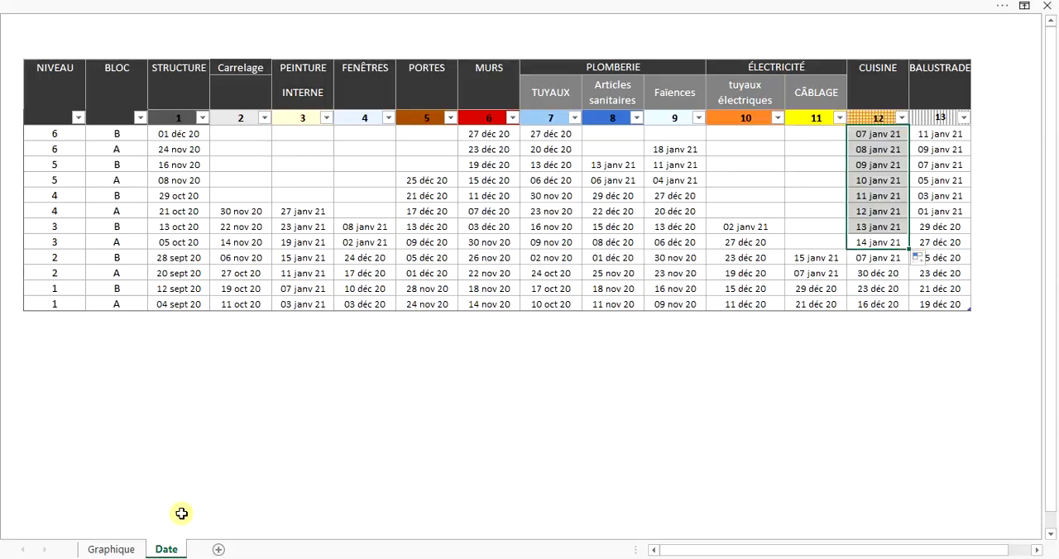
Extend the PORTES date series on the Date sheet from level 5 block A up to level 6 block B, and return to Graphique.
left_click(111, 550)
left_click(167, 550)
left_click(427, 180)
left_click_drag(458, 188, 429, 134)
left_click(427, 273)
left_click(112, 550)
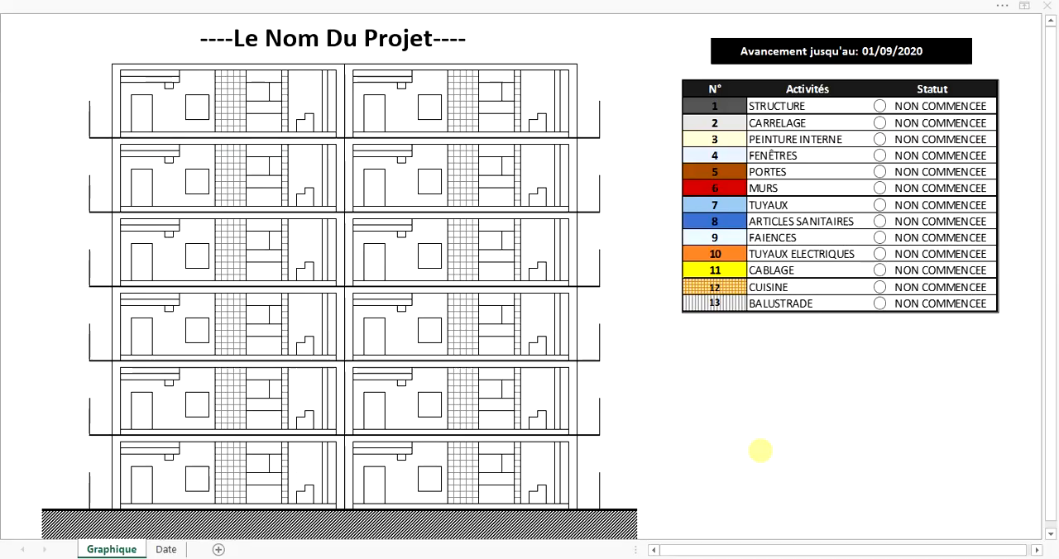
Set the progress date beside "Avancement jusqu'au" to 15/09/2020 and then to 30/09/2020.
left_click(876, 53)
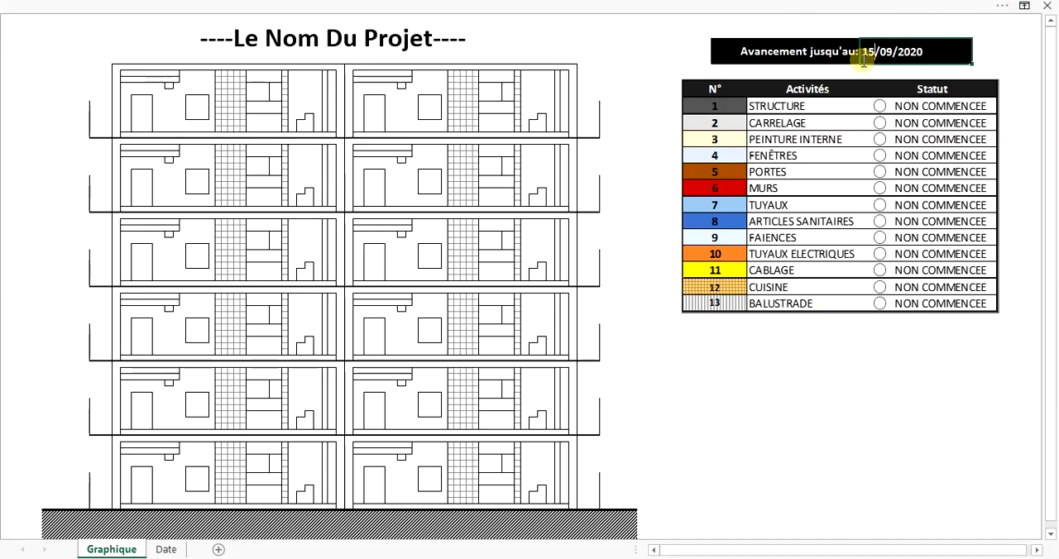
type("15/09/2020")
key("Return")
double_click(877, 52)
left_click_drag(876, 53, 853, 52)
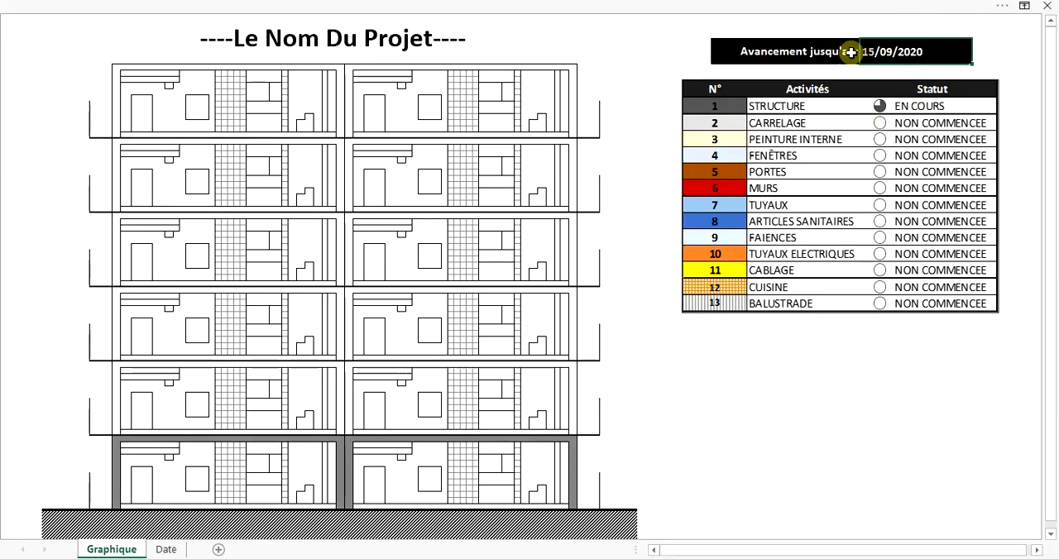
type("30")
key("Return")
Advance the "Avancement jusqu'au" date to 15/10/2020 and then to 30/10/2020.
double_click(873, 51)
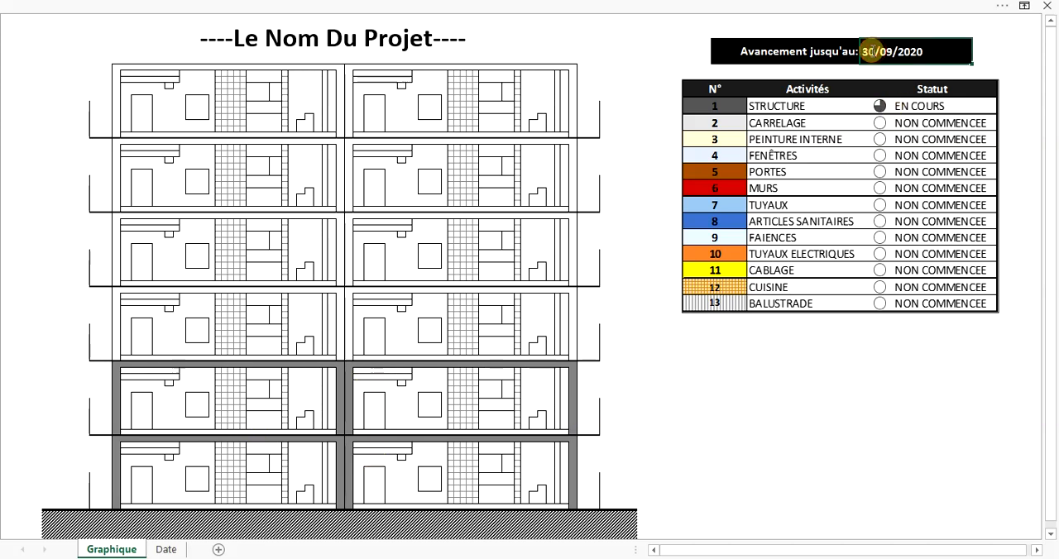
key("Return")
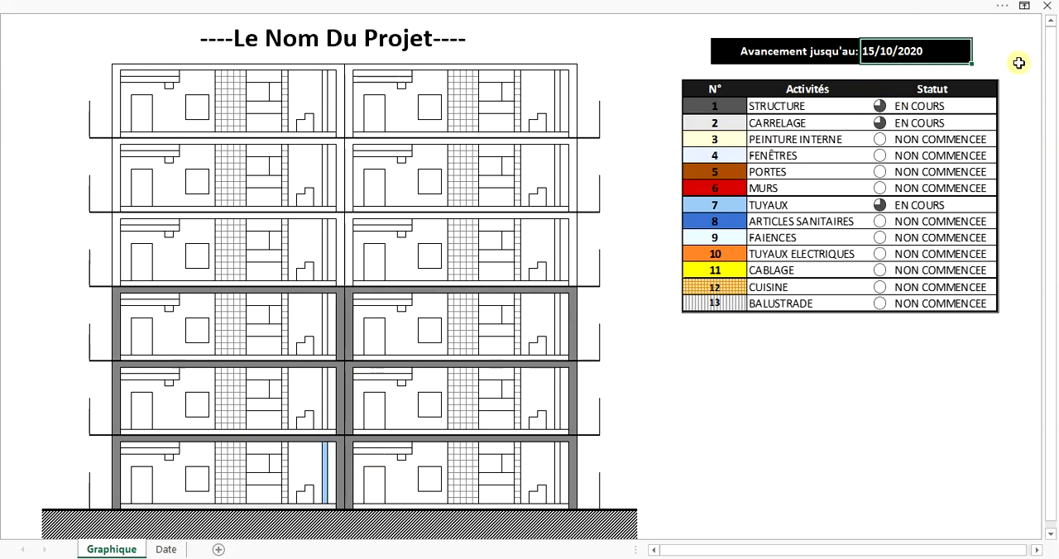
double_click(863, 52)
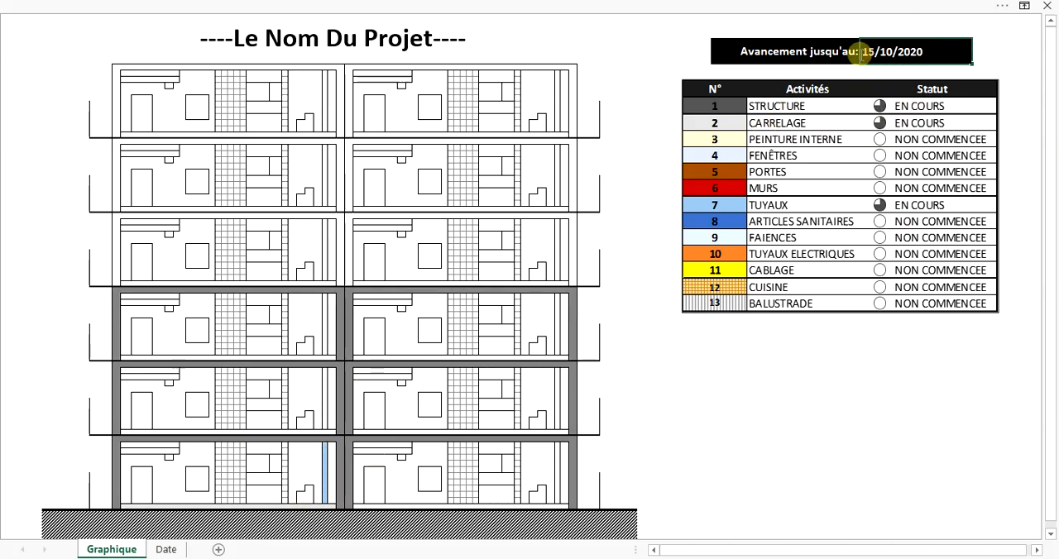
key("Delete")
key("Delete")
type("30")
key("Return")
Advance the "Avancement jusqu'au" date to 15/11/2020 and then to 30/11/2020.
double_click(862, 52)
key("Delete")
key("Delete")
type("15")
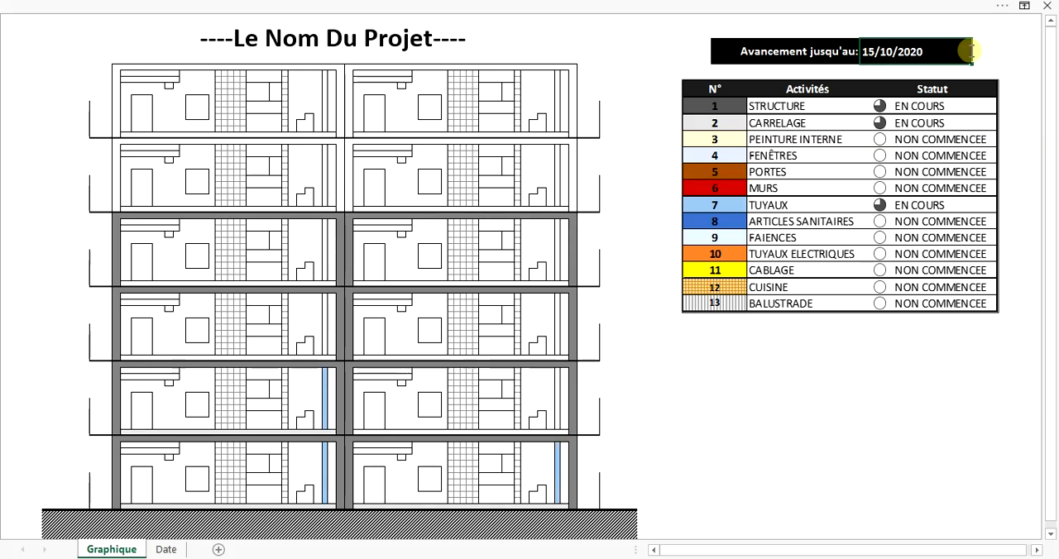
key("Return")
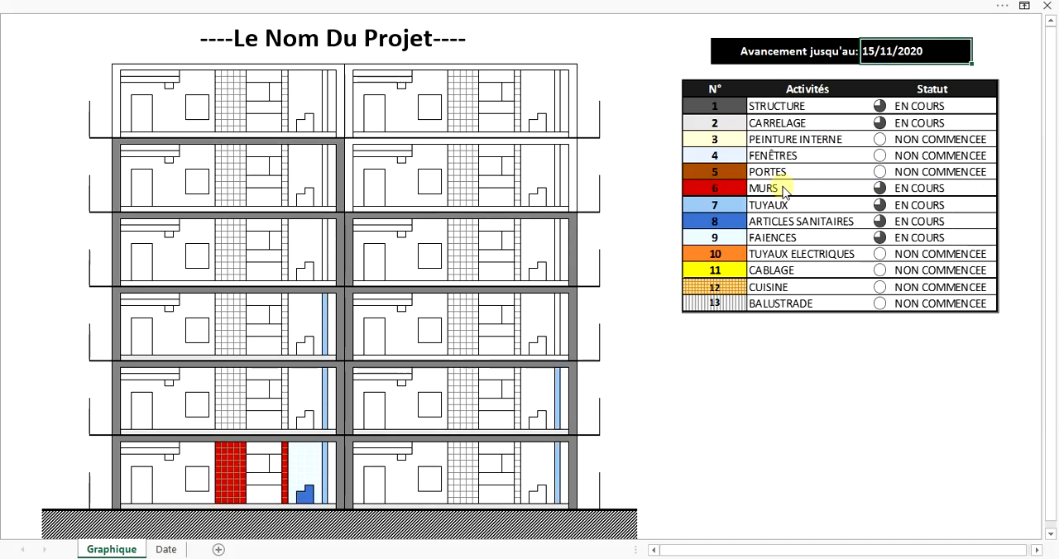
double_click(861, 54)
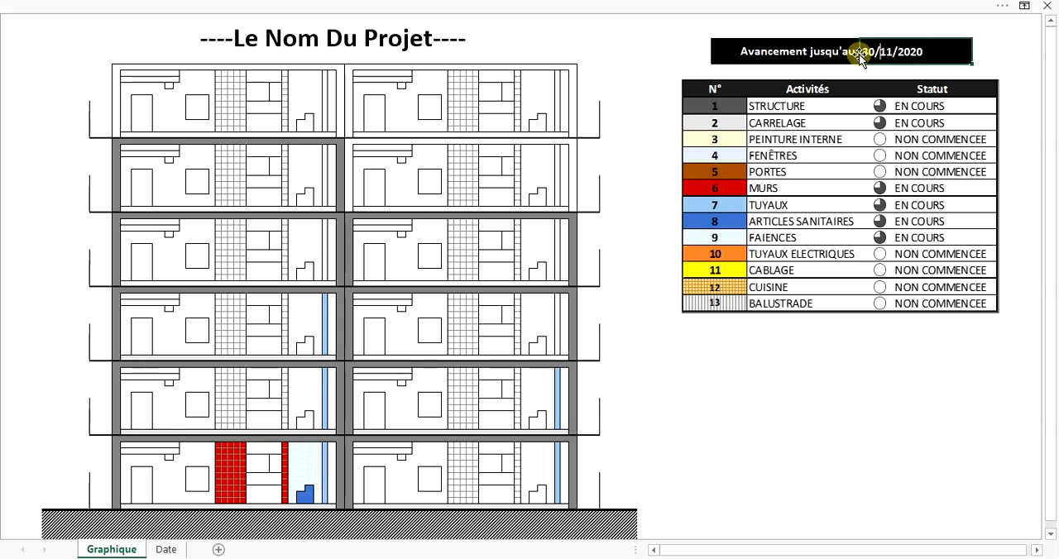
key("Return")
Set the day of the "Avancement jusqu'au" date to 15.
double_click(869, 51)
left_click_drag(875, 53, 863, 52)
type("15")
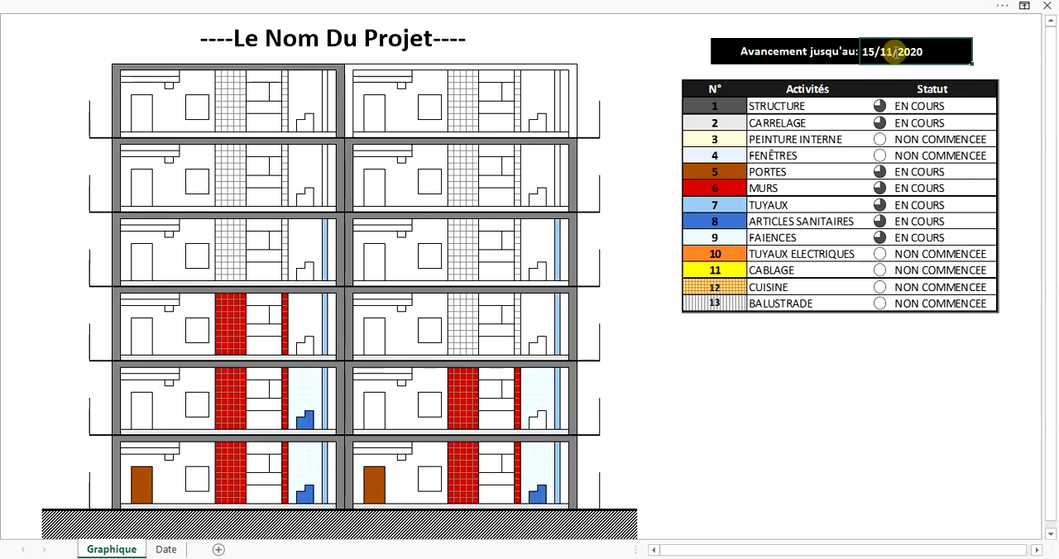
key("Return")
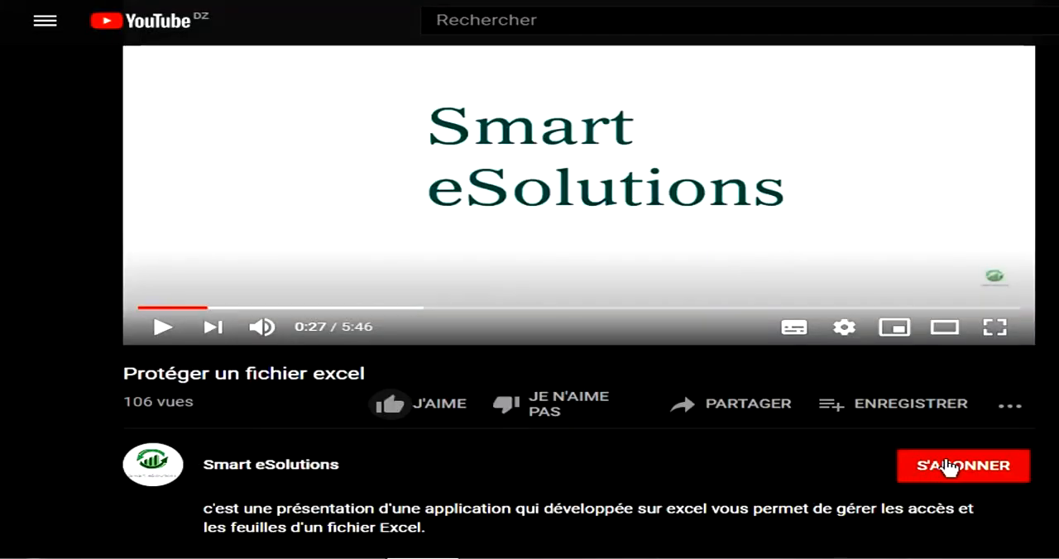
On YouTube, subscribe to the Smart eSolutions channel with all notifications and like the video "Protéger un fichier excel".
left_click(948, 469)
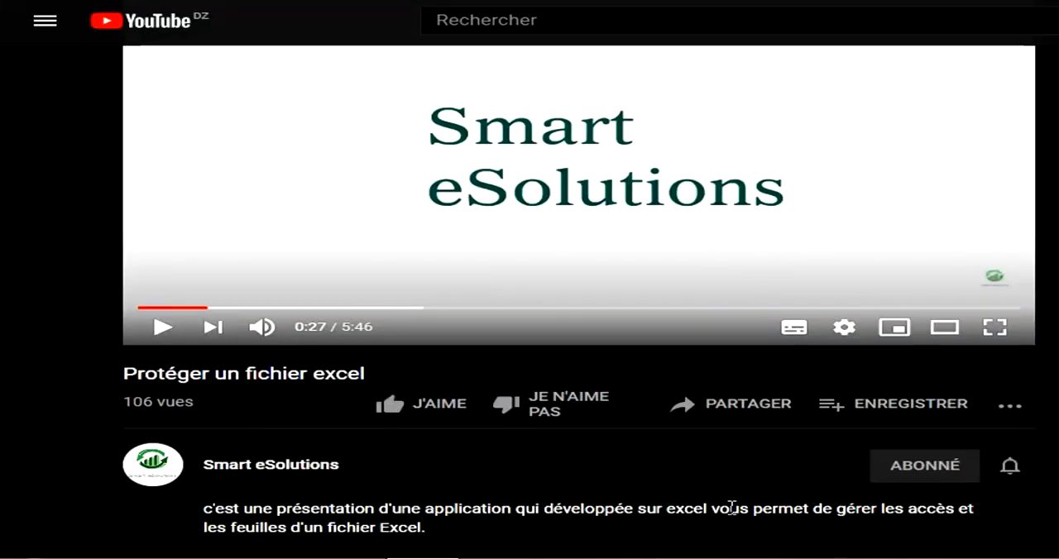
left_click(1017, 472)
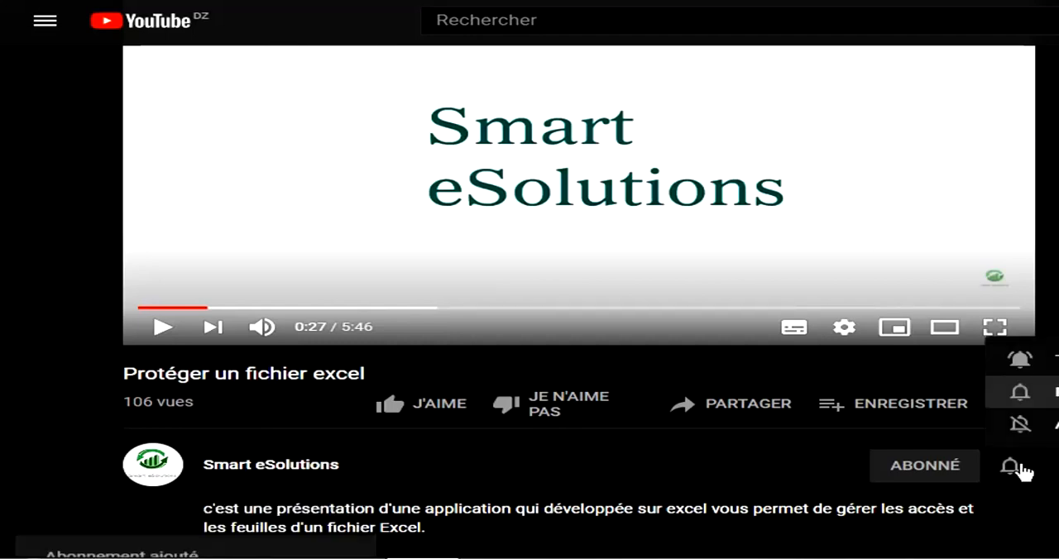
left_click(1021, 361)
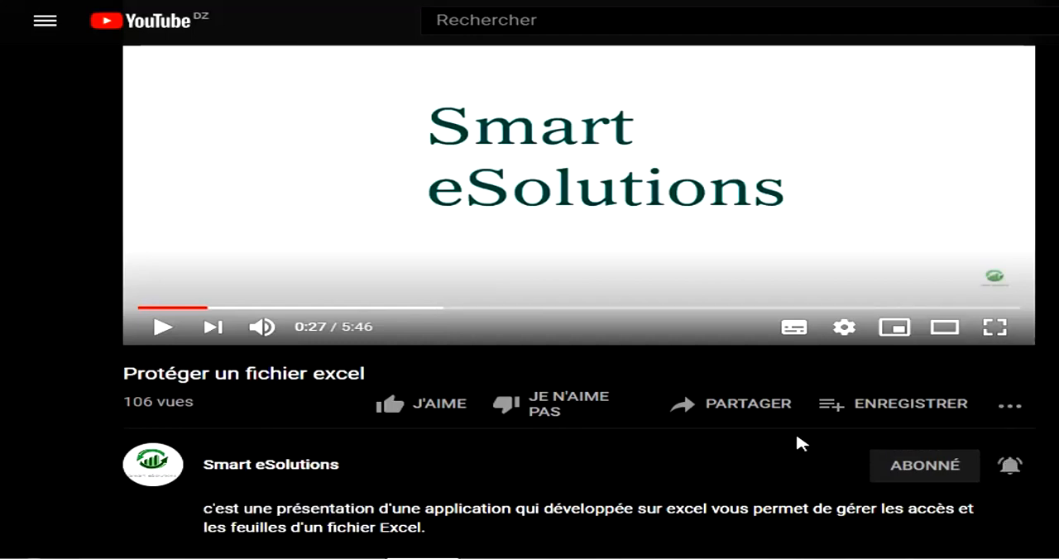
left_click(391, 405)
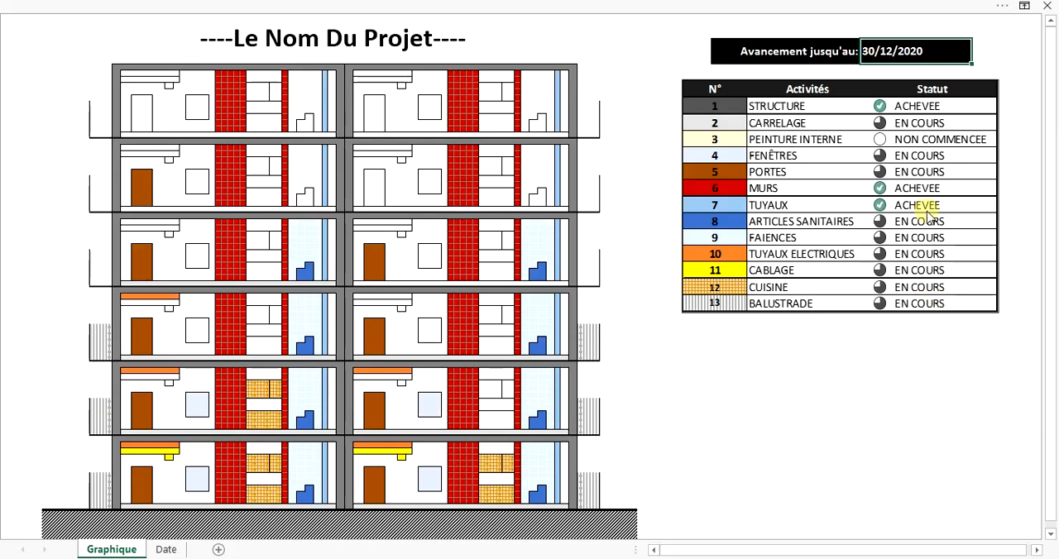
Set the "Avancement jusqu'au" date to 01/01/2021 and then to 30/01/2021.
type("01/01")
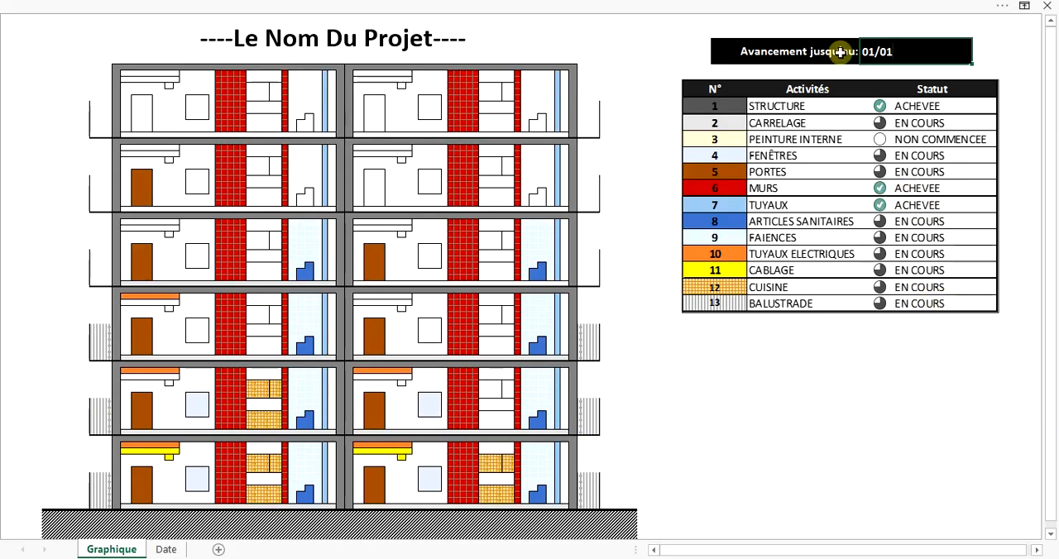
type("/2021")
key("Return")
double_click(878, 55)
left_click_drag(875, 53, 860, 52)
type("30")
key("Return")
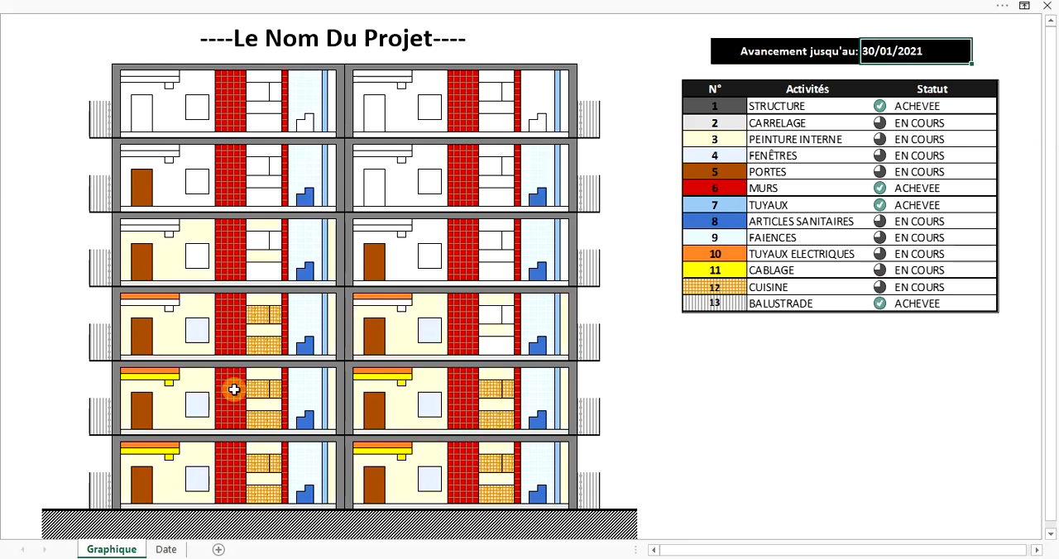
Extend the CUISINE date series on the Date sheet from level 3 block A up to level 6 block B, and return to Graphique.
left_click(167, 549)
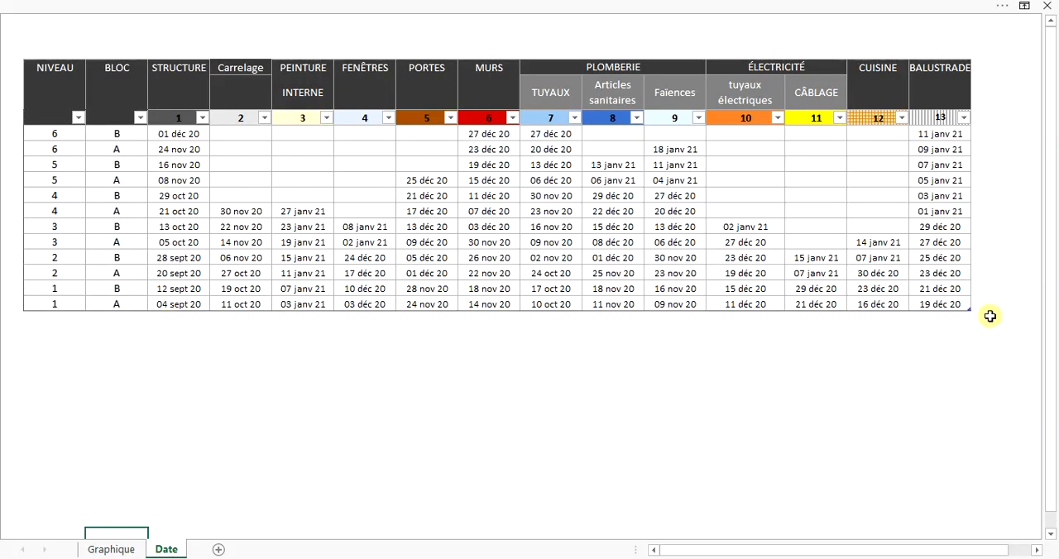
left_click(880, 242)
left_click_drag(909, 250, 904, 136)
left_click(112, 547)
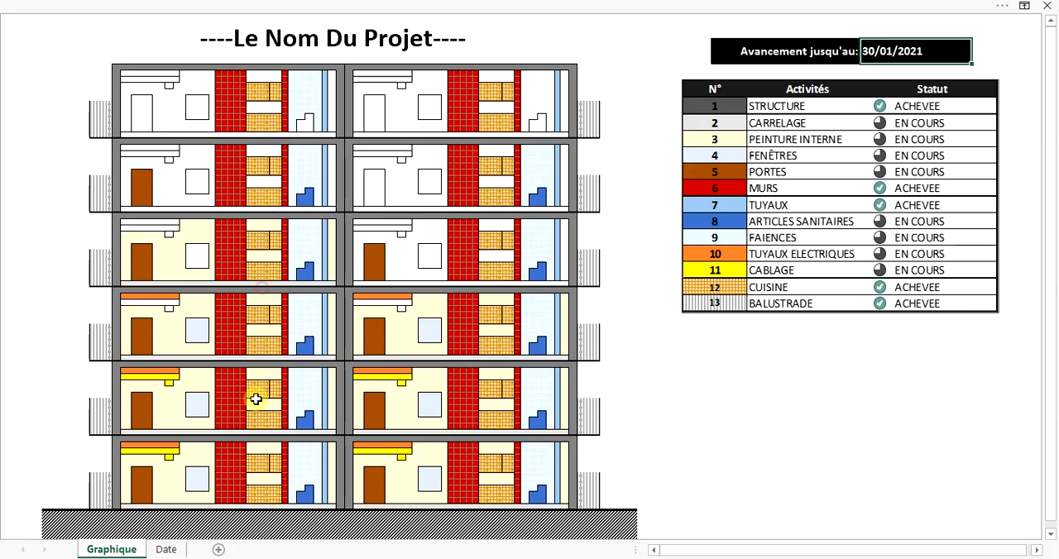
Fill the missing PORTES dates on the Date sheet from level 5 block A up to level 6 block B, and return to Graphique.
left_click(168, 549)
left_click(437, 182)
left_click_drag(460, 187, 457, 135)
left_click(446, 277)
left_click(113, 551)
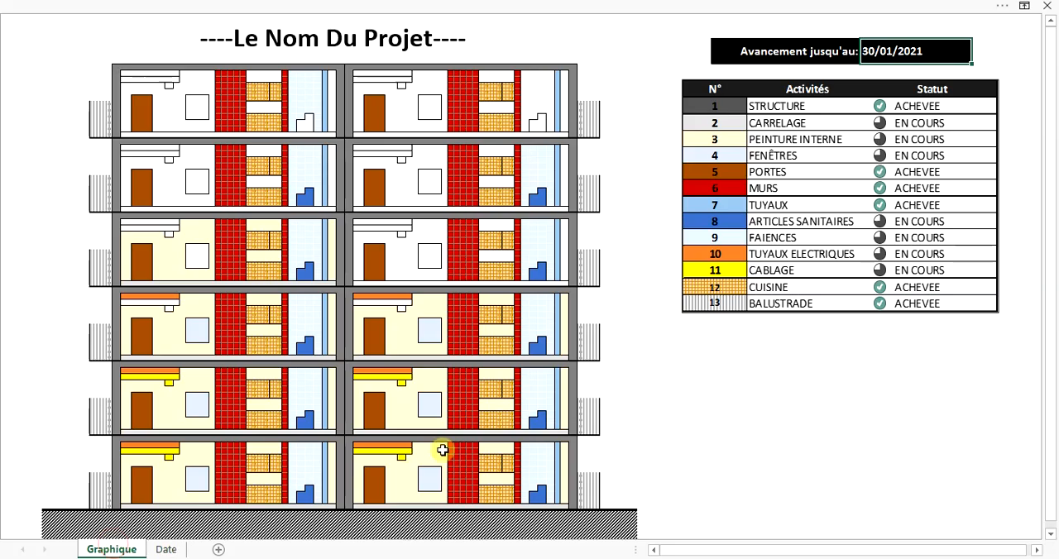
Extend the FENÊTRES date series on the Date sheet from level 3 block B up to level 6 block B, and return to Graphique.
left_click(168, 550)
left_click(372, 229)
left_click_drag(397, 234, 391, 134)
left_click(129, 552)
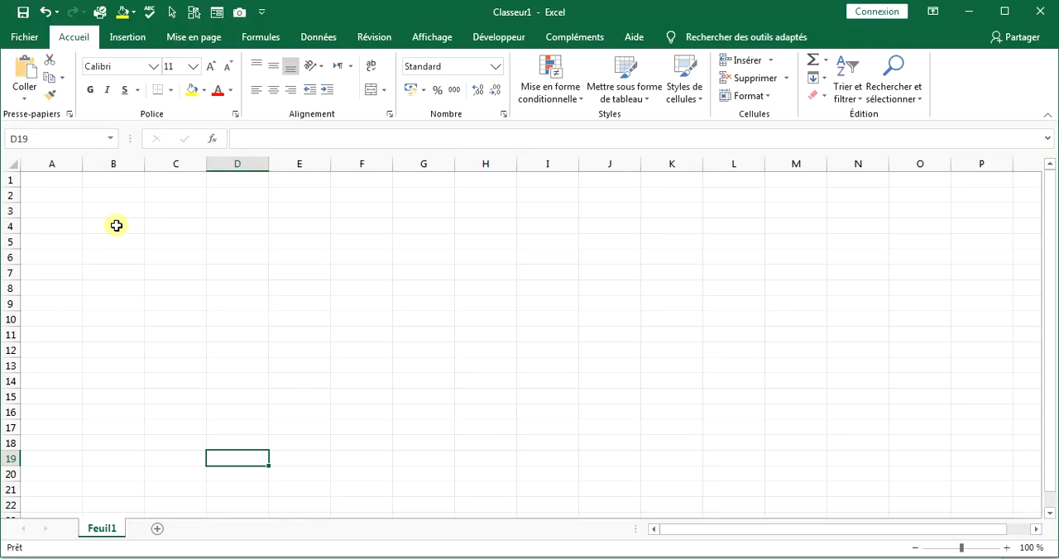
Rename the new workbook's sheet Feuil1 as Dates.
double_click(105, 532)
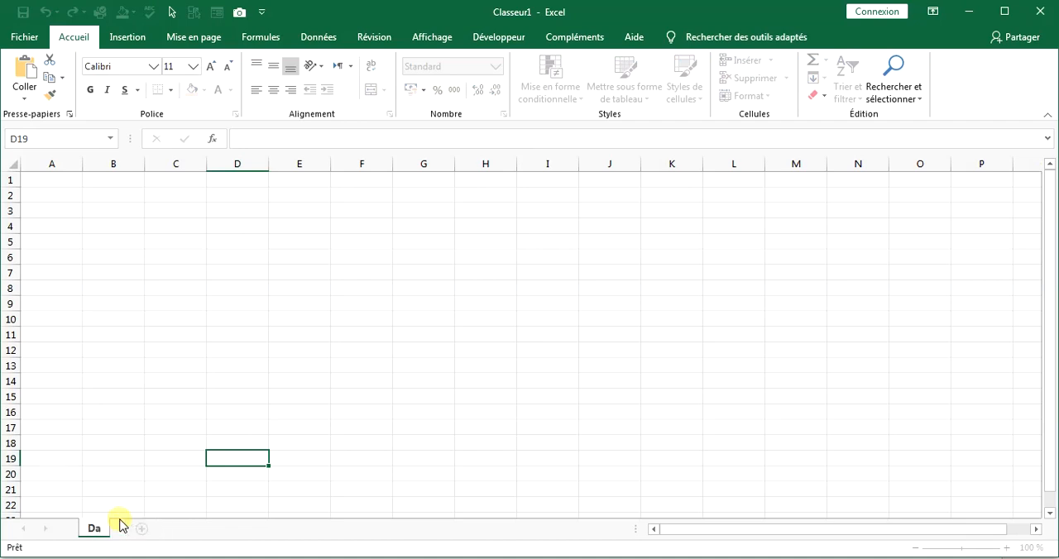
left_click(127, 457)
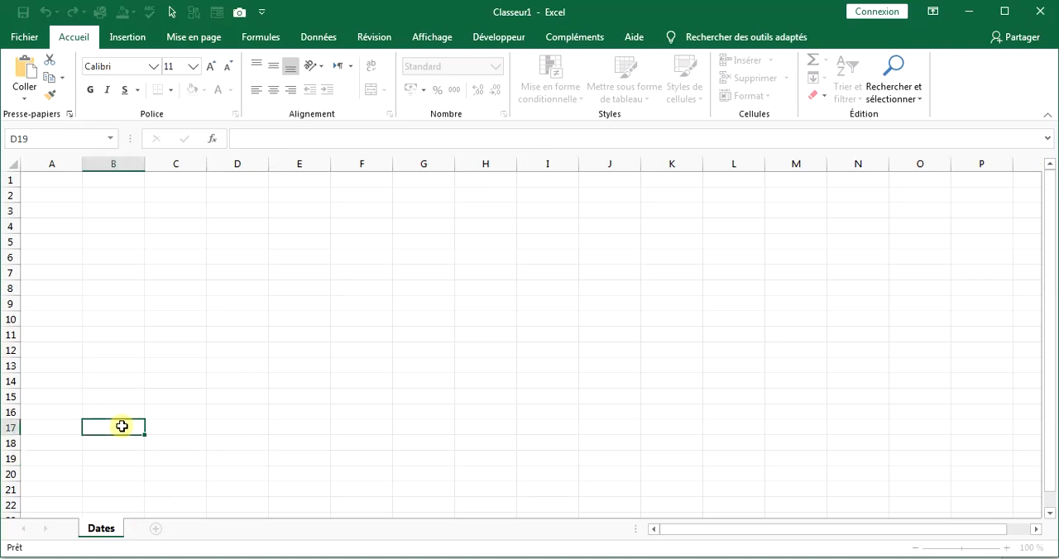
Enter the table headers NIVEAU, BLOC and STRUCTURE in cells B3 to D3.
left_click(129, 208)
type("NIVEAU")
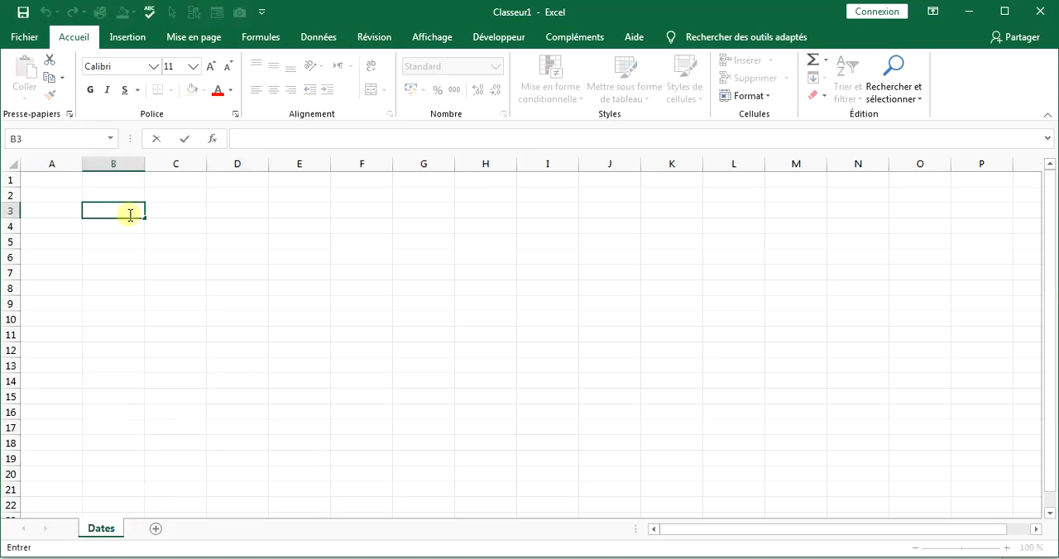
key("Tab")
type("BLOC")
key("Tab")
type("STRUC")
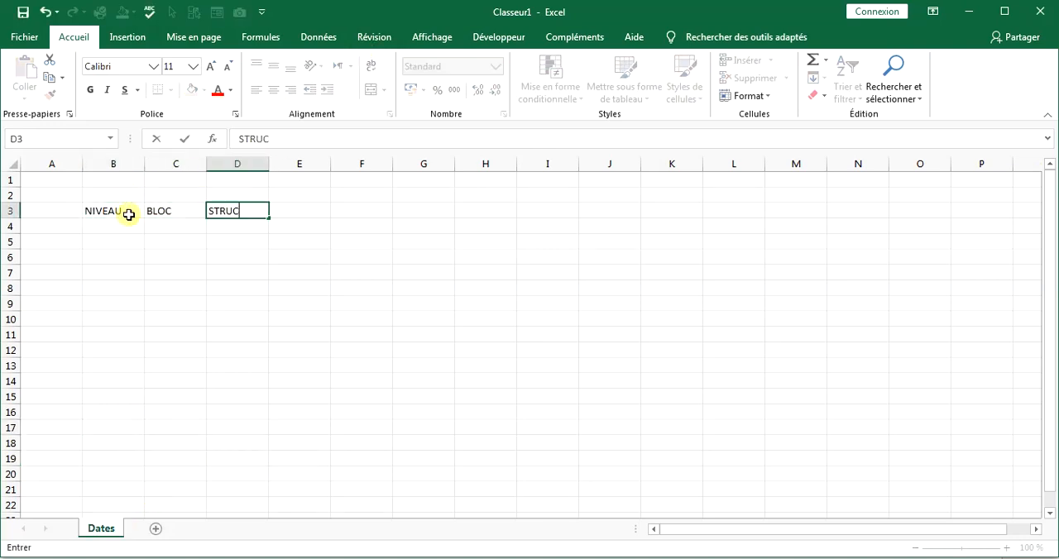
type("TURE")
key("Tab")
Enter the headers CARRELAGE, PEINTURE, FENETRES, PORTES and MURS in cells E3 to I3.
type("CARRELAGE")
key("Tab")
type("PEIN")
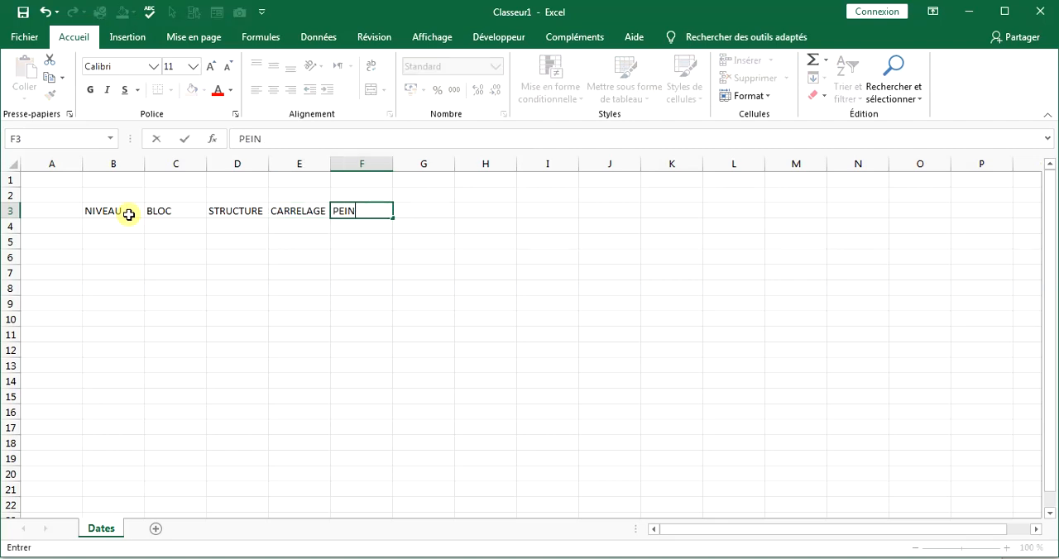
key("Tab")
type("FEN")
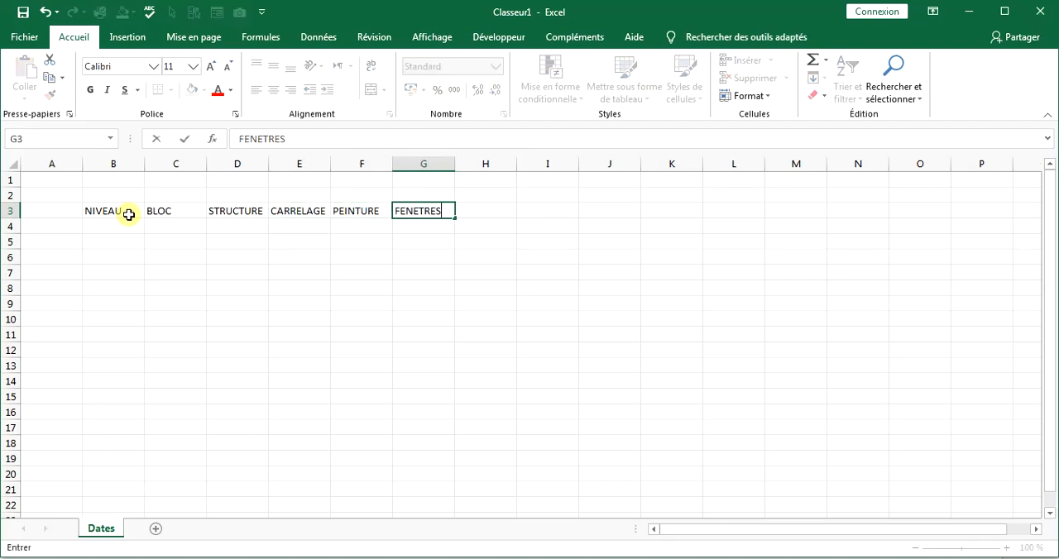
key("Tab")
type("PORTES")
key("Tab")
type("MURS")
key("Tab")
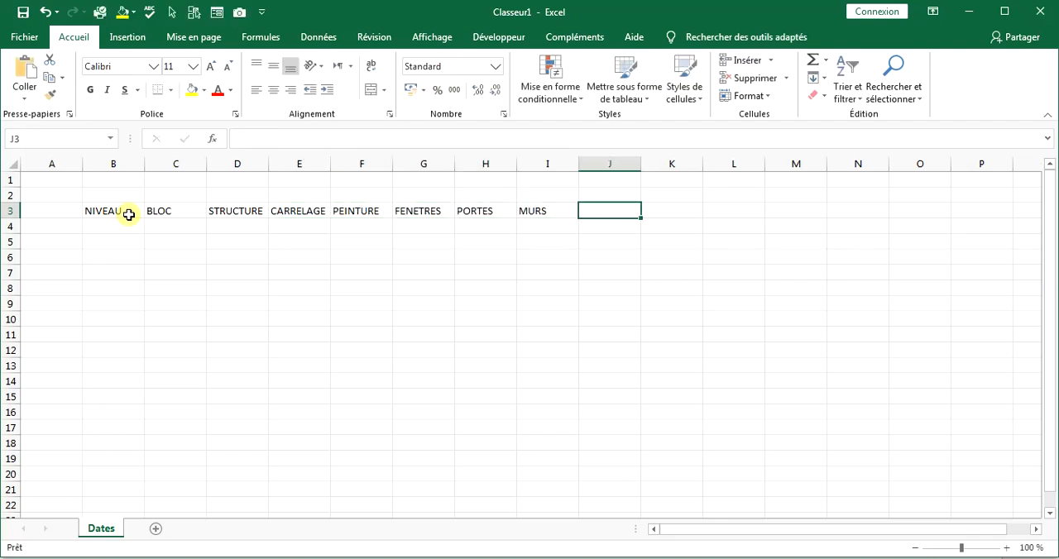
Enter the header PLOMBERIE in J3, with the subheaders TUYAUX, ARTICLES SANITAIRES and FAIENCES in J4 to L4.
type("PLOMBERIE")
key("Return")
type("TUYAUX")
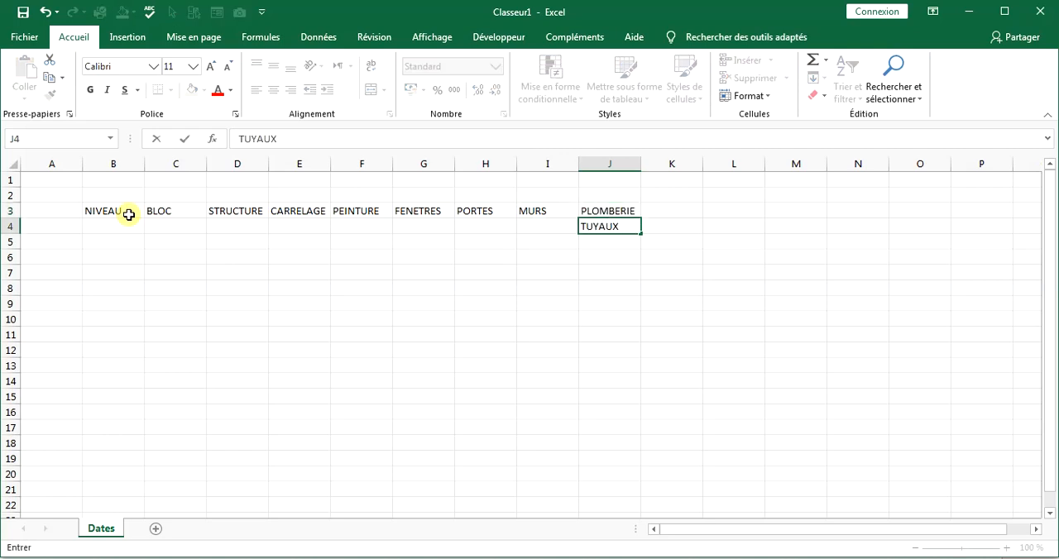
key("Tab")
type("ARTICLES SANITAIRE")
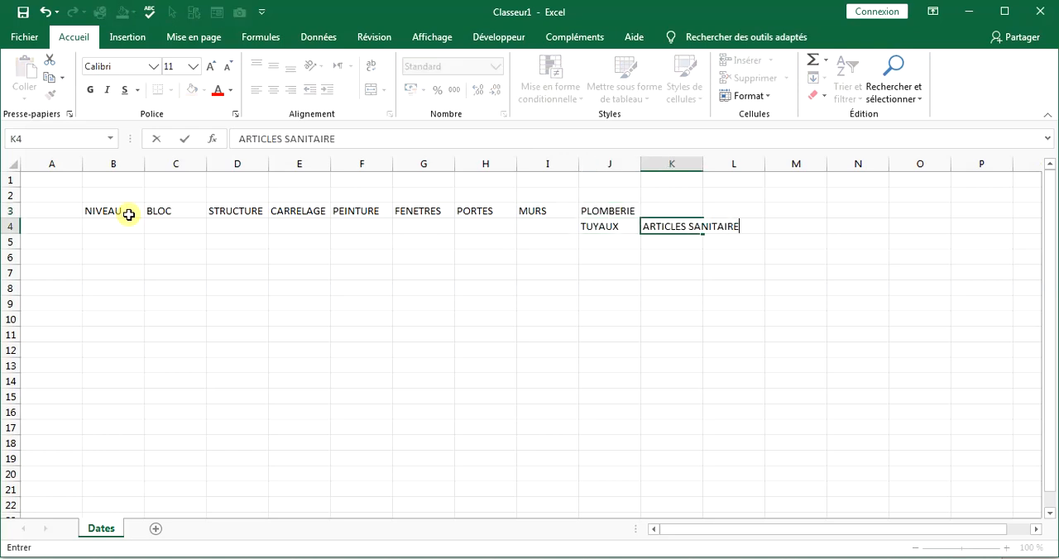
key("Tab")
type("FAI")
key("Tab")
Enter the header ELECTRICITE in M3, with the subheaders TUYAUX ELECTRIQUES and CABLAGE in M4 and N4.
key("Up")
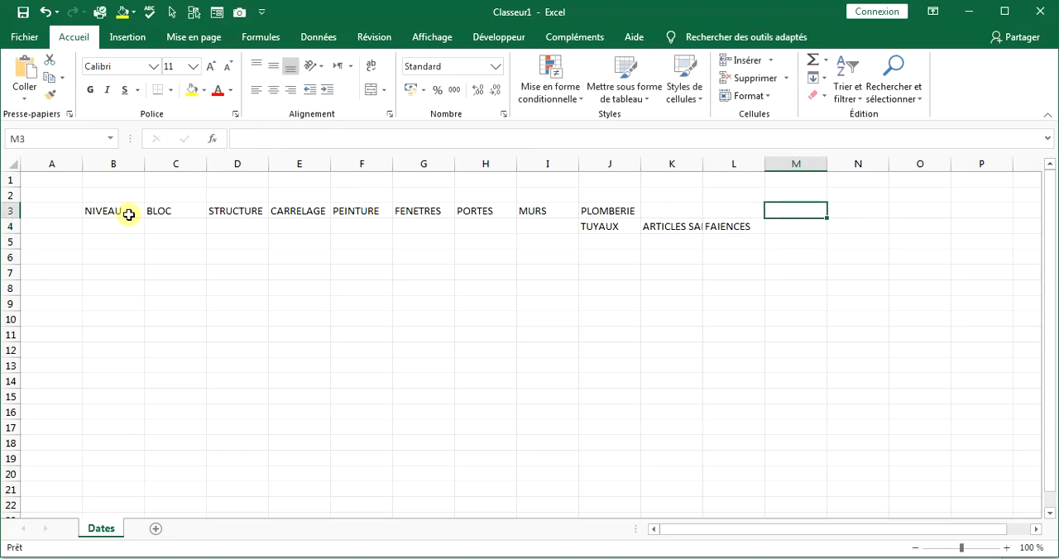
type("ELECTRICITE")
key("Return")
type("TUYAU")
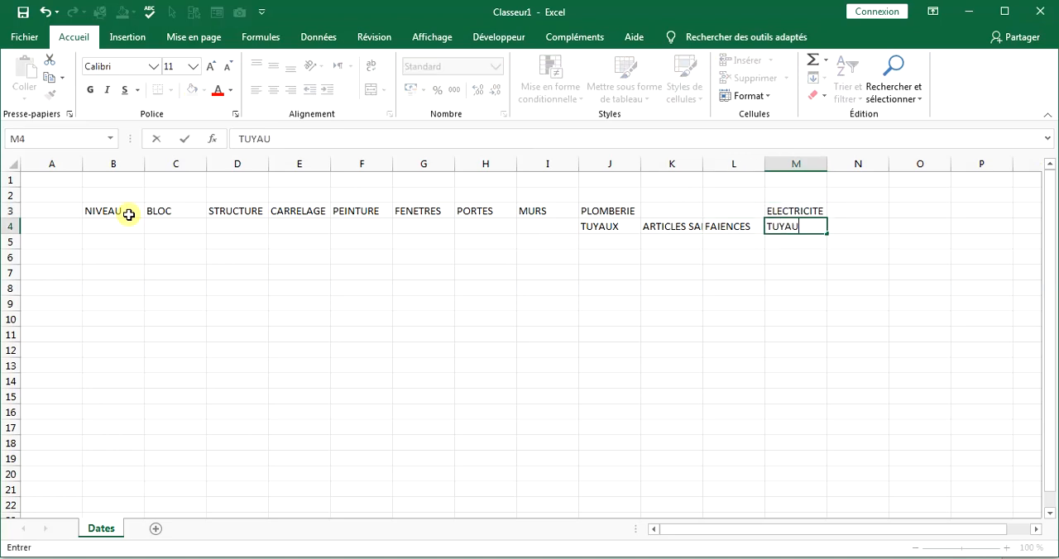
type("X ELECTRIQUES")
key("Tab")
type("CAB")
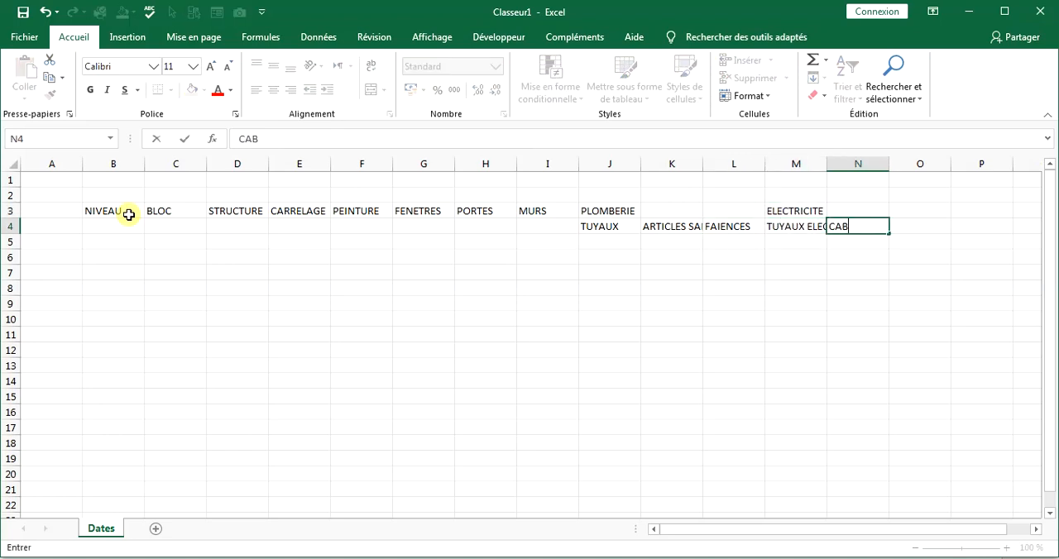
key("Tab")
Enter the headers CUISINE and BALUSTRADE in cells O3 and P3.
key("Up")
type("CUISINE")
key("Tab")
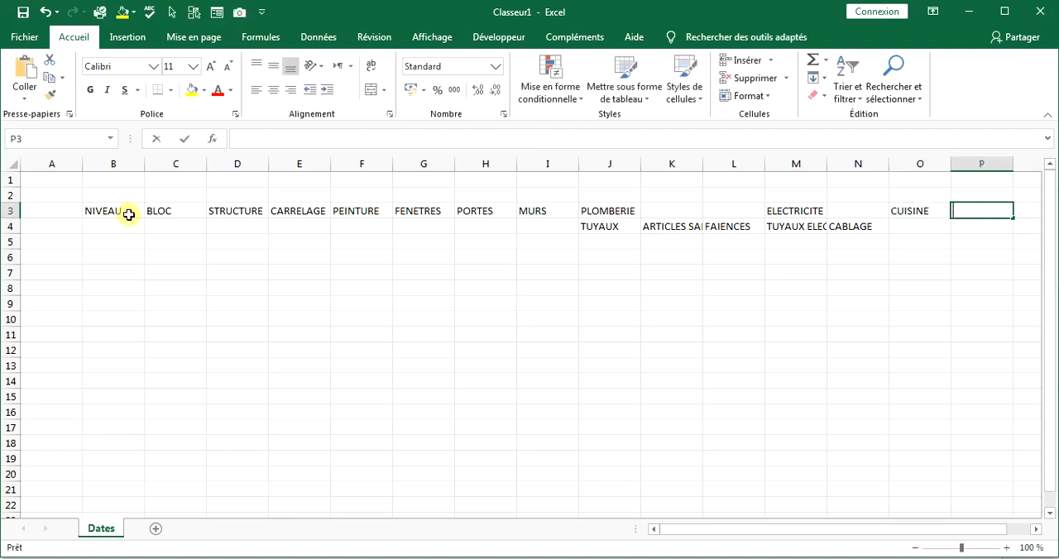
type("BALUSTRADE")
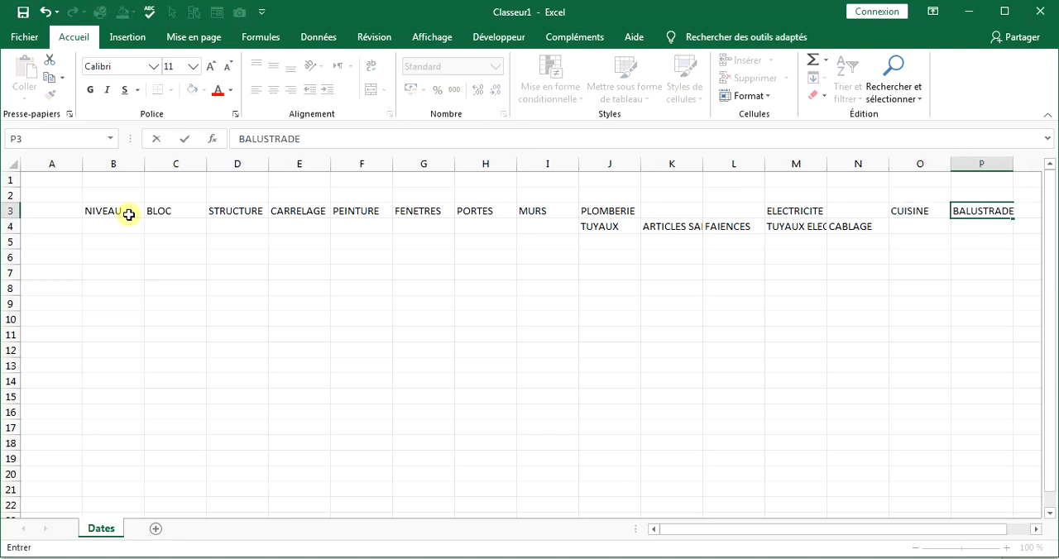
Enter the subheader INTERNE in F4, under PEINTURE.
left_click(147, 229)
left_click(331, 225)
type("INTERN")
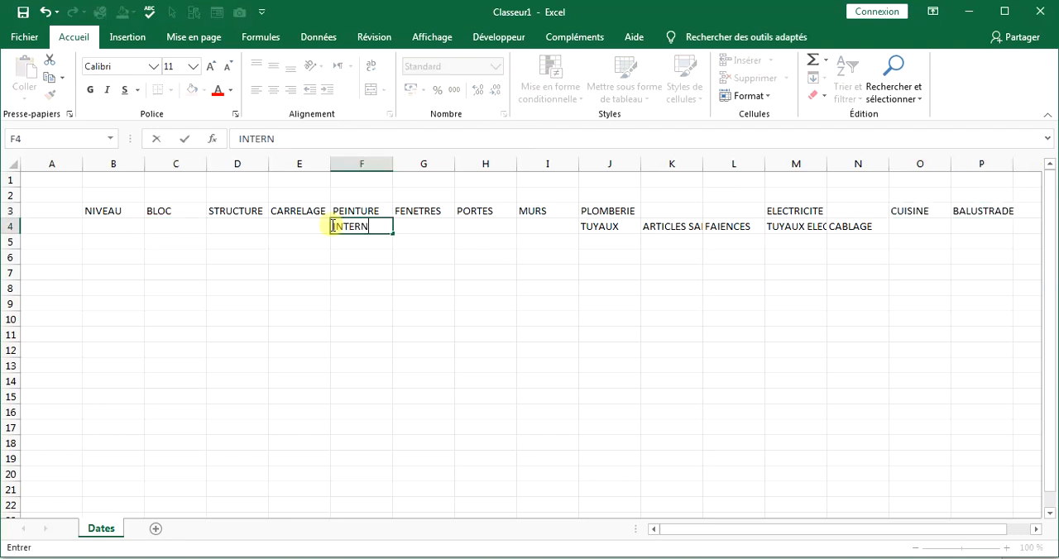
type("E")
Merge and centre the PLOMBERIE header across J3:L3 and the ELECTRICITE header across M3:N3.
left_click_drag(610, 211, 672, 211)
left_click(370, 89)
left_click_drag(796, 211, 858, 211)
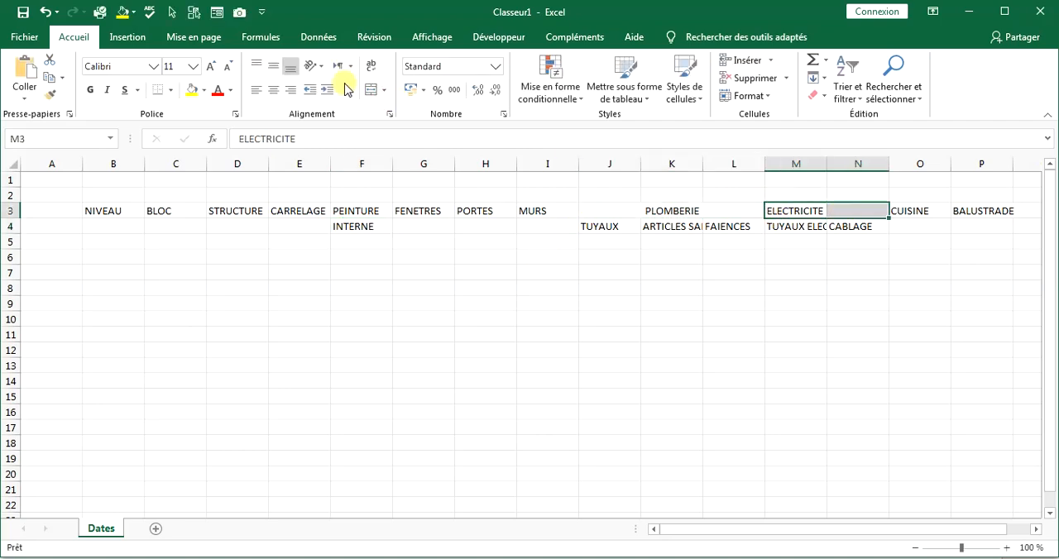
left_click(370, 89)
Wrap the text in K4 and M4, and autofit column M to its longest subheader word.
left_click(672, 226)
left_click(370, 66)
left_click(795, 241)
key("F4")
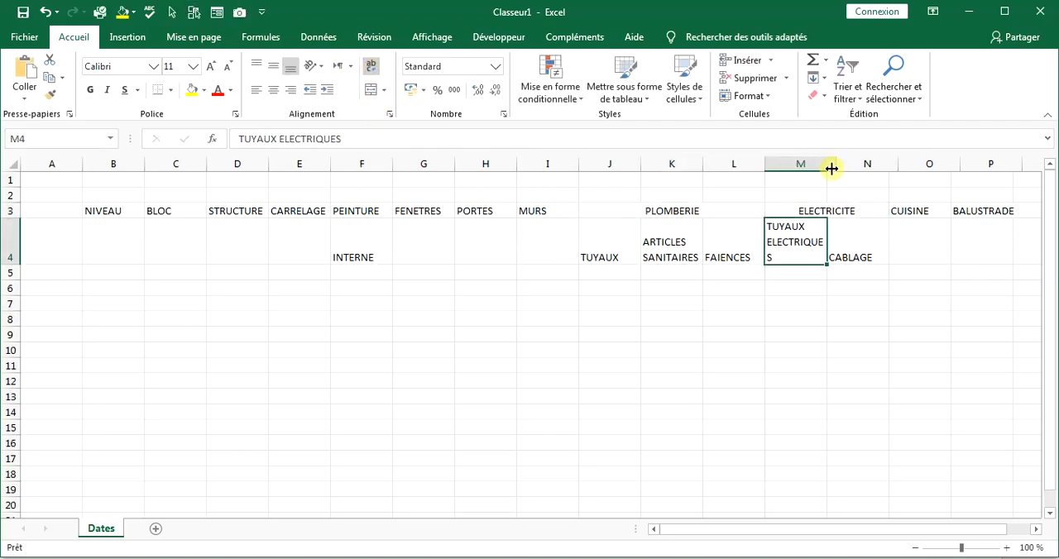
double_click(832, 169)
Centre the contents of columns B to P horizontally and vertically, and autofit the BALUSTRADE column.
left_click_drag(114, 166, 806, 166)
left_click(274, 66)
left_click(274, 89)
left_click(800, 257)
double_click(1021, 164)
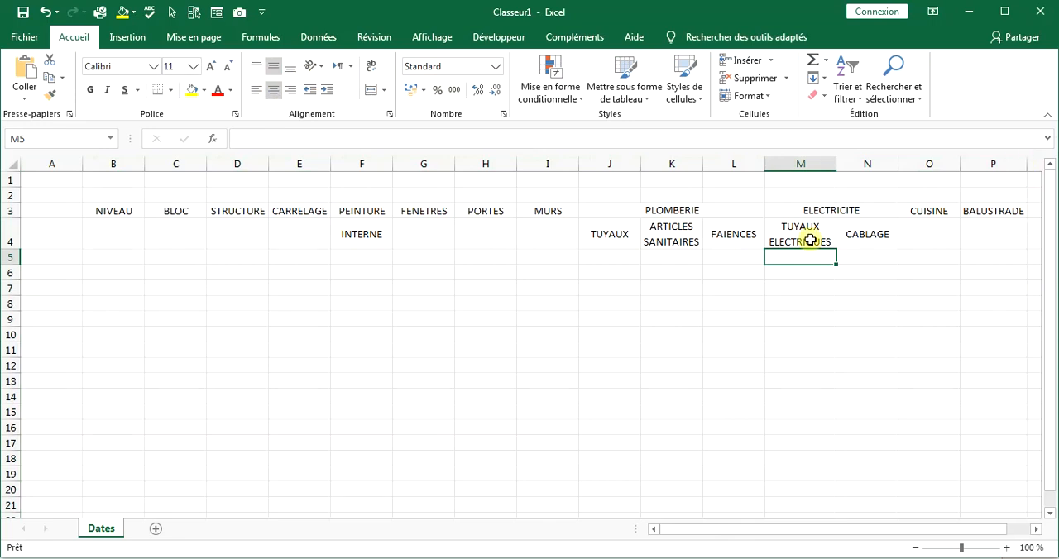
Number the STRUCTURE to MURS columns by entering 1 to 6 in D5 to I5.
left_click(213, 260)
type("1")
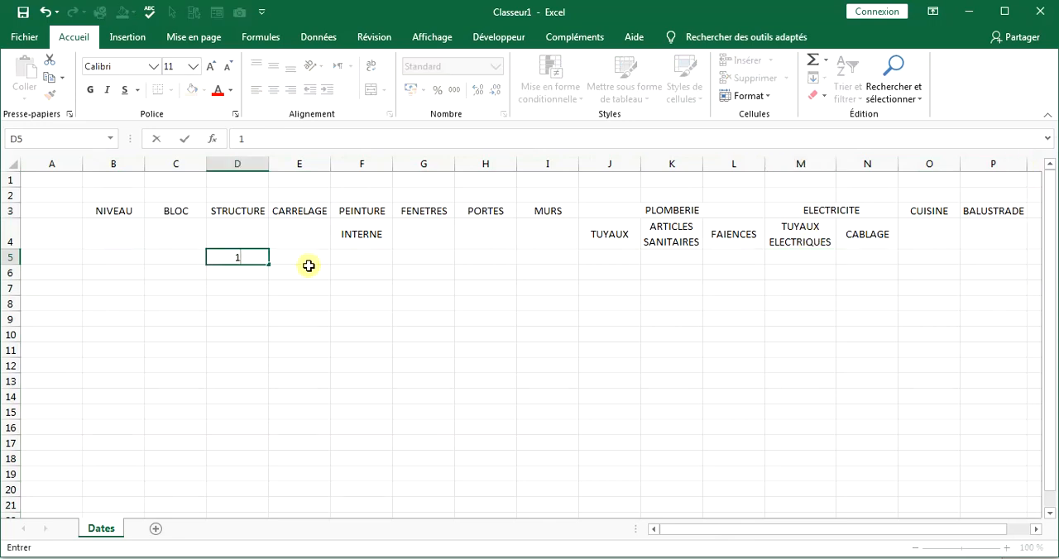
left_click(305, 261)
type("2")
left_click(345, 258)
type("3")
left_click(419, 259)
type("4")
left_click(486, 258)
type("5")
left_click(547, 258)
type("6")
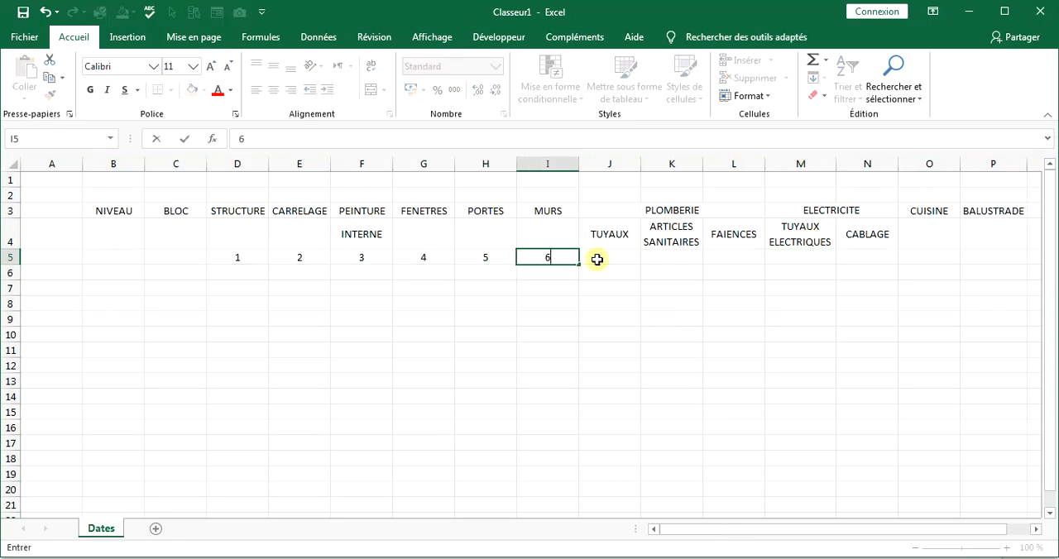
Number the TUYAUX to BALUSTRADE columns by entering 7 to 13 in J5 to P5.
left_click(609, 258)
type("7")
left_click(672, 258)
type("8")
key("Tab")
type("11")
key("Tab")
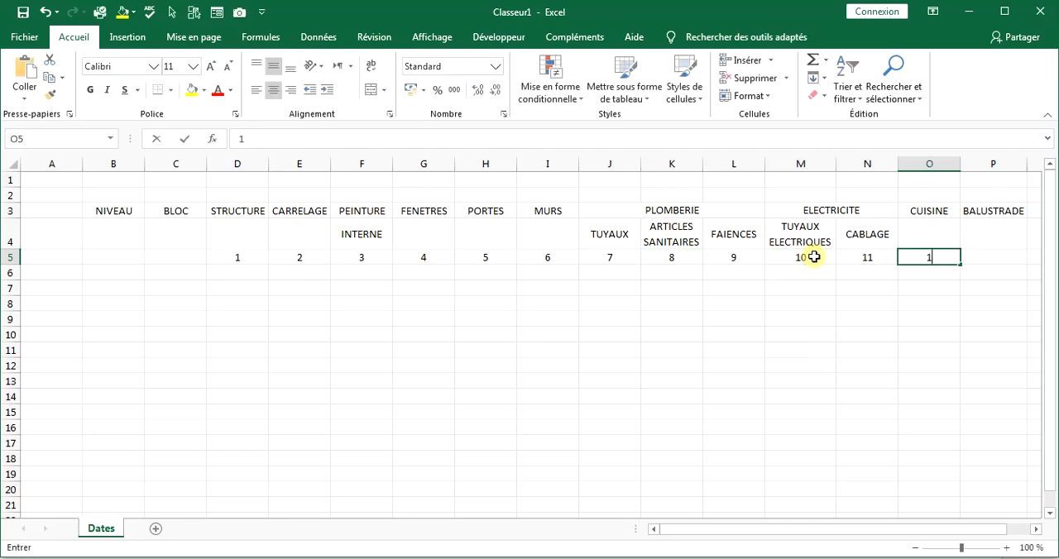
type("12\t13")
key("Return")
Enter each NIVEAU value from 6 down to 1 twice in B5 to B16.
left_click(118, 259)
type("6")
key("Return")
type("6 5 5 ")
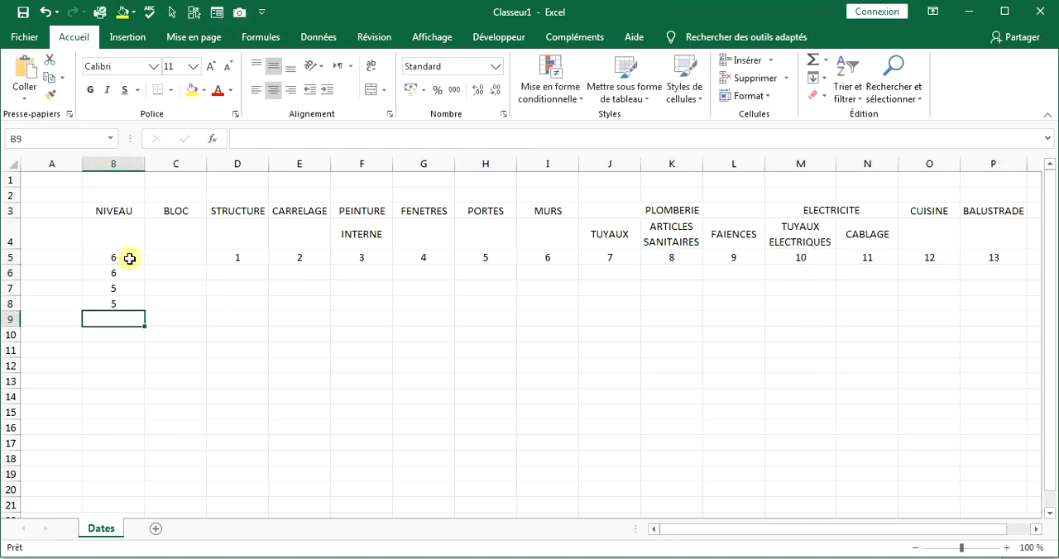
type("4 4 3 3 2 2 1 1")
Fill the BLOC column from C5 to C16 with alternating B and A values.
left_click(185, 264)
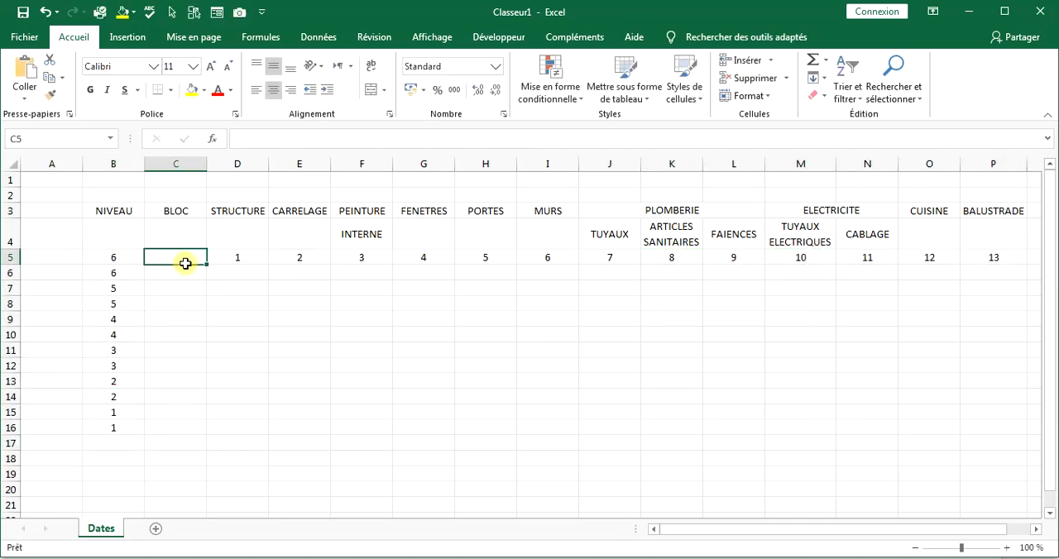
type("BLOC")
key("Return")
type("A")
double_click(173, 259)
key("ctrl+c")
left_click(180, 289)
left_click_drag(194, 273, 167, 348)
key("ctrl+v")
key("ctrl+c")
left_click(171, 321)
key("ctrl+v")
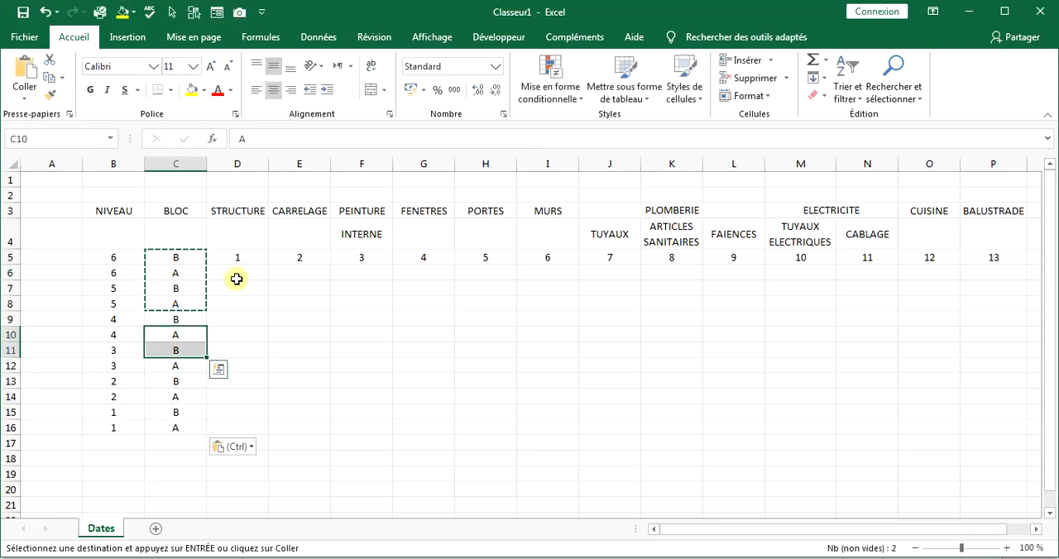
Move the NIVEAU and BLOC values down one row so they start in row 6.
left_click_drag(237, 277, 177, 412)
mouse_move(107, 254)
left_mouse_down()
mouse_move(180, 422)
mouse_move(238, 284)
mouse_move(1009, 430)
mouse_move(141, 300)
mouse_move(114, 258)
left_mouse_up()
key("ctrl+x")
left_click(114, 273)
key("ctrl+v")
Convert B5:P17 into a table with row 5 as the header row.
left_click(1002, 442)
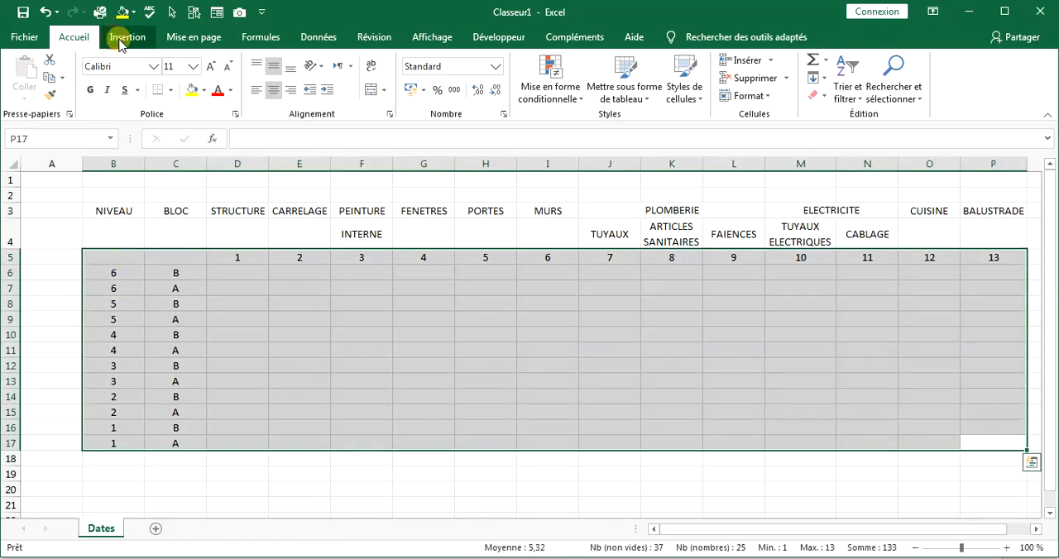
left_click(128, 36)
left_click(159, 74)
left_click(613, 395)
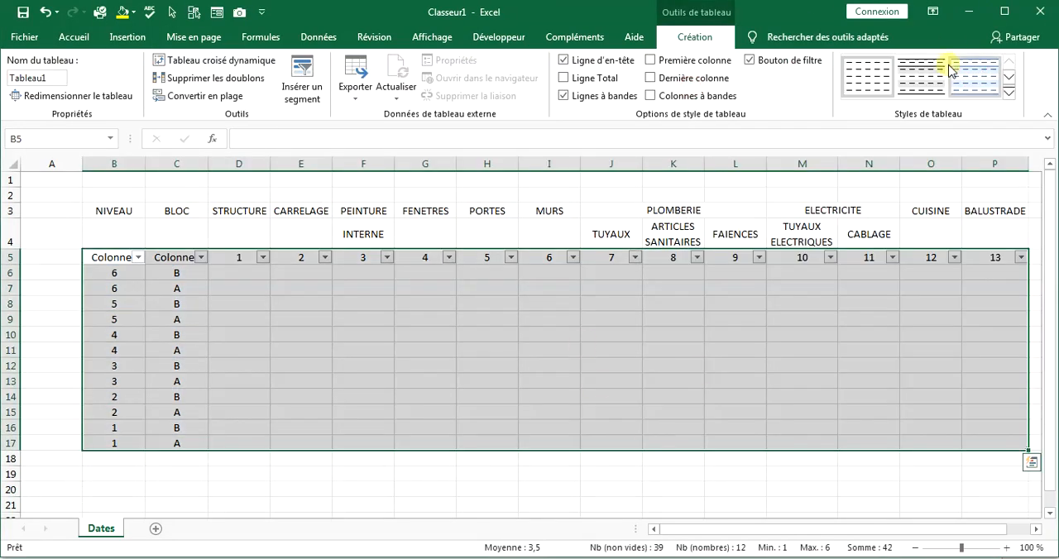
Apply a table style with a black header row and thin black row lines.
left_click(1047, 99)
mouse_move(1049, 170)
left_mouse_down()
mouse_move(1054, 262)
mouse_move(1049, 171)
left_mouse_up()
left_click(747, 135)
left_click(550, 236)
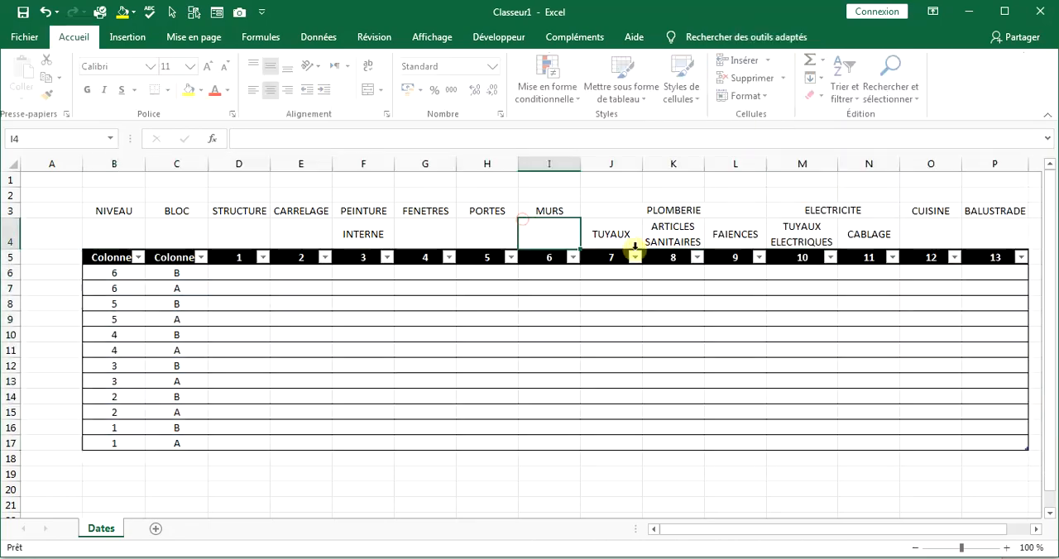
Format the header range B3:P4 with a black fill and bold white text.
left_click_drag(114, 211, 995, 238)
left_click(205, 91)
left_click(204, 125)
left_click(230, 90)
left_click(217, 144)
left_click(90, 90)
left_click(364, 304)
Apply white borders to the cells of the header range B3:P4.
left_click(170, 90)
left_click(207, 201)
left_click(671, 319)
left_click(881, 236)
left_click(170, 90)
mouse_move(209, 446)
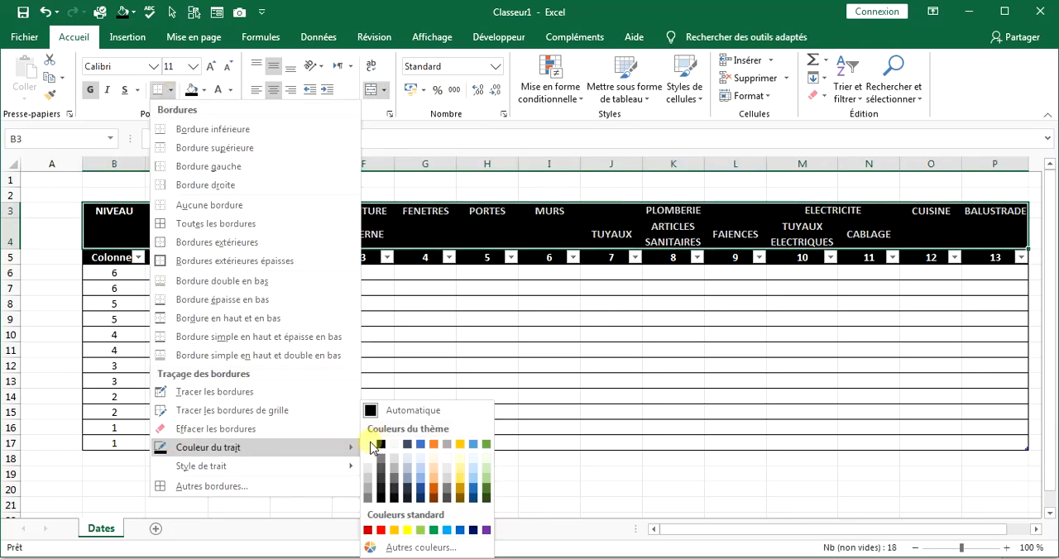
left_click(372, 444)
left_click(205, 139)
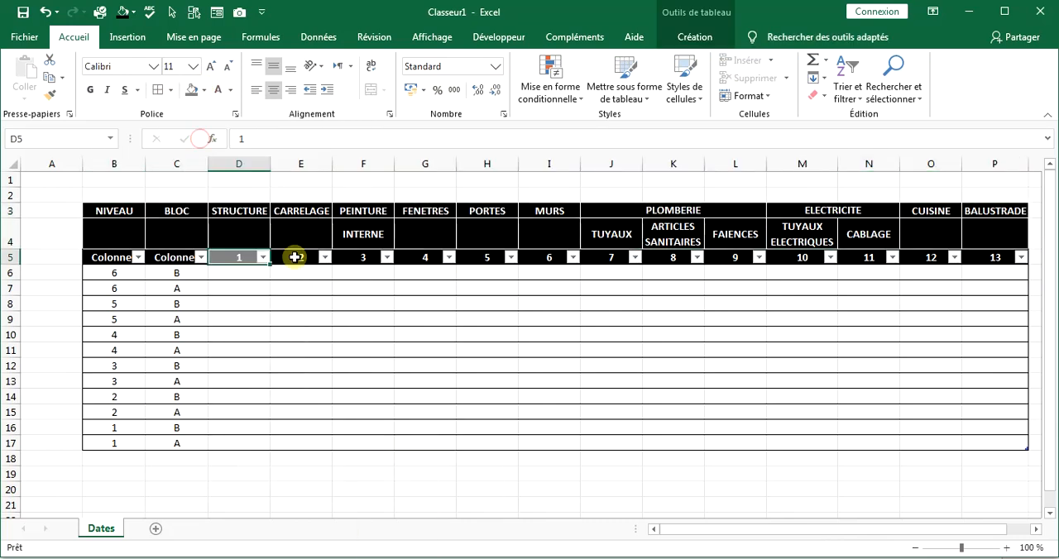
Fill D5 with dark grey and E5 with light grey as the STRUCTURE and CARRELAGE colours.
left_click(205, 90)
left_click(195, 178)
left_click(204, 90)
left_click(205, 139)
left_click(300, 258)
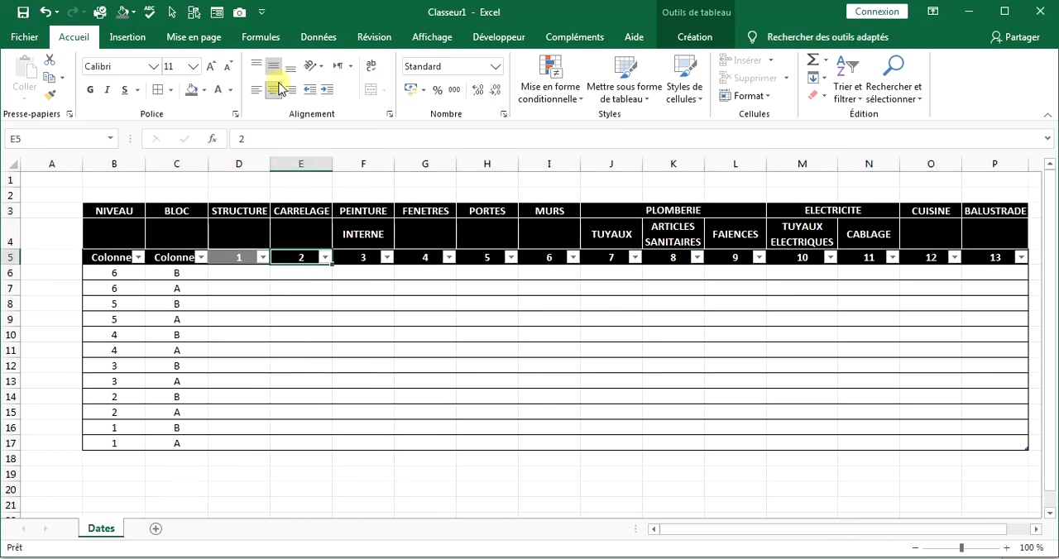
left_click(203, 90)
left_click(192, 169)
left_click(239, 258)
left_click(205, 91)
left_click(218, 161)
Fill F5 with pale yellow and G5 with very pale blue.
left_click(365, 260)
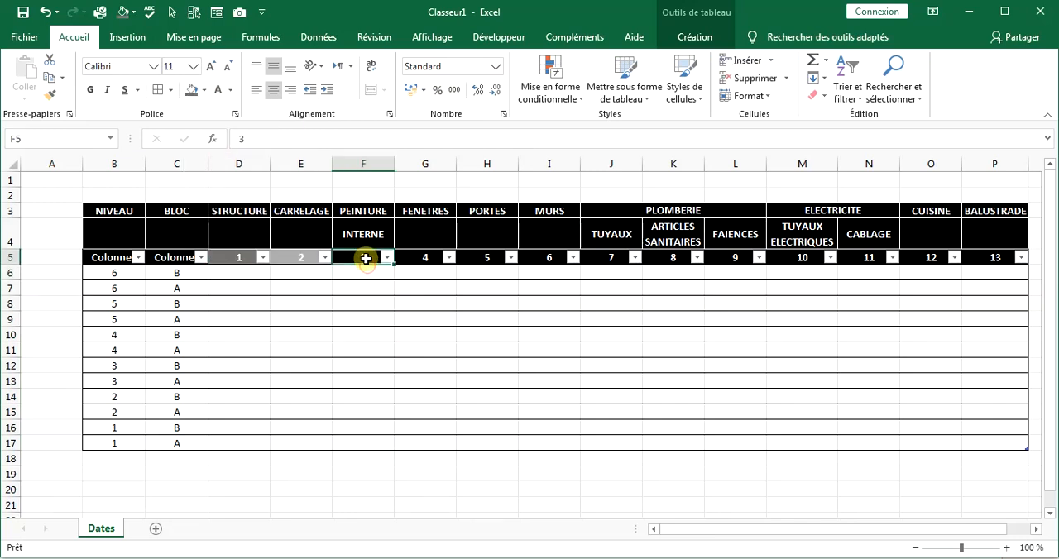
left_click(204, 90)
left_click(283, 139)
left_click(422, 262)
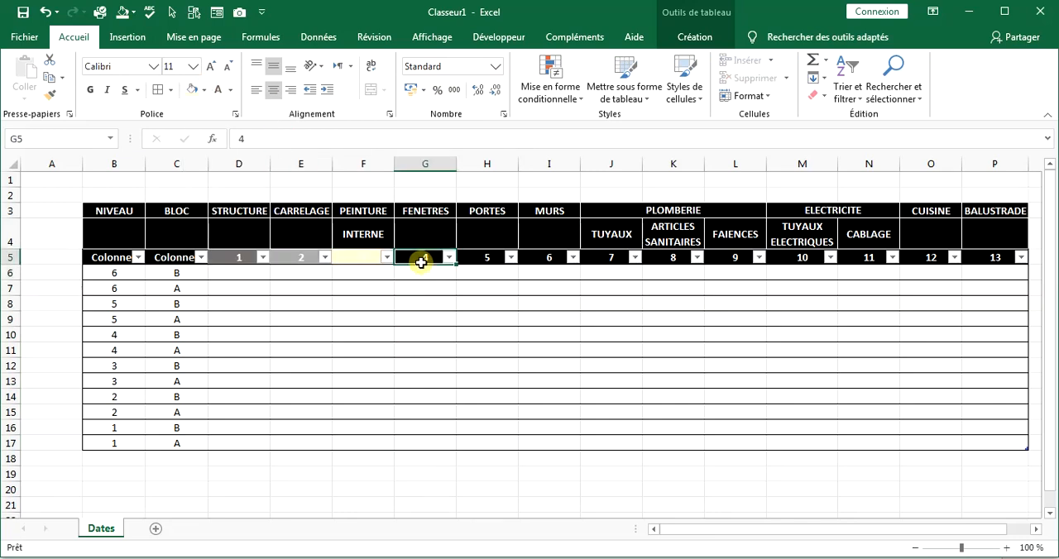
left_click(205, 90)
left_click(302, 141)
Fill H5, the PORTES number cell, with a custom brown colour.
key("Right")
left_click(203, 91)
left_click(212, 243)
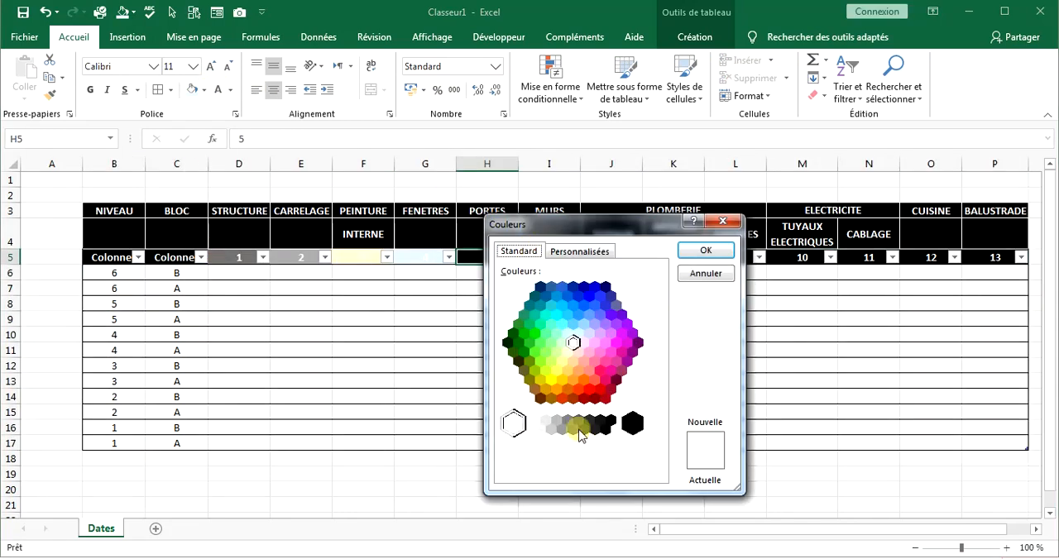
left_click(568, 389)
left_click(578, 251)
left_click_drag(656, 344, 656, 357)
left_click(705, 250)
Fill I5 with red and J5 with the 60 % lighter shade of blue accent 1.
left_click(541, 260)
left_click(204, 90)
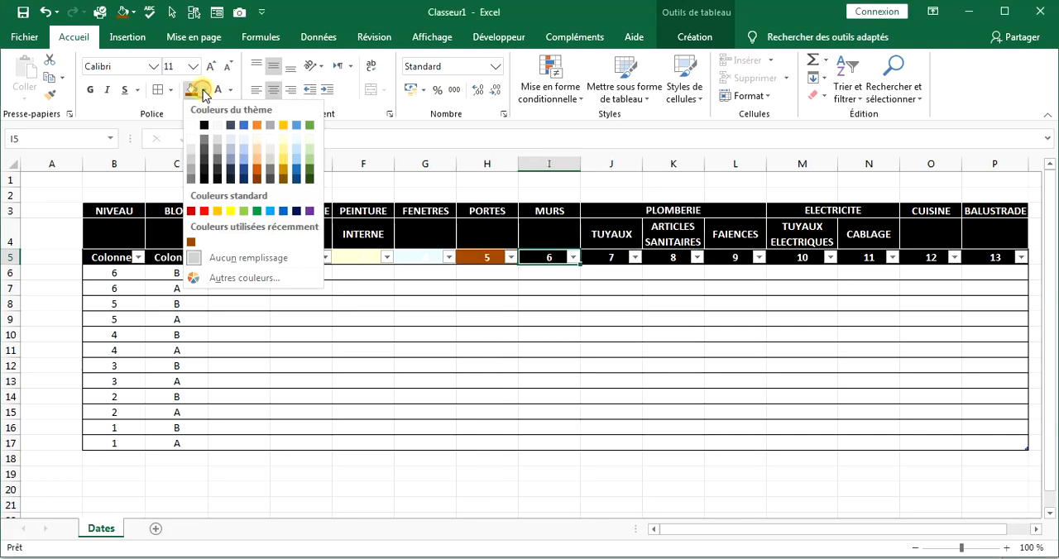
left_click(204, 211)
key("Right")
left_click(204, 90)
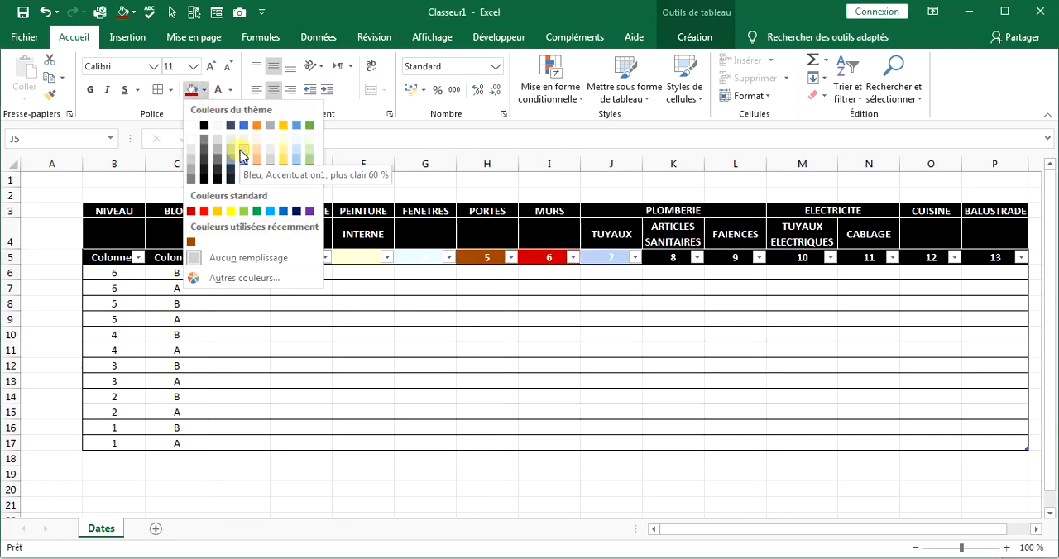
left_click(246, 144)
Fill K5 with medium blue and L5 with light sky blue.
key("Right")
left_click(205, 90)
left_click(246, 120)
key("Right")
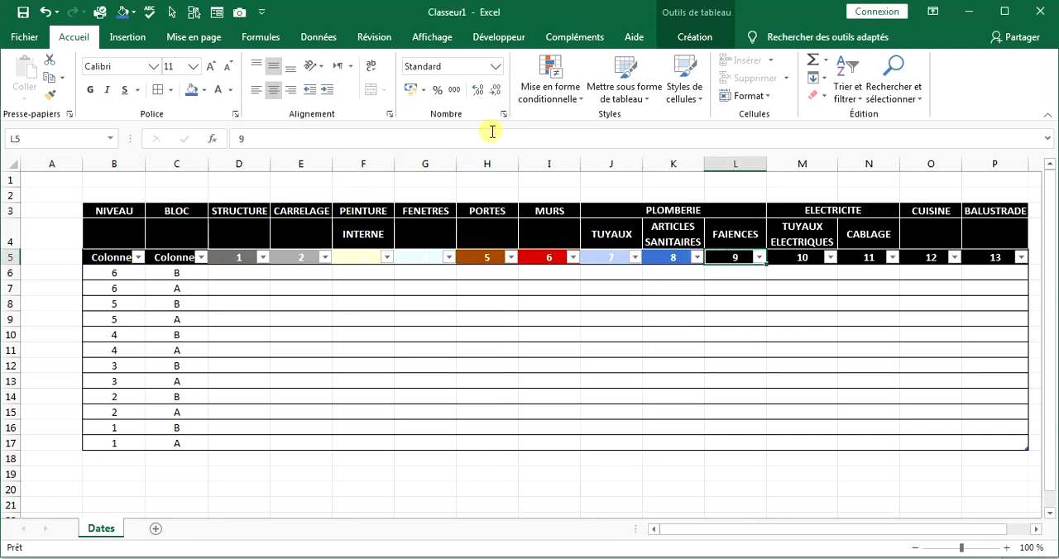
left_click(204, 90)
left_click(296, 144)
Fill M5 with orange and N5 with yellow for the two ELECTRICITE columns.
left_click(710, 288)
left_click(770, 255)
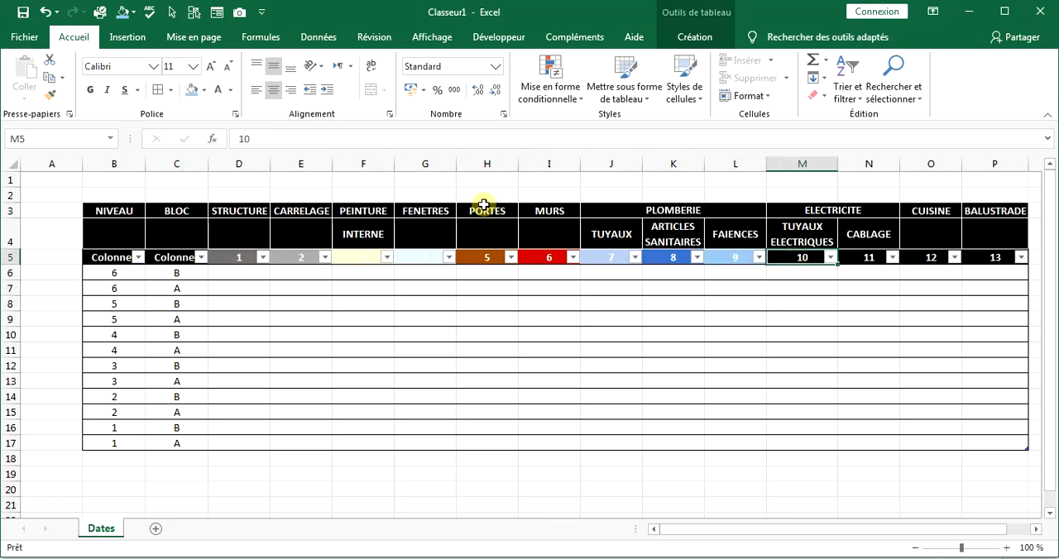
left_click(204, 90)
left_click(258, 125)
key("Right")
left_click(204, 90)
left_click(230, 212)
Fill O5, the CUISINE number cell, with a brown grid pattern on a pale orange background.
left_click(925, 258)
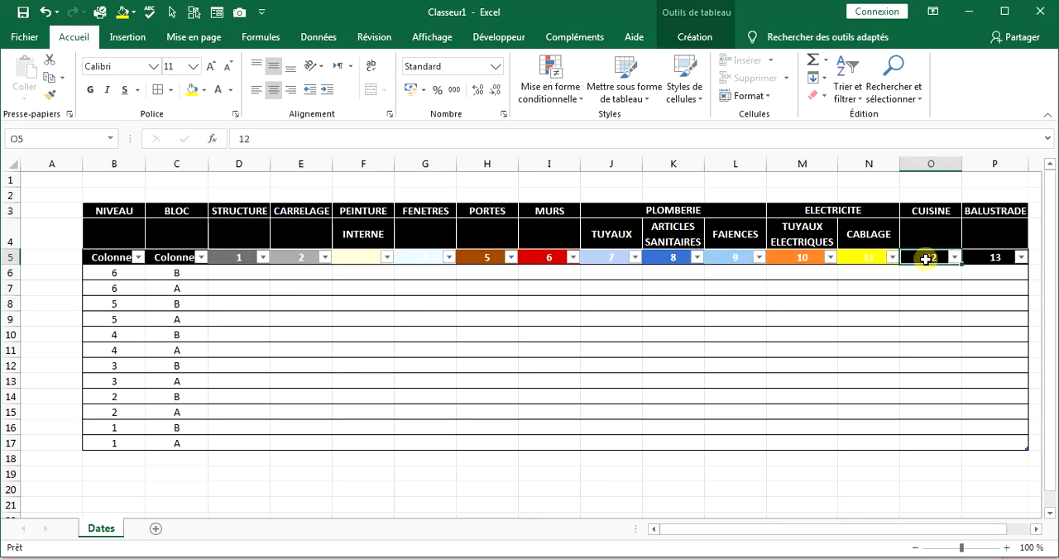
right_click(932, 259)
left_click(844, 514)
left_click_drag(738, 201, 303, 132)
left_click(402, 151)
left_click(295, 228)
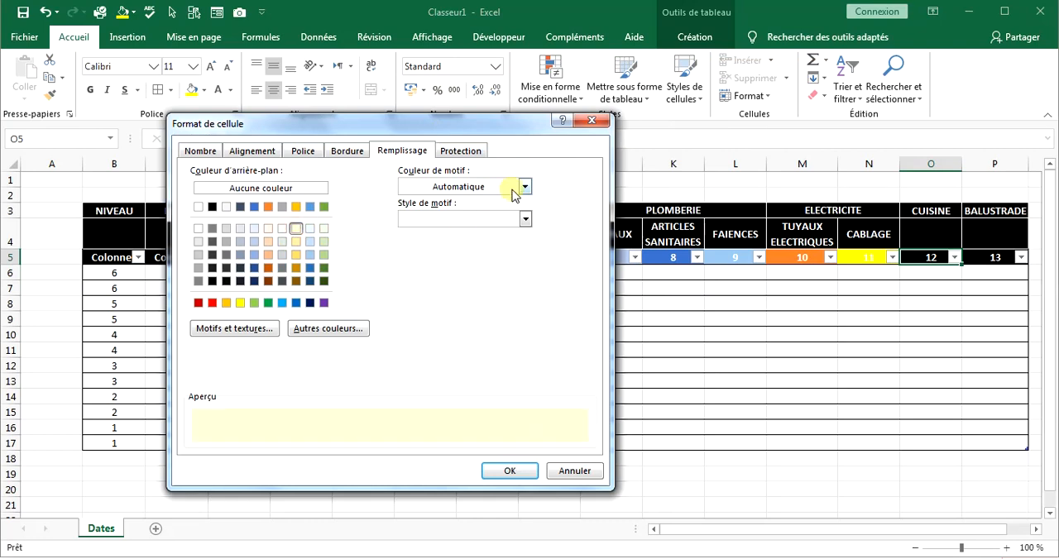
left_click(521, 187)
left_click(369, 353)
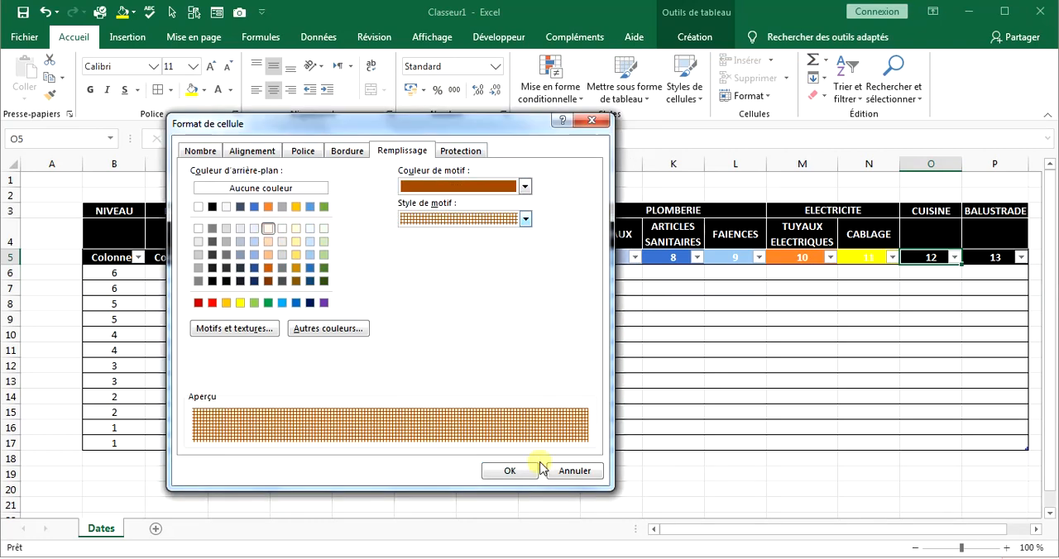
left_click(525, 187)
left_click(507, 273)
left_click(508, 470)
Fill P5, the BALUSTRADE number cell, with a dark grey vertical stripe pattern.
left_click(995, 257)
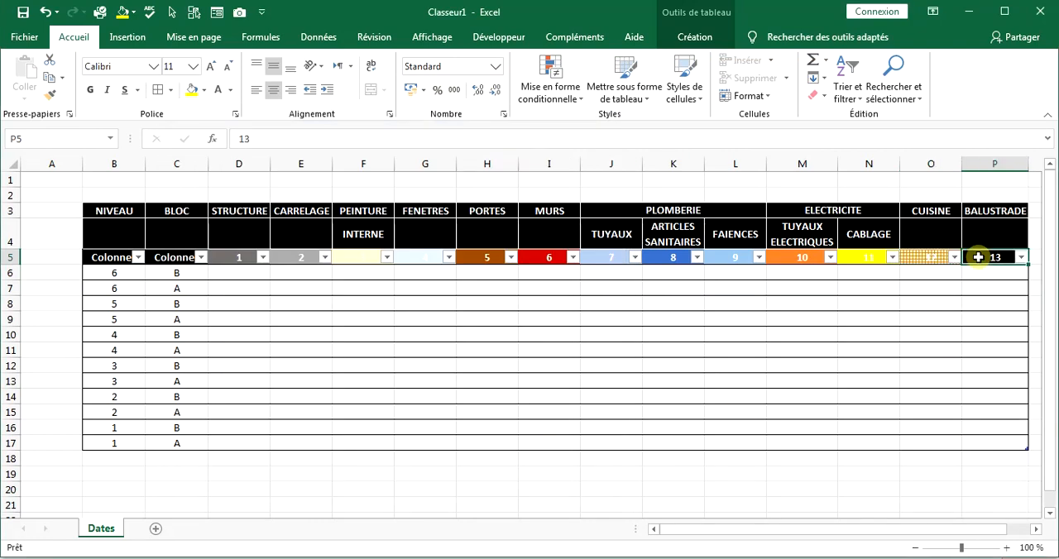
left_click(202, 89)
right_click(1024, 258)
left_click(879, 511)
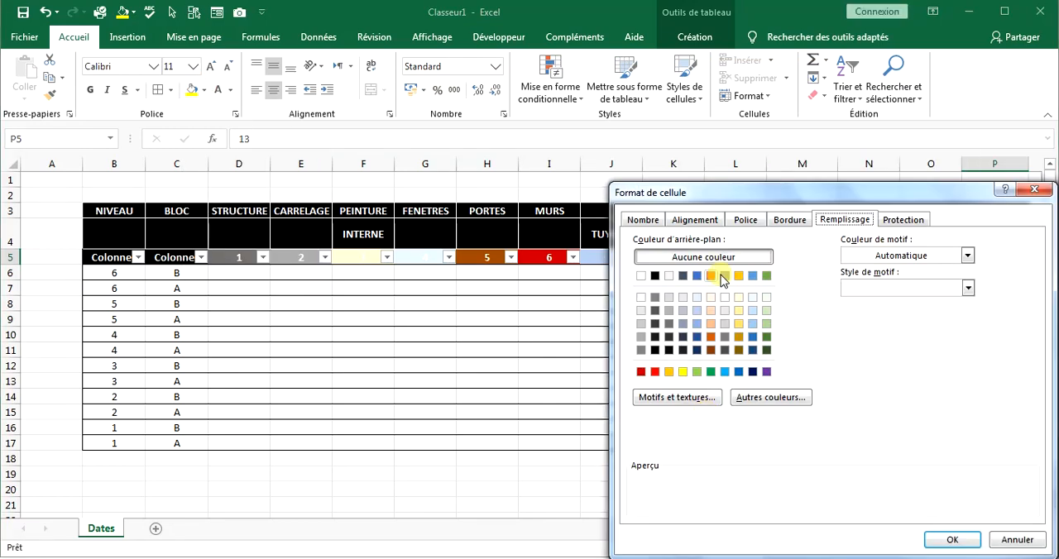
left_click(965, 256)
left_click(872, 335)
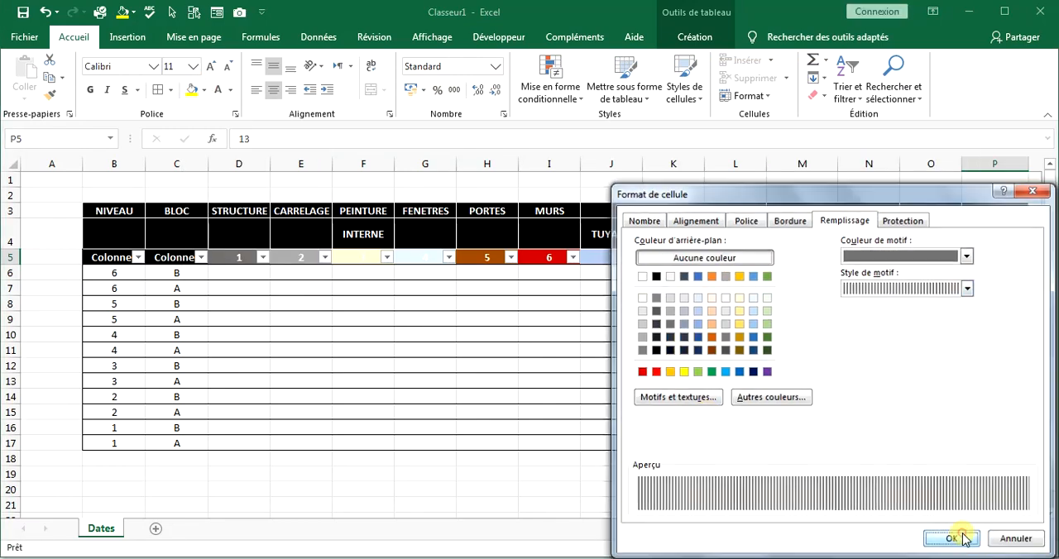
left_click(953, 540)
Set the font colour of the table header row B5:P5 to black.
left_click_drag(114, 257, 995, 257)
left_click(230, 90)
left_click(231, 145)
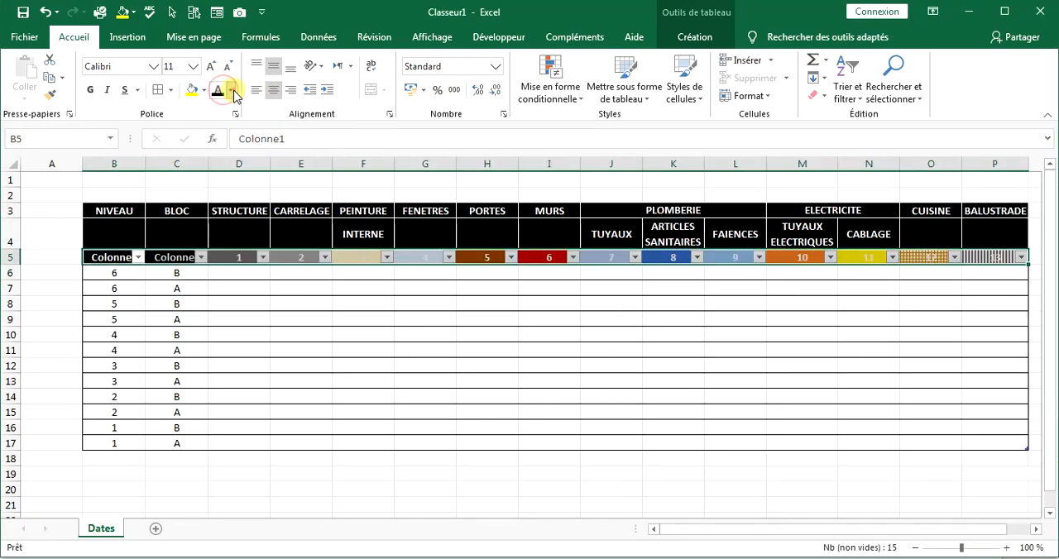
left_click(755, 499)
Enter the STRUCTURE dates 04/09/2020, 01/09/2020, 20/09/2020 and 28/09/2020 upward from D17 to D14.
left_click(244, 443)
type("04/09/2020")
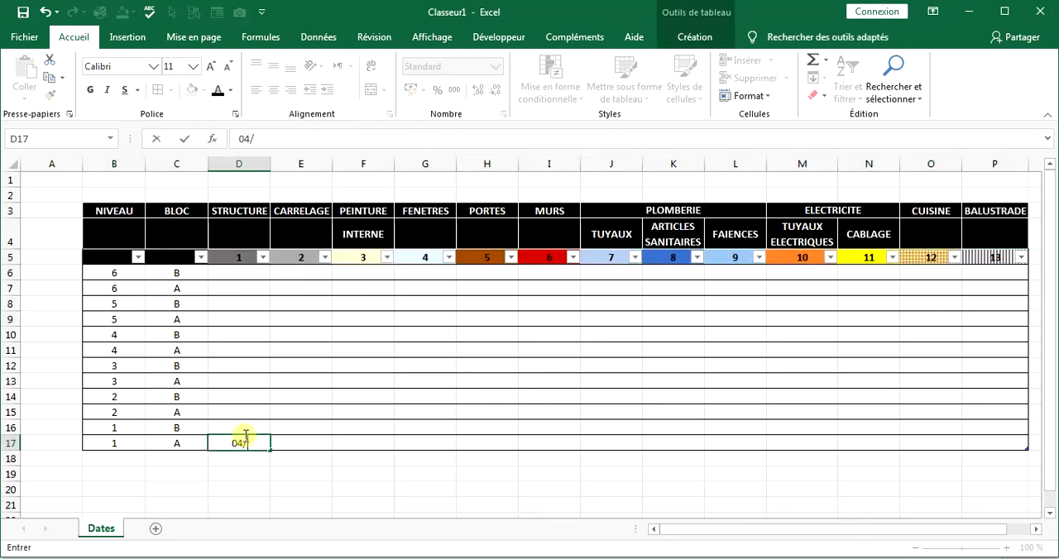
key("Up")
type("01/09/2020")
key("Up")
type("20/09/2020")
key("Up")
type("28/09/2020")
Enter the STRUCTURE dates 05/10/2020, 13/10/2020, 21/10/2020 and 29/10/2020 upward from D13 to D10.
key("Up")
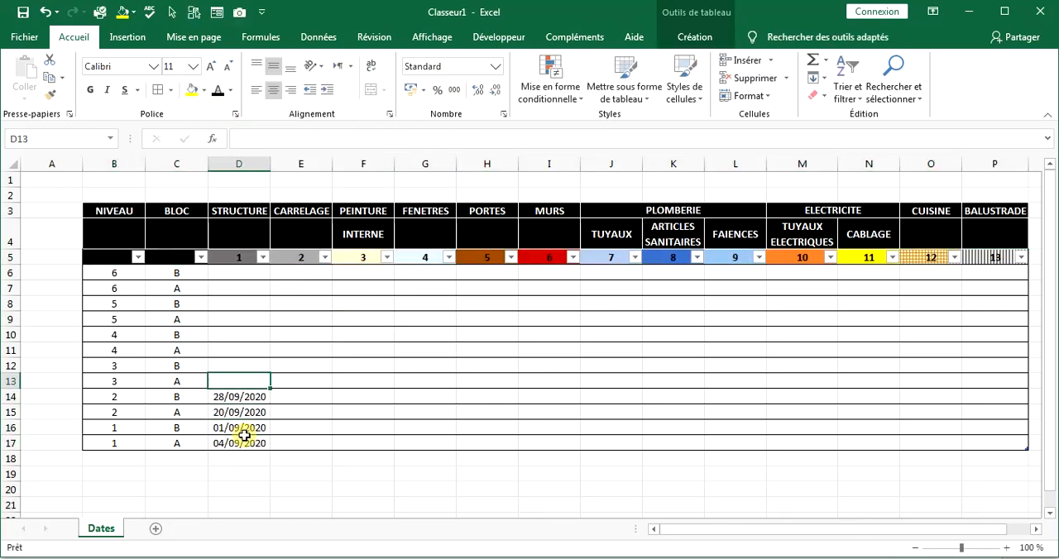
type("05/10/2020")
key("Up")
type("13/10/2020")
key("Up")
type("21/10/2020")
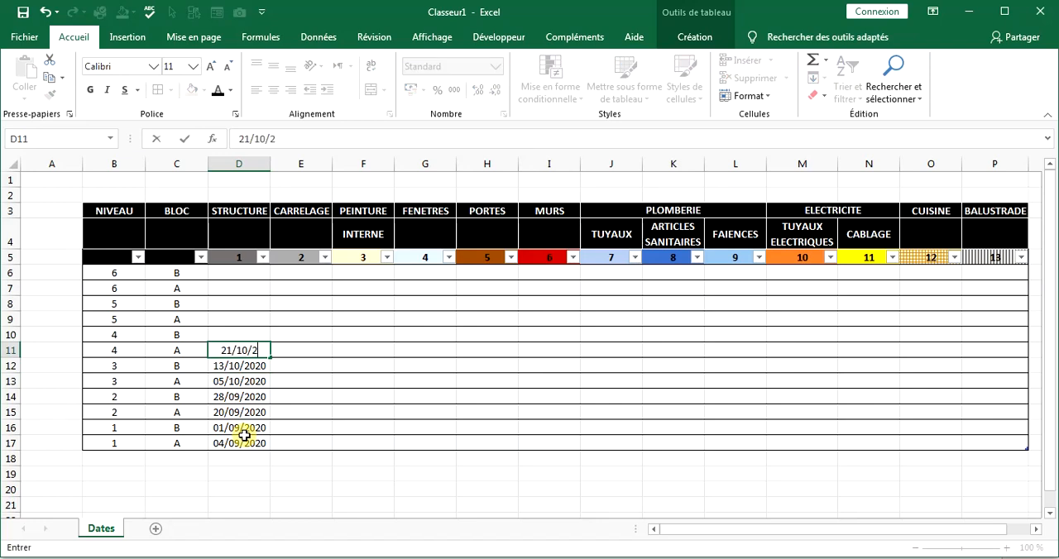
key("Up")
type("29/10/2020")
Enter the STRUCTURE dates 08/11/2020, 16/11/2020, 24/11/2020 and 01/12/2020 upward from D9 to D6.
key("Up")
type("08/11/2020")
key("Up")
type("16/11/2020")
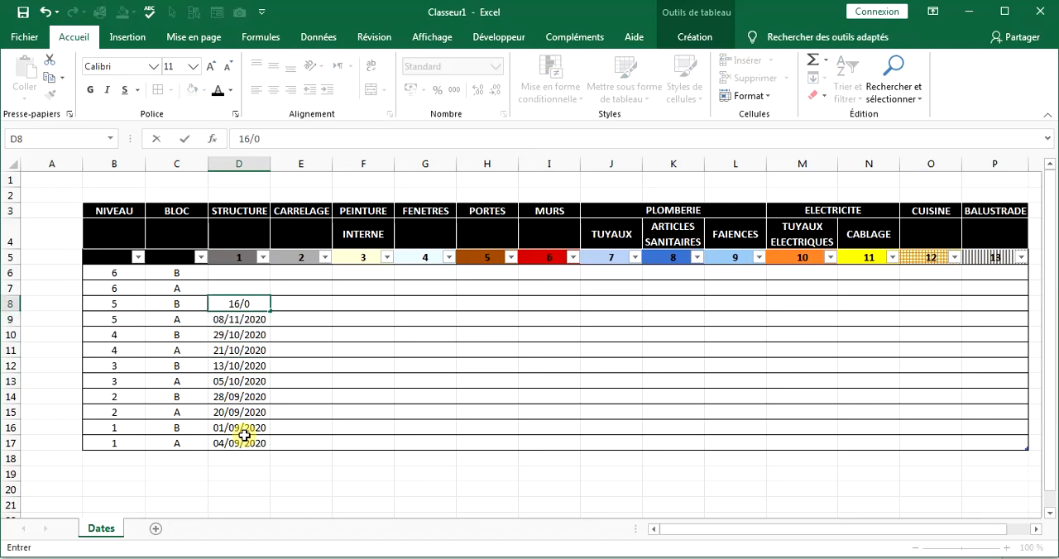
key("Up")
type("24/11/2020")
Enter the CARRELAGE dates 11/10/2020, 19/10/2020 and 27/10/2020 upward from E17 to E15.
key("Up")
type("01/12/2020")
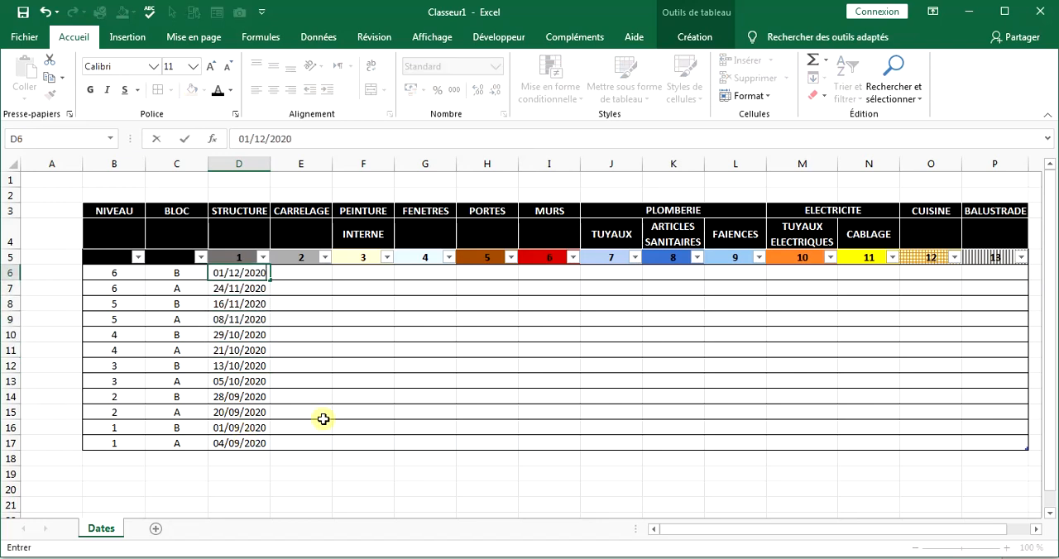
left_click(301, 444)
type("11/10/2020")
key("Up")
type("19/10/2020")
key("Up")
type("27/10/2020")
Enter the CARRELAGE dates 06/11/2020, 14/11/2020, 22/11/2020 and 30/11/2020 upward from E14 to E11.
key("Up")
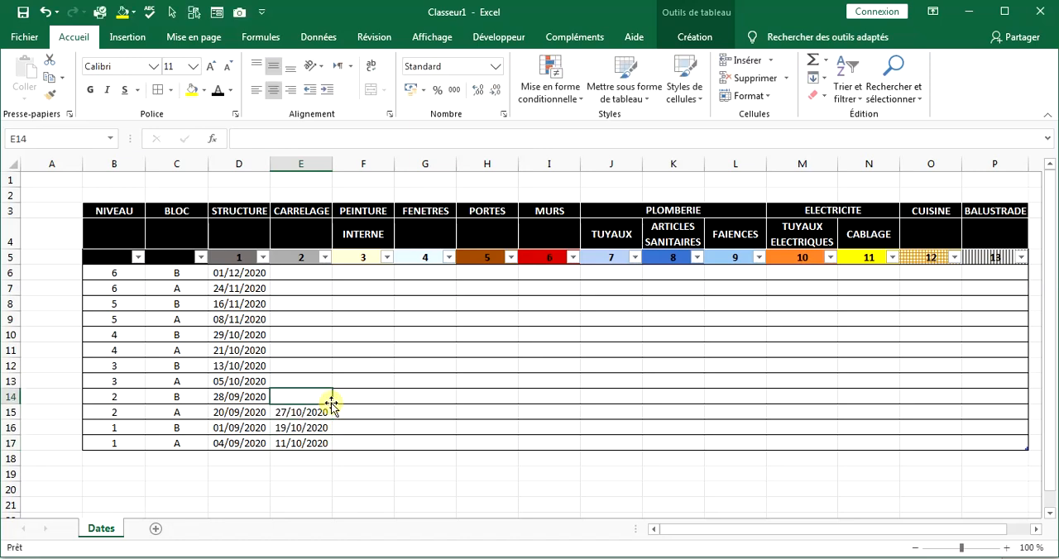
type("06/11/2020")
key("Up")
type("14/11/2020")
key("Up")
type("22/11/2020")
key("Up")
type("30/")
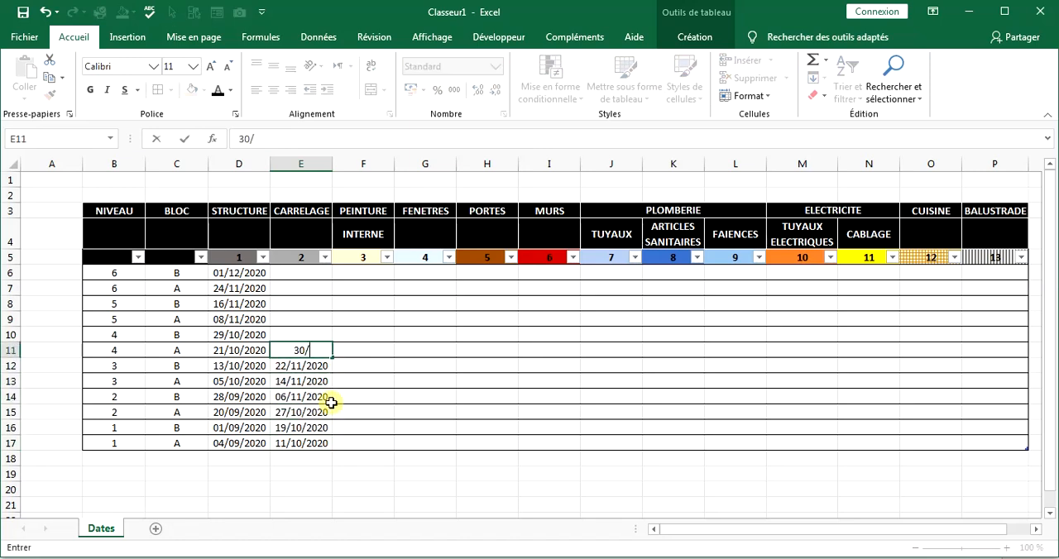
type("11/2020")
Enter the PEINTURE INTERNE dates 03/01/2021, 07/01/2021, 11/01/2021 and 15/01/2021 upward from F17 to F14.
left_click(356, 447)
type("03/01/2021")
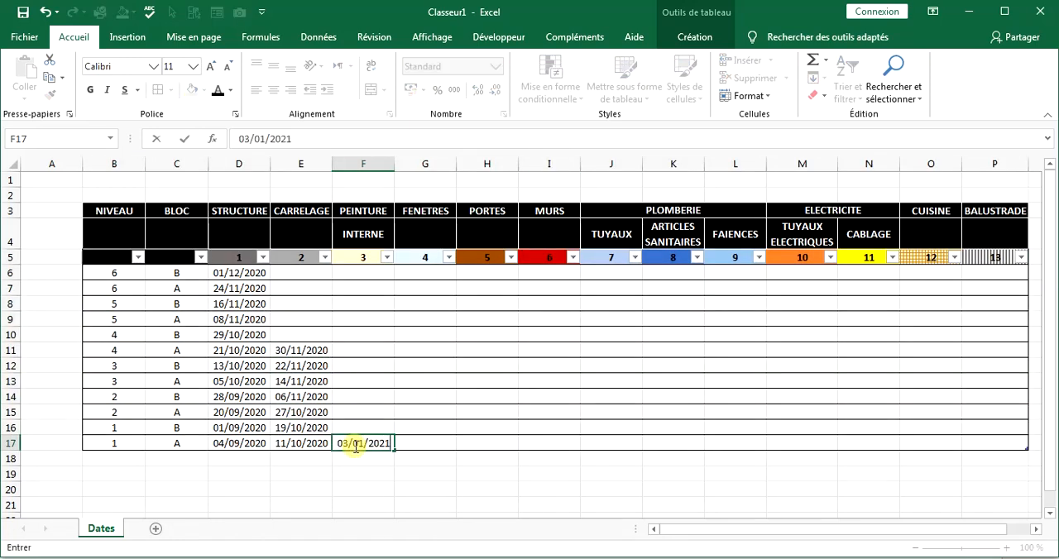
key("Up")
type("07/01/2021")
key("Up")
type("11/01/2021")
key("Up")
type("15/01/2021")
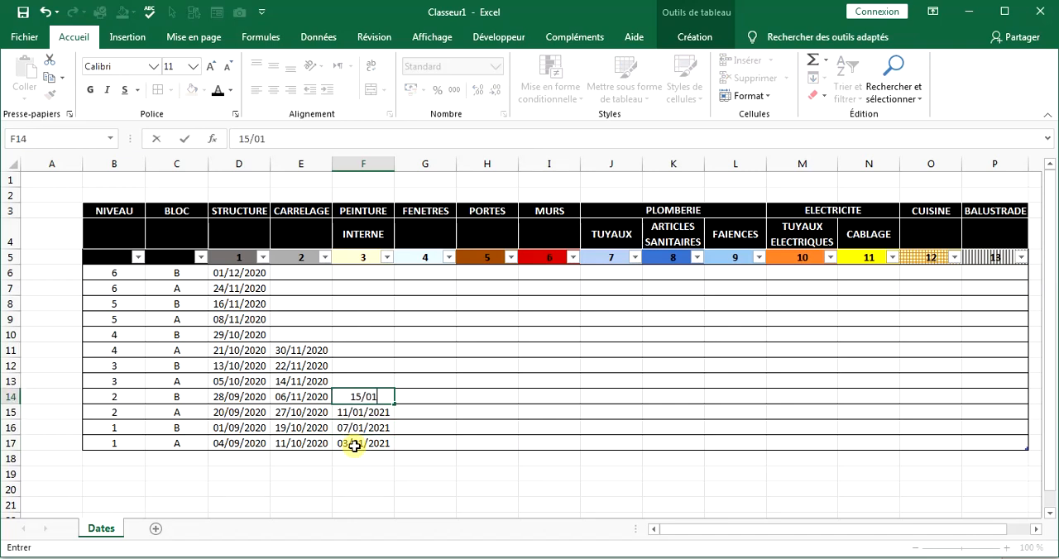
Enter the PEINTURE INTERNE dates 19/01/2021, 23/01/2021 and 27/01/2021 upward from F13 to F11.
key("Up")
type("19/01/2021")
key("Up")
type("23/01/2021")
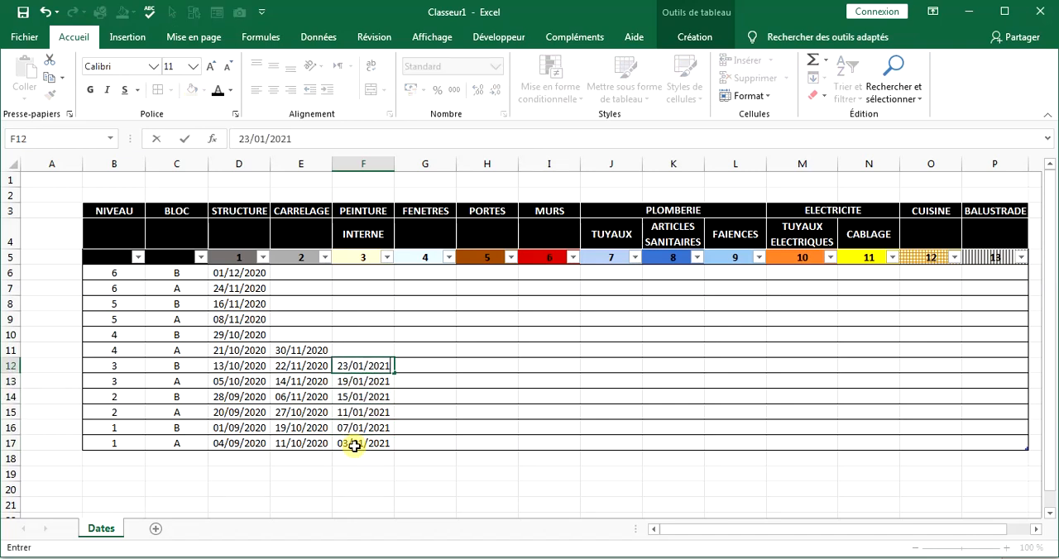
key("Up")
type("27/01/2021")
Enter the FENETRES dates 03/12/2020, 10/12/2020, 17/12/2020 and 24/12/2020 upward from G17 to G14.
left_click(424, 445)
type("03/12/2020")
key("Up")
type("10/12/2020")
key("Up")
type("17/")
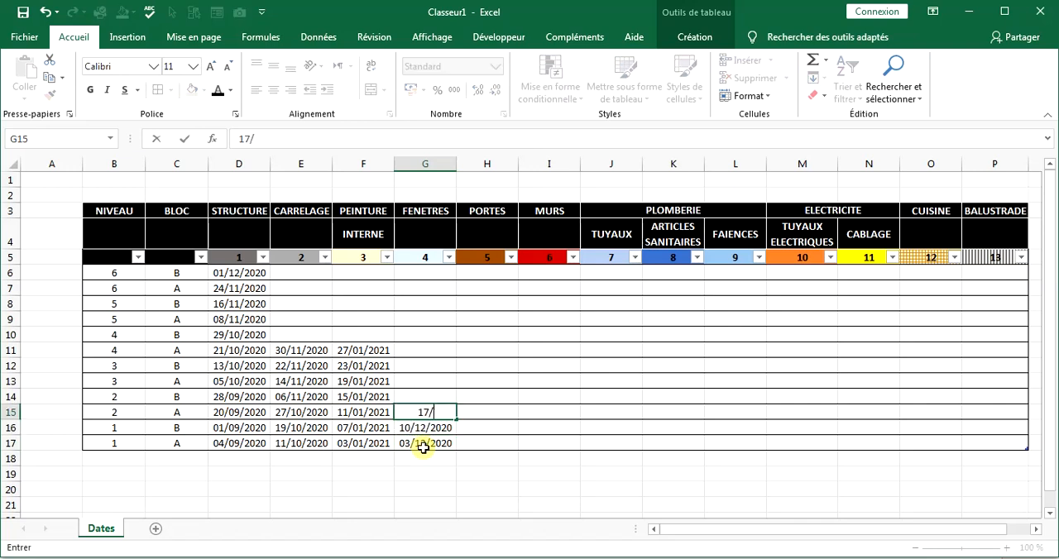
key("Up")
type("24/12/2020")
key("Up")
Enter the FENETRES dates 02/01/2021 in G13 and 08/01/2021 in G12.
type("24/12/2020")
key("Up")
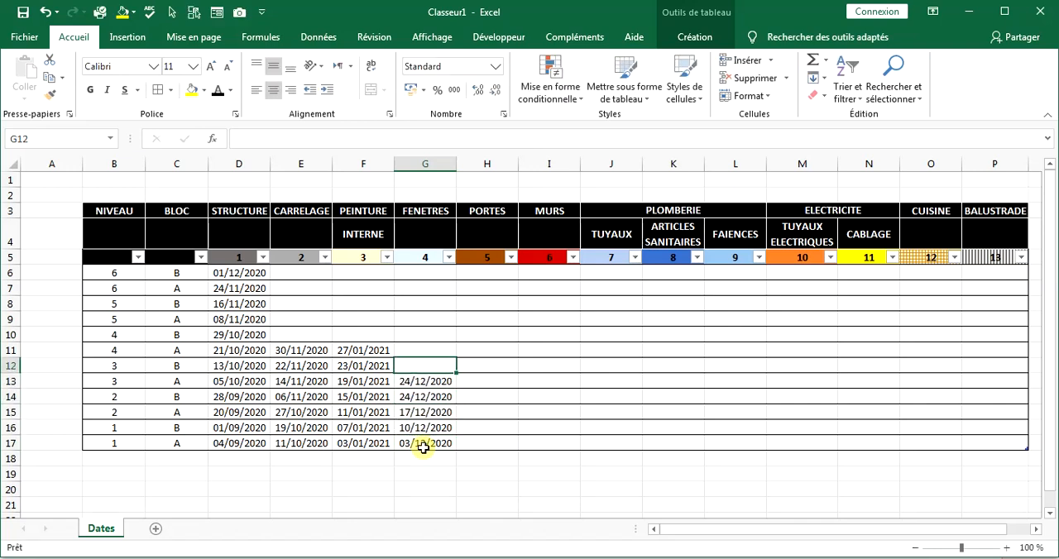
double_click(406, 380)
left_click_drag(408, 381, 387, 381)
type("02")
left_click_drag(414, 381, 465, 387)
type("01/2021")
key("Up")
type("08/01/2021")
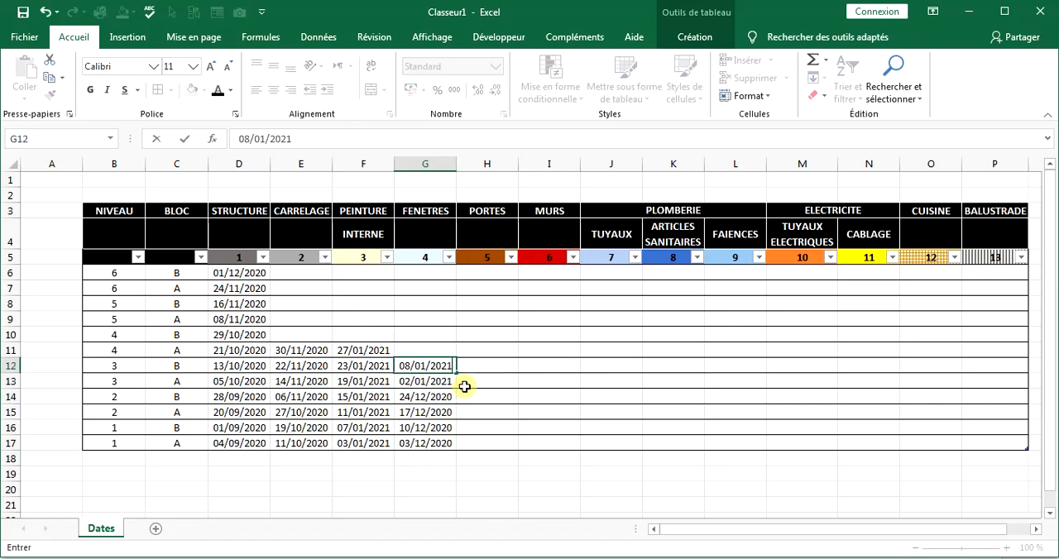
Enter the PORTES dates 24/11/2020, 18/11/2020, 22/11/2020 and 26/11/2020 upward from H17 to H14.
left_click(499, 439)
type("24/11/2020")
key("Up")
type("18/11/2020")
key("Up")
type("22/11/2020")
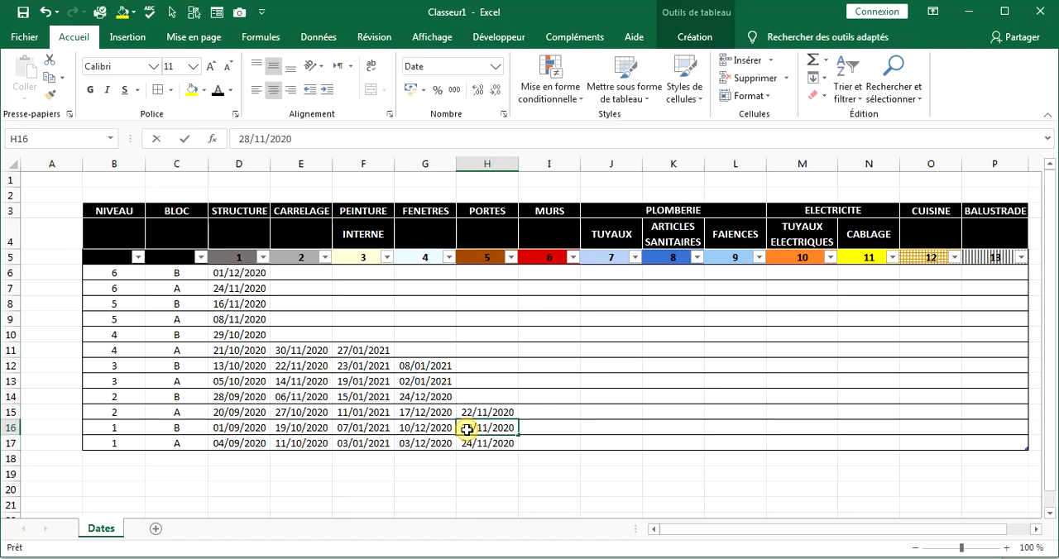
key("Up")
Enter the PORTES dates 30/11/2020, 03/12/2020, 07/12/2020 and 11/12/2020 upward from H13 to H10.
key("Up")
type("30/11/2020")
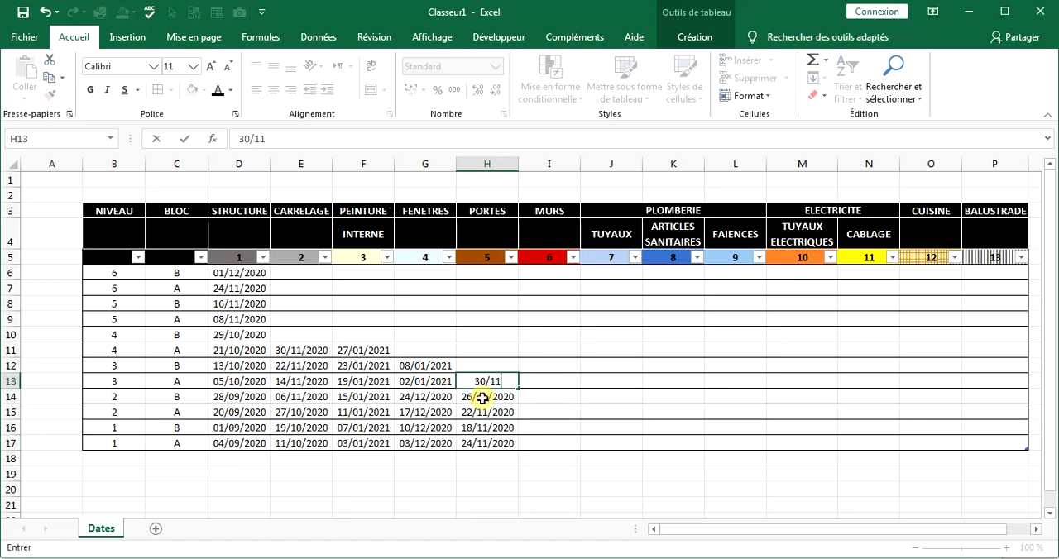
key("Up")
type("03/12/2020")
key("Up")
type("07/12/2020")
key("Up")
type("11/12/2020")
Enter the PORTES dates 15/12/2020, 19/12/2020, 23/12/2020 and 27/12/2020 upward from H9 to H6.
key("Up")
type("15/12/2020")
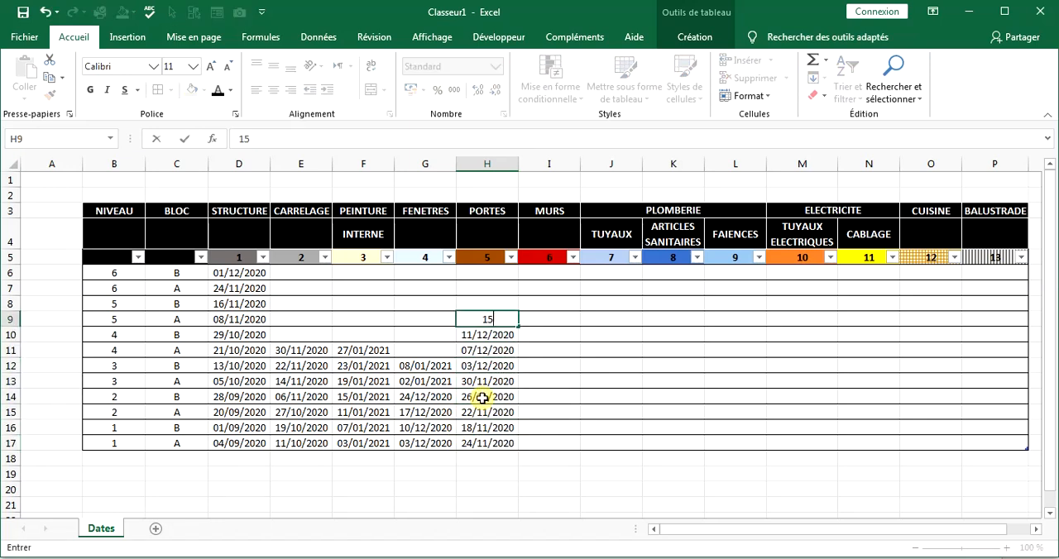
key("Up")
type("19/12/2020")
key("Up")
type("23/12/2020")
Enter the MURS dates 14/11/2020, 18/11/2020, 22/11/2020, 26/11/2020 and 30/11/2020 upward from I17 to I13.
key("Up")
type("27/12/2020")
left_click(545, 443)
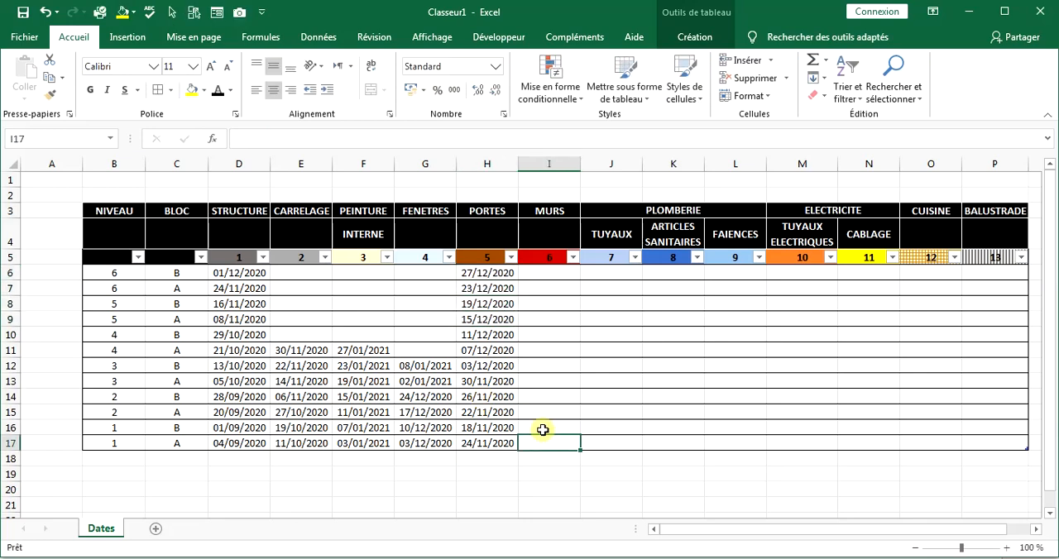
type("14/11/2020")
key("Up")
type("18/11/2020")
key("Up")
type("22/11/2020")
key("Up")
type("26/11/2020")
key("Up")
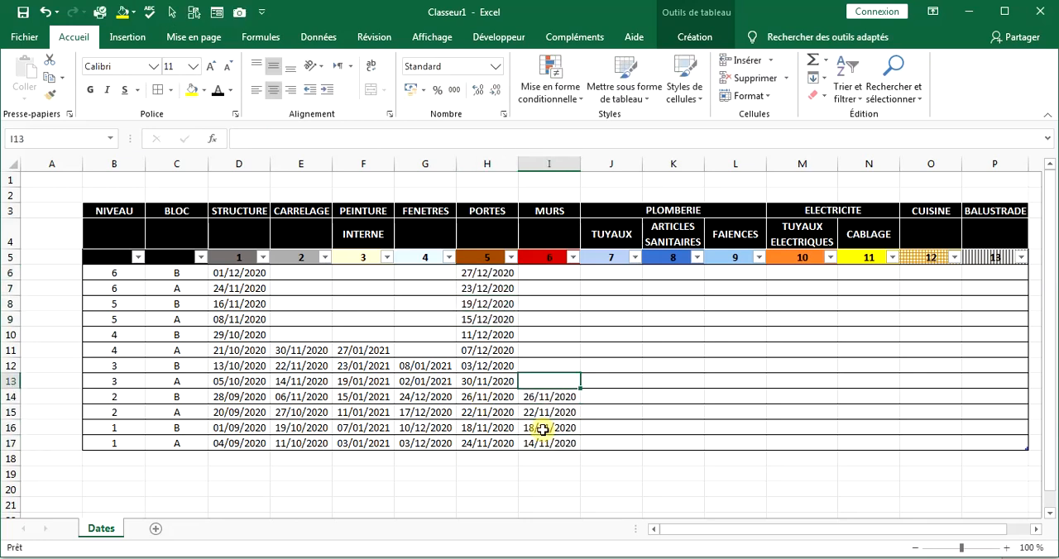
type("30/11/2020")
key("Up")
type("03/")
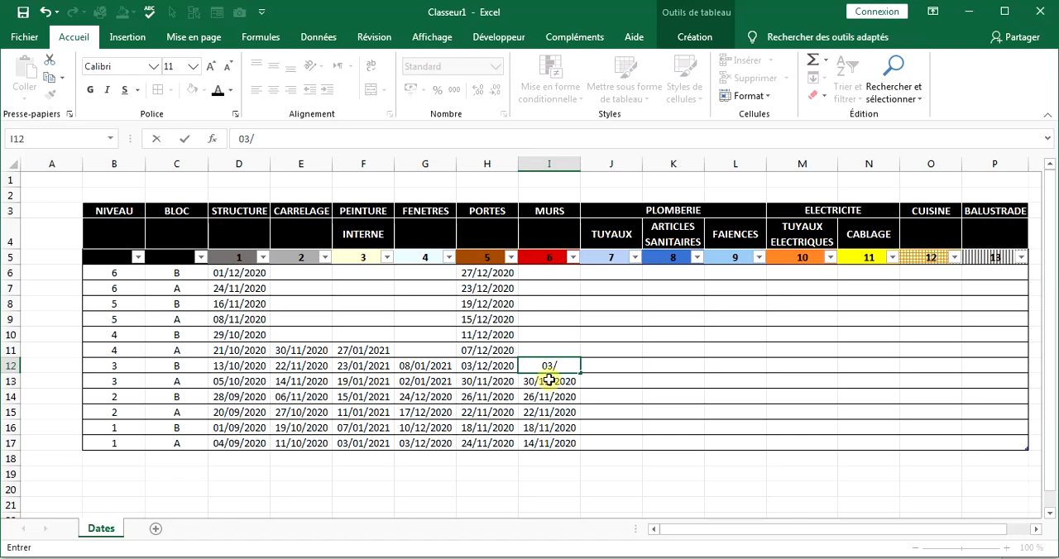
Copy the PORTES dates in H6:H17 into the MURS column at I6:I17.
key("ctrl+c")
left_click_drag(487, 273, 459, 428)
left_click(547, 273)
key("ctrl+v")
Change the PORTES date in H16 to 28/11/2020 and clear the dates in H6:H15.
double_click(468, 428)
type("2")
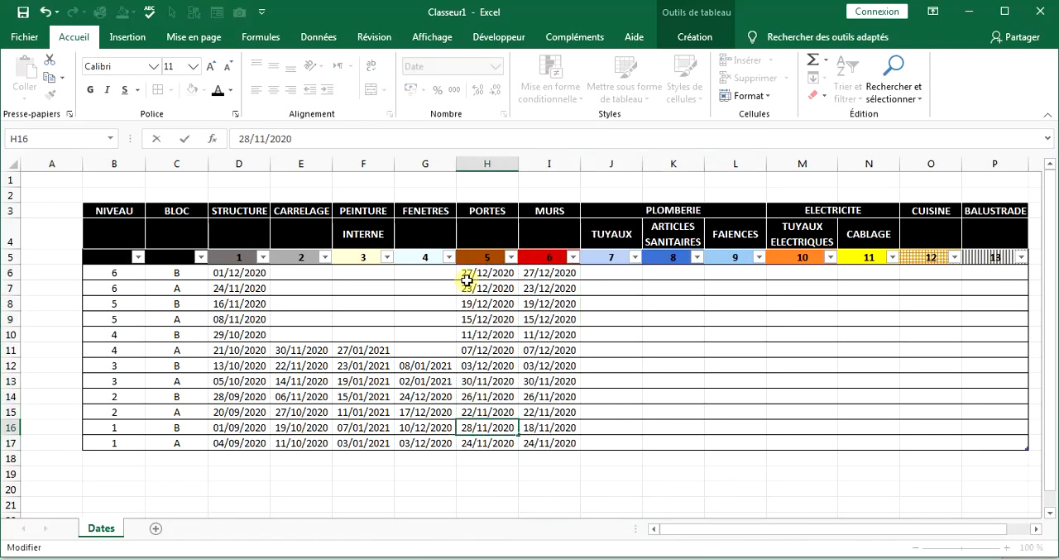
left_click_drag(467, 278, 472, 414)
key("Delete")
Enter the PORTES dates 01/12/2020, 05/12/2020 and 09/12/2020 upward from H15 to H13.
left_click(472, 412)
type("01/12/2020")
key("Up")
type("05/12/2020")
key("Up")
type("0")
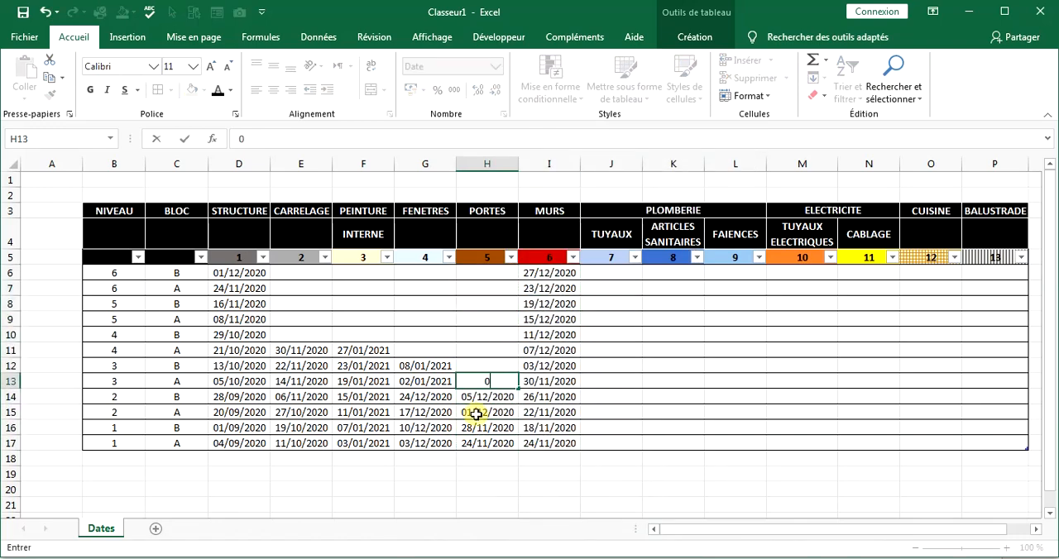
type("9/12/2020")
key("Up")
Enter the PORTES dates 13/12/2020, 17/12/2020, 21/12/2020 and 25/12/2020 upward from H12 to H9.
type("13/12/2020")
key("Up")
type("17/12/2020")
key("Up")
type("21/12")
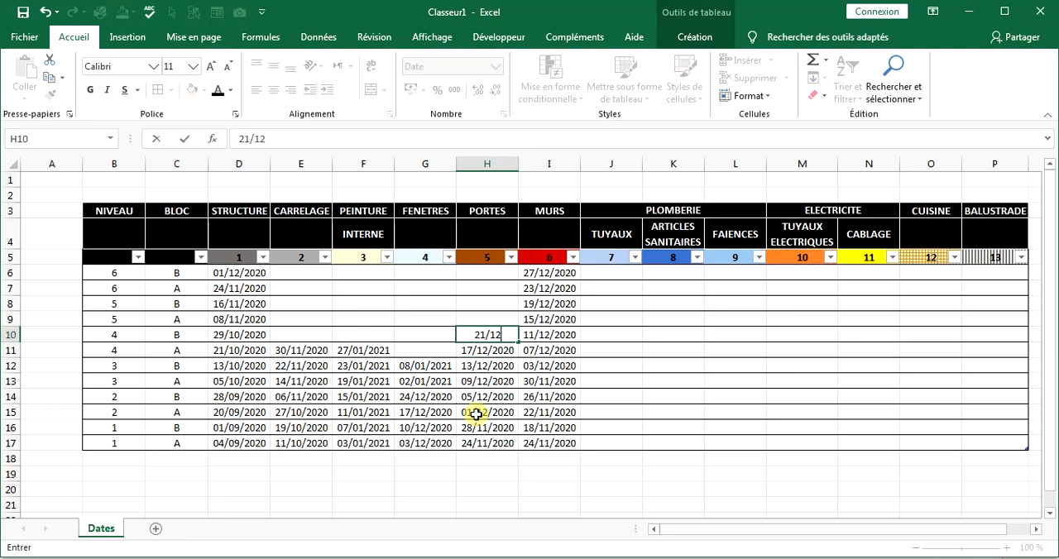
type("/2020")
key("Up")
type("25/12/2020")
Enter the PLOMBERIE TUYAUX dates 10/10/2020, 17/10/2020, 24/10/2020 and 02/11/2020 upward from J17 to J14.
left_click(609, 442)
type("10/10/2020")
key("Up")
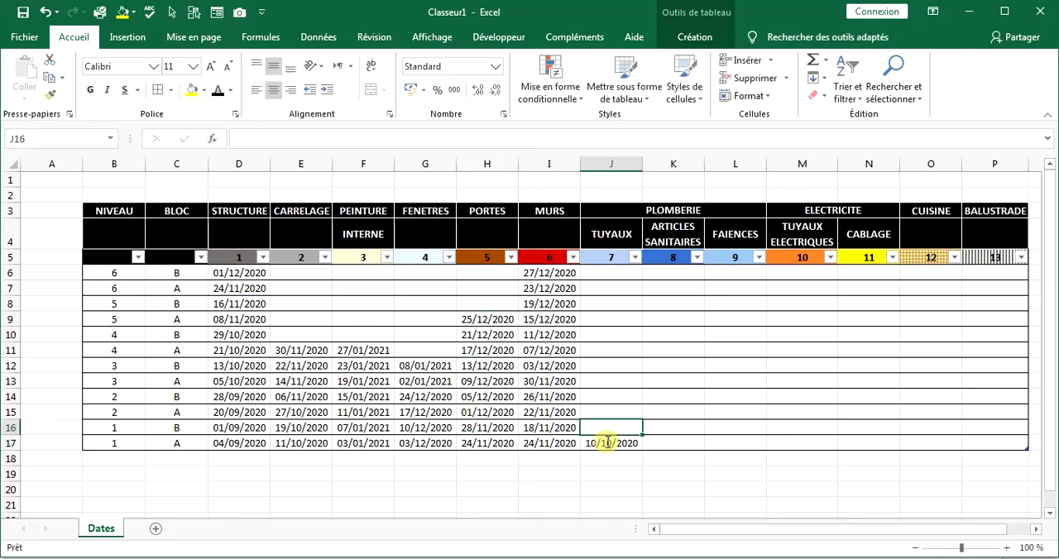
type("17/10/2020")
key("Up")
type("24/10/2020")
key("Up")
type("02/11/2020")
key("Up")
Enter the PLOMBERIE TUYAUX dates 09/11/2020, 16/11/2020, 23/11/2020 and 30/11/2020 upward from J13 to J10.
type("09/11/2020")
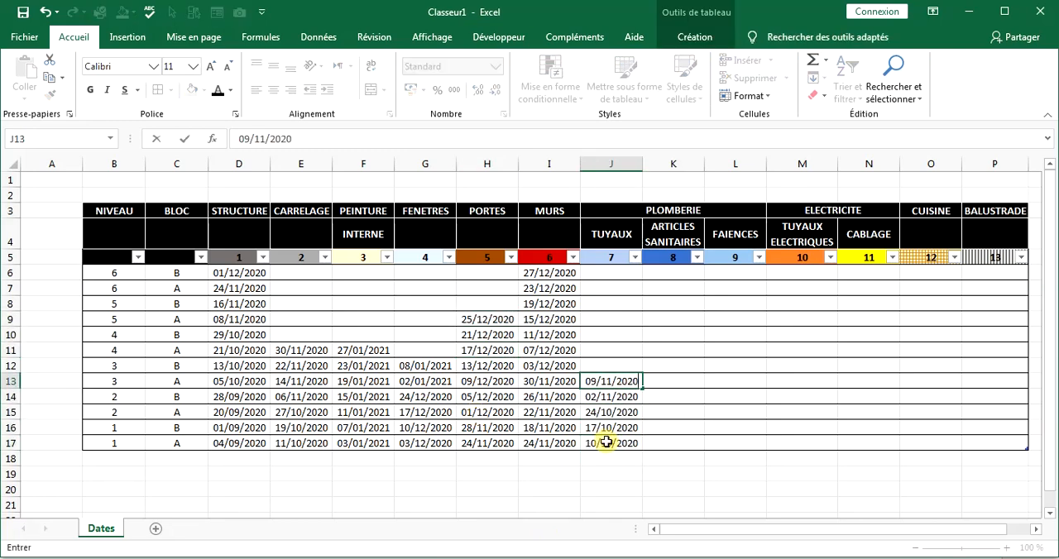
key("Up")
type("16/11/2020")
key("Up")
type("23/11/2020")
key("Up")
type("30/11/2020")
Enter the PLOMBERIE TUYAUX dates 06/12/2020, 13/12/2020, 20/12/2020 and 27/12/2020 upward from J9 to J6.
key("Up")
type("06/12/2020")
key("Up")
type("13")
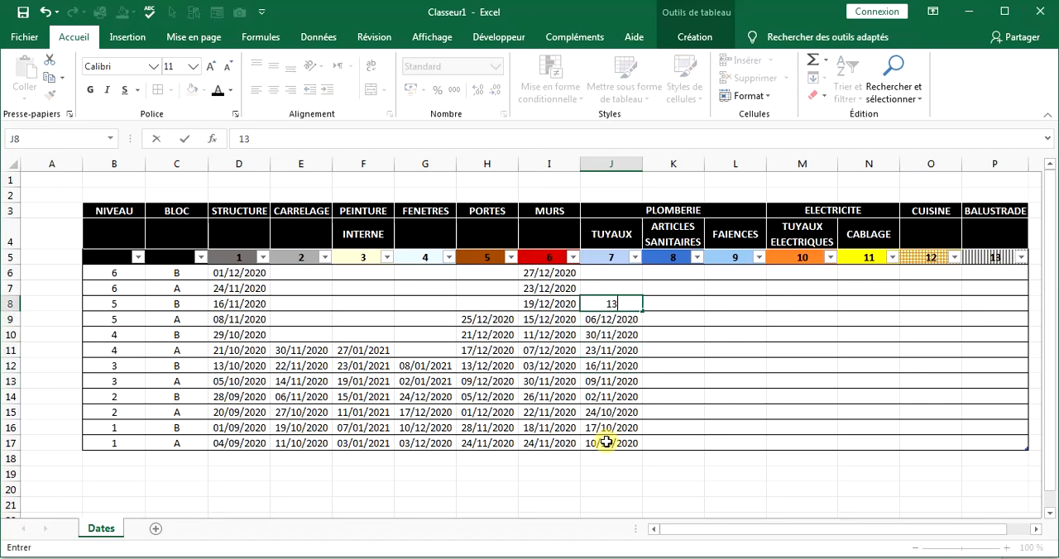
type("/12/2020")
key("Up")
type("20/12/2020")
Enter the ARTICLES SANITAIRES dates 11/11/2020, 18/11/2020 and 24/11/2020 upward from K17 to K15.
key("Up")
type("27/12/2020")
left_click(680, 445)
type("11/11/2020")
key("Up")
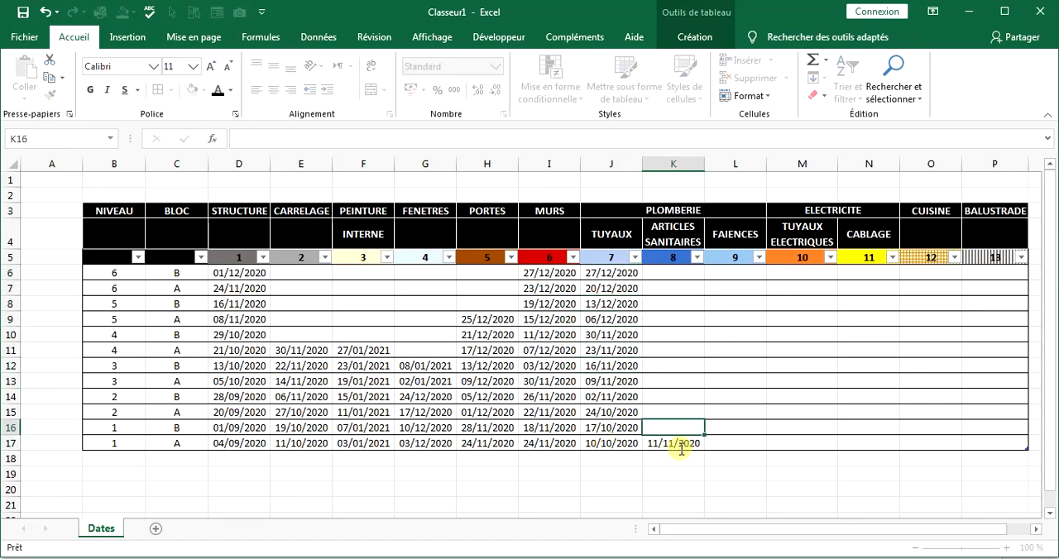
type("18/11/2020")
key("Up")
type("24/10/2020")
double_click(669, 415)
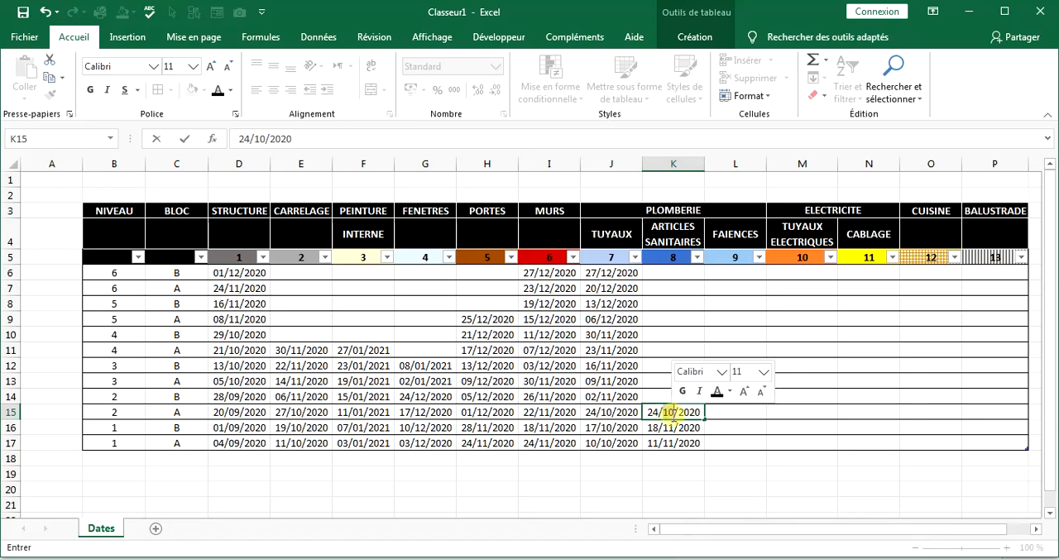
type("11")
Enter the ARTICLES SANITAIRES dates 01/12/2020 in K14 and 08/12/2020 in K13.
left_click(681, 397)
type("01/12/2020")
key("Up")
type("08/12/2020")
key("Up")
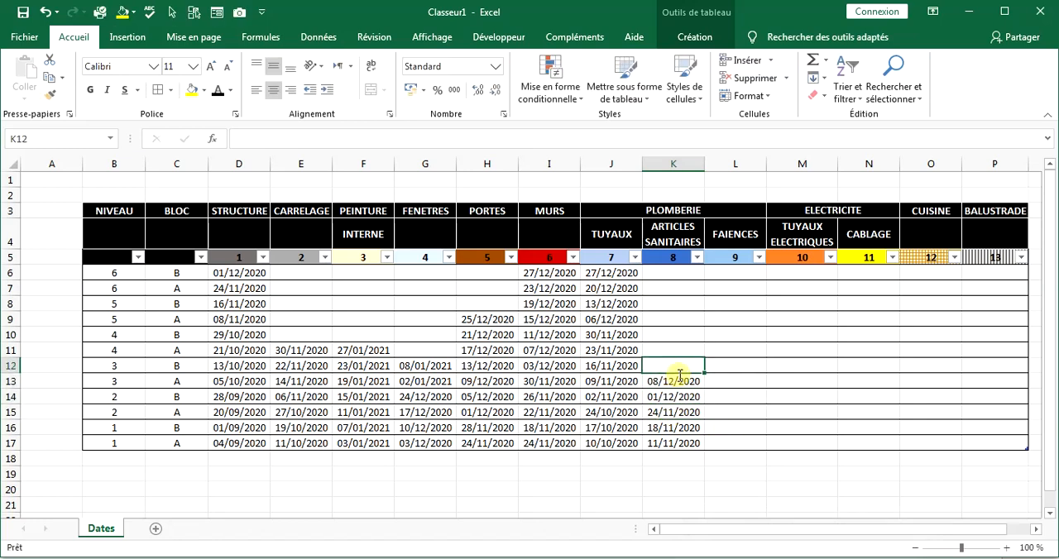
Enter the ARTICLES SANITAIRES dates 15/12/2020, 22/12/2020, 29/12/2020, 06/01/2021 and 13/01/2021 upward from K12 to K8.
type("15/12/2020")
key("Up")
type("22/12/2020")
key("Up")
type("29/12/2020")
key("Up")
type("06/01/2021")
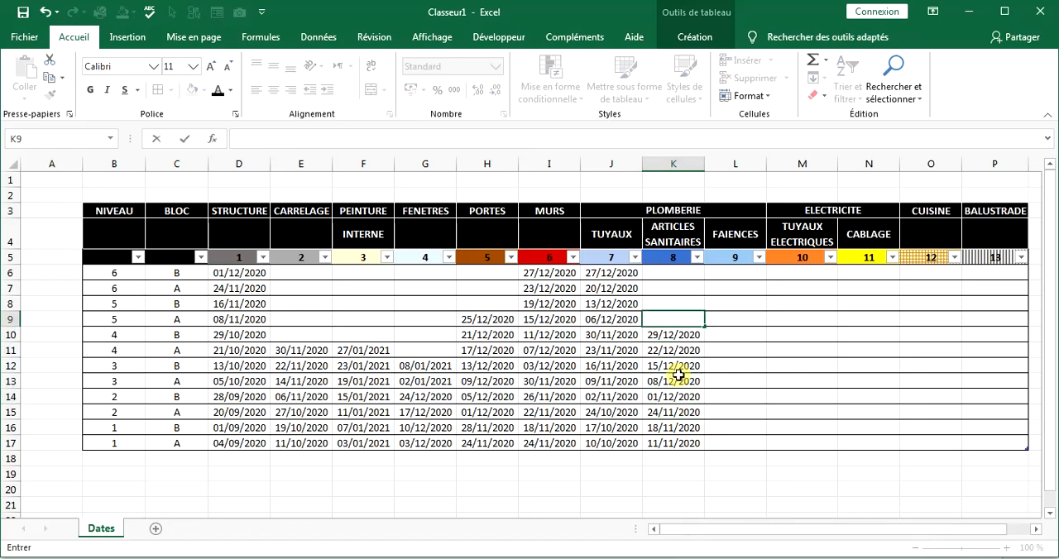
Enter the FAIENCES dates 09/11/2020, 16/11/2020, 23/11/2020 and 30/11/2020 upward from L17 to L14.
key("Up")
type("13/01/2021")
left_click(758, 443)
type("09/11/2020")
key("Up")
type("16/11/2020")
key("Up")
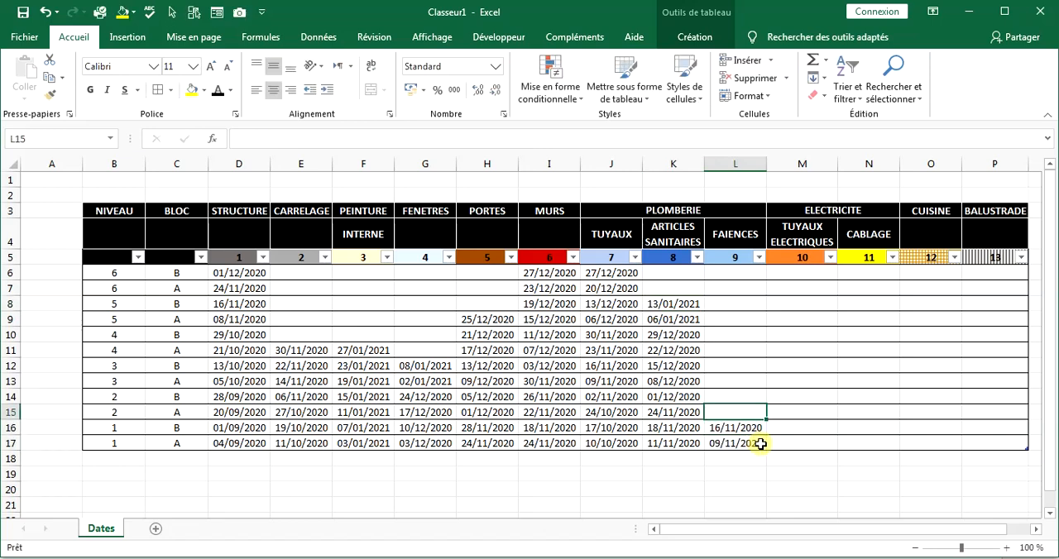
type("23/11/2020")
key("Up")
type("30/11/2020")
double_click(757, 414)
Enter the FAIENCES dates 06/12/2020, 13/12/2020, 20/12/2020 and 27/12/2020 upward from L13 to L10.
left_click(760, 381)
type("06/12/2020")
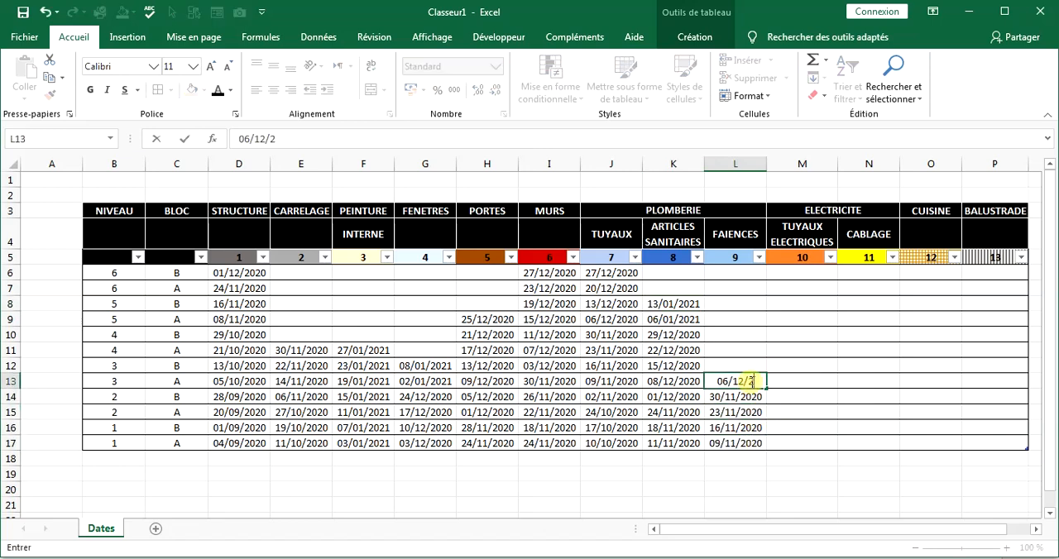
key("Up")
type("13/12/2020")
key("Up")
type("20/12/2020")
key("Up")
type("27/12/2020")
Enter the FAIENCES dates 04/01/2021, 11/01/2021 and 18/01/2021 upward from L9 to L7.
key("Up")
type("04/01/2021")
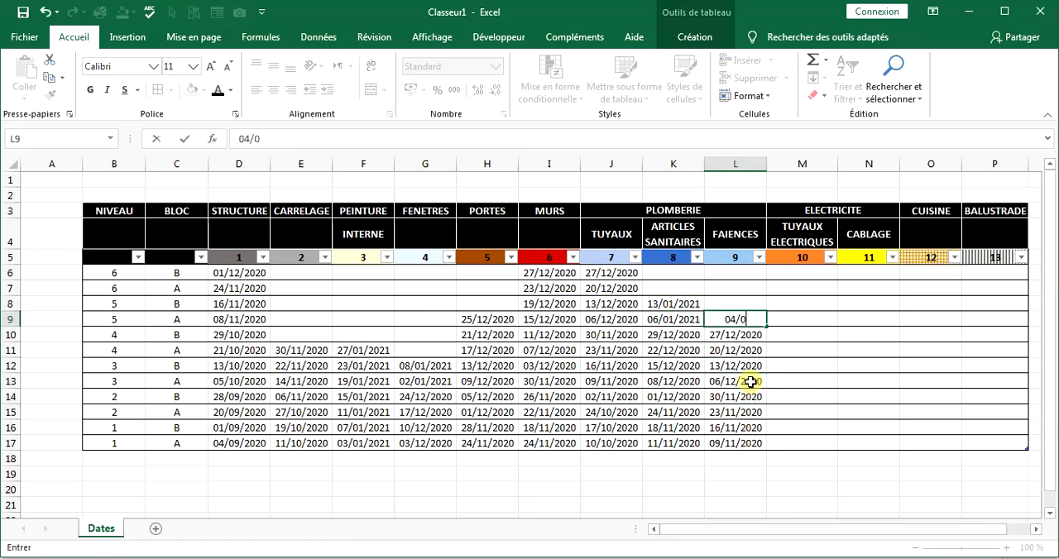
key("Up")
type("11/01/2021")
key("Up")
type("18/01/2021")
Enter the TUYAUX ELECTRIQUES dates 11/12/2020, 15/12/2020 and 19/12/2020 upward from M17 to M15.
left_click(813, 441)
type("11/12/2020")
key("Up")
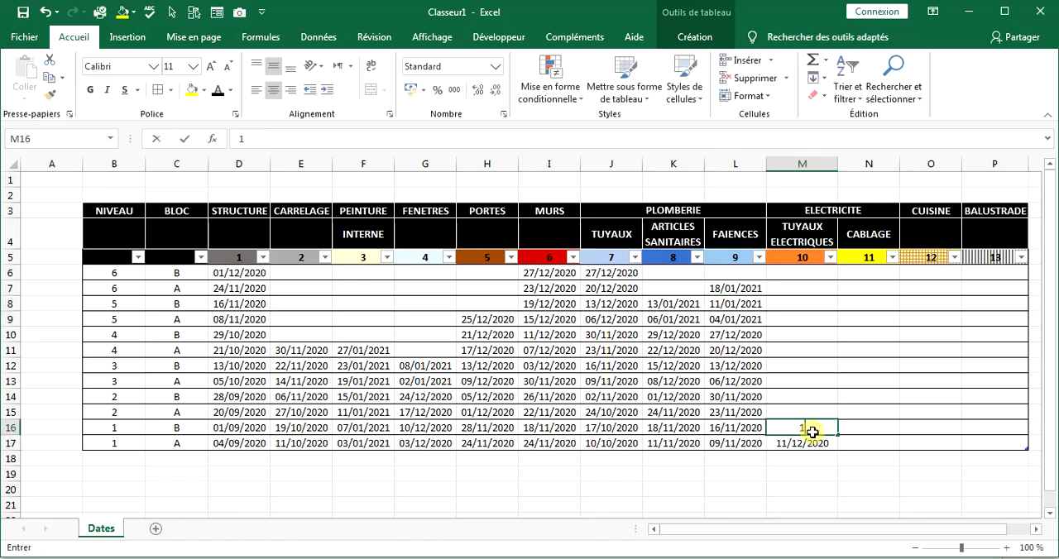
type("15/12/2020")
key("Up")
type("19/12/2020")
Enter the TUYAUX ELECTRIQUES dates 23/12/2020, 27/12/2020 and 02/01/2021 upward from M14 to M12.
key("Up")
type("23/12/2020")
key("Up")
type("2/2020")
key("Up")
type("02/01/2021")
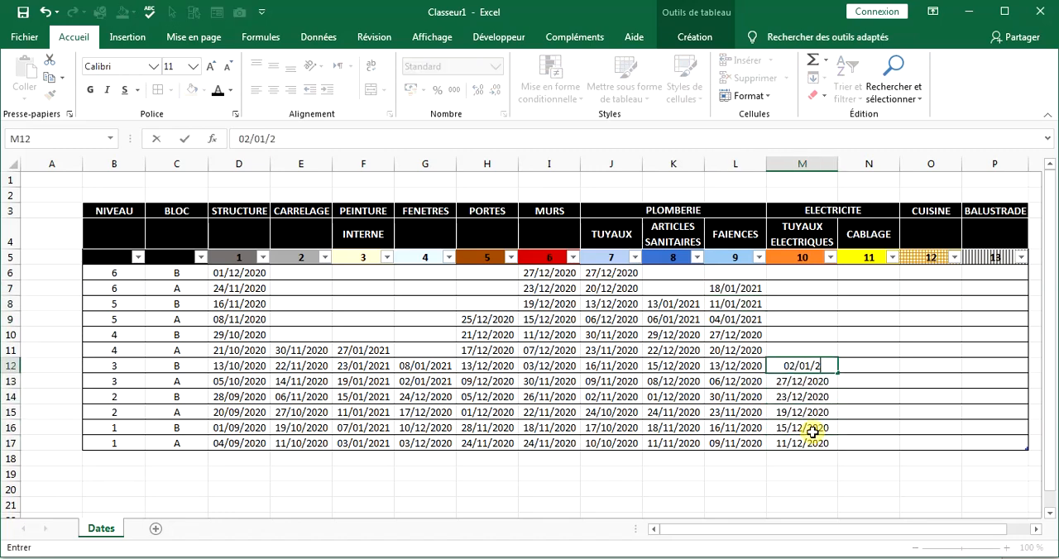
Enter the CABLAGE dates 21/12/2020, 29/12/2020, 07/01/2021 and 15/01/2021 upward from N17 to N14.
left_click(854, 444)
type("21/12/2020")
key("Up")
type("29/12/2020")
key("Up")
Enter the CUISINE date 16/12/2020 in O17 for level 1, block A.
key("Up")
type("15/01/2021")
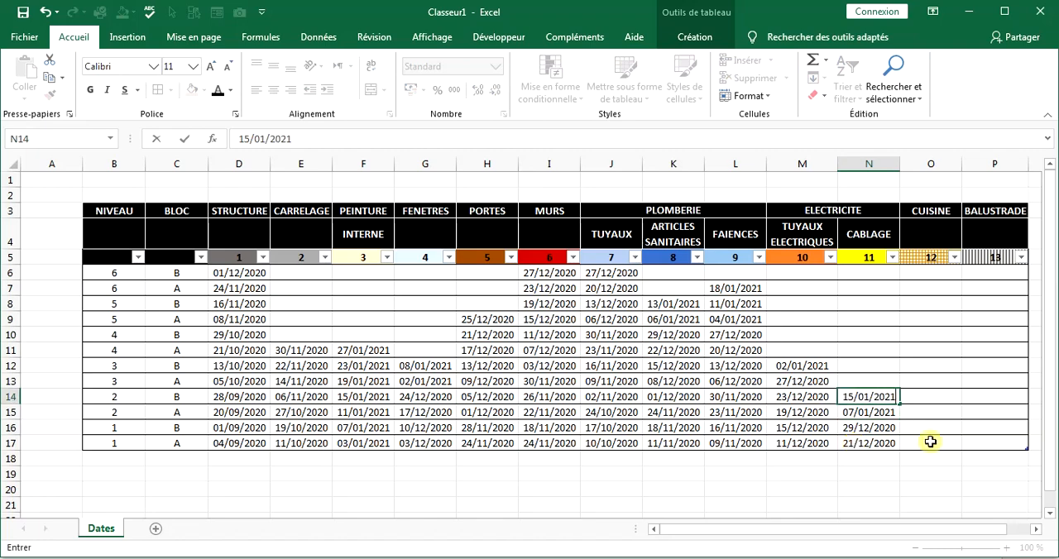
left_click(944, 443)
type("16/12/2020")
Enter the CUISINE dates 29/12/2020, 07/01/2021 and 15/01/2021 upward from O16 to O14.
key("Up")
type("29/12/2020")
key("Up")
type("07/01/2021")
Set the CUISINE dates to 23/12/2020, 30/12/2020, 07/01/2021 and 14/01/2021 upward from O16 to O13.
key("Up")
type("15/01/2021")
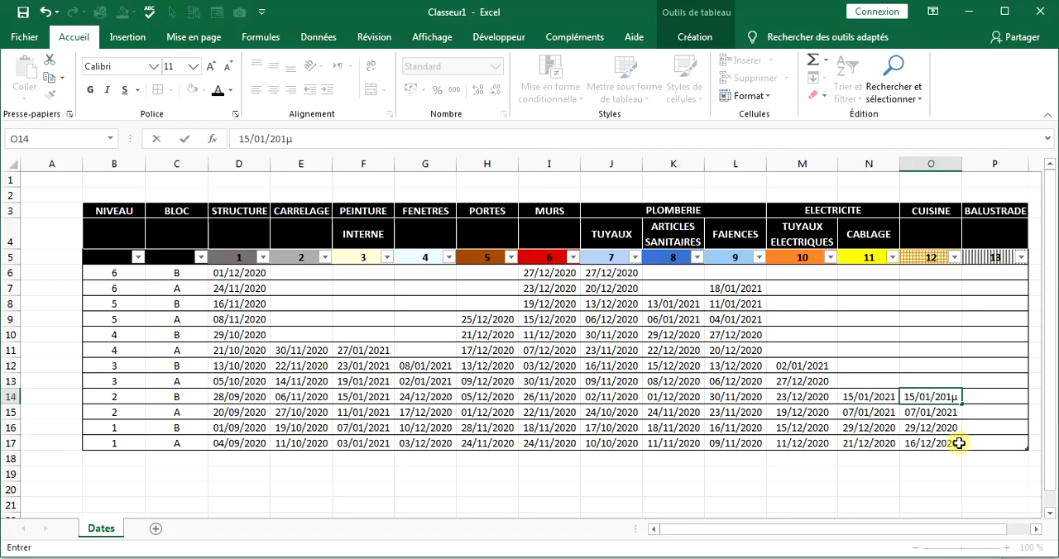
left_click(974, 442)
left_click(922, 426)
type("23/12/2020")
key("Up")
type("30/12/2020")
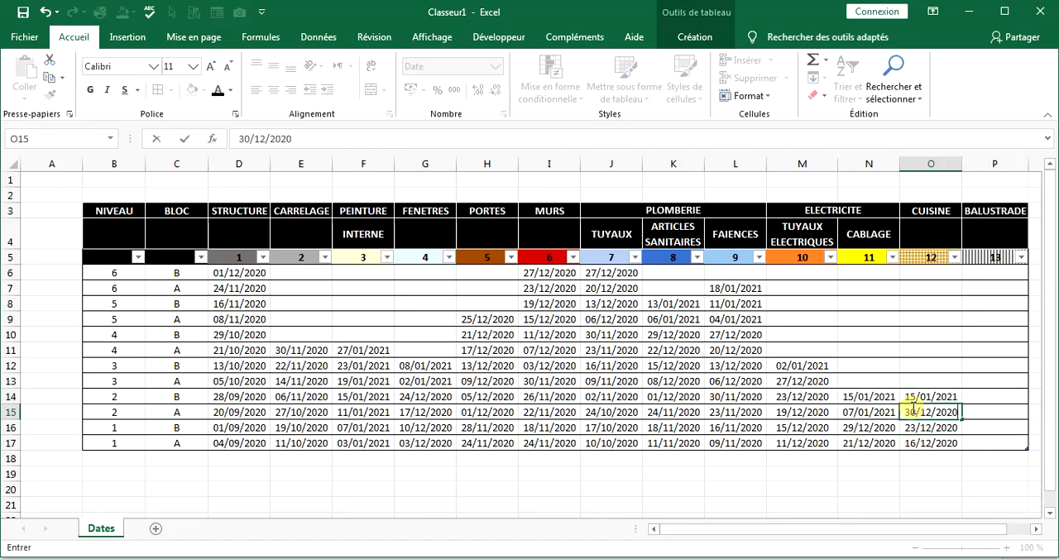
key("Up")
type("07/01/2021")
Enter the BALUSTRADE dates 19/12/2020, 21/12/2020, 23/12/2020 and 25/12/2020 upward from P17 to P14.
key("Up")
type("14/01/2021")
left_click(987, 441)
type("19/12/2020")
key("Up")
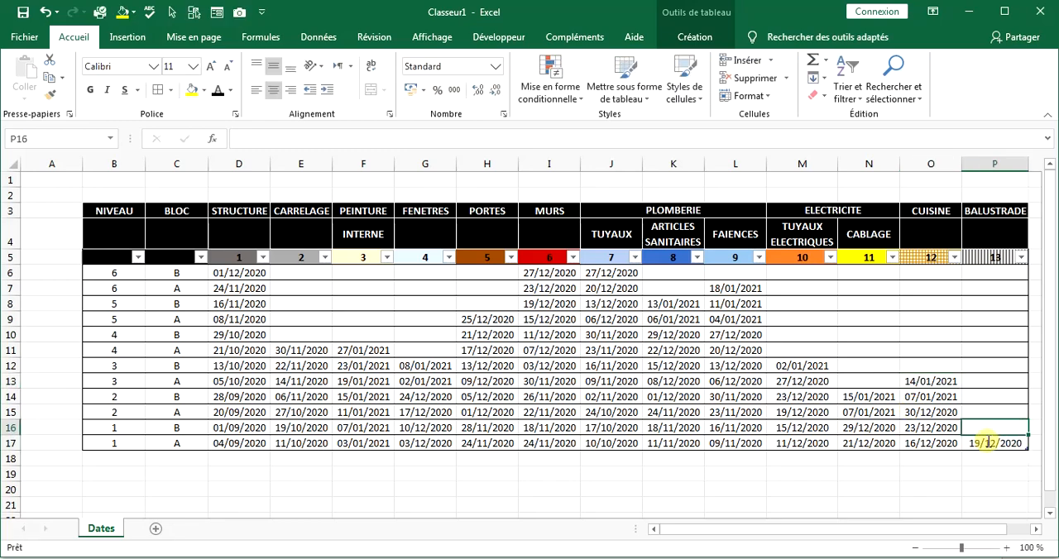
type("21/12/2020")
key("Up")
type("23/12/2020")
Enter the BALUSTRADE dates 27/12/2020, 29/12/2020, 01/01/2021 and 03/01/2021 upward from P13 to P10.
key("Up")
type("25/12/2020")
key("Up")
type("27/12/2020")
key("Up")
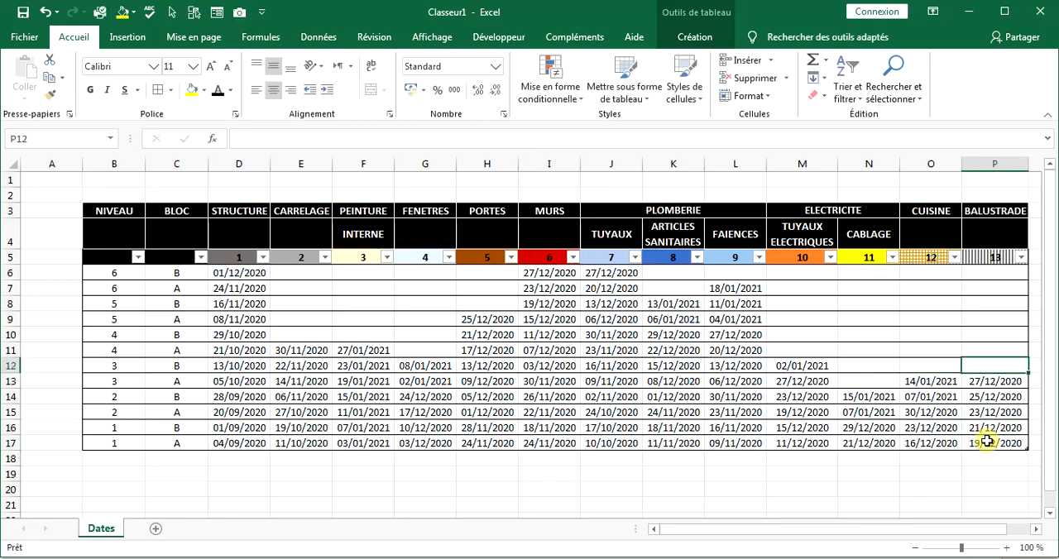
type("29/12/2020")
key("Up")
type("01/01/2021")
Enter the BALUSTRADE dates 05/01/2021, 07/01/2021, 09/01/2021 and 11/01/2021 upward from P9 to P6.
key("Up")
type("03/01/2021")
key("Up")
type("05/01/2021")
key("Up")
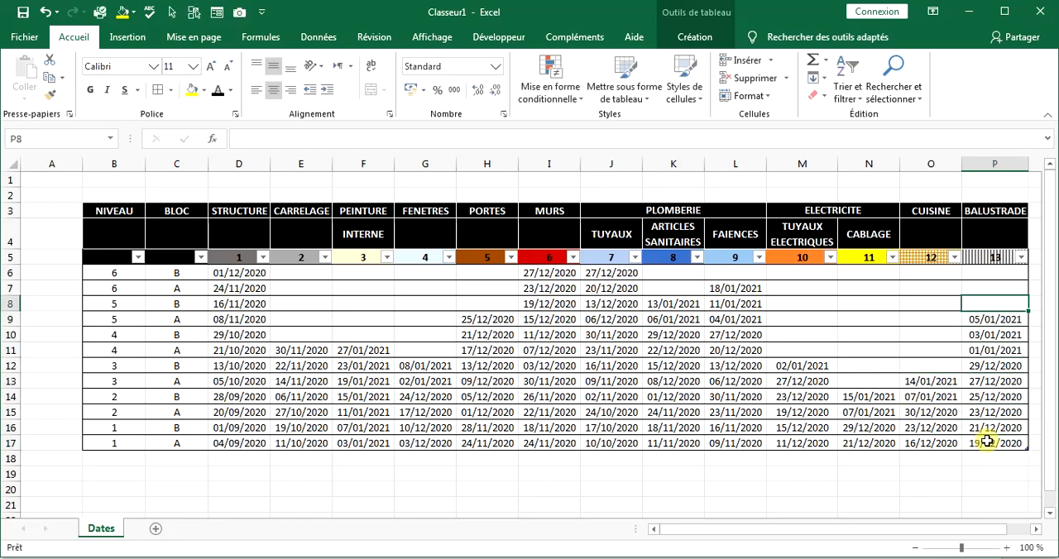
type("07/01/2021")
key("Up")
type("09/01/2021")
key("Up")
type("11/01/2021")
Add a new worksheet after Dates and name it Graphique.
left_click(155, 529)
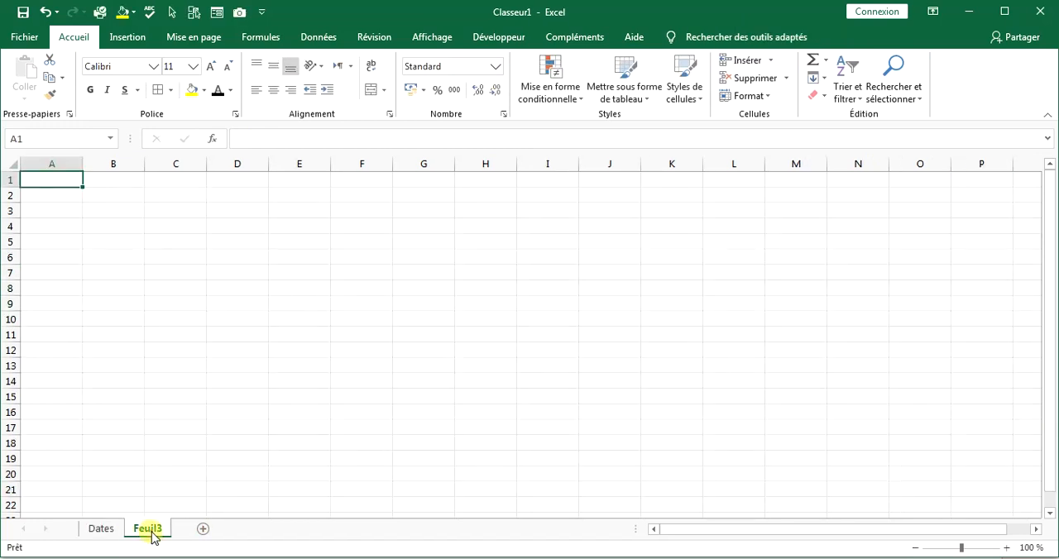
double_click(153, 531)
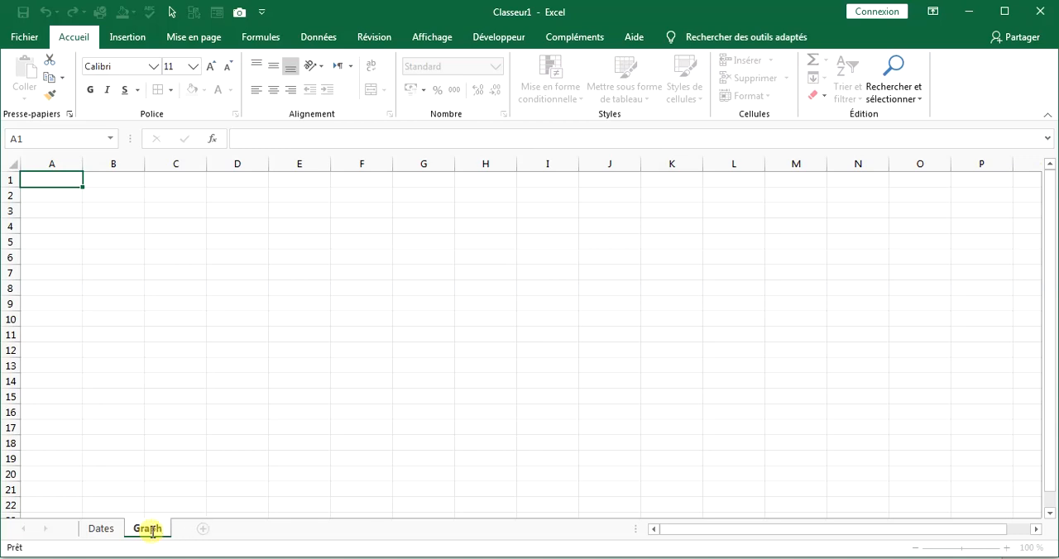
key("Return")
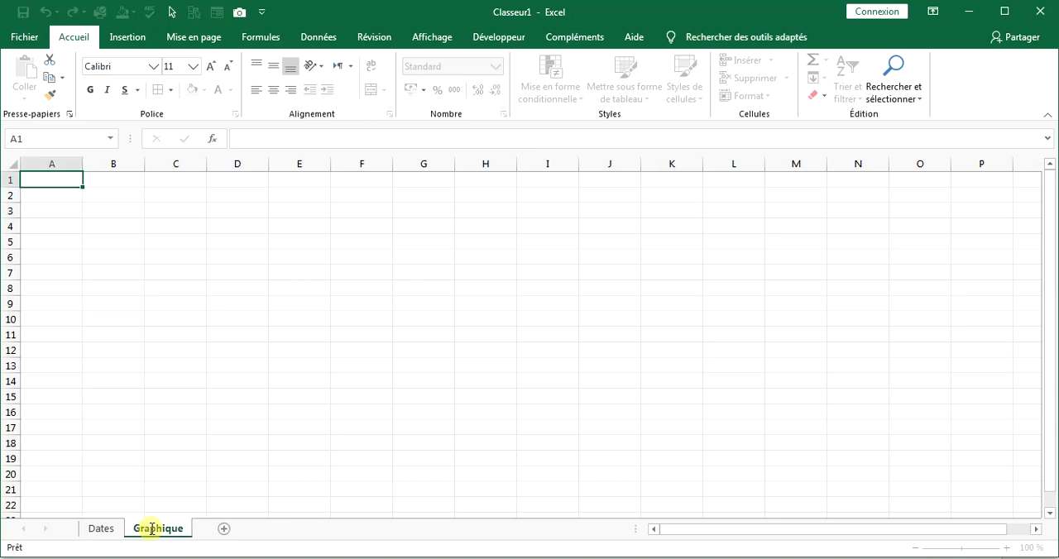
Narrow columns A to E slightly and shrink columns F to AI to a uniform small width.
left_click(347, 164)
left_click_drag(145, 166, 132, 166)
left_click_drag(82, 168, 68, 168)
left_click(175, 164)
left_click_drag(180, 164, 158, 164)
mouse_move(220, 165)
left_mouse_down()
mouse_move(196, 165)
mouse_move(236, 168)
left_mouse_up()
left_click_drag(271, 168, 476, 164)
left_click_drag(894, 534, 671, 534)
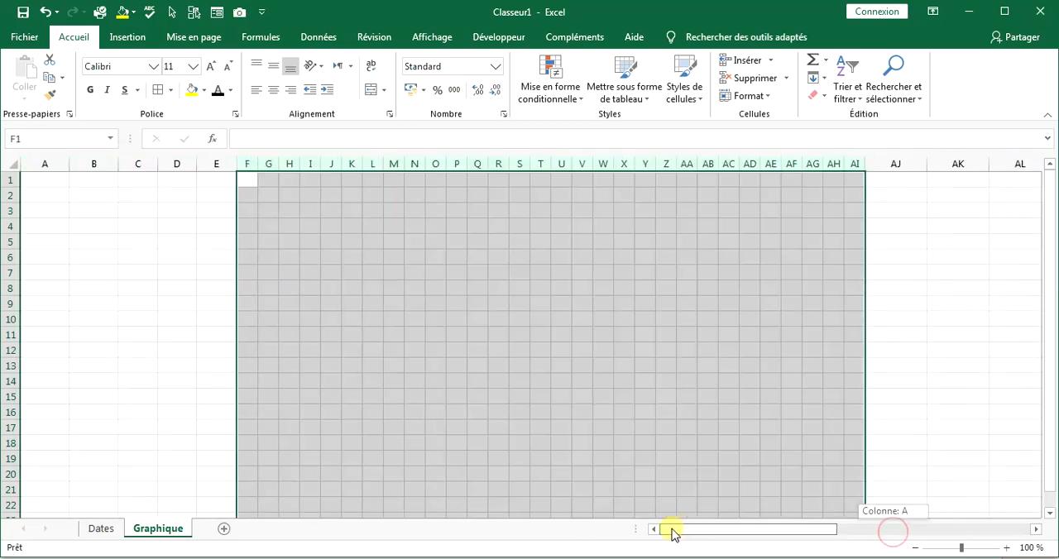
Widen column F and narrow columns G to I using exact column widths.
left_click(604, 458)
left_click_drag(258, 165, 308, 167)
right_click(298, 163)
left_click(361, 347)
type("1")
left_click(363, 319)
right_click(288, 164)
left_click(348, 347)
Widen columns J and Q and slightly narrow columns K to P, R and S.
left_click(307, 163)
left_click_drag(329, 169, 393, 168)
left_click(332, 164)
left_click(423, 163)
left_click_drag(415, 168, 443, 170)
left_click_drag(467, 168, 484, 169)
left_click(515, 175)
left_click_drag(505, 169, 518, 178)
mouse_move(527, 169)
left_mouse_down()
mouse_move(593, 165)
mouse_move(514, 175)
mouse_move(521, 169)
left_mouse_up()
Set columns T to X to a width of 1.
right_click(526, 168)
left_click(572, 352)
type("1")
key("Return")
Set columns T to X to a width of 1,5.
right_click(559, 165)
left_click(605, 340)
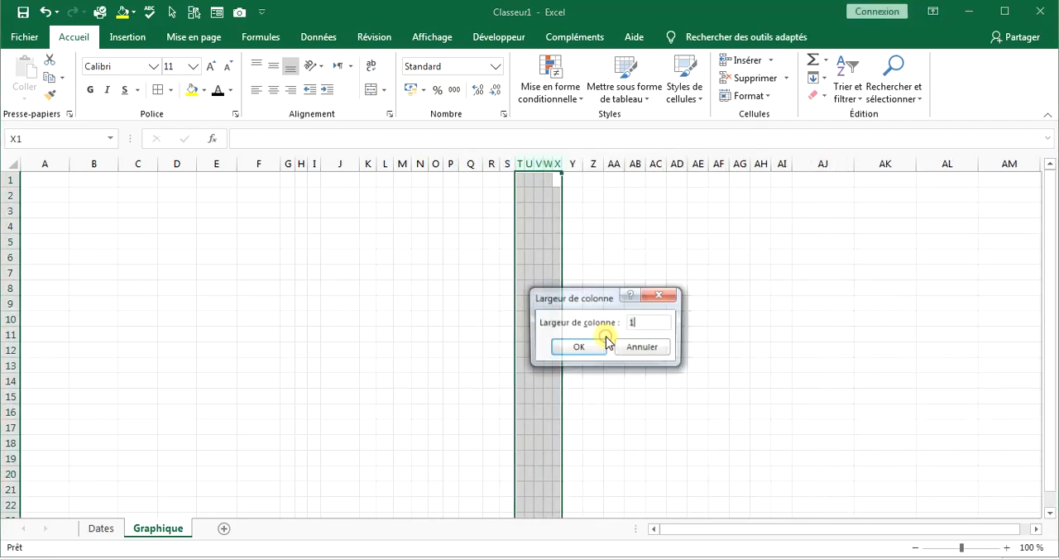
type("1,5")
key("Return")
left_click(582, 317)
Narrow columns AB to AF individually, making AB the narrowest.
right_click(647, 167)
left_click(691, 349)
left_click_drag(670, 163, 664, 167)
left_click_drag(685, 170, 680, 170)
left_click_drag(701, 170, 697, 171)
left_click_drag(716, 169, 759, 171)
Set column AG to a width of 1,5.
left_click(723, 165)
right_click(723, 165)
left_click(765, 348)
type("1,5")
key("Return")
Check column G's width and set column AI to a width of 2.
right_click(290, 167)
left_click(340, 348)
right_click(751, 165)
left_click(764, 345)
type("2")
key("Return")
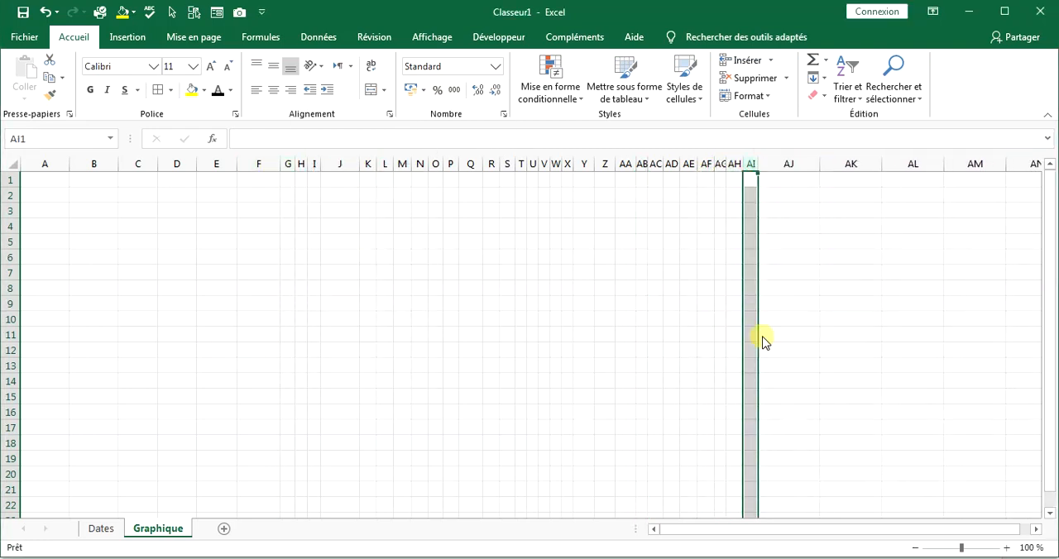
Reduce the height of rows 8 to 19 evenly.
mouse_move(8, 288)
left_mouse_down()
mouse_move(6, 457)
mouse_move(14, 292)
left_mouse_up()
left_click(94, 225)
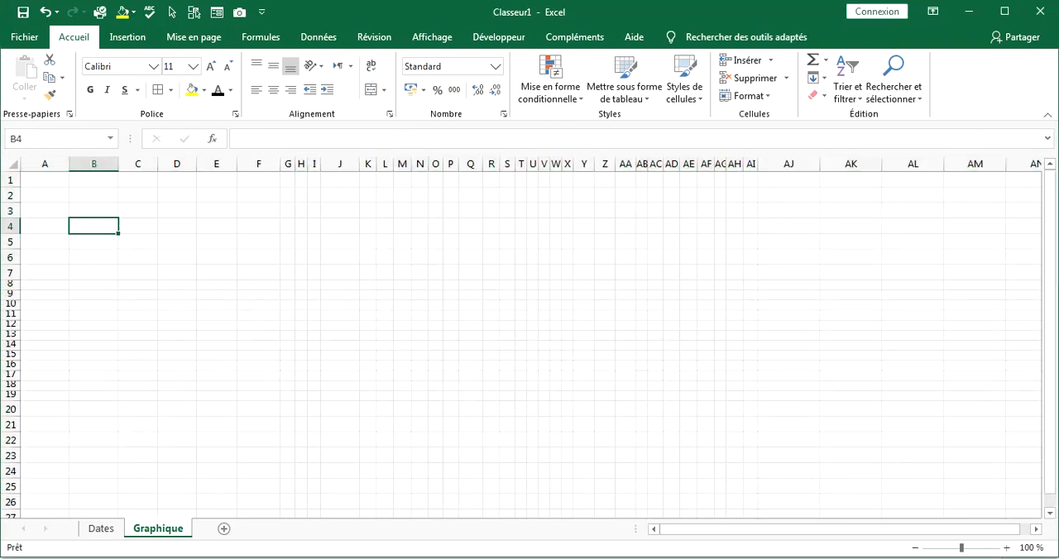
Apply a thick bottom border to F18:AI19 as the building's ground line.
scroll(208, 542, "up", 2)
left_click_drag(331, 463, 976, 460)
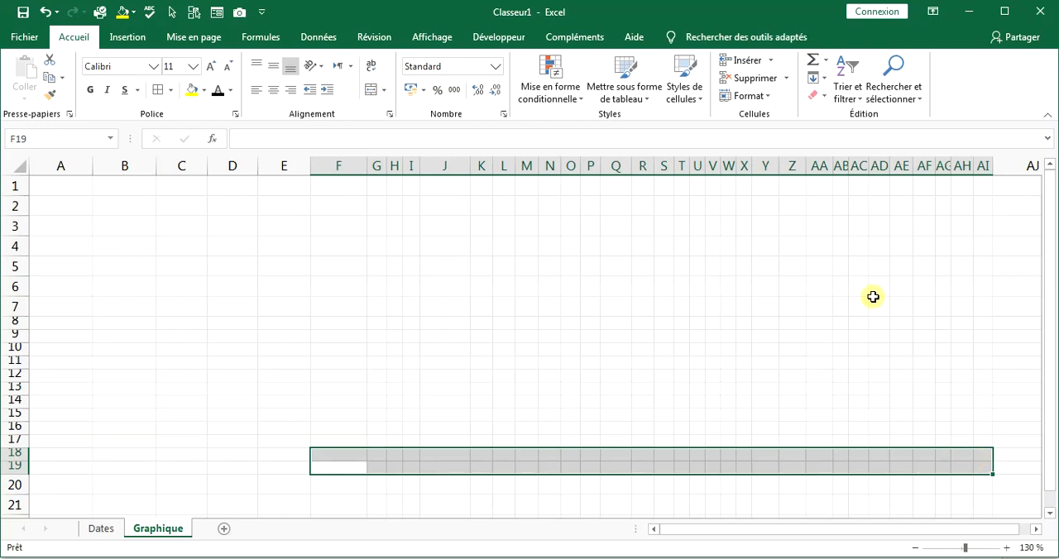
left_click(170, 91)
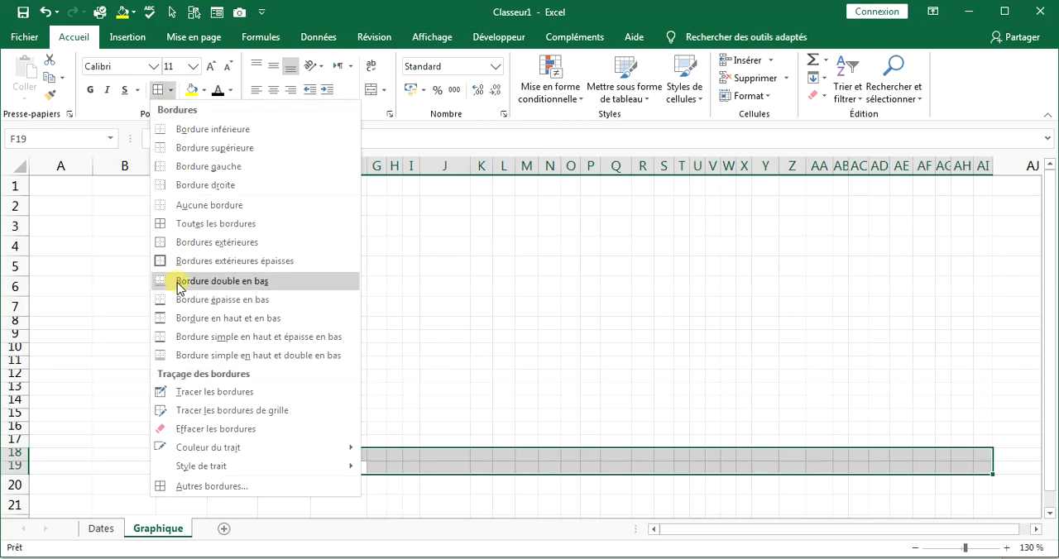
left_click(159, 299)
left_click(406, 265)
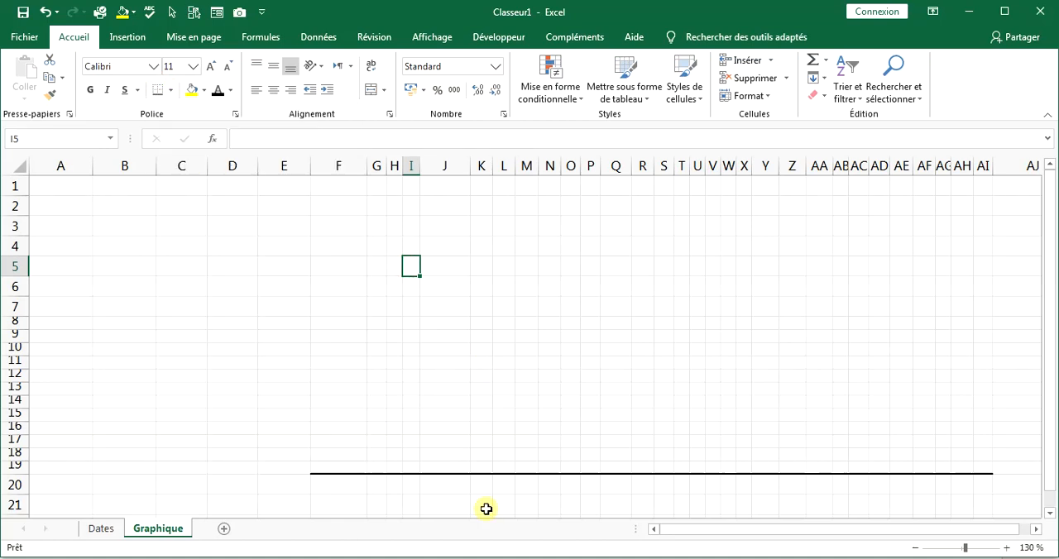
Apply a left border to cells F14:F19.
left_click_drag(334, 400, 375, 328)
left_click(170, 90)
left_click(164, 169)
Draw thin border outlines around G8:AI19 and around the inset range H9:AH19.
left_click(375, 360)
left_click(170, 90)
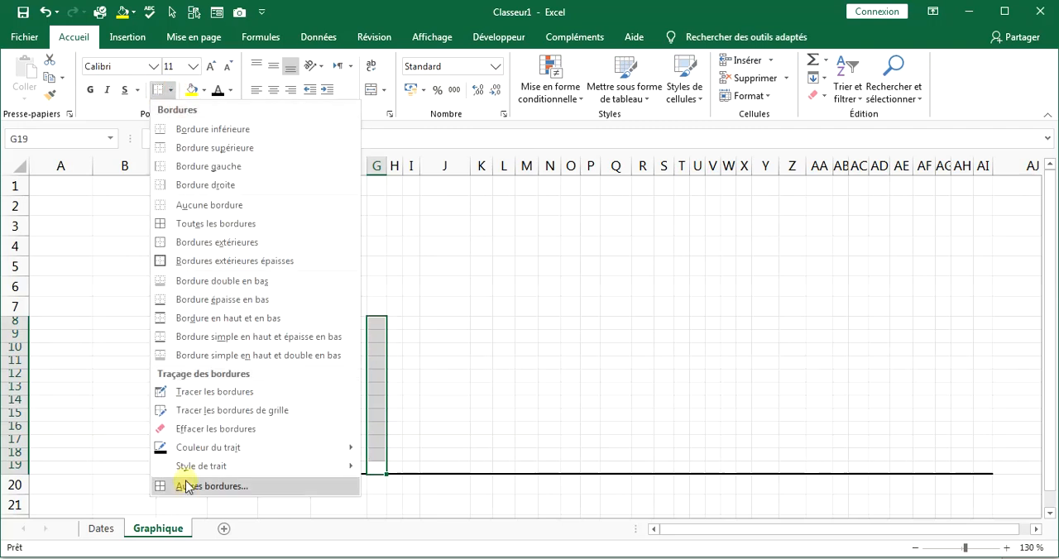
left_click(218, 414)
left_click_drag(367, 465, 366, 365)
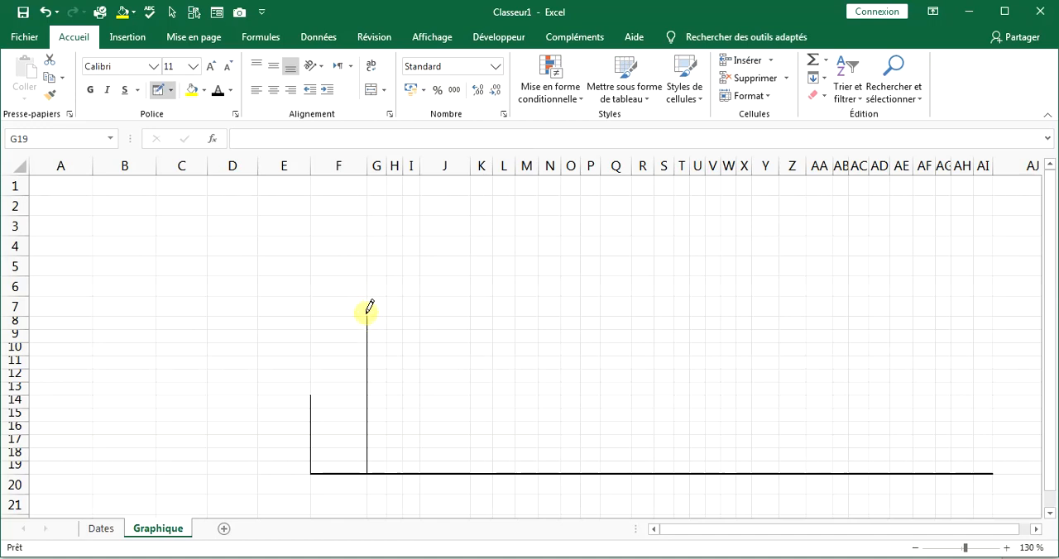
mouse_move(423, 313)
left_mouse_down()
mouse_move(985, 310)
mouse_move(995, 456)
mouse_move(975, 323)
mouse_move(386, 328)
left_mouse_up()
left_click_drag(386, 403, 386, 470)
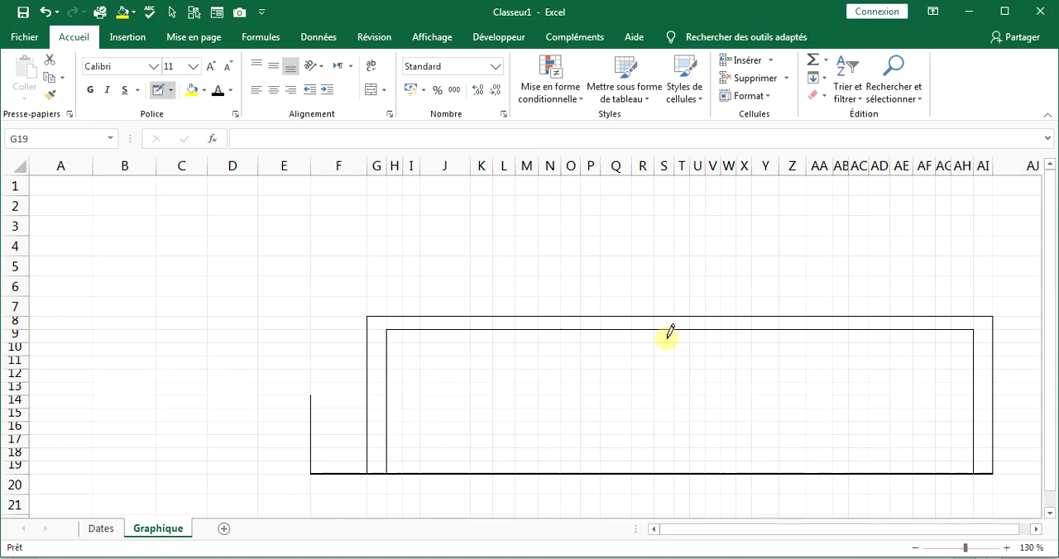
Slightly increase the height of row 8, and draw border outlines around H9:N9, H10:N10 and cell M11.
left_click_drag(15, 329, 15, 332)
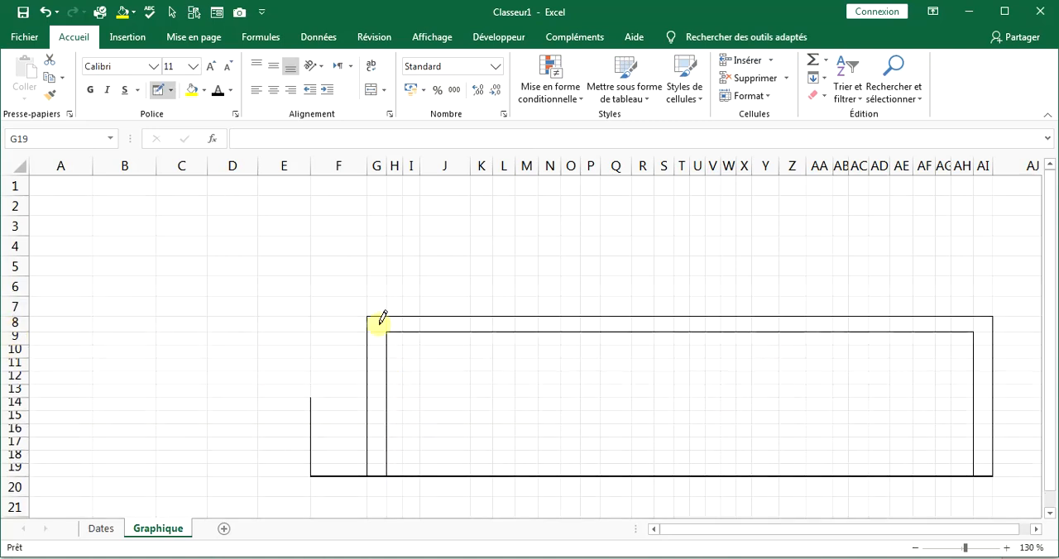
left_click_drag(391, 339, 533, 343)
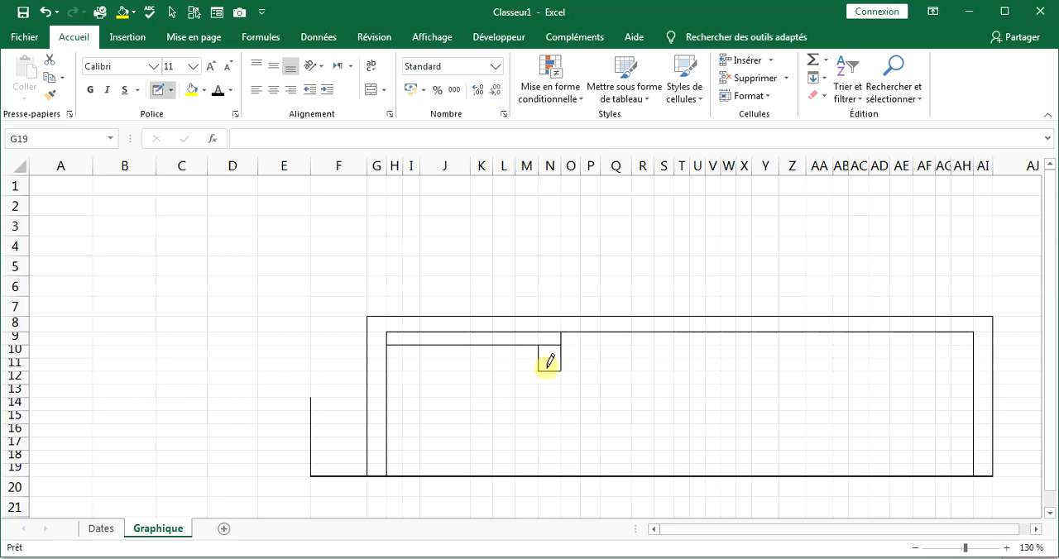
left_click_drag(562, 354, 406, 351)
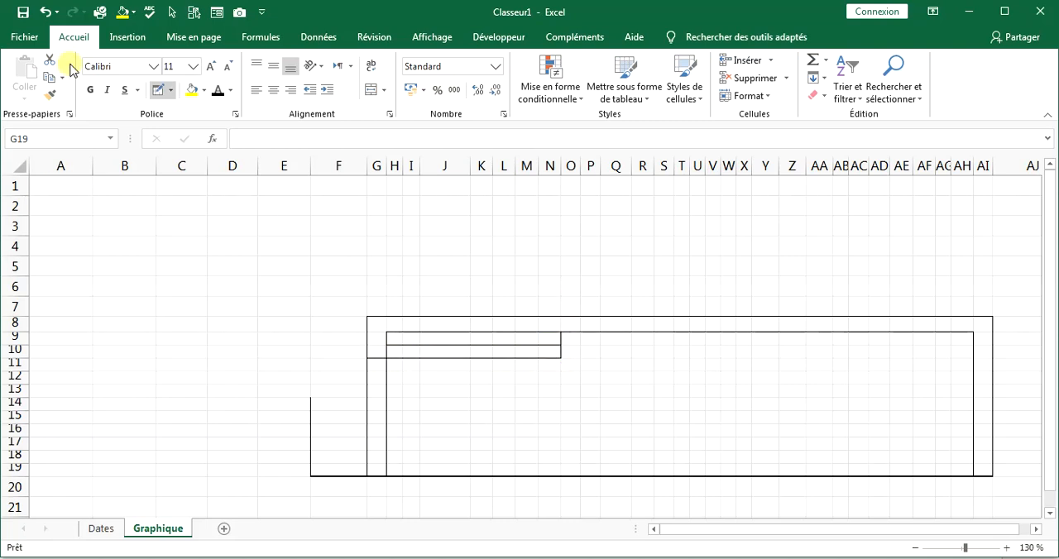
left_click(45, 12)
mouse_move(495, 354)
left_mouse_down()
mouse_move(547, 354)
mouse_move(525, 371)
left_mouse_up()
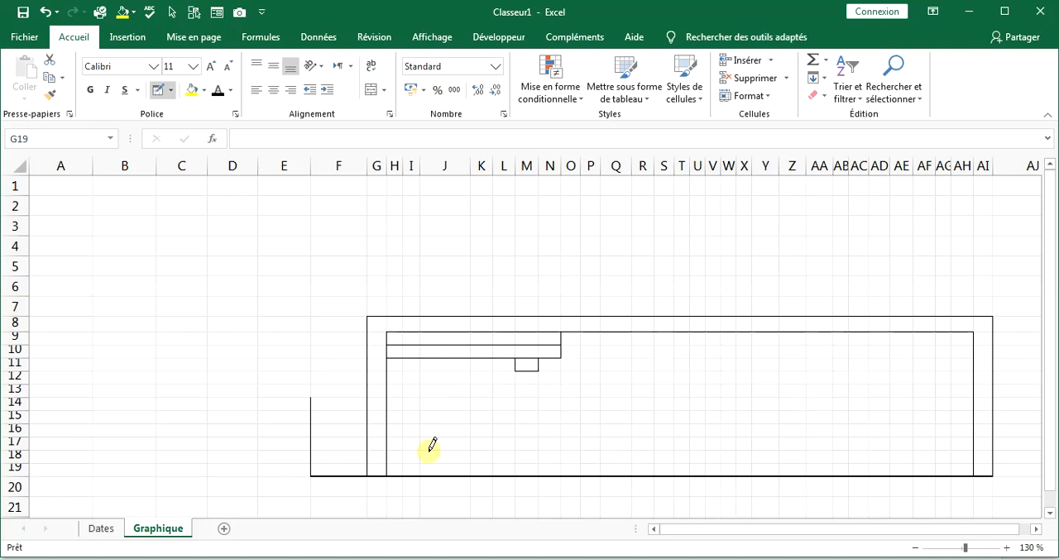
Draw border outlines for the floor strip H19:AH19, the door at J13:J18 and the window at P13:R15.
left_click_drag(405, 457, 966, 454)
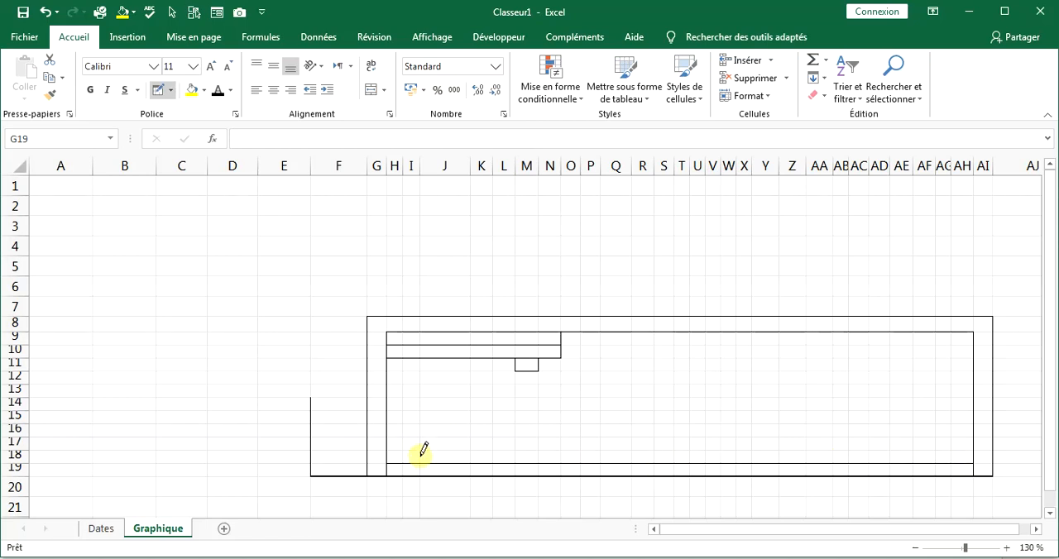
left_click_drag(427, 394, 485, 386)
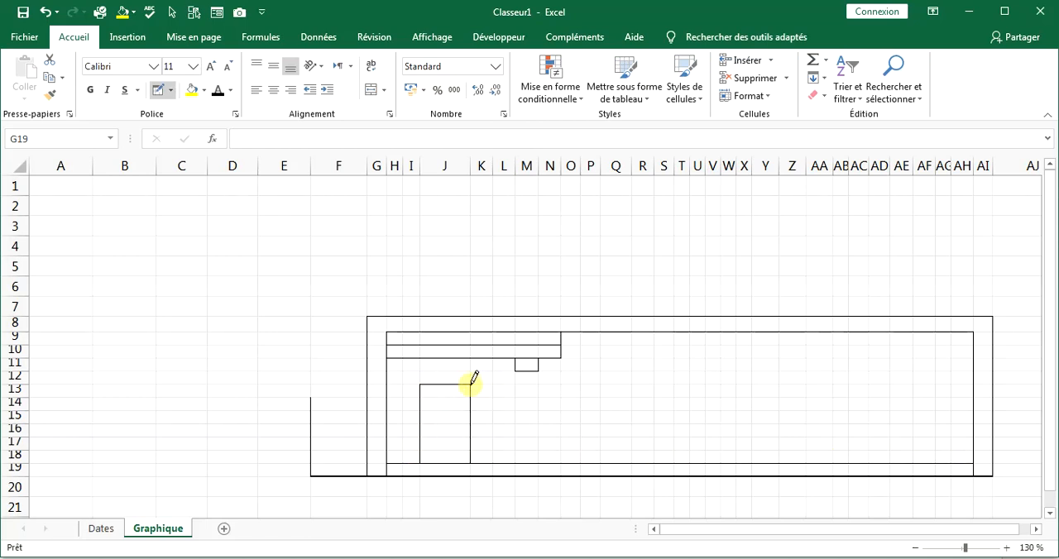
left_click_drag(580, 383, 632, 418)
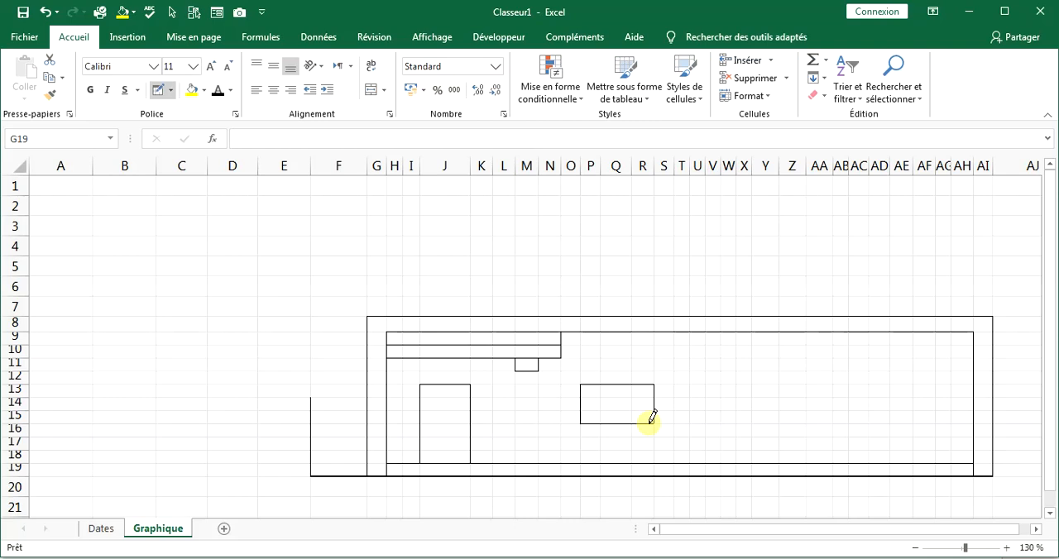
Narrow column R to reduce the width of the window outline in columns P to R.
left_click(644, 165)
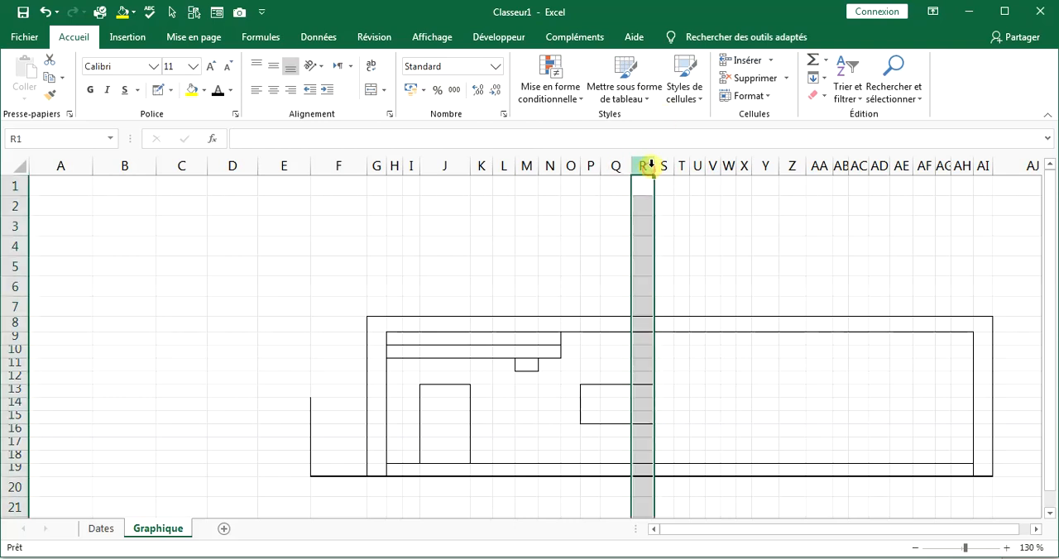
left_click_drag(653, 163, 618, 160)
left_click(629, 205)
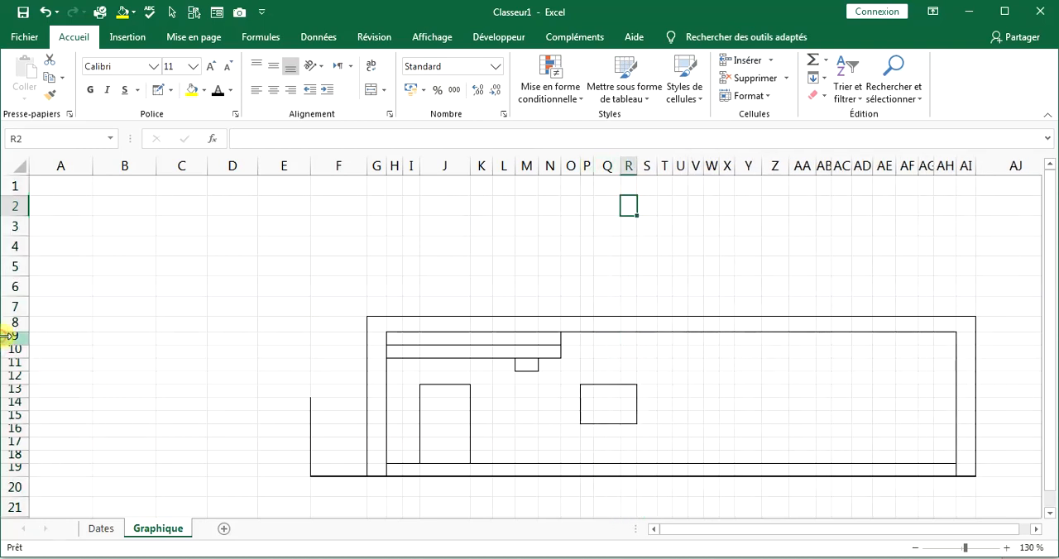
left_click_drag(8, 336, 11, 468)
left_click_drag(12, 342, 15, 344)
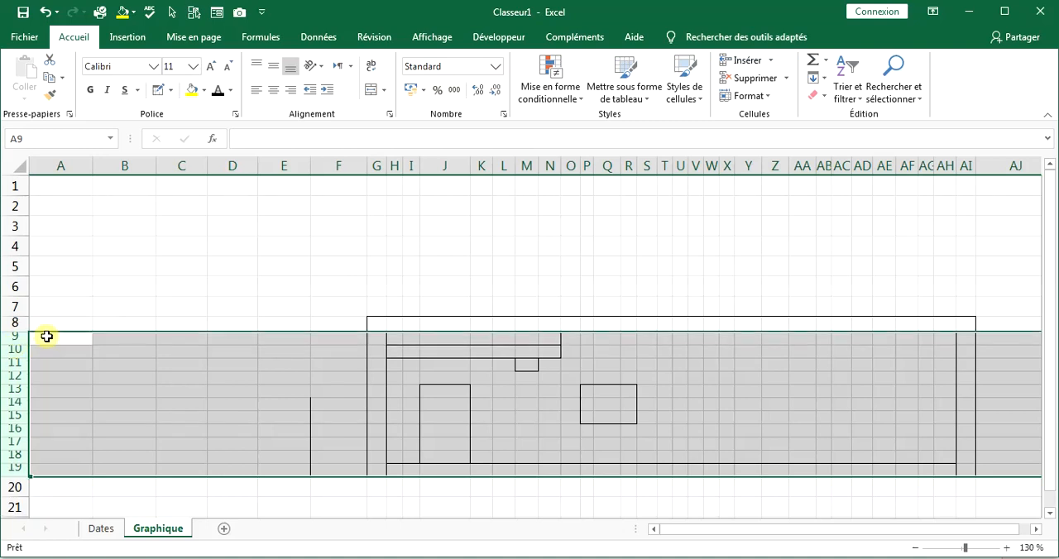
left_click(136, 305)
left_click(628, 170)
left_click_drag(638, 170, 632, 170)
left_click(648, 234)
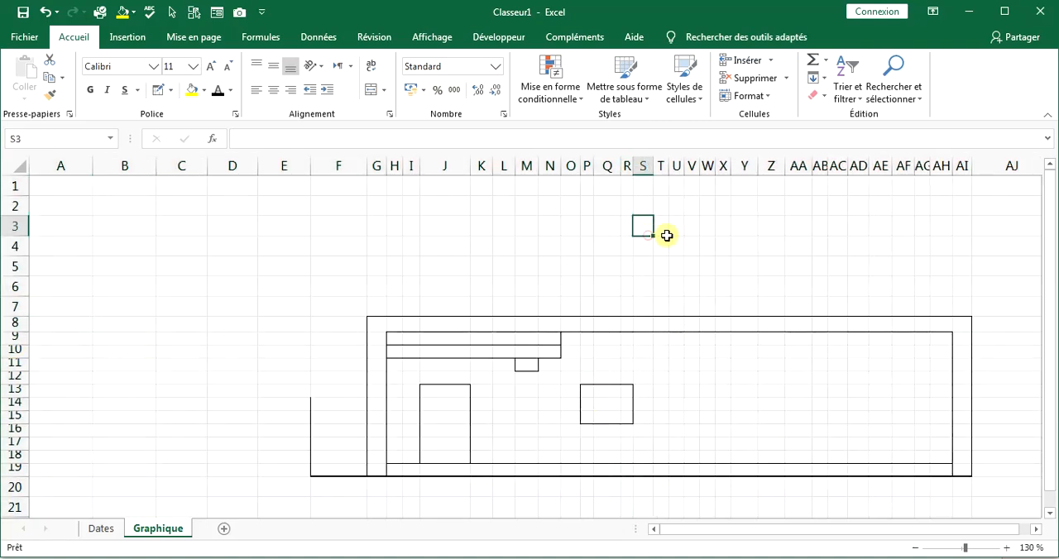
Extend the window outline down to row 16 and erase the border line between rows 15 and 16 inside it.
left_click(625, 429)
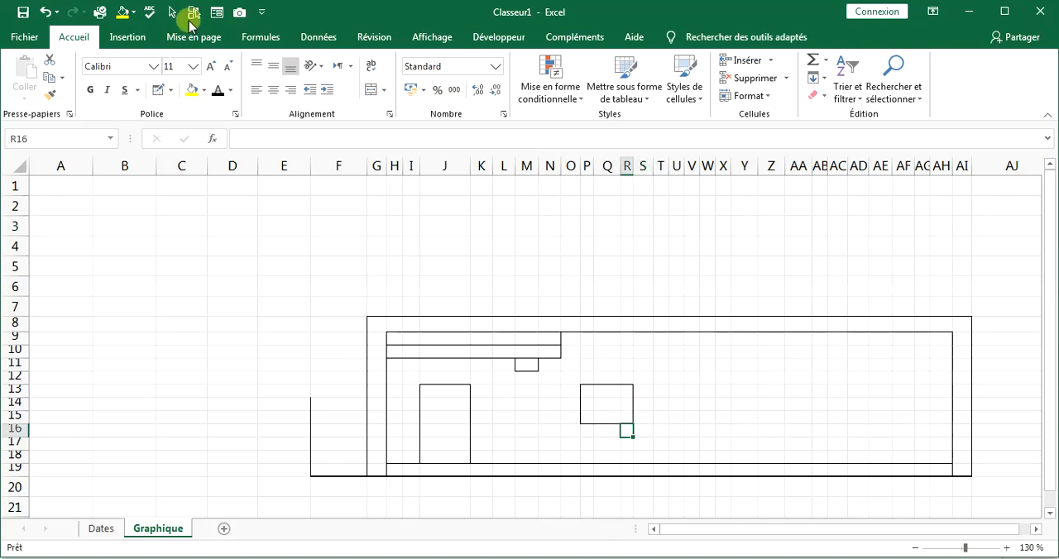
left_click(157, 89)
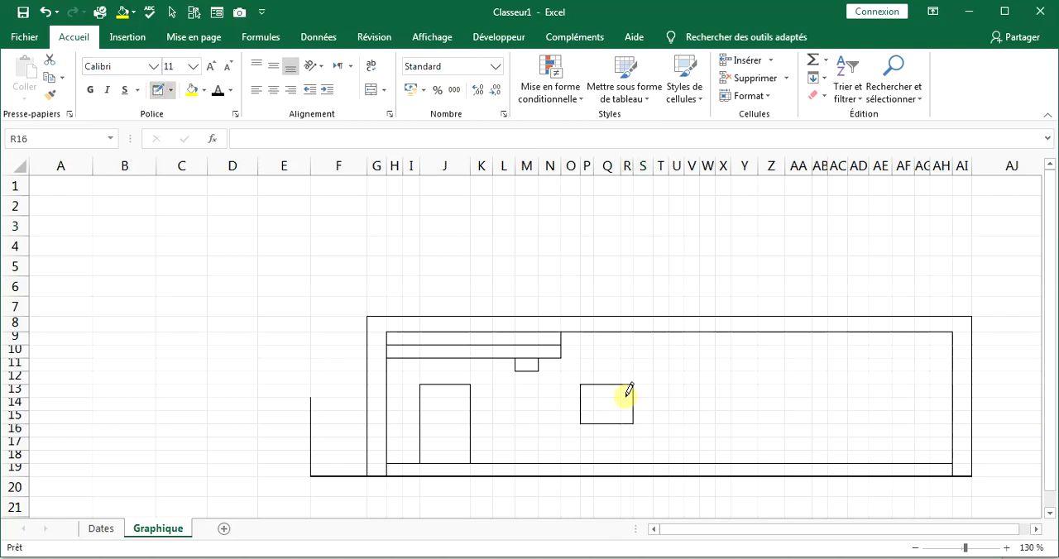
left_click(171, 90)
left_click(218, 418)
left_click(614, 424)
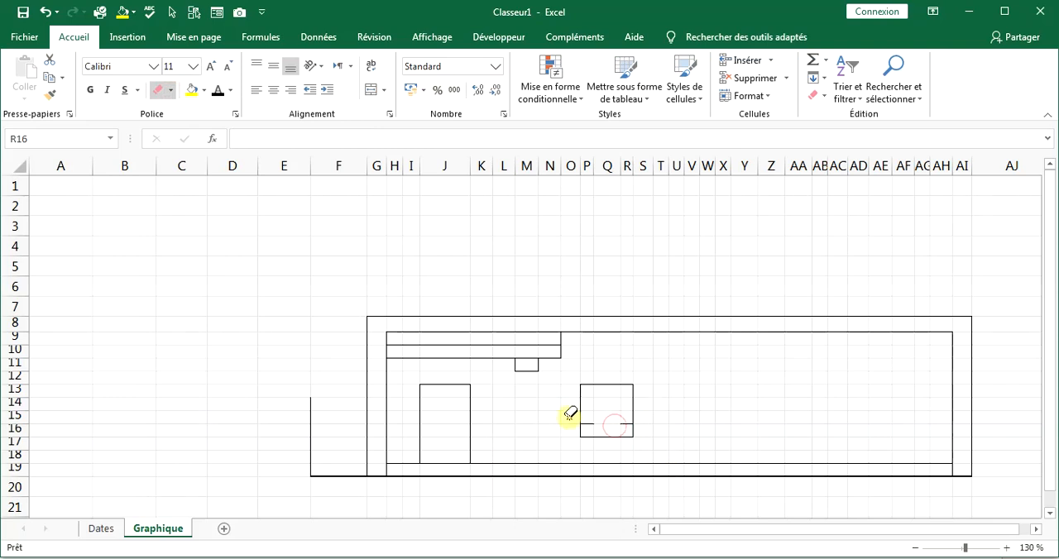
Draw vertical borders on both sides of T9:T18, right of X9:X18 and around AB9:AB18, with lines under T9:X9 and T10:X10.
left_click(171, 90)
left_click(189, 393)
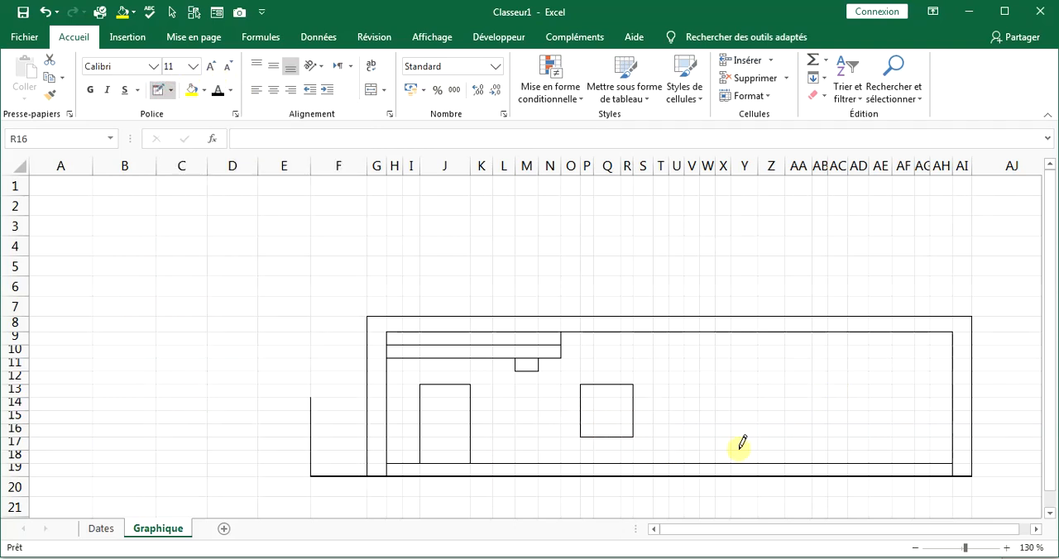
left_click_drag(654, 386, 667, 334)
left_click_drag(730, 454, 732, 338)
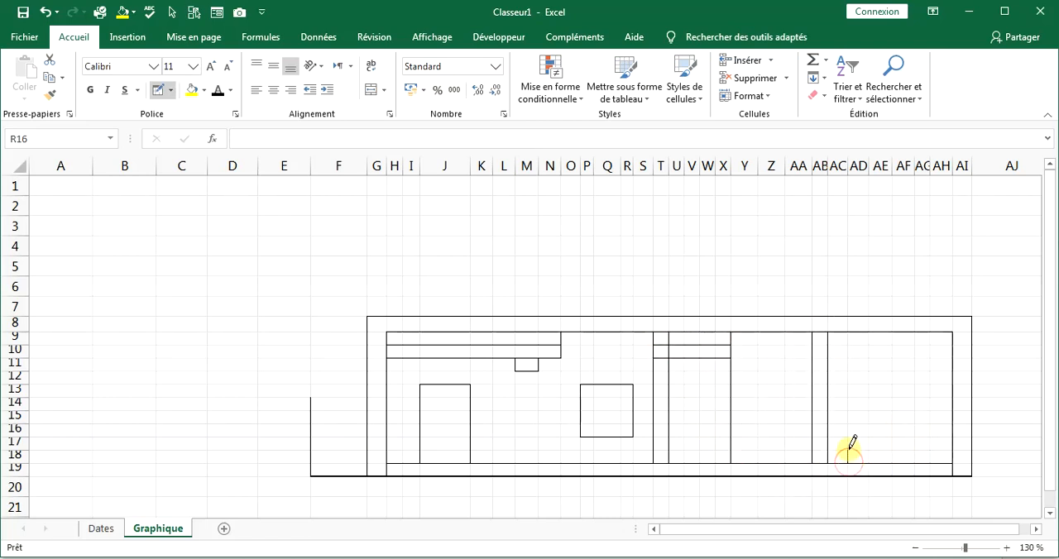
Draw a stepped border outline over AD17:AD18 and AE16:AE18, undoing the stray line between the two columns.
left_click_drag(848, 452, 863, 438)
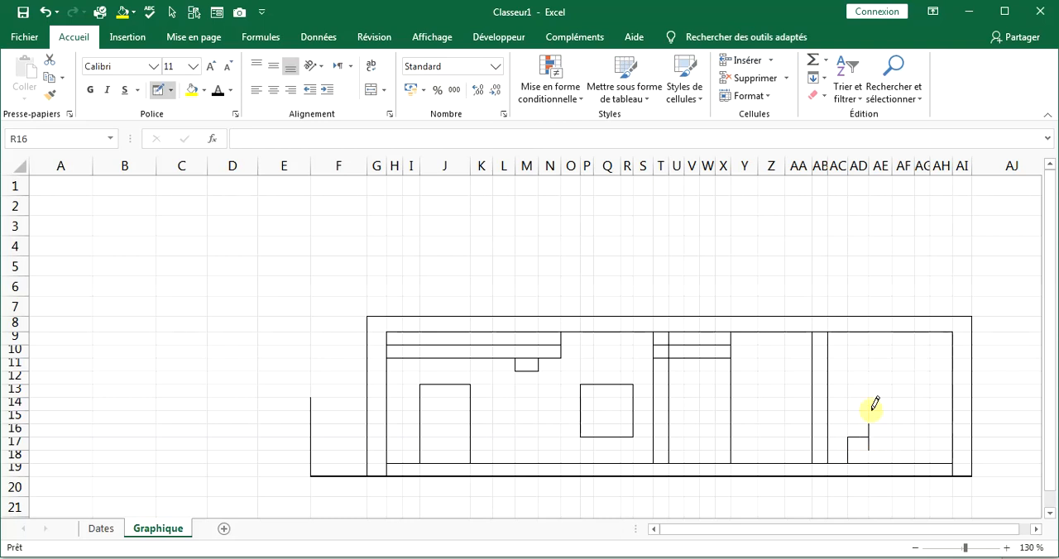
left_click(48, 13)
left_click_drag(892, 455, 892, 427)
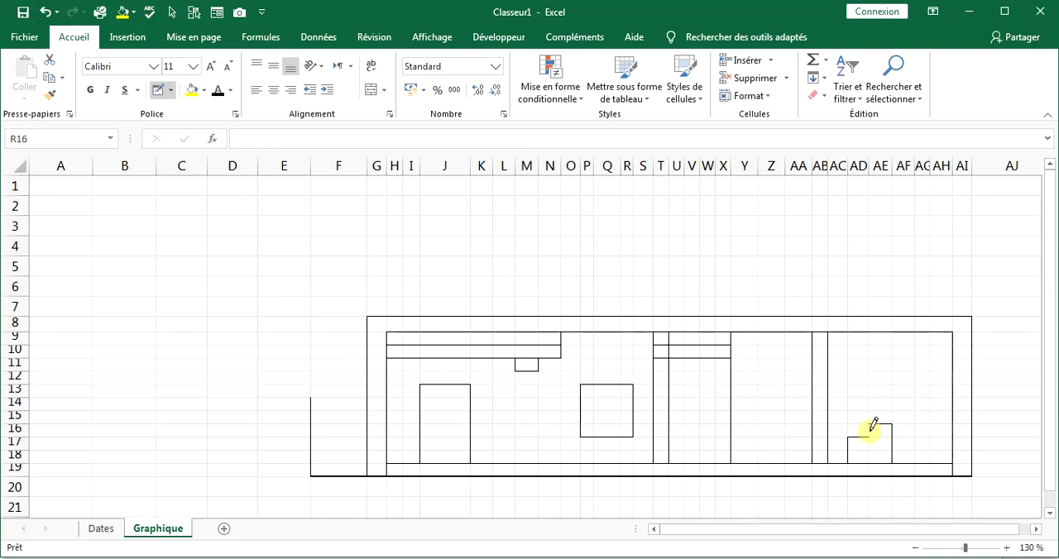
Draw vertical borders on both sides of AG9:AG18 and undo the stray line in column AG.
left_click_drag(930, 336, 930, 459)
left_click(920, 384)
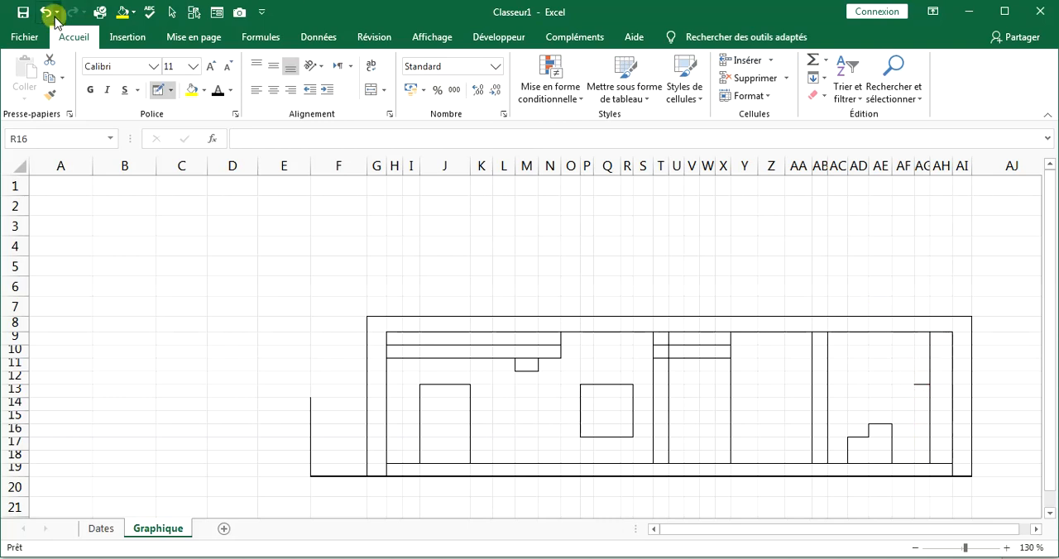
left_click(47, 15)
left_click_drag(906, 359, 916, 444)
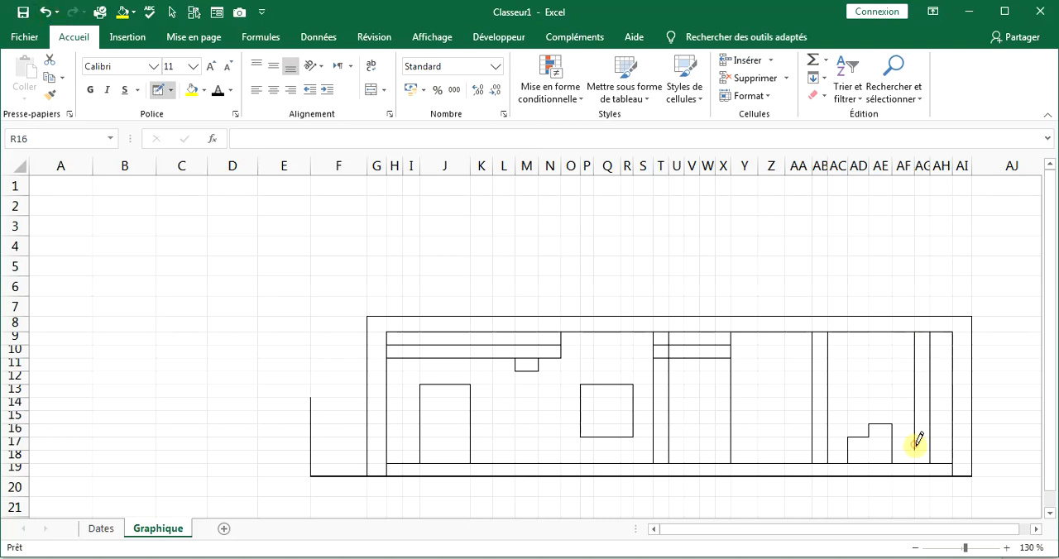
Apply all borders to T9:X18 and AB9:AB18 to form a brick-like grid.
left_click(173, 91)
left_click(173, 221)
left_click(618, 390)
left_click(48, 14)
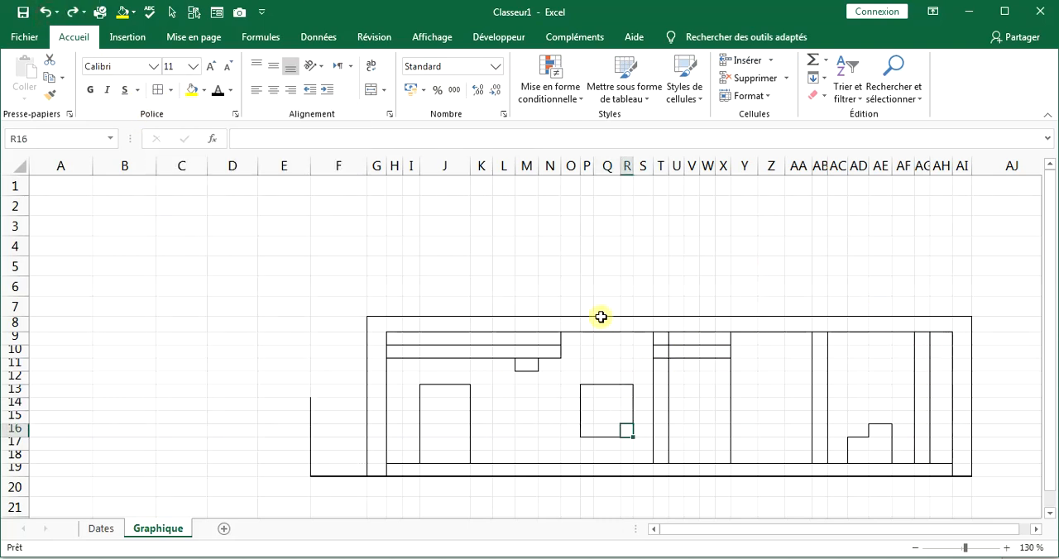
left_click_drag(660, 339, 723, 457)
left_click(157, 89)
left_click_drag(819, 338, 817, 459)
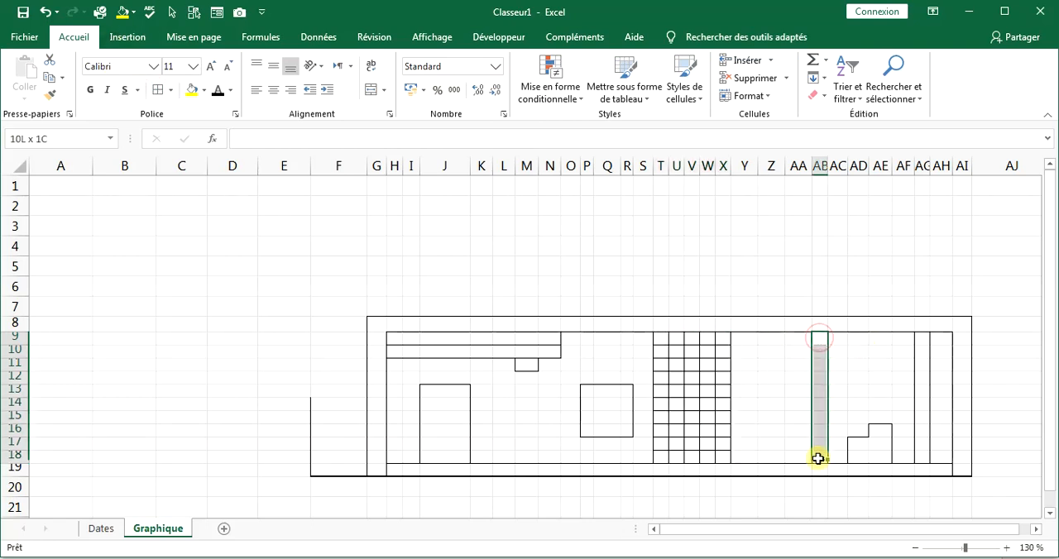
left_click(157, 89)
Apply all borders to AF9:AG18 and to the cells of AC9:AE18 that lie outside the stepped outline.
left_click_drag(921, 339, 894, 338)
left_click(158, 90)
left_click(157, 89)
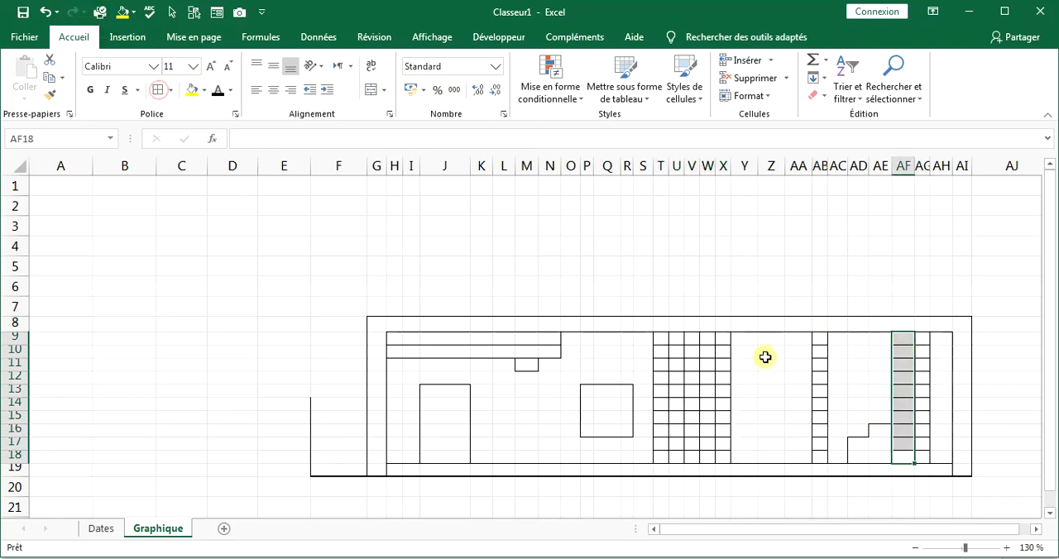
left_click_drag(881, 416, 845, 338)
left_click(157, 90)
left_click_drag(837, 429, 838, 456)
left_click(901, 302)
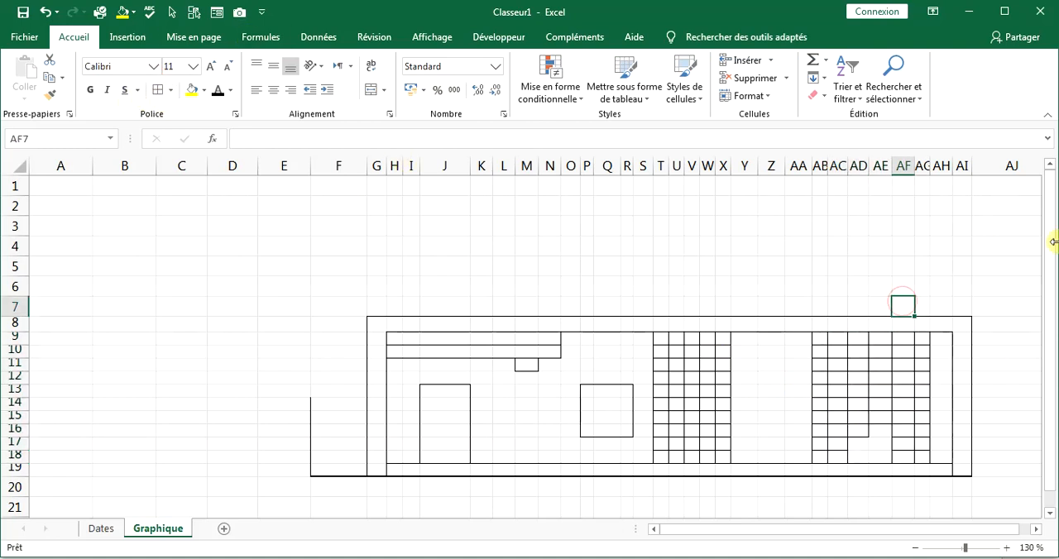
Draw horizontal borders across Y:AA under rows 10, 13 and 15, plus a vertical border between Z and AA in rows 11 to 13.
left_click(172, 90)
left_click(197, 394)
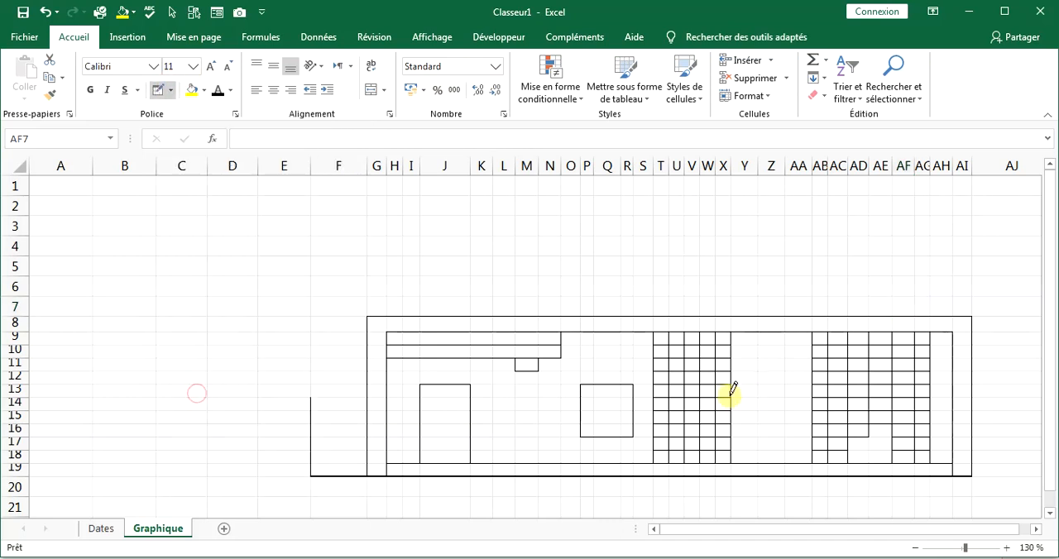
left_click_drag(761, 358, 811, 358)
left_click_drag(742, 398, 809, 398)
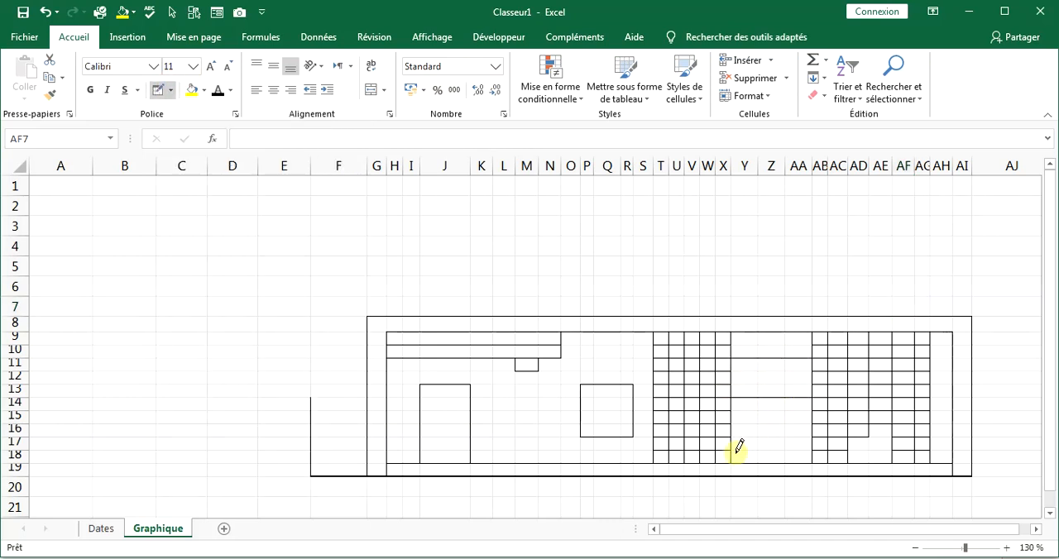
left_click_drag(741, 426, 773, 424)
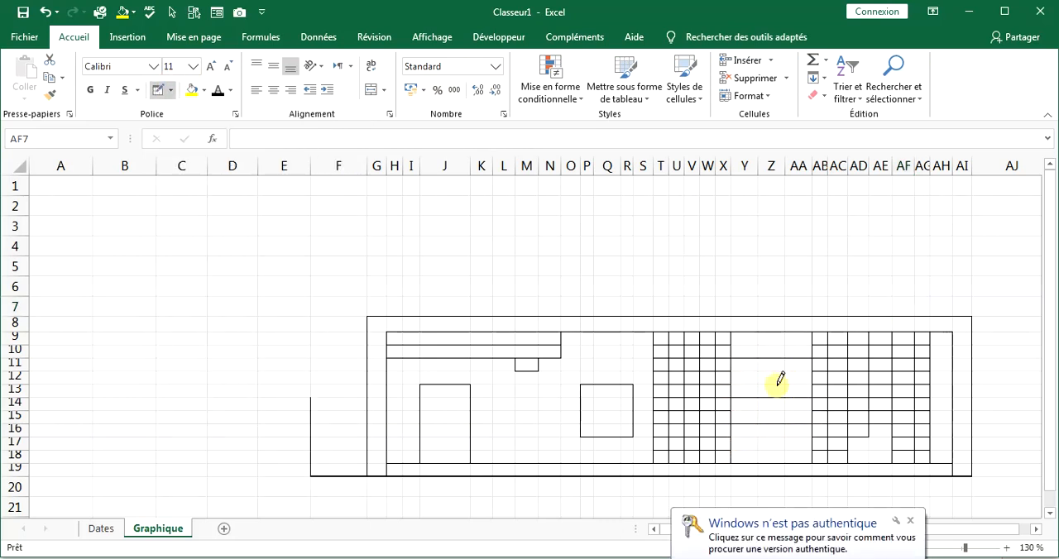
mouse_move(784, 367)
left_mouse_down()
mouse_move(786, 404)
mouse_move(786, 383)
left_mouse_up()
left_click(47, 12)
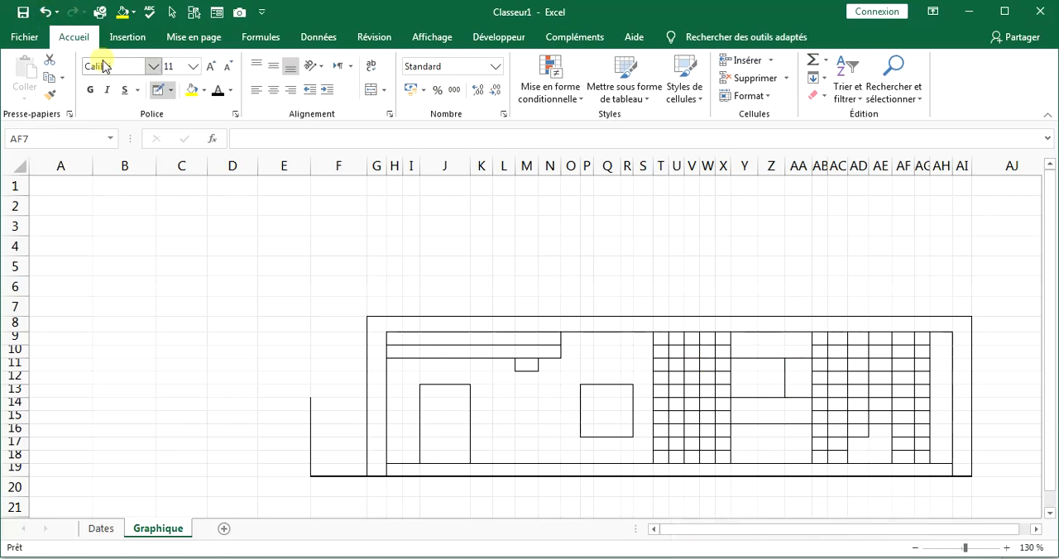
left_click(174, 91)
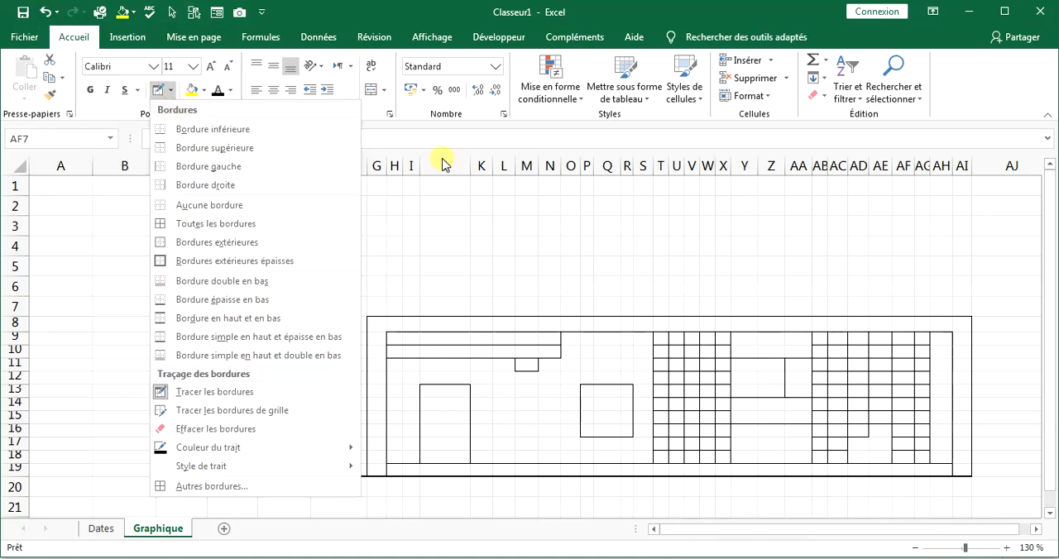
left_click(380, 116)
left_click(157, 92)
left_click(546, 246)
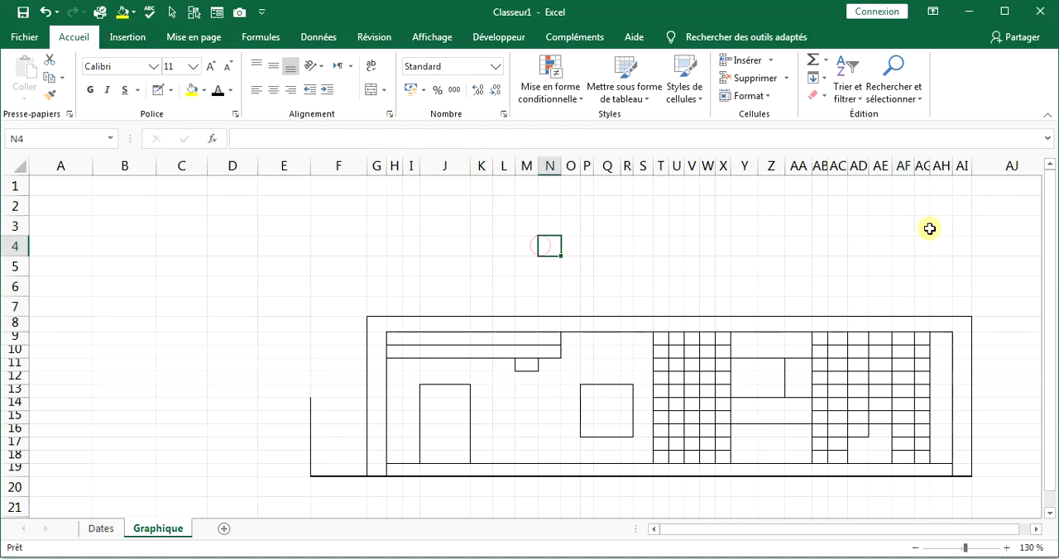
Clear the borders inside AG9:AG18 and give the range only an outside border.
left_click_drag(922, 338, 922, 457)
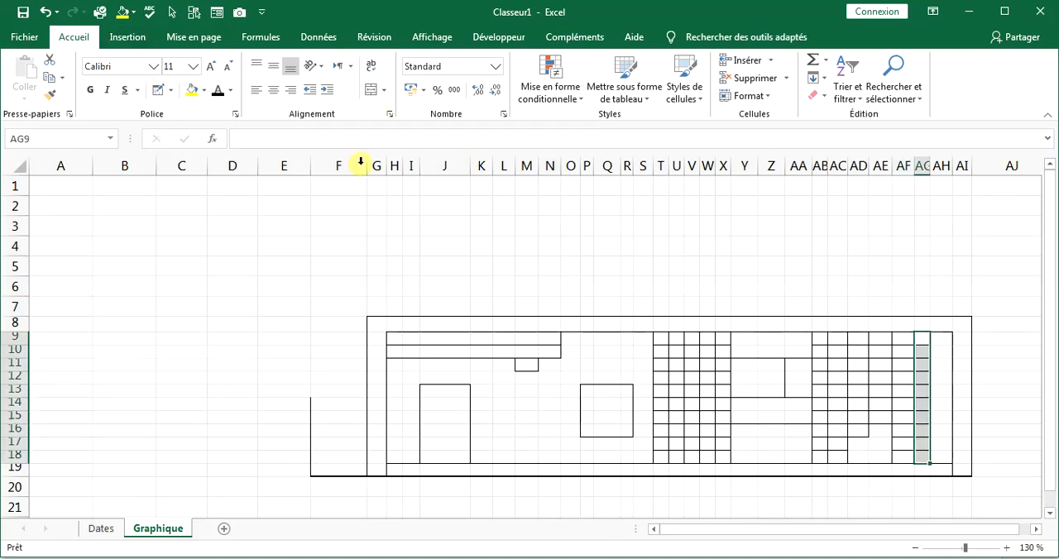
left_click(171, 91)
left_click(173, 207)
left_click(165, 97)
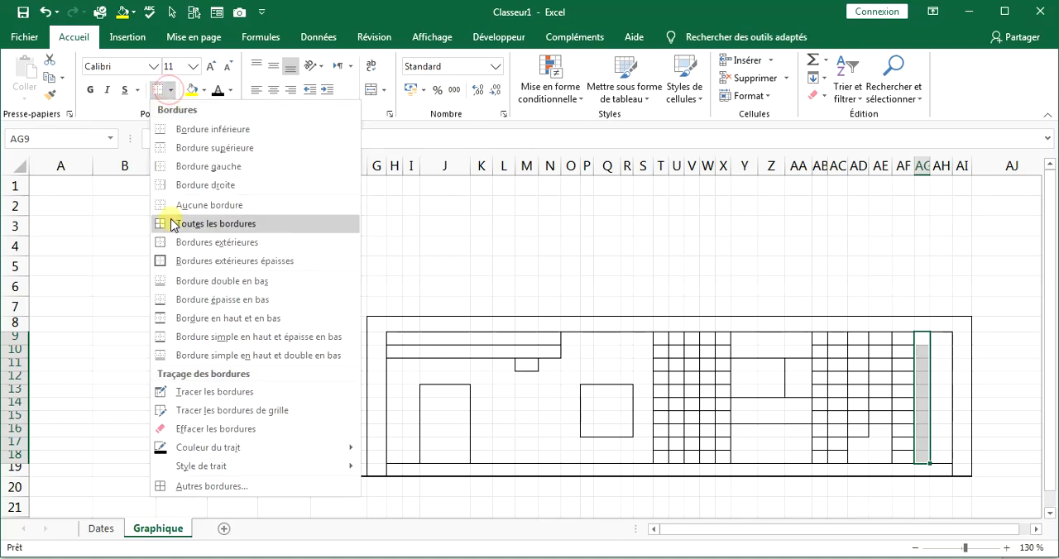
left_click(158, 214)
left_click(549, 285)
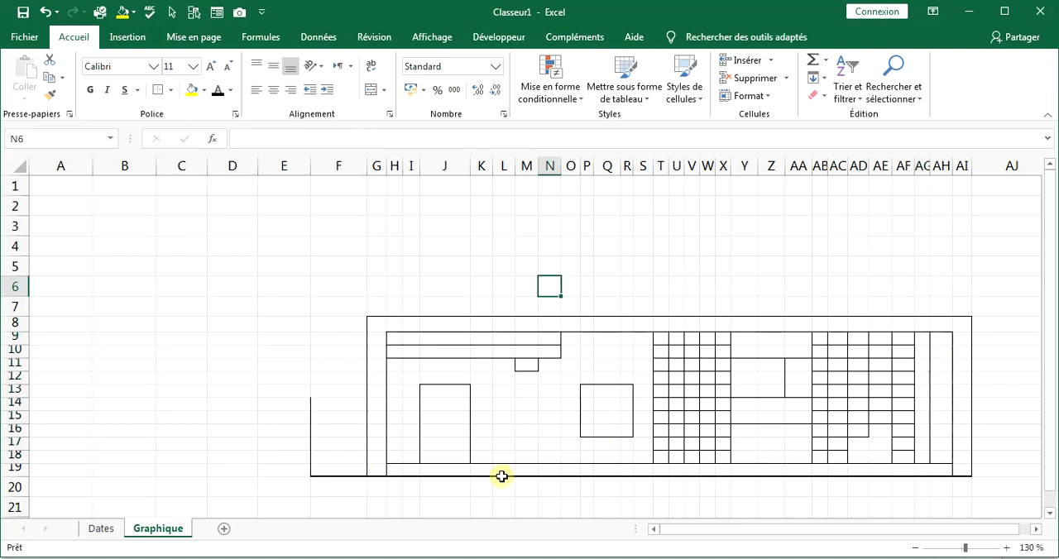
Enter 1 in every cell of G8:G19 to number the building's left structural wall.
left_click(373, 327)
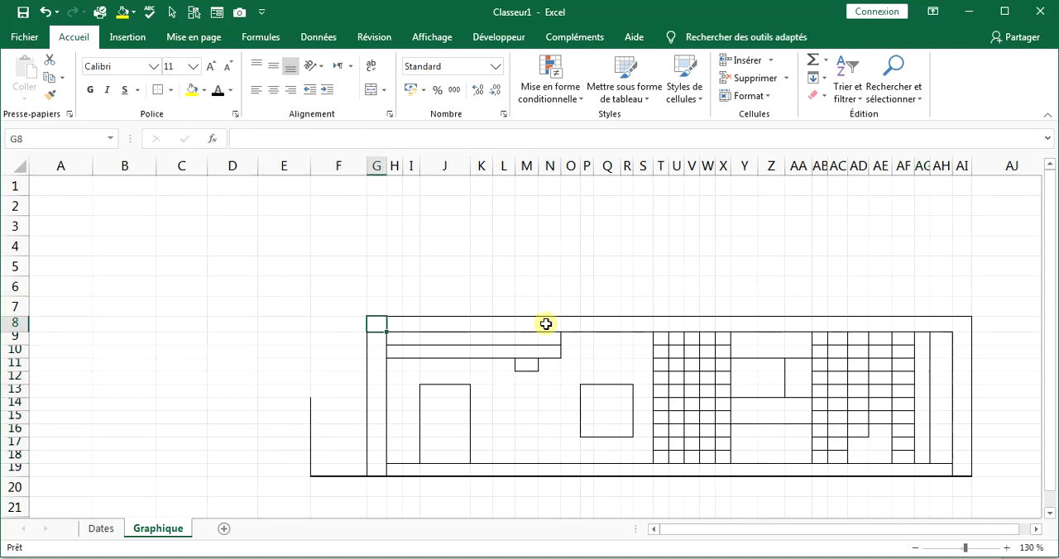
type("1")
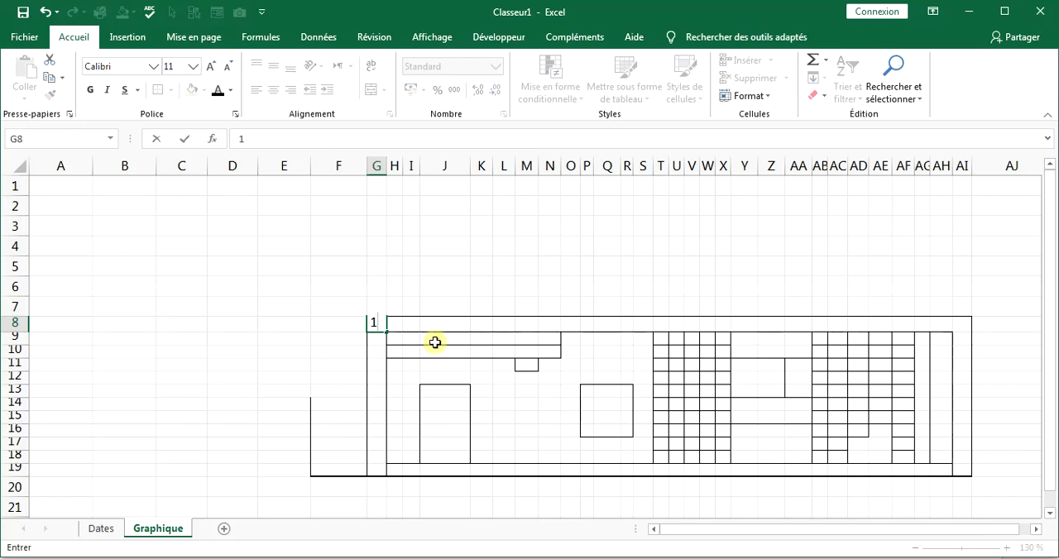
left_click(373, 339)
type("1")
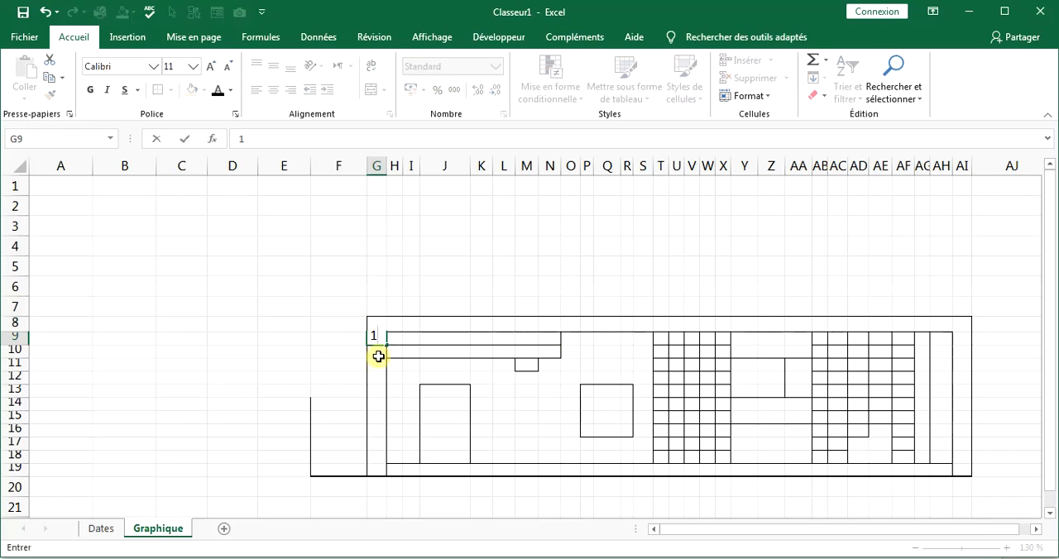
left_click(375, 354)
type("1")
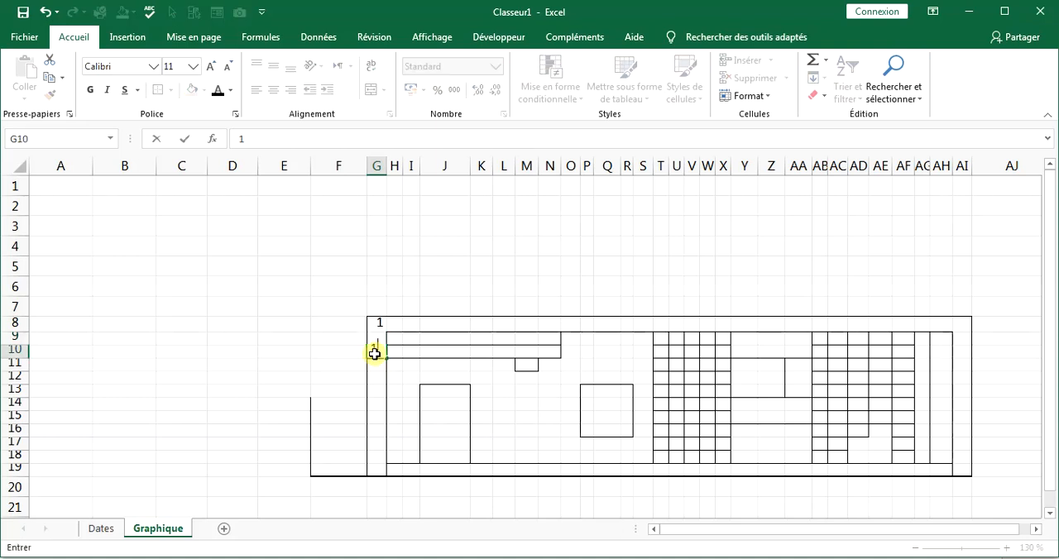
key("Return")
type("1")
key("Return")
type("1")
key("Return")
type("1")
key("Return")
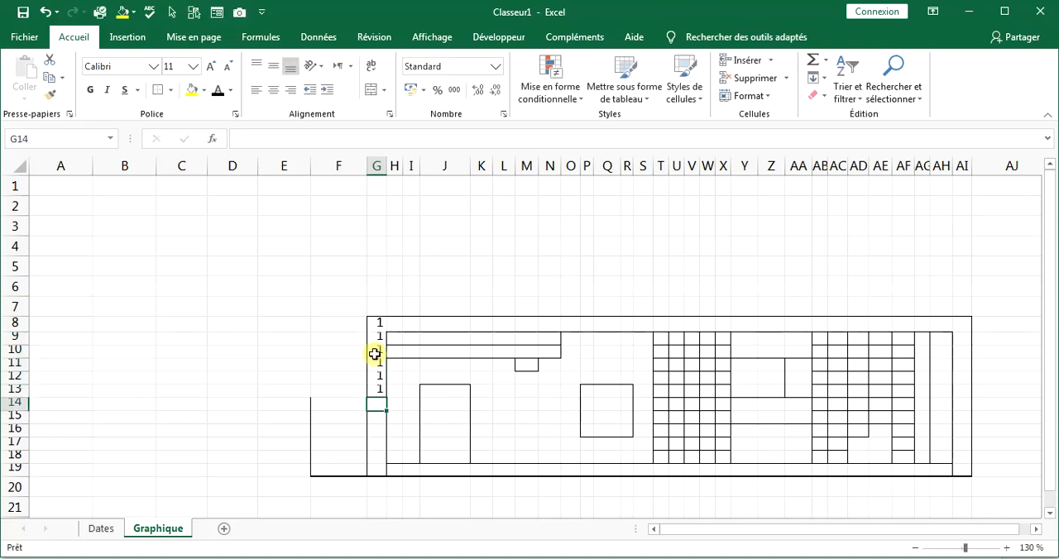
type("1")
key("Return")
type("1")
key("Return")
type("1 1")
key("Return")
type("1")
key("Return")
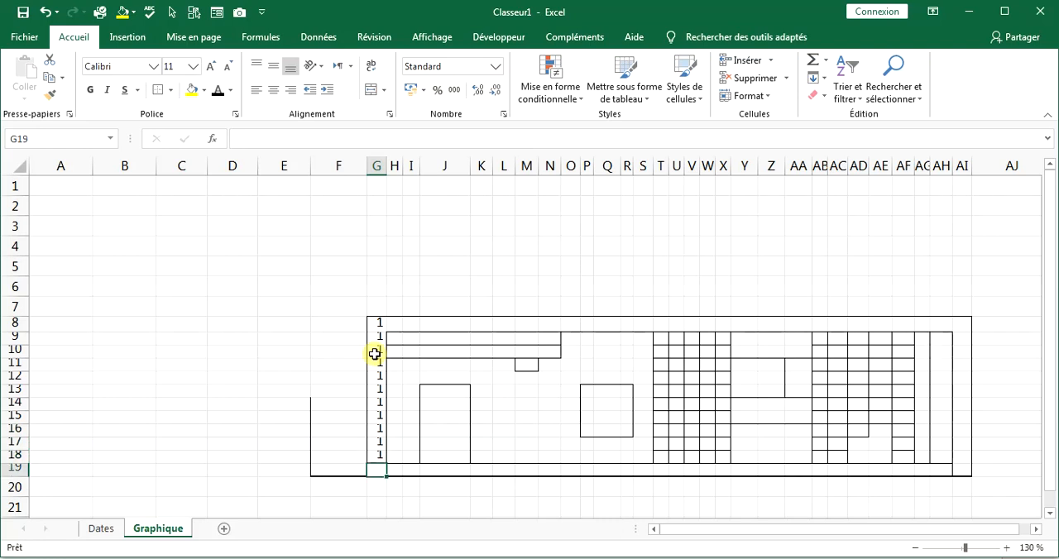
key("Return")
left_click(382, 469)
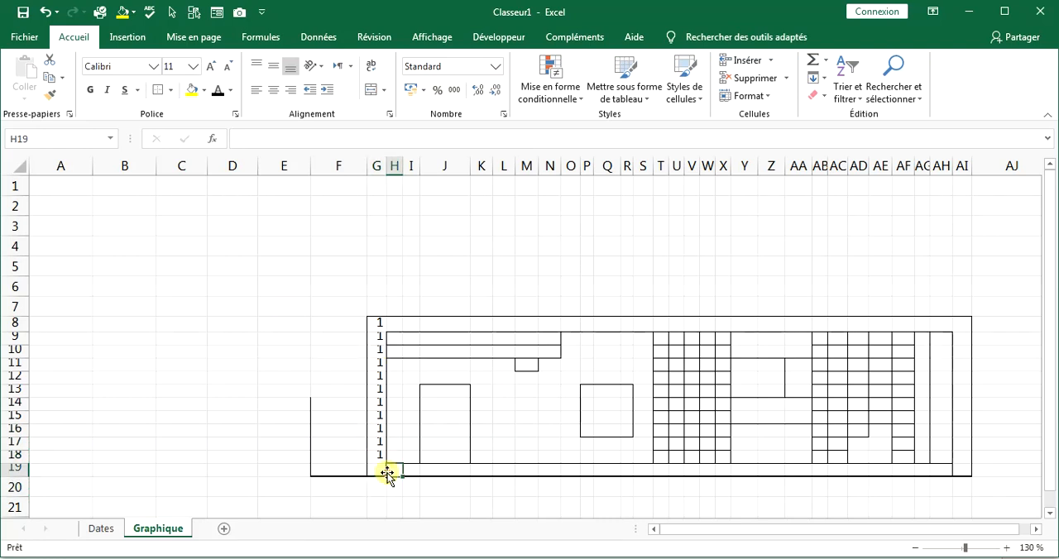
type("1")
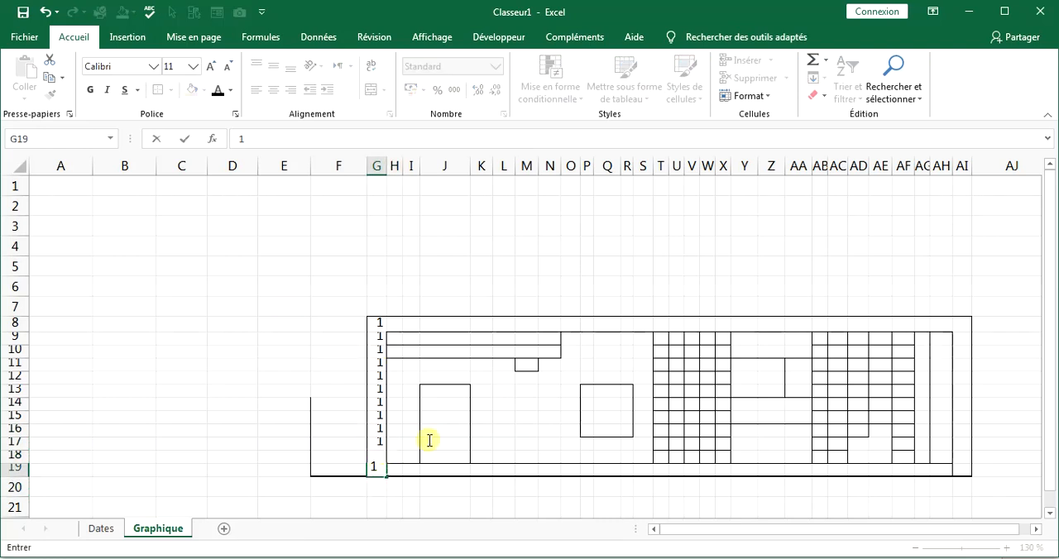
Copy the 1 from G8 and paste it as values across H8:AI8 to number the roof slab.
left_click(379, 328)
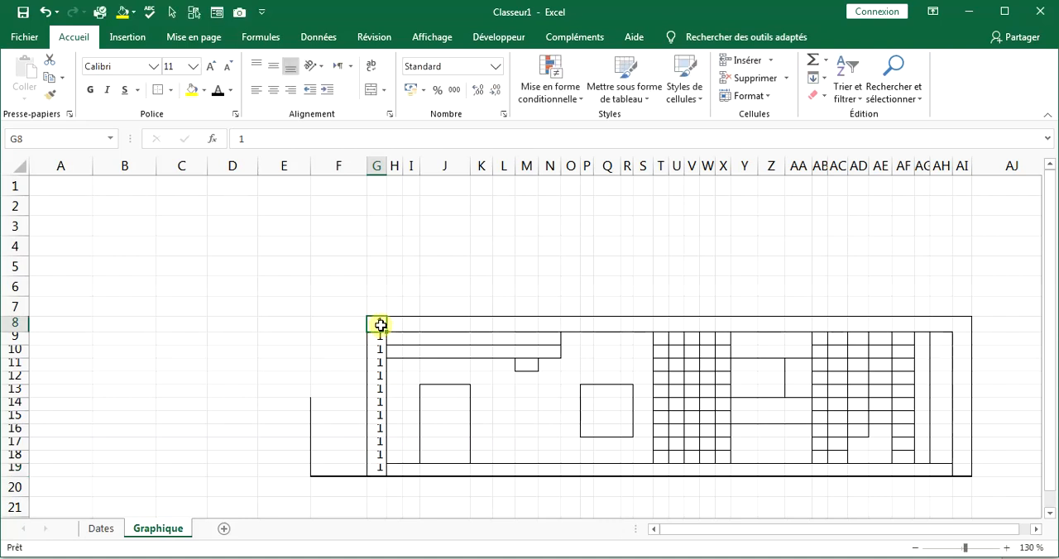
right_click(380, 325)
left_click(415, 262)
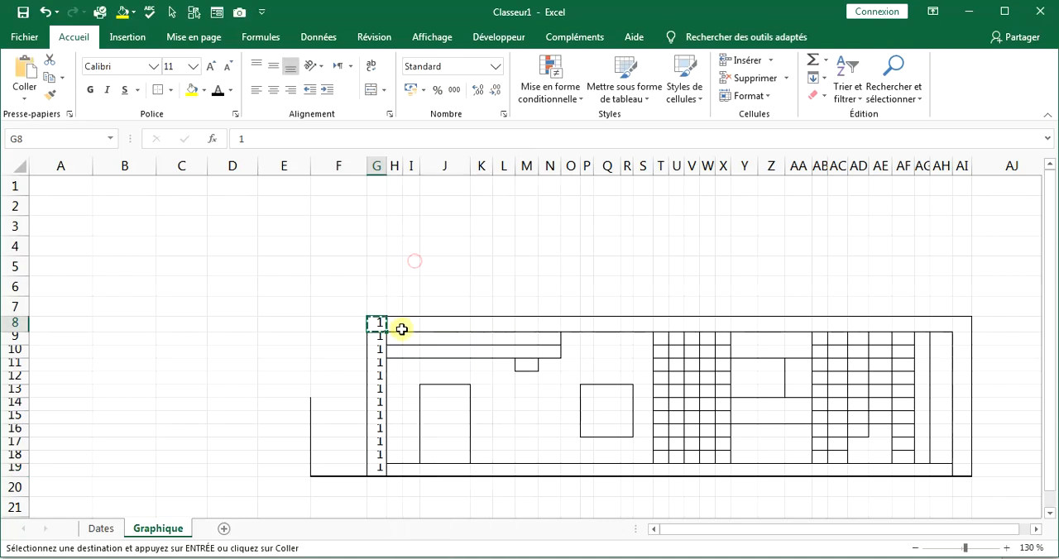
left_click_drag(390, 326, 959, 326)
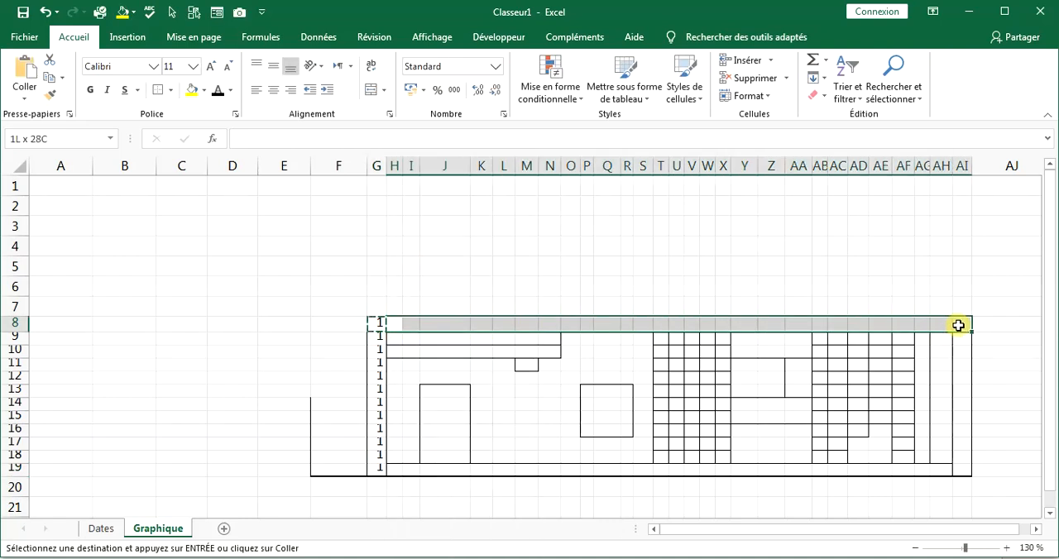
right_click(958, 325)
left_click(854, 291)
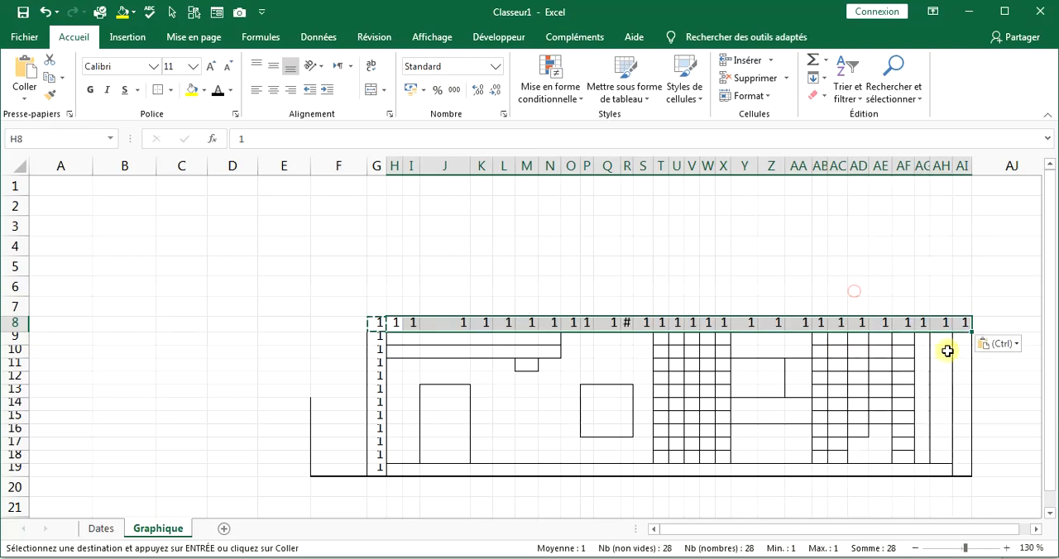
Paste the copied 1 as values into AI9:AI19 to number the right structural wall.
left_click_drag(965, 344, 967, 466)
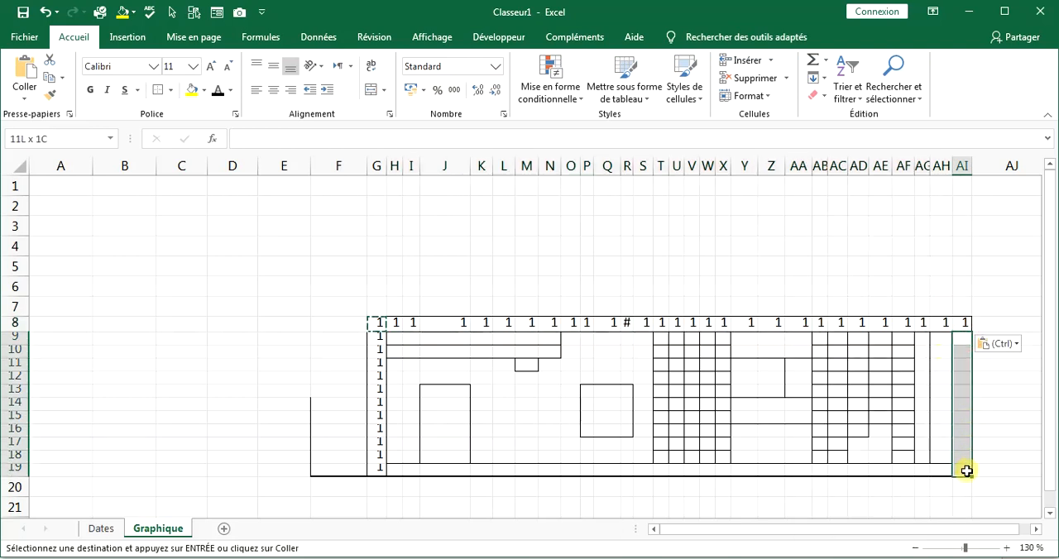
right_click(968, 468)
left_click(861, 203)
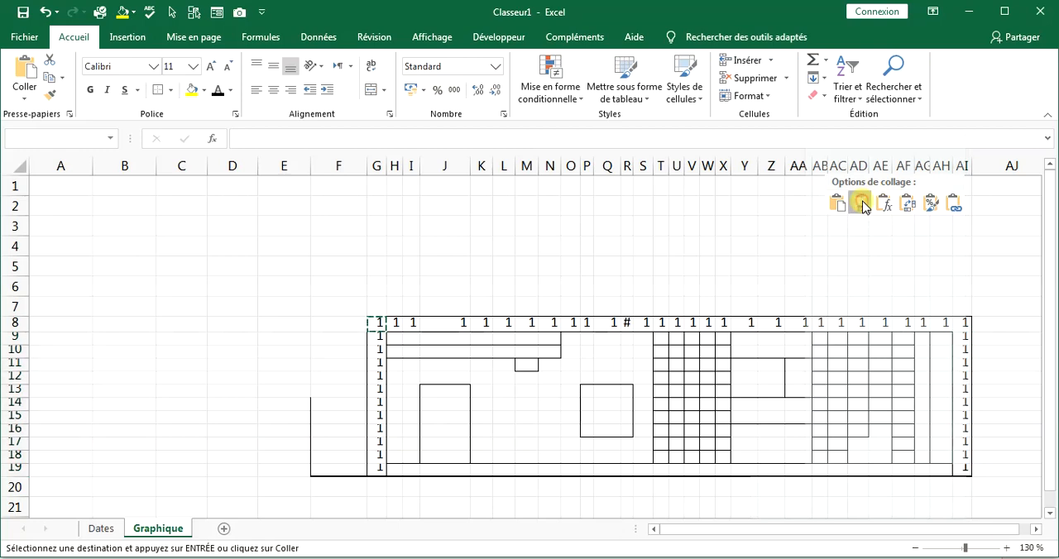
left_click(666, 184)
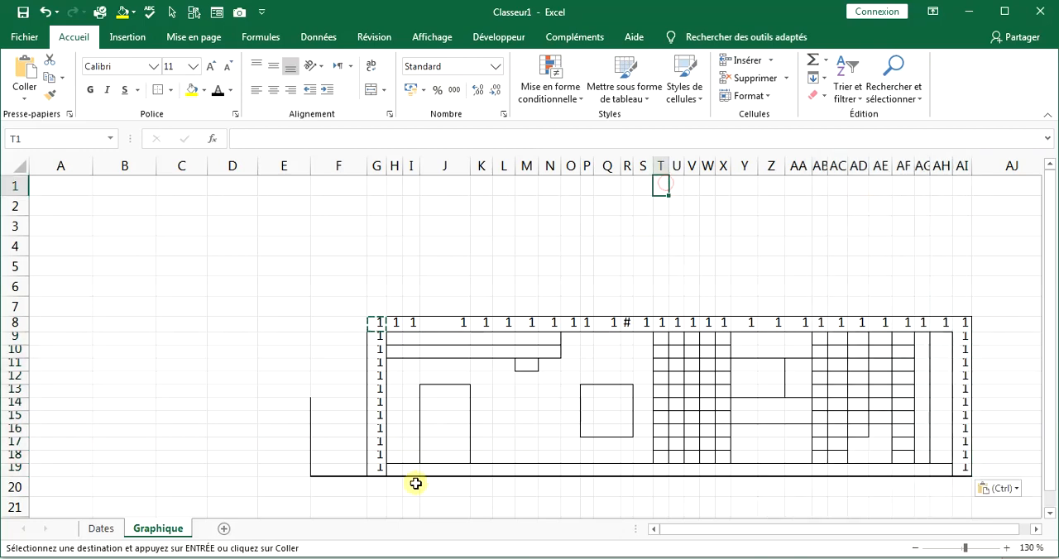
Check the part codes on the Dates sheet and number the door cells J13:J18 on Graphique with 5.
left_click(447, 389)
left_click(101, 529)
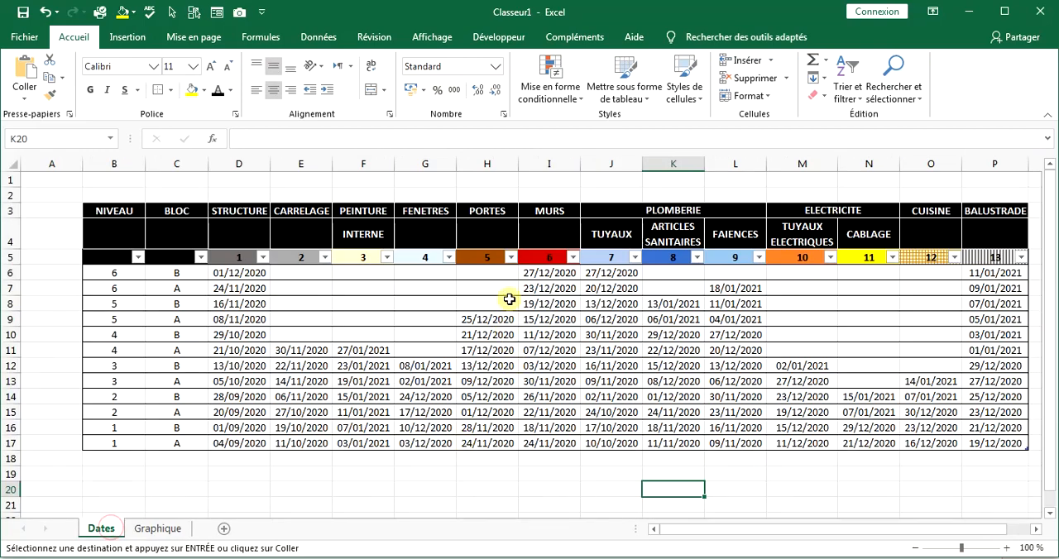
left_click(157, 529)
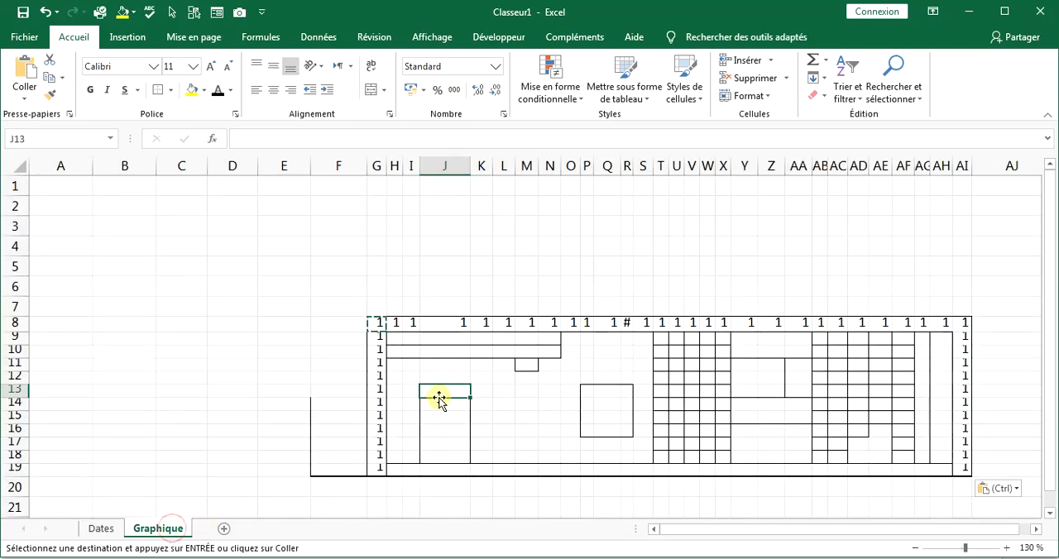
type("5")
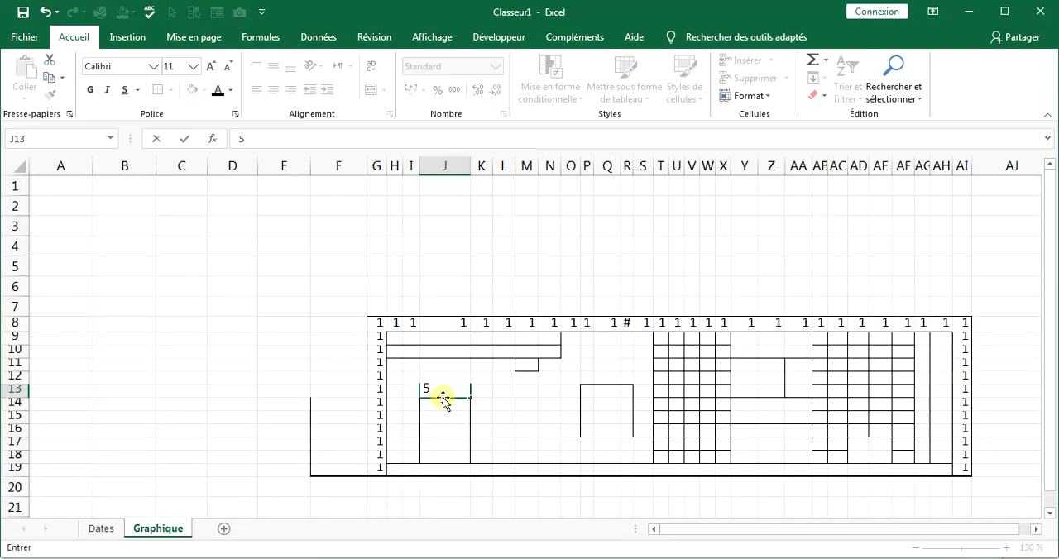
key("Return")
type("5")
key("Return")
type("5")
key("Return")
type("5")
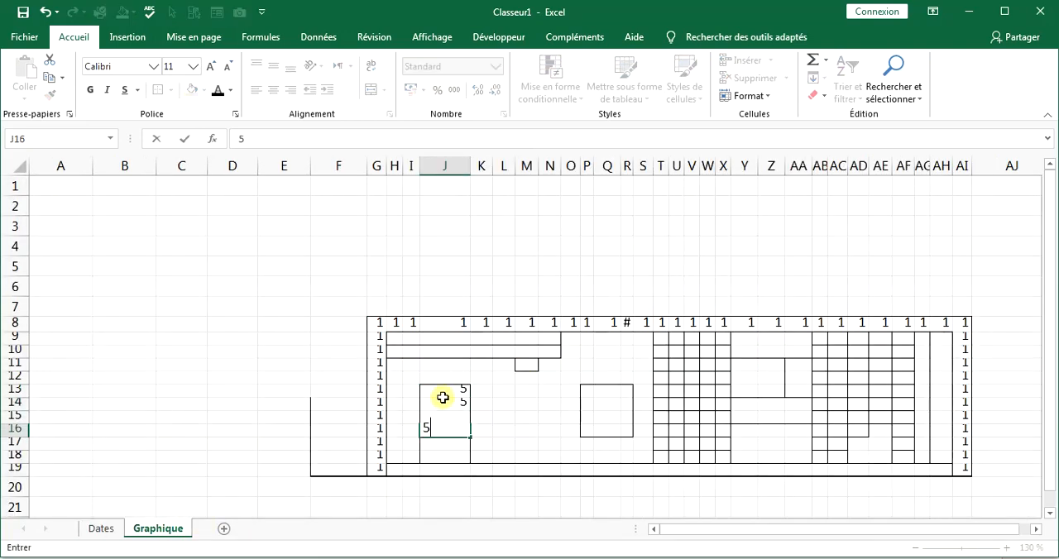
key("Return")
type("5")
key("Return")
type("5")
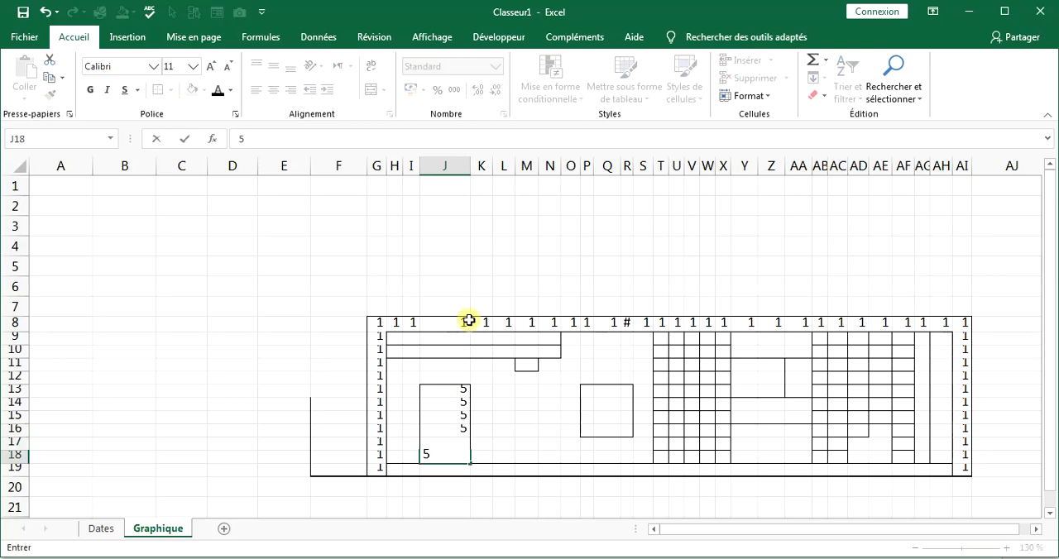
left_click(526, 378)
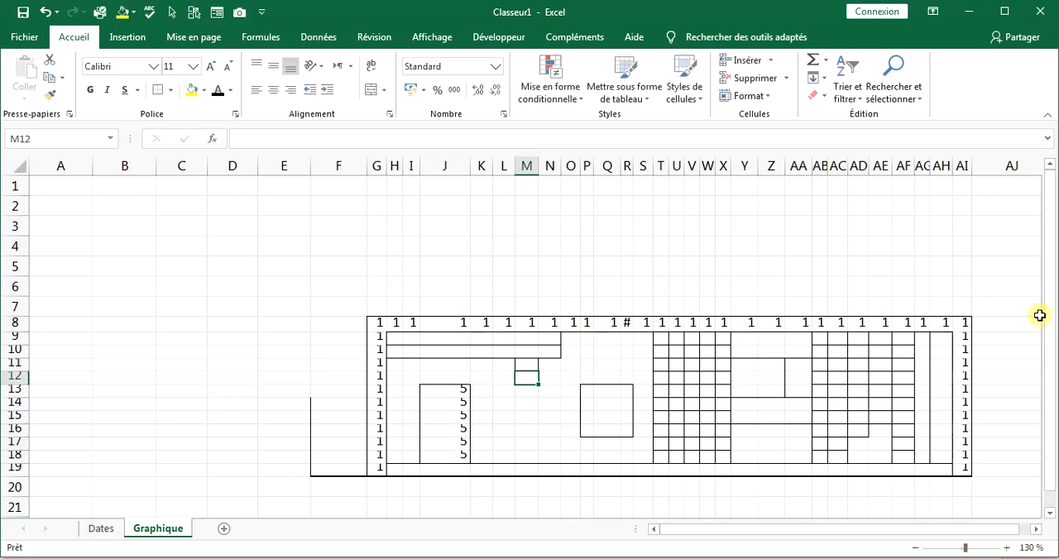
Set up an Égal à conditional formatting rule for the value 1 on the whole drawing range F8:AI19.
left_click_drag(337, 323, 881, 351)
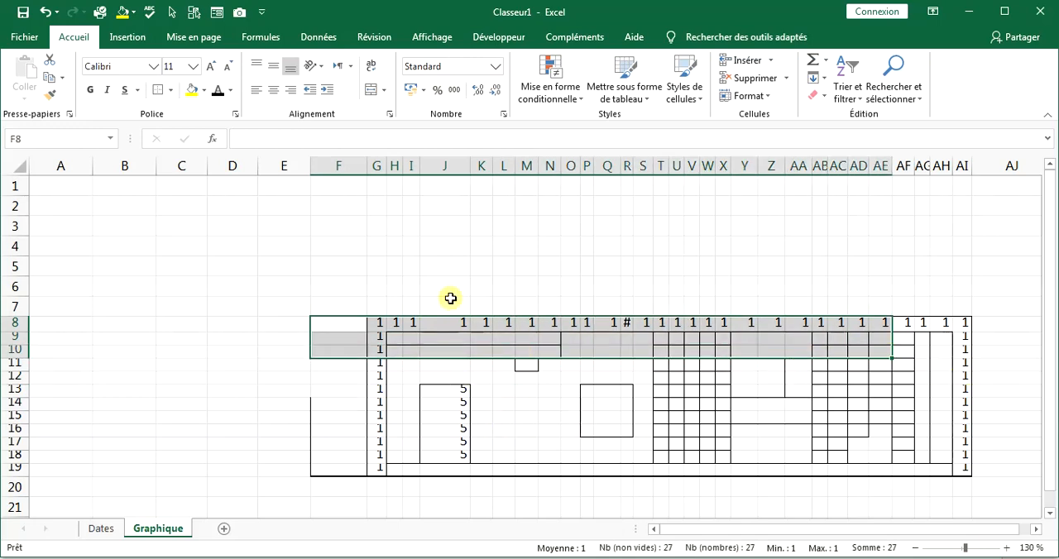
left_click(361, 298)
left_click_drag(438, 323, 507, 325)
left_click_drag(339, 324, 289, 470)
left_click_drag(858, 536, 664, 537)
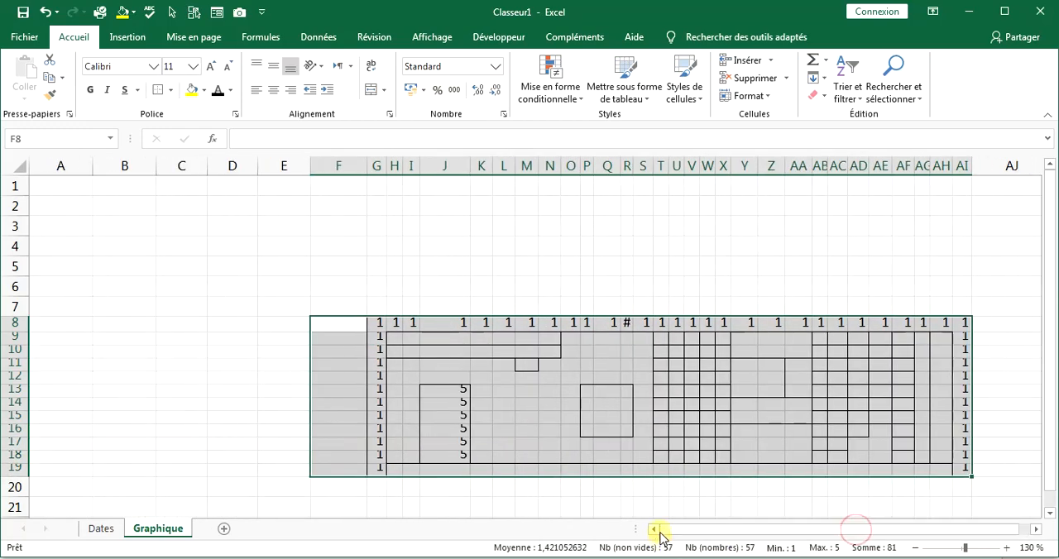
left_click(549, 90)
mouse_move(584, 131)
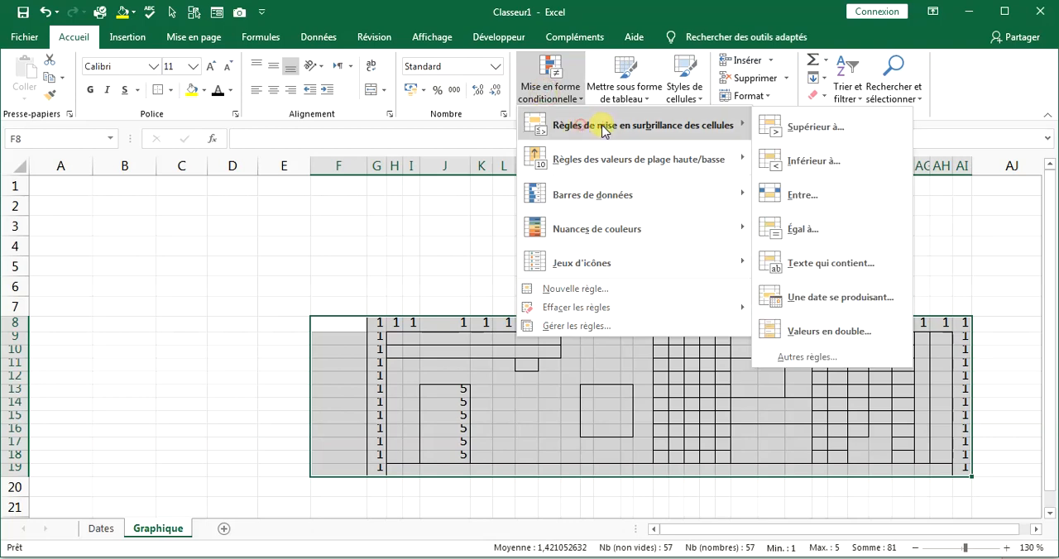
left_click(784, 229)
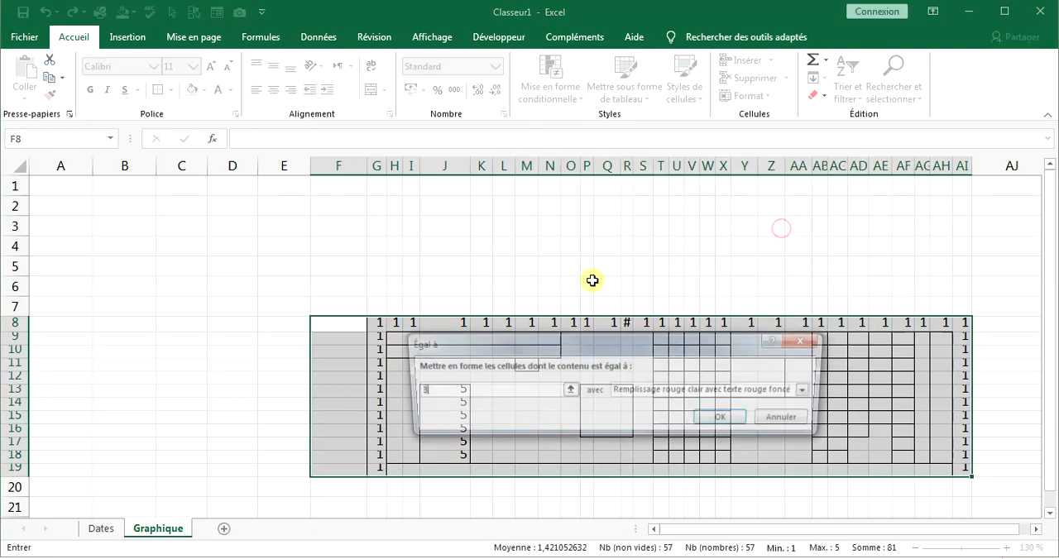
type("1")
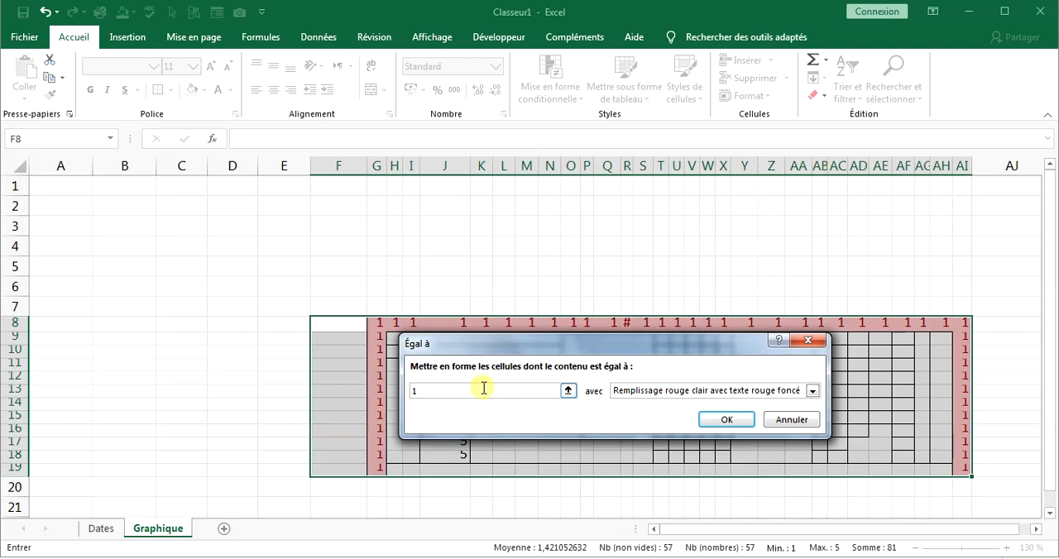
Give the rule for value 1 a custom format with a dark grey fill and apply it.
left_click_drag(603, 337, 353, 162)
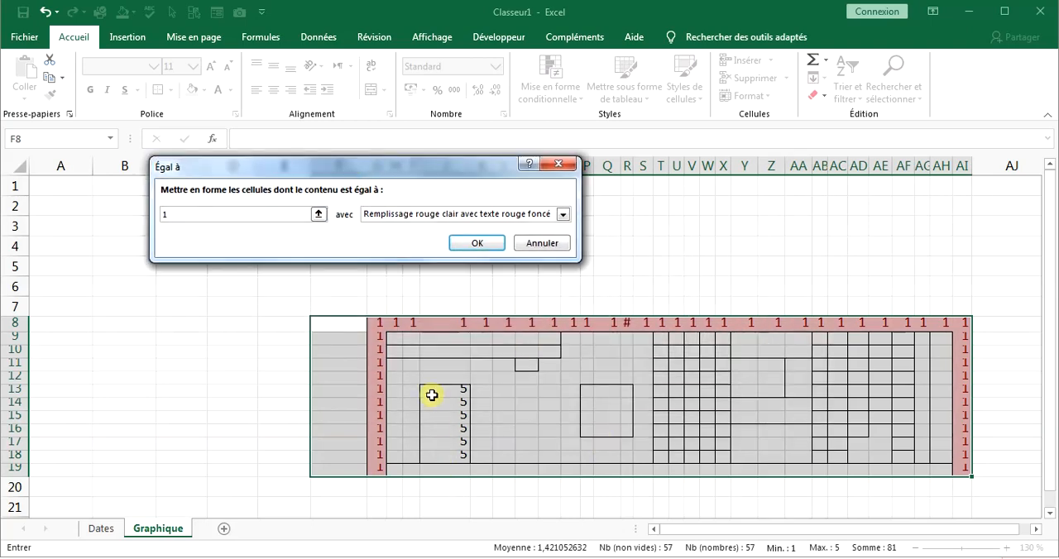
left_click(562, 214)
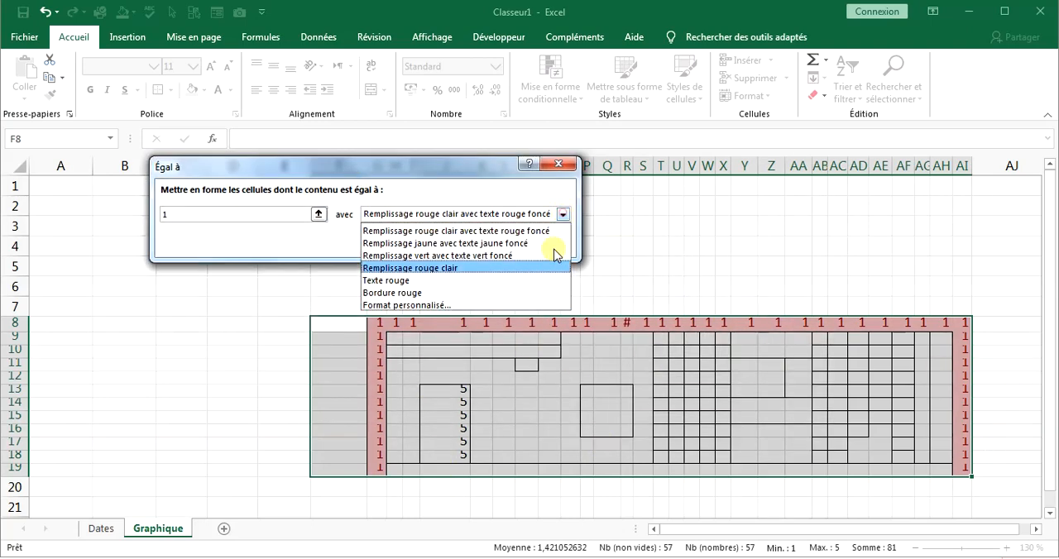
left_click(414, 303)
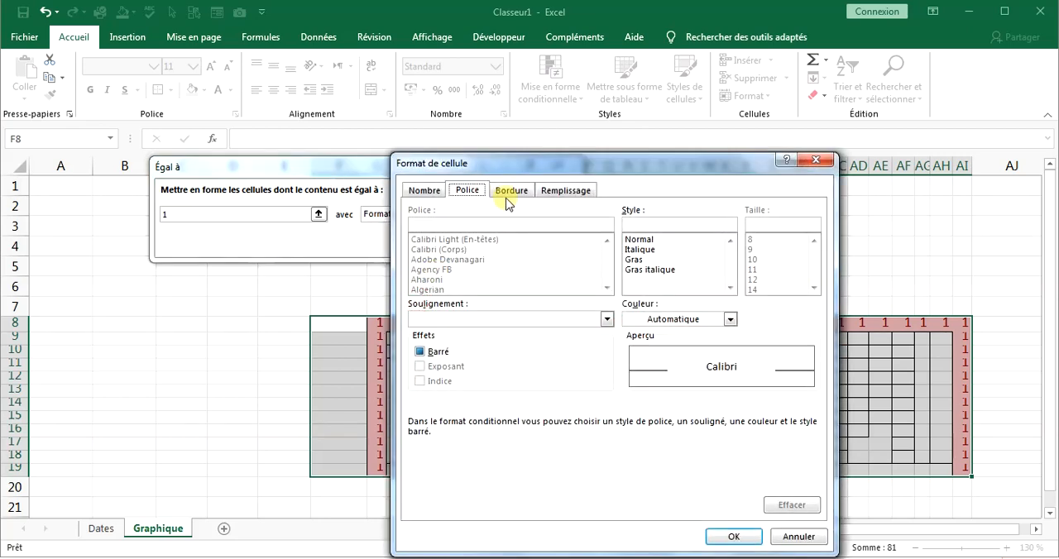
left_click(580, 190)
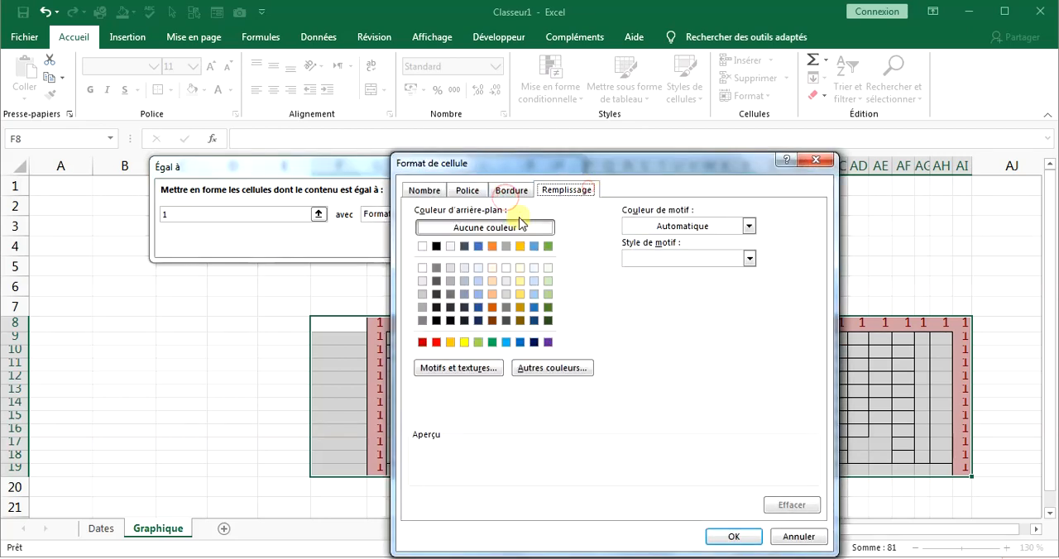
left_click(436, 267)
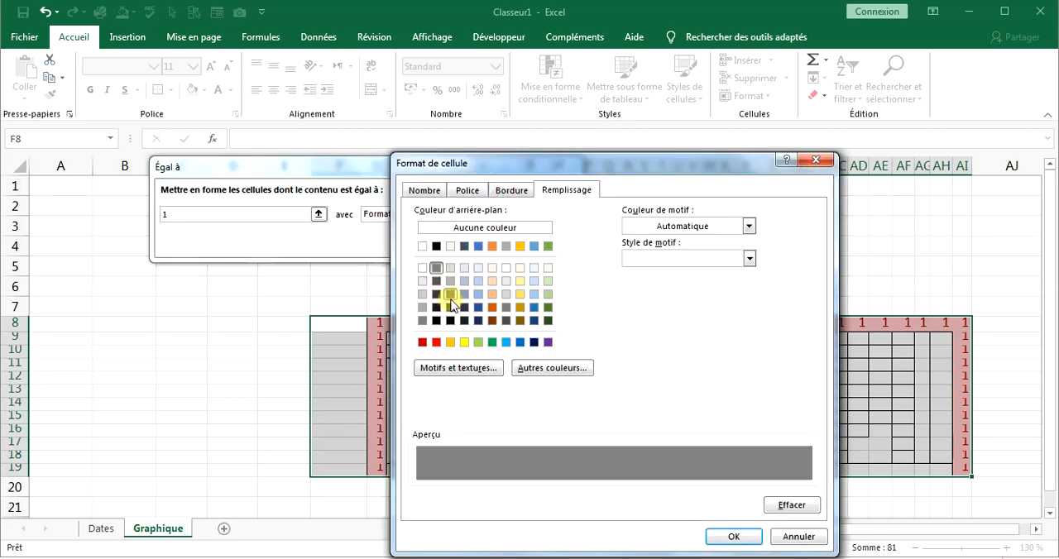
left_click(451, 296)
left_click(734, 536)
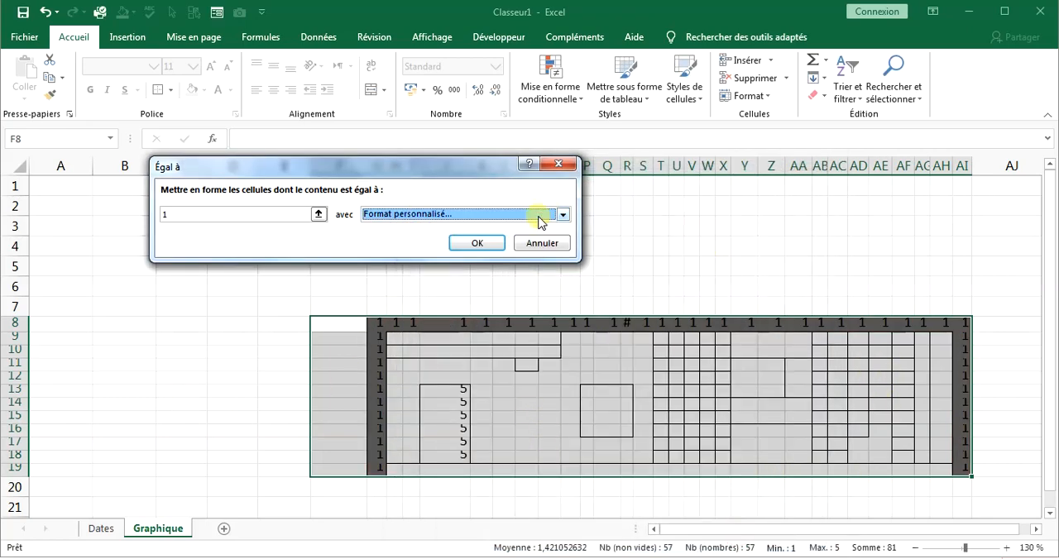
left_click(487, 244)
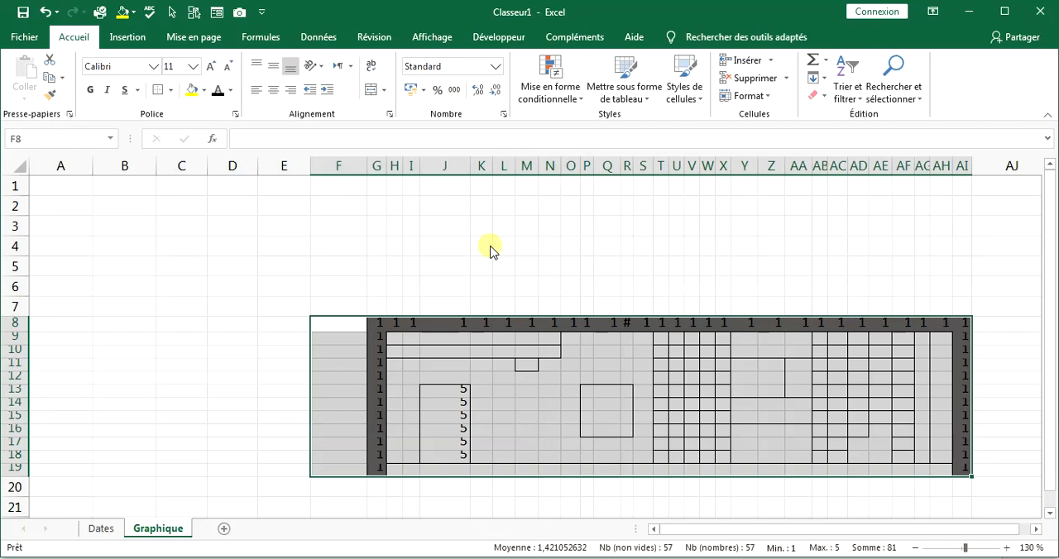
Set up an Égal à conditional formatting rule with a custom format for the value 5 on F8:AI19.
left_click(549, 93)
left_click(565, 124)
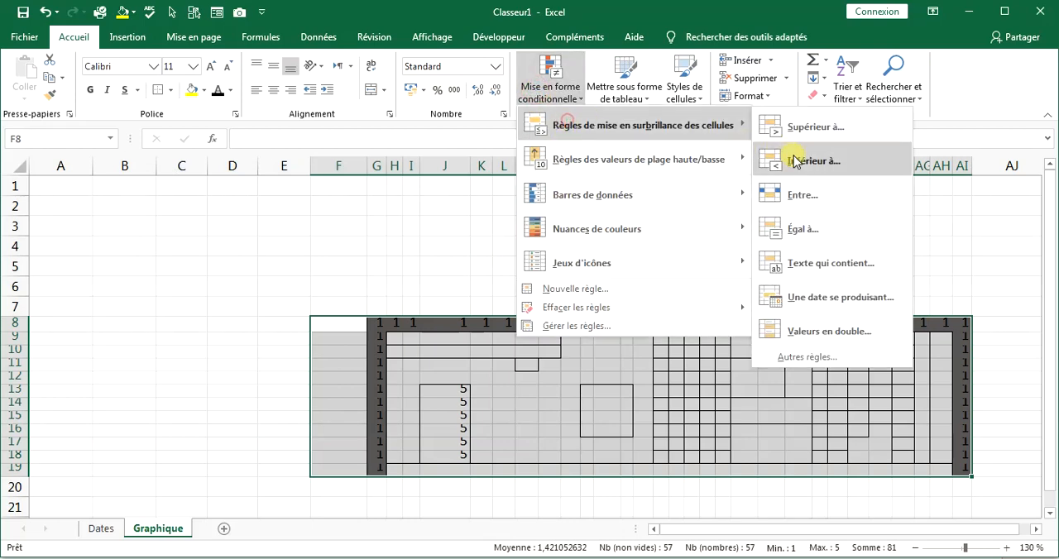
left_click(799, 229)
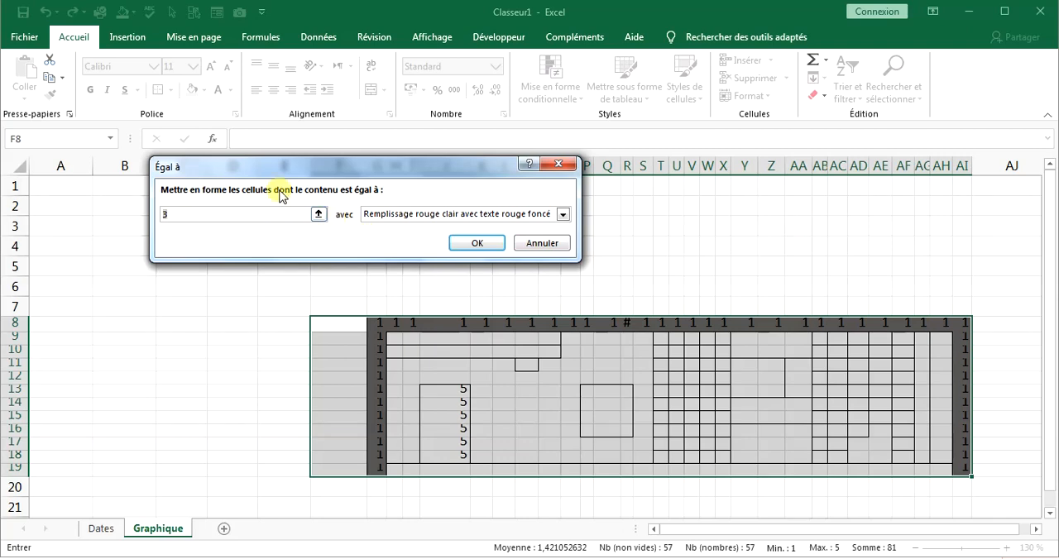
type("5")
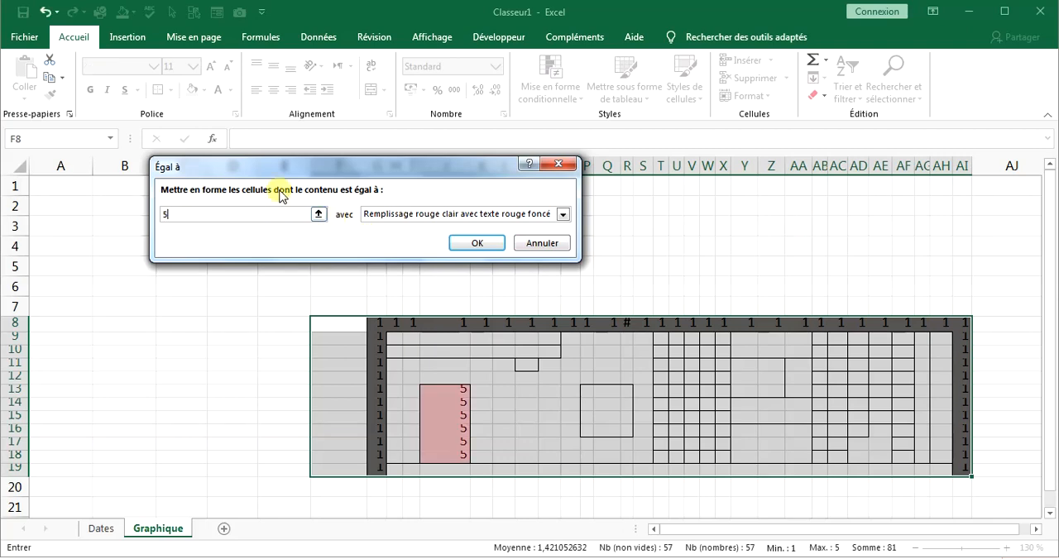
left_click(566, 217)
left_click(406, 304)
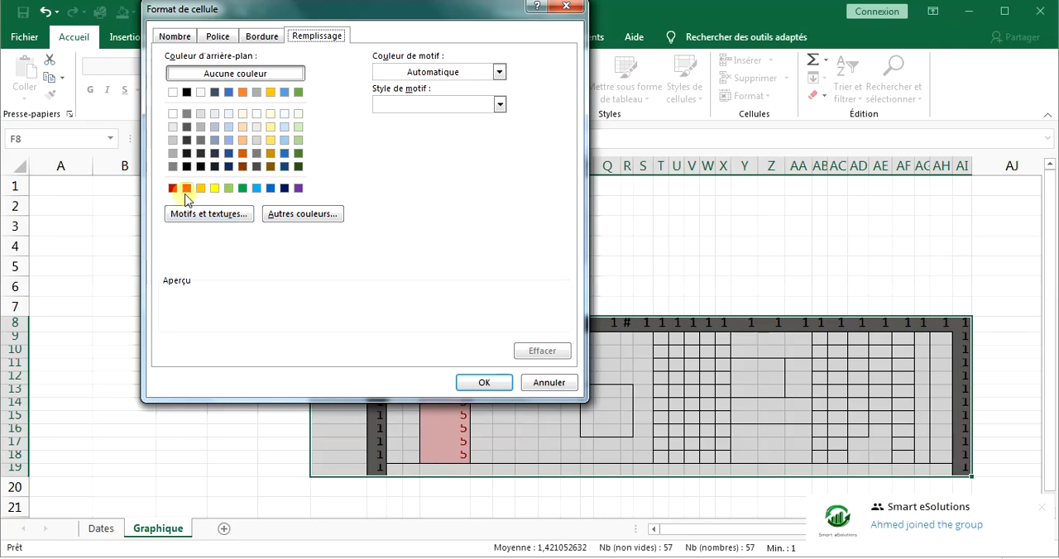
Give the rule for value 5 a custom brown-orange fill, RGB 168, 84, 0, and apply it.
left_click(296, 217)
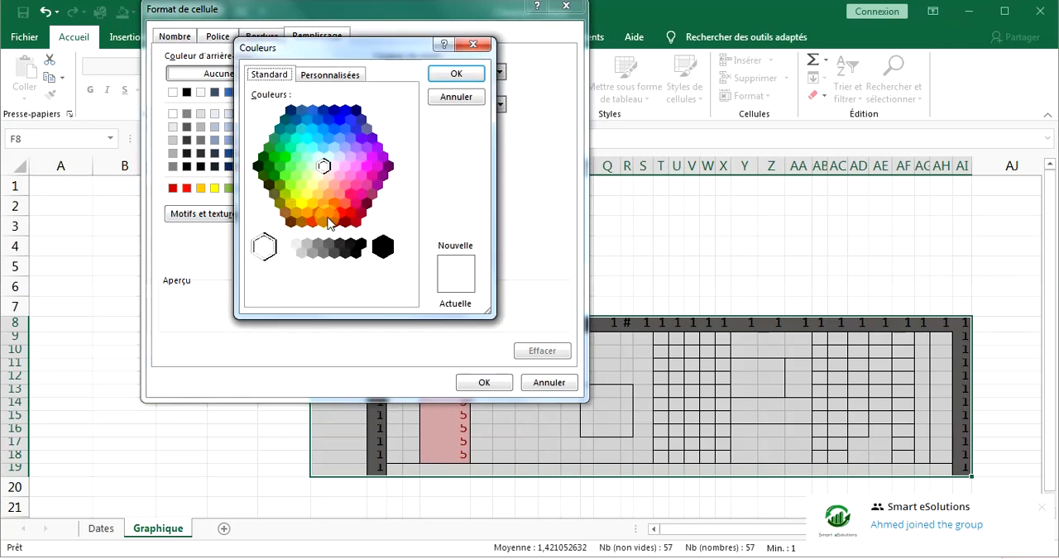
left_click(328, 224)
left_click(333, 74)
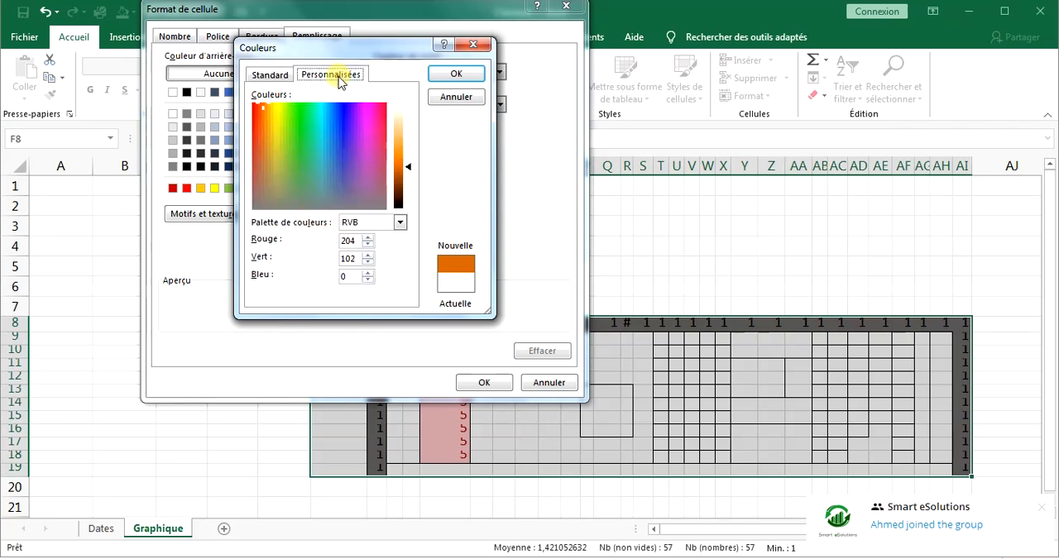
left_click_drag(399, 170, 398, 174)
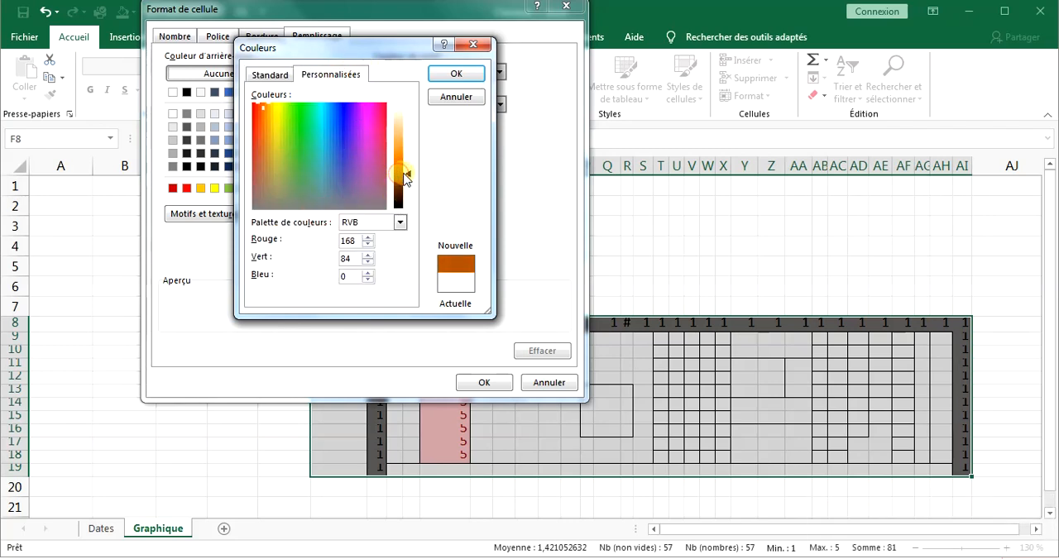
left_click(455, 75)
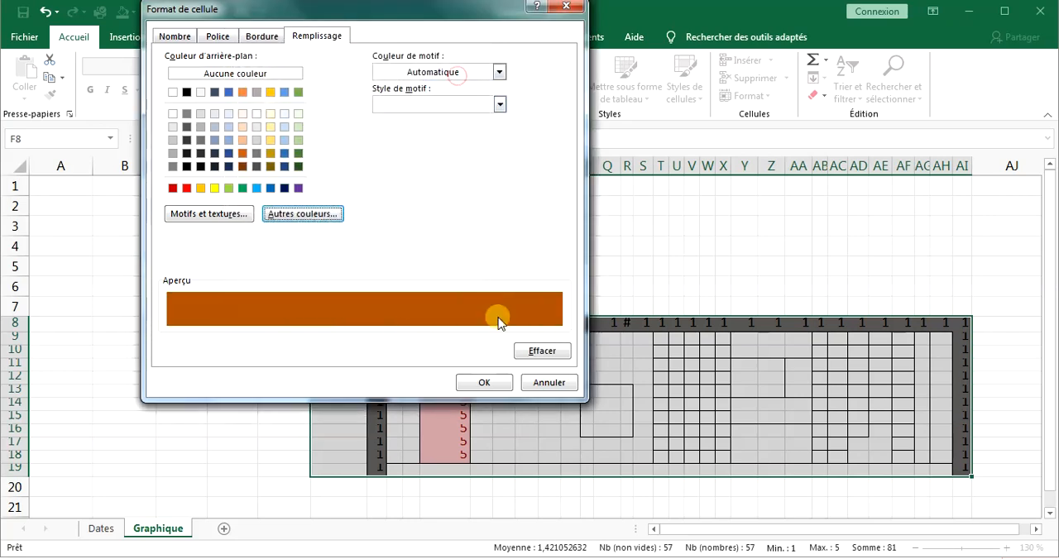
left_click(483, 384)
left_click(478, 245)
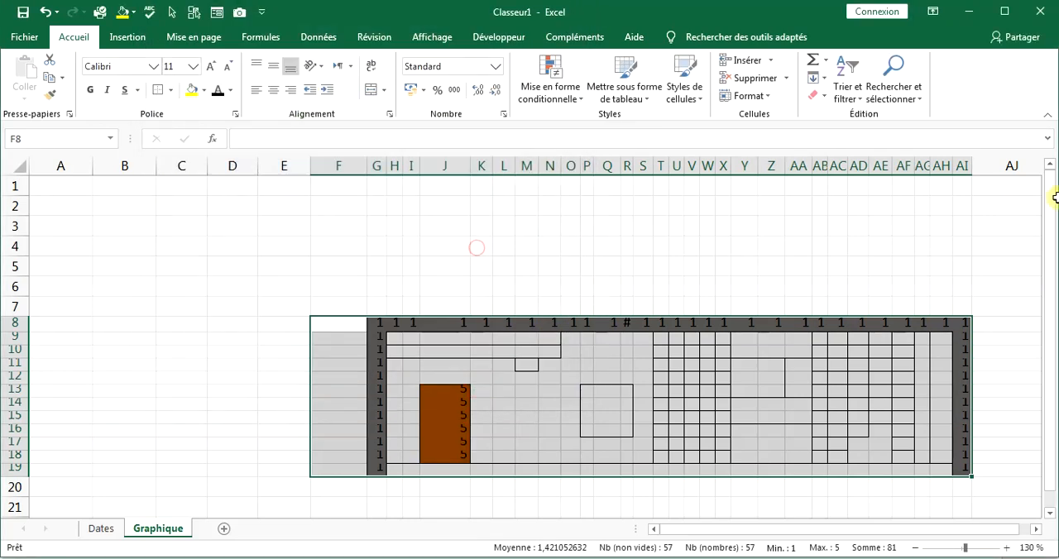
left_click(723, 287)
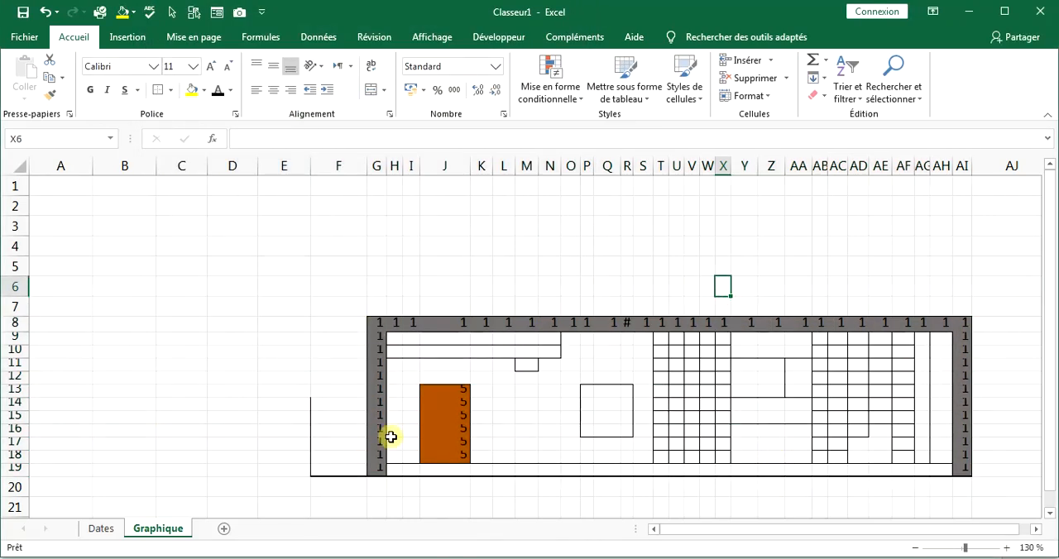
Check the numbered wall cells in column G and row 8 and the area around the door against their colors.
left_click(384, 468)
left_click(385, 425)
left_click(380, 373)
left_click(383, 340)
left_click(383, 328)
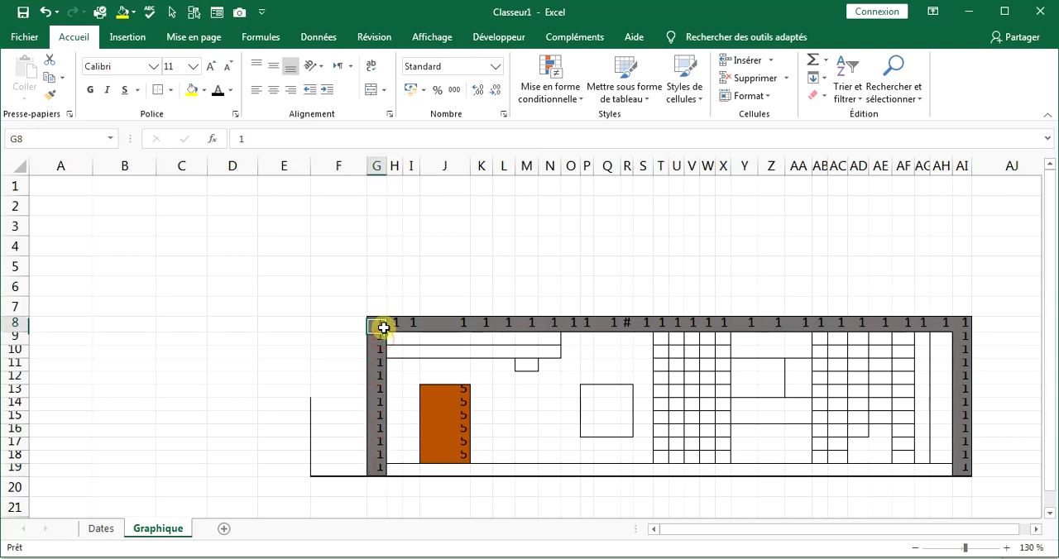
left_click(443, 325)
left_click(459, 379)
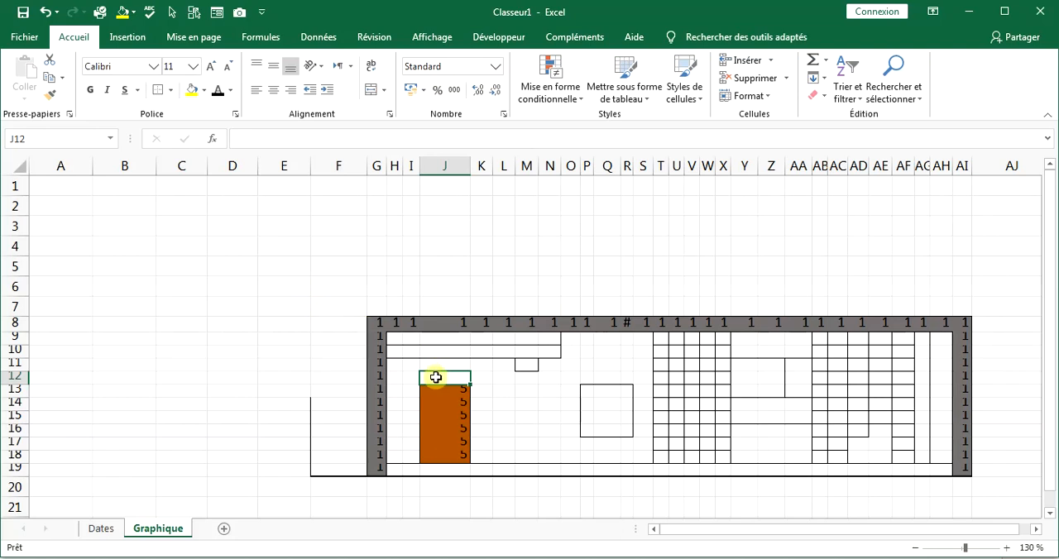
left_click(383, 325)
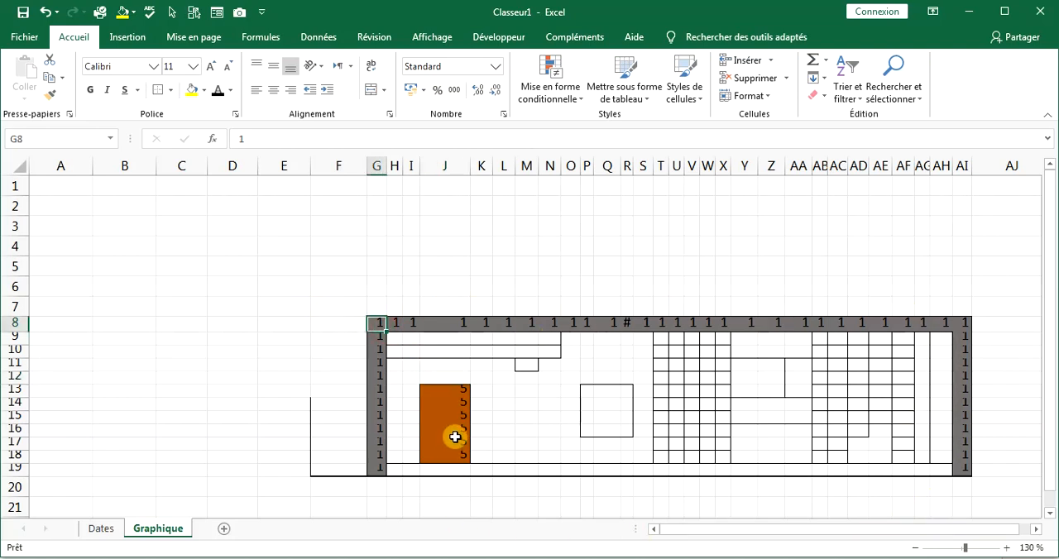
Clear all part numbers from the drawing range F8:AI19, keeping its borders and conditional formatting rules.
left_click_drag(964, 468, 319, 319)
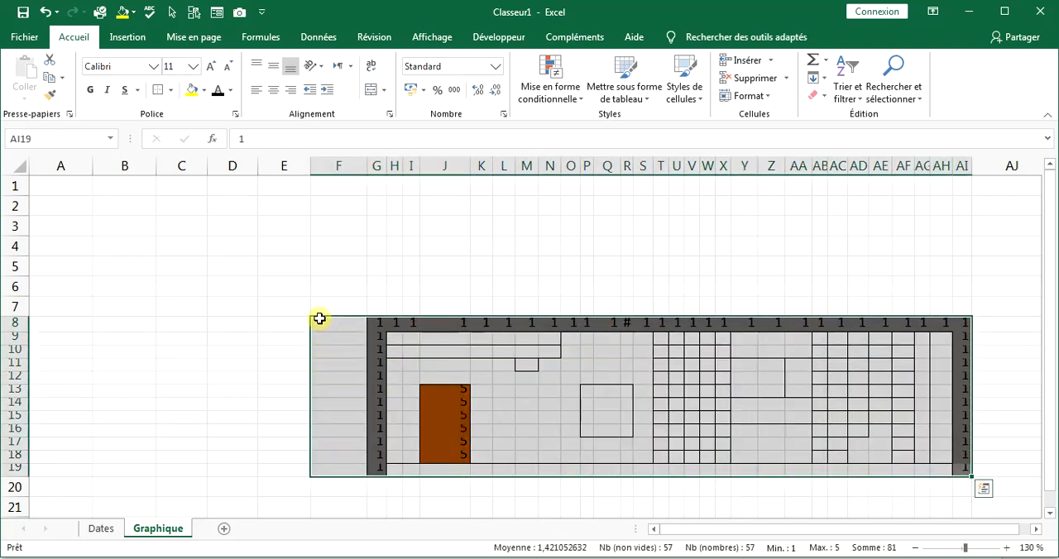
key("Delete")
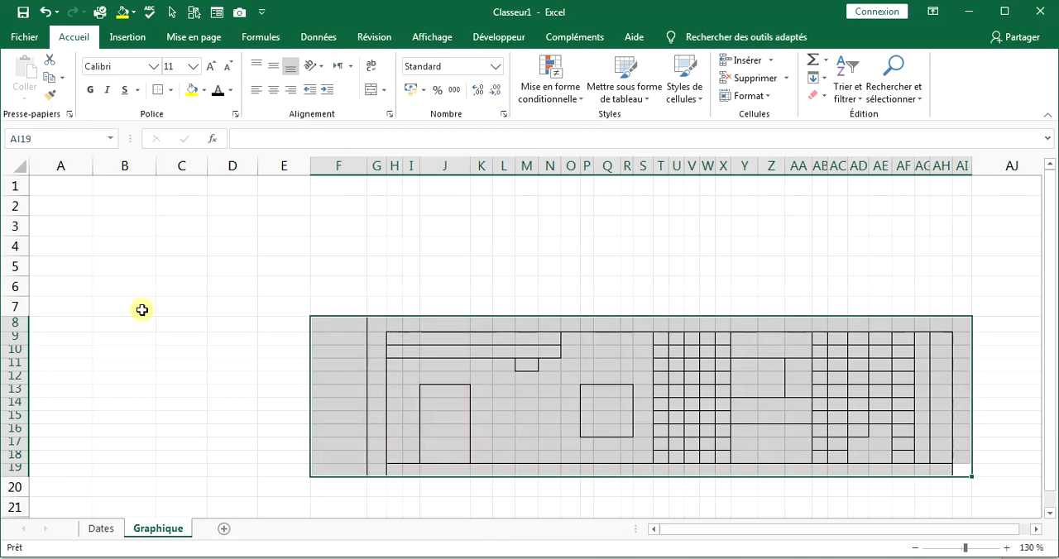
left_click(106, 320)
left_click(110, 310)
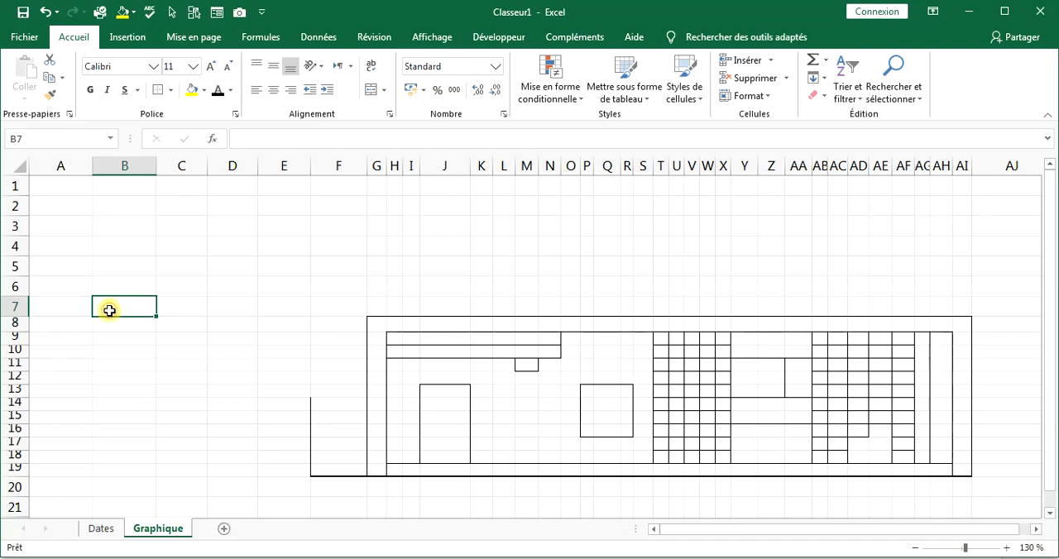
Enter the headings NIVEAU in C6 and BLOC in D6 of the Graphique sheet.
left_click(190, 288)
type("NIVEAU")
left_click(228, 293)
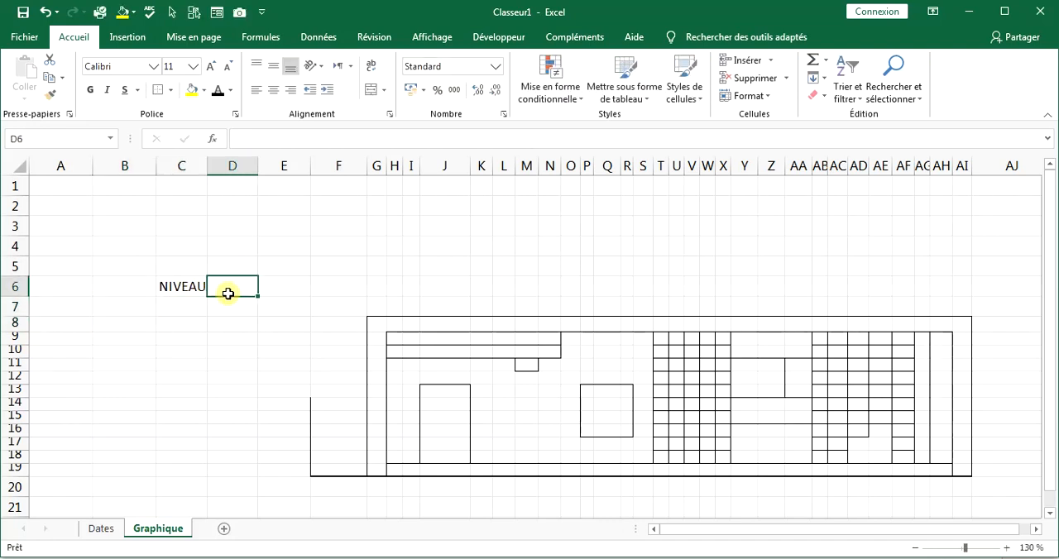
type("BLOC")
left_click(166, 326)
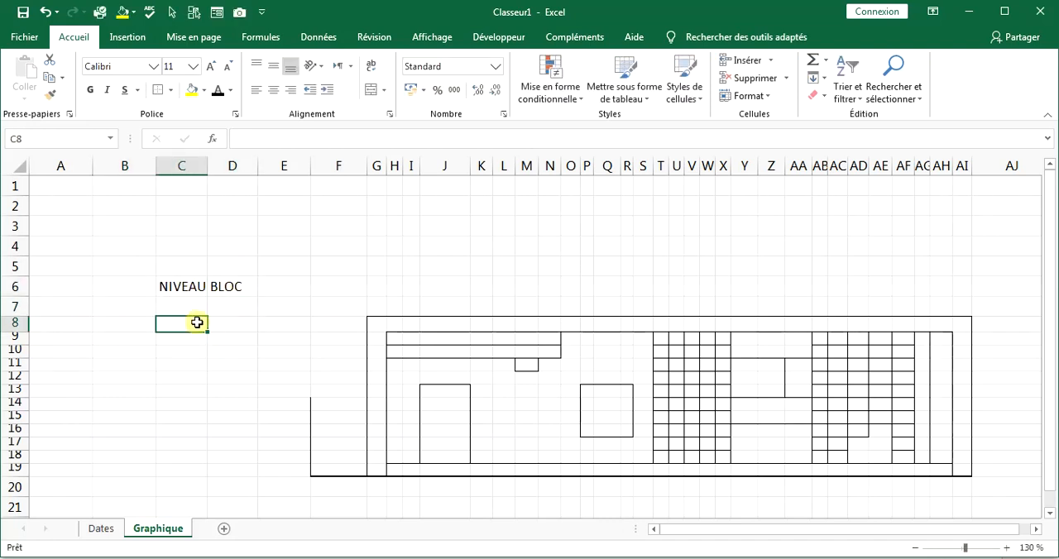
Move the NIVEAU and BLOC headings down one row to C7:D7.
left_click_drag(185, 287, 236, 290)
key("ctrl+x")
left_click(201, 313)
key("ctrl+v")
Enter 6 under NIVEAU in C8 and A under BLOC in D8.
left_click(201, 321)
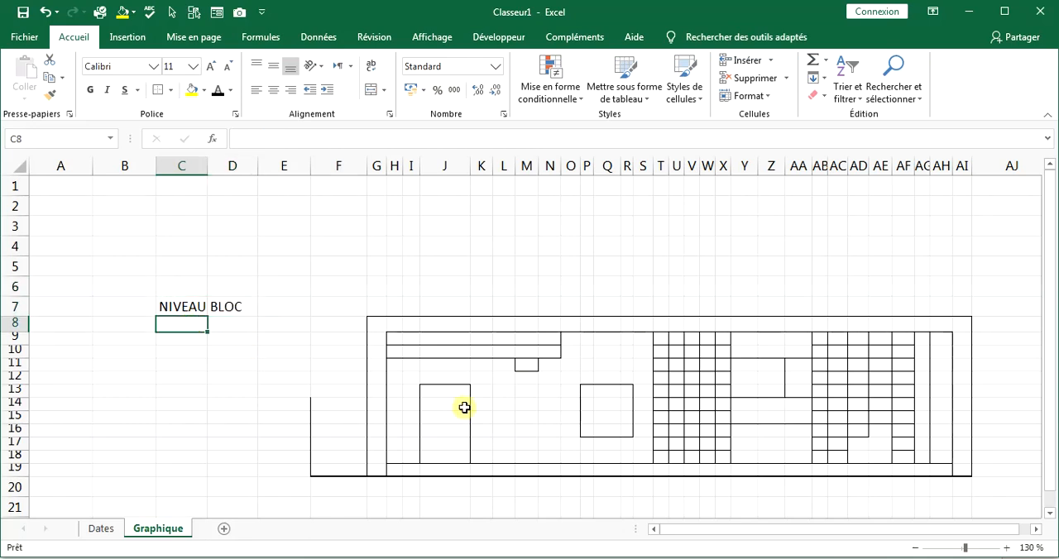
type("6")
left_click(245, 332)
type("A")
Center the level and block cells C7:D8 and make the headings in C7:D7 bold.
mouse_move(199, 310)
left_mouse_down()
mouse_move(240, 324)
mouse_move(187, 308)
left_mouse_up()
left_click(273, 90)
left_click(248, 392)
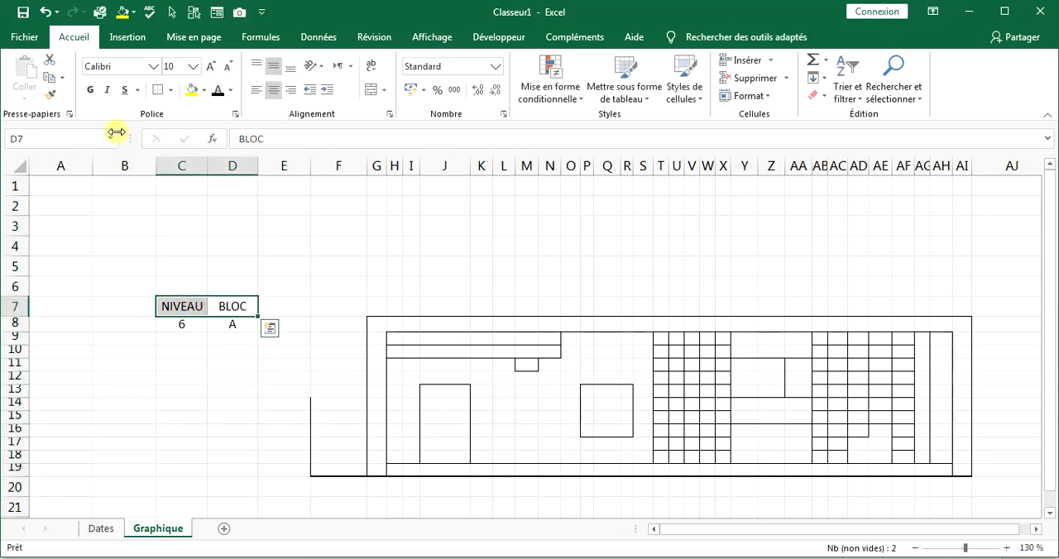
left_click(98, 90)
left_click(197, 337)
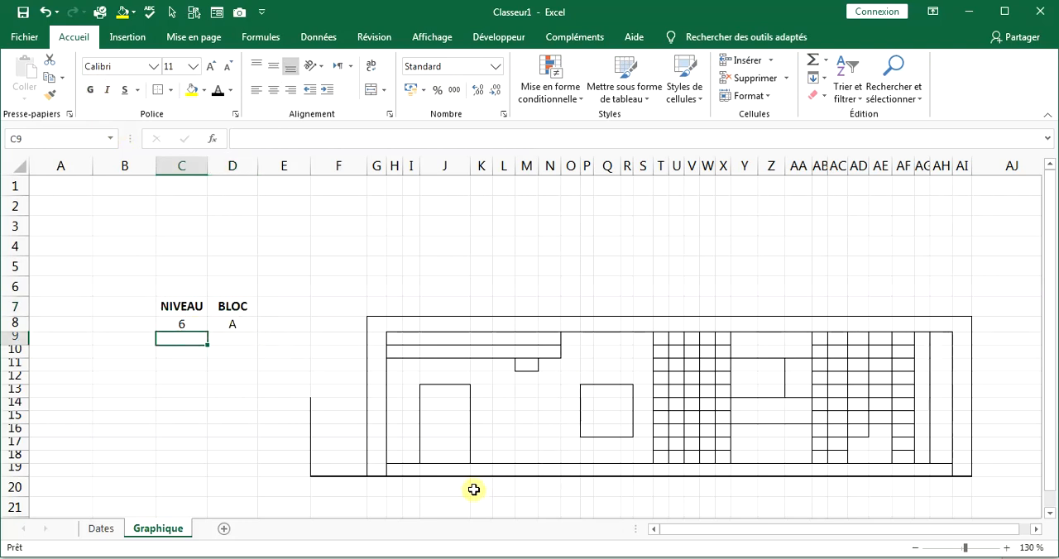
Review the Dates table and start an NB.SI.ENS formula in G8 on the Graphique sheet.
left_click(169, 326)
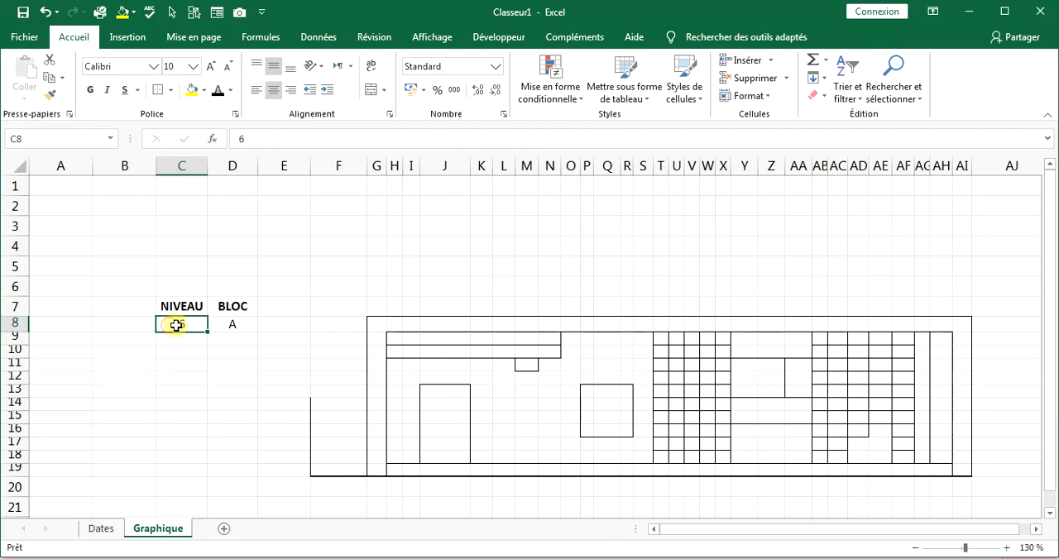
left_click(376, 326)
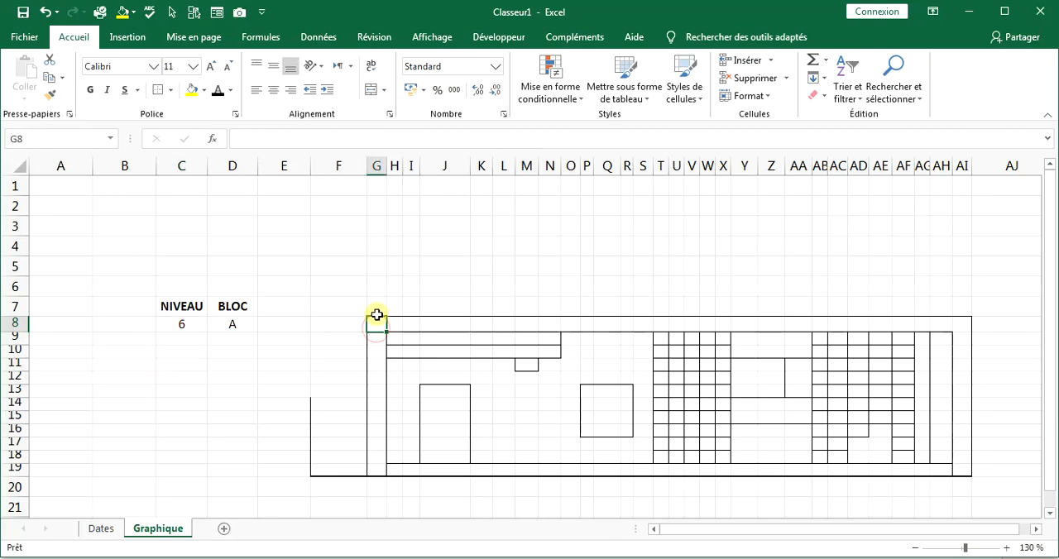
left_click(114, 526)
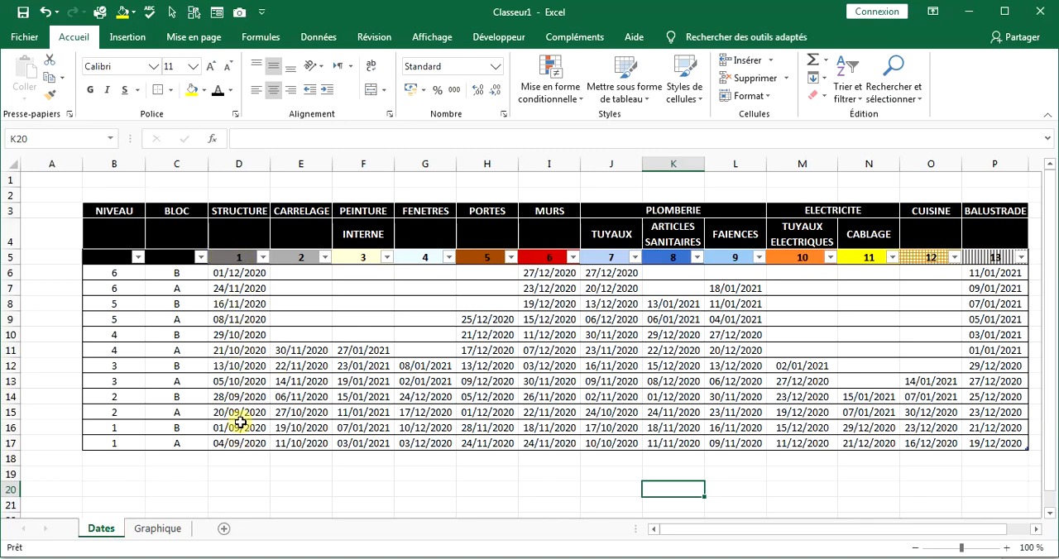
key("ctrl+Page_Down")
type("=n")
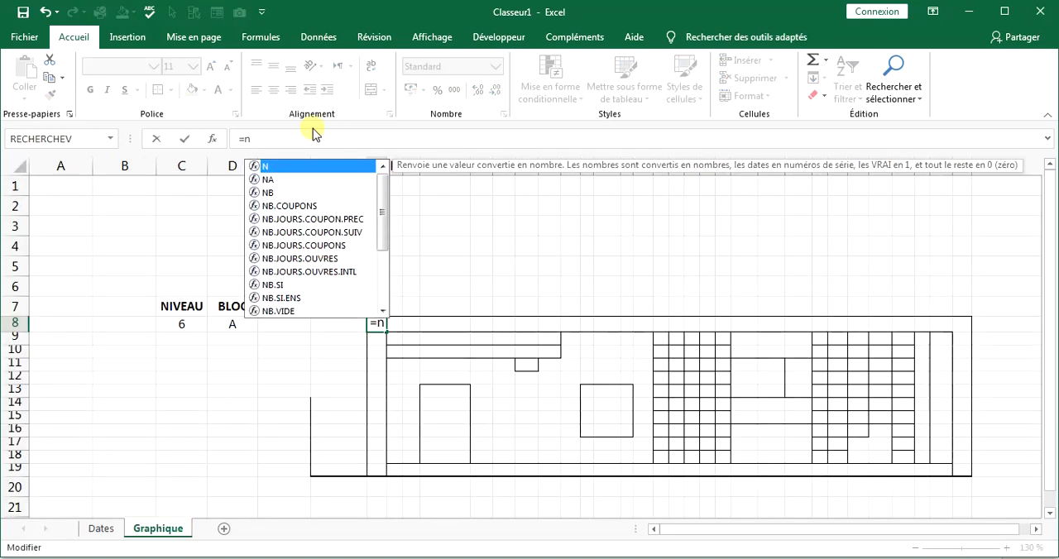
type("b,")
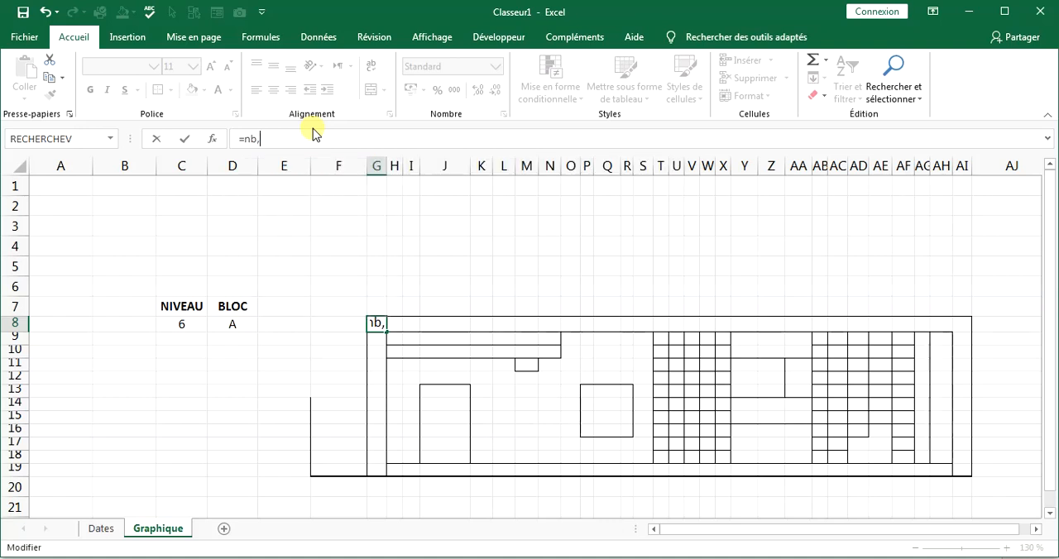
key("BackSpace")
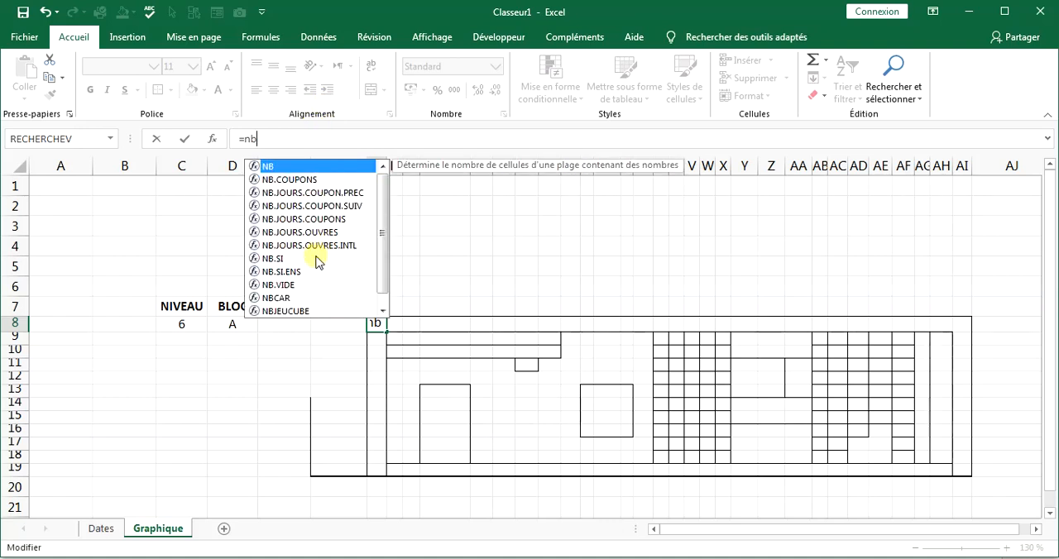
double_click(291, 271)
Add the STRUCTURE column Tableau1[1] from Dates as the first criteria range, with the criterion ">0".
left_click(117, 529)
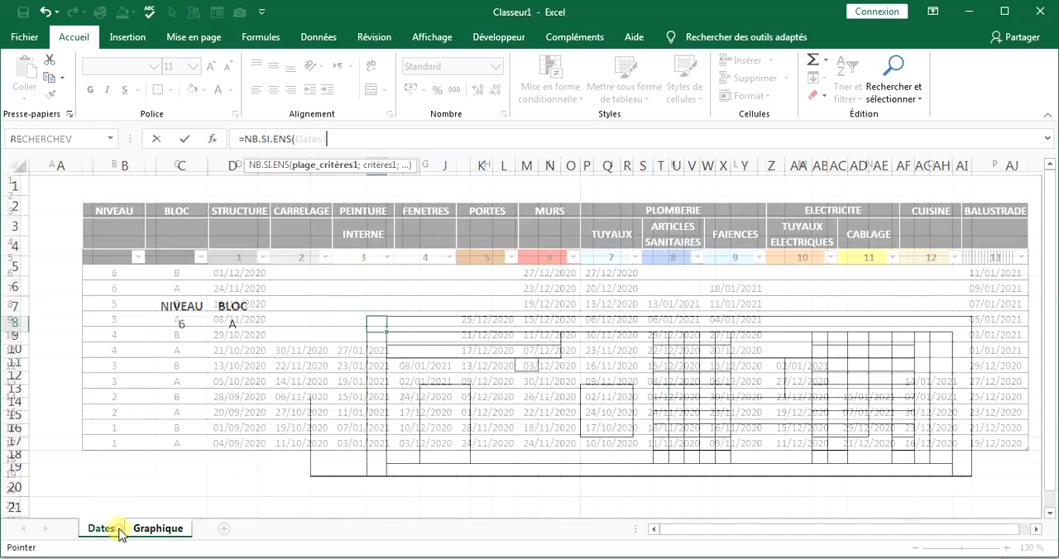
left_click(244, 248)
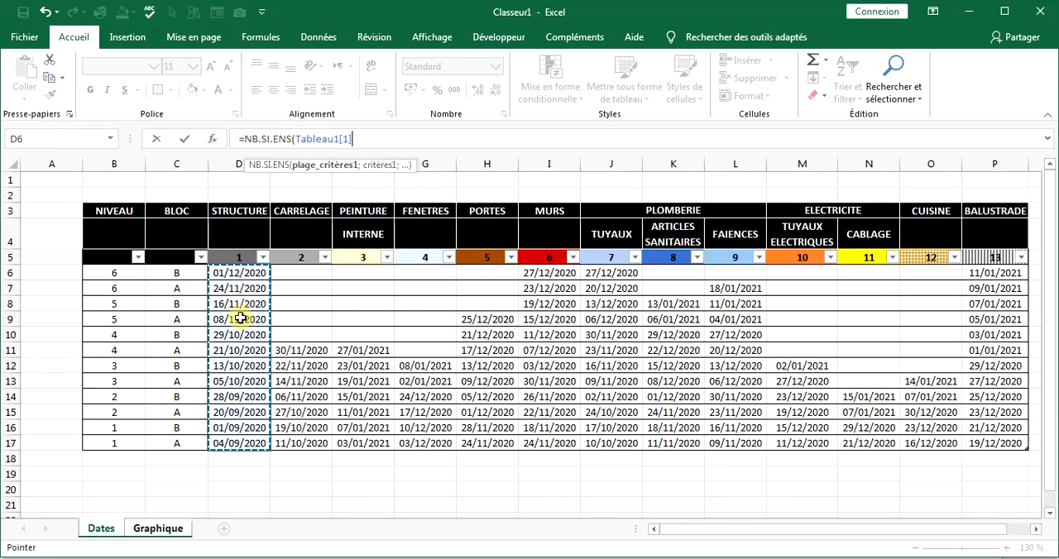
type(";")
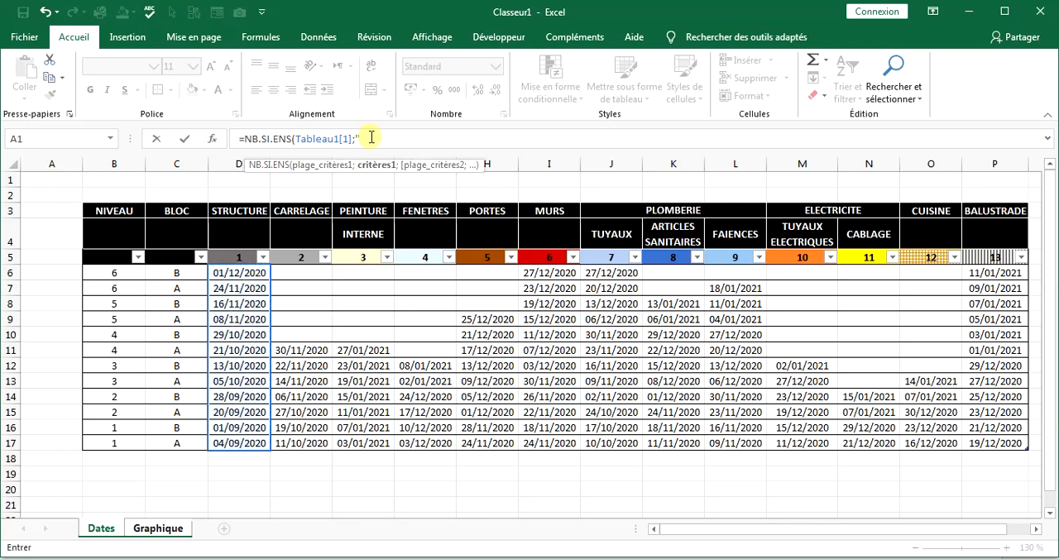
key("alt")
key("Escape")
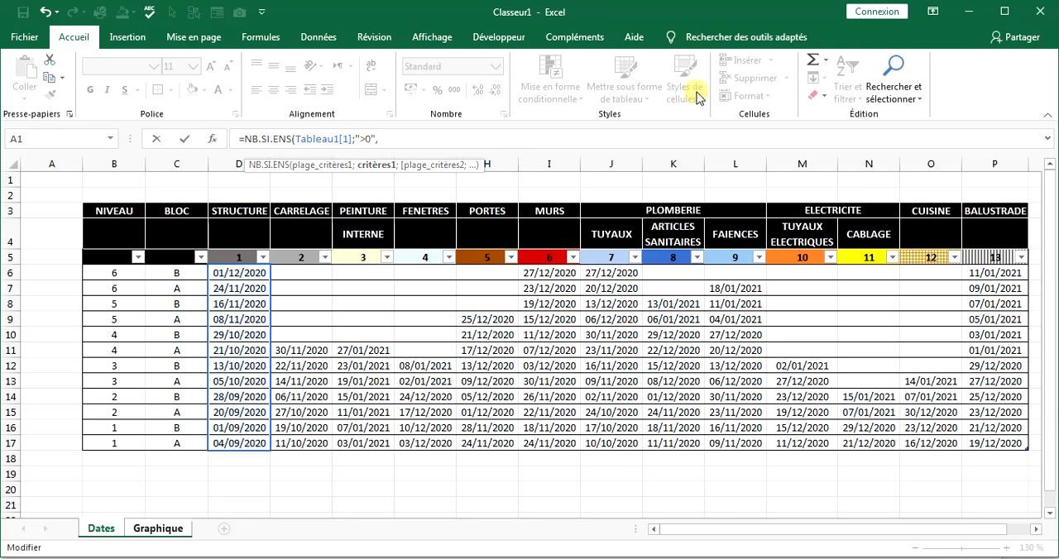
Add Tableau1[NIVEAU] from Dates as the second criteria range, with Graphique cell $C$8 as its criterion.
type(";")
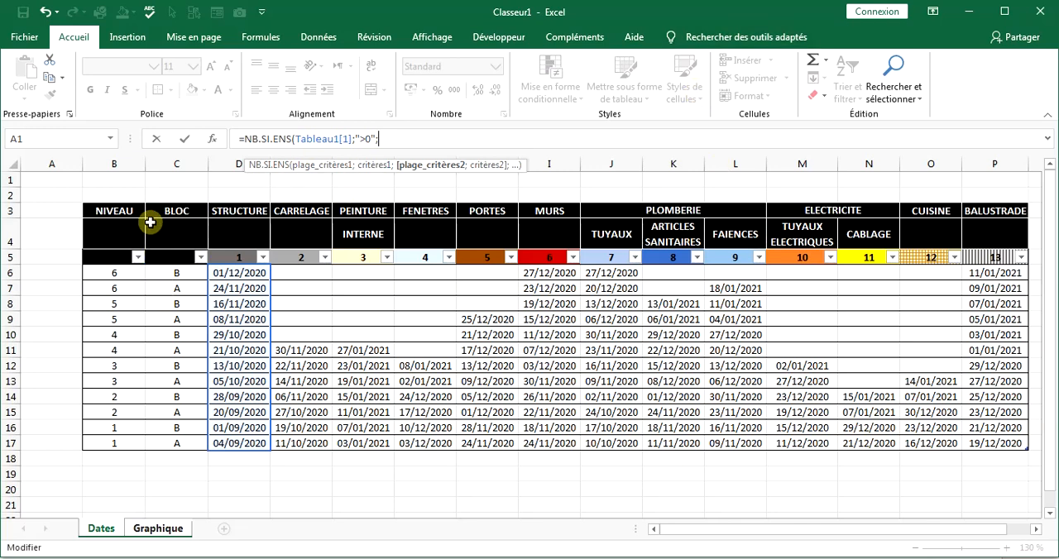
left_click(118, 249)
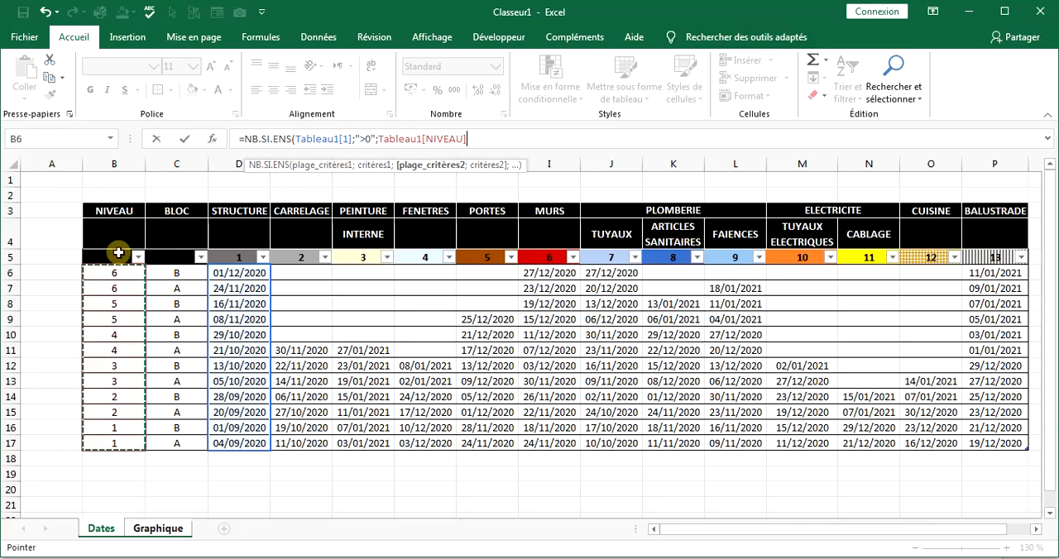
type(";Dates!")
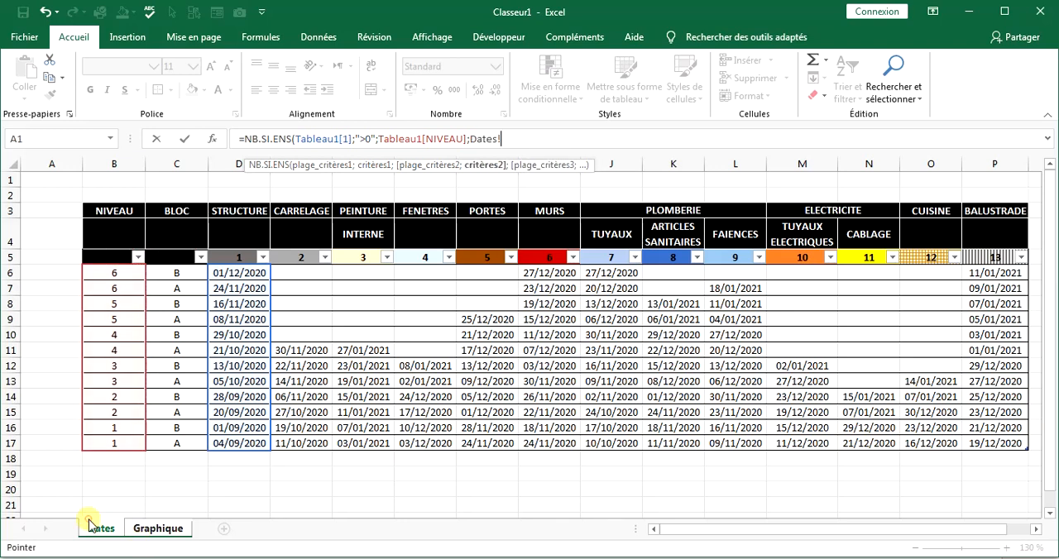
left_click(154, 529)
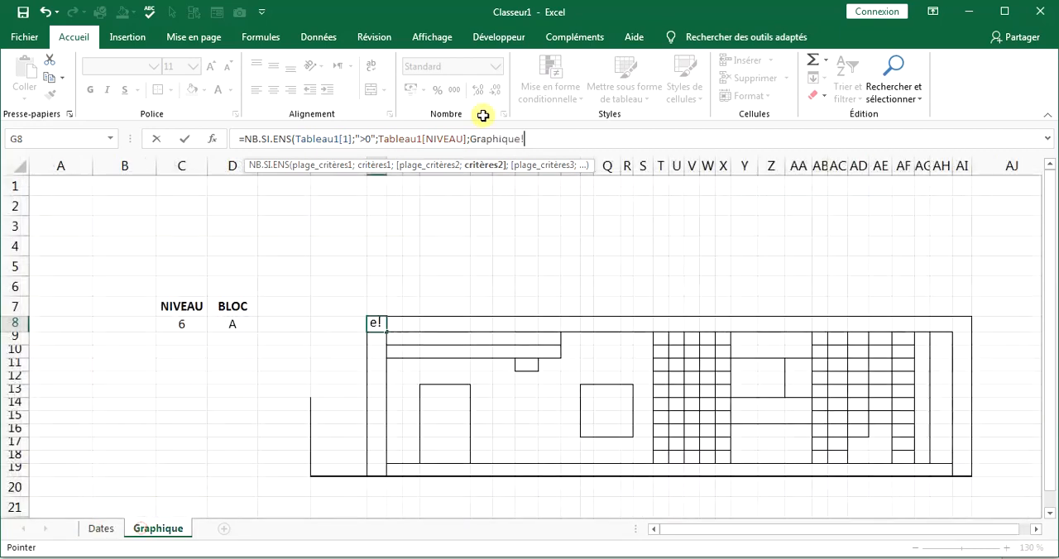
left_click(183, 326)
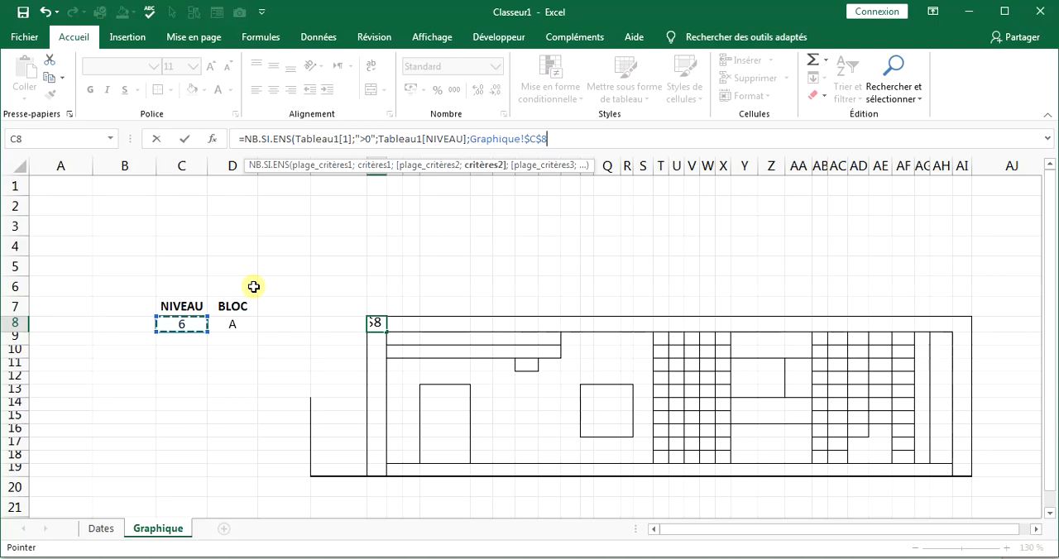
Add Tableau1[BLOC] as the third criteria range with Graphique cell $D$8 as its criterion, and complete the formula in G8.
type(";")
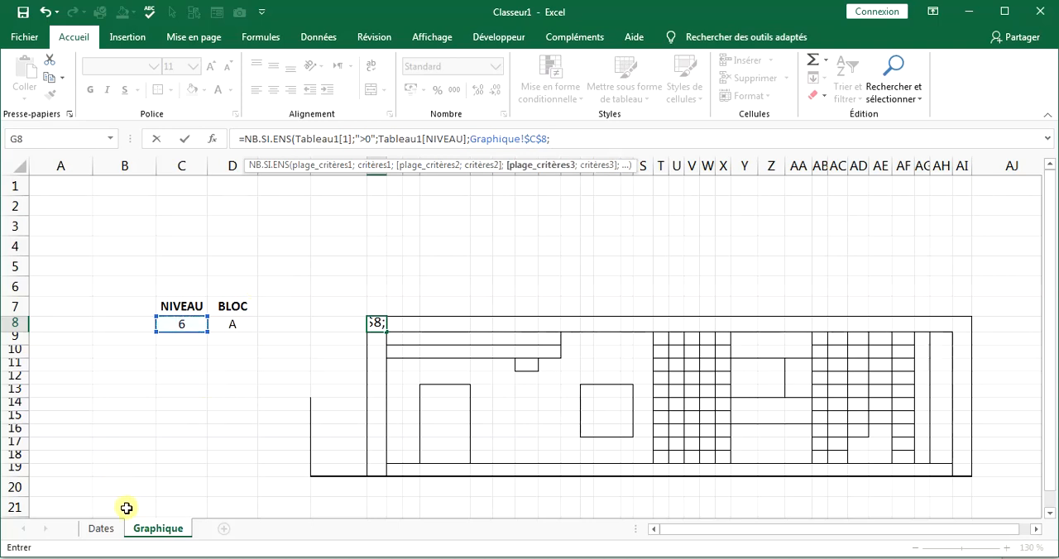
left_click(104, 531)
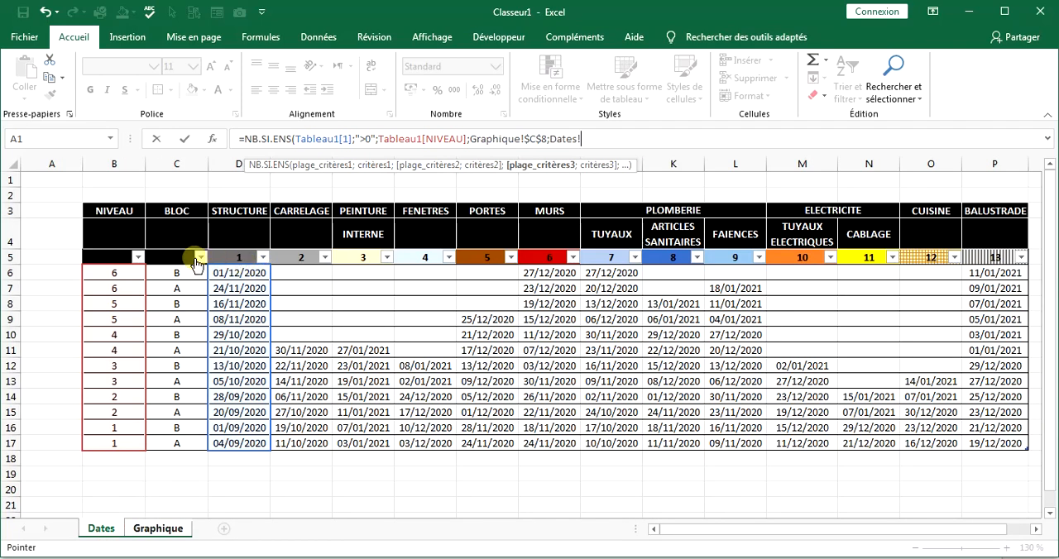
left_click(163, 250)
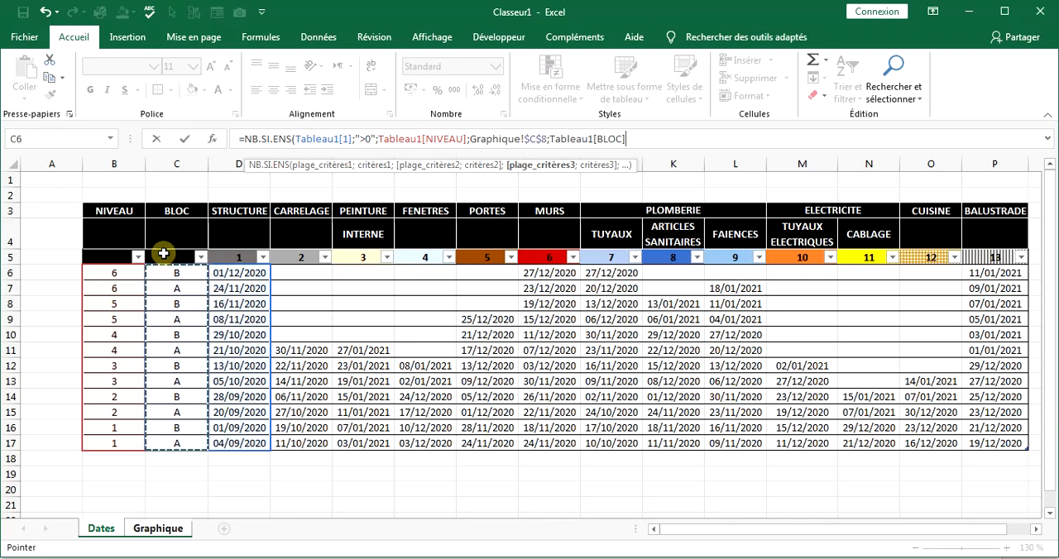
type(";")
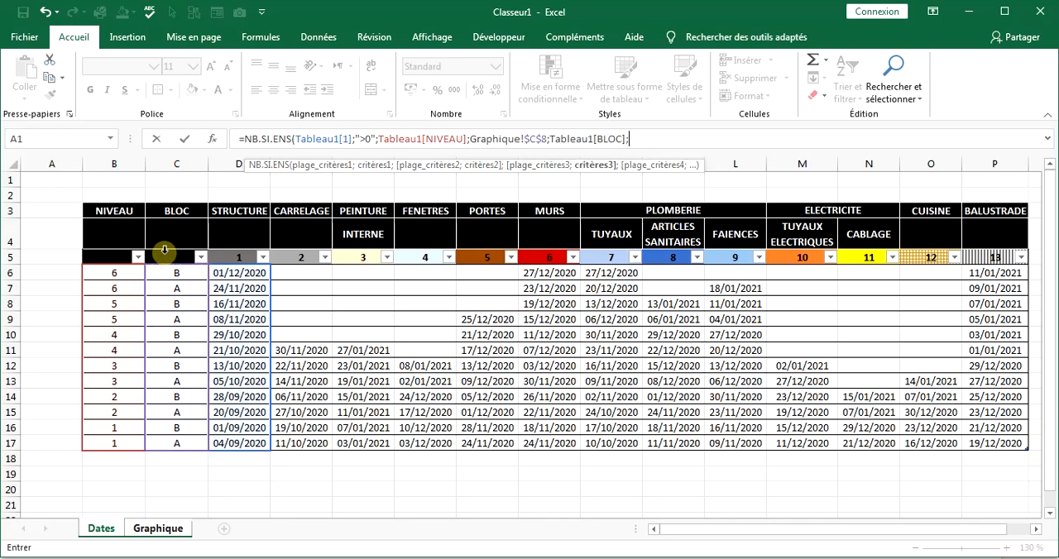
left_click(165, 529)
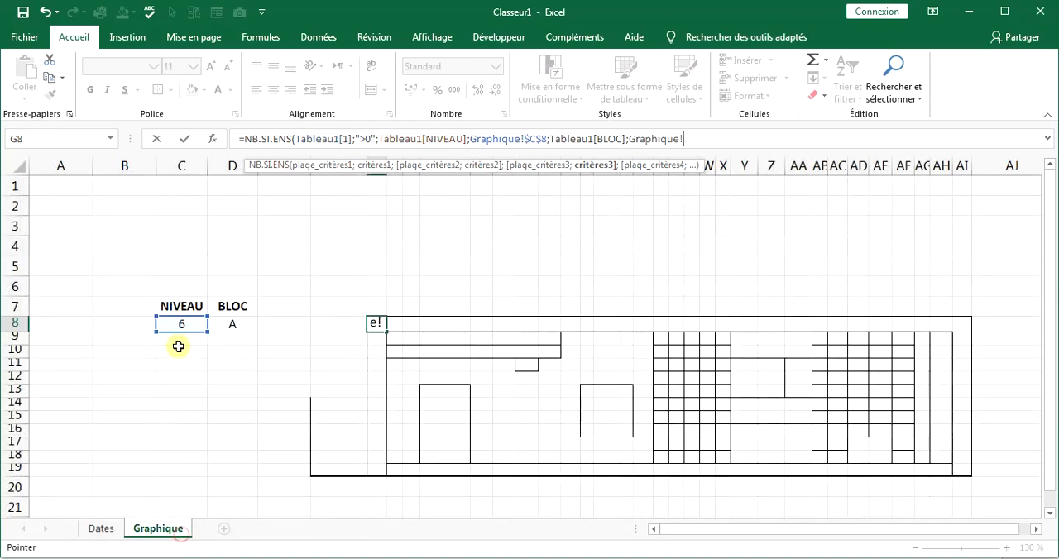
left_click(242, 324)
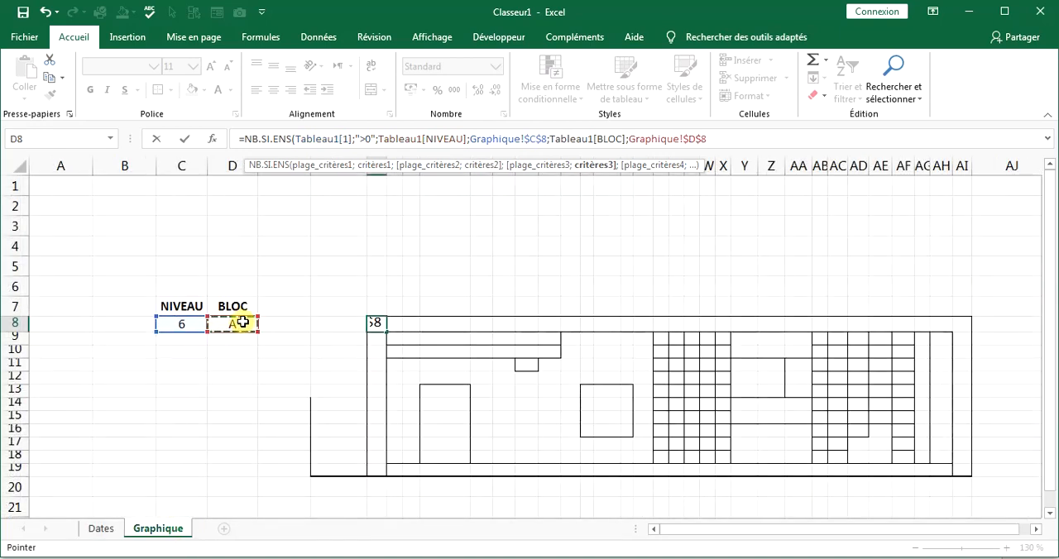
type(")")
key("Return")
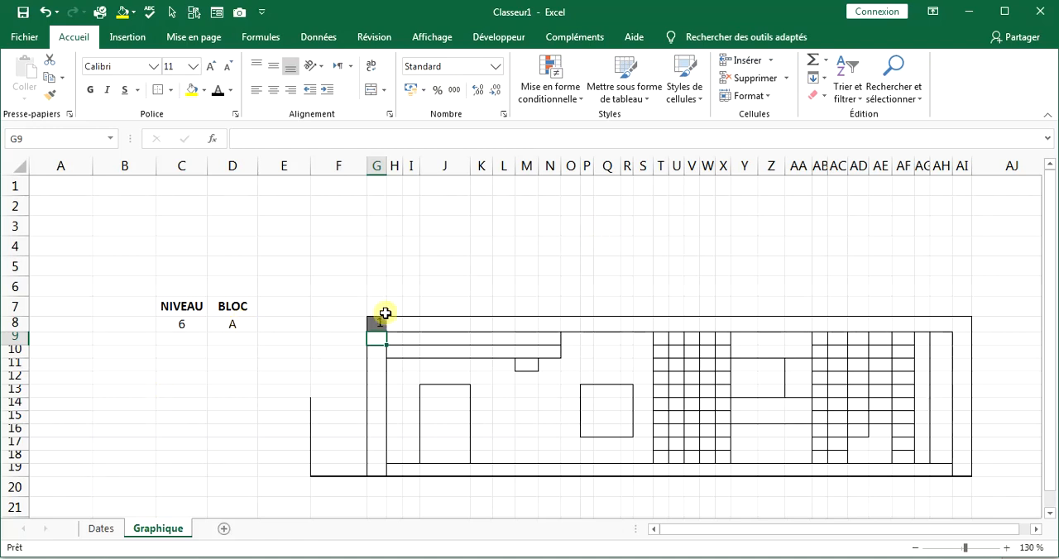
Copy the G8 formula and paste only the formula into H8:AI8, G9:G19 and AI9:AI19 of the building outline.
left_click(376, 326)
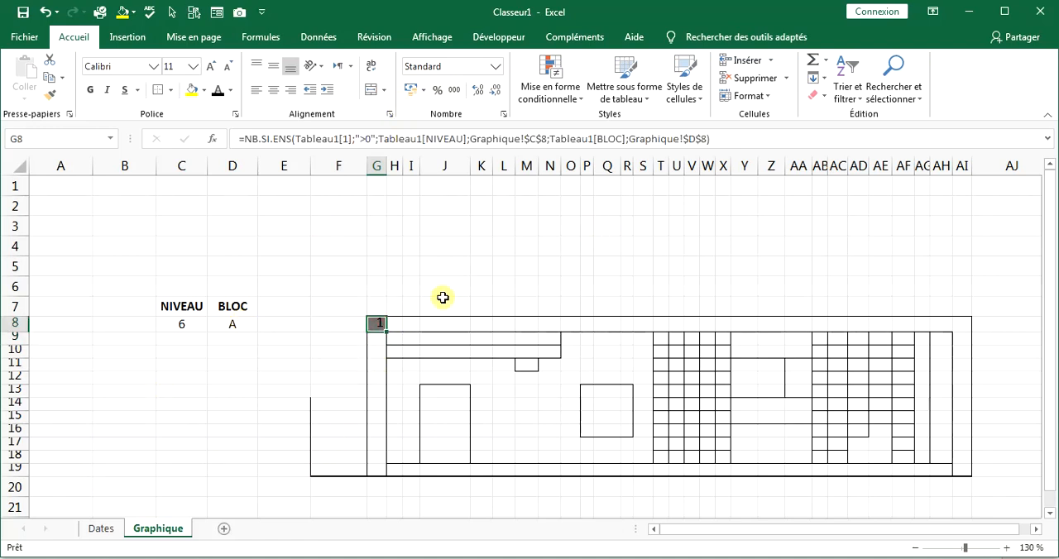
right_click(371, 323)
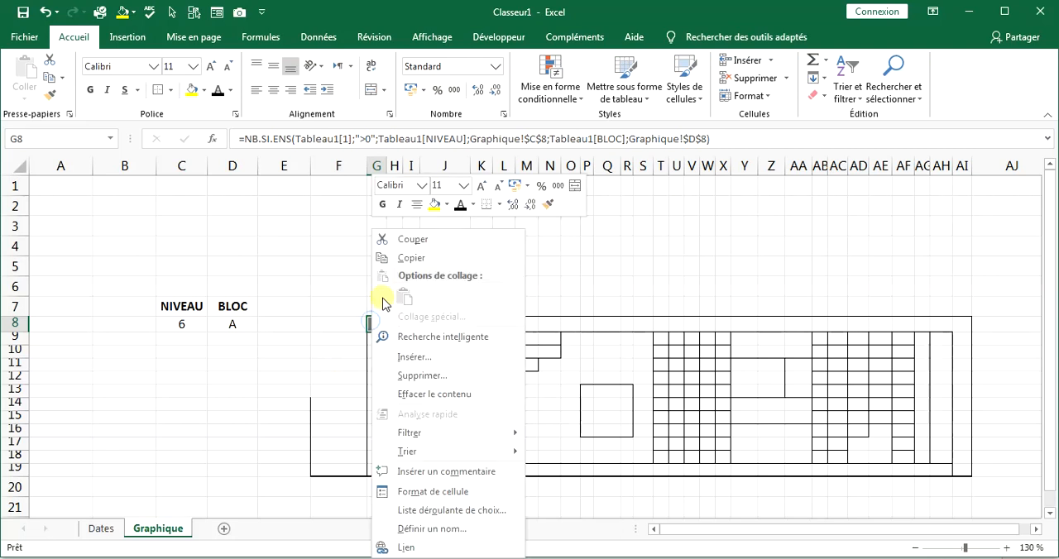
left_click(387, 259)
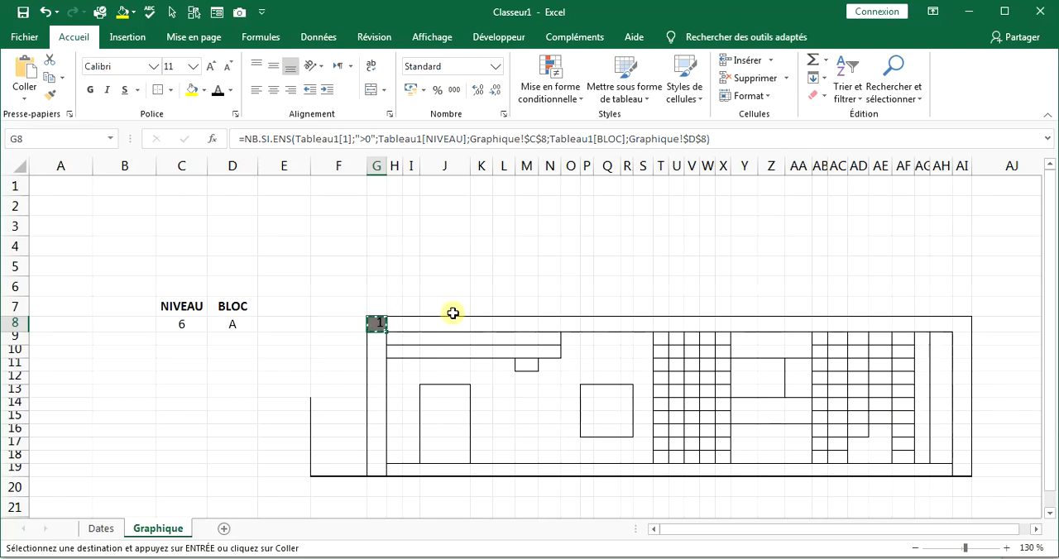
left_click(390, 319)
left_click_drag(389, 318, 962, 327)
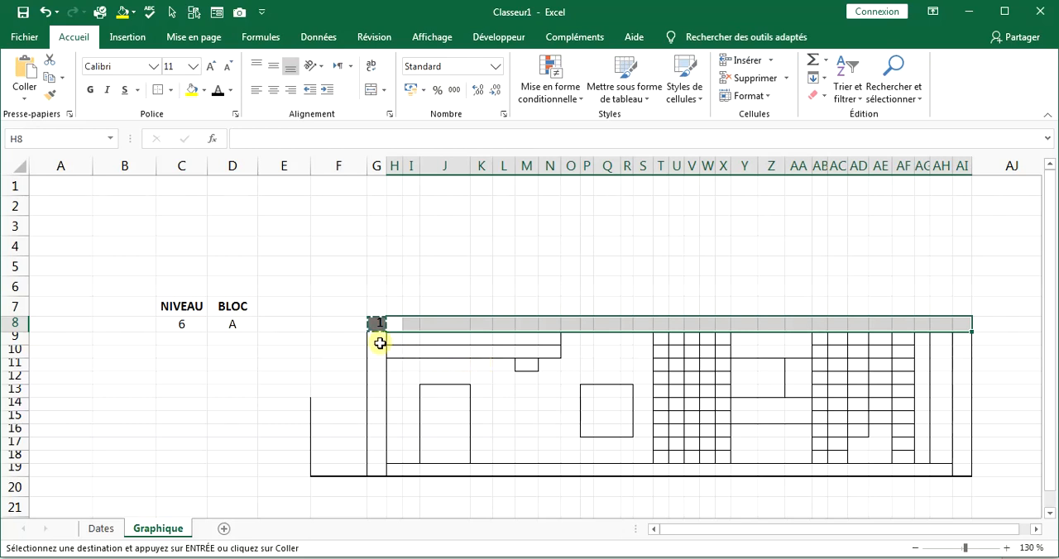
left_click_drag(380, 343, 378, 468)
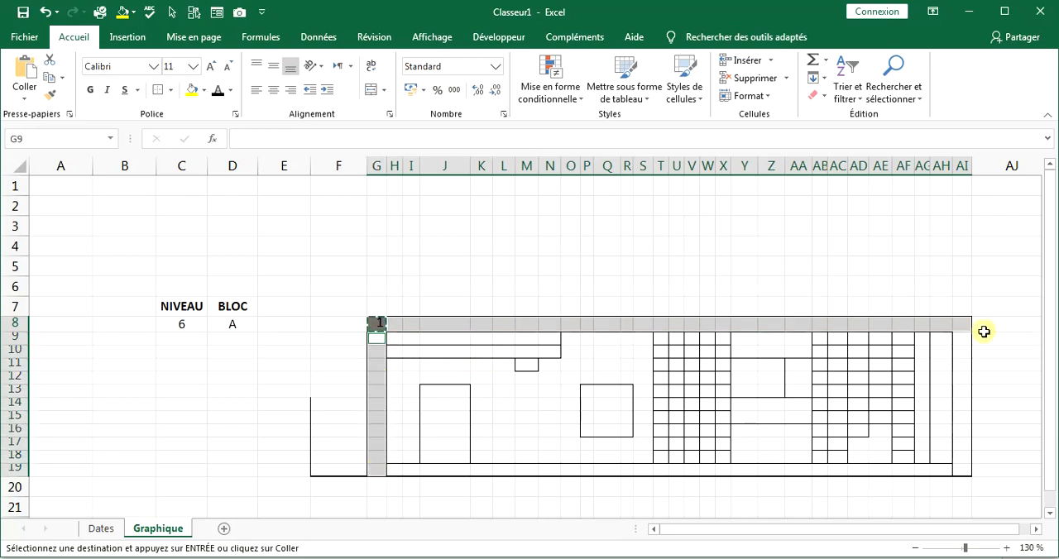
left_click_drag(965, 338, 960, 469)
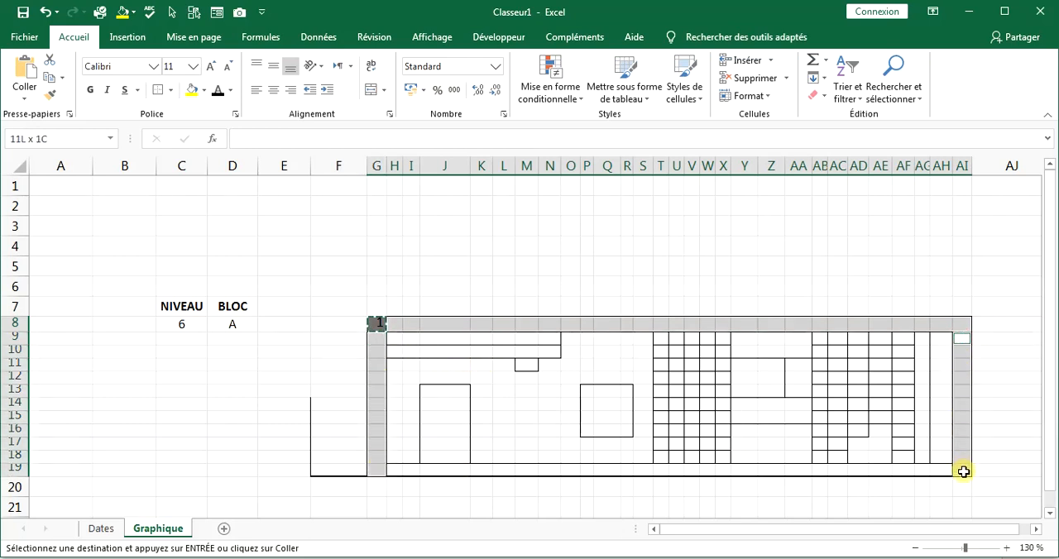
right_click(438, 323)
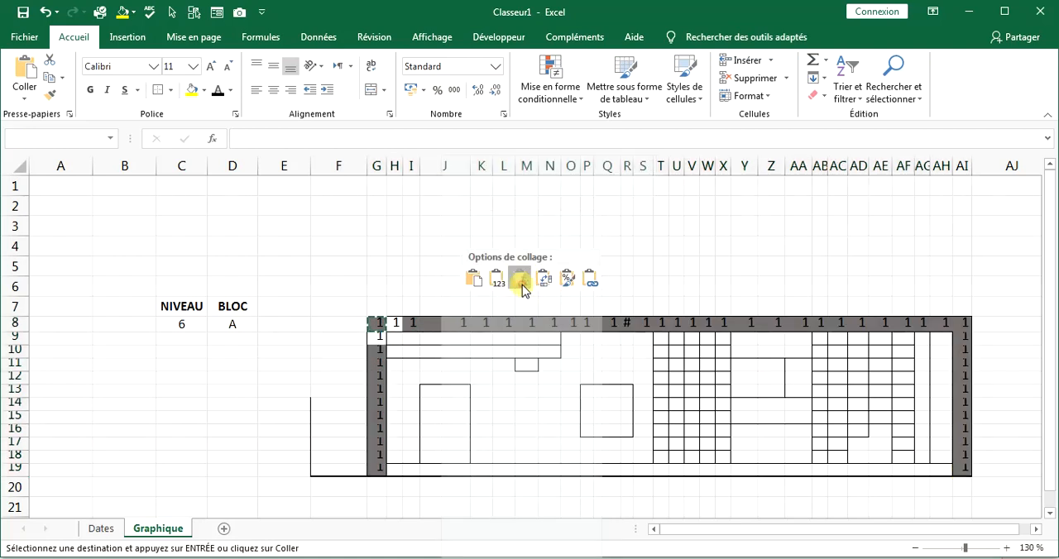
left_click(523, 281)
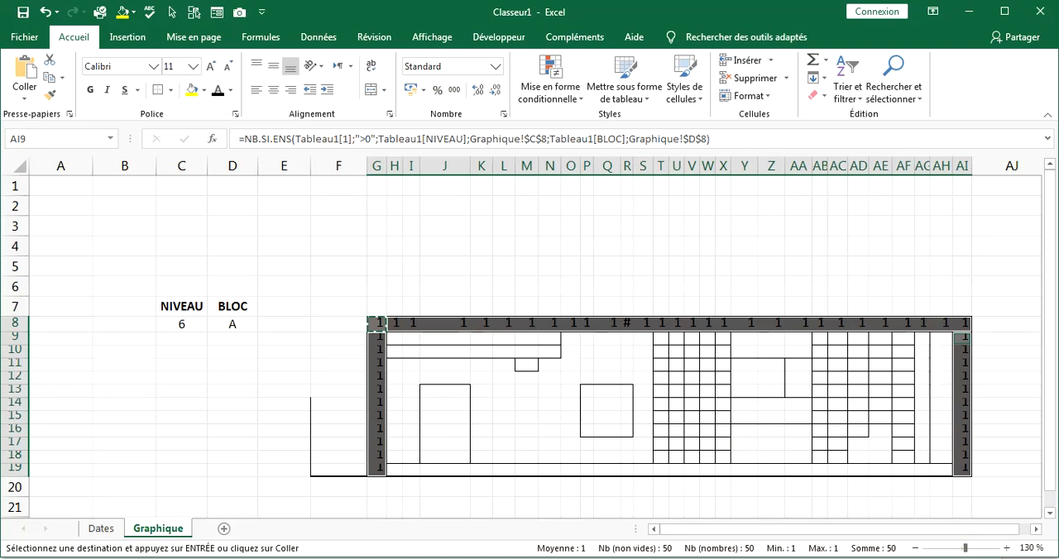
Copy the structure formula from G8 and paste only the formula into J13, the top cell of the door.
left_click(383, 338)
right_click(381, 328)
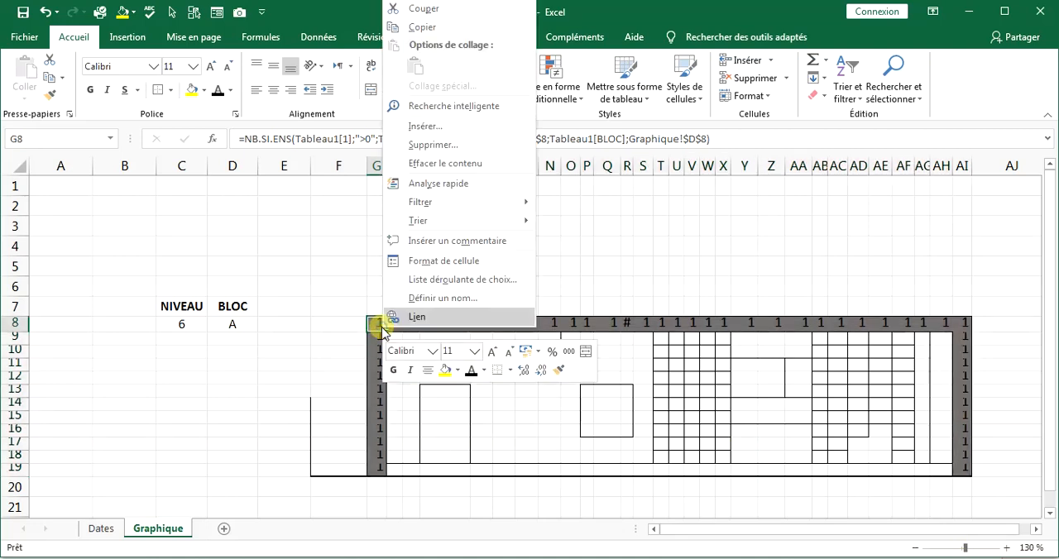
left_click(403, 27)
right_click(437, 389)
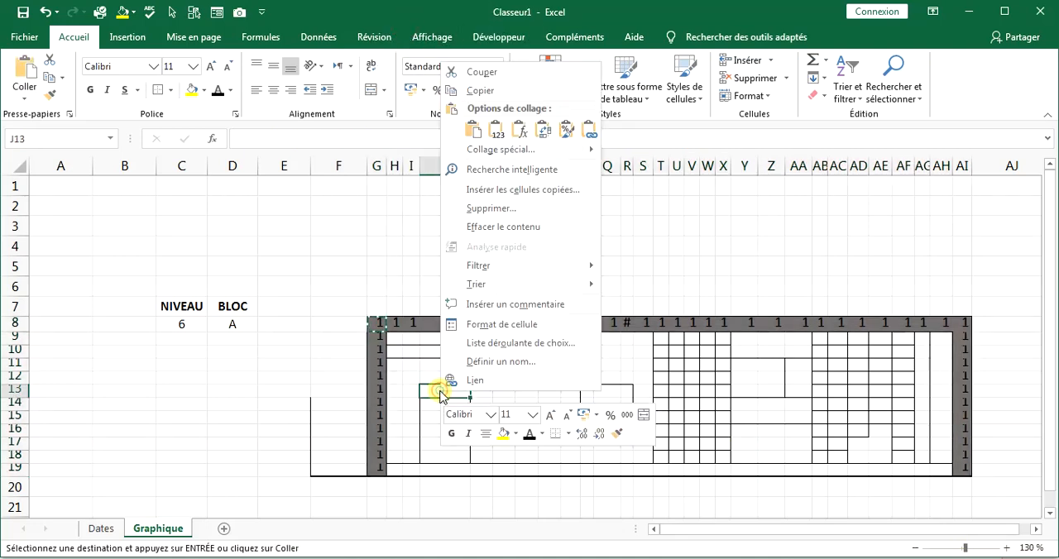
left_click(513, 130)
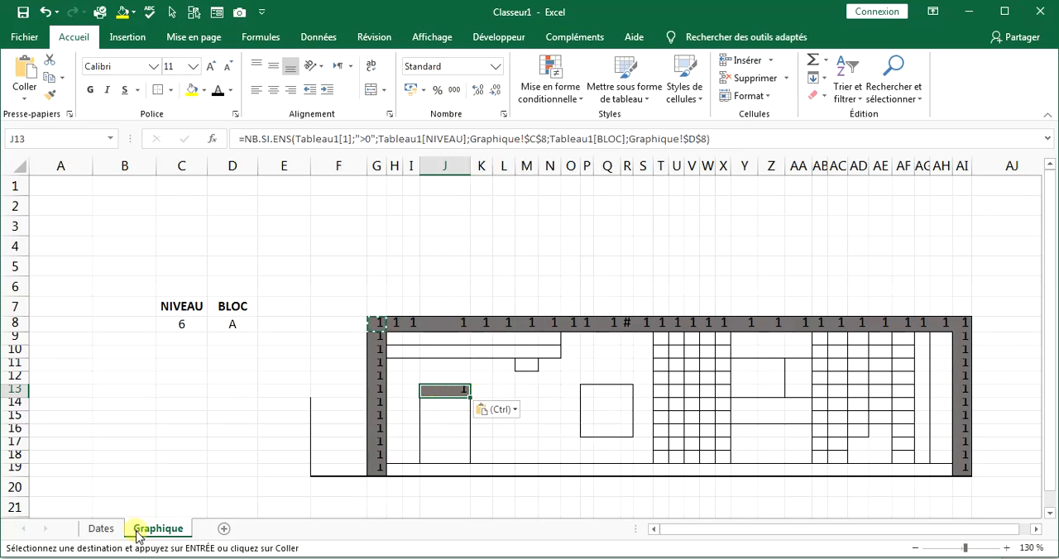
Look up the PORTES column number in Dates and change the first criteria range in J13 to Tableau1[5].
left_click(103, 530)
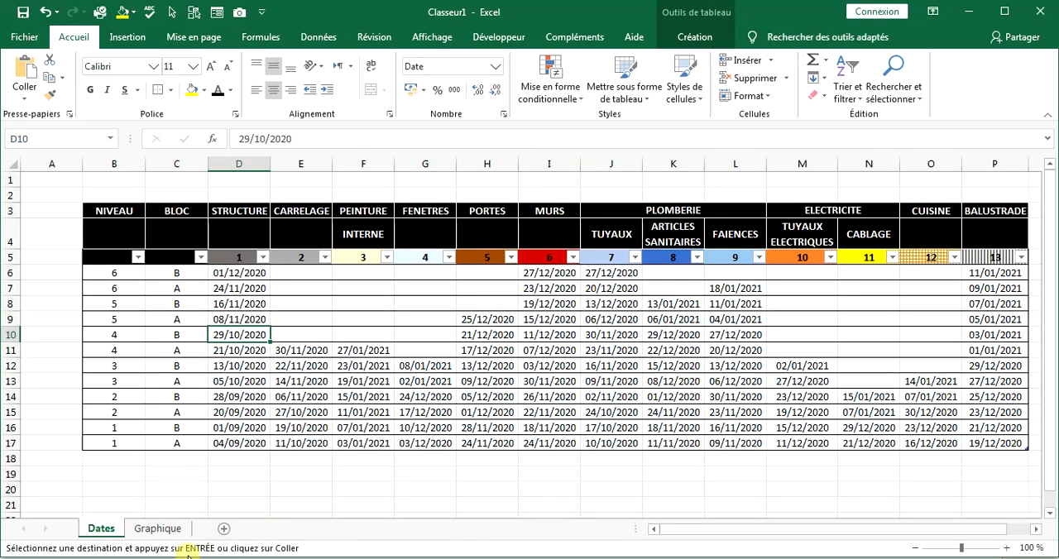
left_click(145, 533)
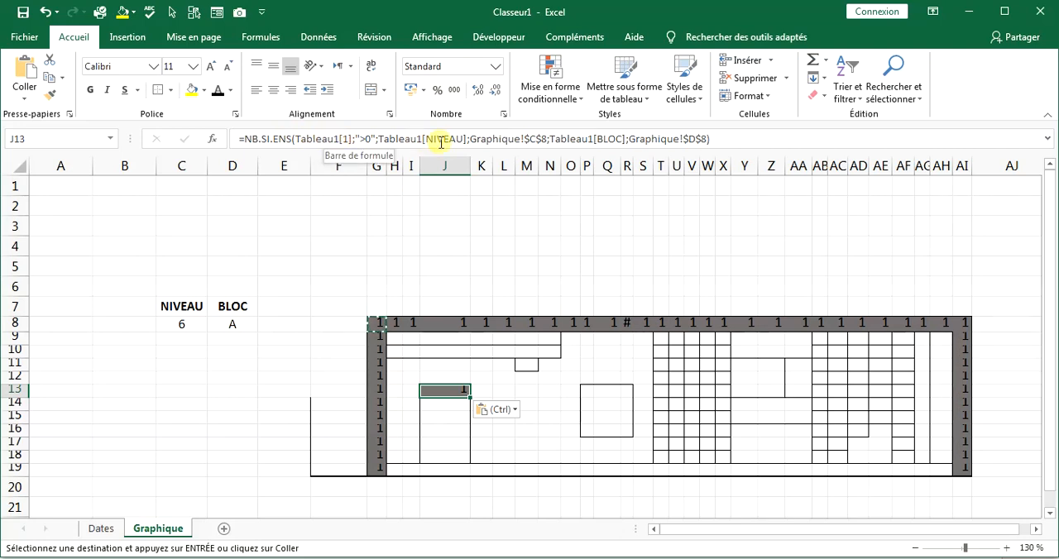
left_click(331, 139)
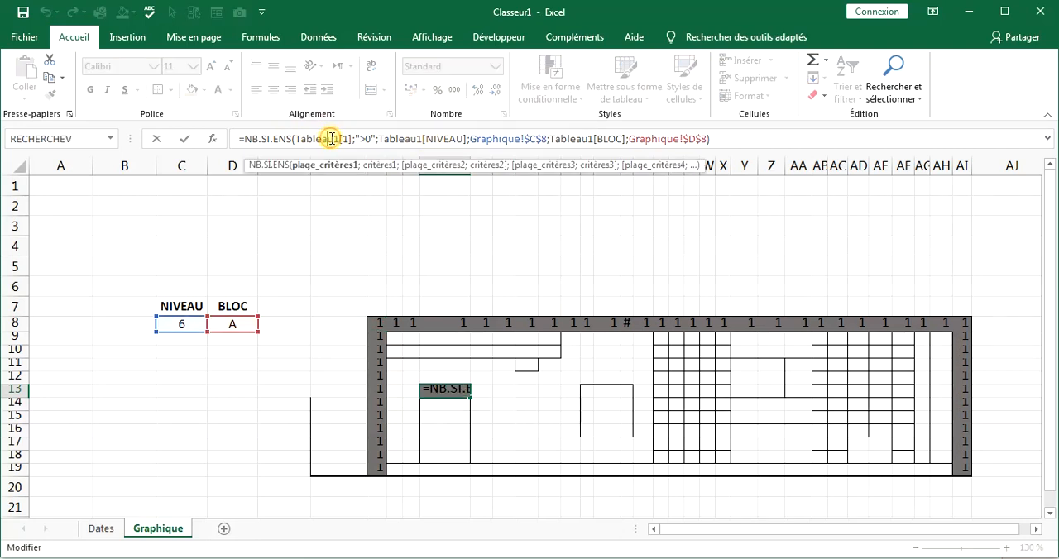
key("End")
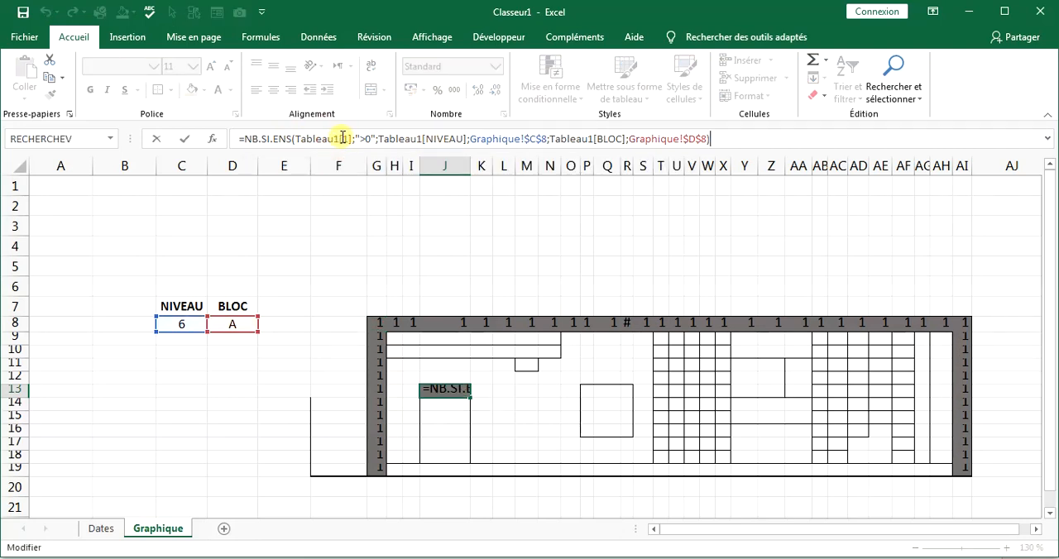
left_click(342, 138)
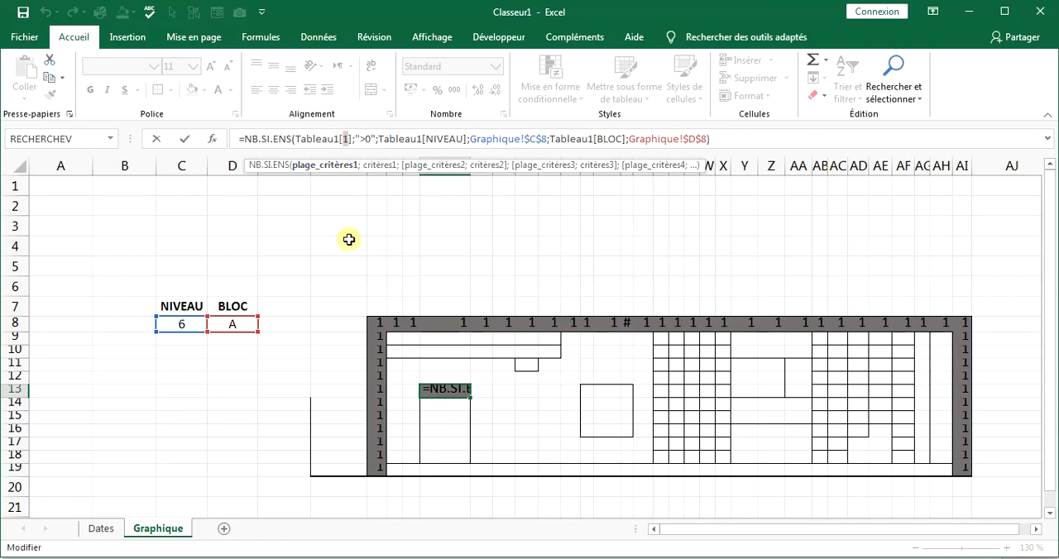
type("5")
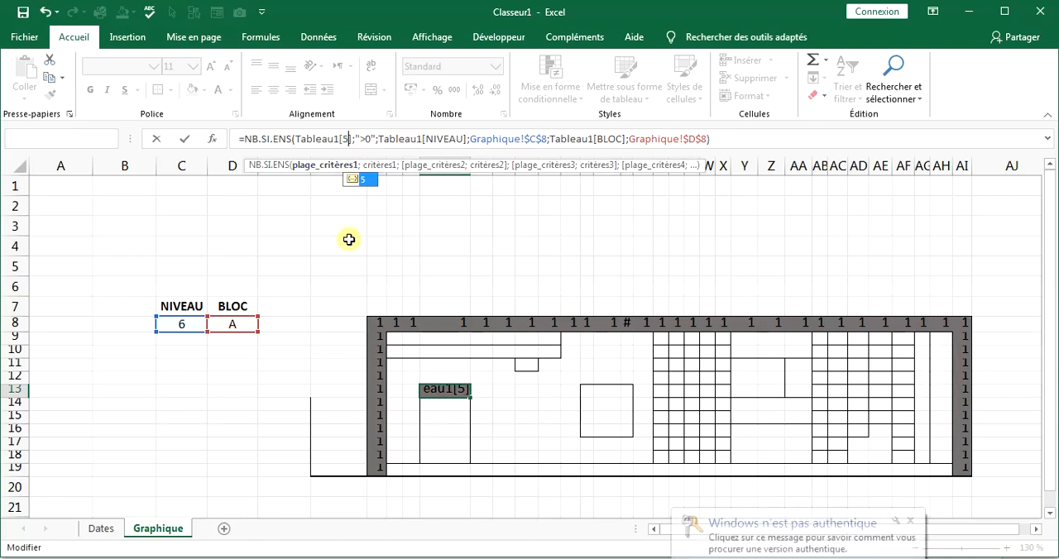
key("Return")
left_click(454, 387)
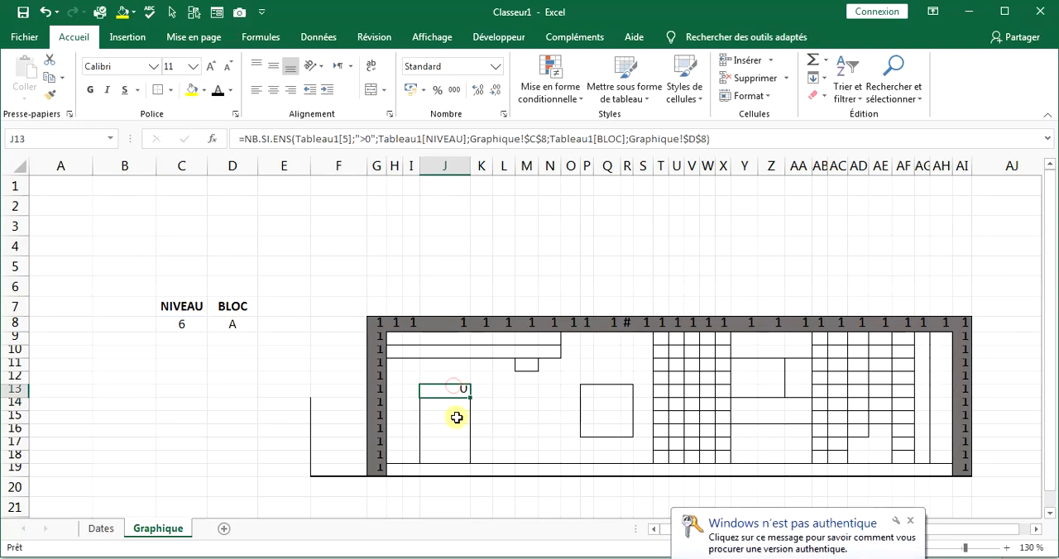
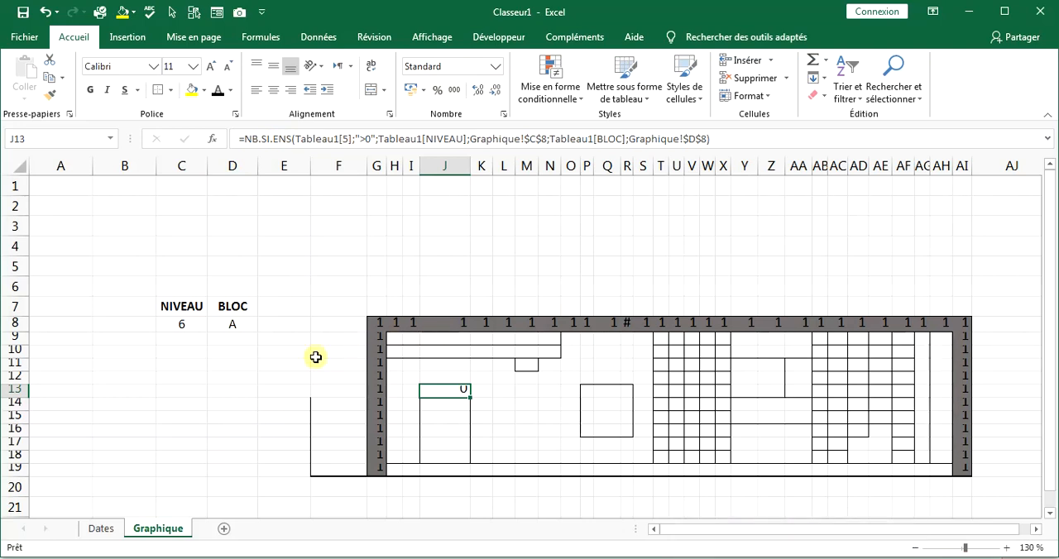
In the PORTES column of Dates, fill H6:H8 upward from H9 with dates 22/12/2020 to 24/12/2020, and return to Graphique.
left_click(99, 528)
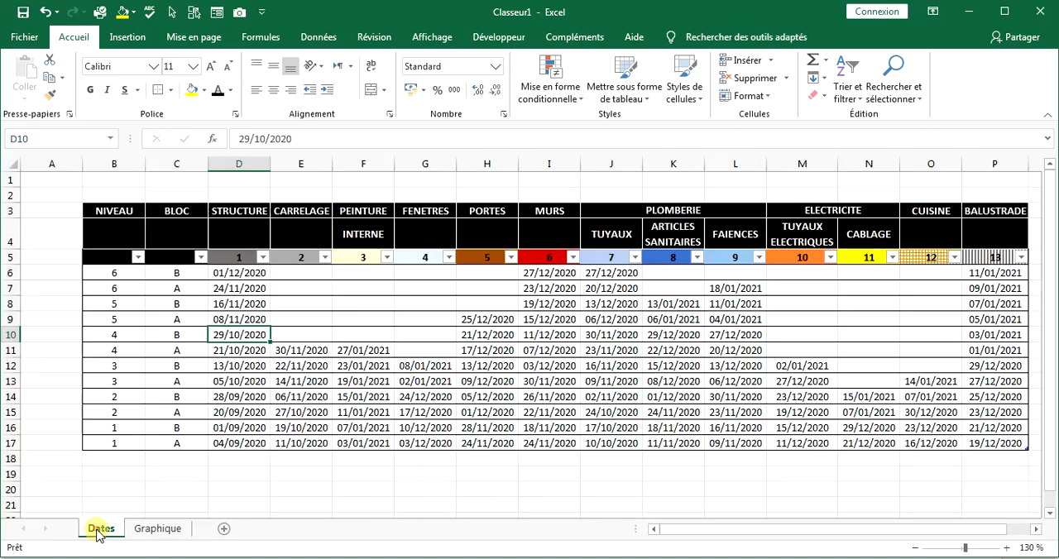
left_click(484, 320)
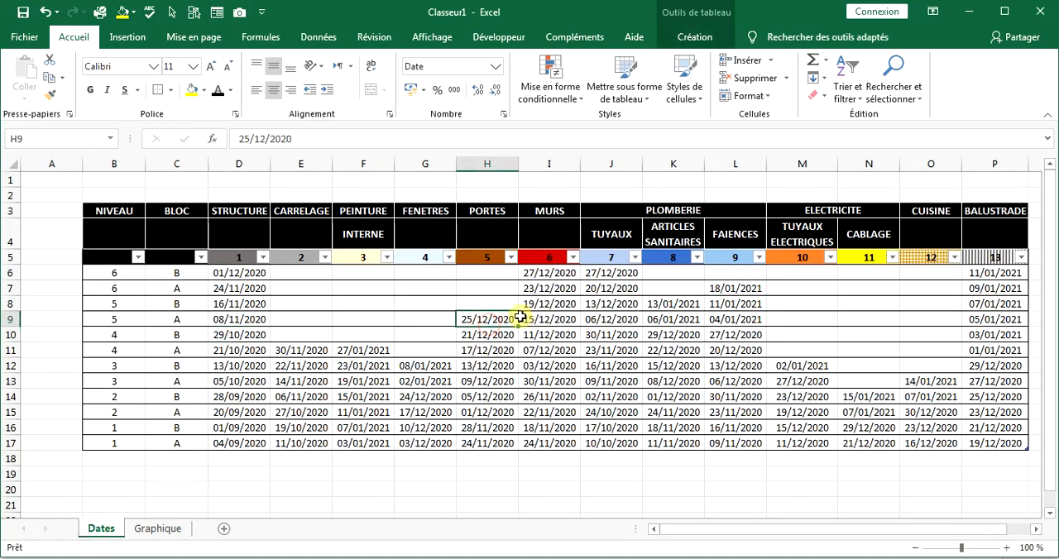
left_click_drag(517, 326, 504, 272)
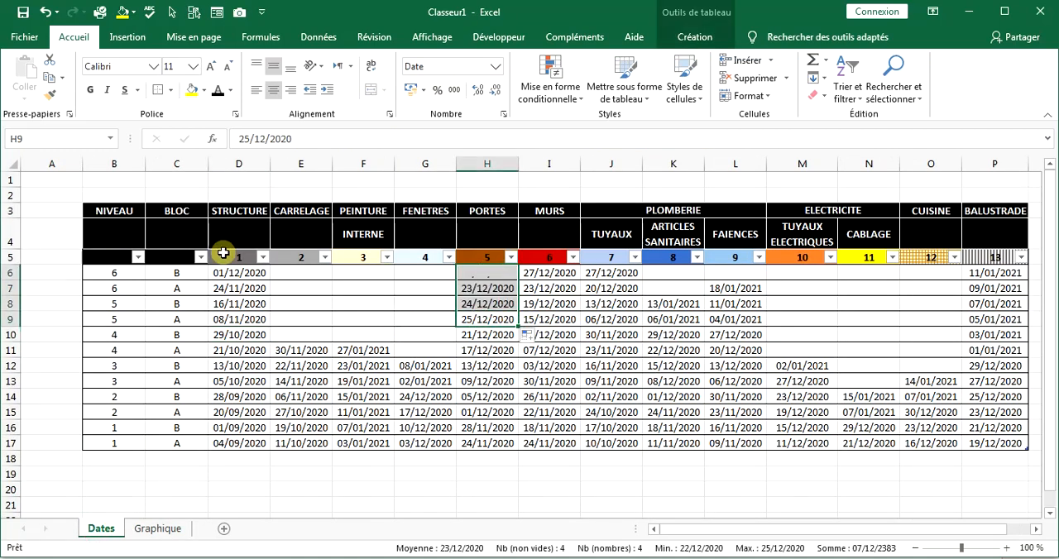
left_click(149, 529)
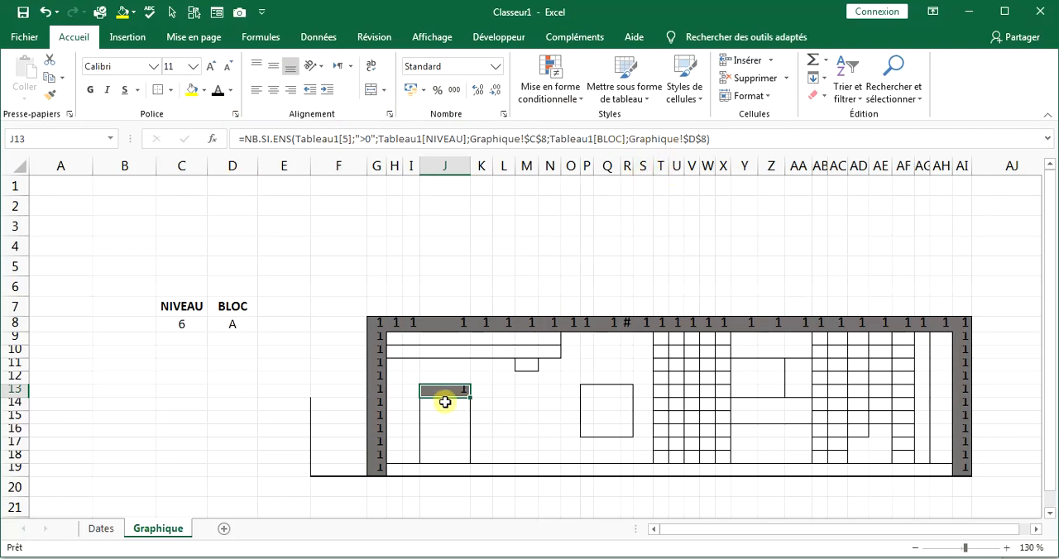
Multiply the NB.SI.ENS formula in J13, the top cell of the door, by 5.
left_click(736, 136)
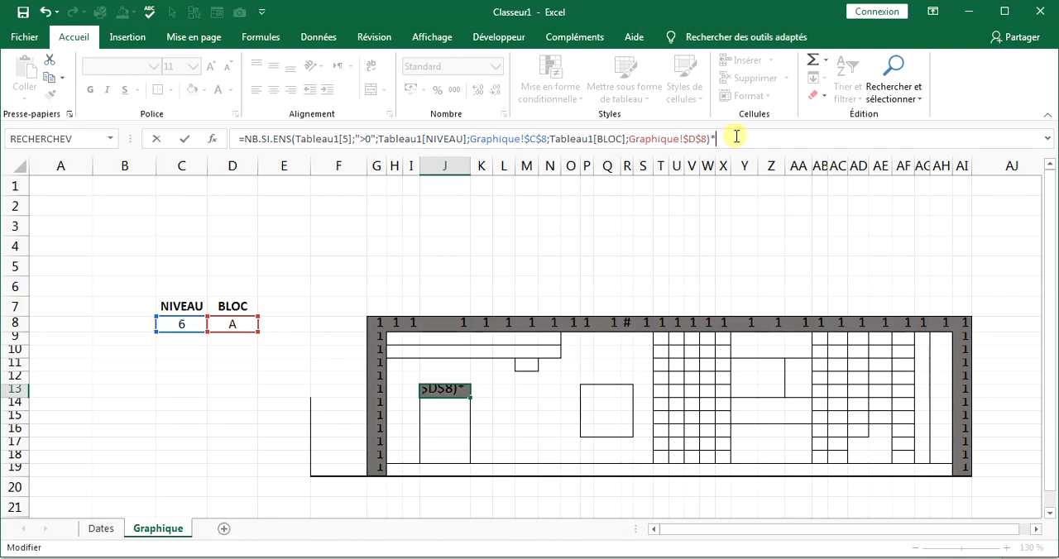
type("*5")
key("Return")
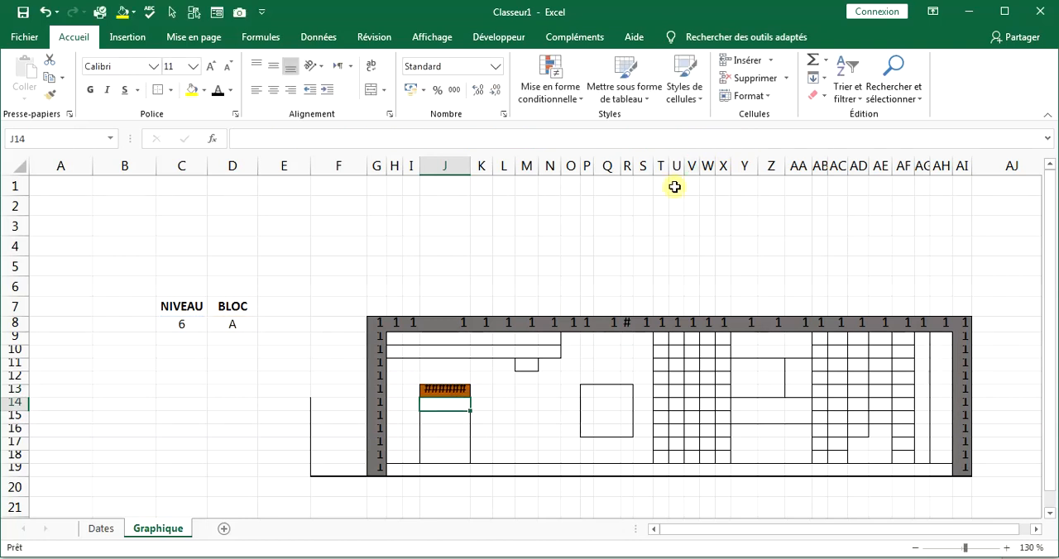
Copy the J13 door formula and paste only the formula into J14:J18, the rest of the door.
left_click(467, 388)
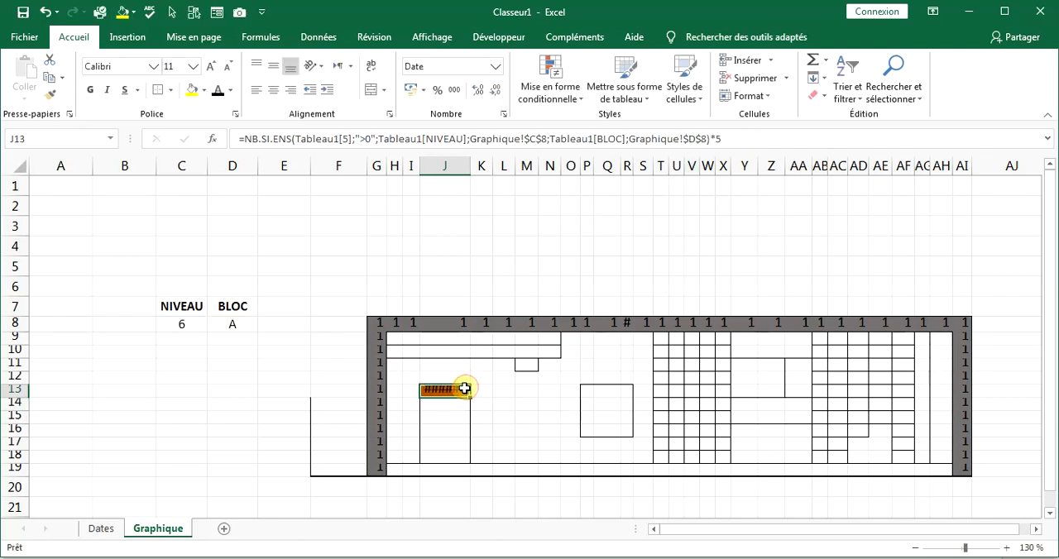
right_click(465, 388)
left_click(503, 87)
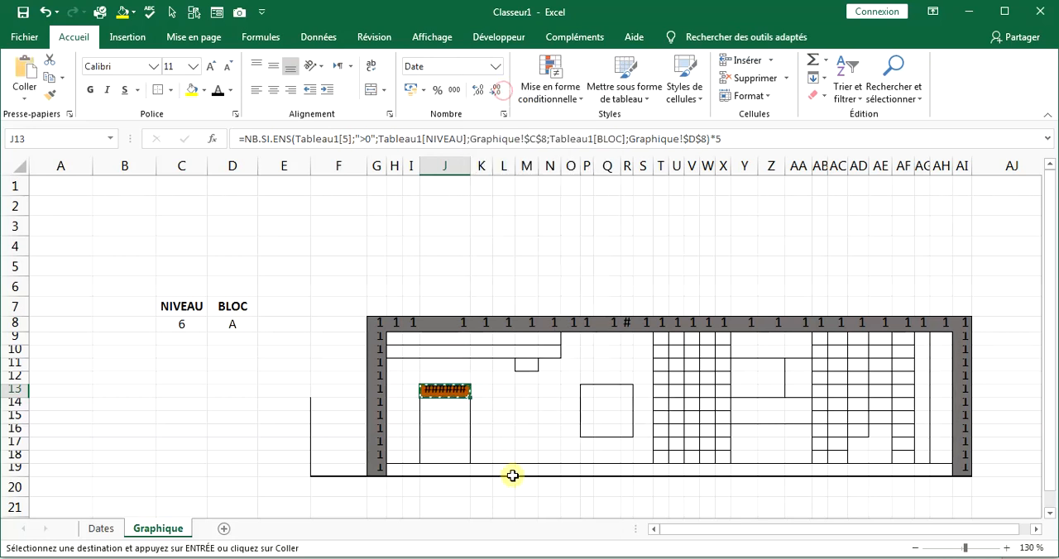
left_click_drag(438, 406, 443, 455)
right_click(444, 450)
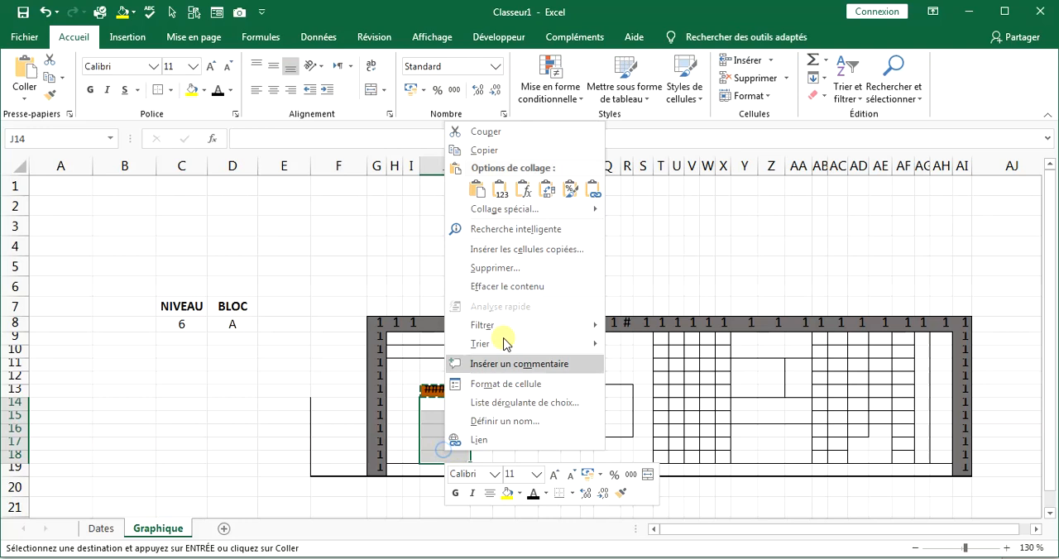
left_click(527, 190)
key("Right")
key("Right")
key("Right")
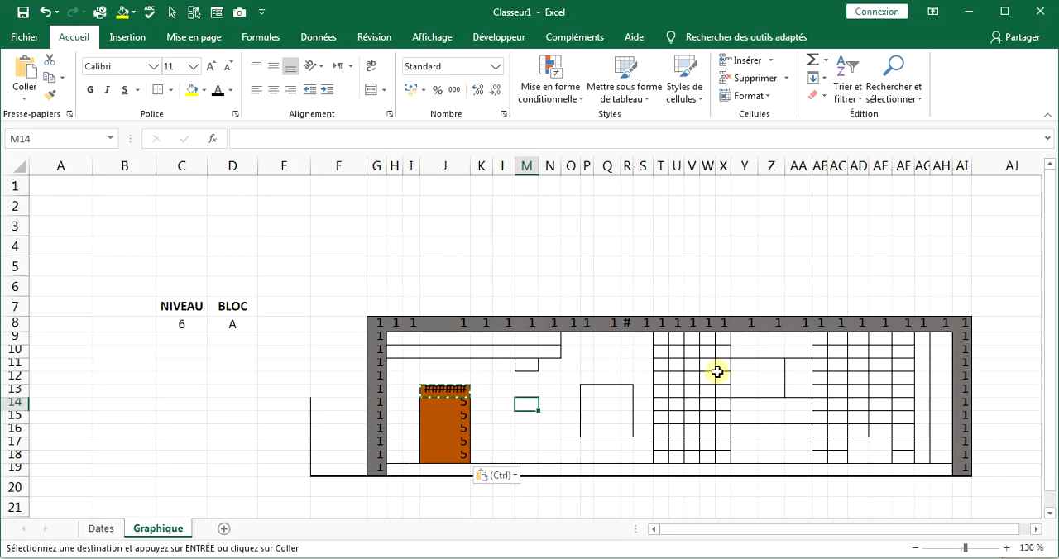
Paste only the copied door formula into H9, the first cell of the strip beneath the structure's top edge.
left_click(395, 341)
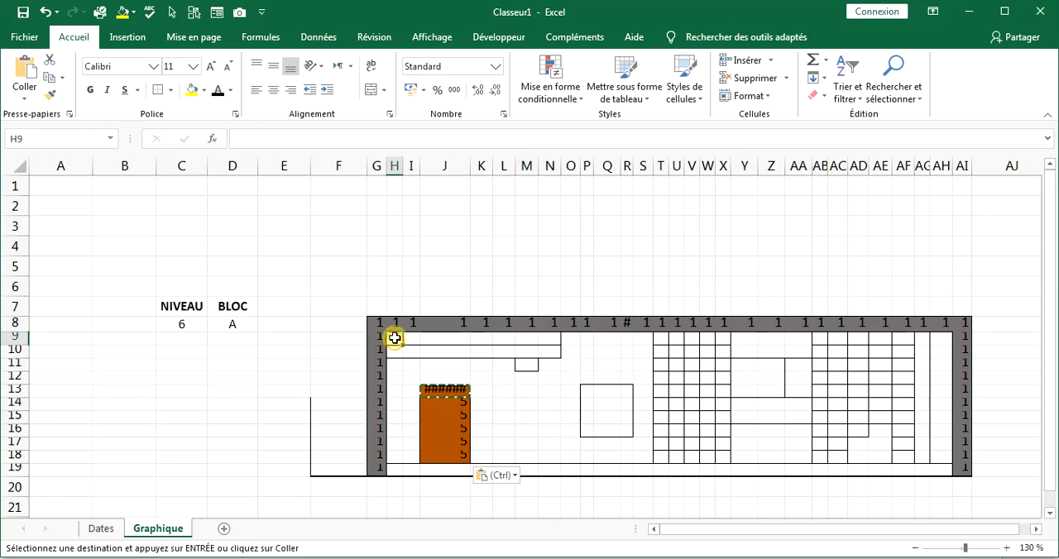
right_click(395, 338)
left_click(480, 80)
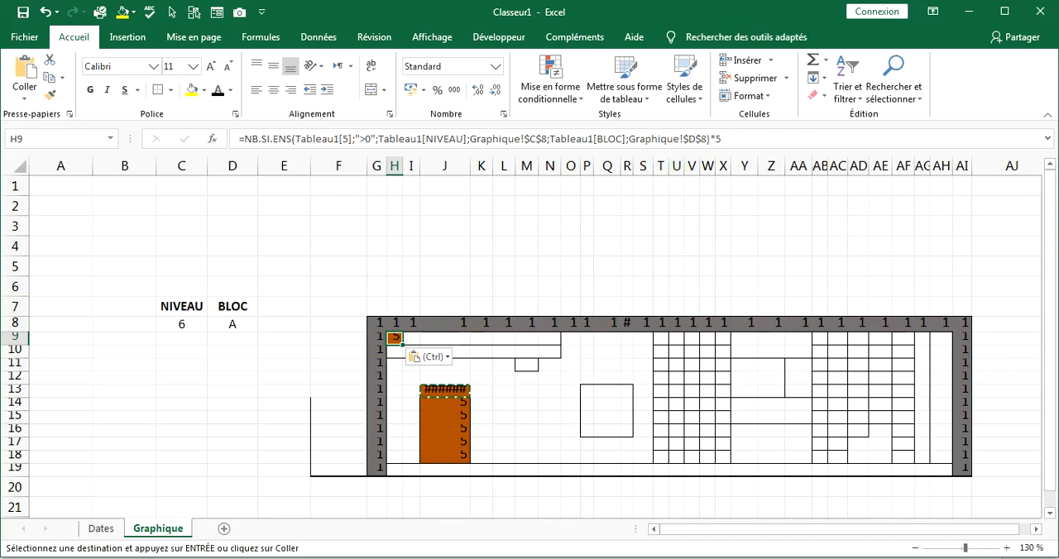
left_click(454, 558)
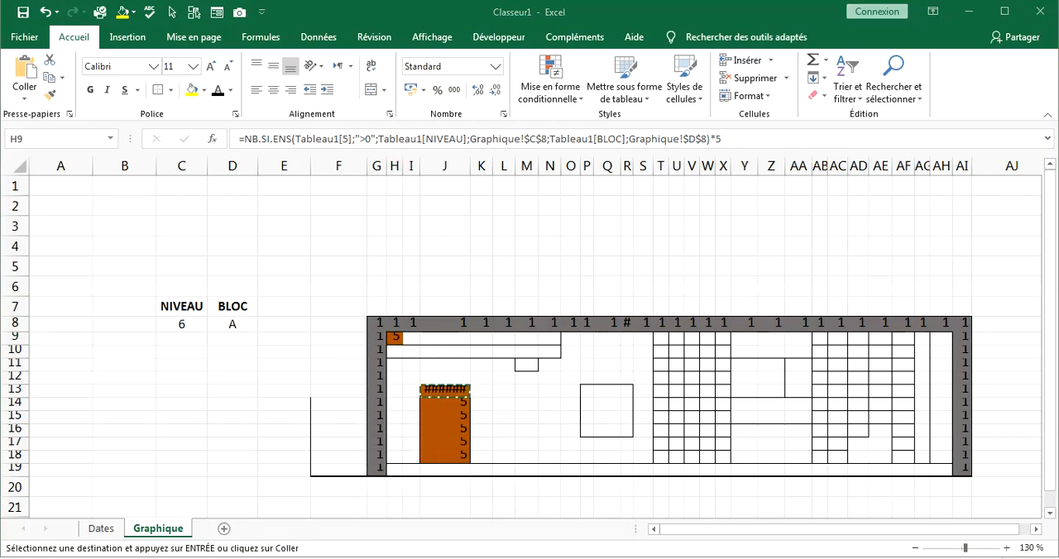
Look up the TUYAUX ELECTRIQUES column number in Dates, and change H9's first criteria range to Tableau1[10] and its multiplier to 10.
left_click(99, 531)
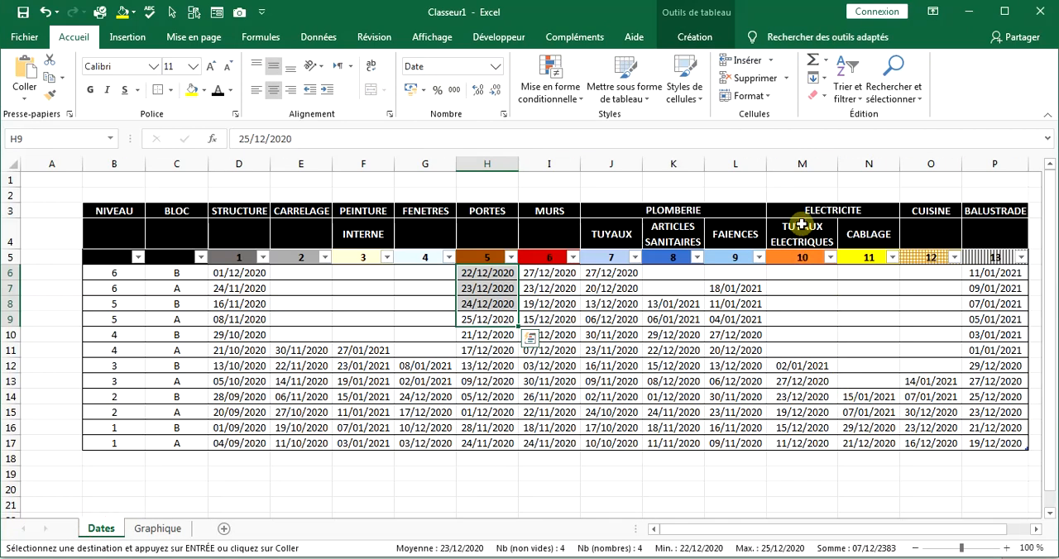
left_click(158, 532)
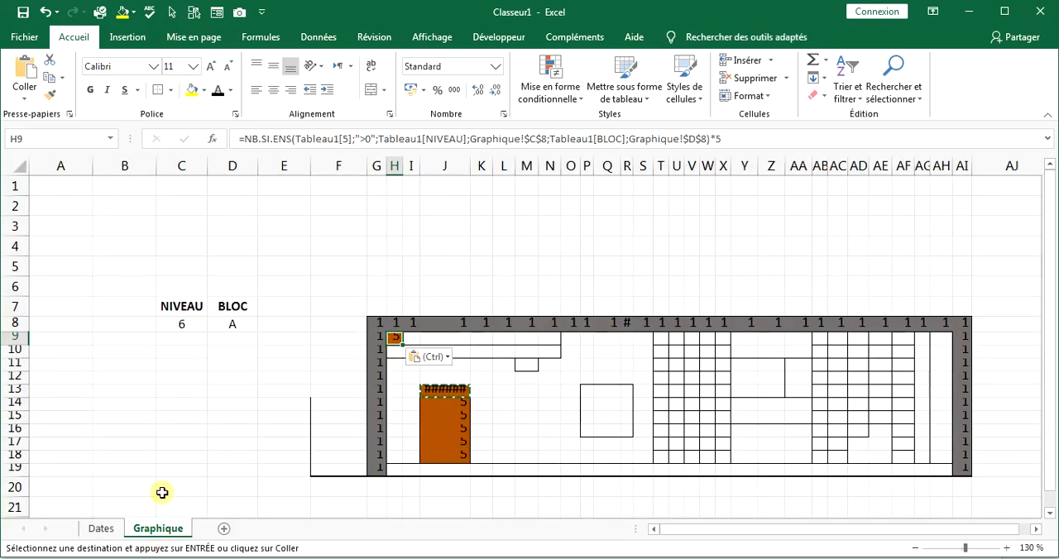
left_click(98, 530)
left_click(147, 531)
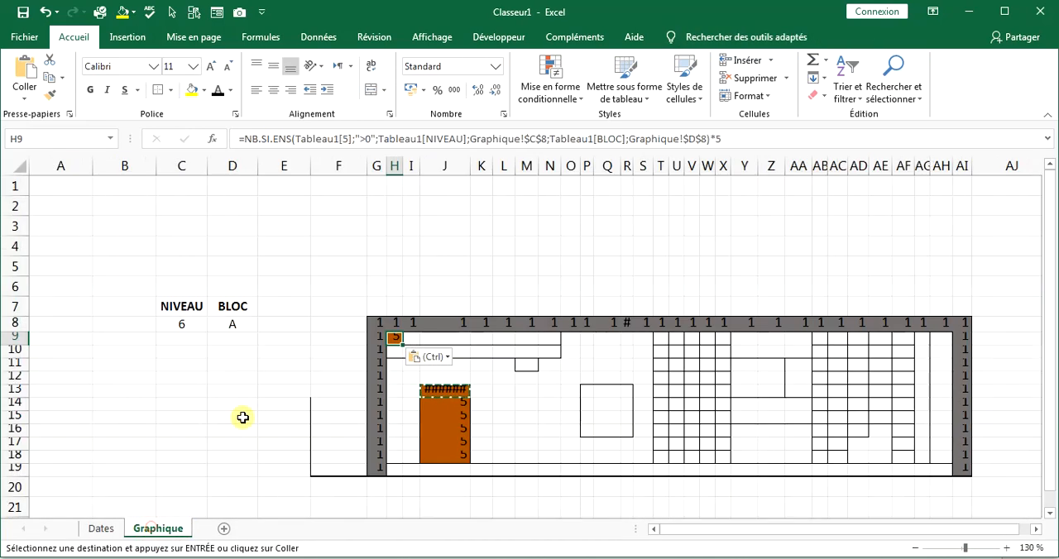
left_click(740, 144)
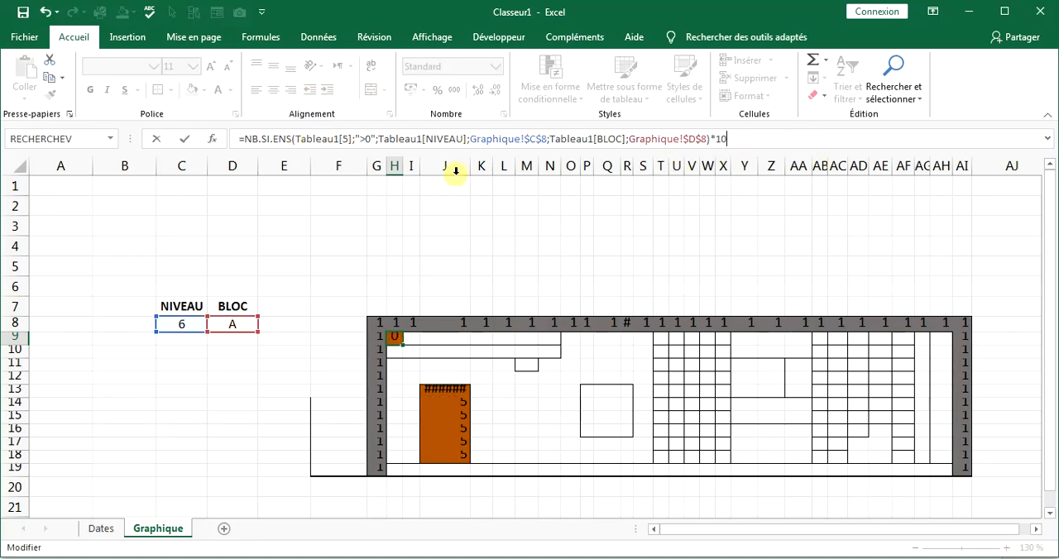
left_click(347, 139)
type("1")
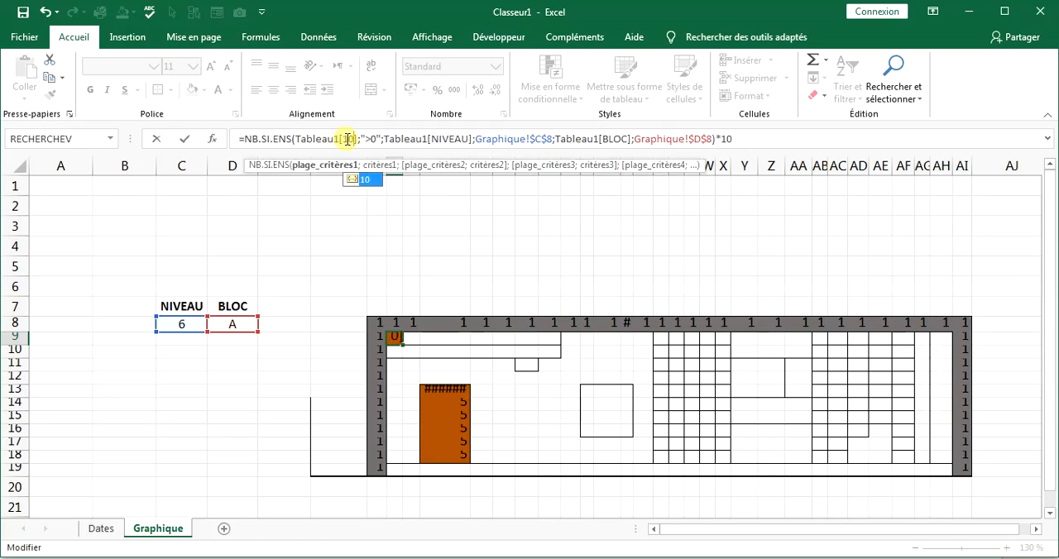
key("Tab")
key("Return")
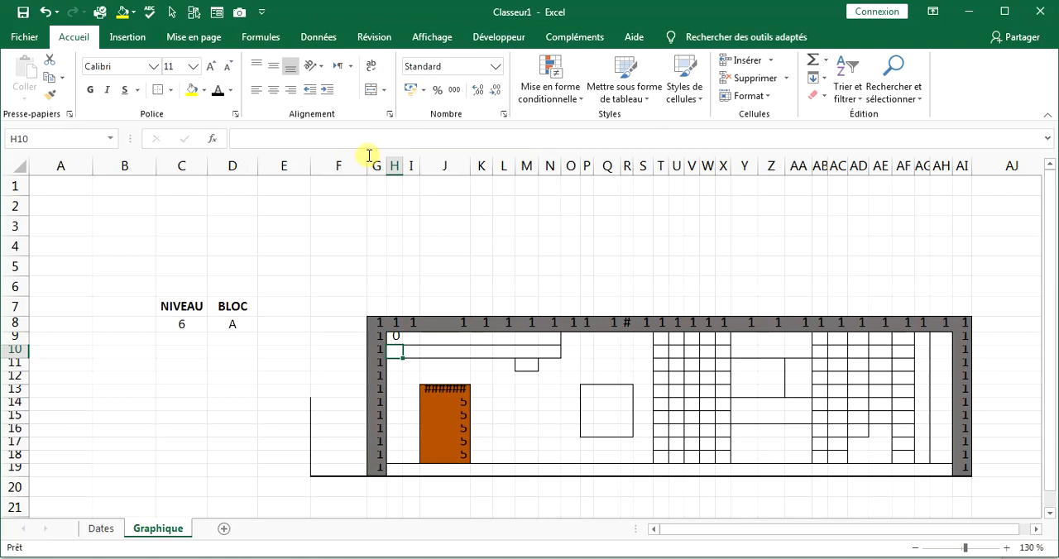
Copy the H9 formula and paste only the formula into I9:N9.
left_click(395, 337)
right_click(395, 339)
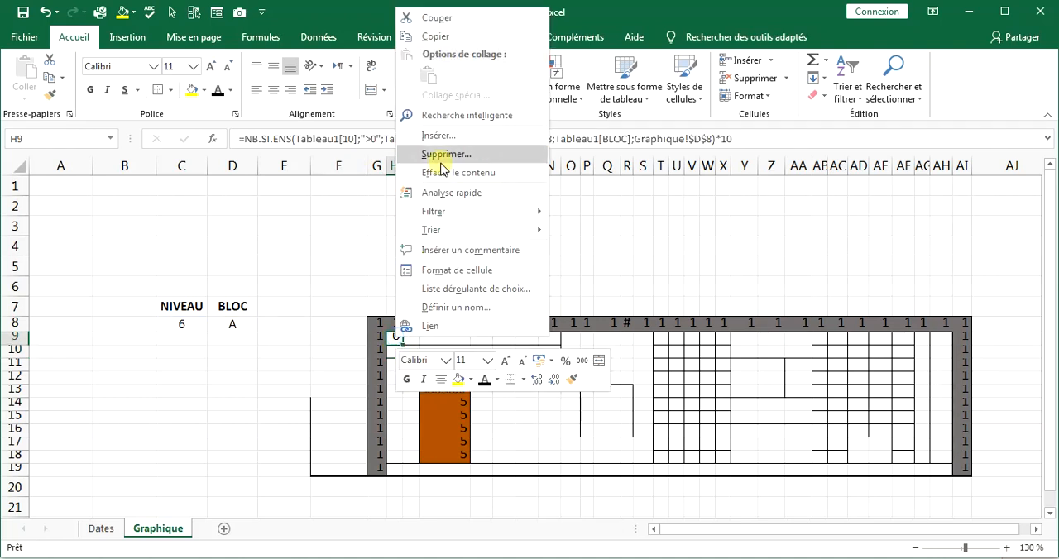
left_click(435, 36)
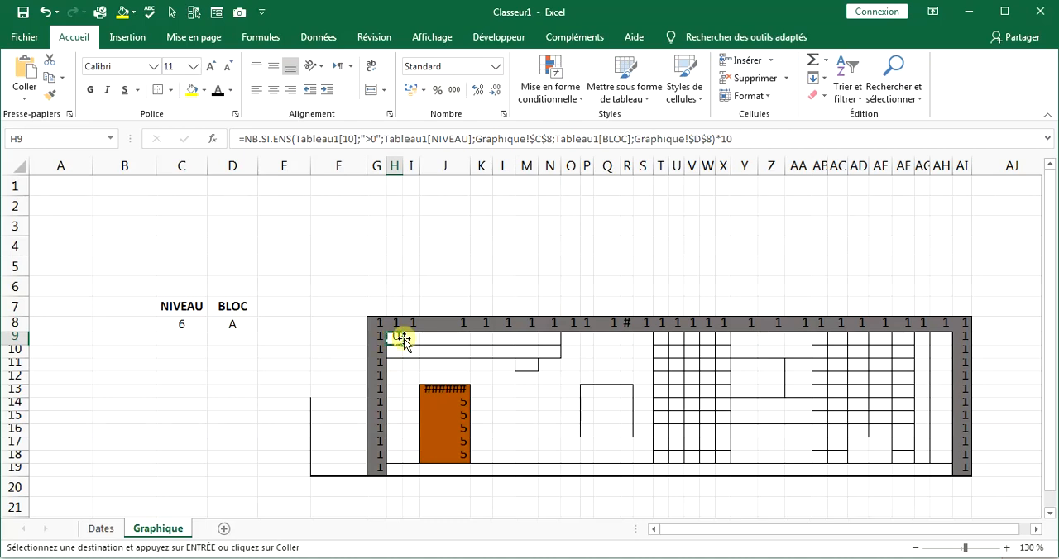
left_click_drag(419, 339, 548, 341)
right_click(548, 341)
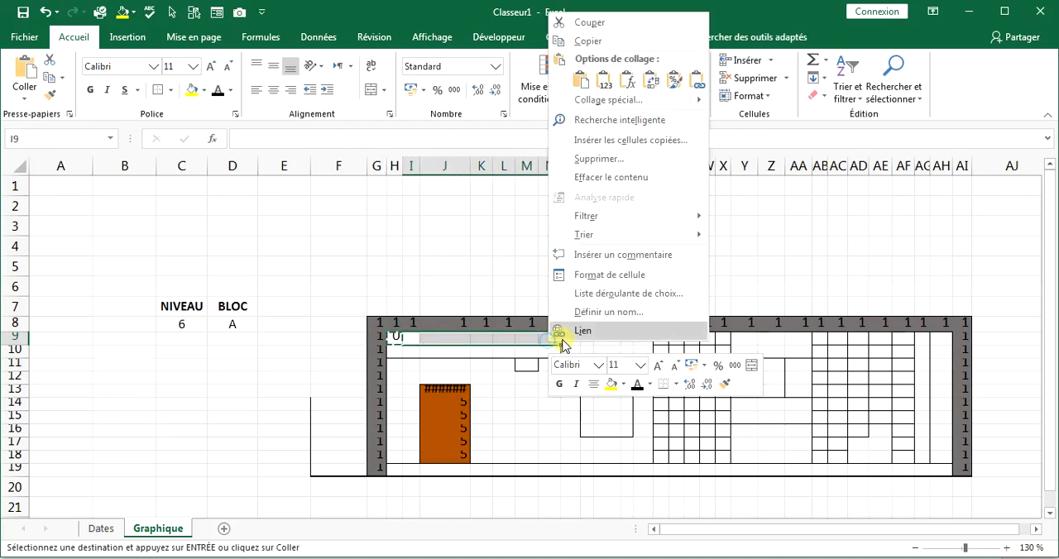
left_click(610, 79)
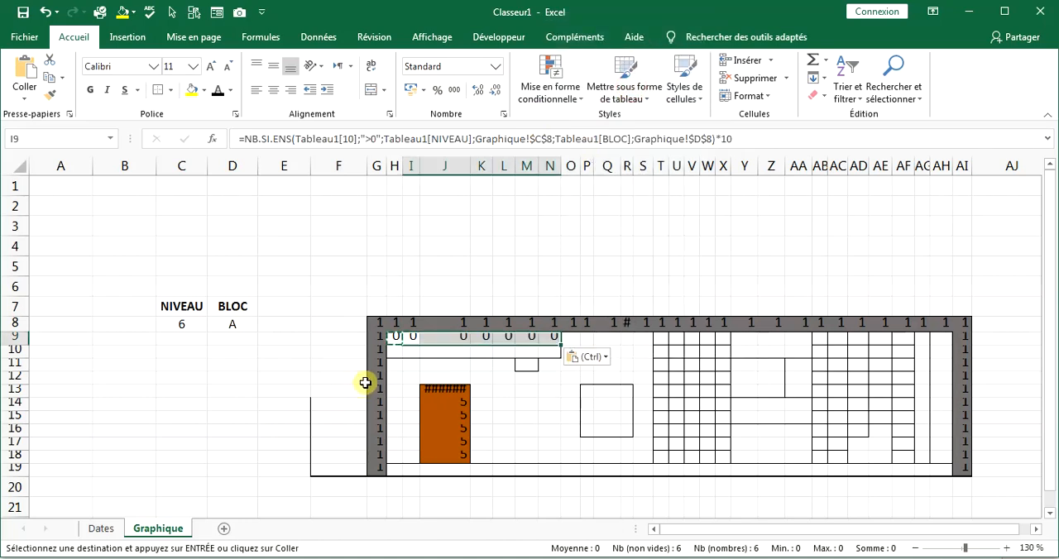
Set the NIVEAU value in C8 to 1.
left_click(190, 325)
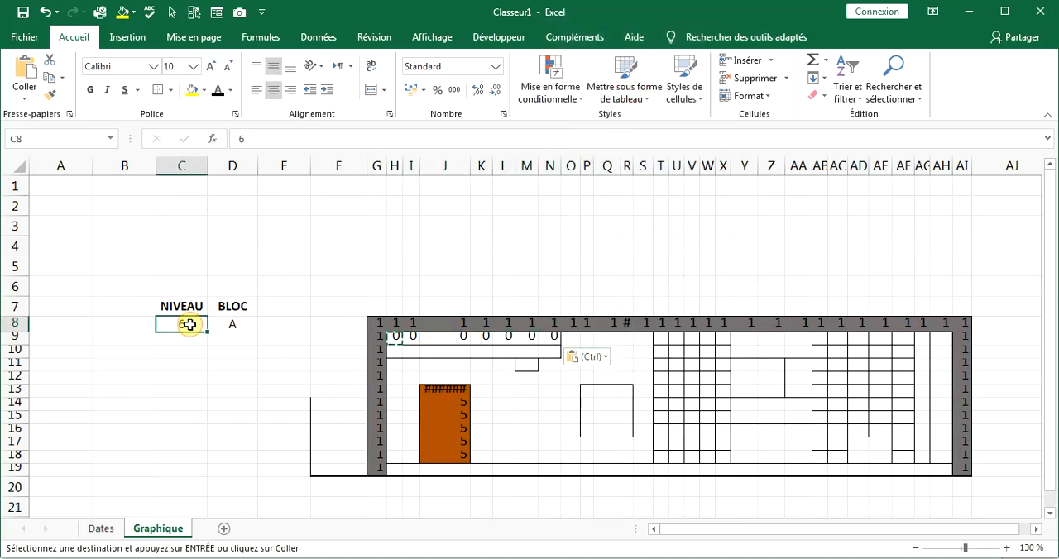
type("1")
key("Return")
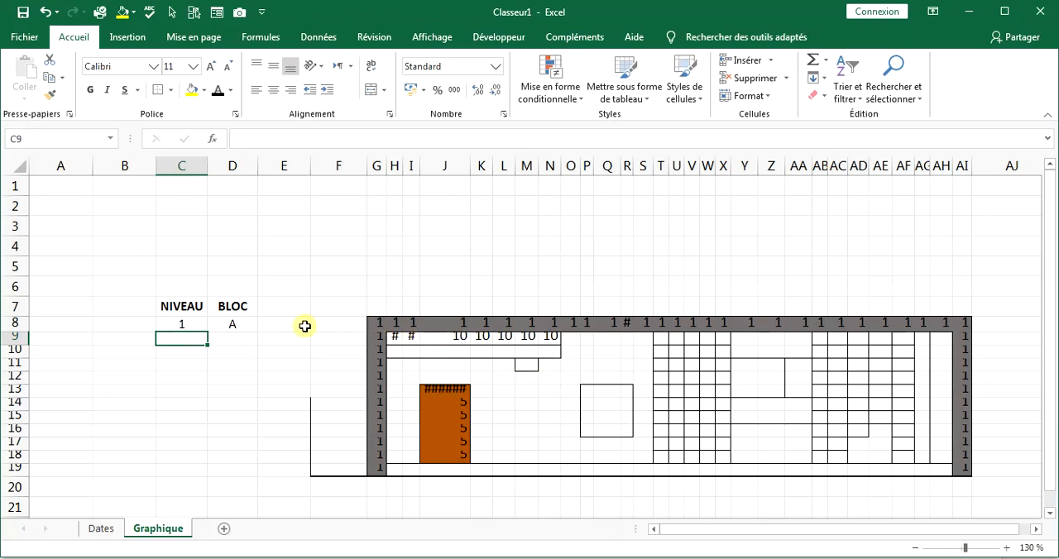
Add a conditional formatting rule to F8:AI19 that fills cells equal to 10 with orange.
left_click_drag(327, 325, 965, 470)
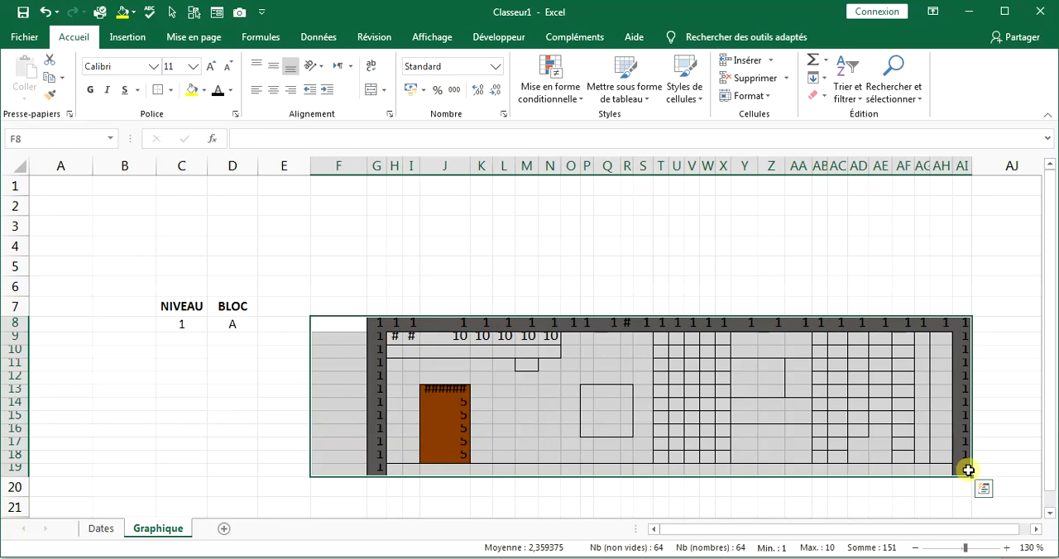
left_click(539, 75)
left_click(663, 125)
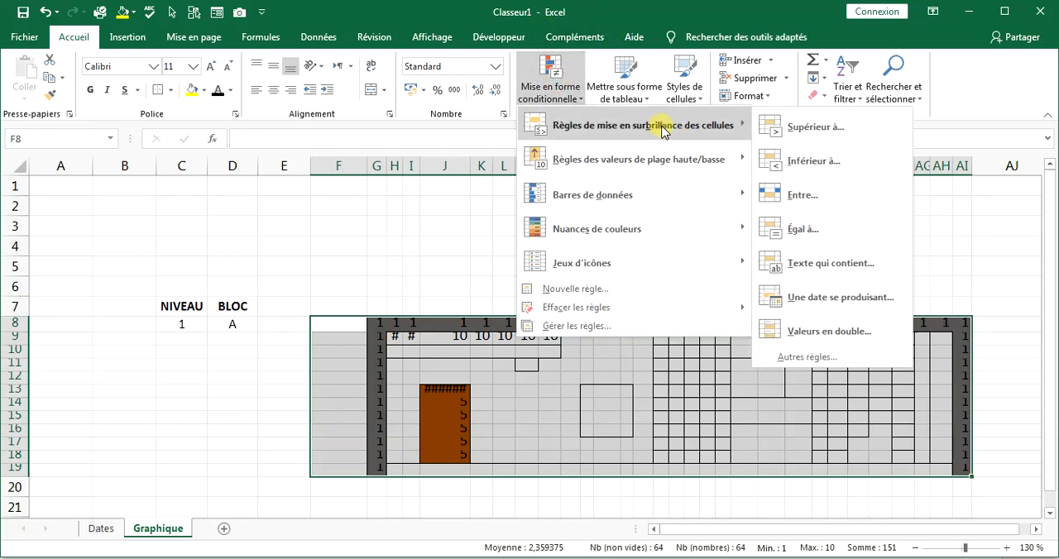
left_click(811, 230)
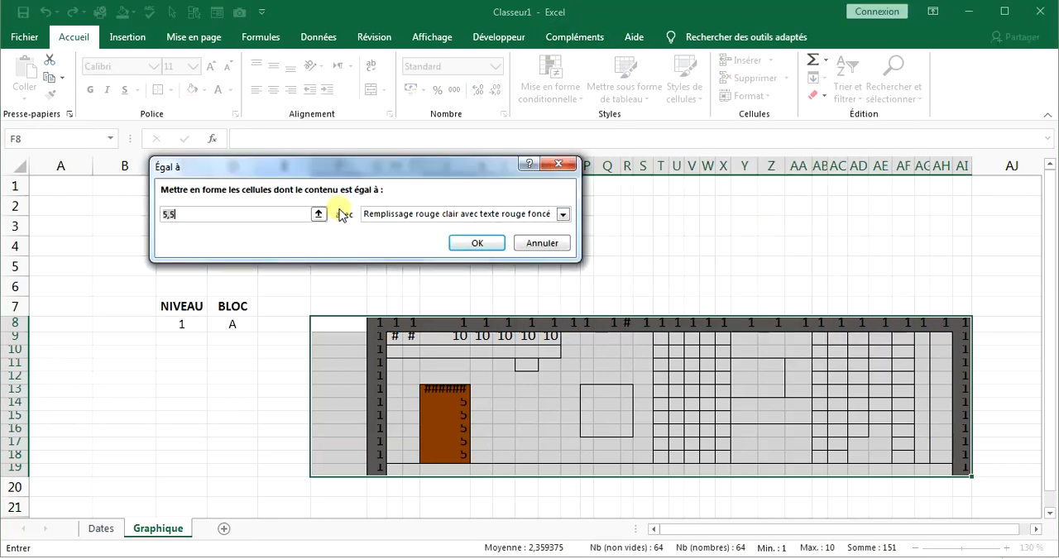
type("10")
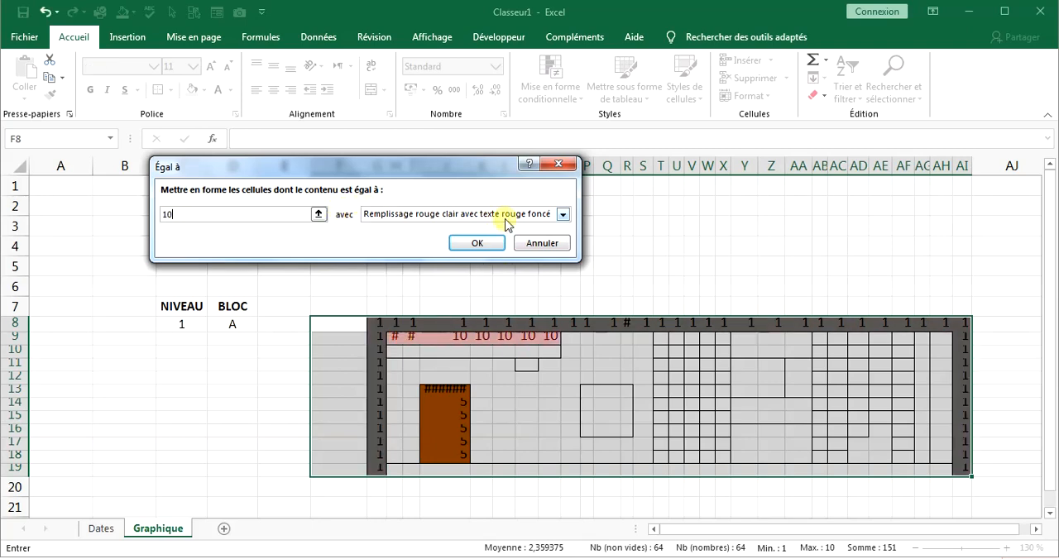
left_click(563, 216)
left_click(433, 302)
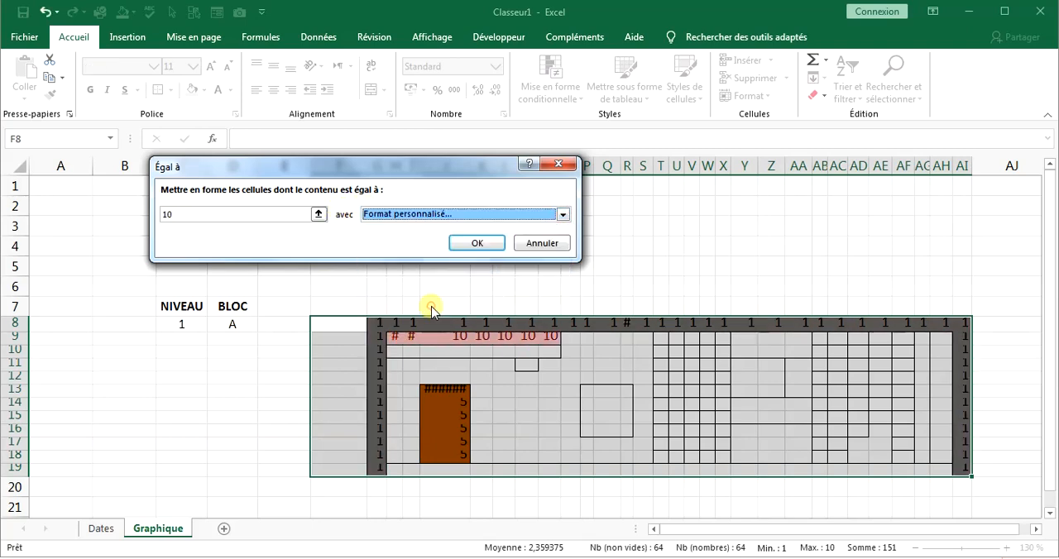
left_click(242, 92)
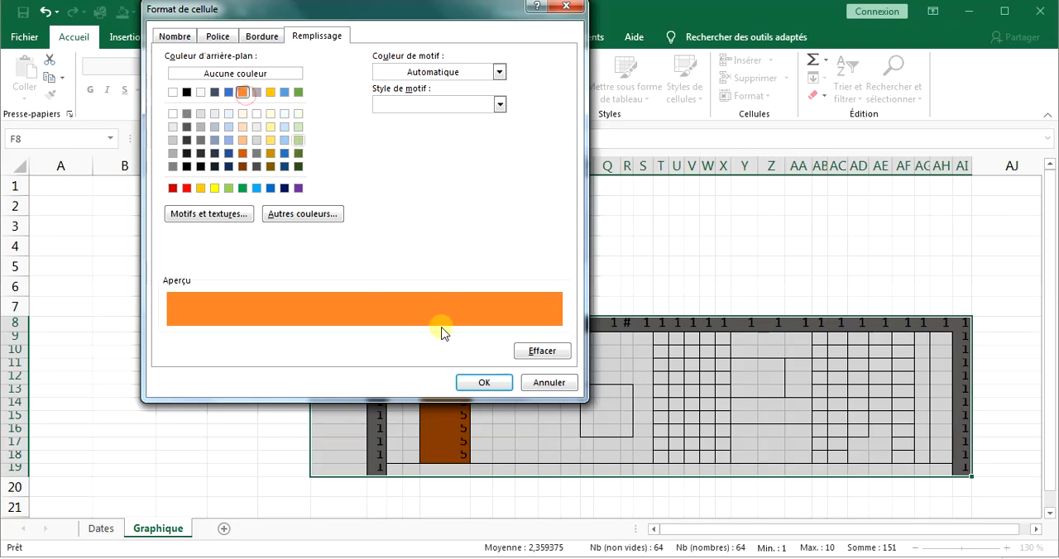
left_click(493, 385)
left_click(480, 244)
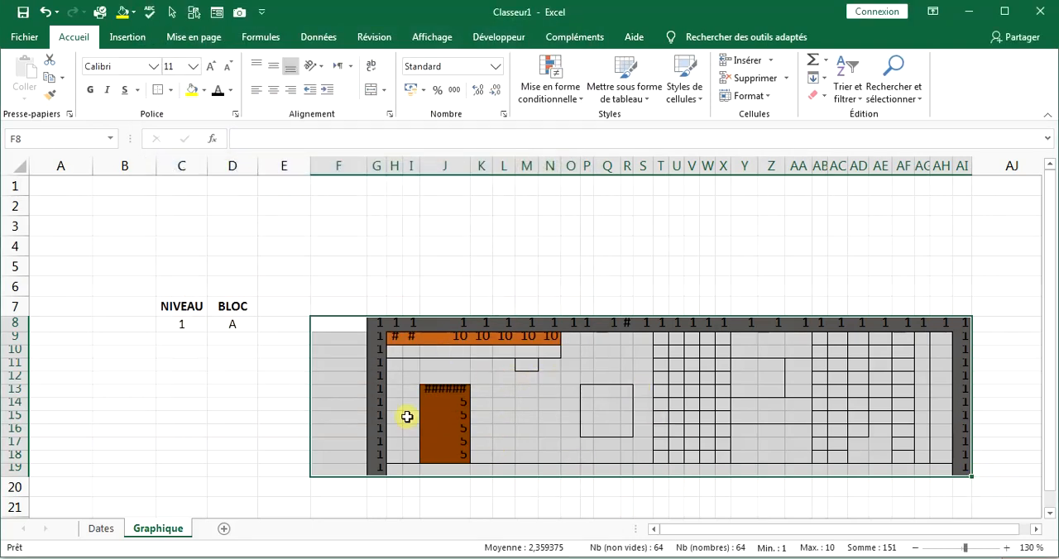
left_click(745, 391)
left_click(837, 391)
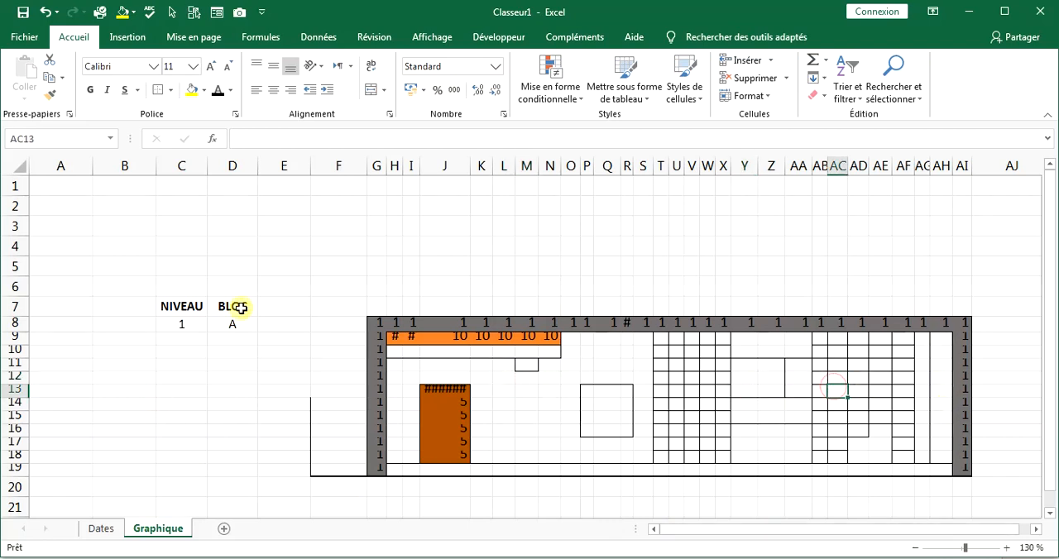
Copy the H9 formula and paste only the formula into H10.
left_click(391, 351)
right_click(394, 348)
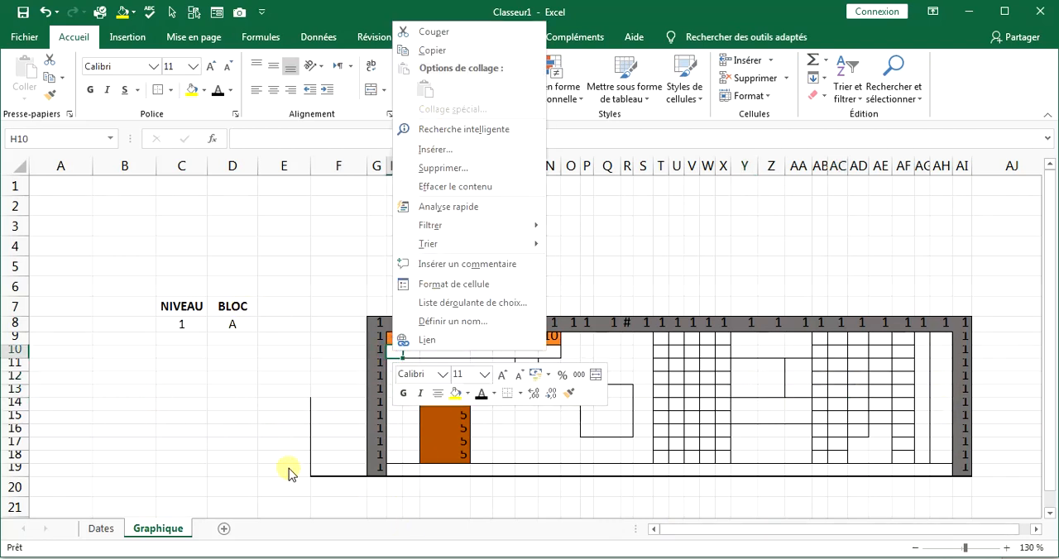
left_click(372, 325)
left_click(397, 334)
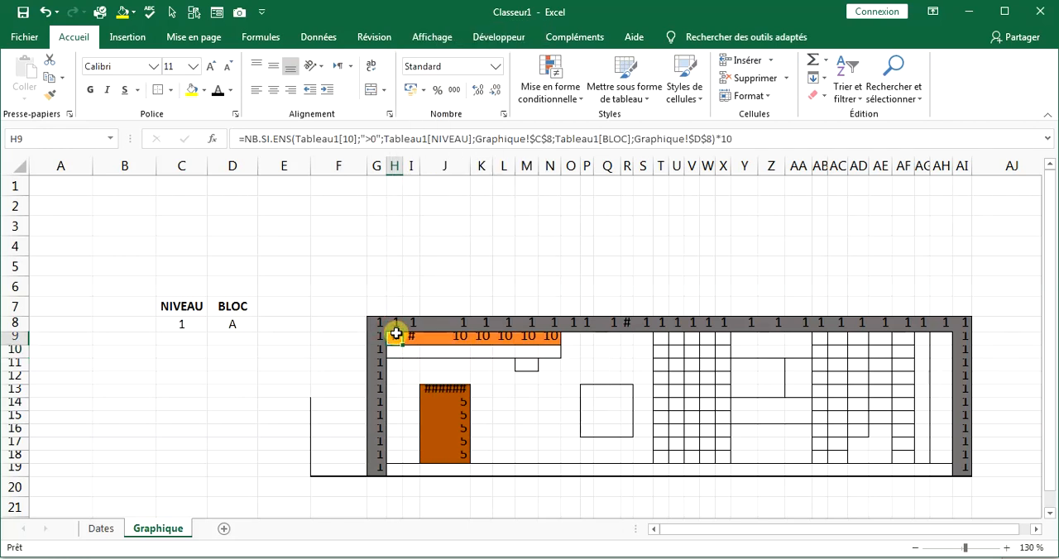
key("ctrl+c")
left_click(396, 351)
right_click(395, 353)
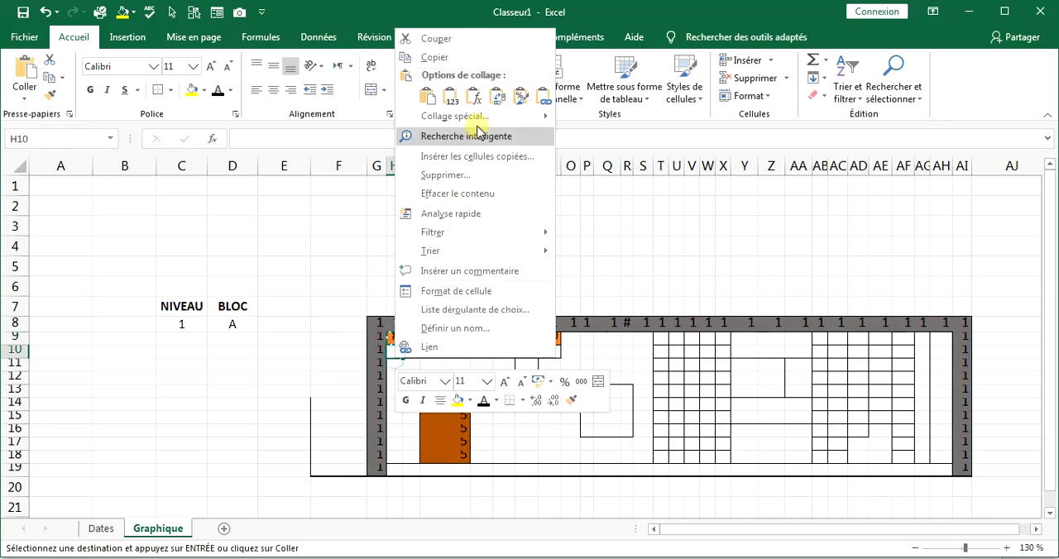
left_click(474, 97)
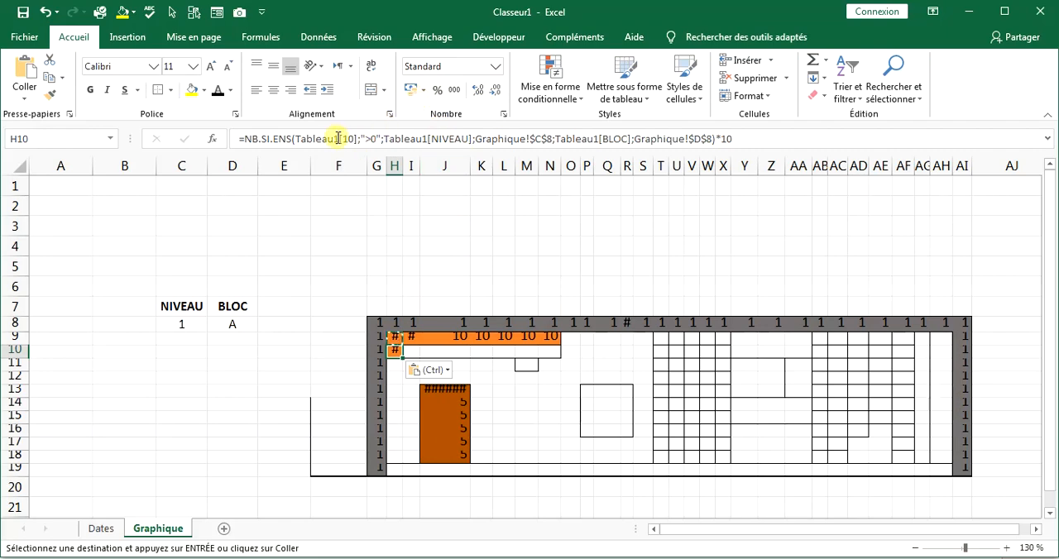
Look up the CABLAGE column number in Dates, and change H10's first criteria range to Tableau1[11] and its multiplier to 11.
left_click(120, 527)
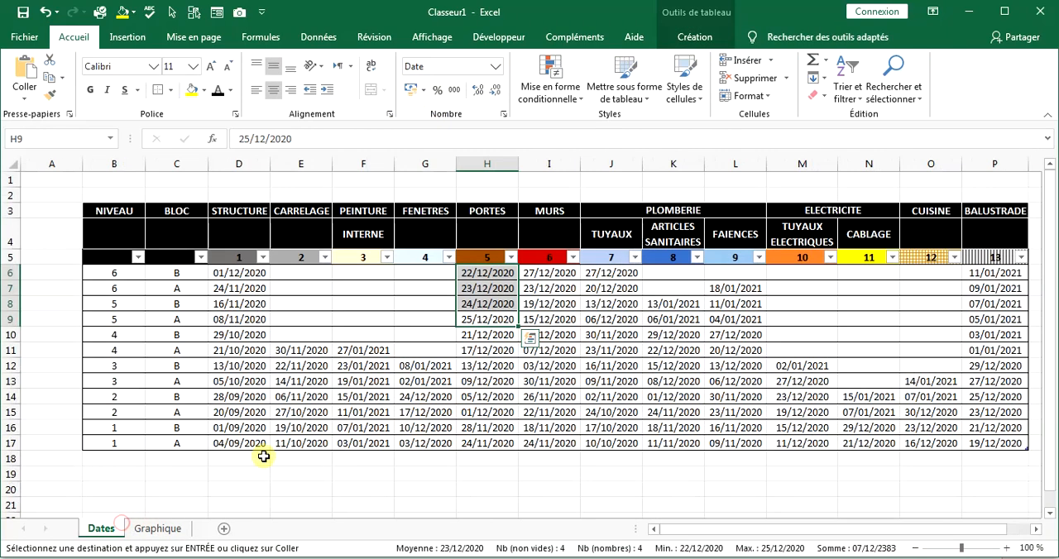
left_click(160, 529)
left_click(354, 139)
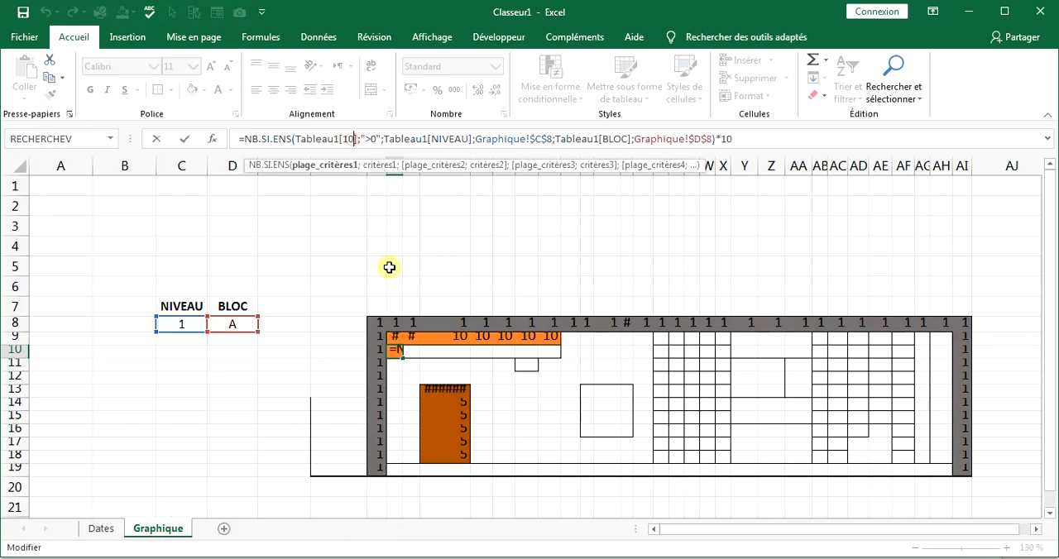
key("BackSpace")
key("BackSpace")
type("1")
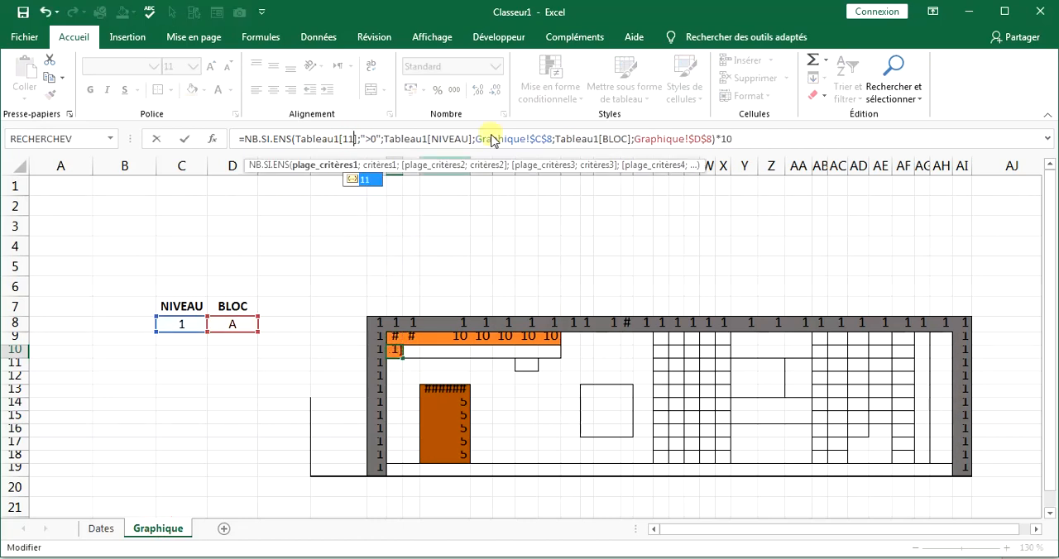
left_click(732, 138)
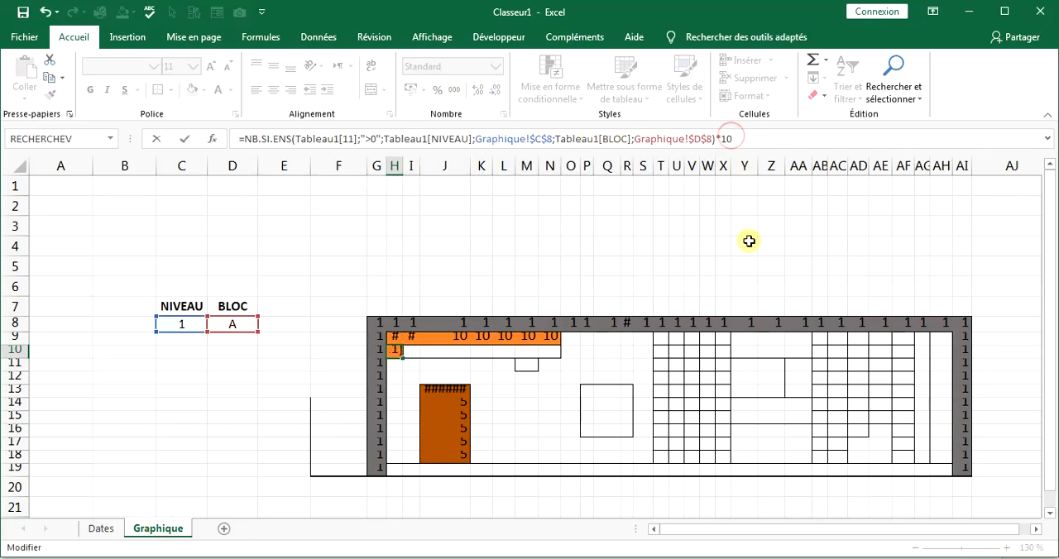
key("Return")
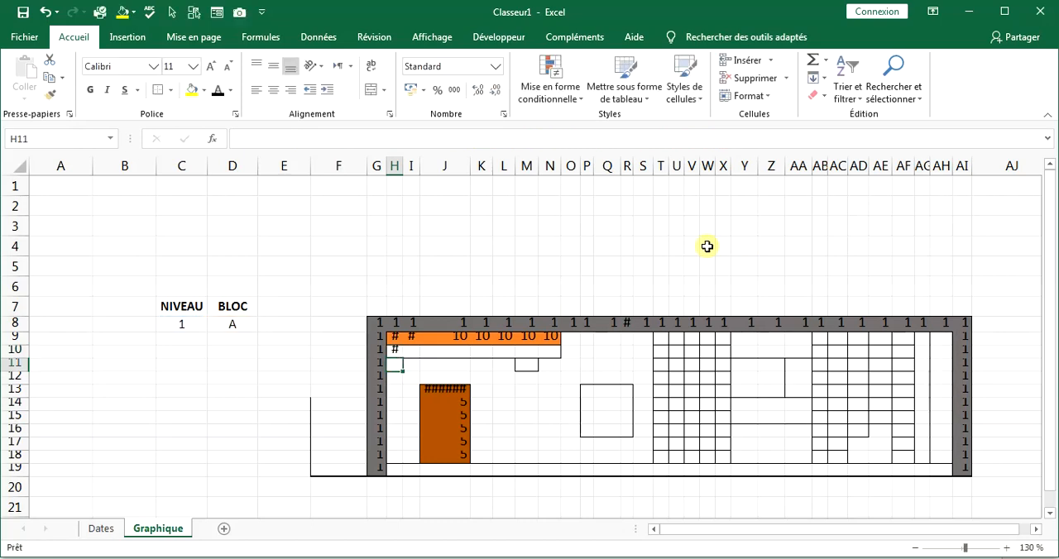
Copy the H10 formula and paste only the formula into I10:N10 and M11.
left_click(398, 350)
key("ctrl+c")
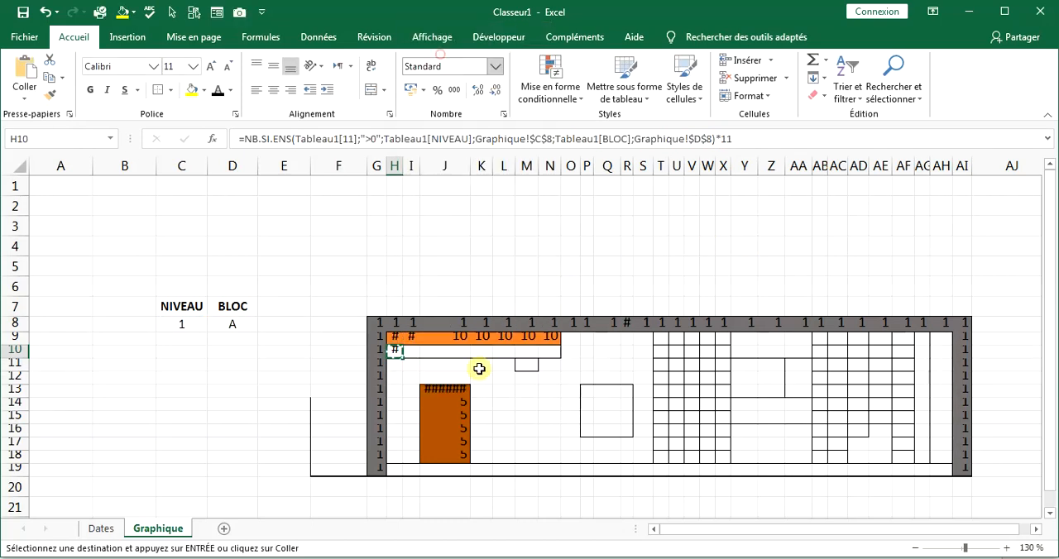
left_click_drag(412, 350, 560, 353)
right_click(528, 364)
left_click(610, 84)
left_click(504, 416)
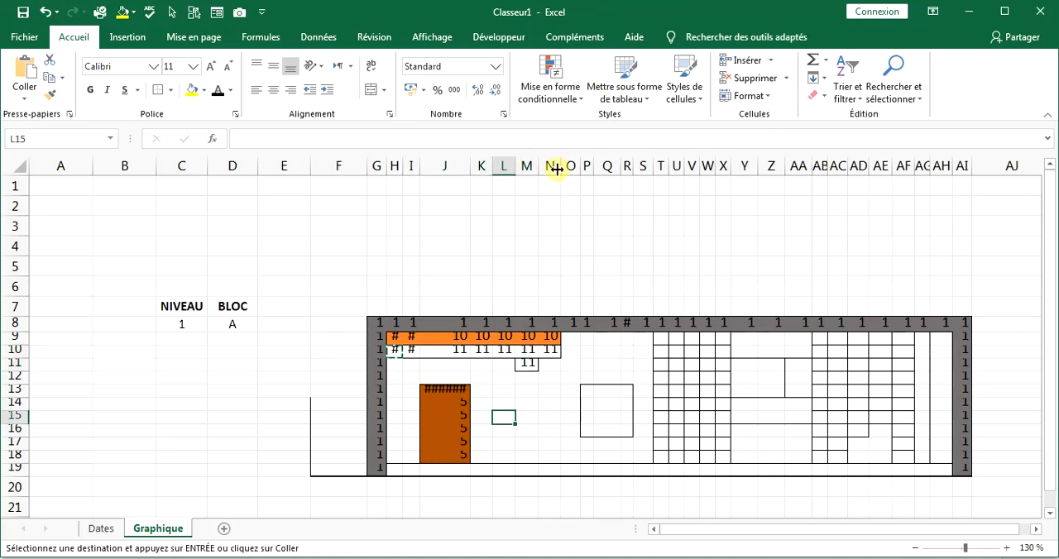
Narrow columns K to N of the Graphique sheet to one equal width.
left_click_drag(552, 168, 485, 167)
left_click(447, 323)
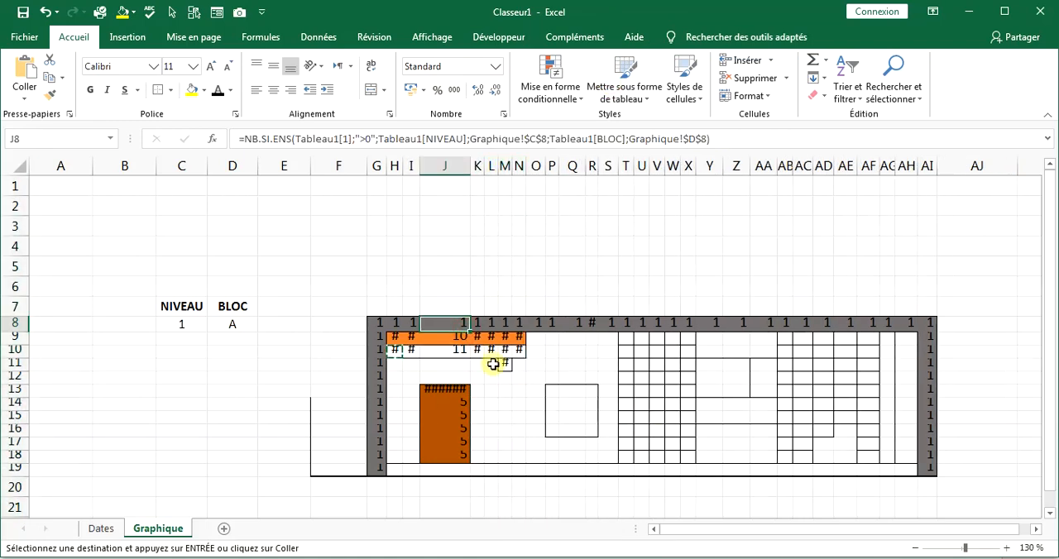
left_click_drag(359, 321, 888, 468)
left_click(554, 390)
Look up the FENETRES column number in Dates and paste only the copied H10 formula into P13 of Graphique.
left_click(98, 529)
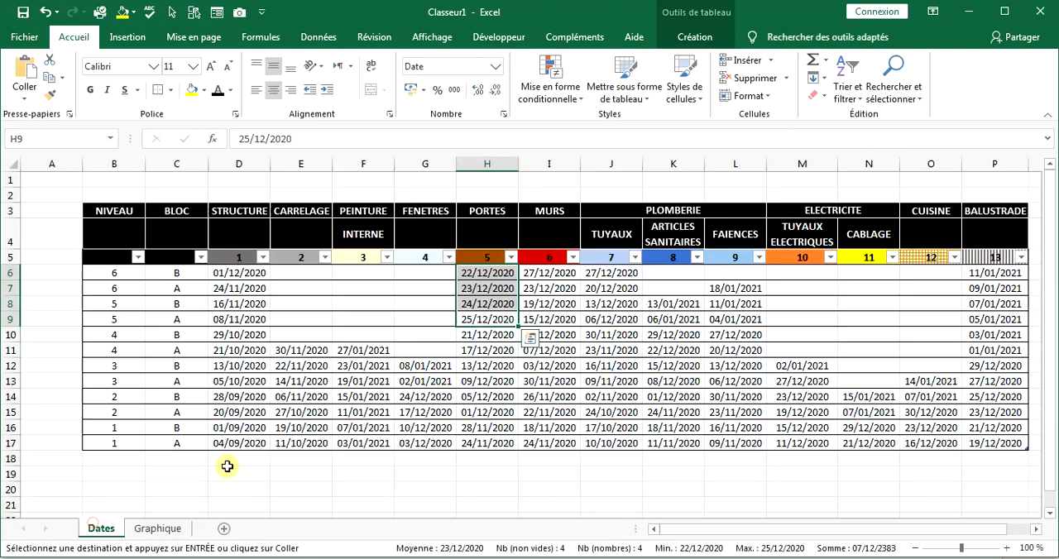
left_click(425, 258)
left_click(204, 91)
left_click(139, 535)
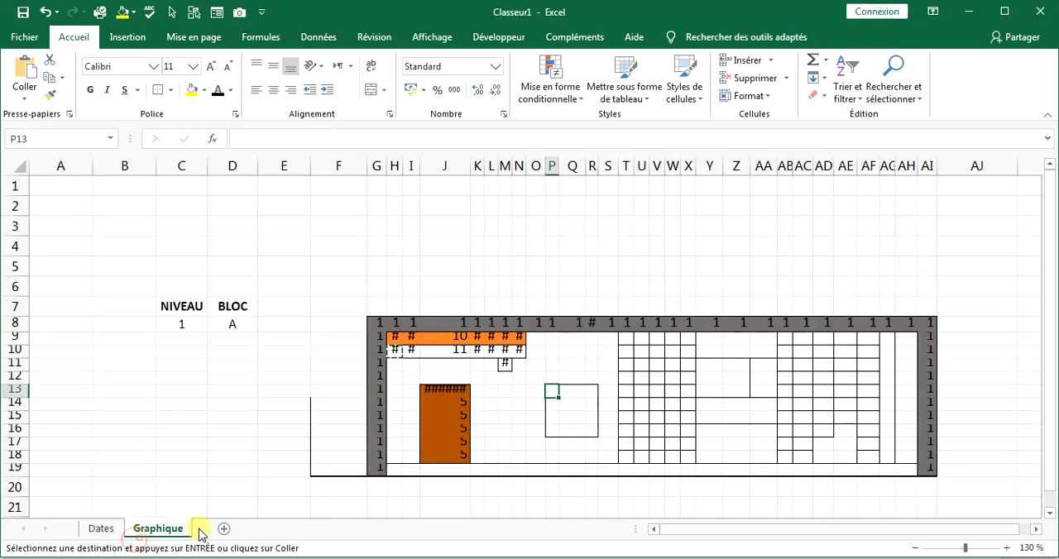
left_click(550, 392)
right_click(552, 393)
left_click(631, 135)
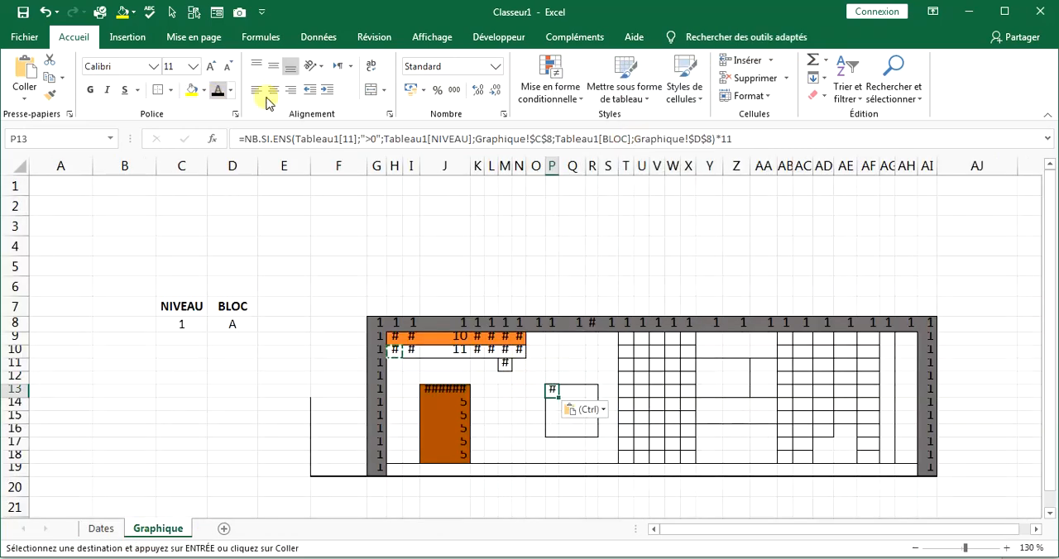
Change P13's first criteria range to Tableau1[4] and its multiplier to 4.
double_click(348, 139)
type("4")
key("Return")
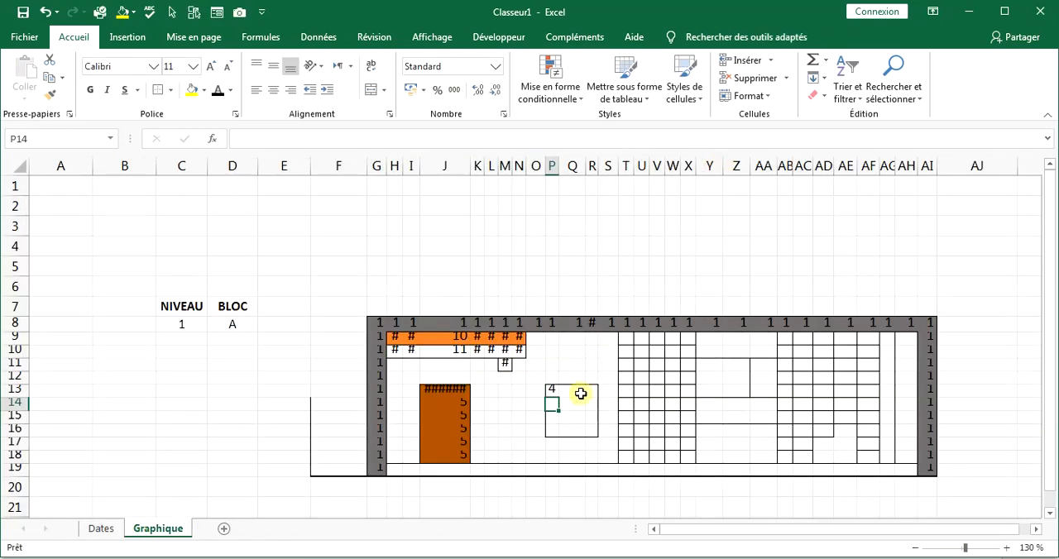
Copy the P13 formula and paste only the formula across the window block P13:R16.
right_click(551, 399)
left_click(586, 86)
right_click(580, 411)
left_click(660, 145)
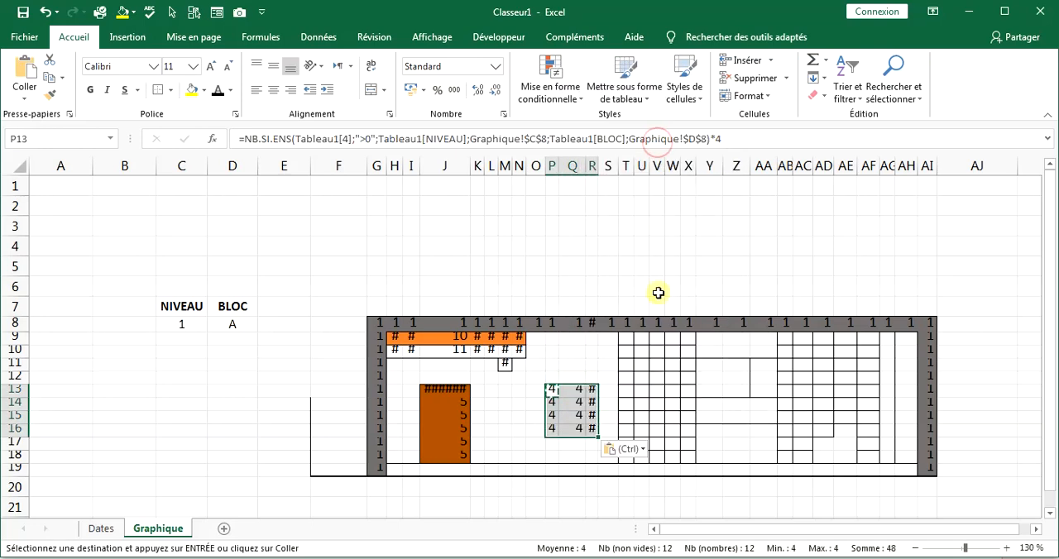
Look up the CARRELAGE column number in Dates and paste only the copied P13 formula into H19 of Graphique.
left_click(406, 474)
left_click(101, 528)
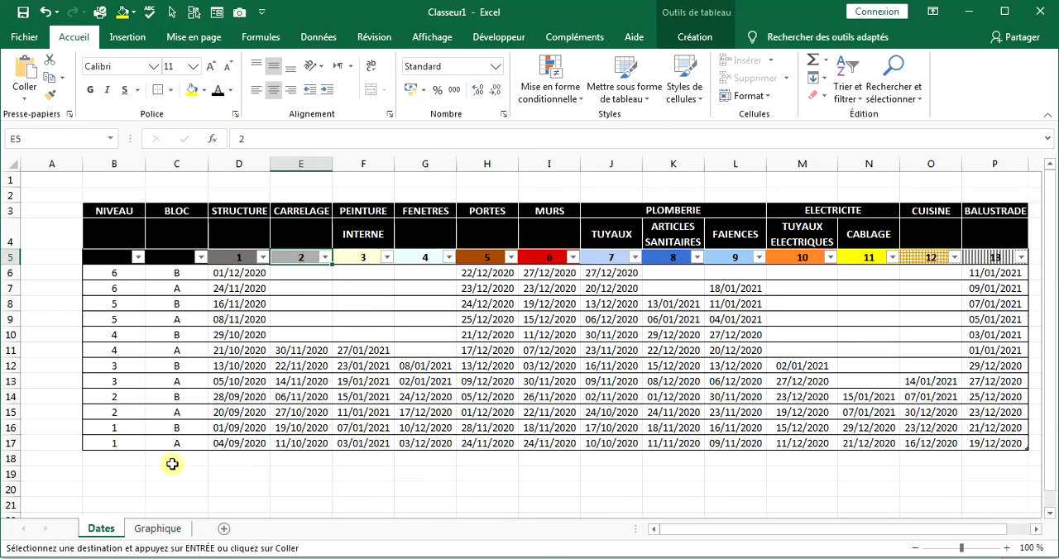
left_click(158, 528)
right_click(392, 469)
left_click(480, 218)
Change H19's first criteria range to Tableau1[2] and its multiplier to 2.
left_click(348, 139)
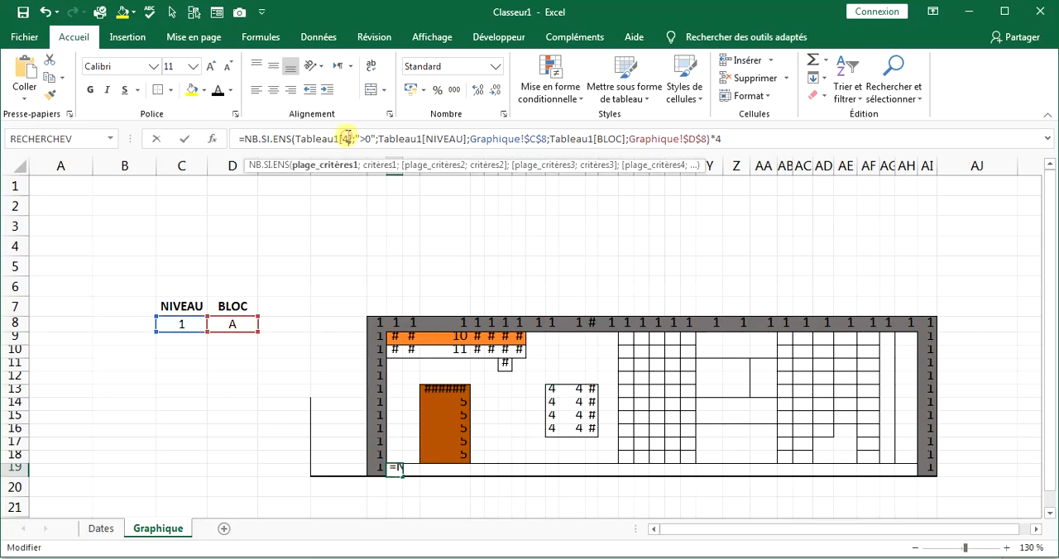
key("BackSpace")
type("2")
left_click(737, 140)
key("Return")
Copy the H19 formula and paste only the formula into the floor row I19:AH19.
right_click(397, 466)
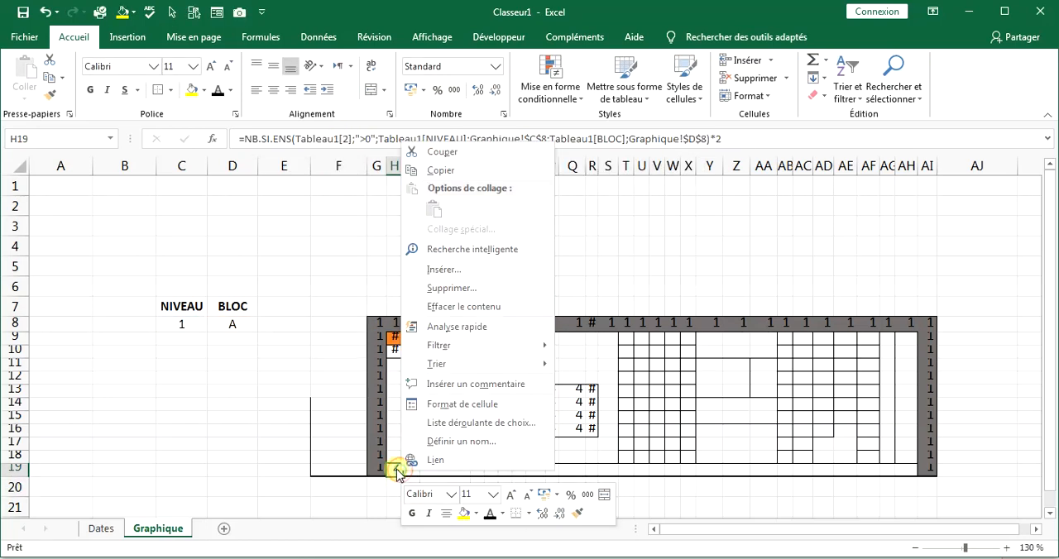
left_click(422, 187)
left_click_drag(411, 469, 909, 468)
right_click(908, 469)
left_click(818, 218)
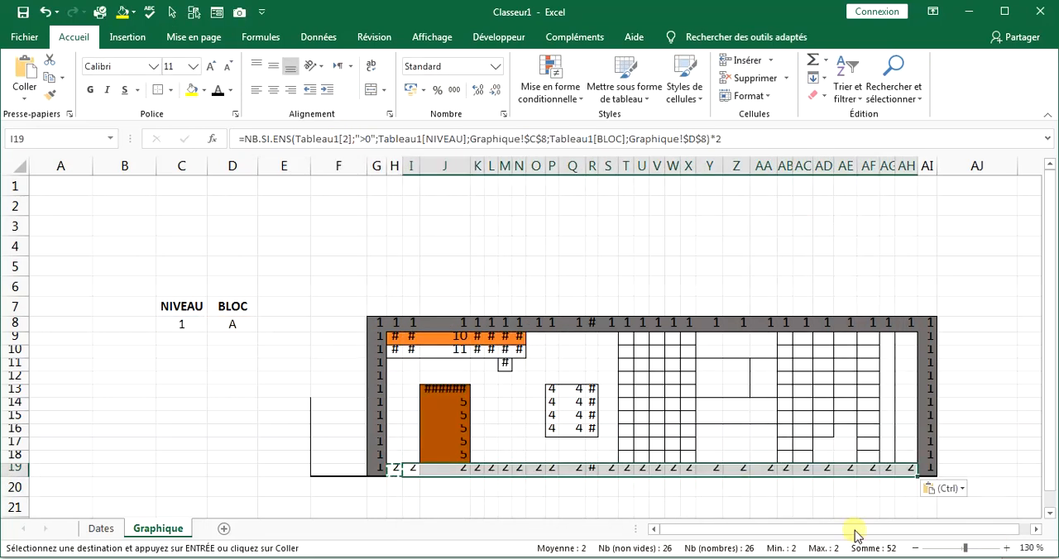
Look up the MURS column number in Dates and paste only the copied H19 formula into T9 of Graphique.
left_click(103, 529)
left_click(155, 529)
right_click(626, 336)
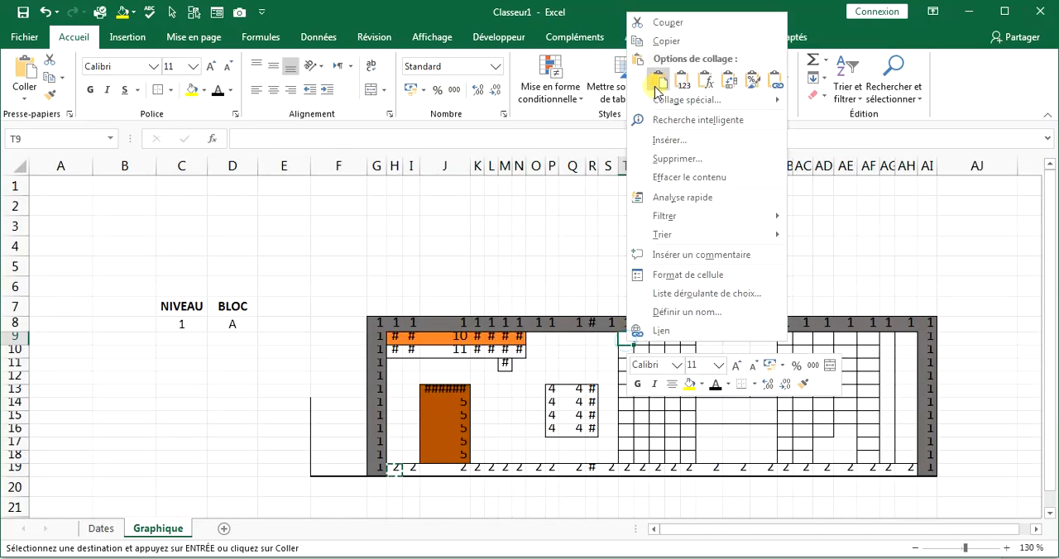
left_click(711, 81)
Change T9's first criteria range to Tableau1[6] and its multiplier to 6.
left_click(348, 140)
key("BackSpace")
type("6")
left_click(733, 138)
key("BackSpace")
key("Return")
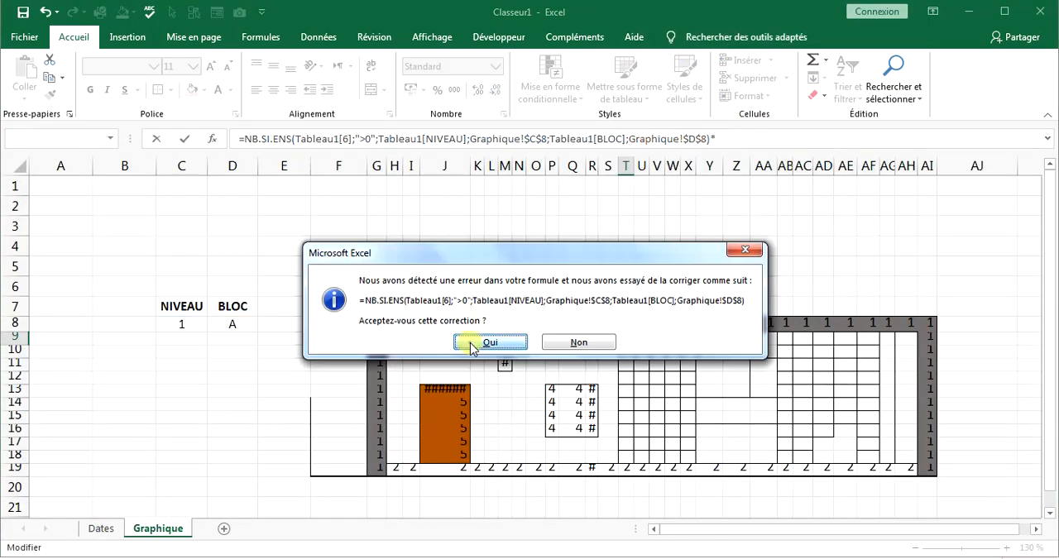
left_click(474, 346)
left_click(628, 337)
left_click(718, 140)
type("*6")
key("Return")
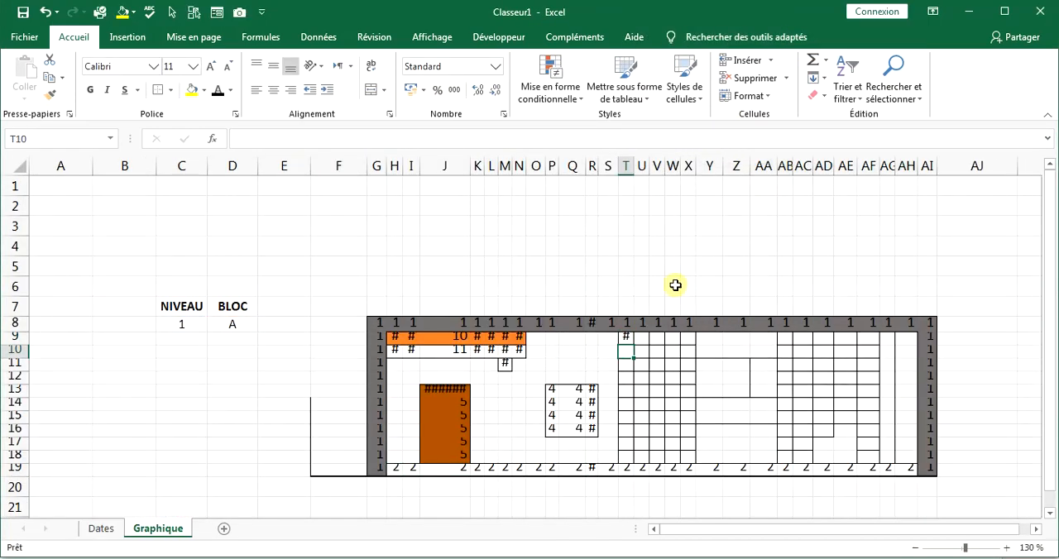
Copy the T9 formula into the wall cells T9:X18 and AB9:AB18.
right_click(626, 338)
left_click(658, 36)
left_click_drag(629, 338, 690, 455)
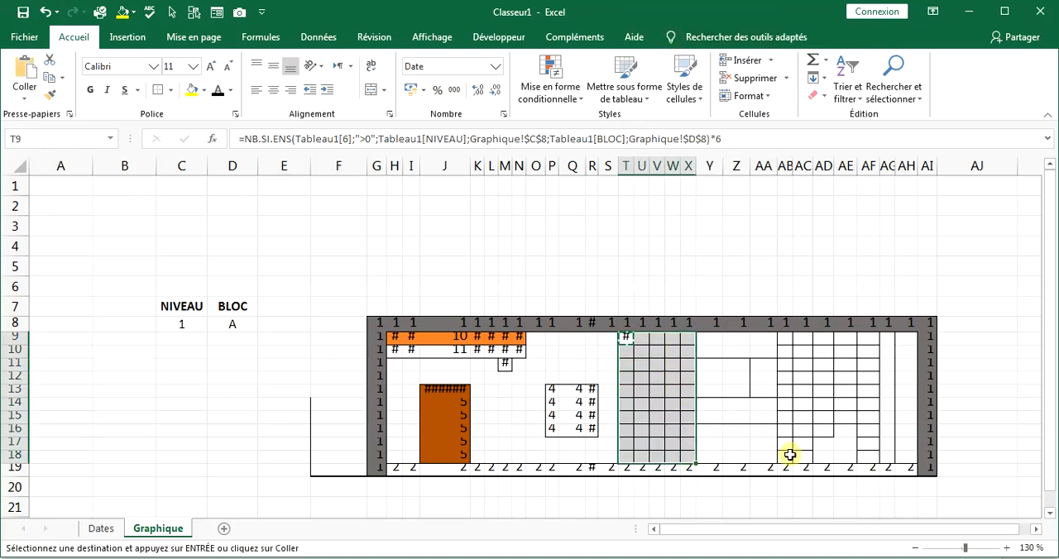
left_click_drag(790, 456, 786, 338)
key("ctrl+v")
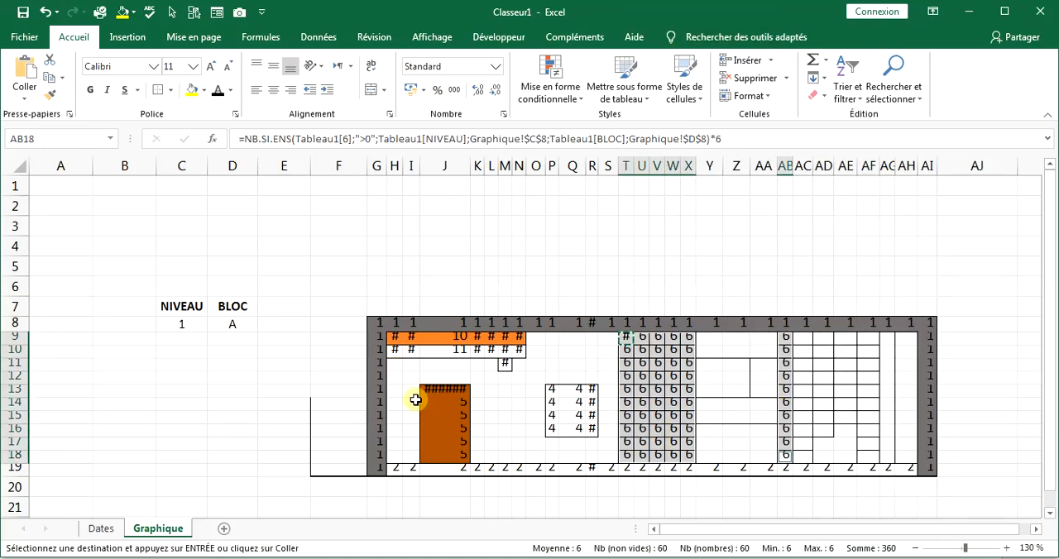
Look up the PEINTURE INTERNE column number in Dates and paste only the copied T9 formula into H11 of Graphique.
left_click(398, 366)
left_click(101, 529)
left_click(158, 528)
right_click(397, 365)
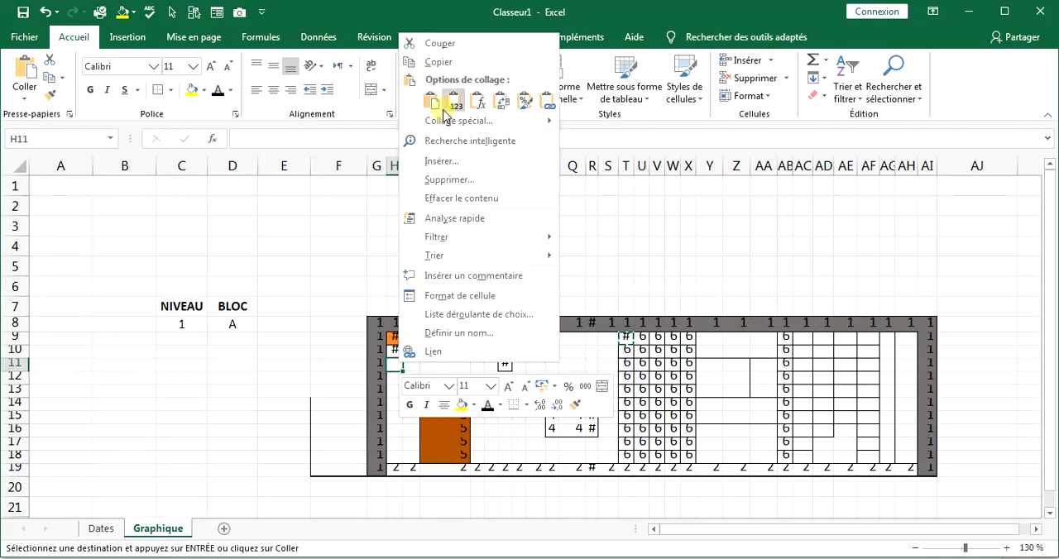
left_click(480, 105)
Change H11's first criteria range to Tableau1[3] and its multiplier to 3.
left_click(351, 139)
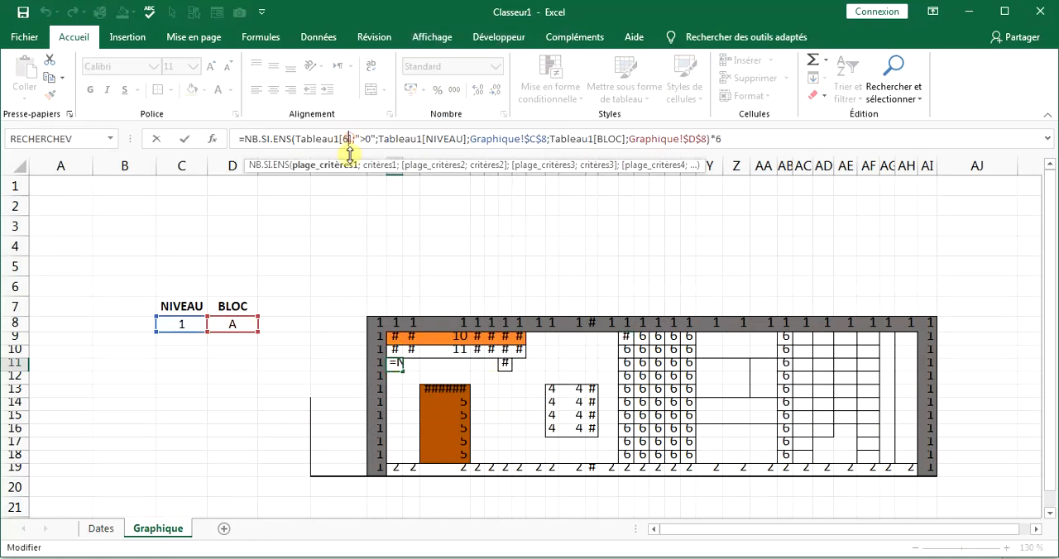
key("BackSpace")
type("3")
left_click(755, 140)
key("BackSpace")
type("3")
key("Return")
Copy the H11 formula and paste only the formula into the empty cells of H9:S18, plus Y9:AA10, Y14:AA15 and AH9:AH18.
left_click(397, 364)
key("ctrl+c")
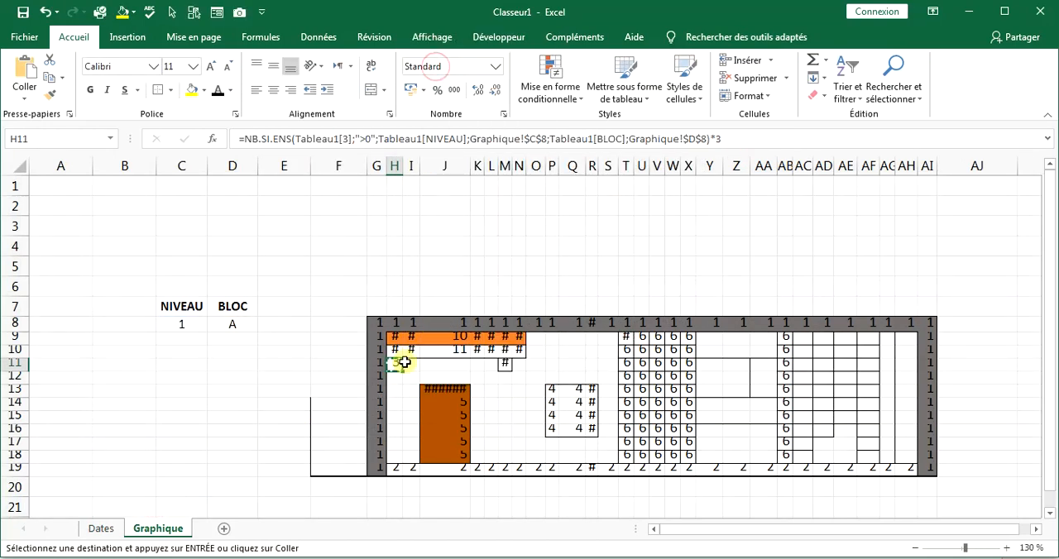
left_click_drag(410, 382, 605, 402)
left_click_drag(595, 345, 528, 381)
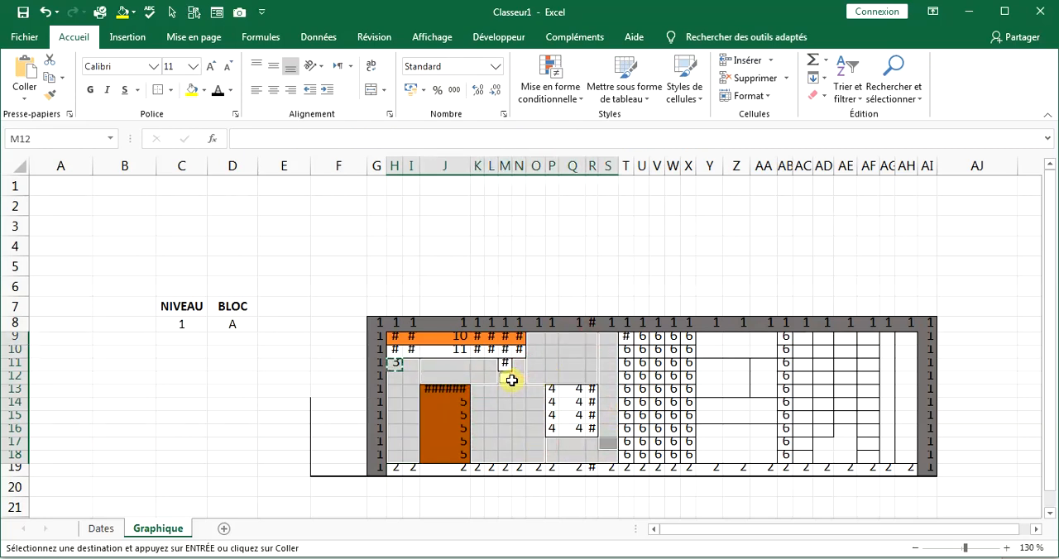
right_click(497, 392)
left_click_drag(706, 401, 772, 412)
left_click_drag(709, 337, 755, 349)
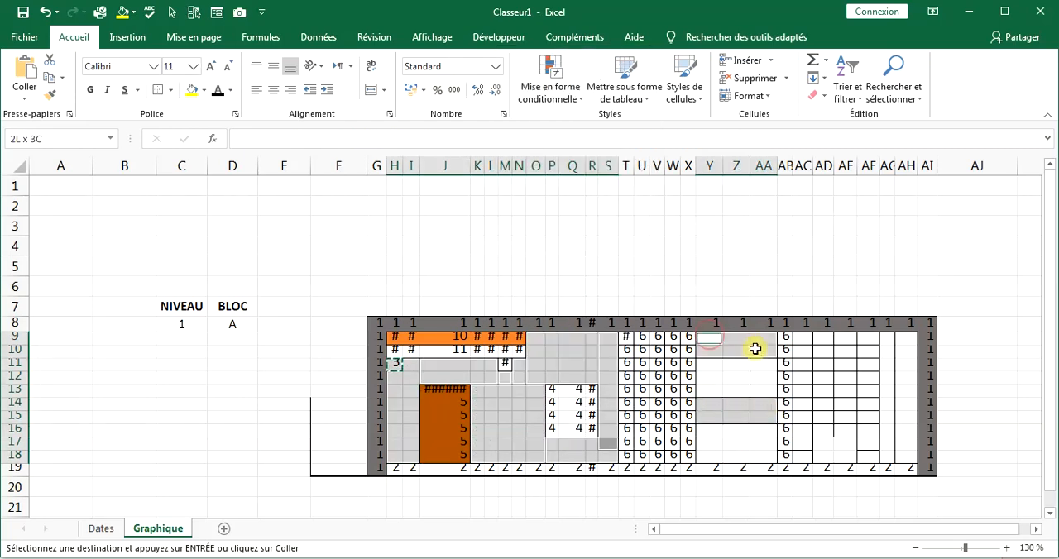
left_click_drag(906, 338, 903, 455)
right_click(579, 365)
left_click(658, 85)
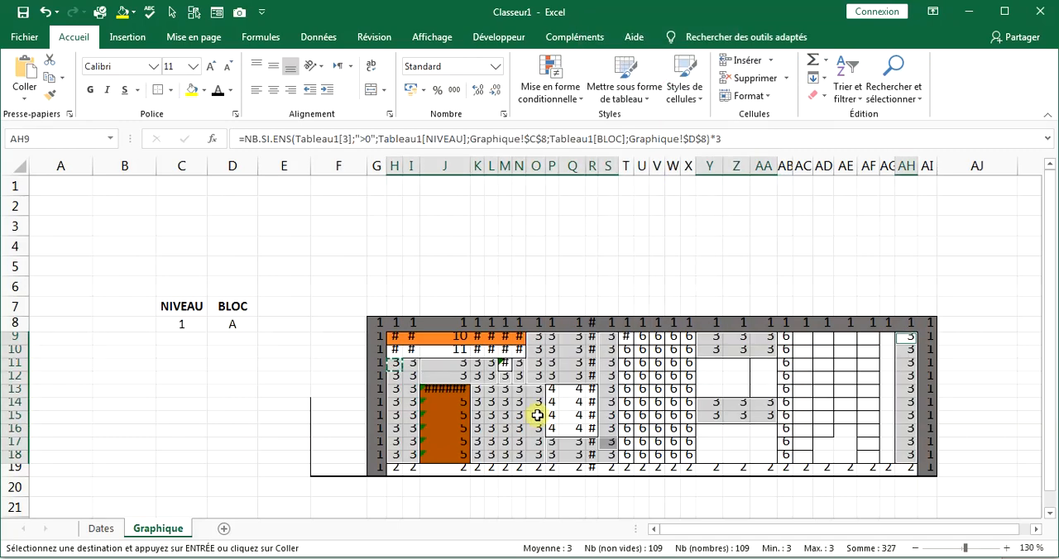
Look up the FAIENCES column number in Dates and paste only the copied H11 formula into AC9 of Graphique.
left_click(105, 529)
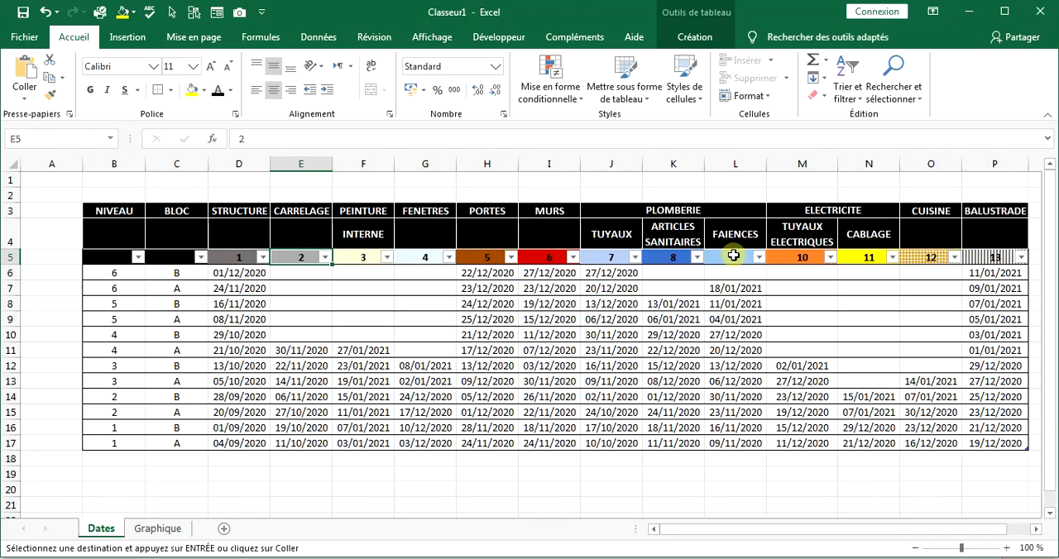
left_click(157, 530)
right_click(802, 340)
left_click(880, 81)
Change AC9's first criteria range to Tableau1[9] and its multiplier to 9.
left_click(348, 136)
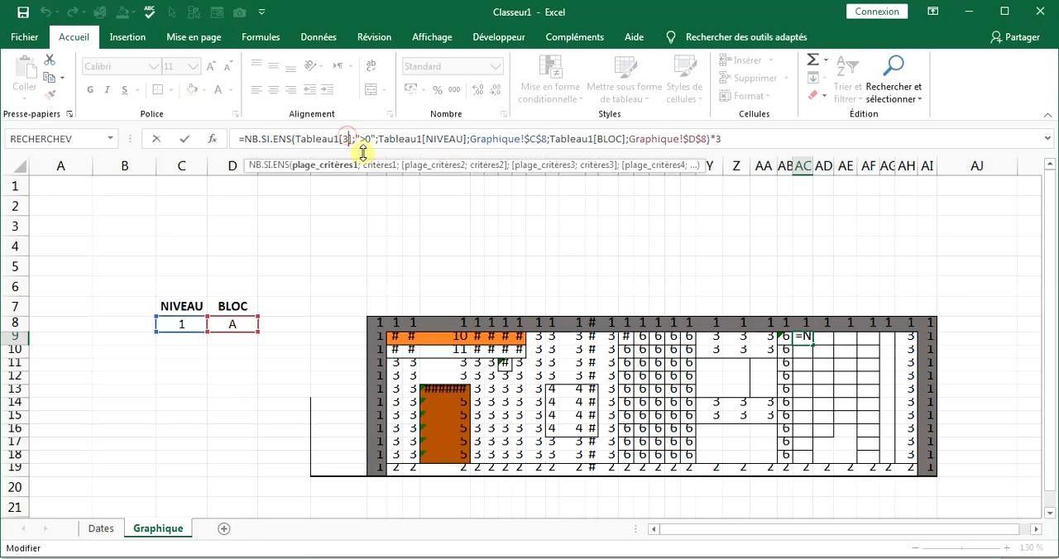
key("BackSpace")
type("9")
key("Return")
Copy the AC9 formula and paste only the formula into AC9:AF15, AC16:AD16, AC17:AC18 and AF16:AF18.
left_click(804, 339)
key("ctrl+c")
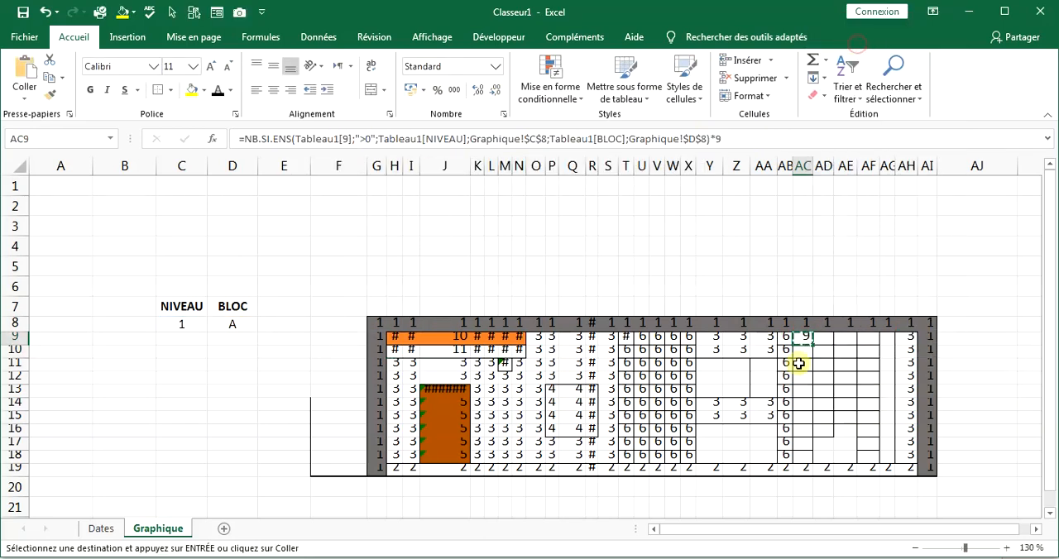
left_click_drag(809, 336, 869, 413)
left_click(826, 429, "ctrl")
left_click(806, 429, "ctrl")
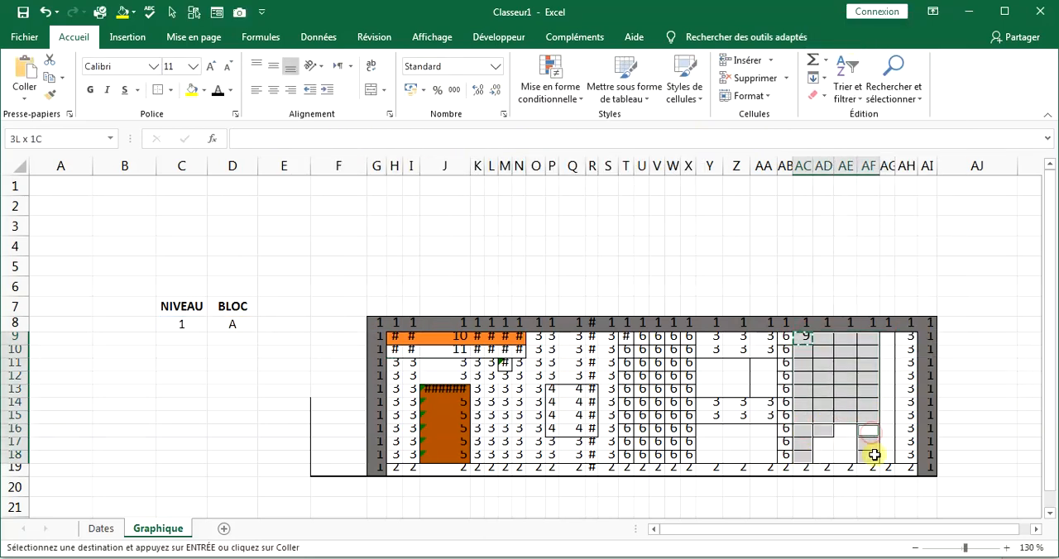
right_click(863, 385)
left_click(941, 104)
Paste only the copied formula into AG9 and look up the plumbing TUYAUX column number in Dates.
left_click(888, 339)
right_click(891, 341)
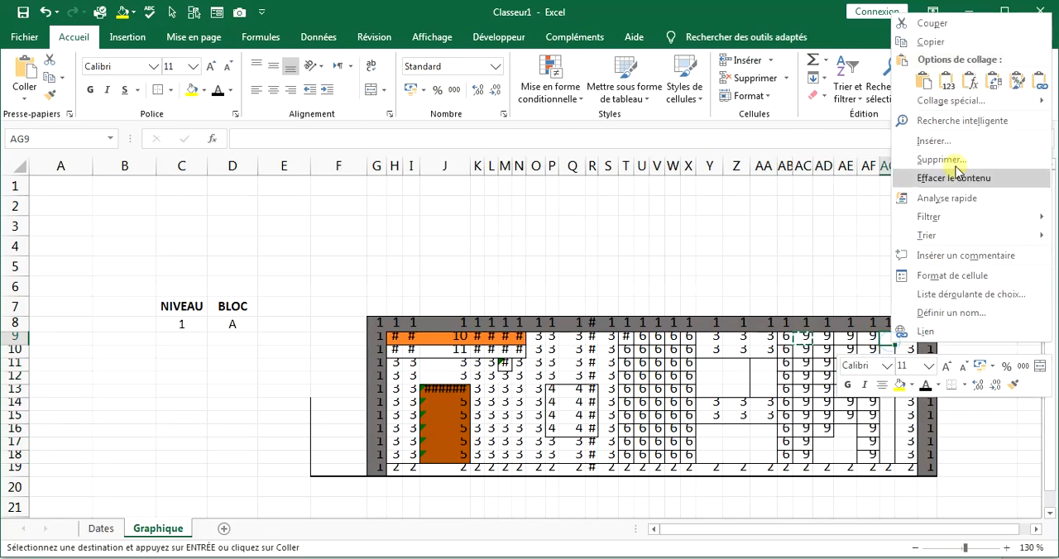
key("Escape")
key("ctrl+Page_Up")
left_click(158, 528)
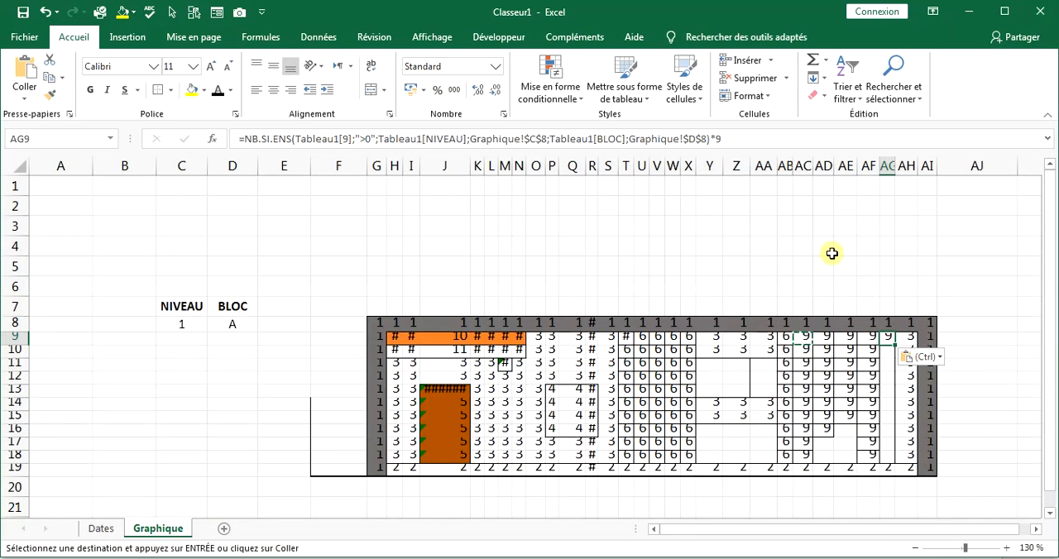
Change AG9's first criteria range to Tableau1[7] and its multiplier to 7.
double_click(885, 336)
left_click(349, 138)
key("BackSpace")
type("7")
left_click(717, 138)
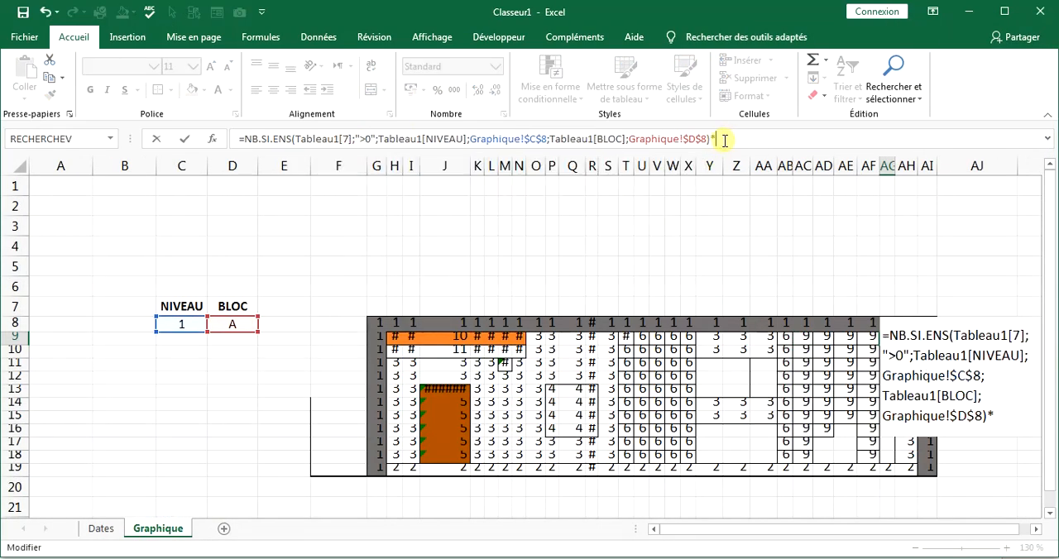
key("BackSpace")
type("7")
key("Return")
Copy AG9 and paste only its value into AG10:AG18.
right_click(890, 338)
left_click(930, 35)
left_click_drag(887, 349, 884, 451)
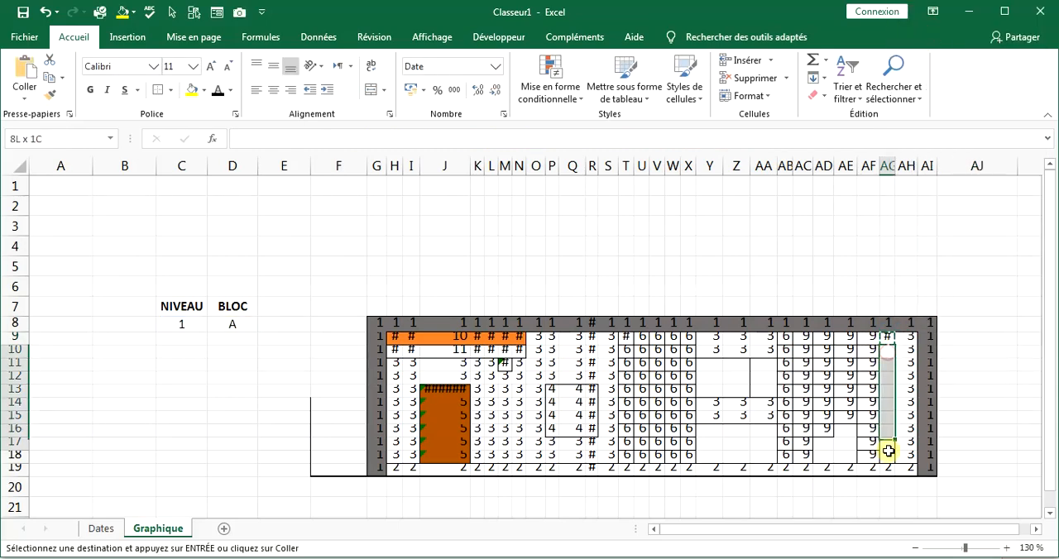
right_click(883, 451)
left_click(941, 185)
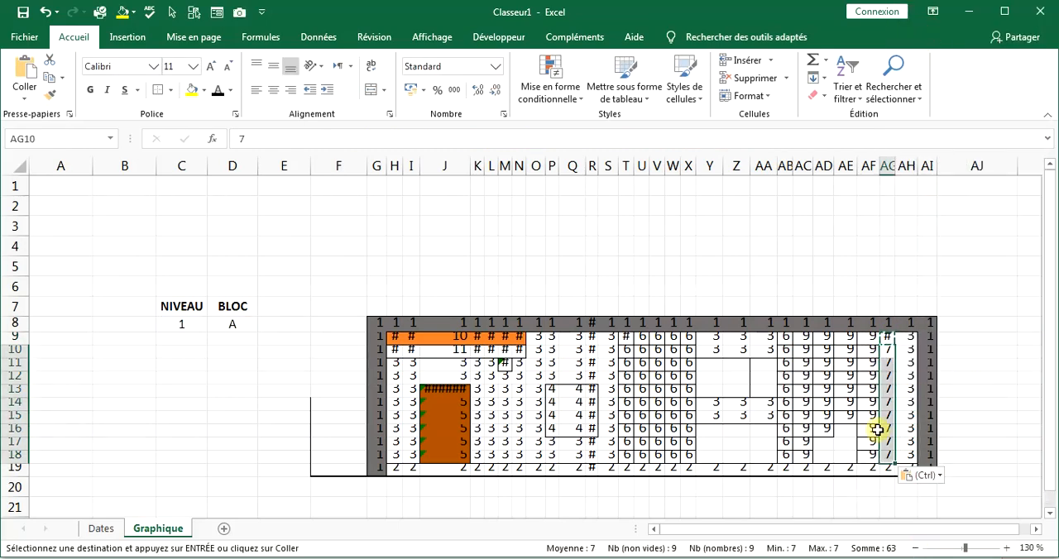
Look up the ARTICLES SANITAIRES column number in Dates and paste only the copied formula into AE16 of Graphique.
left_click(101, 528)
left_click(157, 528)
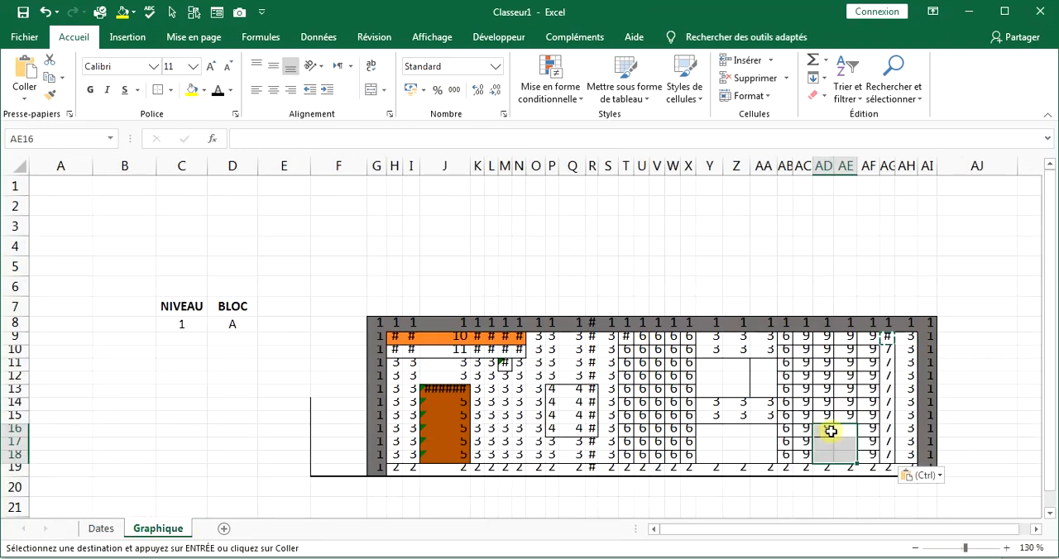
left_click(843, 431)
right_click(843, 433)
left_click(922, 174)
Change AE16's first criteria range to Tableau1[8] and its multiplier to 8.
left_click(350, 139)
key("BackSpace")
type("8")
left_click(728, 139)
key("BackSpace")
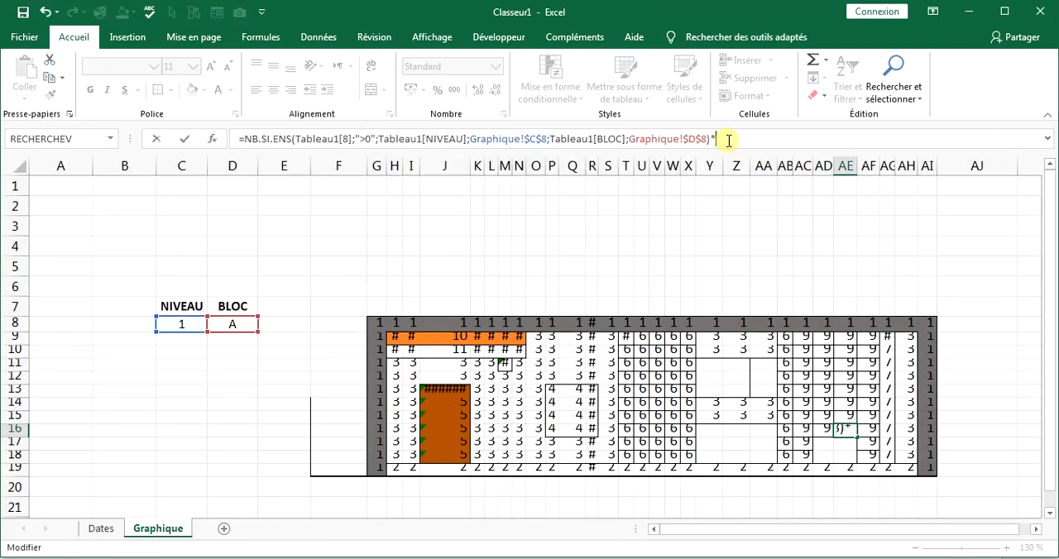
type("8")
key("Return")
Copy the AE16 formula and paste only the formula into AD17:AE18.
right_click(846, 430)
left_click(903, 132)
left_click_drag(845, 444, 824, 454)
right_click(824, 455)
left_click(903, 176)
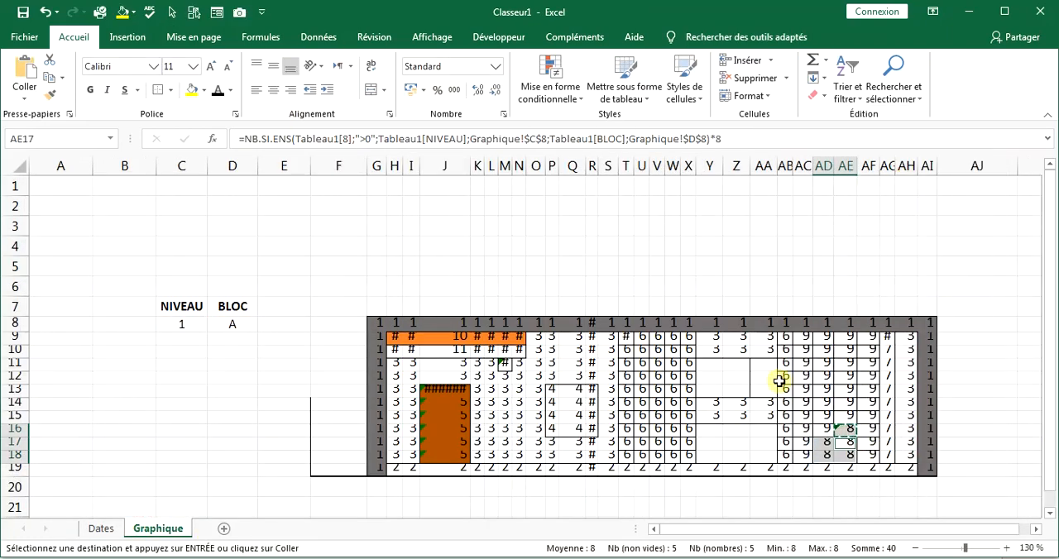
Look up the CUISINE column number in Dates and paste only the copied formula into Y11 of Graphique.
left_click(101, 529)
left_click(157, 528)
right_click(714, 366)
left_click(790, 101)
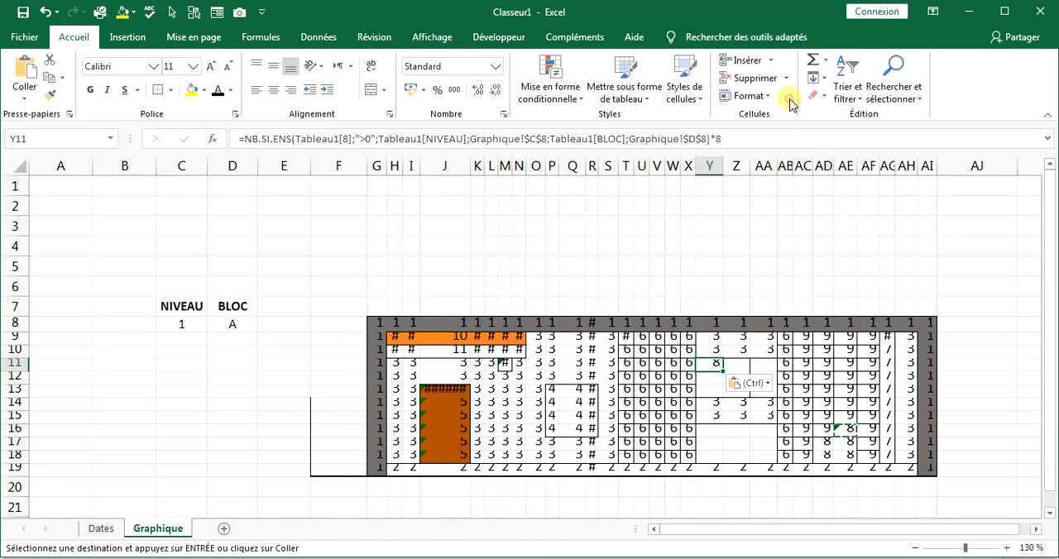
right_click(714, 369)
left_click(710, 359)
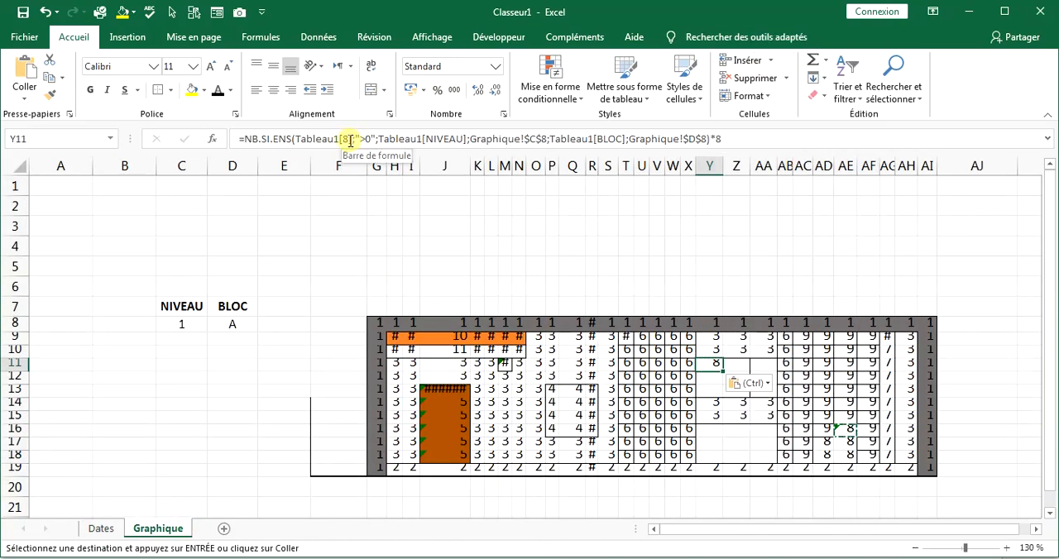
Change Y11's first criteria range to Tableau1[12] and its multiplier to 12.
left_click(352, 139)
key("BackSpace")
type("12")
left_click(732, 141)
type("1")
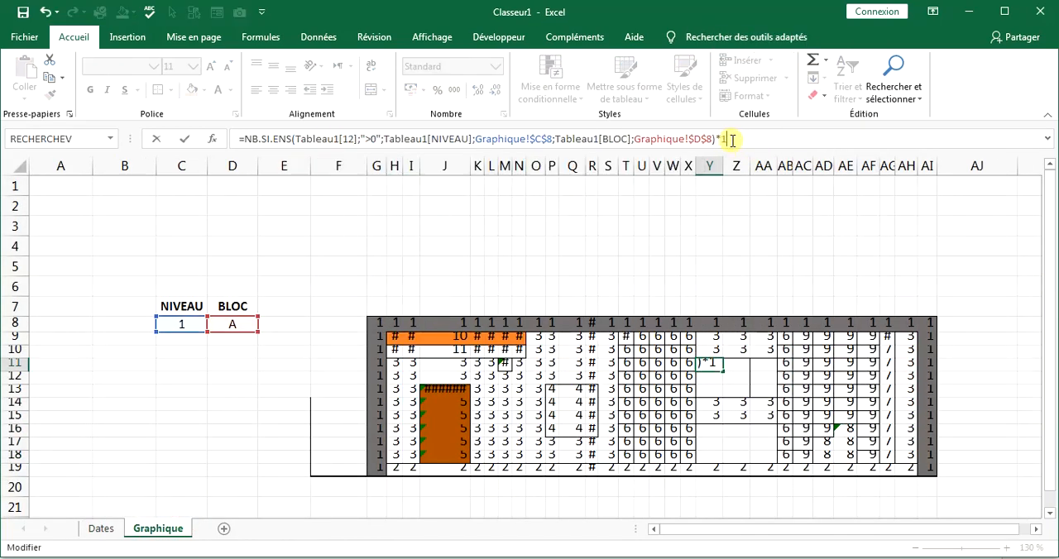
type("2")
key("Return")
Copy the Y11 formula and paste only the formula into Y11:AA13 and Y16:AA18.
right_click(713, 365)
left_click(760, 61)
left_click_drag(715, 366, 765, 389)
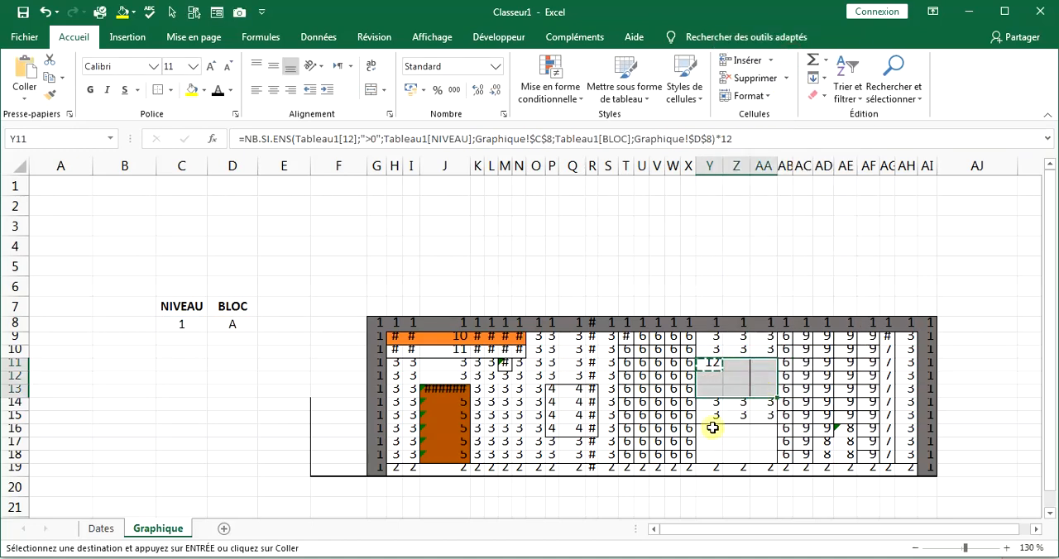
left_click_drag(712, 428, 762, 448)
right_click(762, 448)
left_click(843, 171)
Paste the copied formula into F14, then change its first criteria range to Tableau1[13] and its multiplier to 13.
right_click(336, 406)
left_click(420, 148)
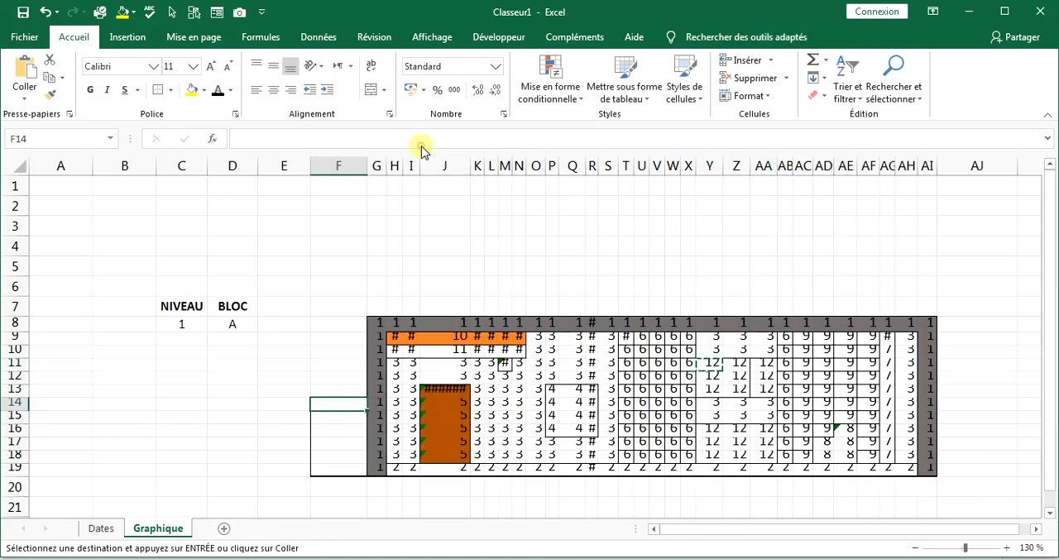
left_click(355, 140)
key("BackSpace")
type("3")
left_click(746, 145)
type("3")
key("Return")
Copy F14 and paste it into F15:F19 without its date formatting.
right_click(339, 403)
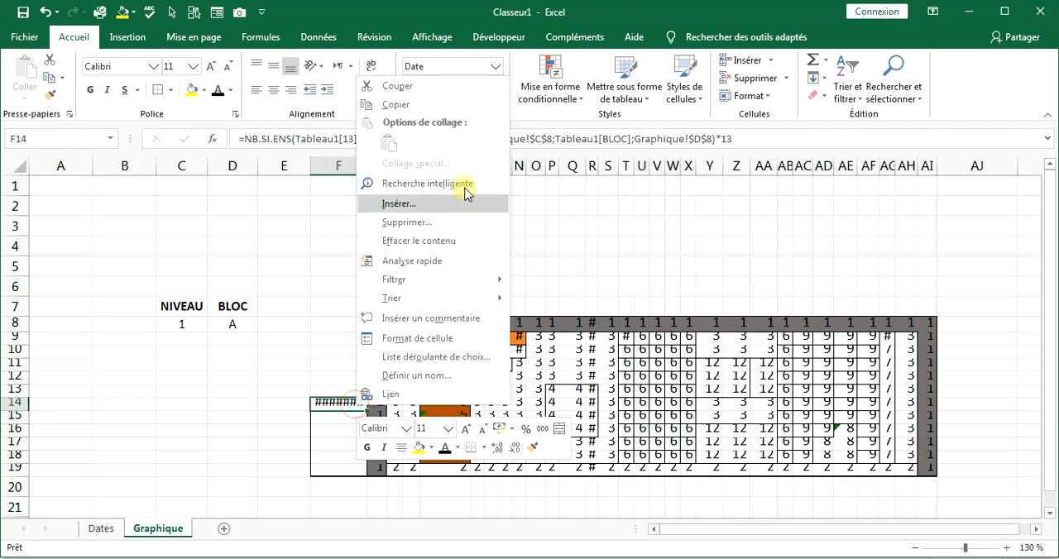
left_click(389, 104)
left_click_drag(350, 420, 350, 465)
right_click(350, 465)
left_click_drag(338, 403, 335, 467)
right_click(336, 467)
left_click(420, 204)
left_click(535, 230)
Check the fill color of the CARRELAGE number cell in Dates and return to Graphique.
left_click_drag(334, 327, 926, 462)
left_click(494, 474)
left_click(101, 529)
left_click(289, 260)
left_click(204, 91)
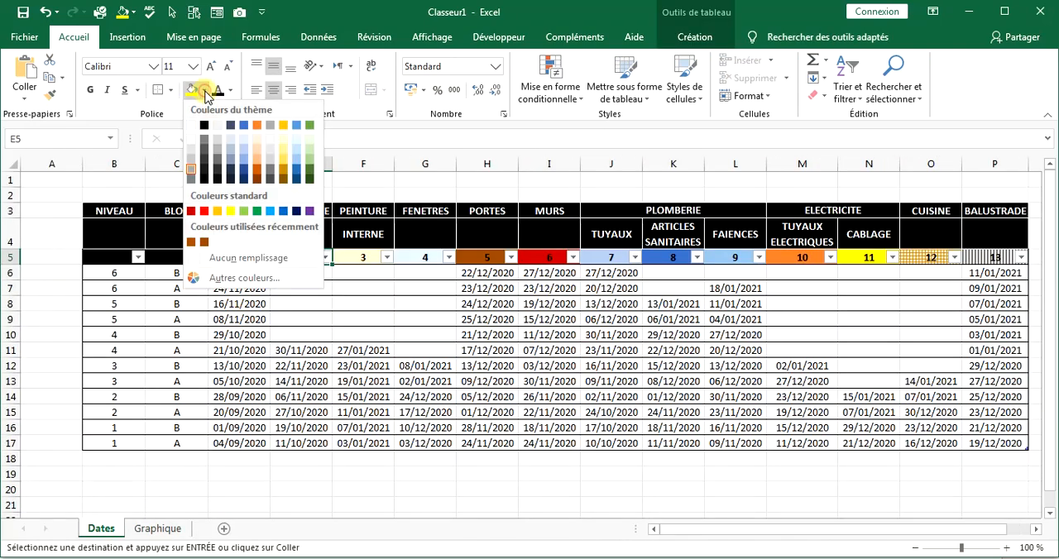
left_click(143, 529)
Add an equal-to highlight rule on F8:AI19 that gives cells equal to 2 a custom grey fill.
left_click_drag(333, 326, 928, 464)
left_click(550, 85)
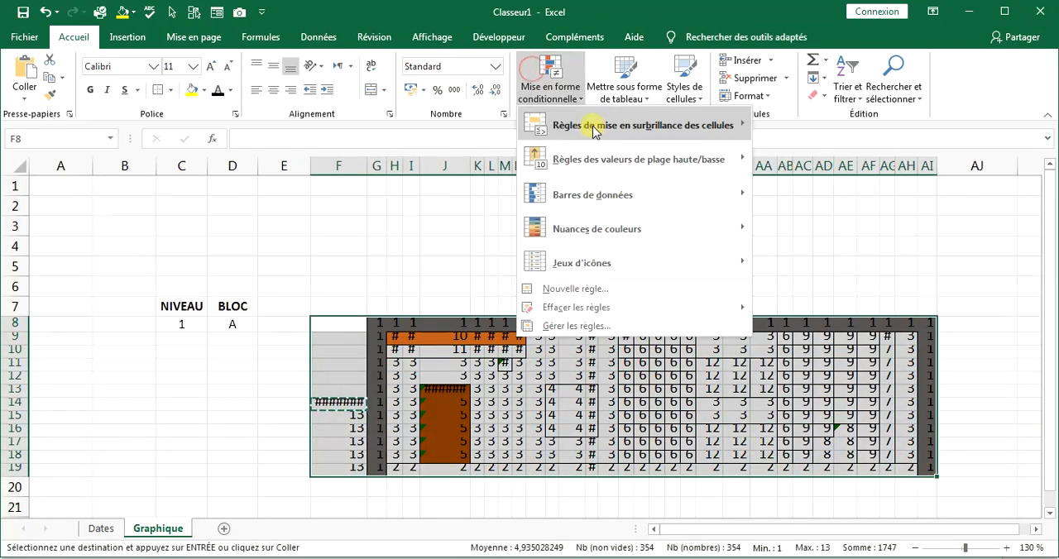
mouse_move(595, 129)
left_click(793, 231)
type("2")
left_click(563, 215)
left_click(422, 305)
left_click(173, 153)
left_click(485, 382)
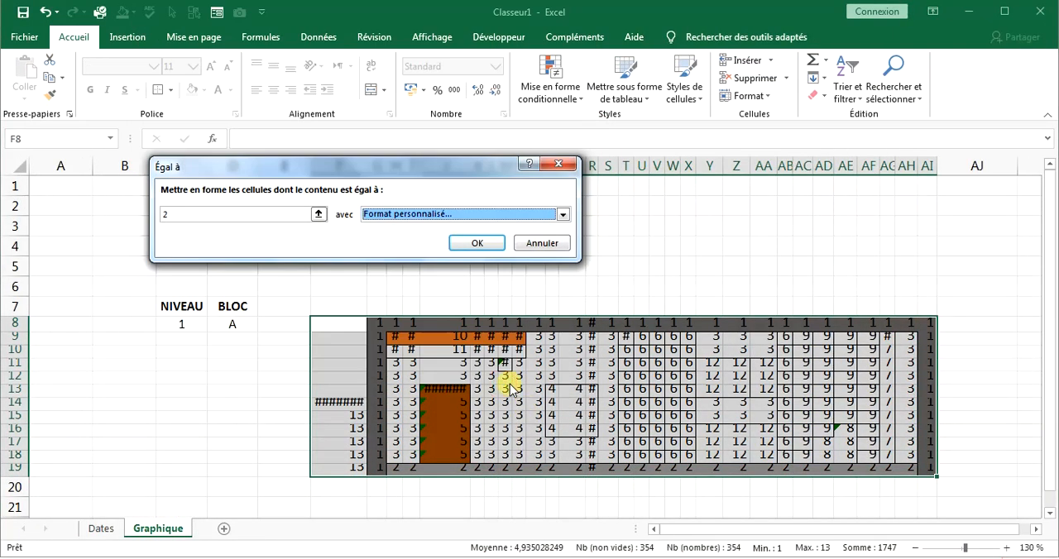
left_click(478, 245)
left_click(478, 487)
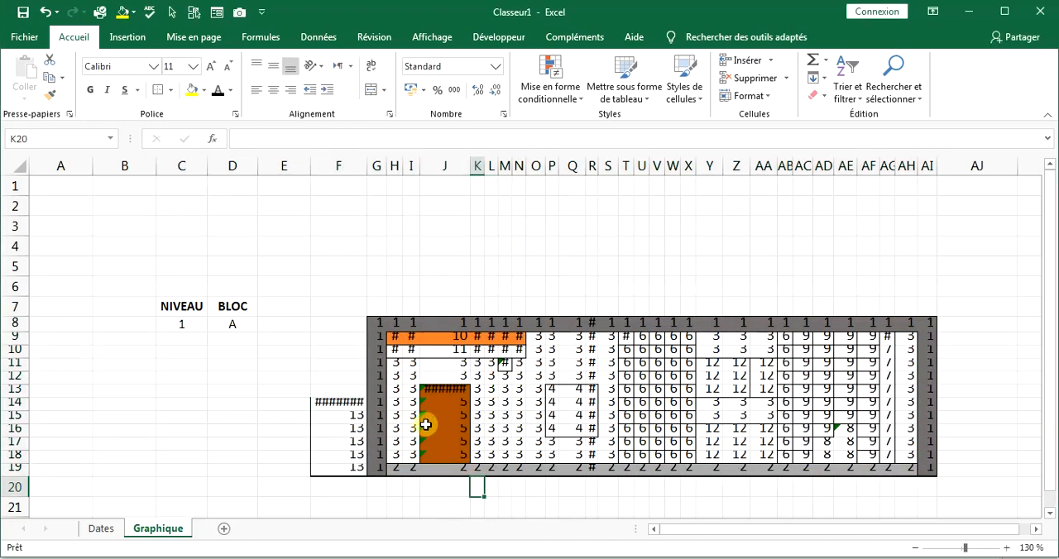
Check column 3's color in Dates, then highlight cells equal to 3 in Graphique's F8:AI19 with a custom pale yellow fill.
left_click(101, 528)
left_click(158, 528)
left_click_drag(333, 326, 927, 464)
left_click(551, 85)
mouse_move(629, 125)
left_click(786, 219)
type("3")
left_click(584, 213)
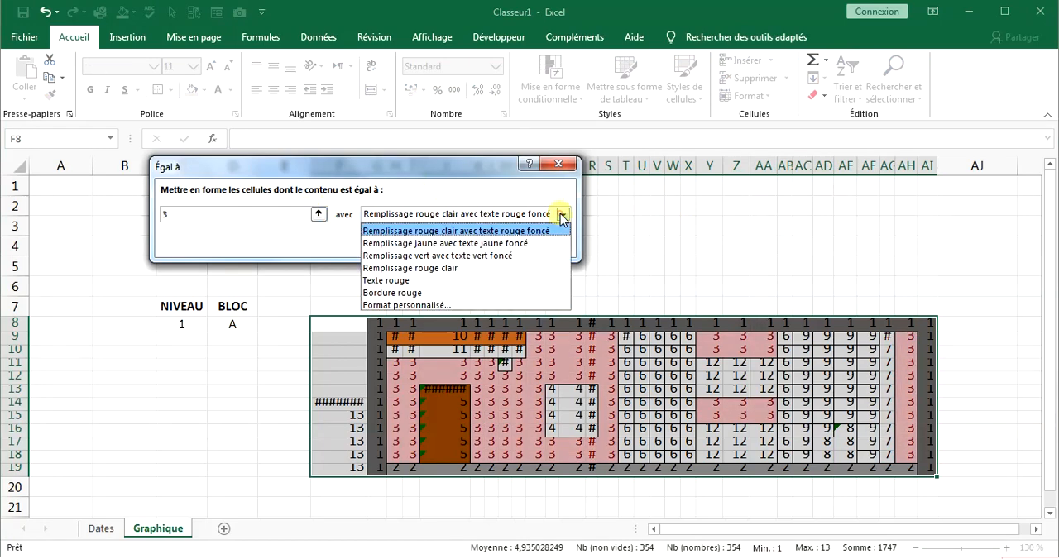
left_click(398, 307)
left_click(295, 113)
left_click(485, 382)
left_click(190, 217)
key("BackSpace")
type("4")
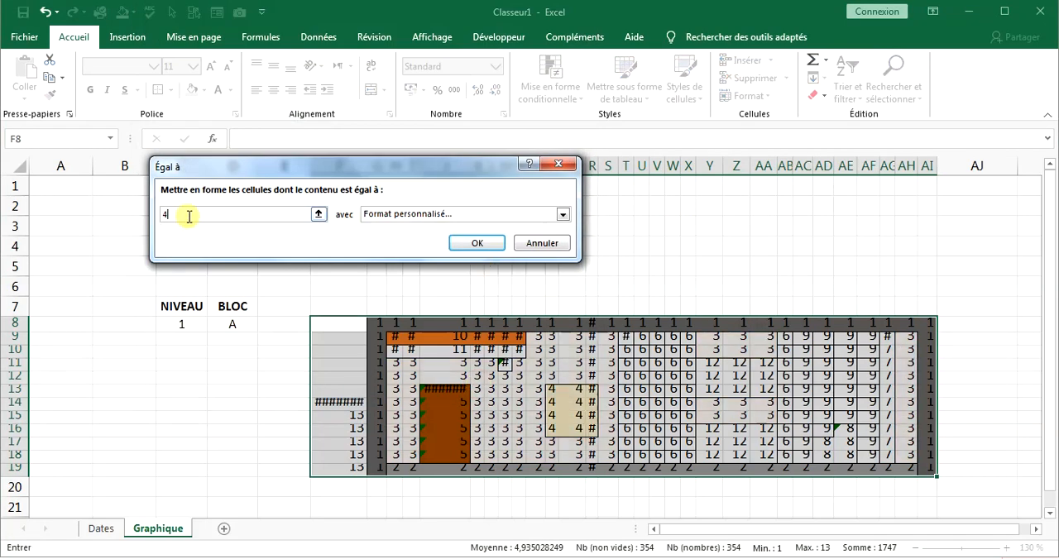
left_click(477, 242)
left_click(550, 86)
mouse_move(629, 124)
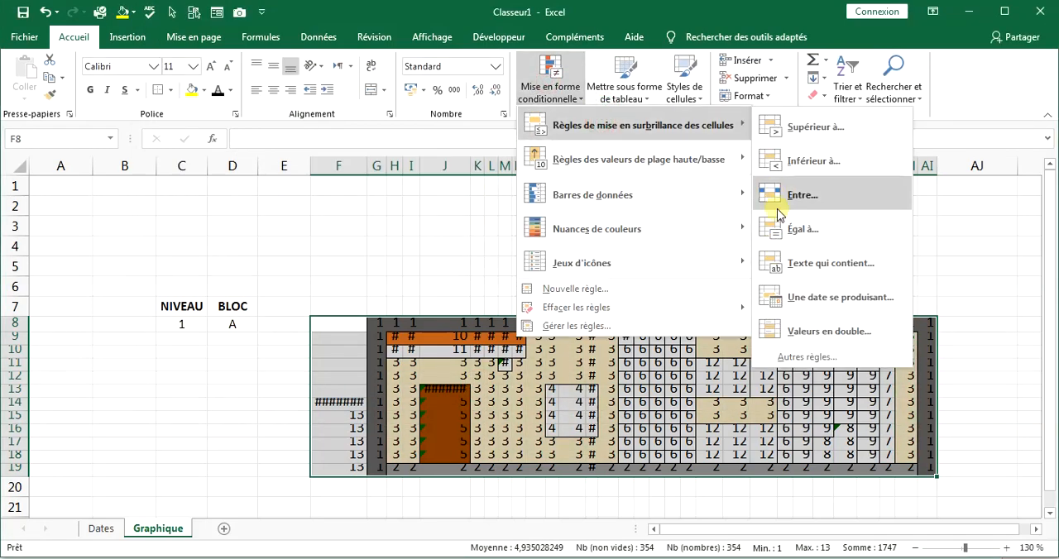
left_click(769, 199)
left_click(545, 246)
Add an equal-to highlight rule on F8:AI19 that gives cells equal to 4 a custom very light blue fill.
left_click(556, 92)
left_click(777, 233)
left_click(215, 219)
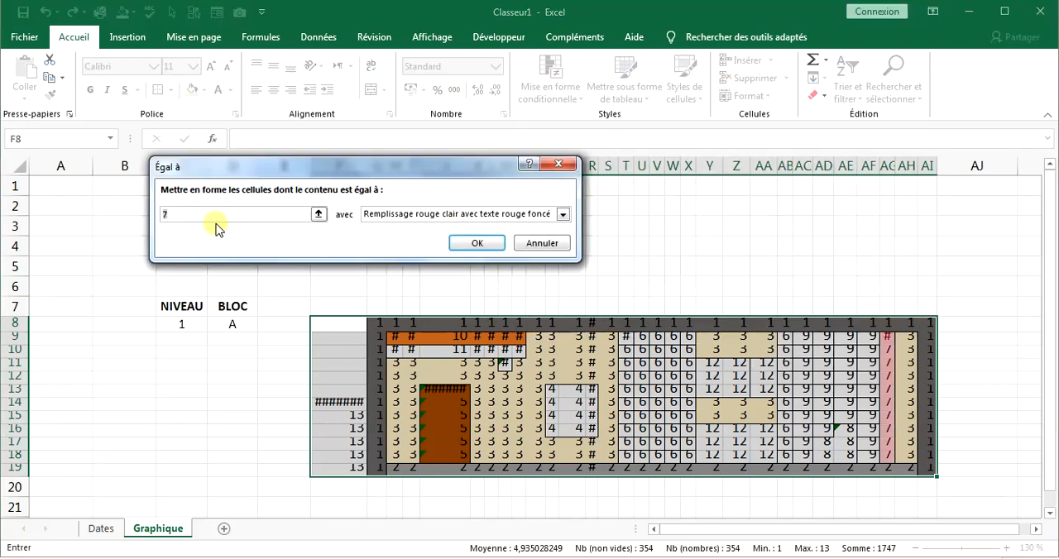
key("BackSpace")
type("4")
left_click(552, 217)
left_click(406, 305)
left_click(227, 115)
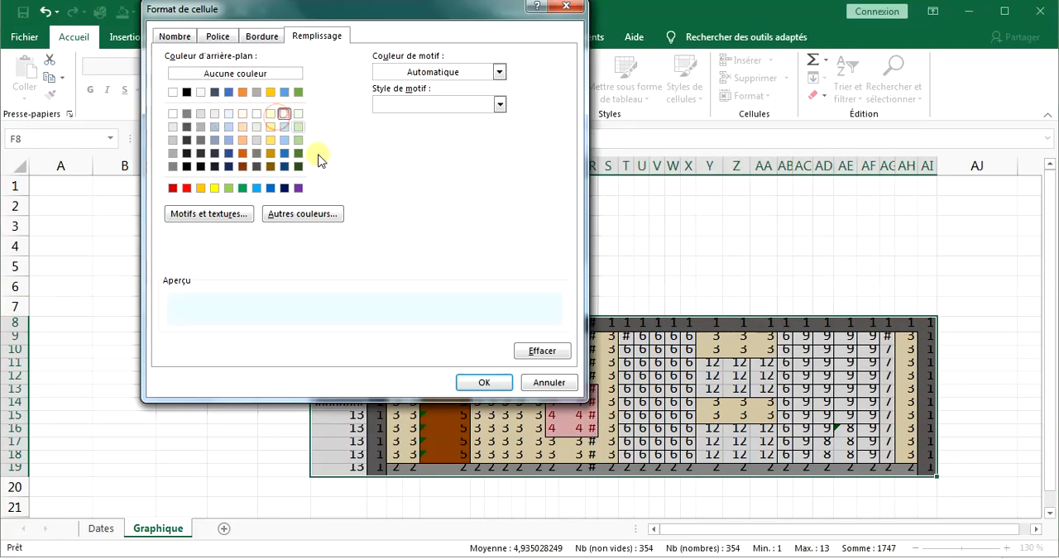
left_click(484, 383)
left_click(482, 241)
Check the fill colors of the FENETRES and plumbing number cells in Dates and return to Graphique.
key("ctrl+Page_Up")
left_click(418, 257)
left_click(205, 89)
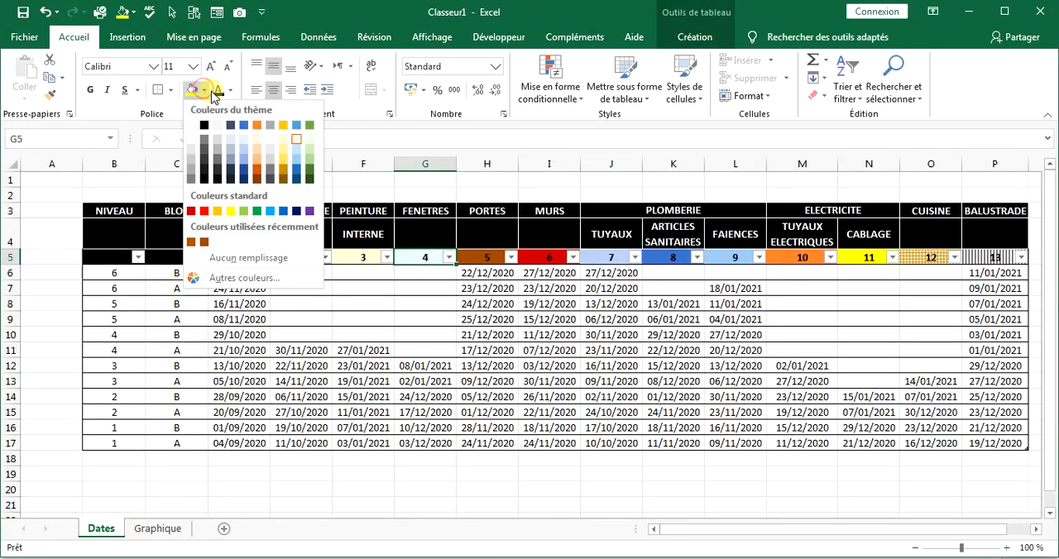
left_click(207, 90)
left_click(614, 260)
left_click(205, 90)
left_click(739, 257)
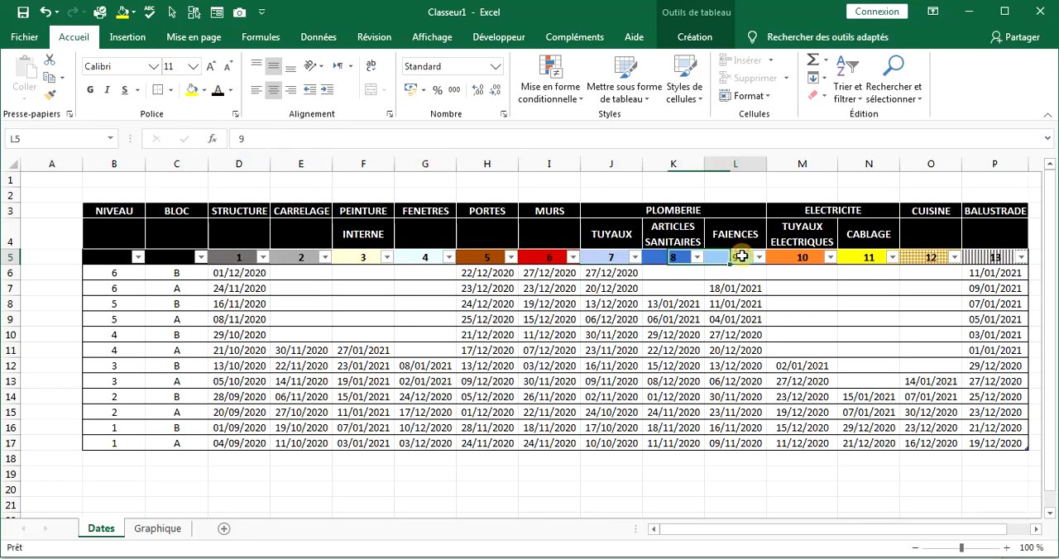
left_click(204, 90)
left_click(488, 351)
key("ctrl+Page_Down")
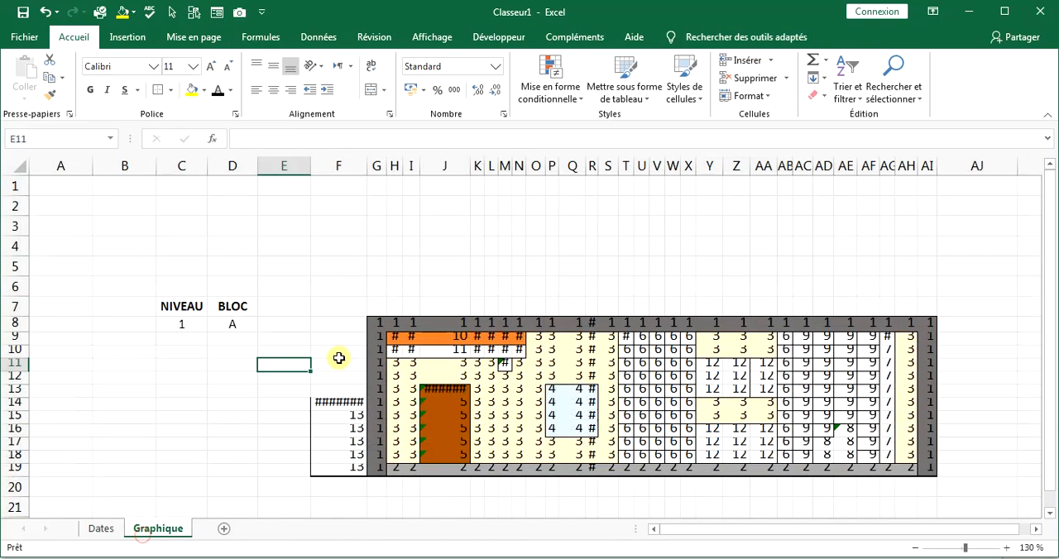
Add an equal-to highlight rule on F8:AI19 that gives cells equal to 6 a custom red fill.
left_click_drag(331, 323, 929, 469)
left_click(550, 87)
left_click(602, 120)
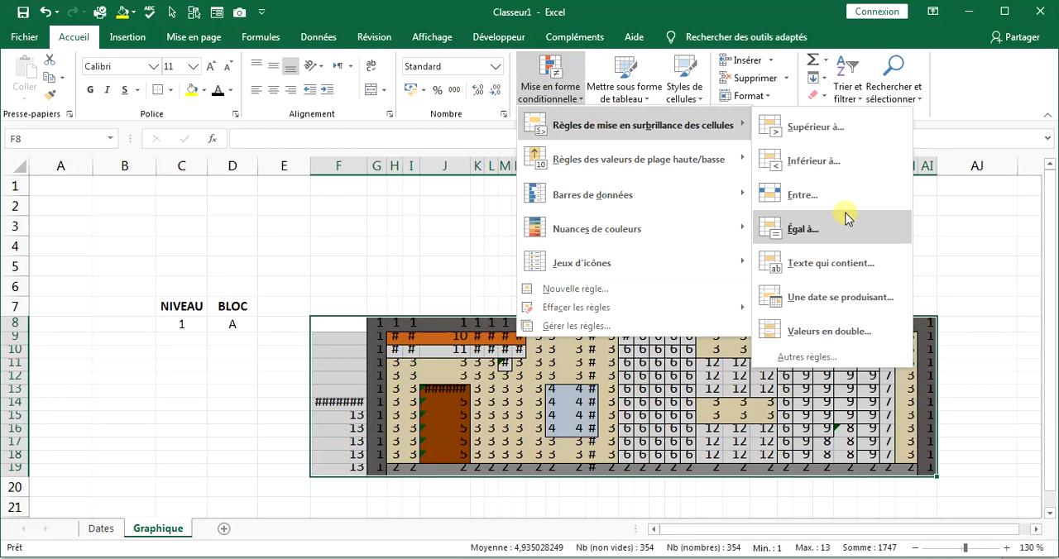
left_click(794, 230)
left_click(496, 207)
left_click(472, 299)
left_click(172, 188)
left_click(484, 382)
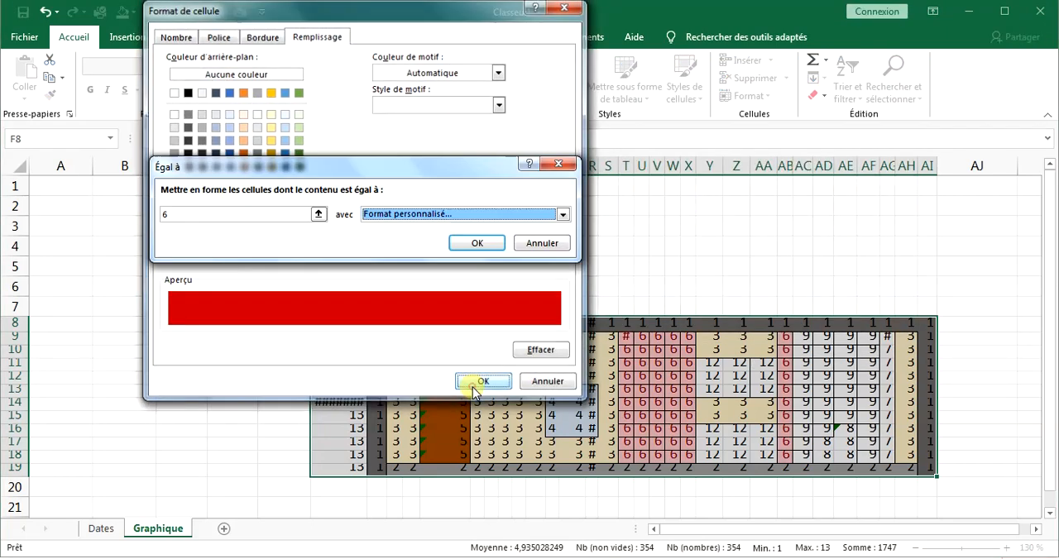
left_click(480, 243)
Add an equal-to highlight rule on F8:AI19 that gives cells equal to 7 a custom light blue fill.
left_click(550, 87)
left_click(794, 229)
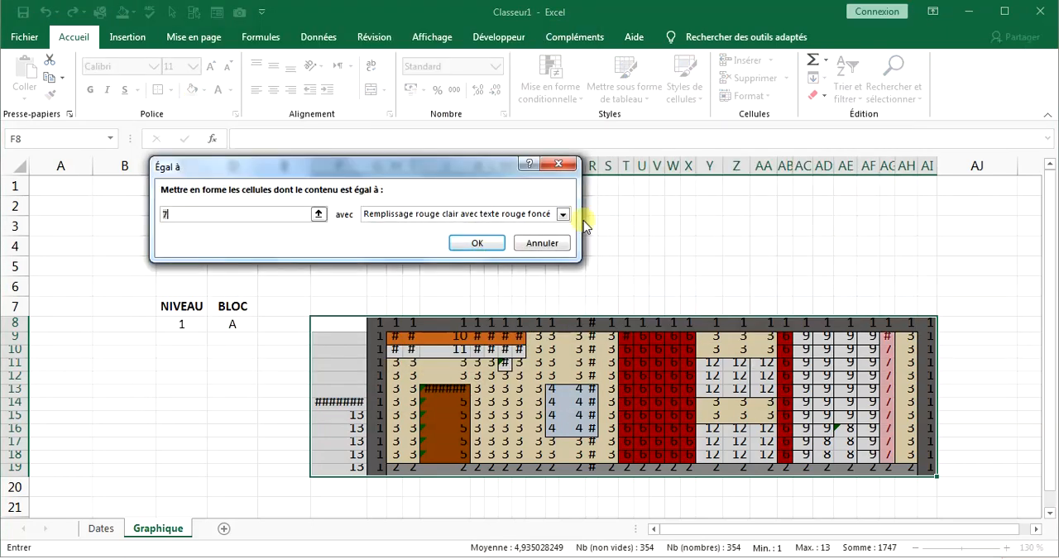
left_click(562, 214)
left_click(473, 299)
left_click(226, 129)
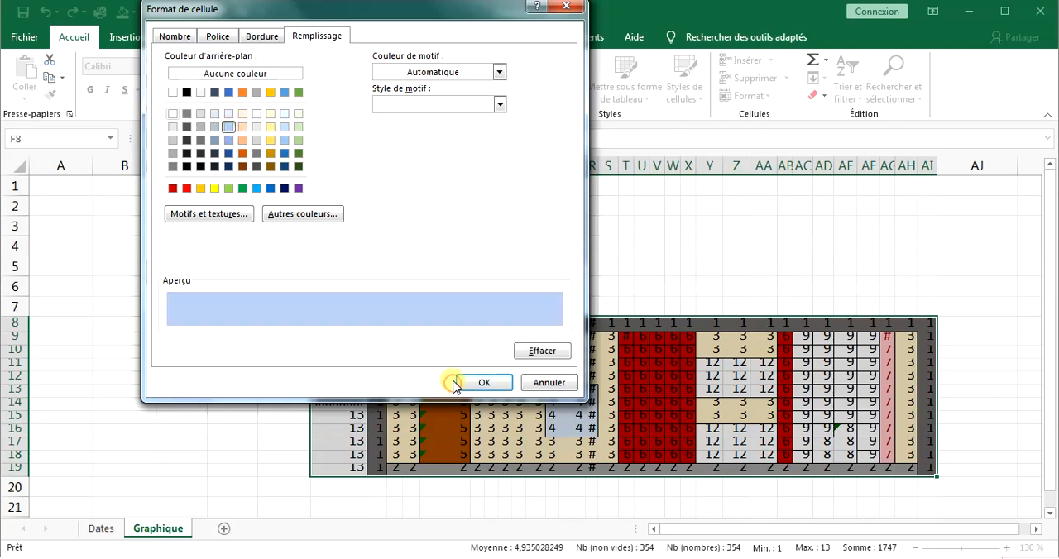
left_click(484, 382)
left_click(480, 243)
Add an equal-to highlight rule on F8:AI19 that gives cells equal to 8 a custom blue fill.
left_click(550, 87)
mouse_move(646, 125)
left_click(782, 230)
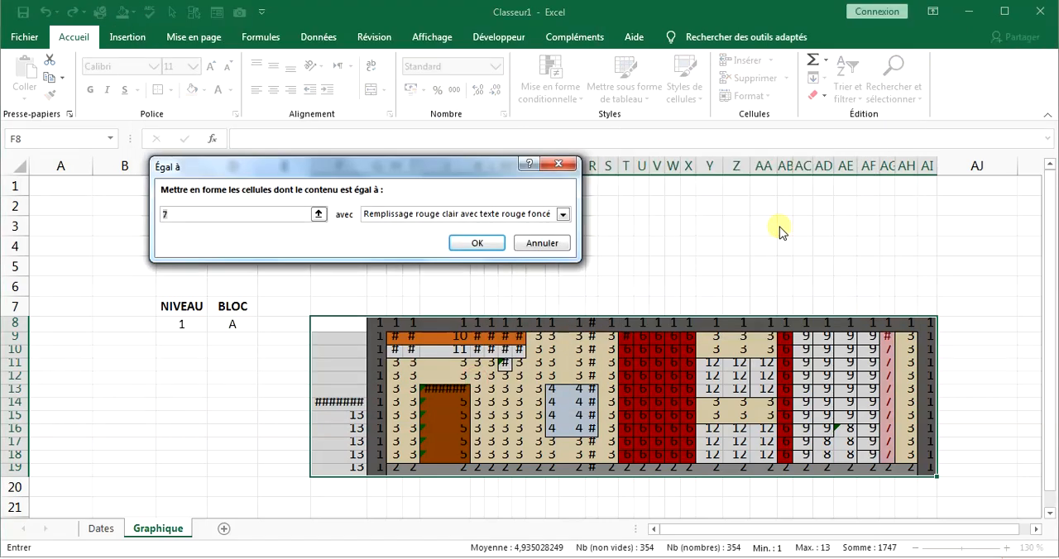
left_click(563, 215)
left_click(409, 303)
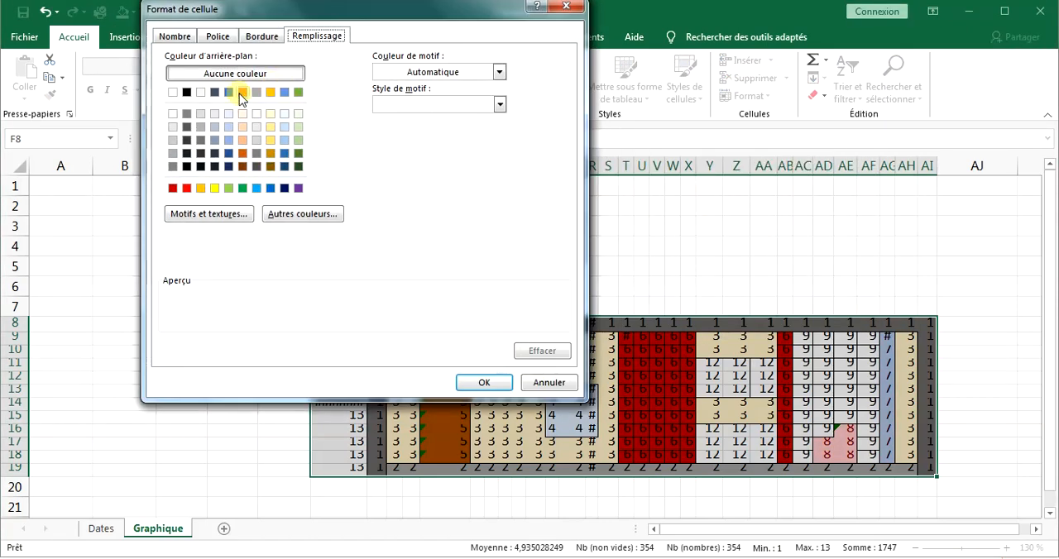
left_click(229, 92)
left_click(484, 382)
left_click(477, 243)
Add an equal-to highlight rule on F8:AI19 that gives cells equal to 9 a custom light sky-blue fill.
left_click(542, 88)
mouse_move(645, 125)
left_click(774, 234)
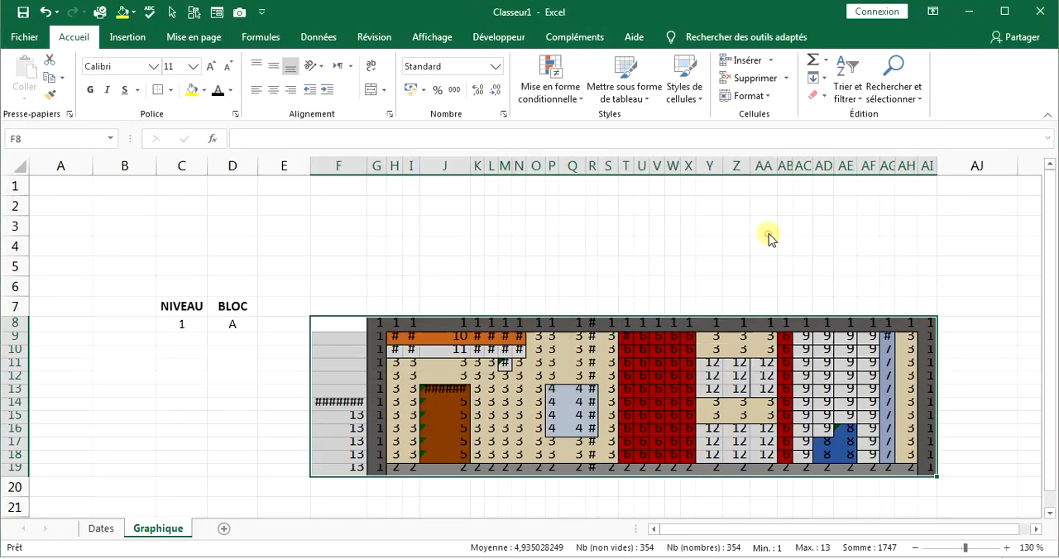
type("9")
left_click(562, 214)
left_click(409, 303)
left_click(283, 138)
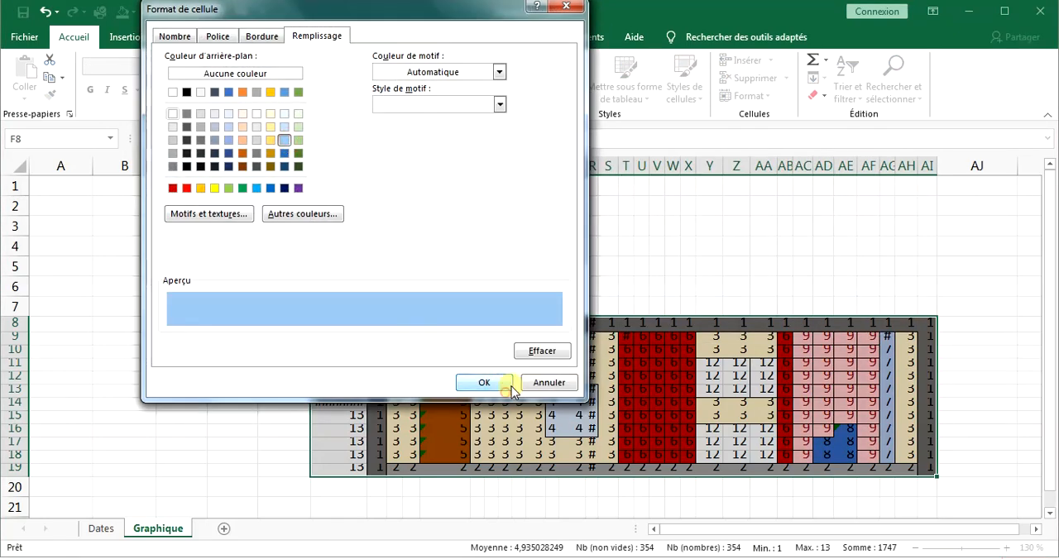
left_click(485, 382)
left_click(477, 242)
Add an equal-to highlight rule on F8:AI19 that gives cells equal to 10 a custom orange fill.
left_click(549, 87)
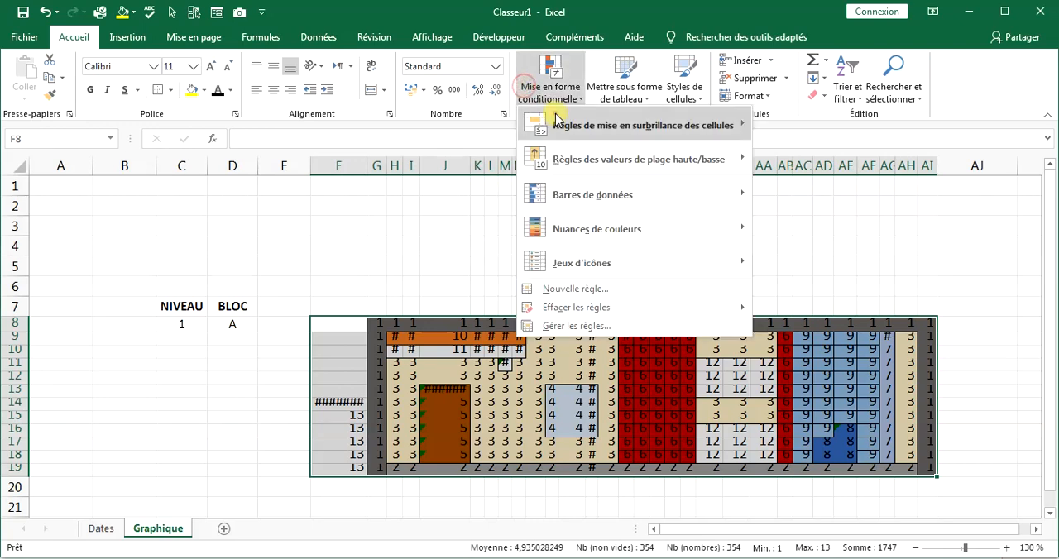
mouse_move(551, 111)
left_click(774, 234)
type("10")
left_click(563, 215)
left_click(409, 305)
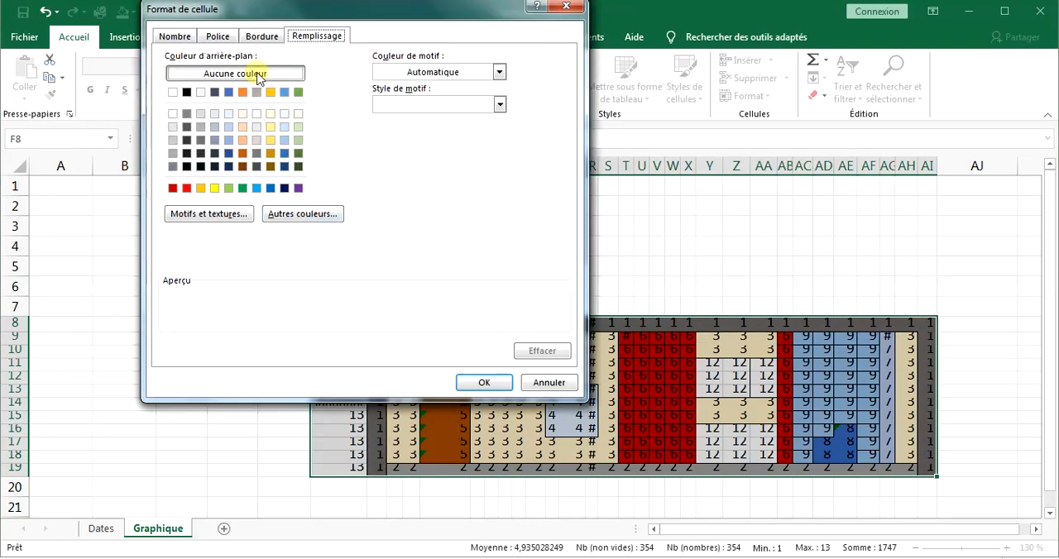
left_click(272, 91)
left_click(249, 93)
left_click(484, 383)
left_click(477, 242)
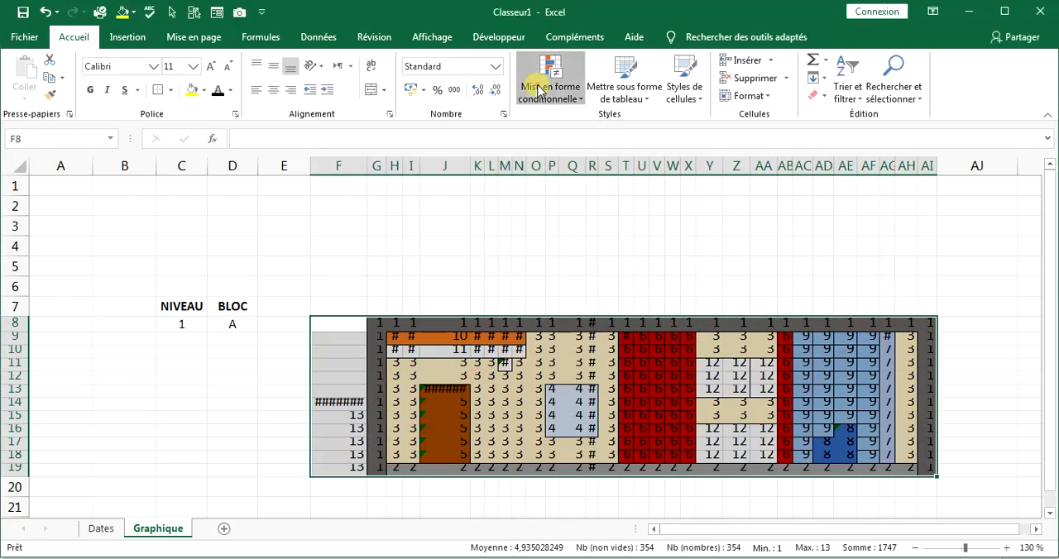
Add an equal-to highlight rule on F8:AI19 that gives cells equal to 11 a custom yellow fill.
left_click(549, 88)
mouse_move(620, 123)
left_click(787, 231)
type("7")
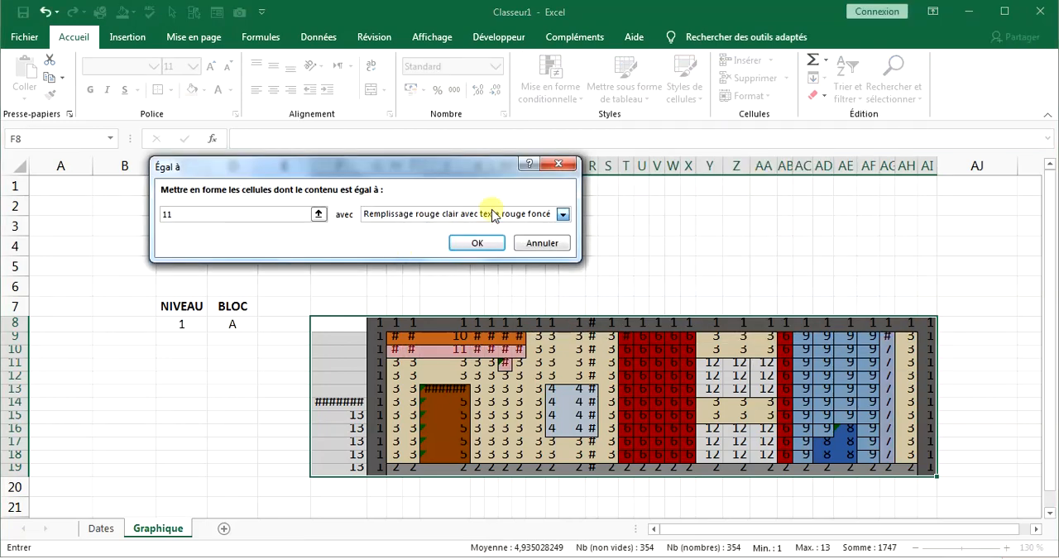
left_click(535, 213)
left_click(409, 305)
left_click(215, 188)
left_click(484, 384)
left_click(480, 242)
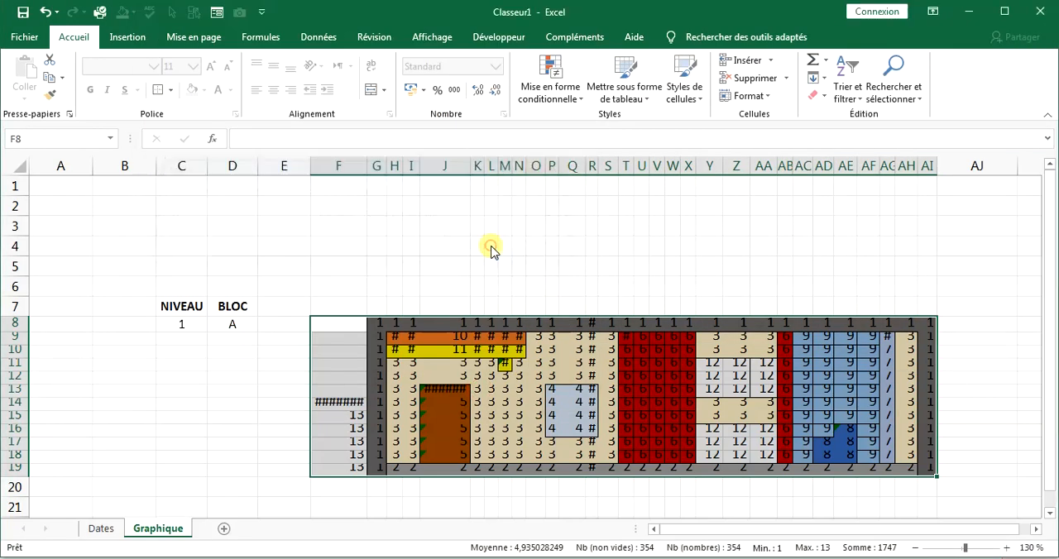
left_click(542, 73)
left_click(568, 330)
left_click(613, 97)
Add an equal-to highlight rule on F8:AI19 that gives cells equal to 12 a light orange fill with a darker orange grid pattern.
left_click(550, 87)
mouse_move(626, 123)
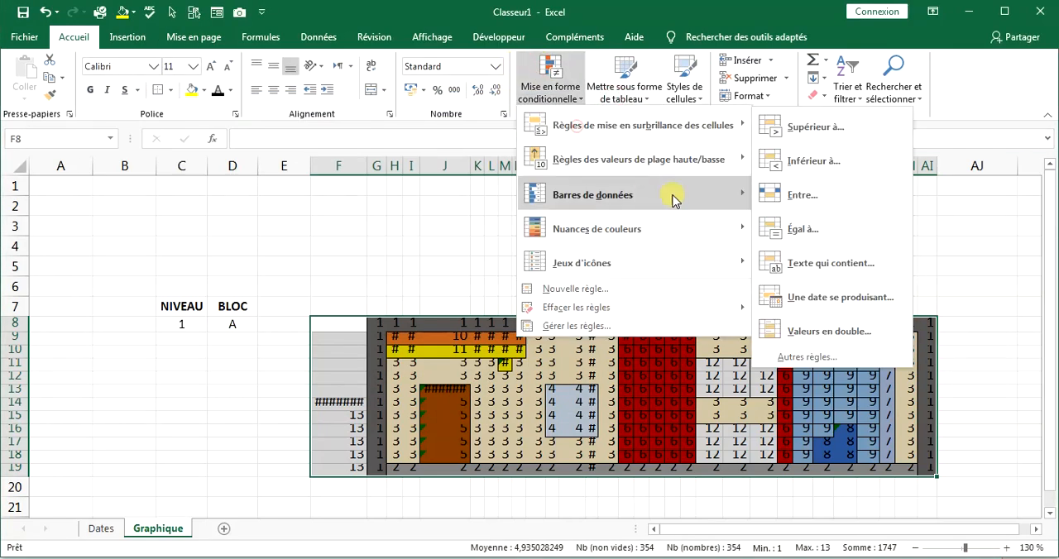
left_click(794, 230)
type("12")
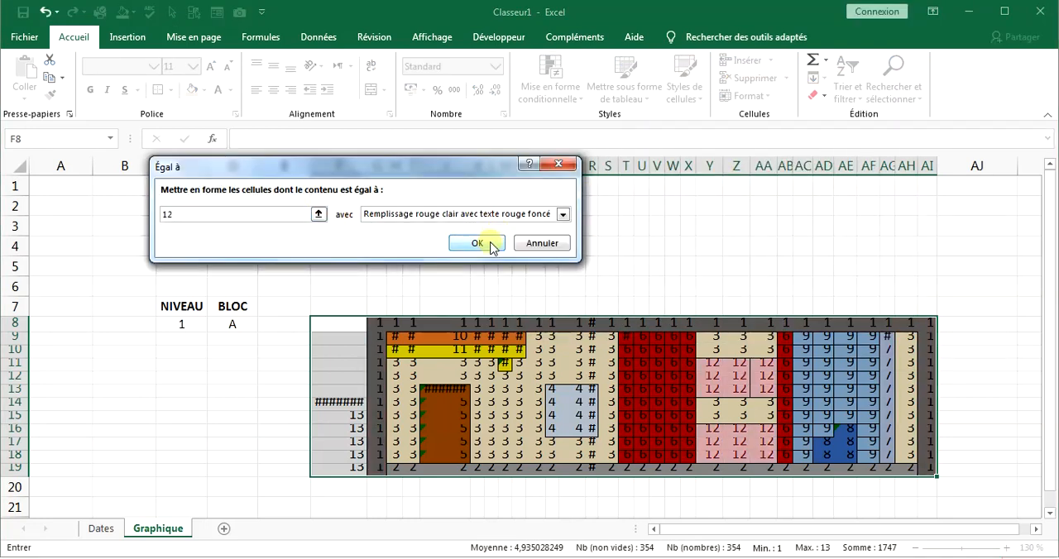
left_click(496, 215)
left_click(480, 304)
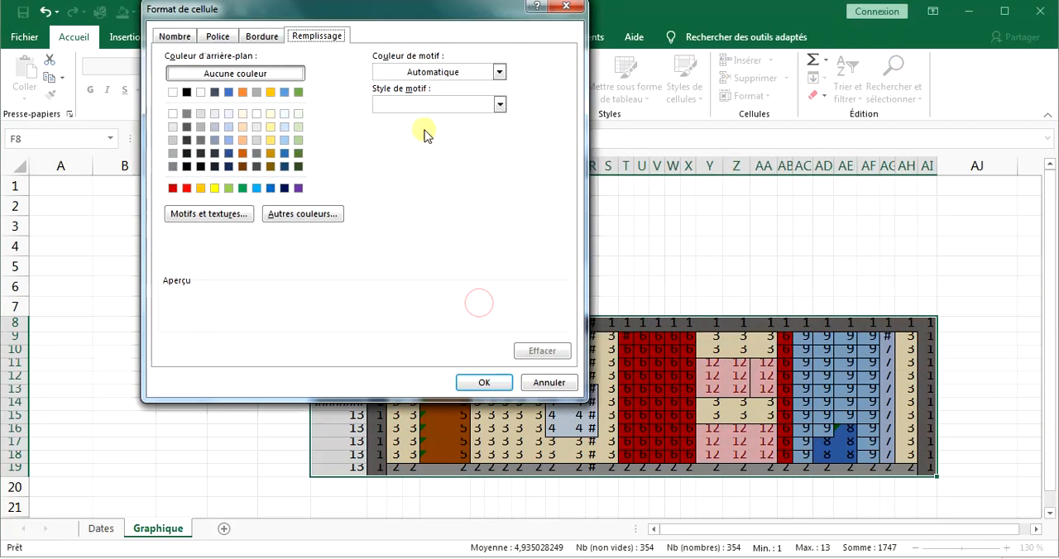
left_click(242, 129)
left_click(500, 73)
left_click(472, 168)
left_click(501, 106)
left_click(463, 161)
left_click(499, 383)
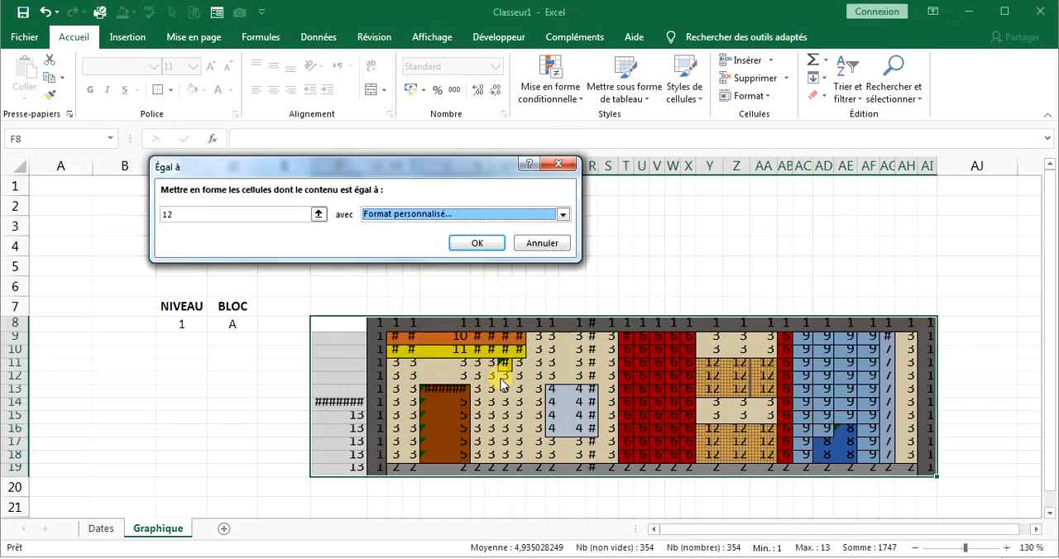
left_click(464, 251)
Add an equal-to highlight rule on F8:AI19 that gives cells equal to 13 a gray vertical-stripe pattern.
left_click(549, 87)
mouse_move(626, 124)
left_click(832, 232)
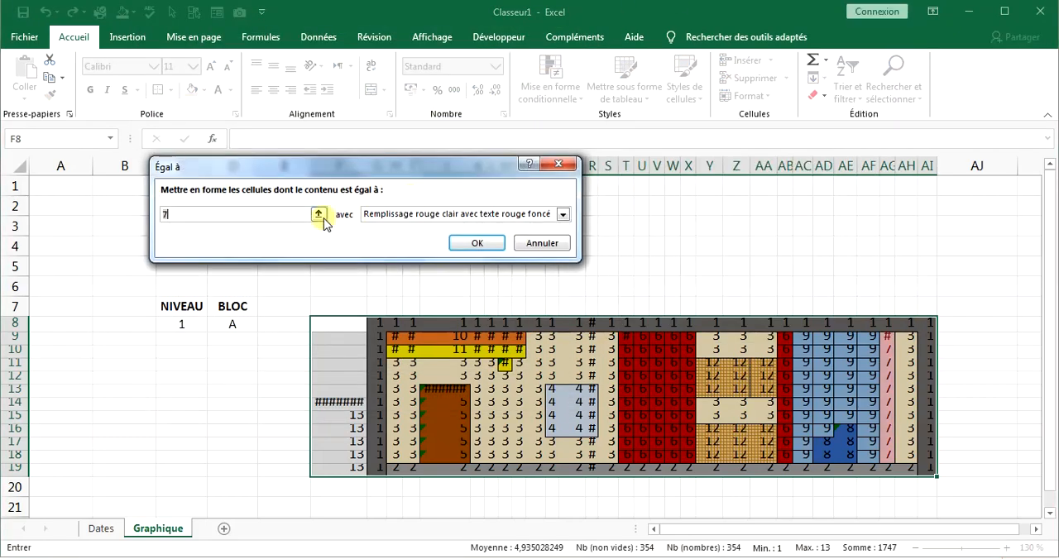
type("13")
left_click(546, 218)
left_click(443, 304)
left_click(500, 73)
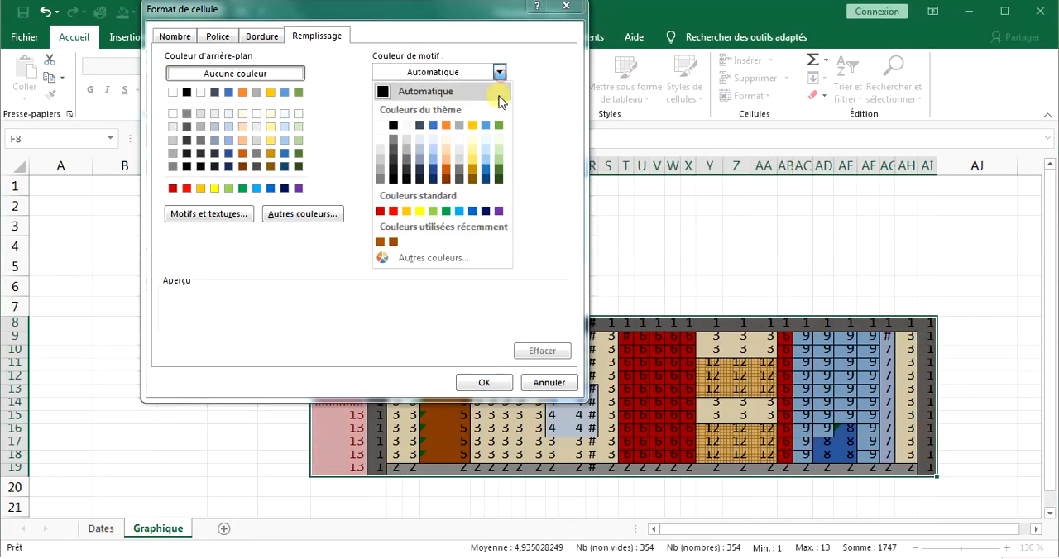
left_click(384, 178)
left_click(500, 105)
left_click(413, 157)
left_click(484, 382)
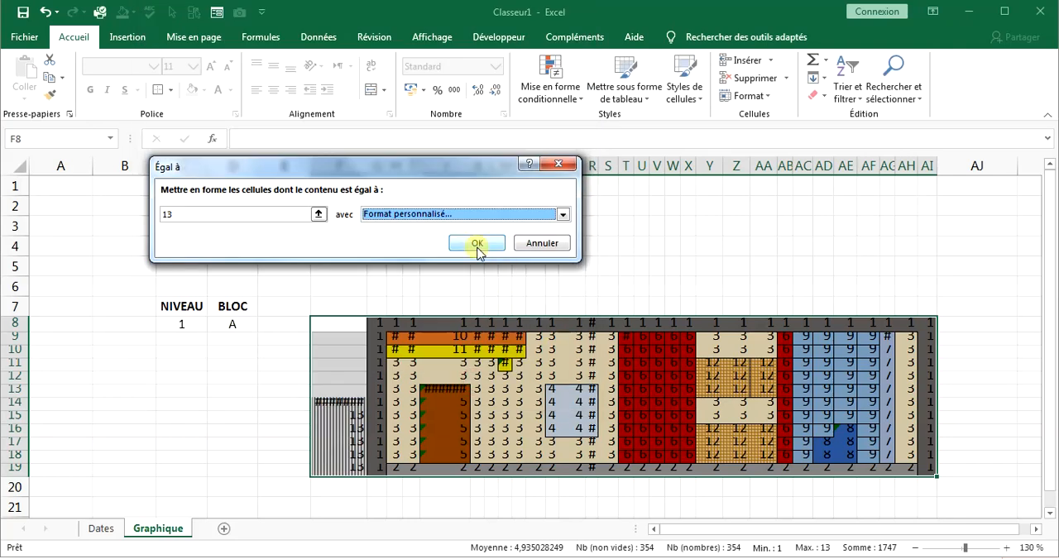
left_click(478, 245)
left_click(449, 414)
left_click(403, 392)
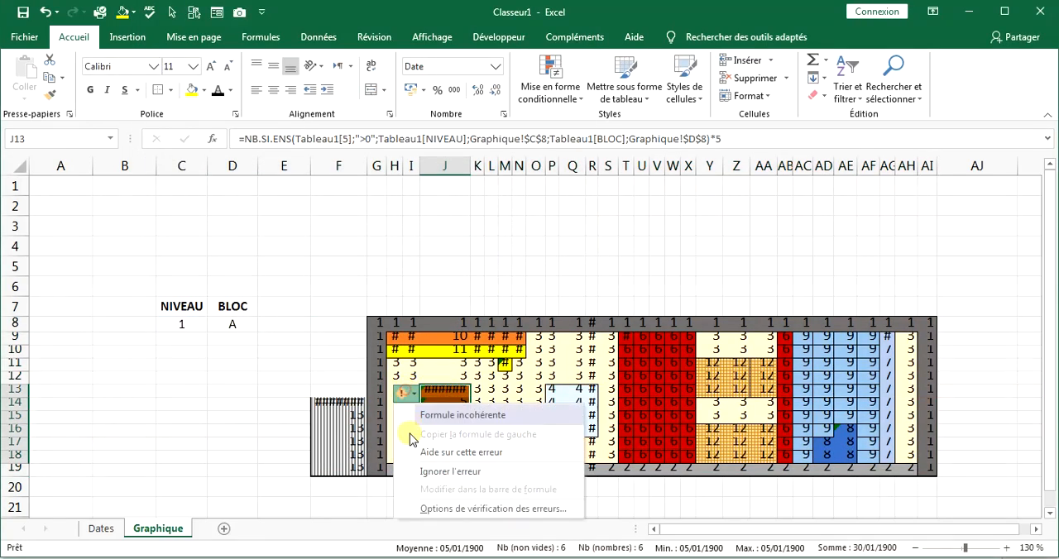
left_click(346, 325)
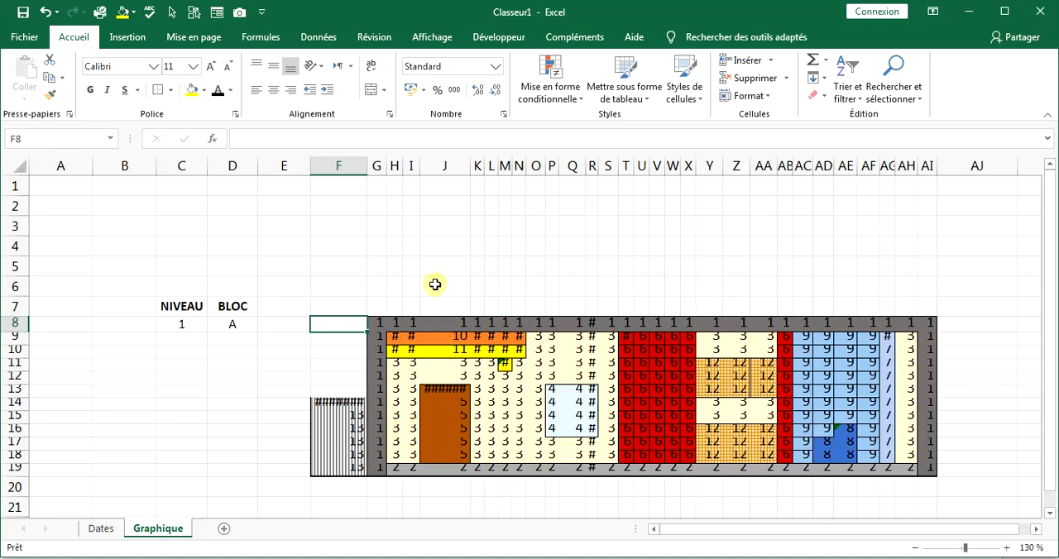
Set the font size of F8:AI19 to 1.
left_click_drag(337, 323, 925, 470)
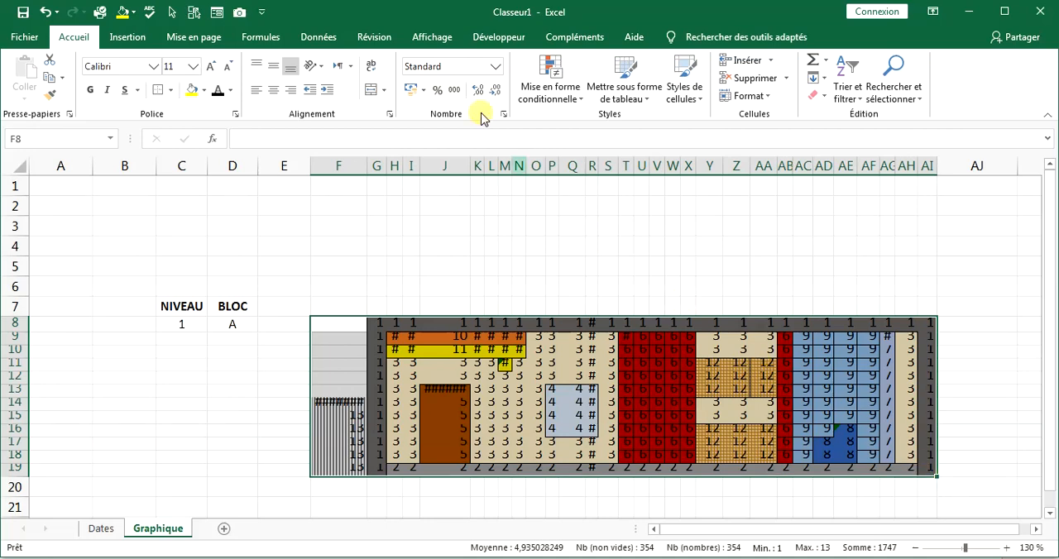
left_click(171, 64)
type("1")
key("Return")
left_click(572, 417)
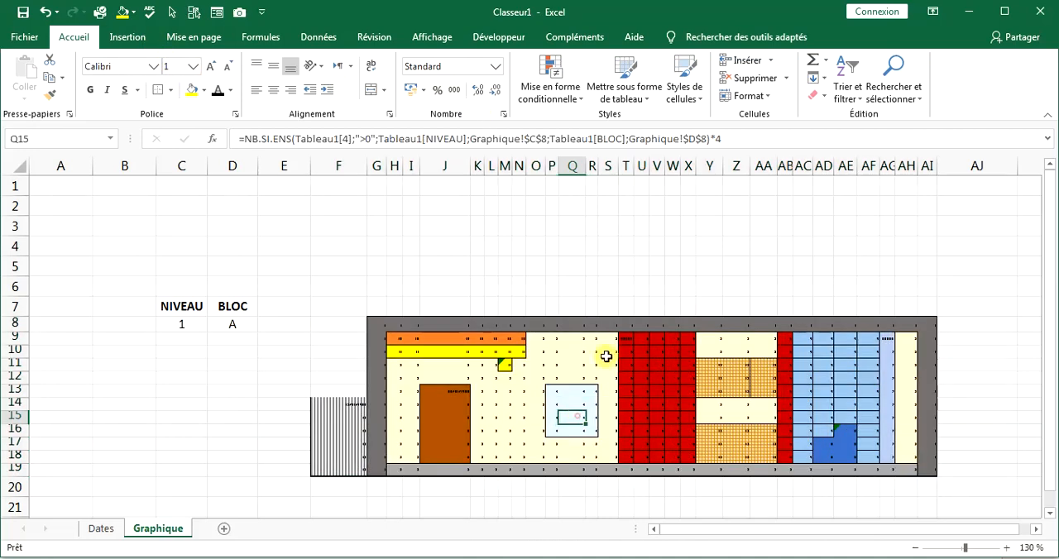
left_click(993, 223)
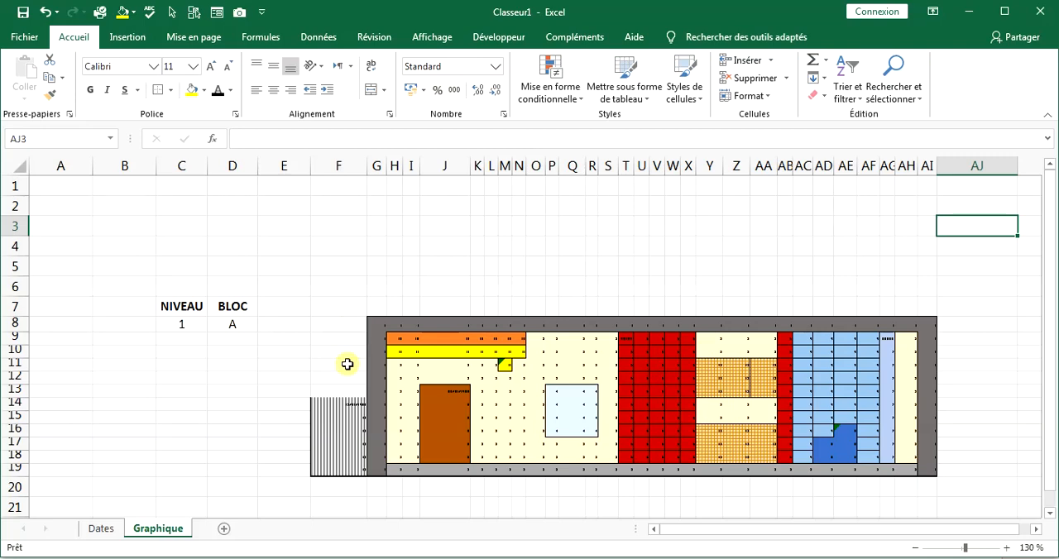
Set the number format of cells F14, J13, T9 and AG9 to Standard.
left_click(340, 409)
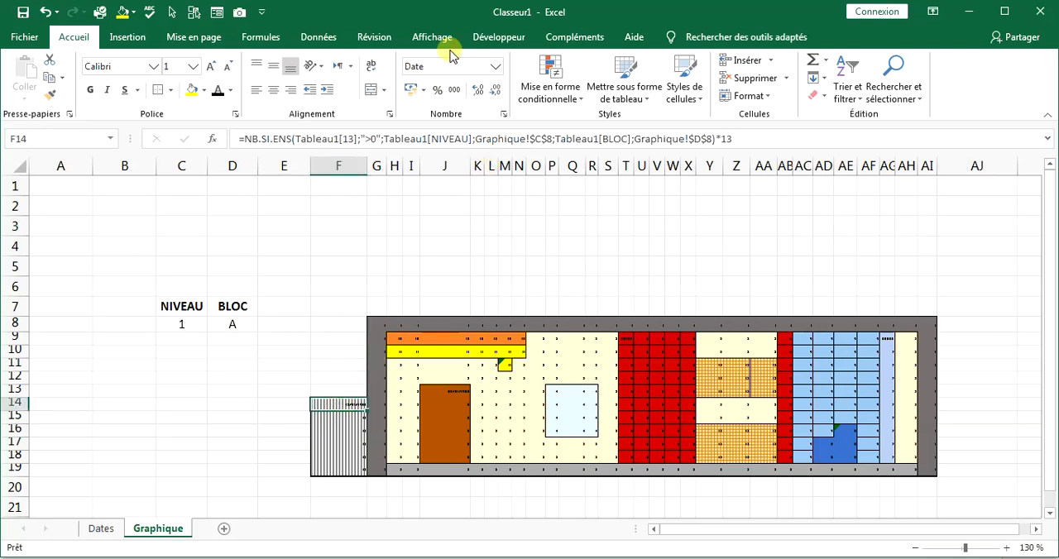
left_click(494, 66)
left_click(439, 89)
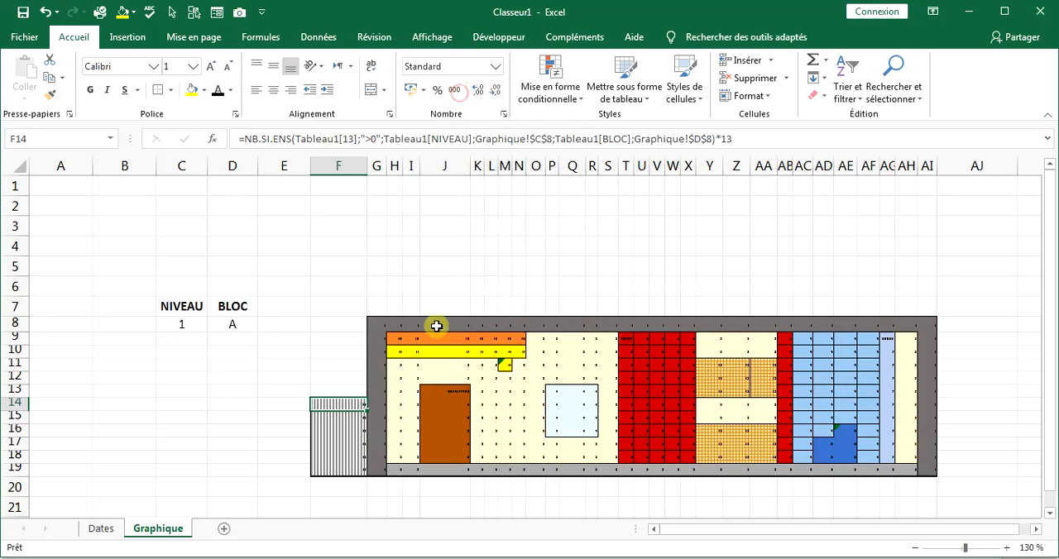
left_click(432, 387)
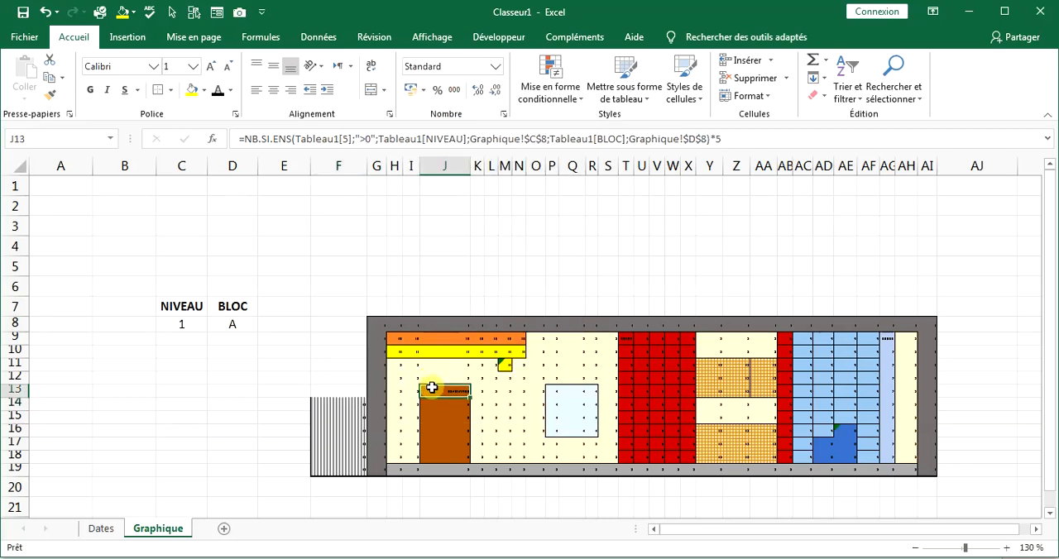
left_click(497, 67)
left_click(475, 102)
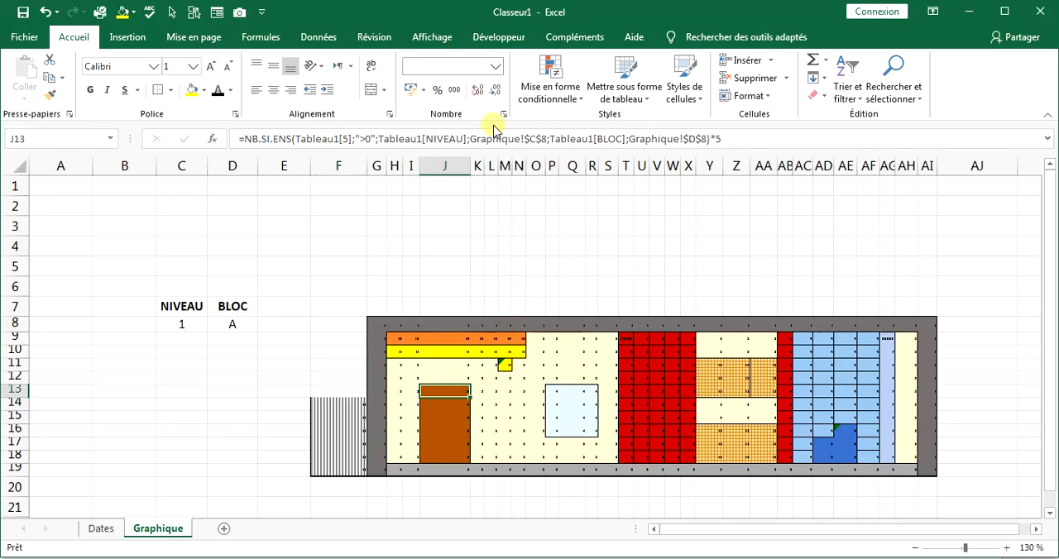
left_click(629, 338)
left_click(887, 336)
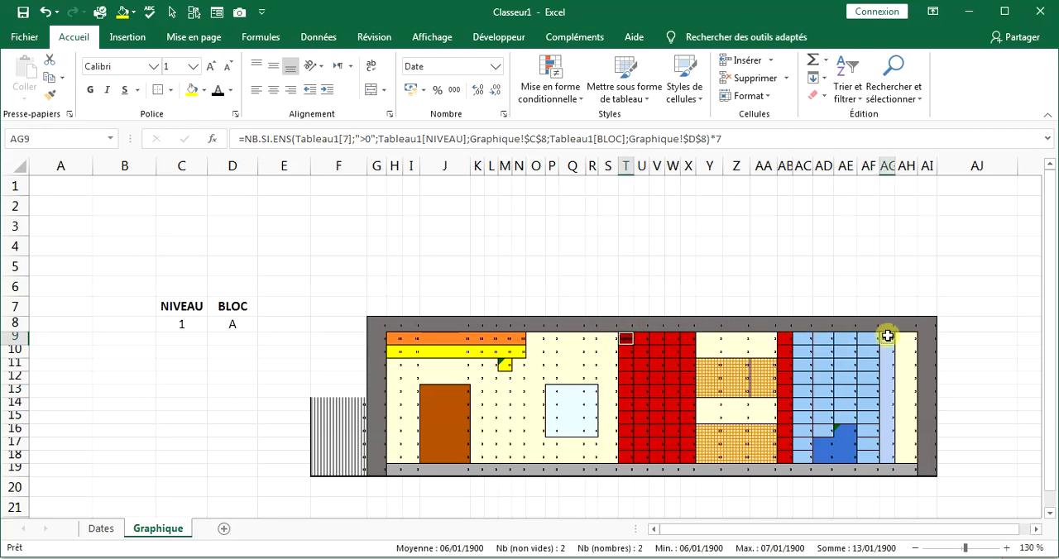
Restore the font size of F8:AI19 to 11.
mouse_move(335, 319)
left_mouse_down()
mouse_move(593, 454)
mouse_move(710, 442)
mouse_move(291, 456)
mouse_move(291, 471)
left_mouse_up()
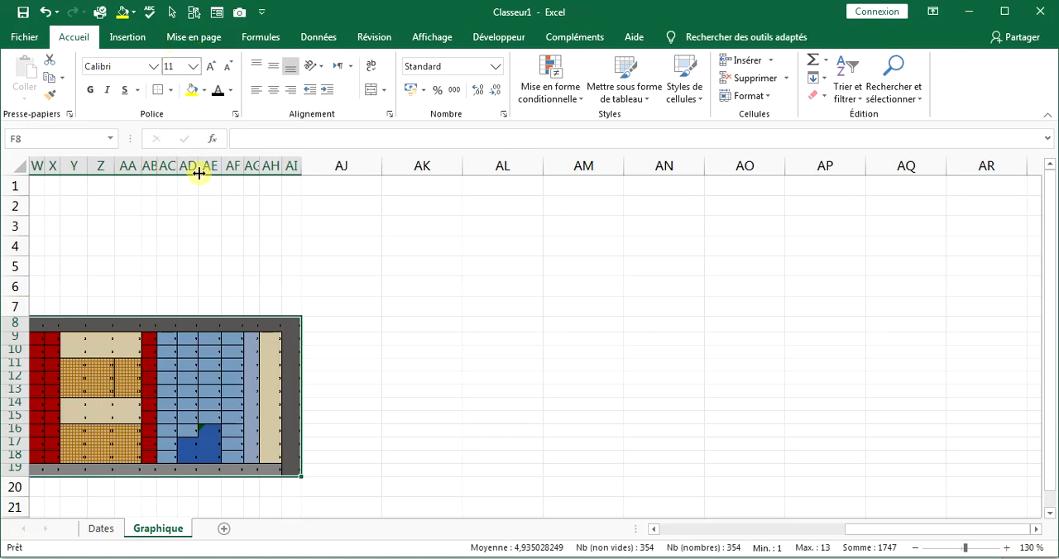
scroll(243, 243, "left", 10)
left_click(453, 416)
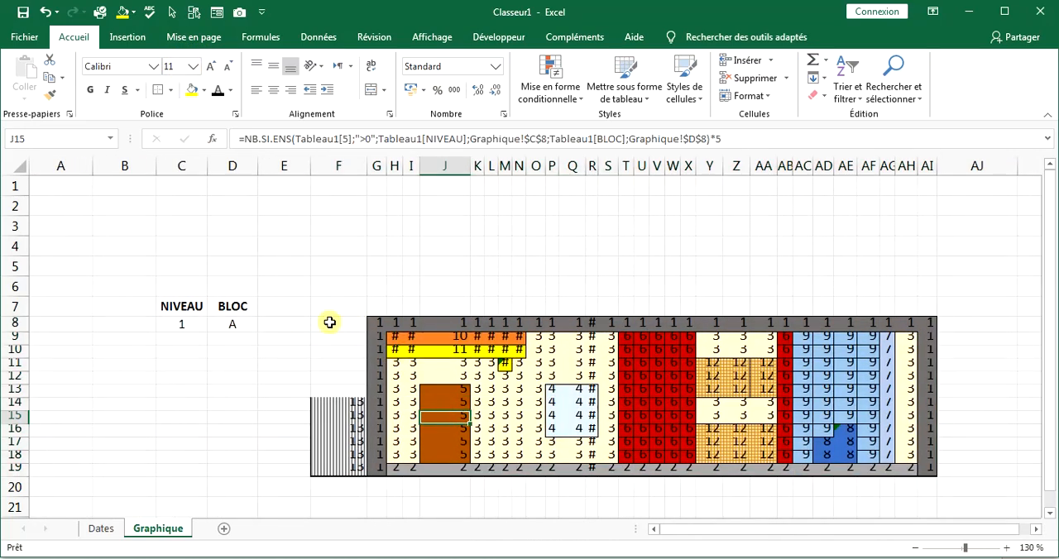
Delete the duplicate equal-to-10 rule located between the equal-to-2 and equal-to-5 rules in the conditional formatting of F8:AI19.
left_click_drag(329, 322, 931, 472)
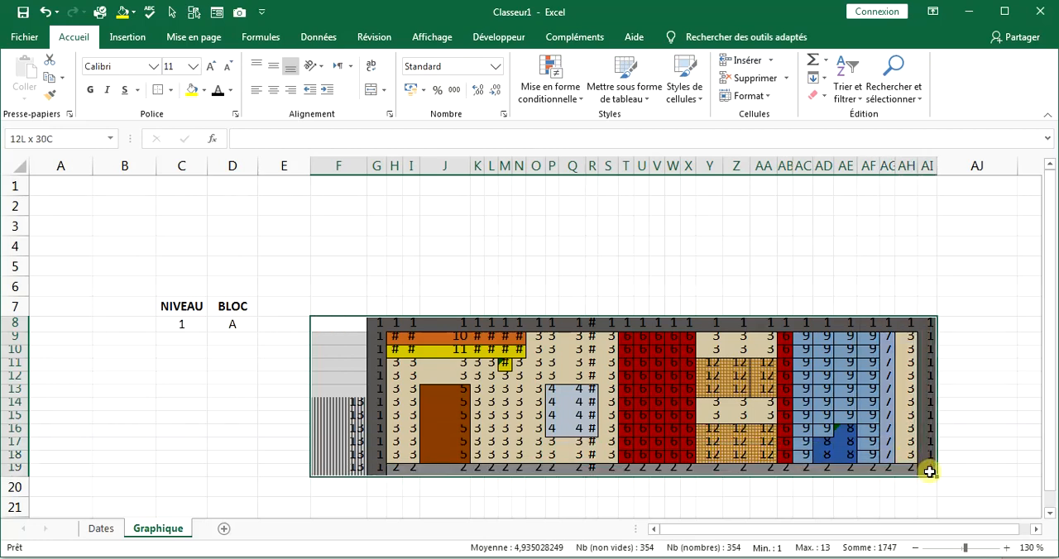
left_click(549, 91)
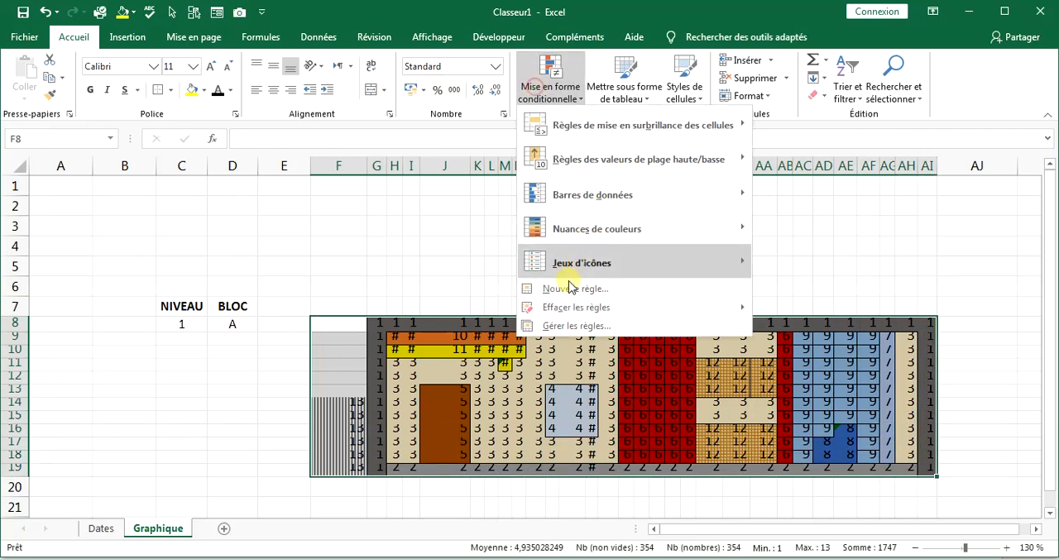
left_click(576, 326)
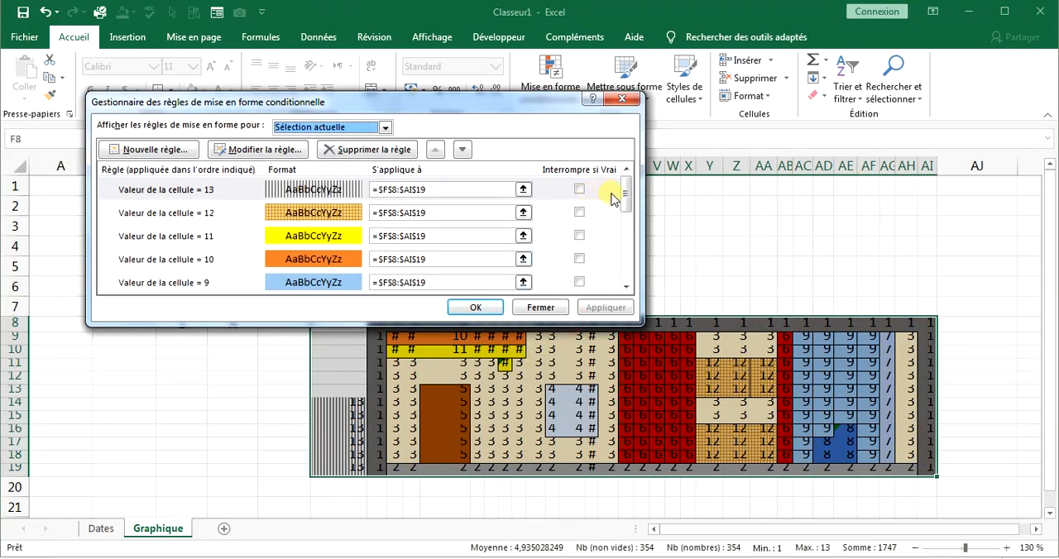
left_click_drag(626, 195, 626, 262)
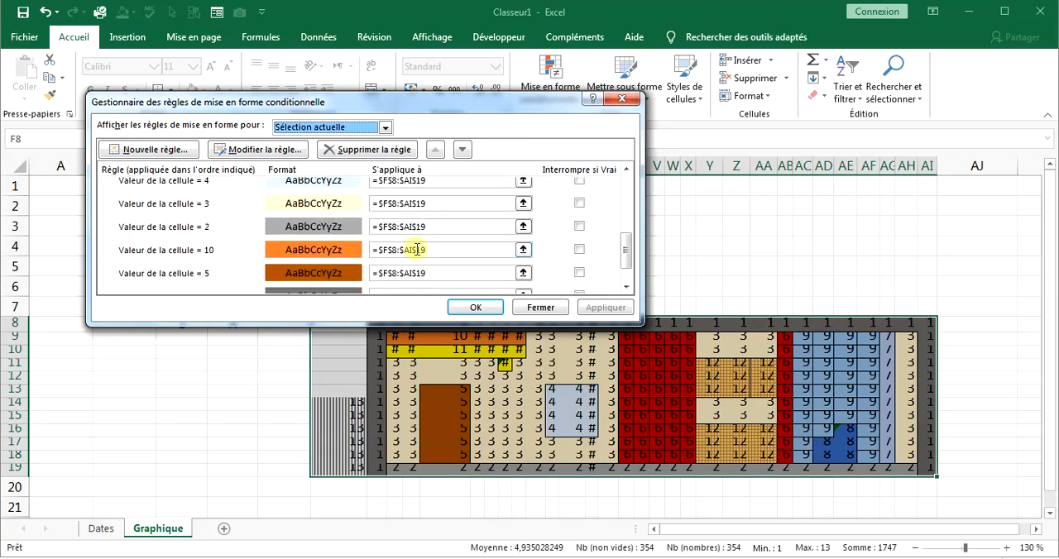
left_click(245, 249)
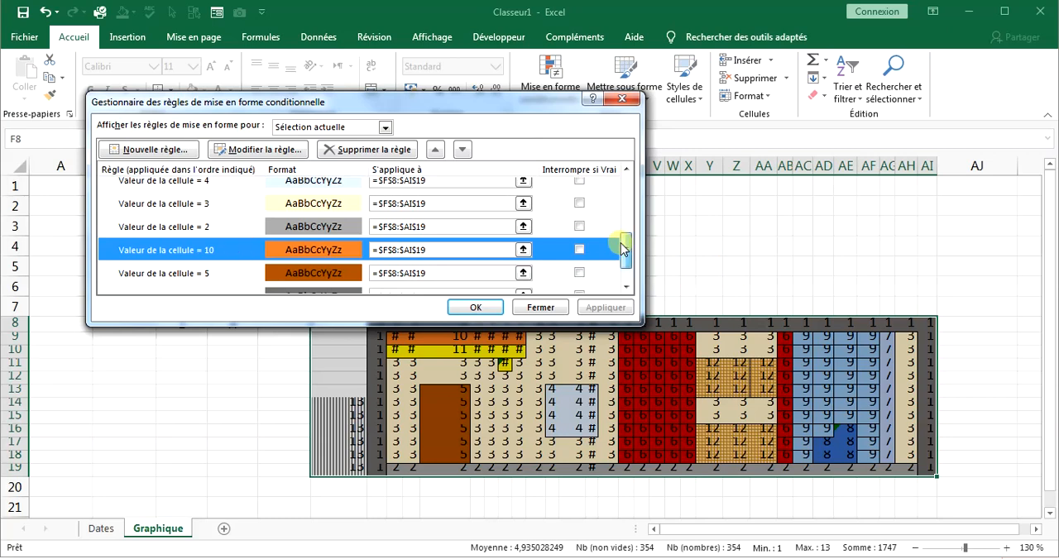
left_click_drag(624, 248, 629, 207)
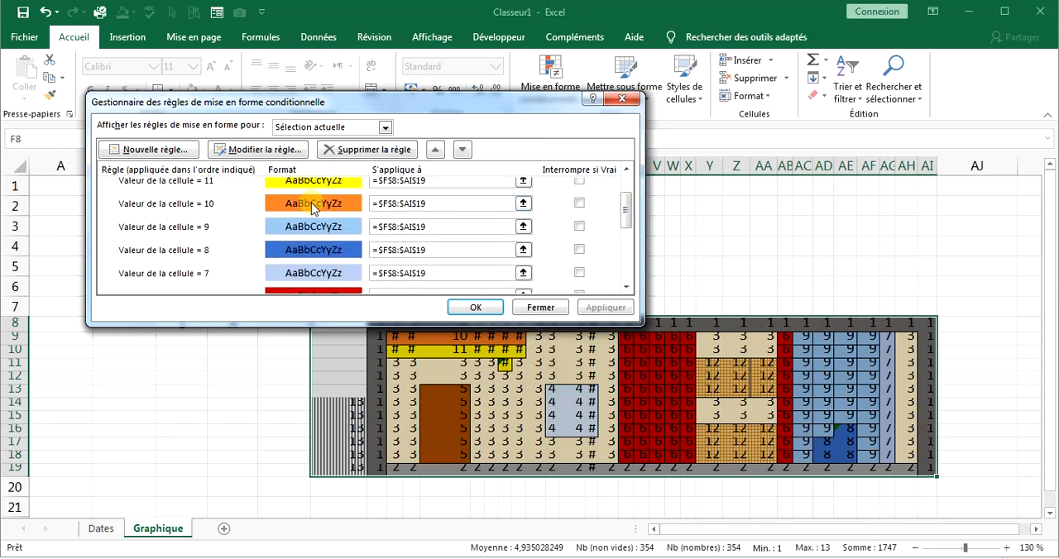
left_click(341, 149)
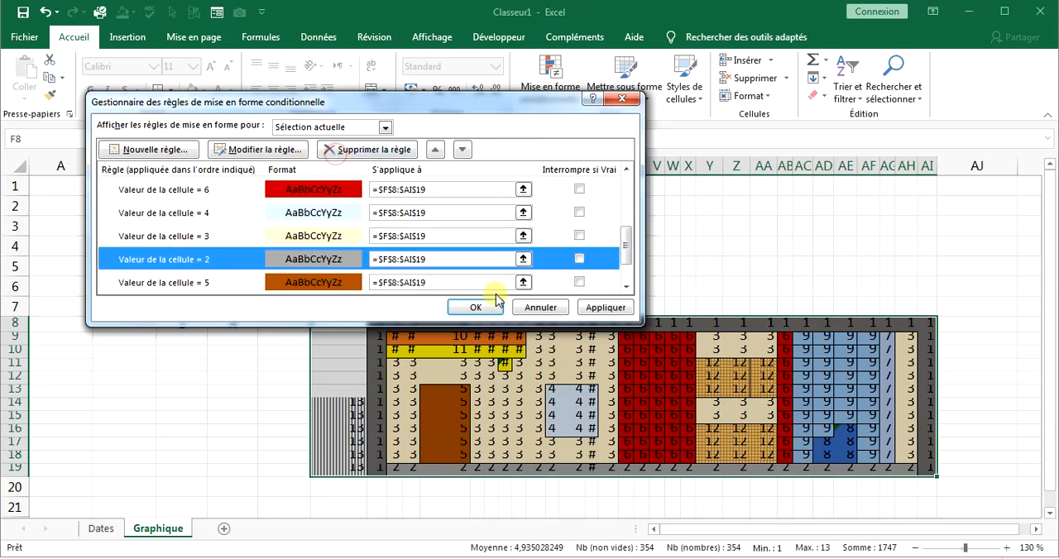
Give the equal-to-1 rule a dark gray font color that matches its fill, and apply the rule changes.
left_click_drag(625, 241, 627, 269)
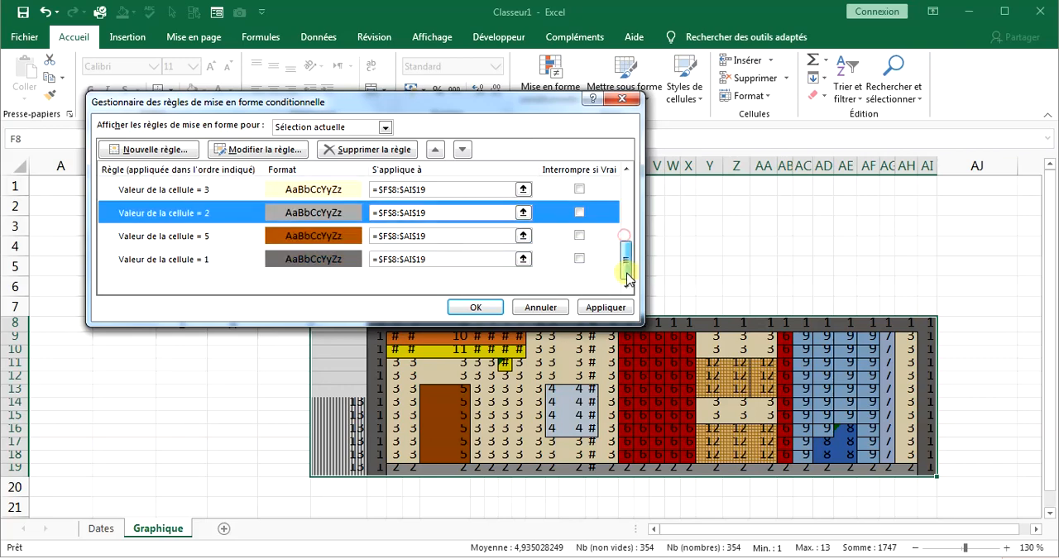
left_click(249, 257)
left_click(285, 150)
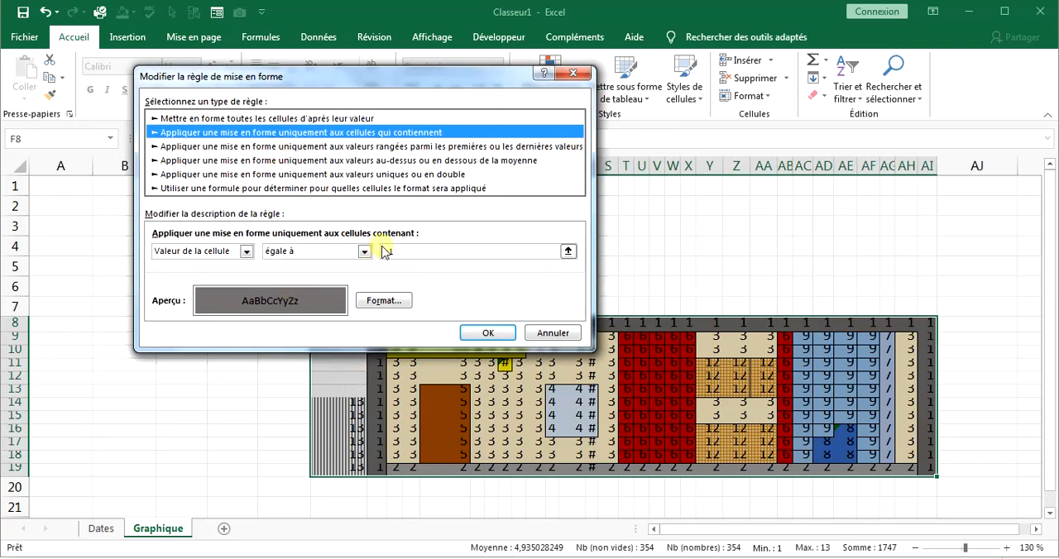
left_click(372, 302)
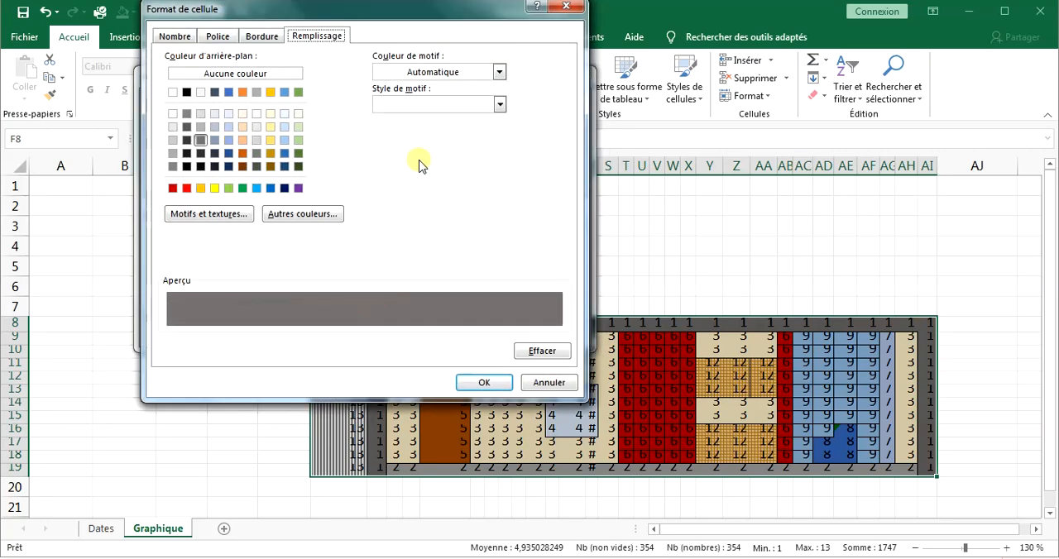
left_click(226, 40)
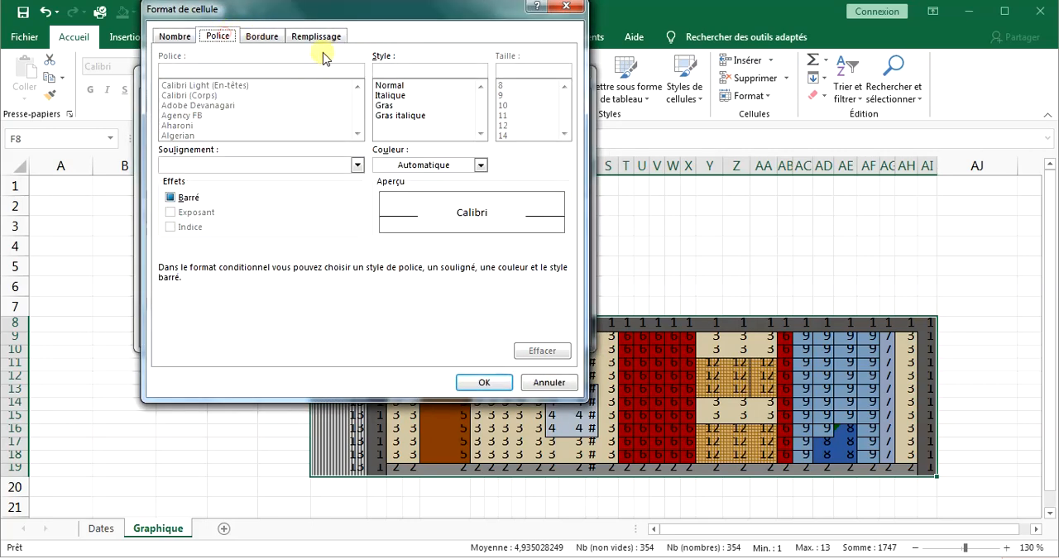
left_click(480, 164)
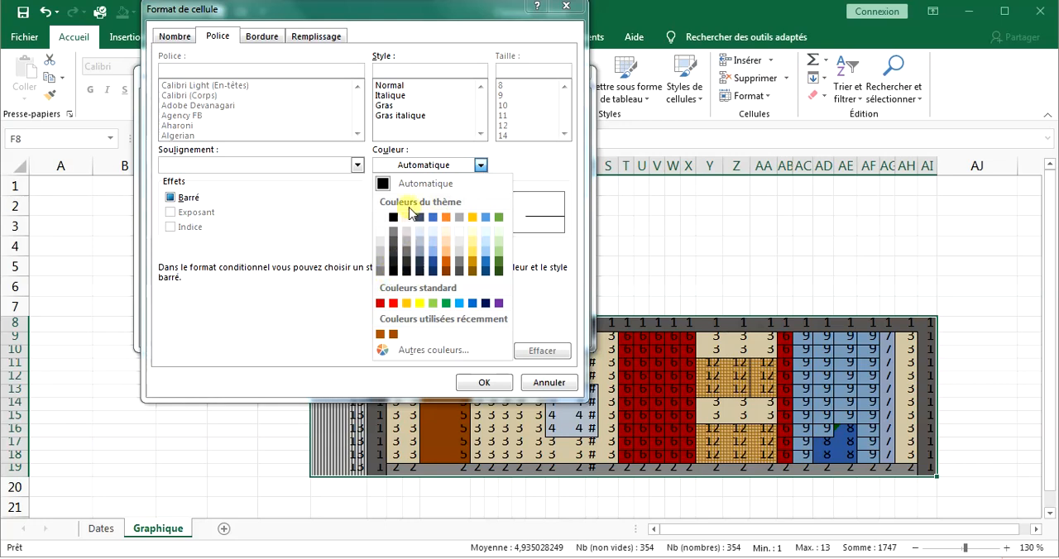
left_click(380, 271)
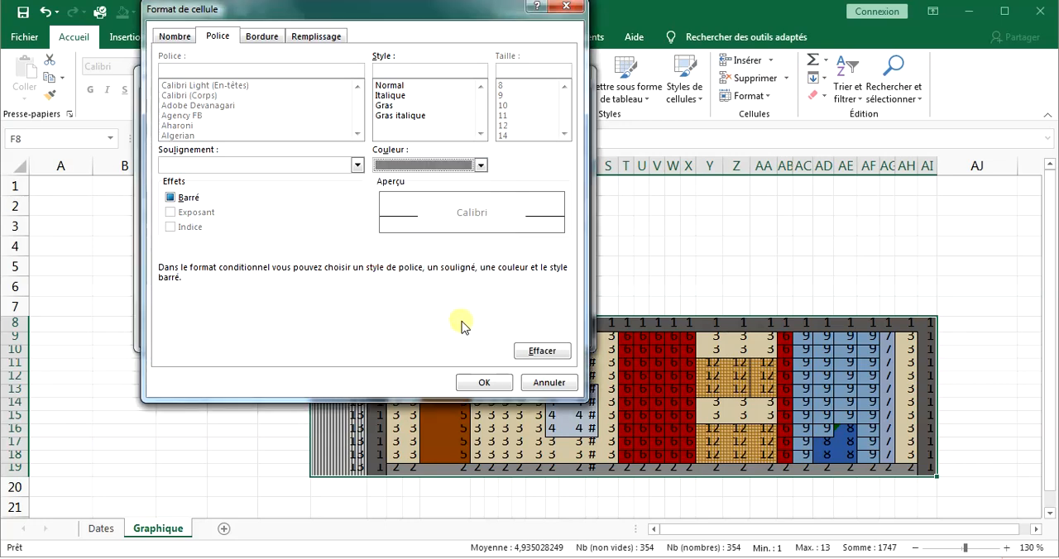
left_click(484, 389)
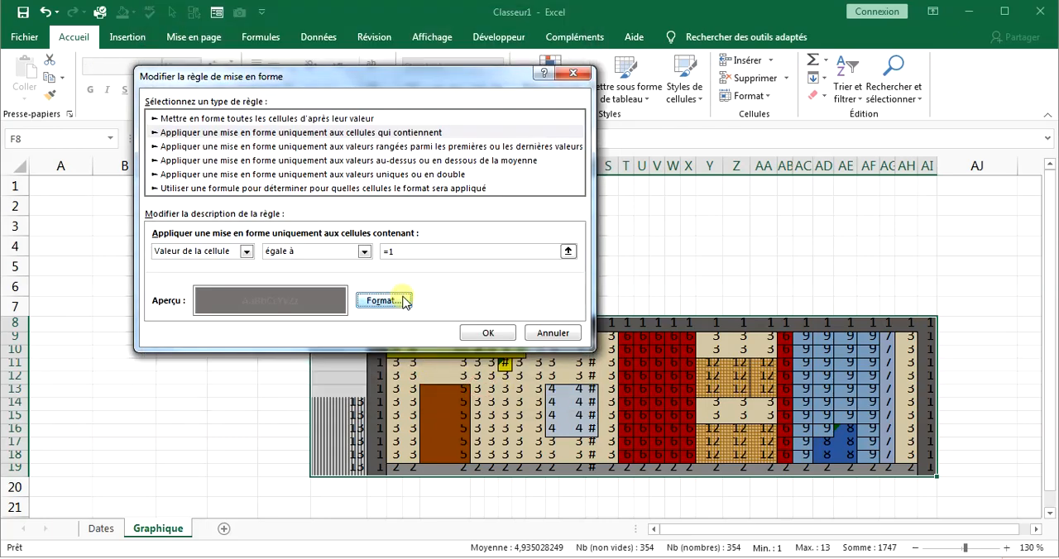
left_click(402, 299)
left_click(481, 167)
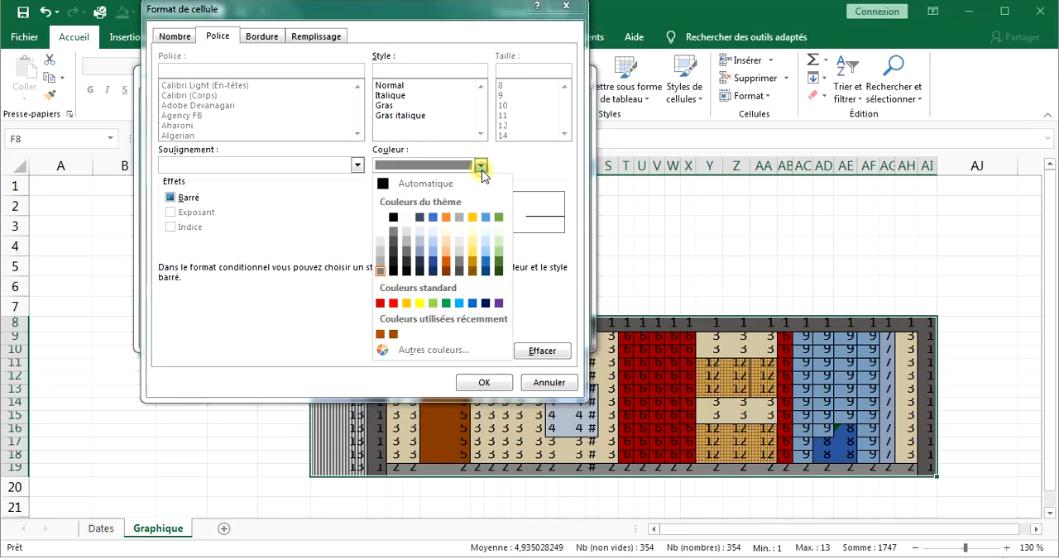
left_click(409, 256)
left_click(484, 382)
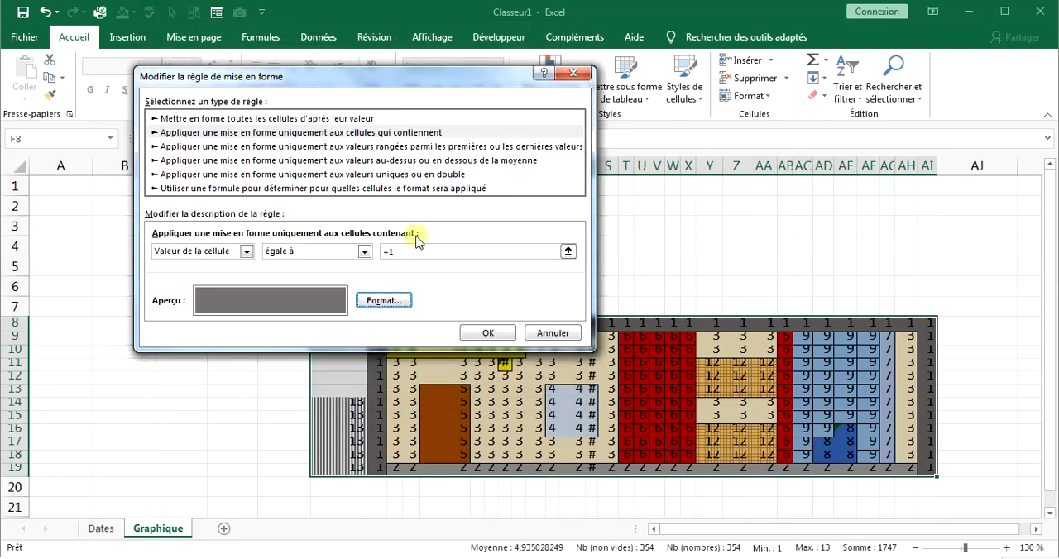
left_click(487, 336)
left_click(610, 307)
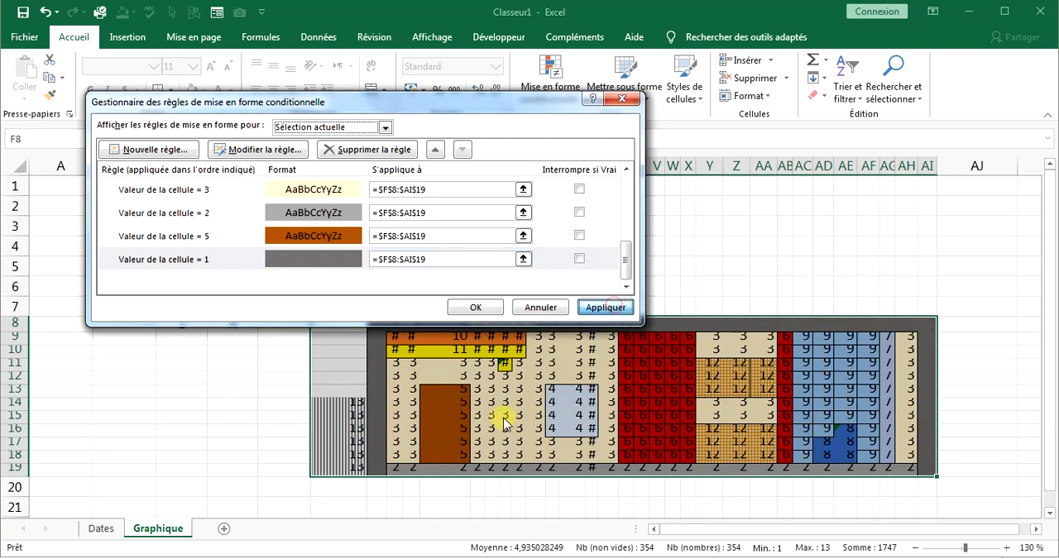
Set the font color of the equal-to-3 rule to the same pale yellow as its fill.
left_click(240, 190)
left_click(259, 149)
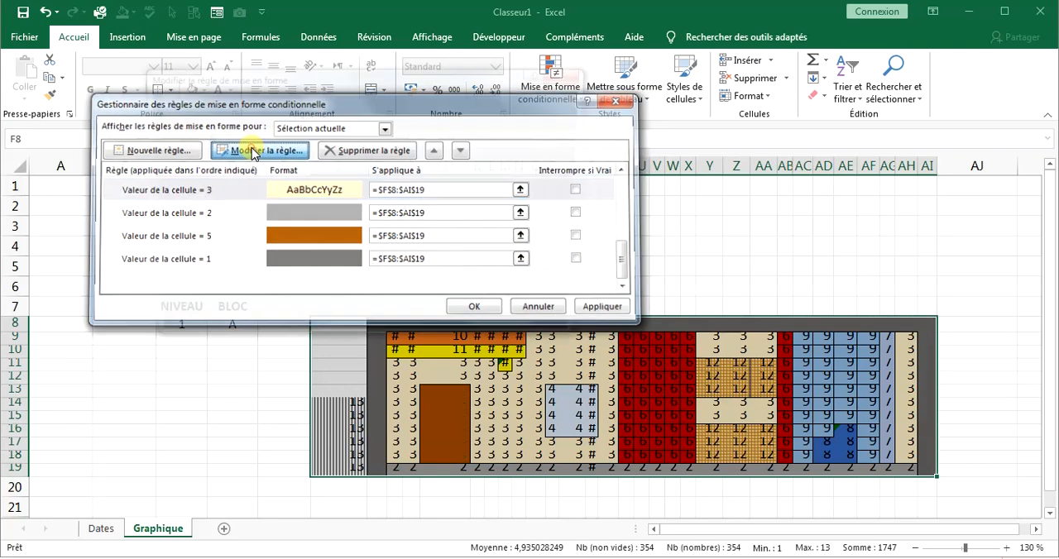
left_click(378, 308)
left_click(313, 36)
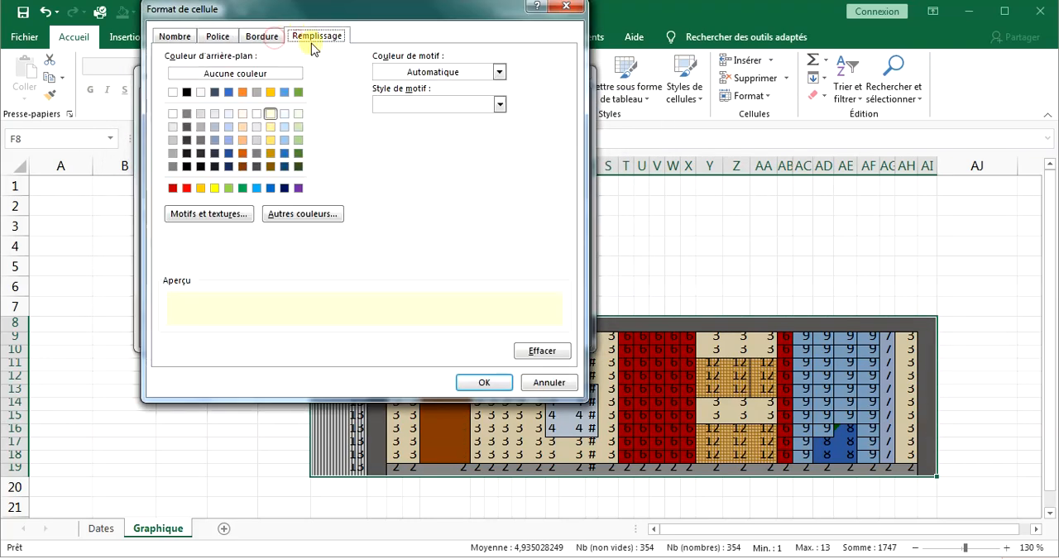
left_click(215, 37)
left_click(481, 166)
left_click(491, 328)
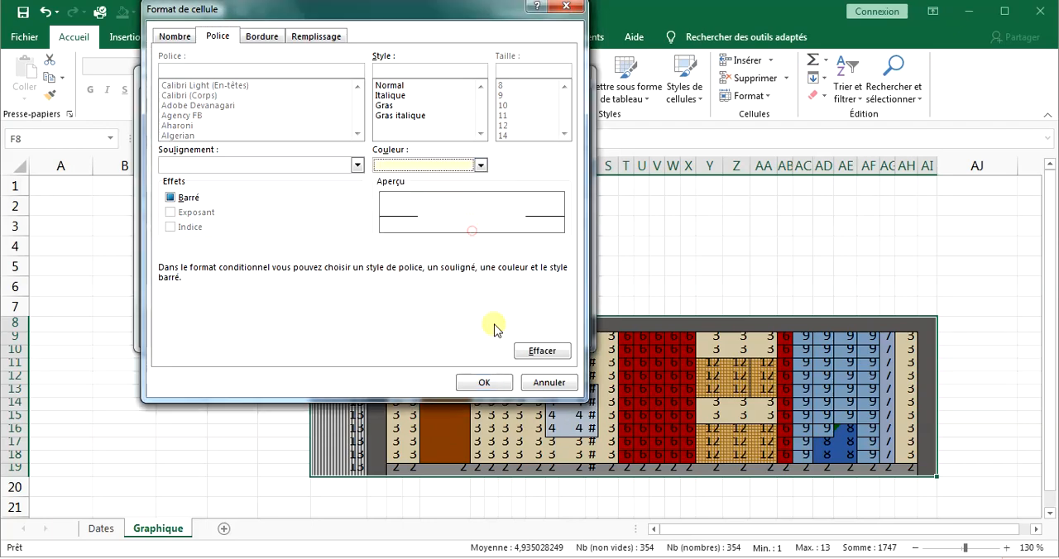
left_click(484, 382)
left_click(480, 333)
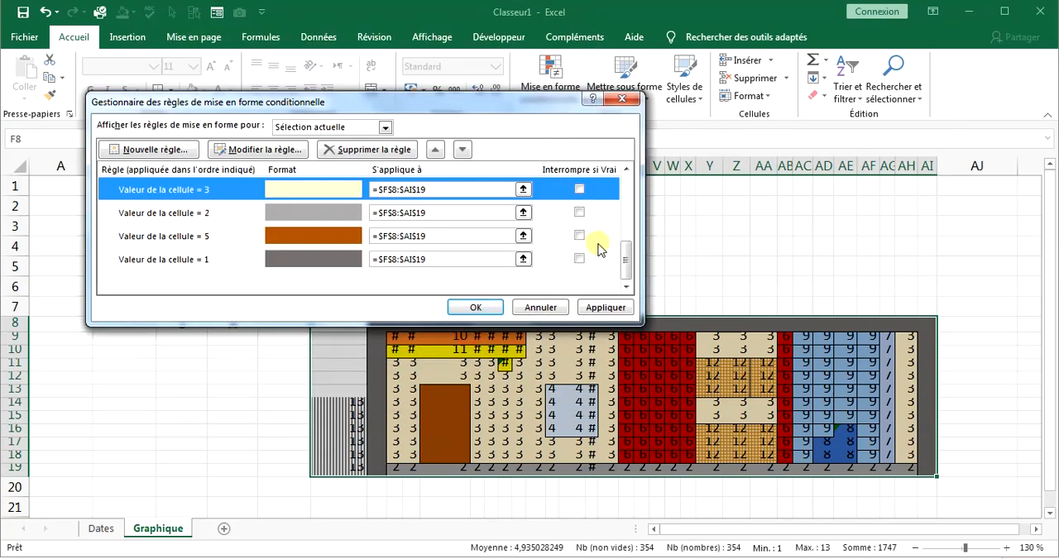
Set the font color of the equal-to-4 rule to the same very pale blue as its fill.
left_click_drag(622, 258, 622, 229)
left_click(319, 258)
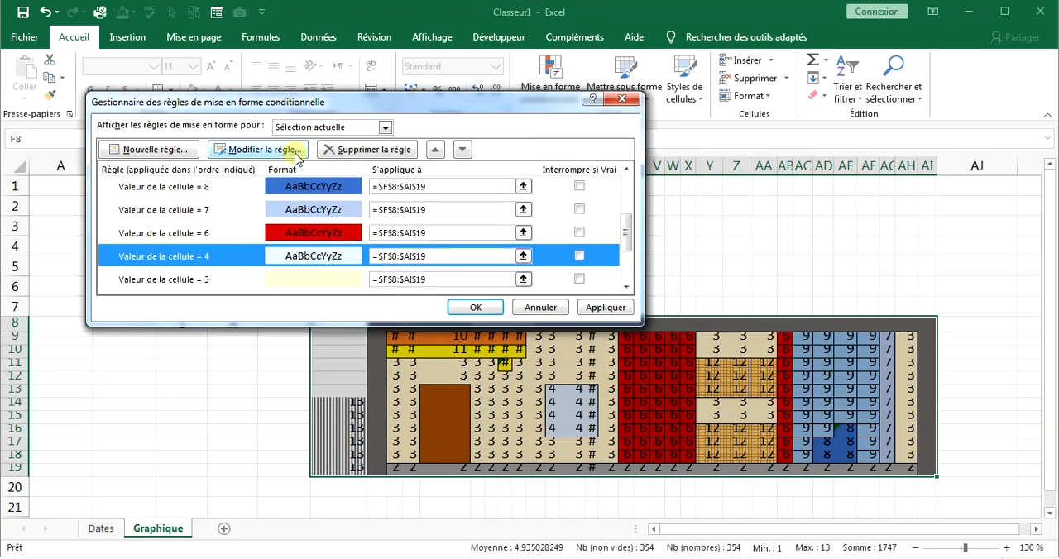
left_click(297, 157)
left_click(374, 300)
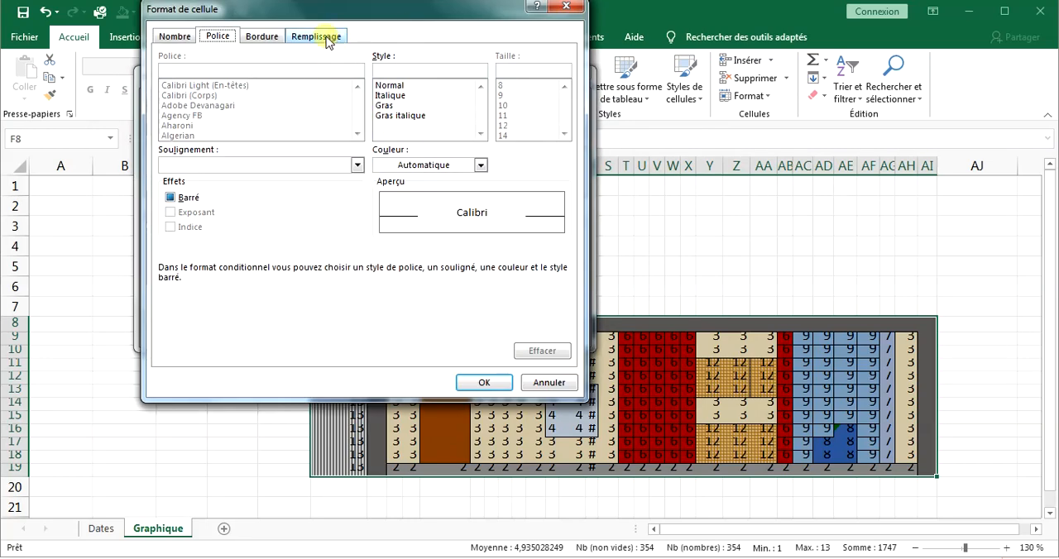
left_click(329, 40)
left_click(217, 36)
left_click(480, 163)
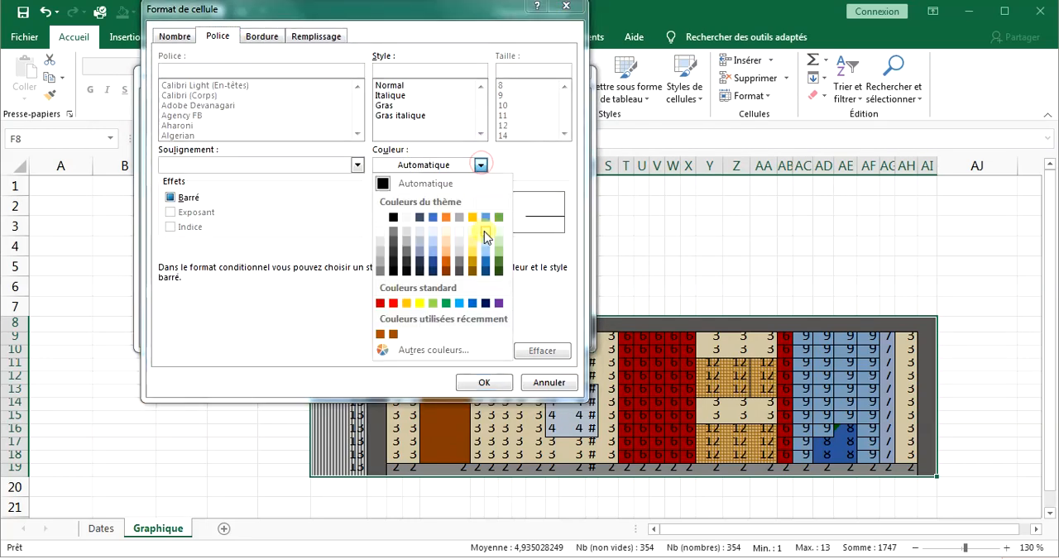
left_click(484, 230)
left_click(485, 381)
left_click(487, 333)
Set the font color of the equal-to-6 rule to the standard dark red that matches its fill.
left_click(290, 229)
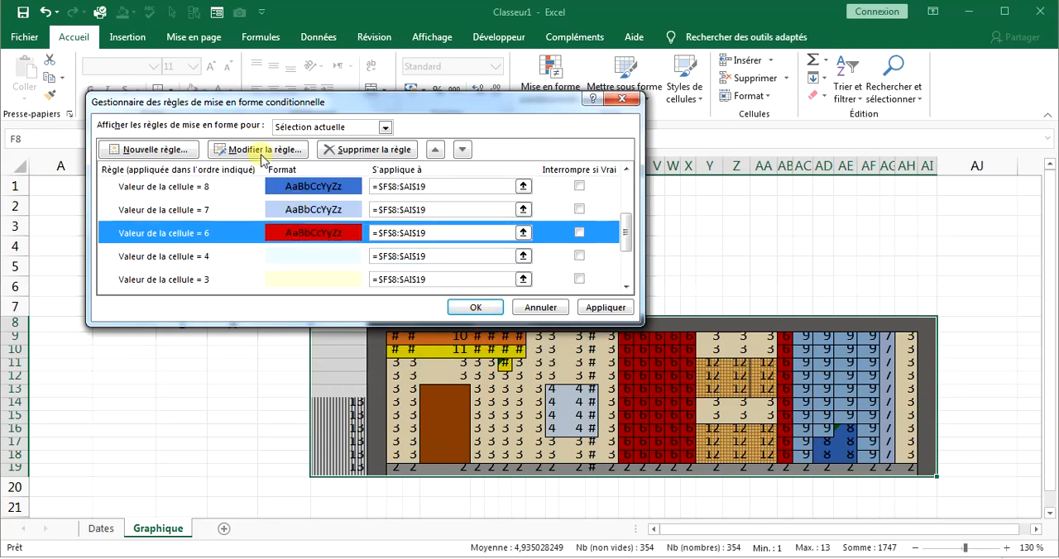
left_click(278, 149)
left_click(384, 300)
left_click(480, 165)
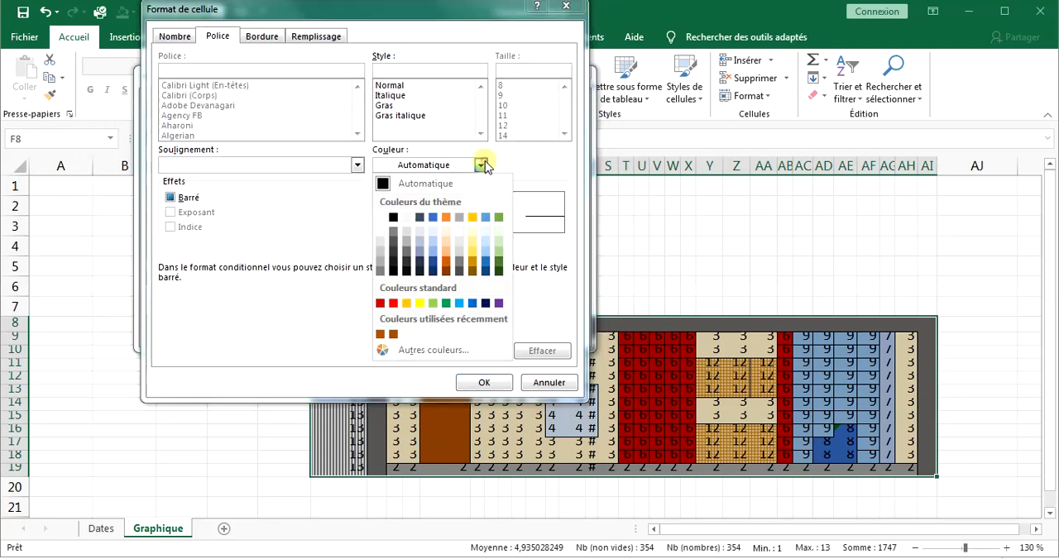
left_click(385, 303)
left_click(484, 381)
left_click(484, 332)
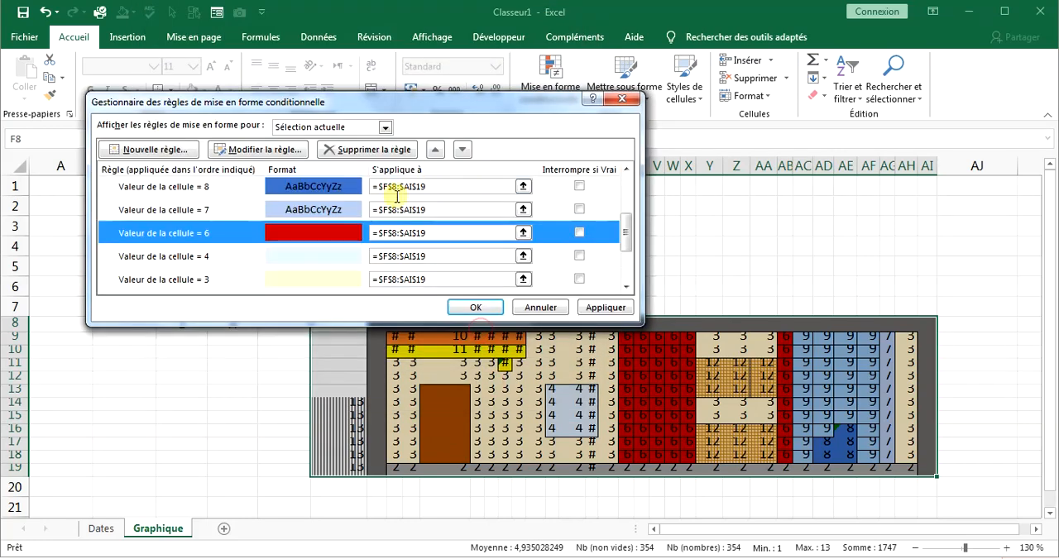
Set the font color of the equal-to-7 rule to the light theme blue that matches its fill.
left_click(314, 209)
left_click(279, 148)
left_click(384, 300)
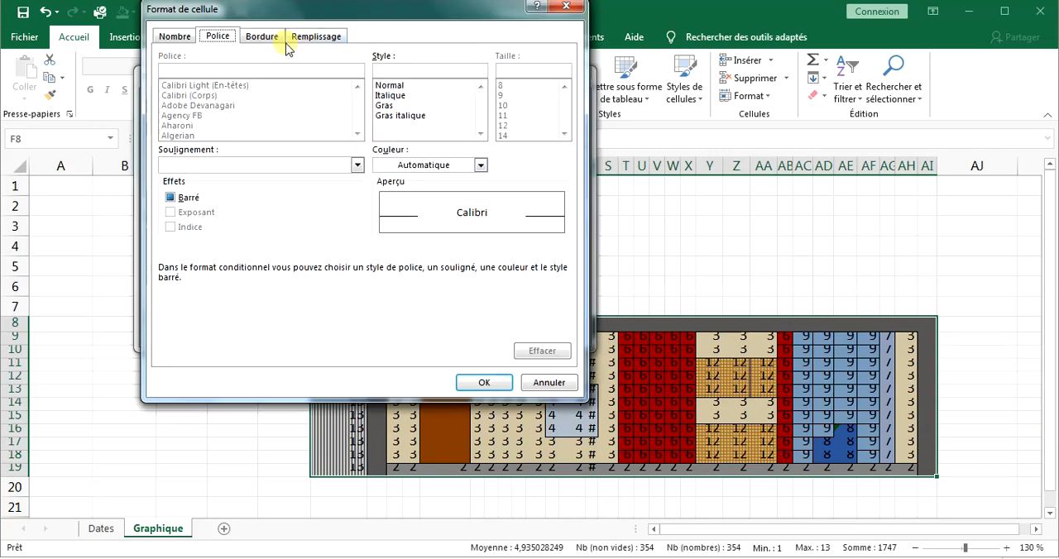
left_click(319, 36)
left_click(218, 37)
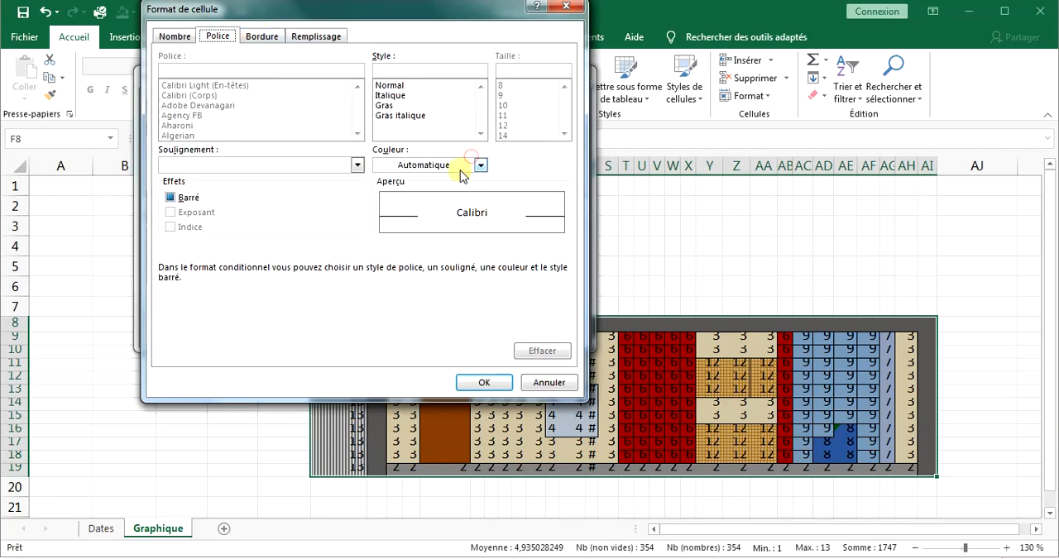
left_click(467, 165)
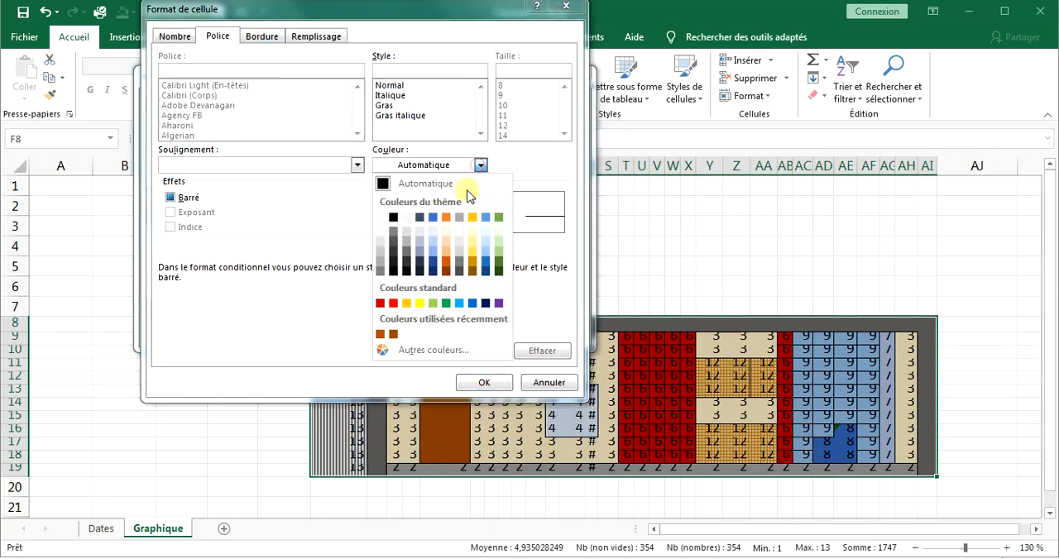
left_click(434, 251)
left_click(484, 382)
left_click(485, 336)
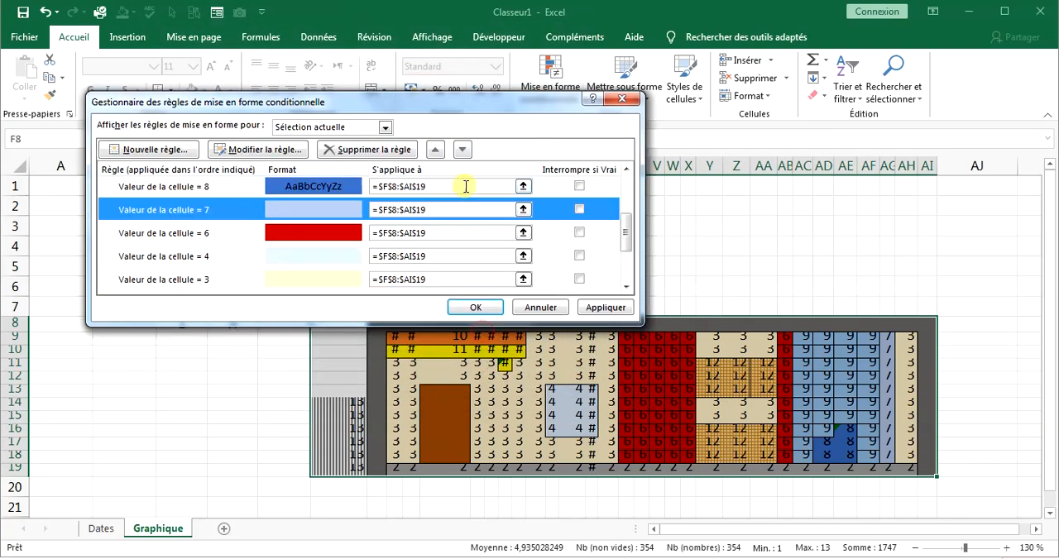
Set the font color of the equal-to-8 rule to the same medium blue as its fill.
left_click(466, 186)
left_click(281, 149)
left_click(451, 298)
left_click(431, 165)
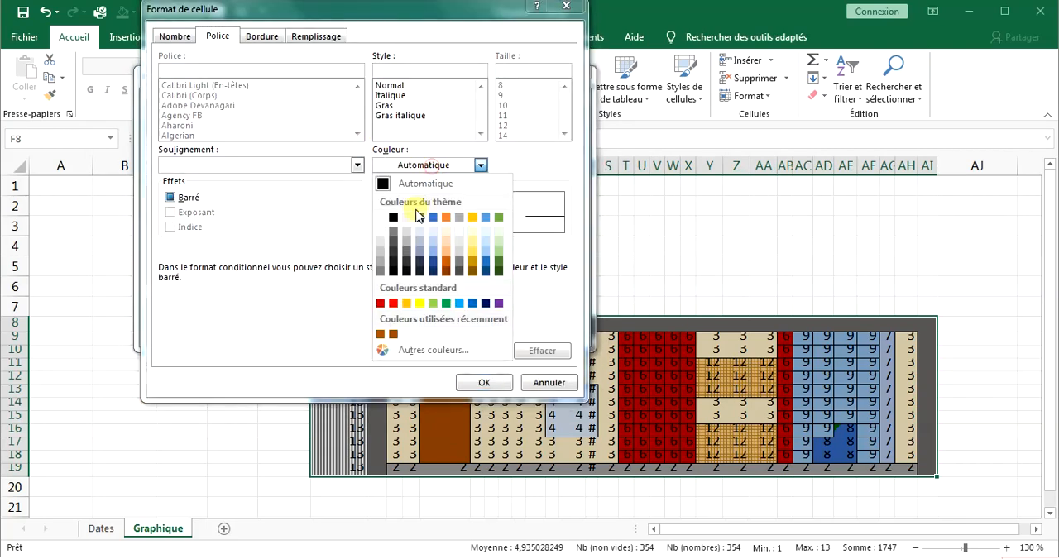
left_click(418, 217)
left_click(484, 382)
left_click(485, 335)
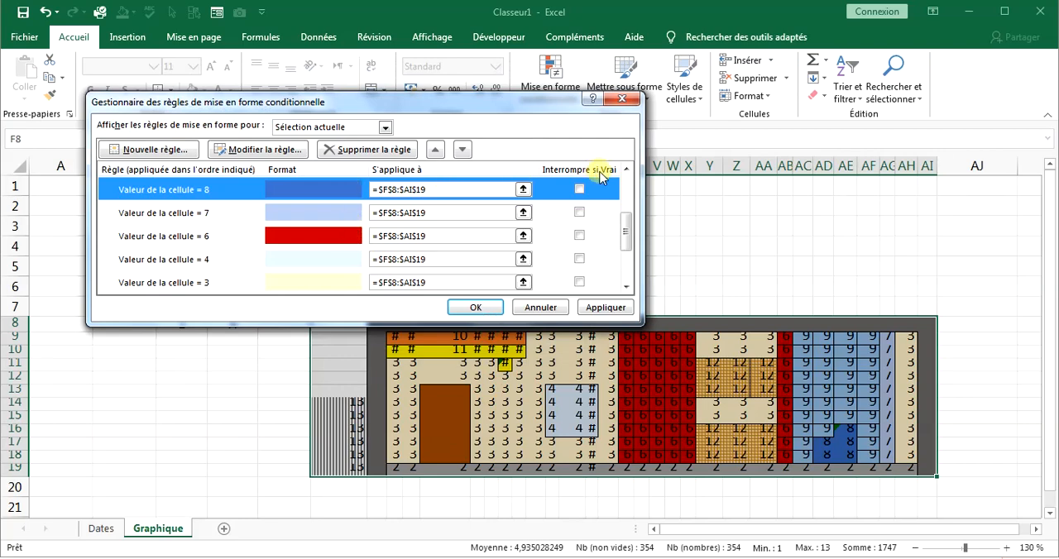
Set the font color of the equal-to-9 rule to the light blue theme color that matches its fill.
left_click(627, 169)
left_click(627, 169)
left_click(626, 169)
left_click(362, 233)
left_click(259, 149)
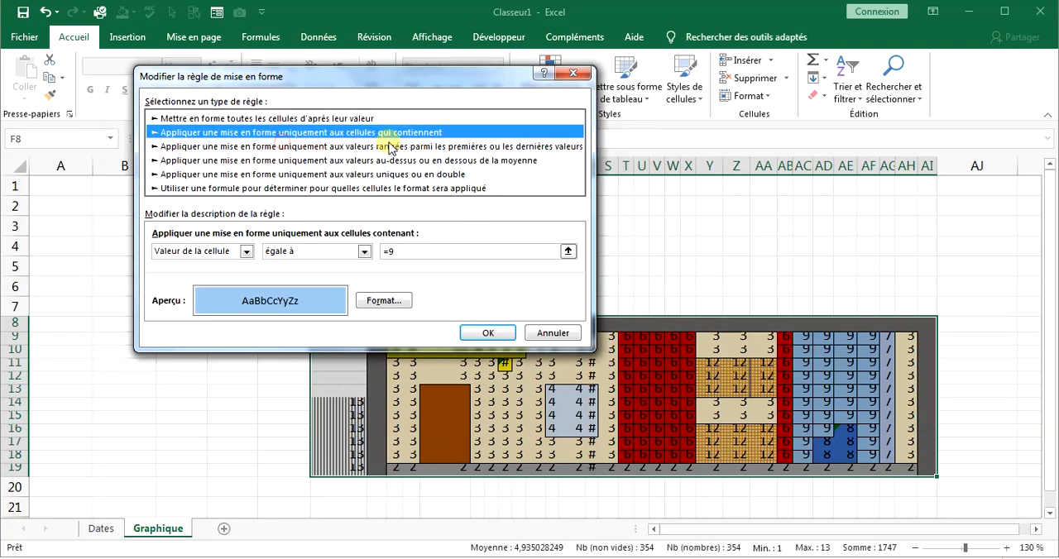
left_click(382, 302)
left_click(315, 35)
left_click(218, 36)
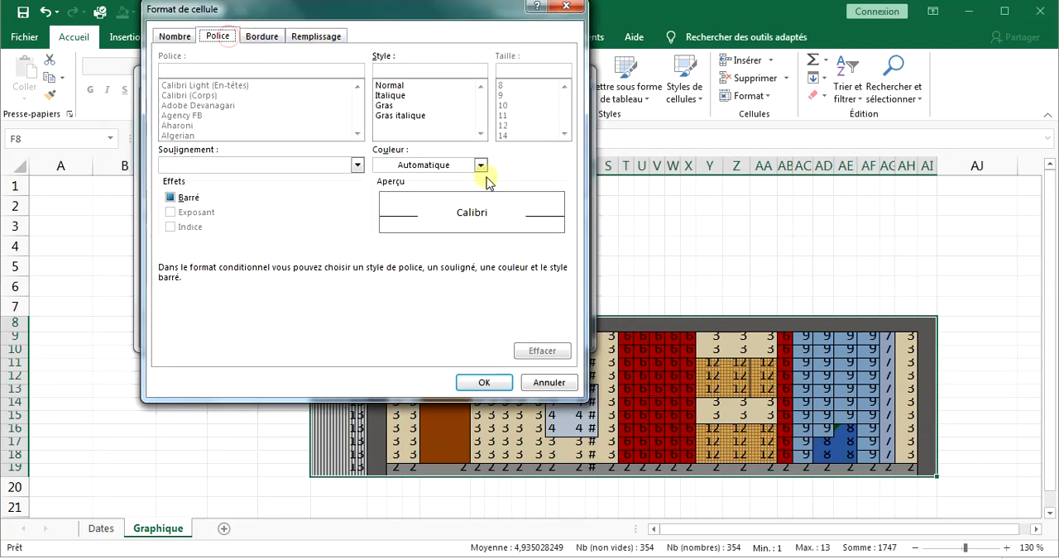
left_click(480, 165)
left_click(487, 217)
left_click(484, 383)
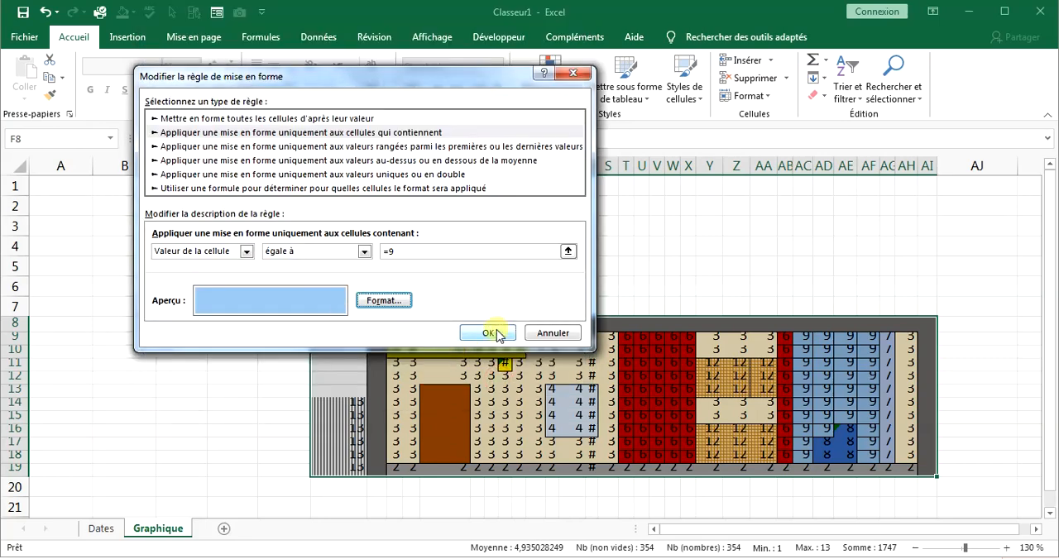
left_click(485, 334)
Set the font color of the equal-to-10 rule to the orange that matches its fill.
left_click(259, 149)
left_click(382, 303)
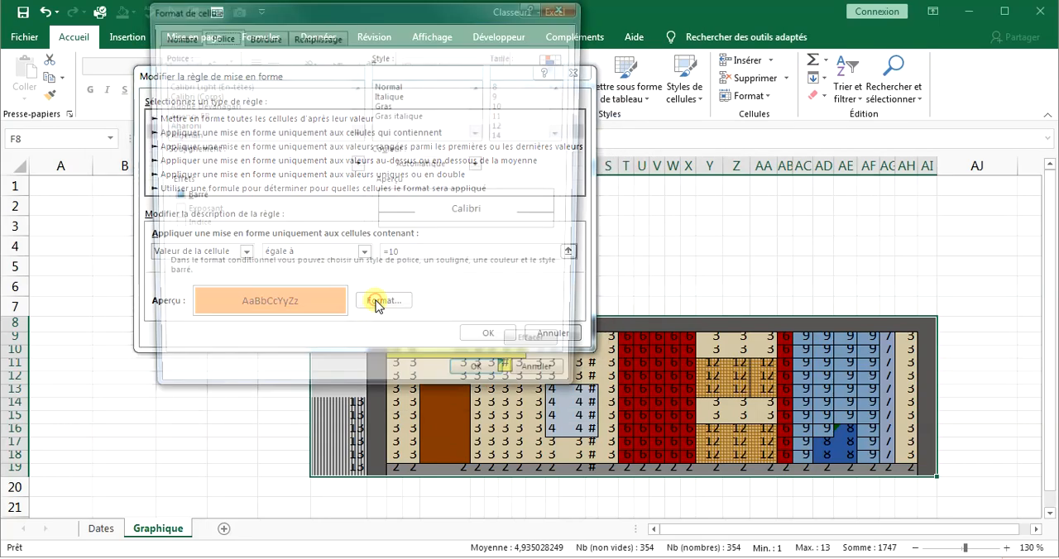
left_click(480, 165)
left_click(486, 216)
left_click(484, 383)
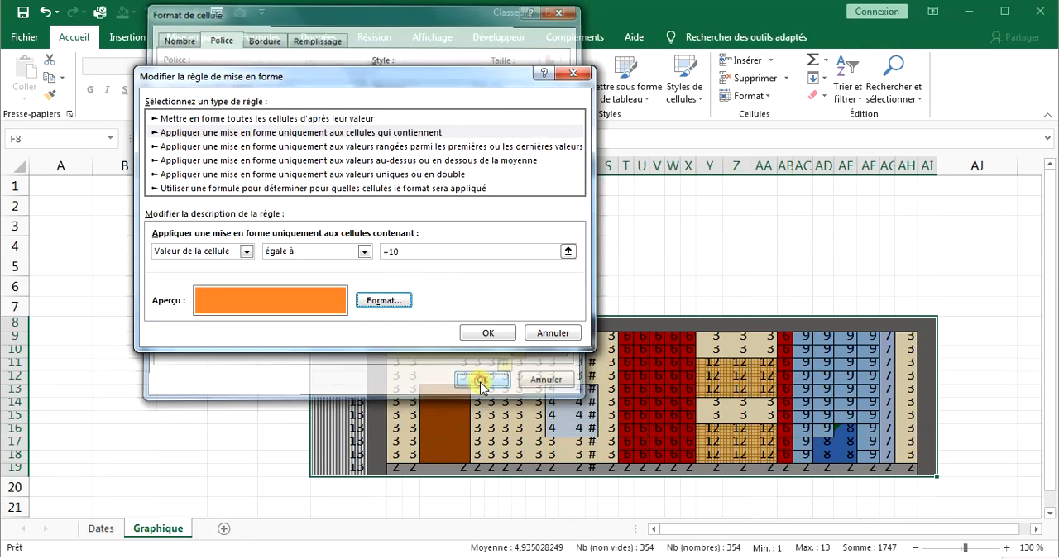
left_click(501, 334)
Set the font color of the equal-to-11 rule to the standard yellow that matches its fill.
left_click(331, 183)
left_click(289, 151)
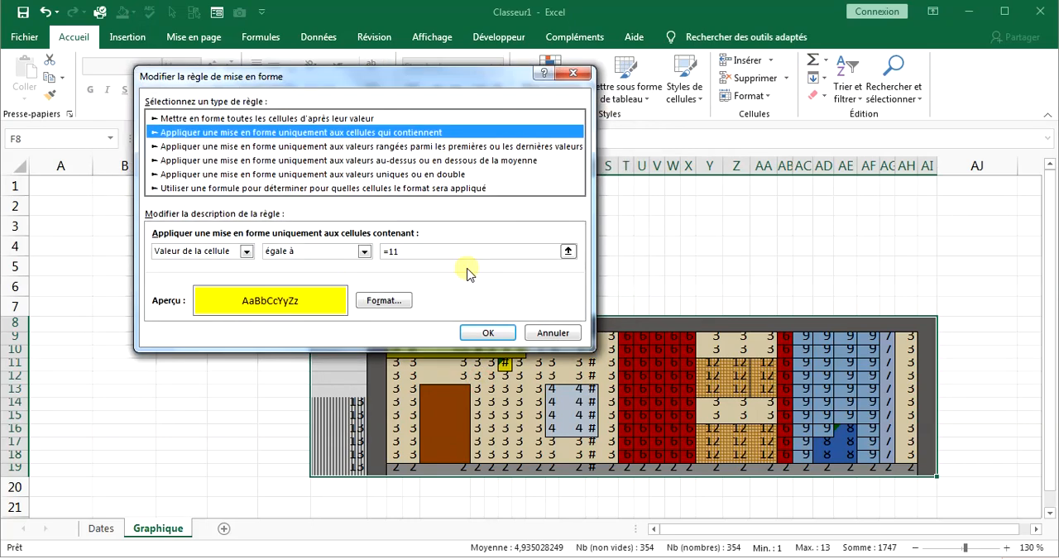
left_click(368, 300)
left_click(459, 166)
left_click(473, 213)
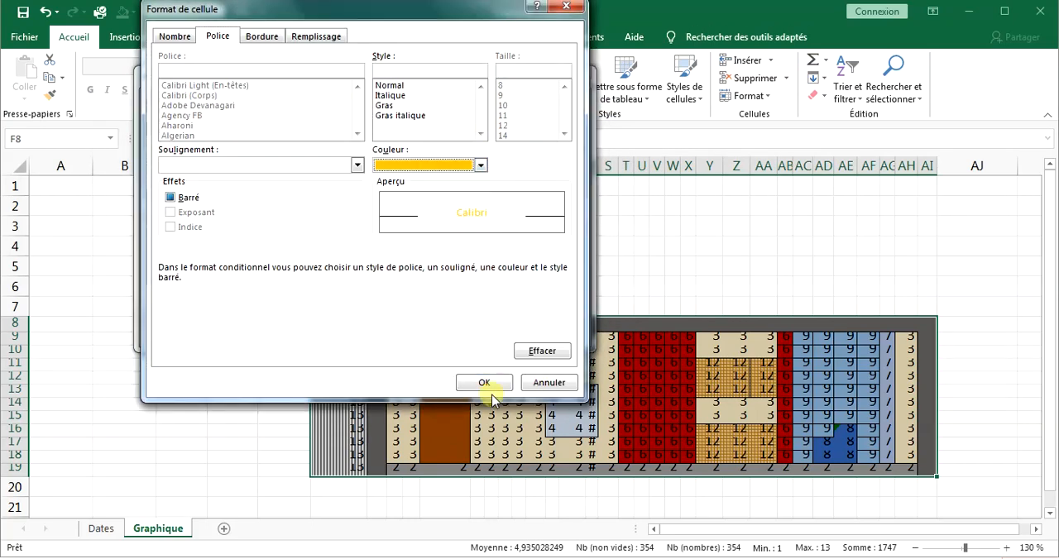
left_click(484, 376)
left_click(385, 300)
left_click(450, 168)
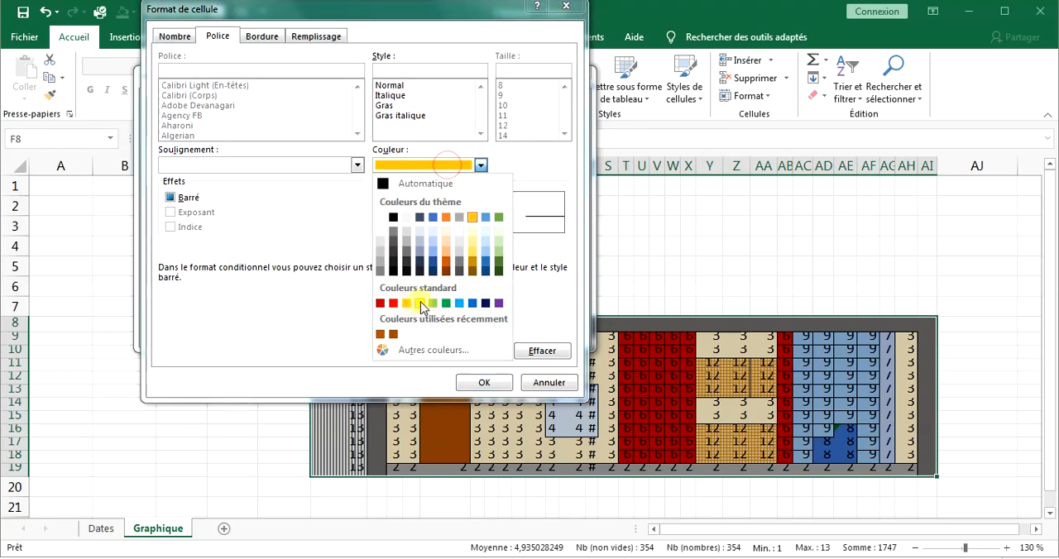
left_click(414, 302)
left_click(484, 379)
left_click(494, 332)
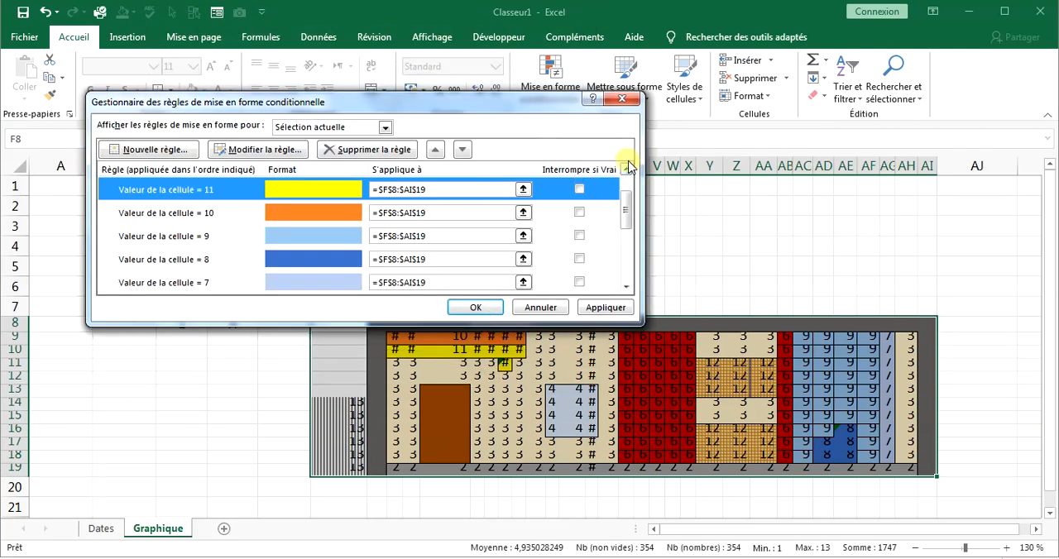
Set the font color of the equal-to-12 rule to the dark gold theme color.
left_click(626, 169)
left_click(625, 169)
left_click(330, 214)
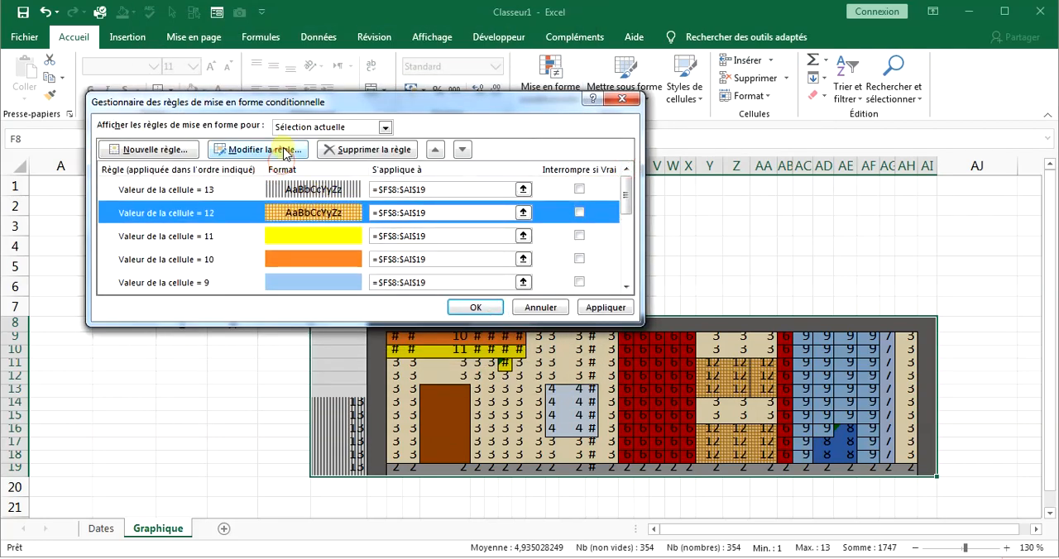
left_click(285, 151)
left_click(389, 300)
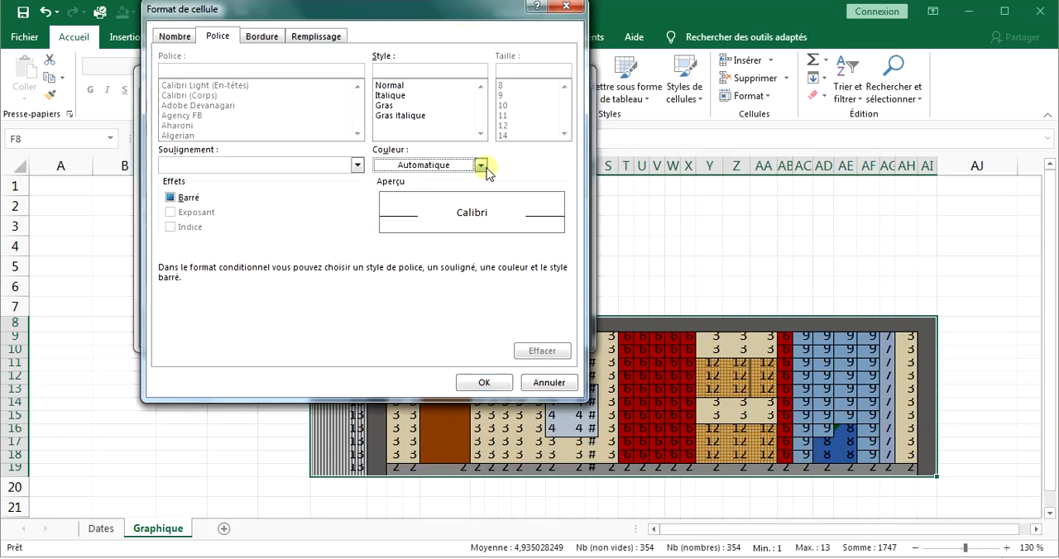
left_click(480, 165)
left_click(476, 263)
left_click(484, 382)
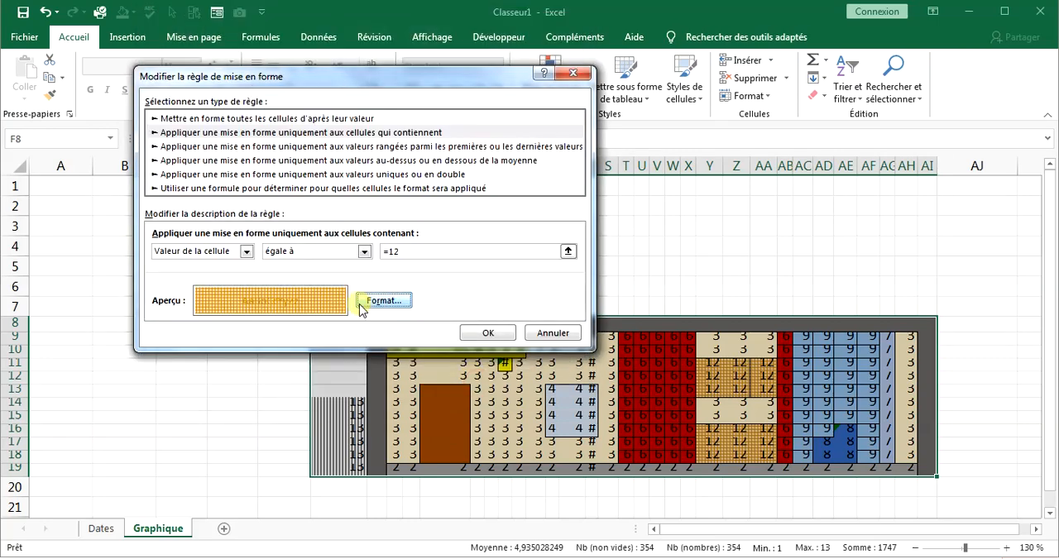
Try the recently used orange-brown as the font color of the equal-to-12 rule.
left_click(376, 306)
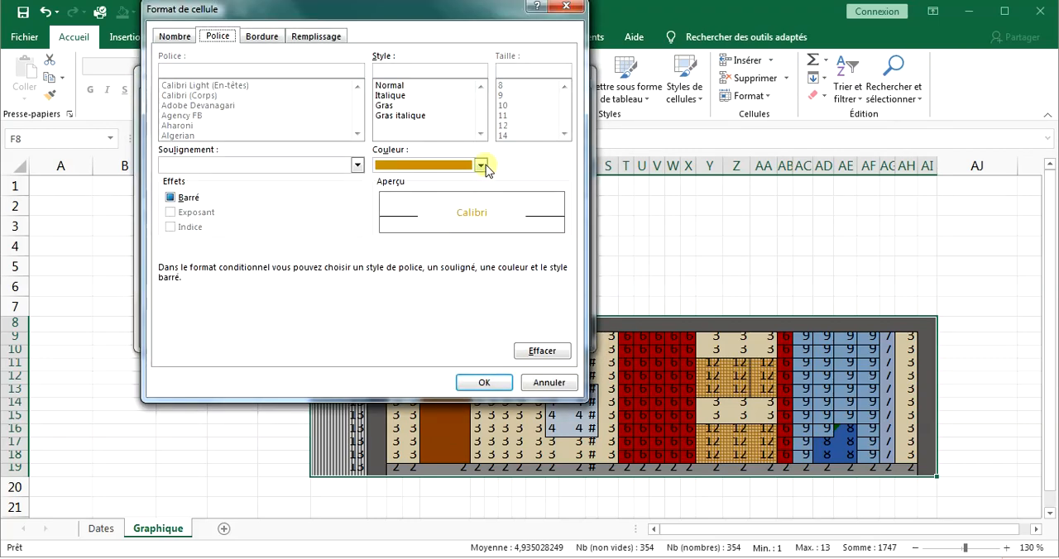
left_click(480, 165)
left_click(380, 331)
left_click(475, 383)
Return the equal-to-12 rule's font color to the dark gold theme color and save the rule.
left_click(378, 303)
left_click(480, 165)
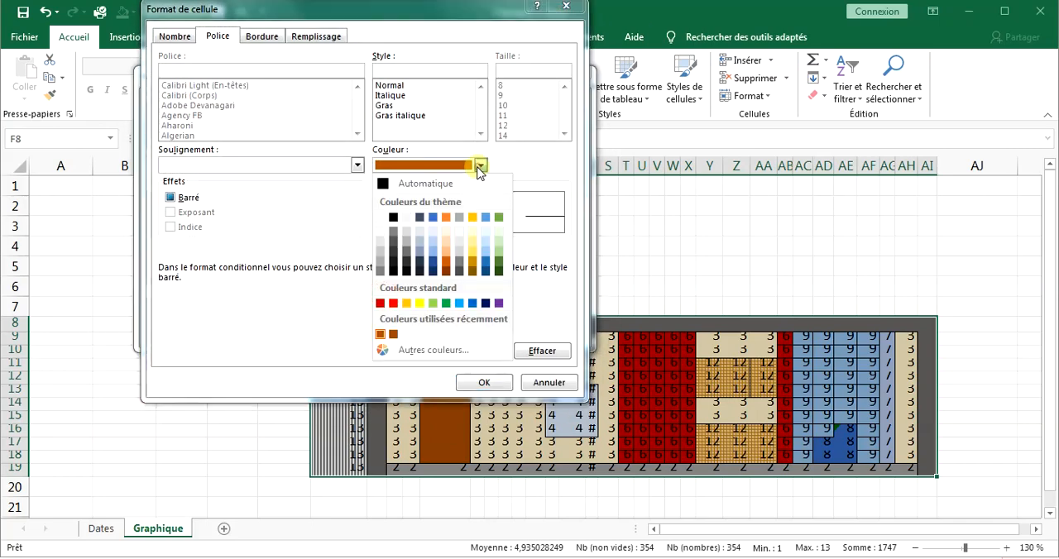
left_click(476, 264)
left_click(484, 382)
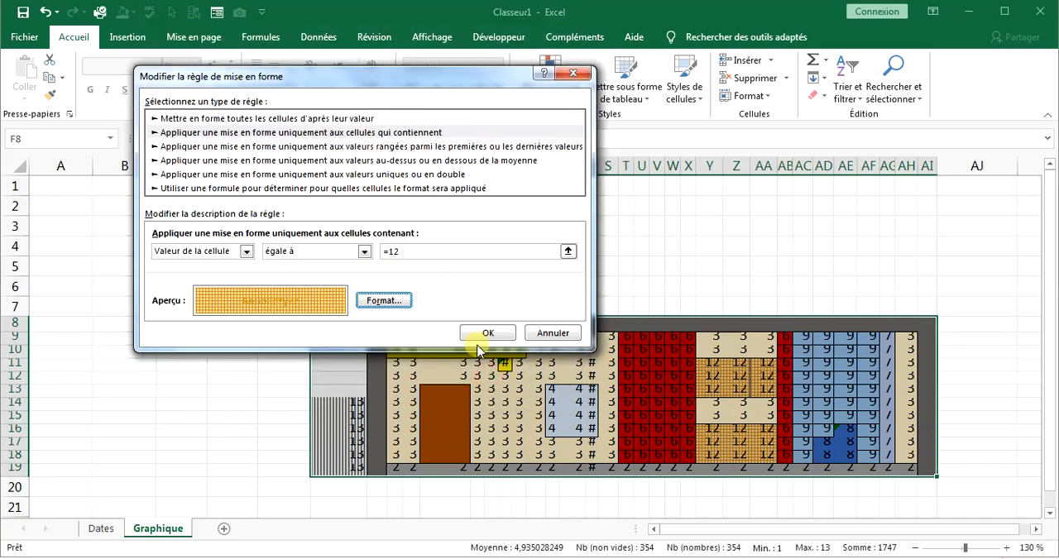
left_click(482, 340)
Set the font color of the equal-to-13 rule to the darkest gray shade of the white theme color and apply all the rules.
left_click(329, 187)
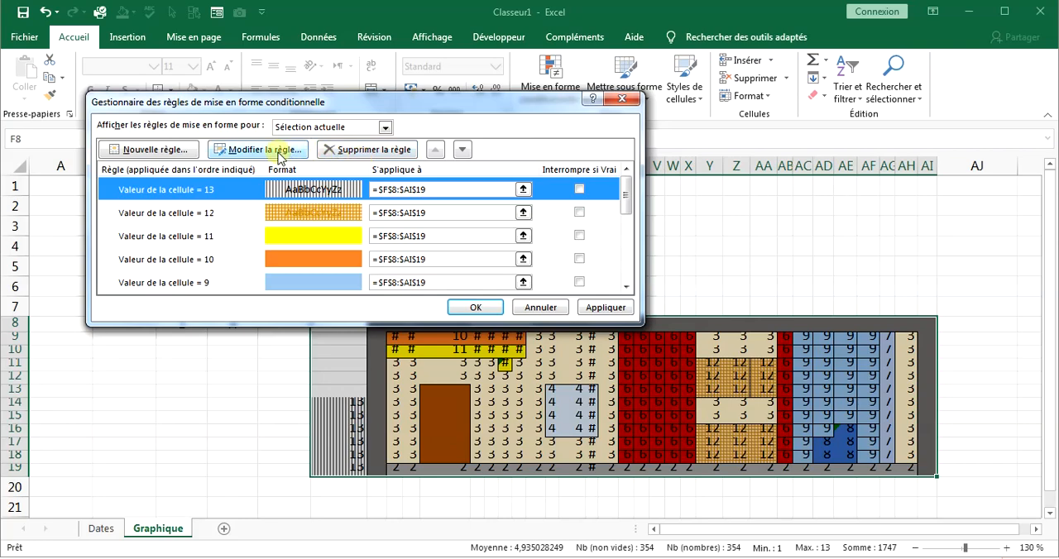
left_click(280, 150)
left_click(447, 300)
left_click(480, 165)
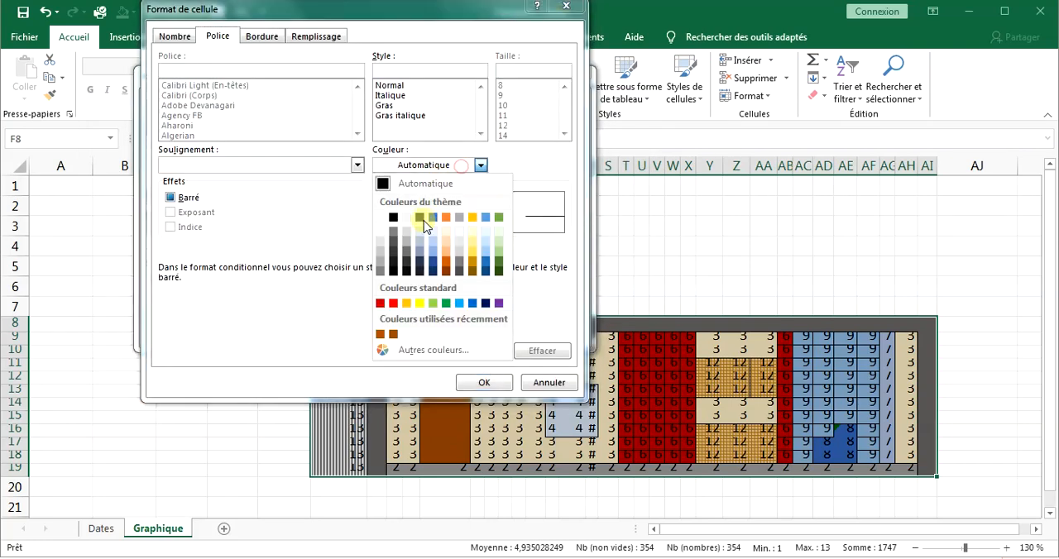
left_click(376, 270)
left_click(484, 382)
left_click(484, 336)
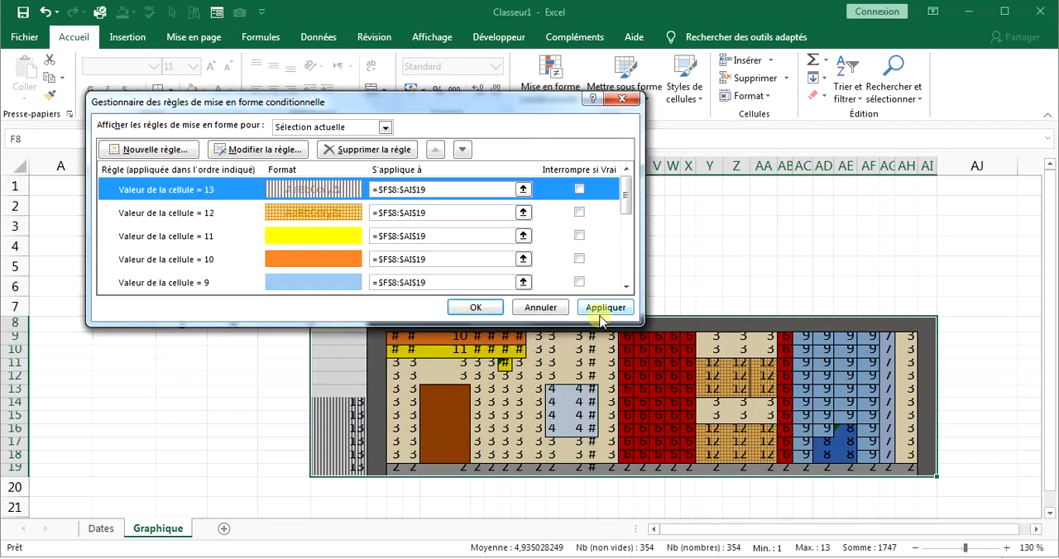
left_click(601, 312)
left_click(473, 308)
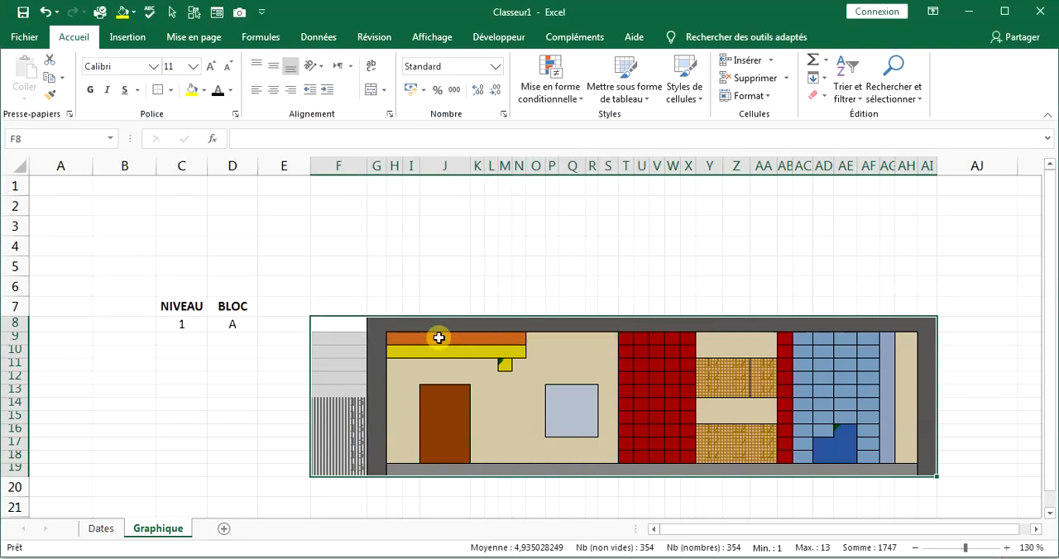
Set the font size of the striped cells F14:F19 to 1.
left_click_drag(360, 407, 360, 469)
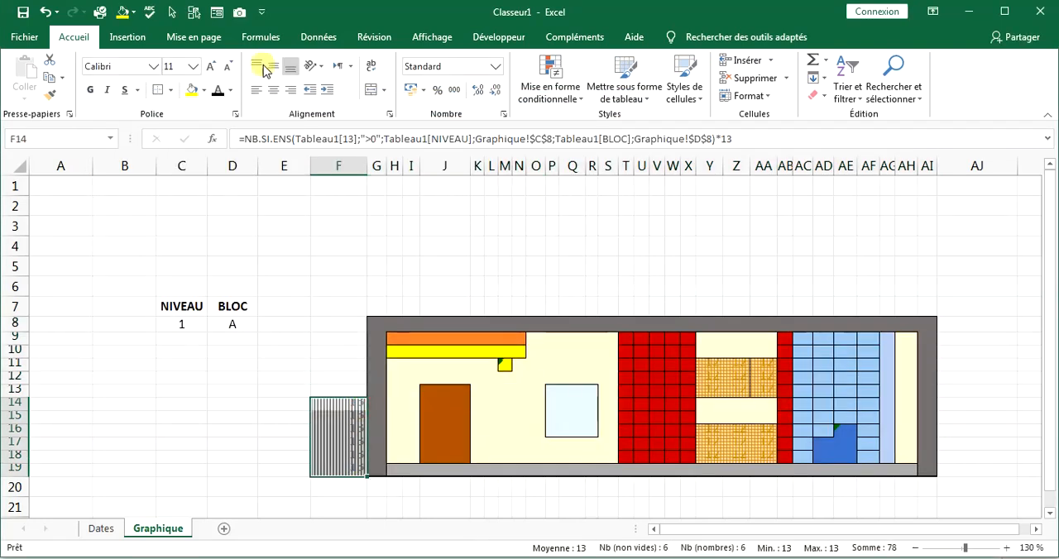
left_click(172, 65)
type("1")
key("Return")
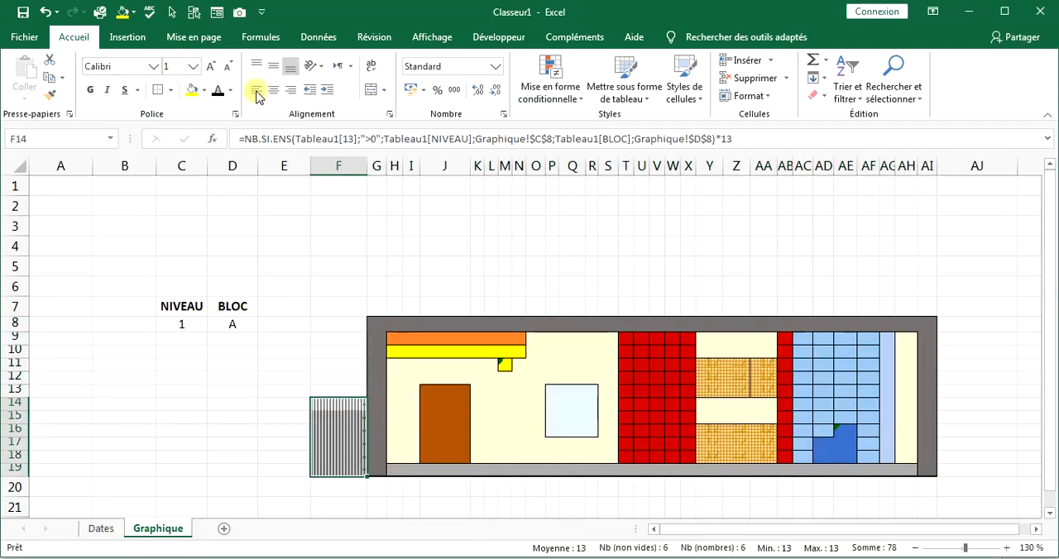
Set the font size of the whole drawing F8:AI19 to 1 and ignore the formula error flags on M11 and AE16.
left_click_drag(714, 367, 775, 460)
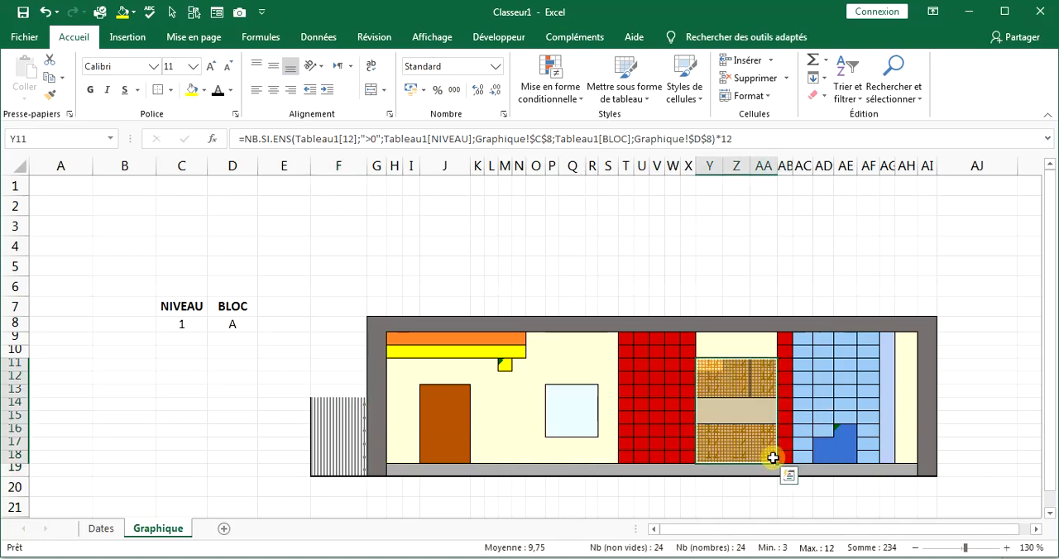
mouse_move(341, 326)
left_mouse_down()
mouse_move(525, 347)
mouse_move(934, 473)
left_mouse_up()
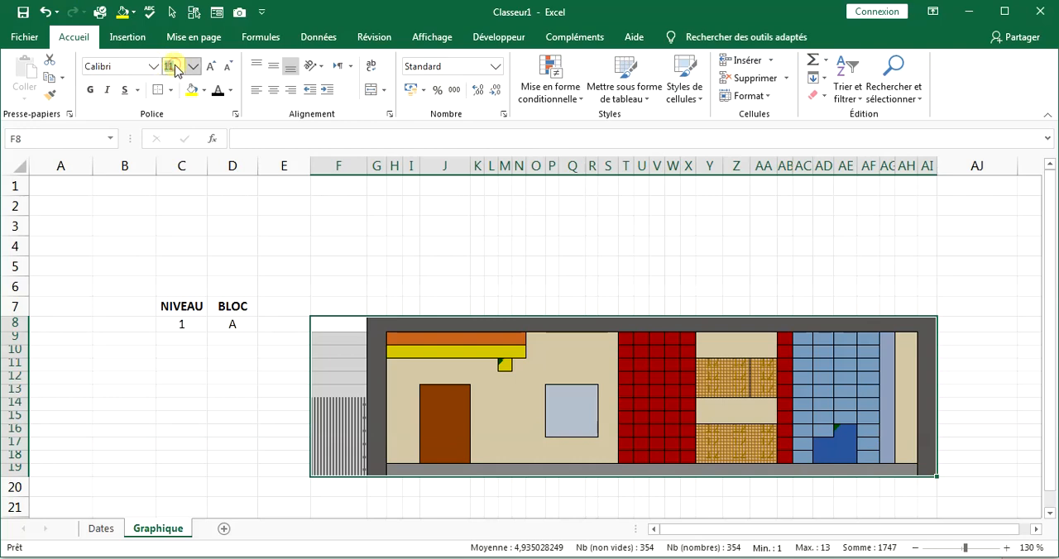
left_click(503, 338)
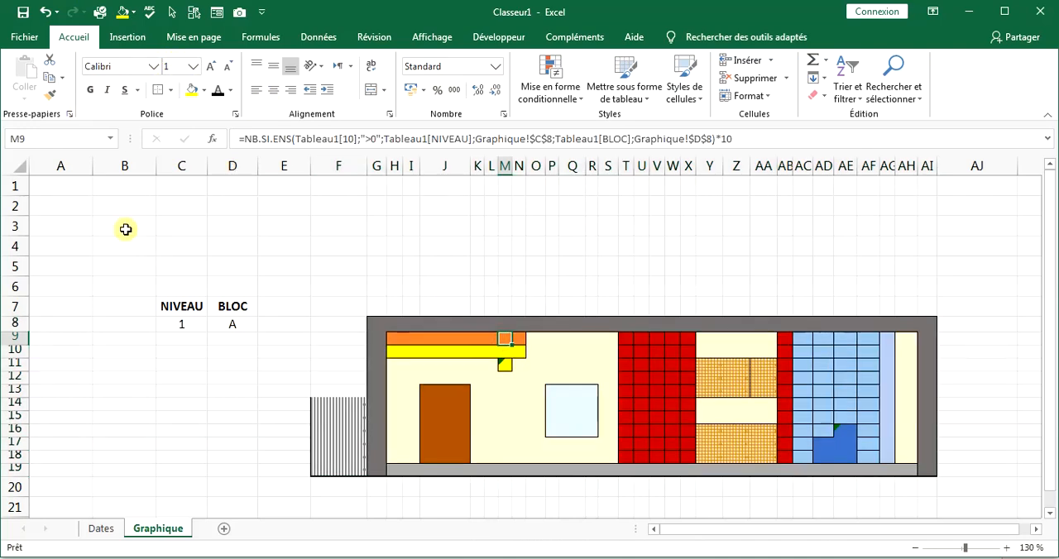
left_click(503, 365)
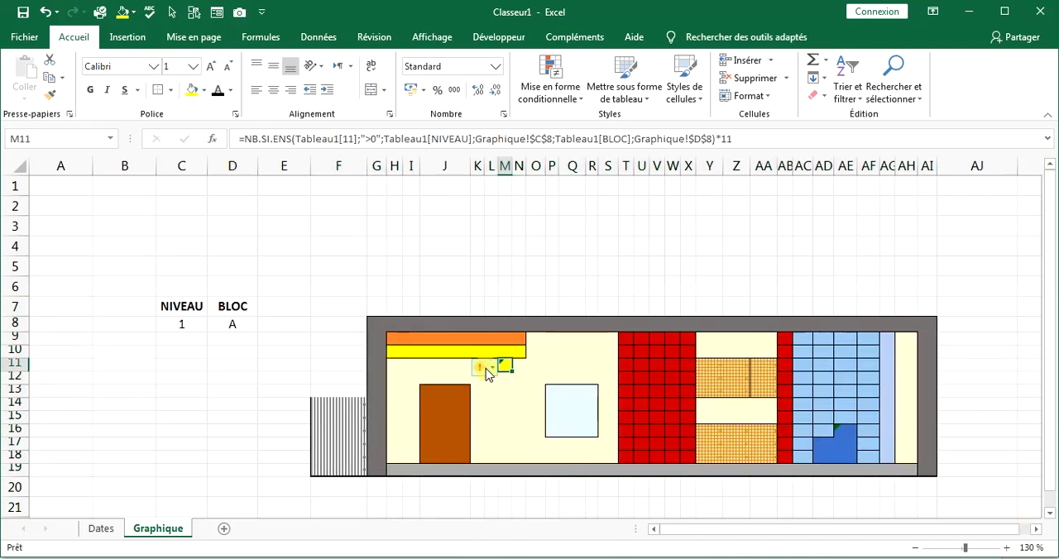
left_click(845, 432)
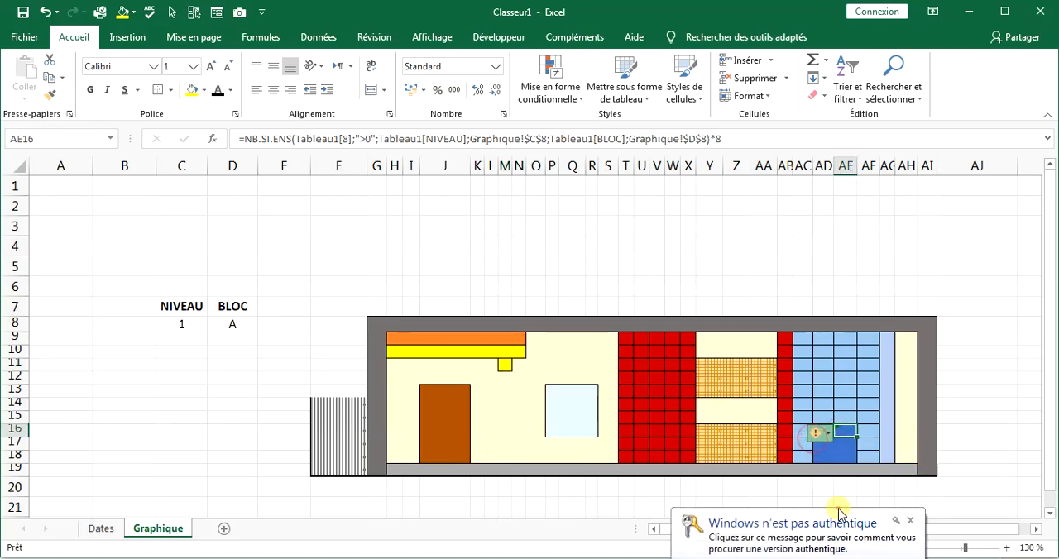
Change the NIVEAU value in C8 to 6.
scroll(249, 331, "down", 1)
left_click(173, 264)
type("6")
key("Return")
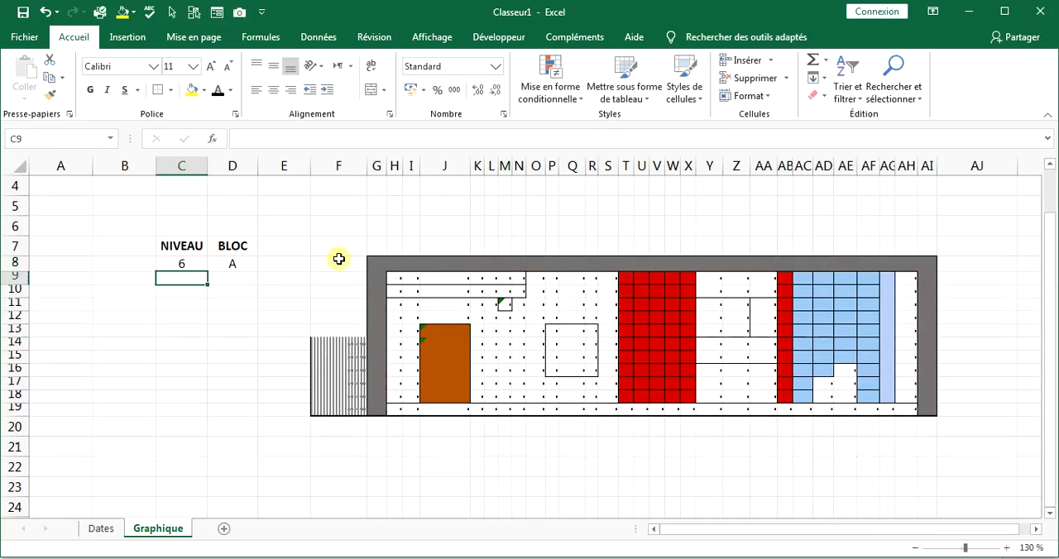
Enlarge the font of F8:AI19 to size 10 and hide its zeros with the custom number format #; #;"".
left_click_drag(352, 262, 927, 410)
left_click(216, 71)
left_click(216, 71)
left_click(216, 71)
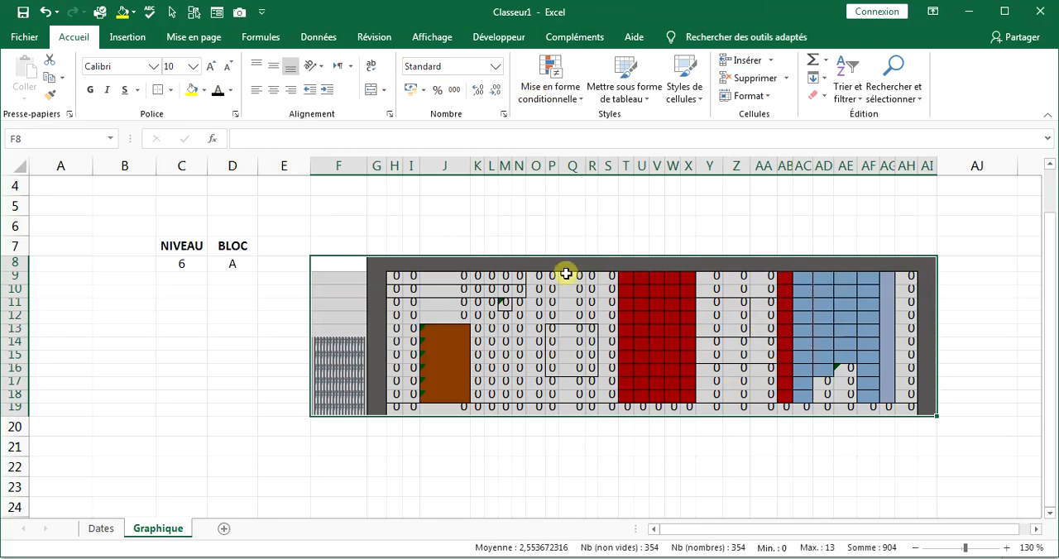
left_click(502, 116)
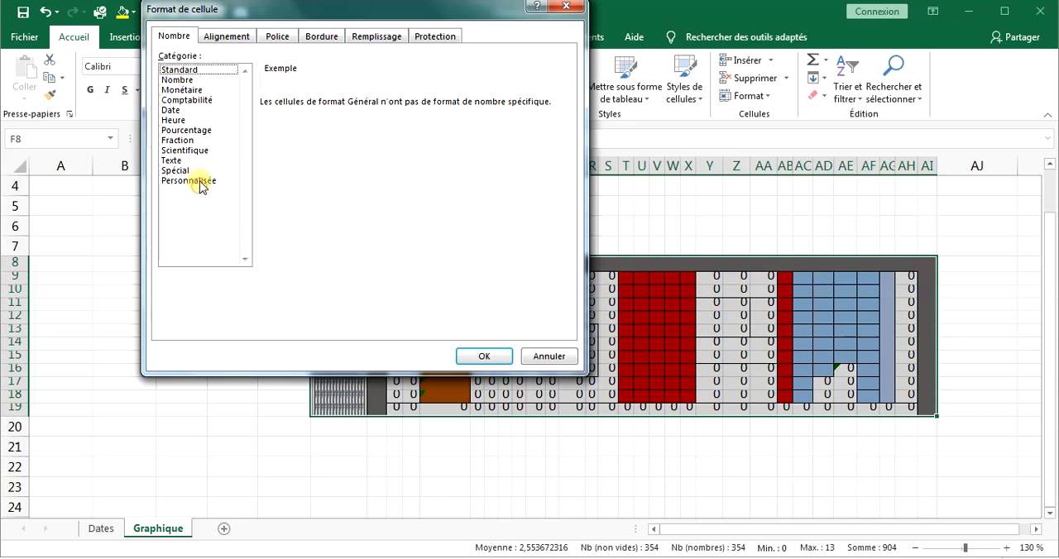
left_click(199, 182)
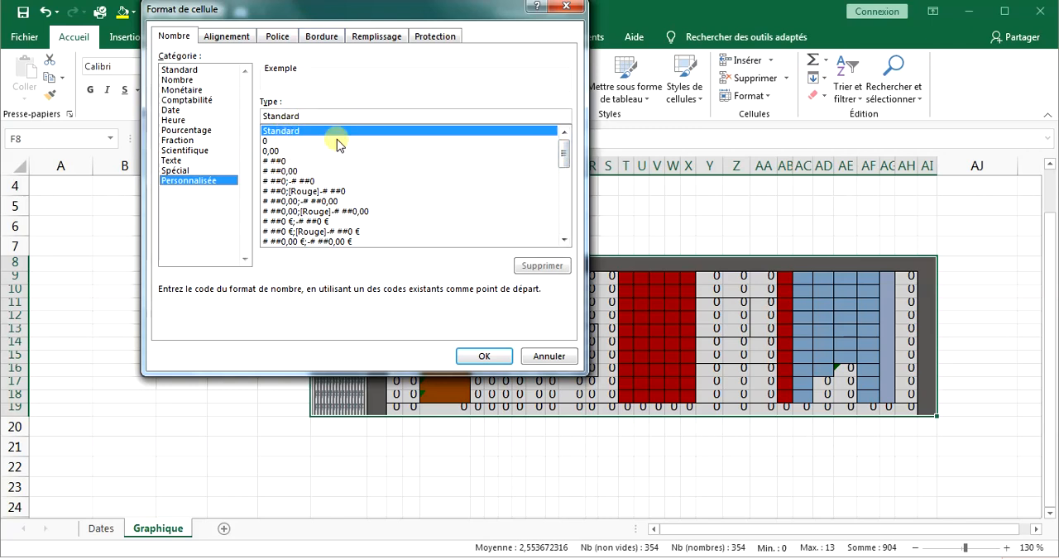
mouse_move(565, 157)
left_mouse_down()
mouse_move(566, 184)
mouse_move(564, 147)
left_mouse_up()
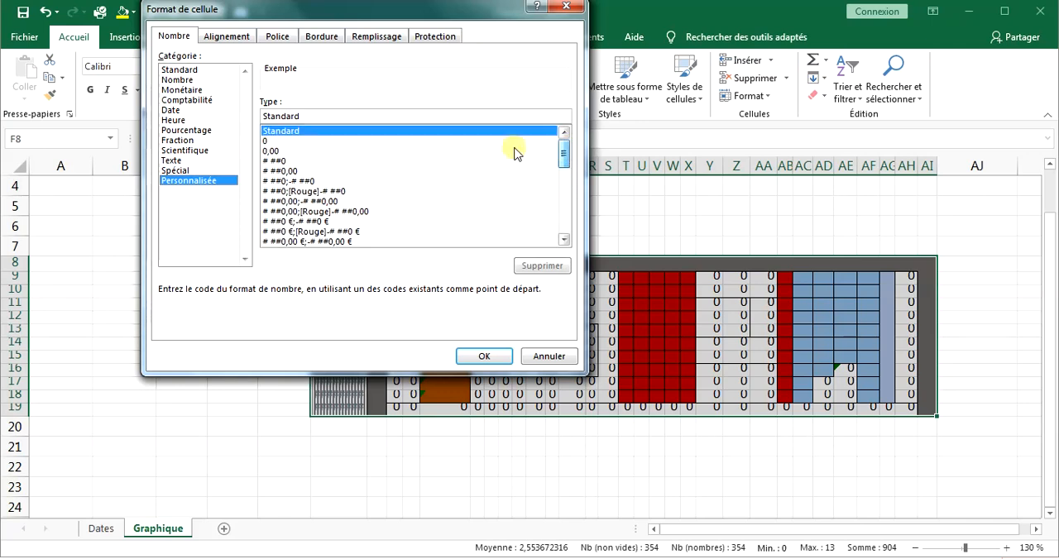
left_click(273, 162)
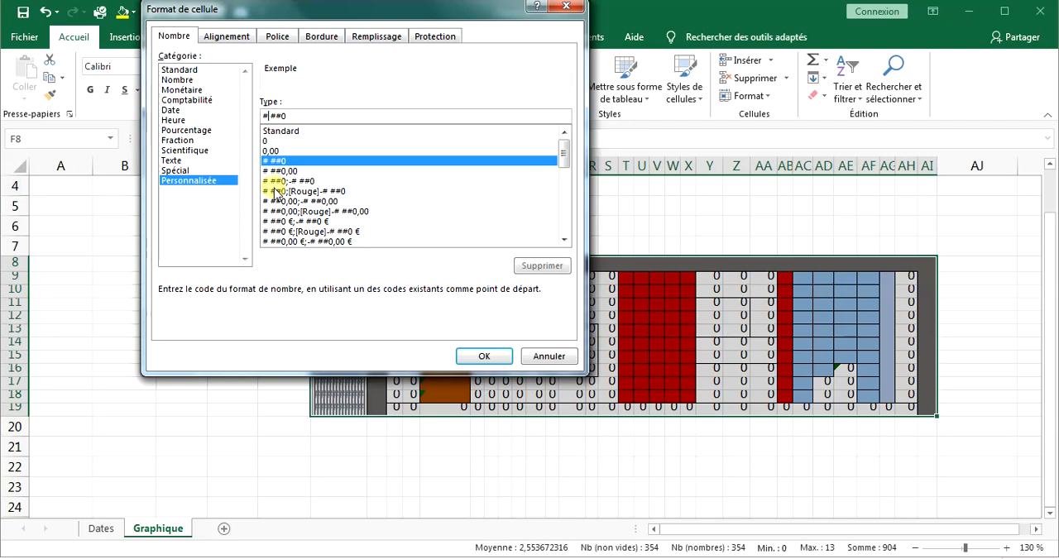
type(",")
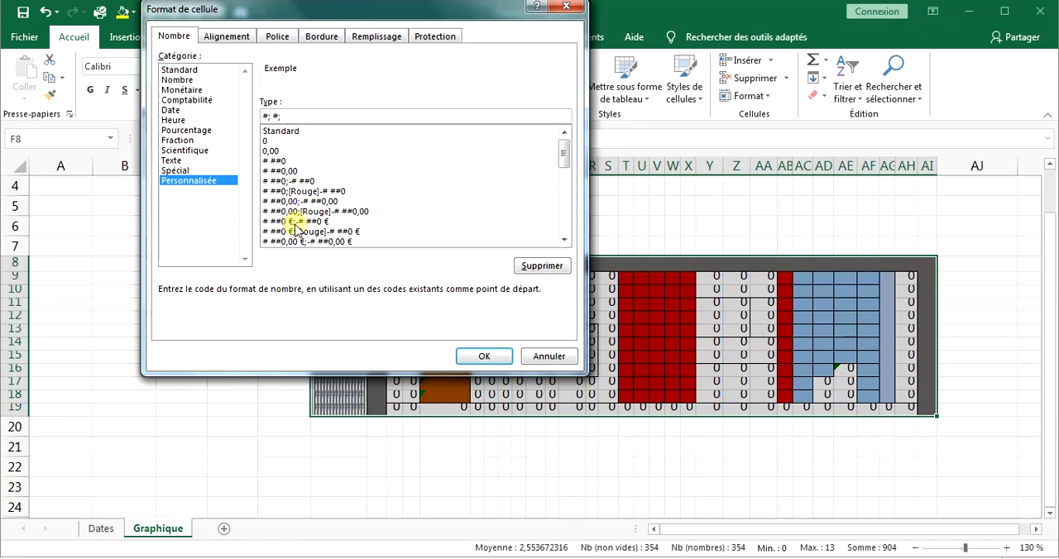
left_click(485, 357)
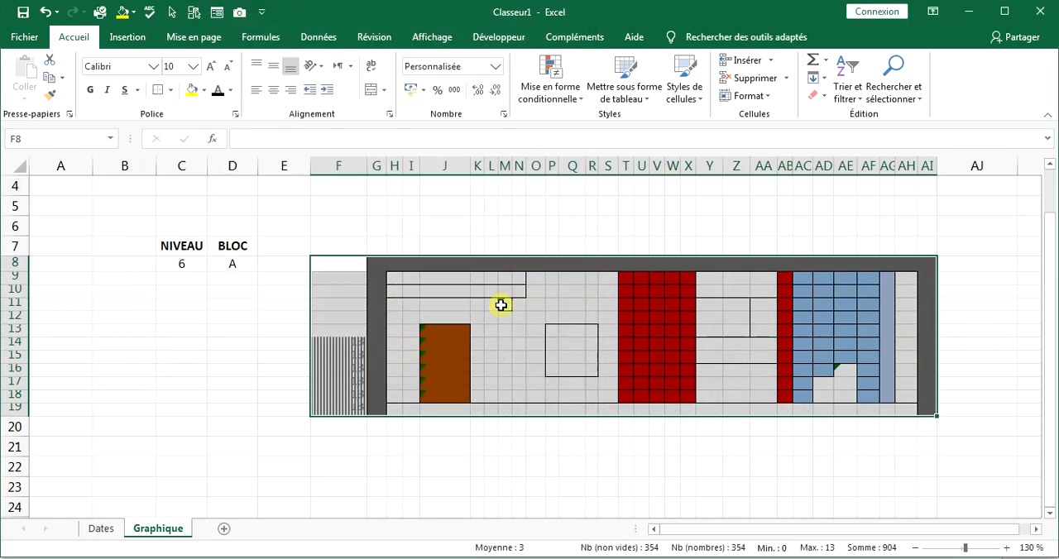
Reduce the drawing's font size back to 1.
left_click(171, 67)
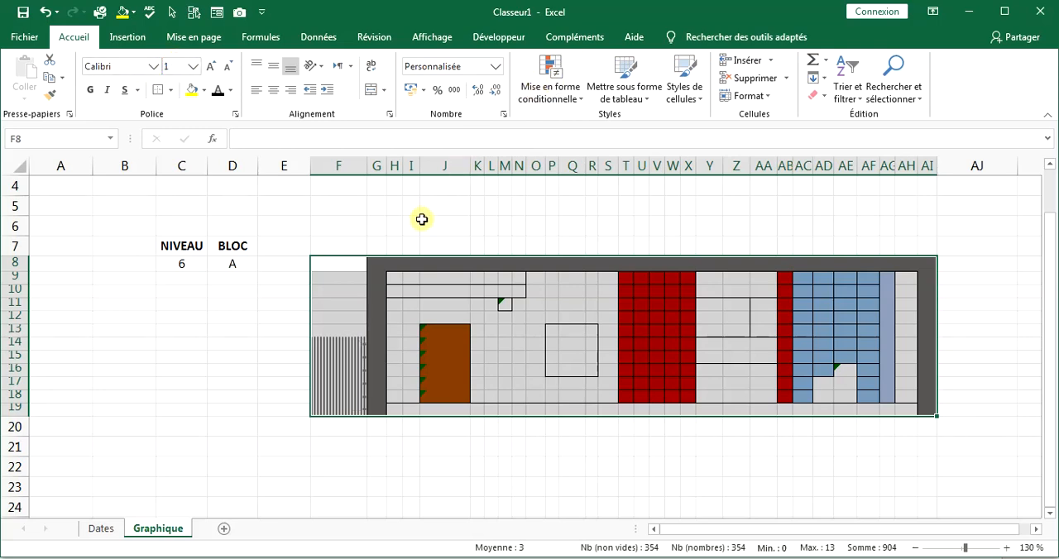
Replace every absolute reference $C$8 with the relative reference C8 throughout the sheet's formulas.
left_click(256, 341)
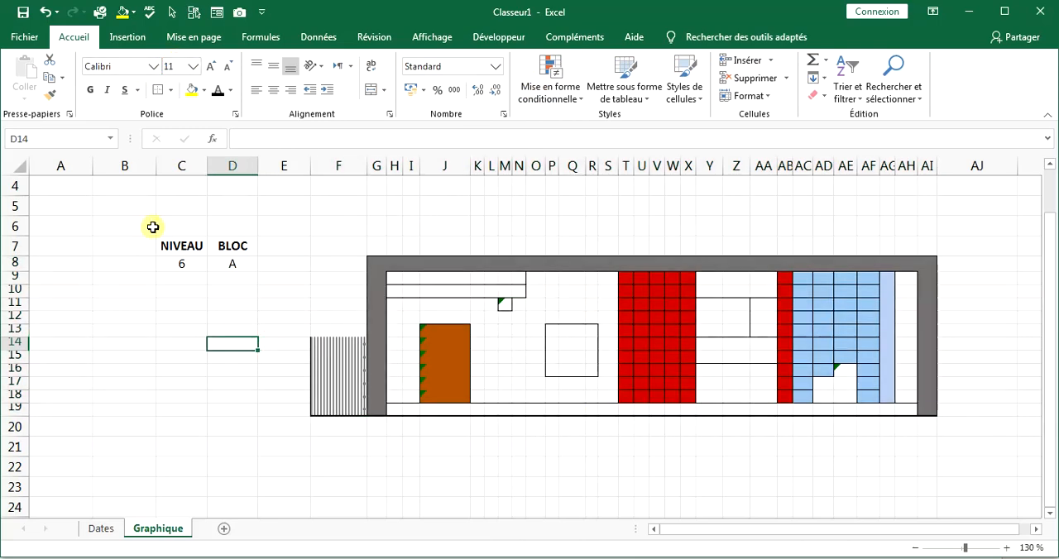
scroll(34, 262, "up", 1)
left_click(383, 329)
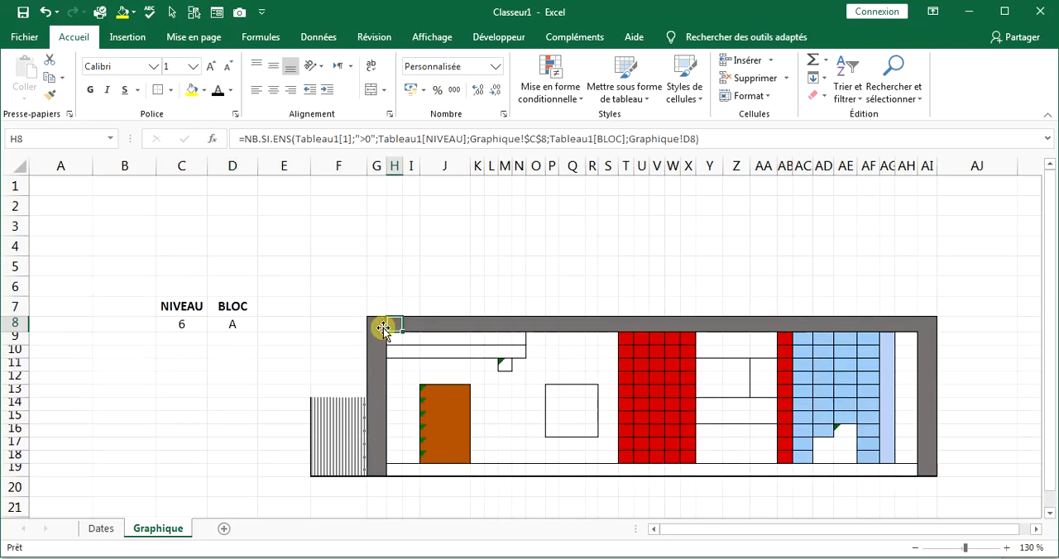
left_click(527, 140)
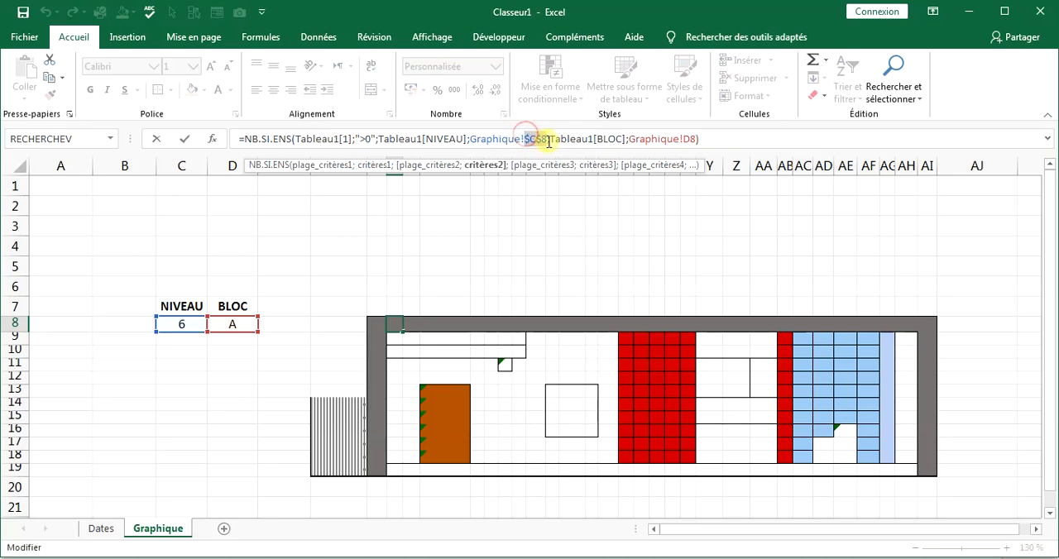
right_click(549, 141)
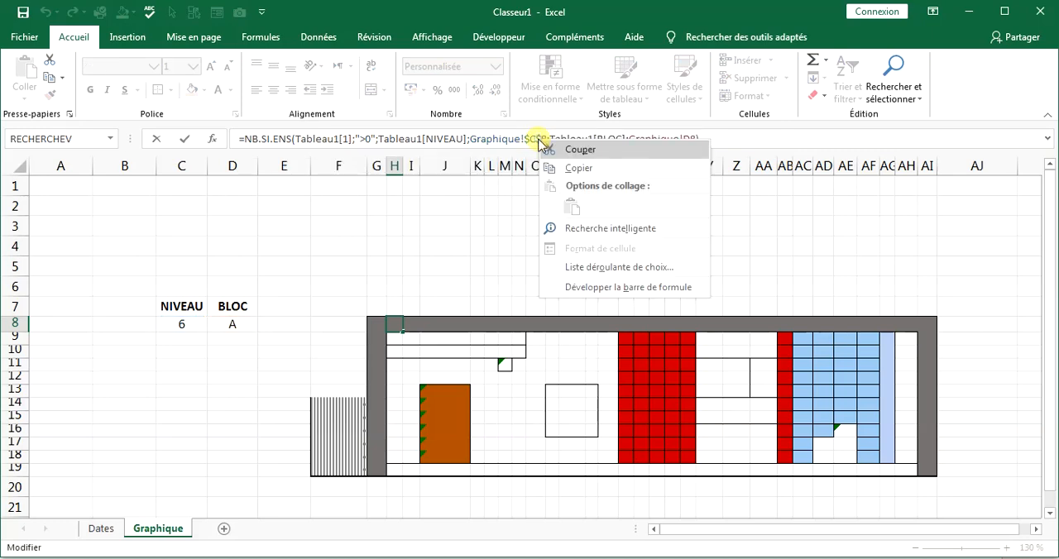
left_click(565, 169)
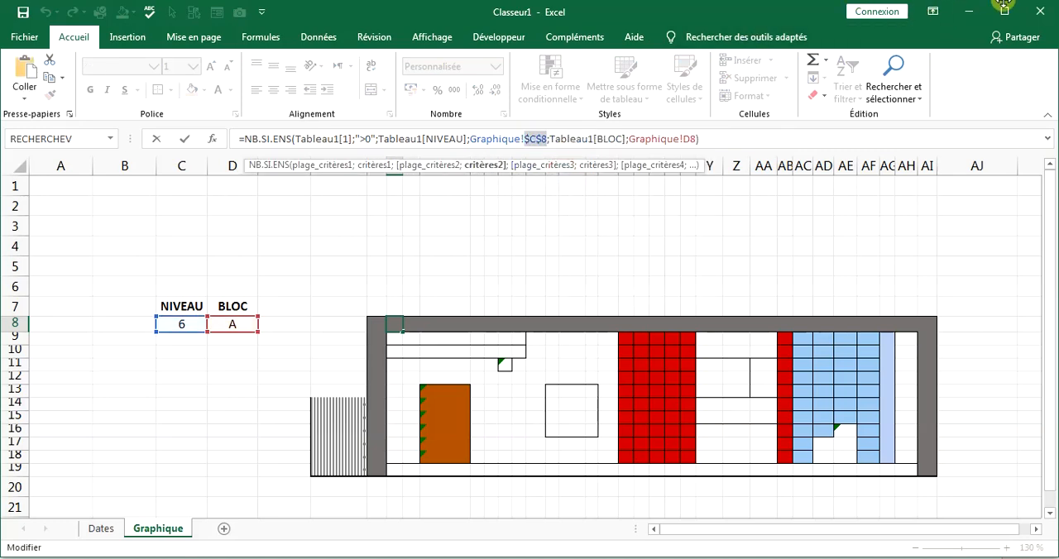
left_click(893, 91)
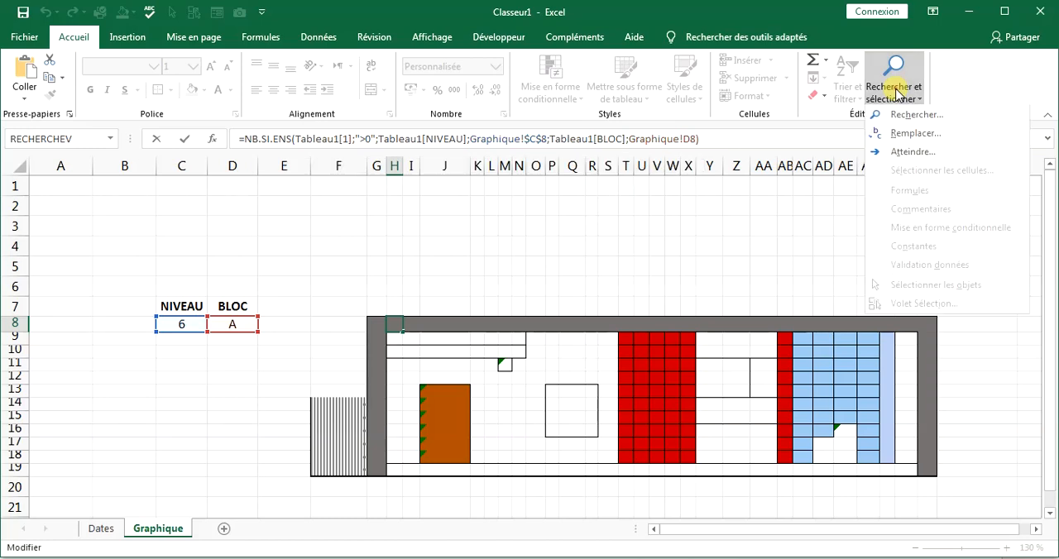
left_click(911, 135)
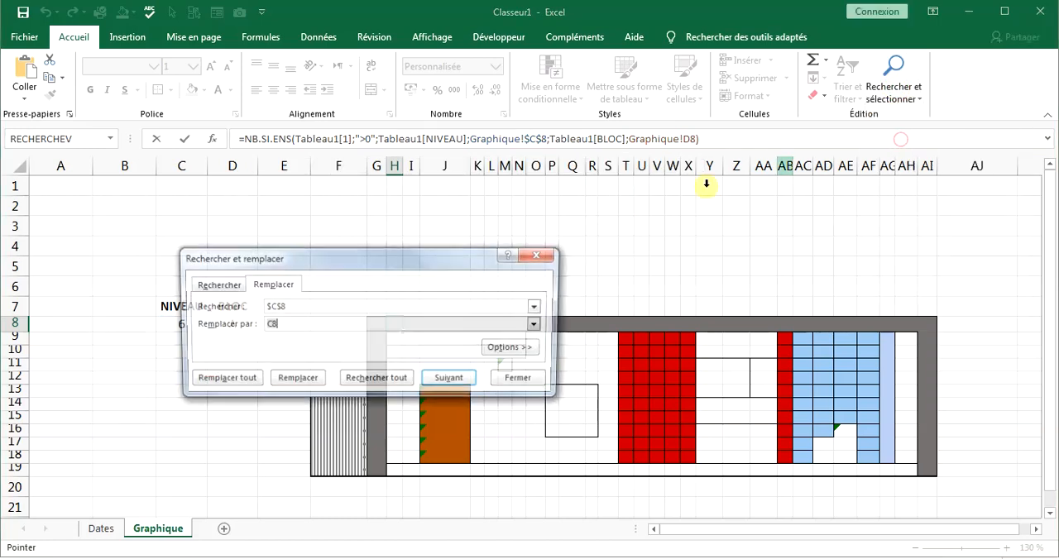
left_click(235, 382)
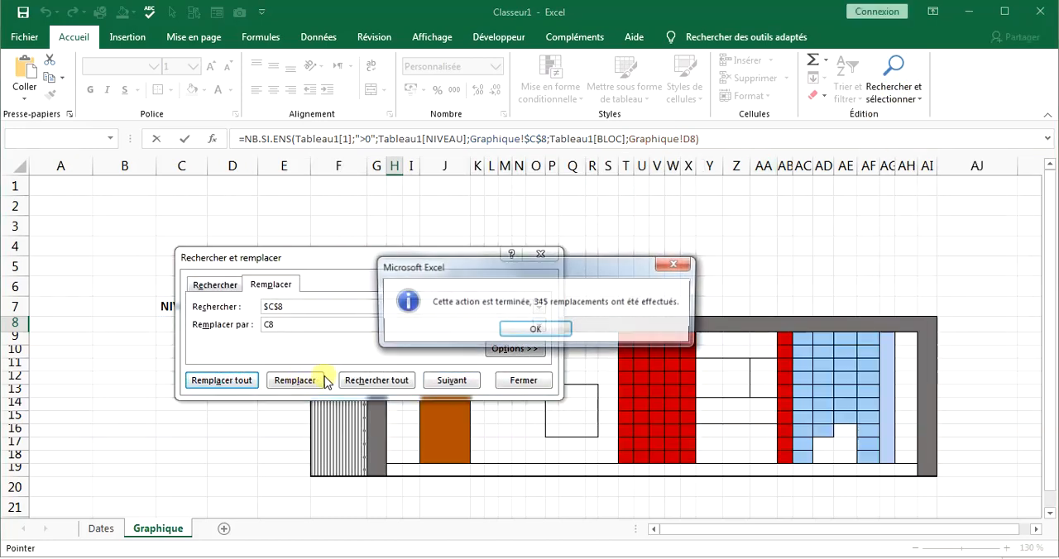
left_click(520, 330)
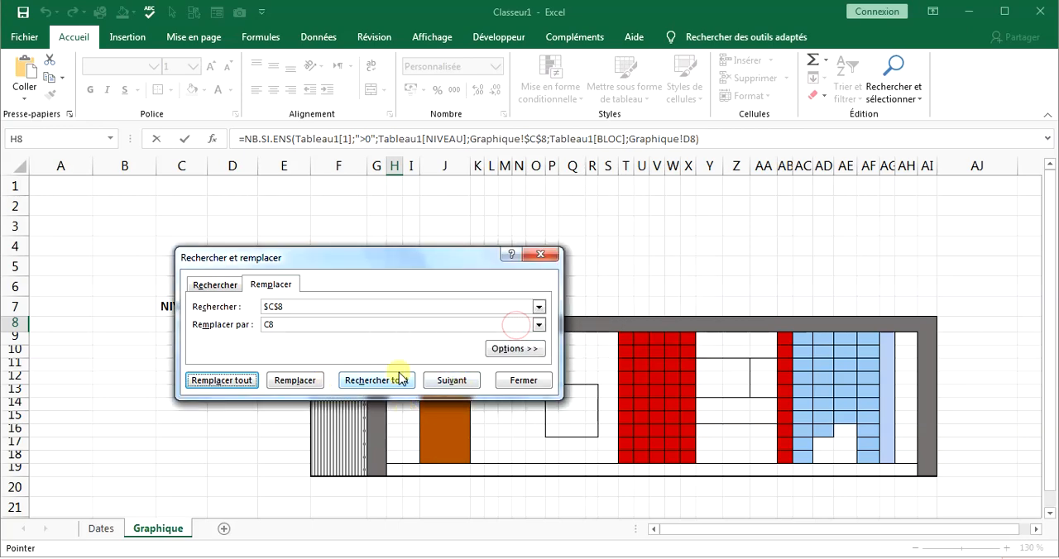
left_click(541, 254)
left_click(427, 351)
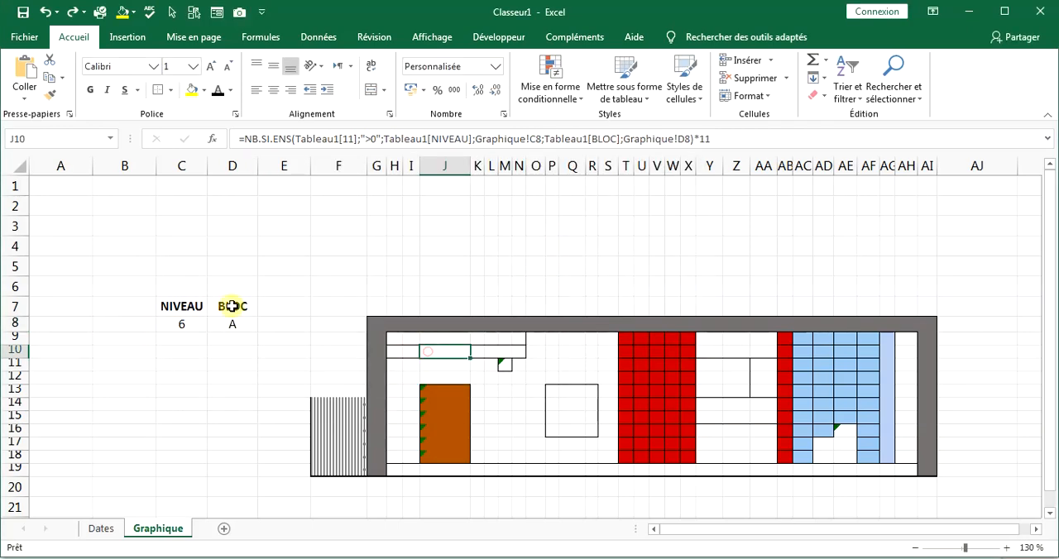
Duplicate the floor drawing in rows 8 to 19 directly below itself, starting at row 20.
left_click_drag(10, 324, 4, 472)
right_click(5, 472)
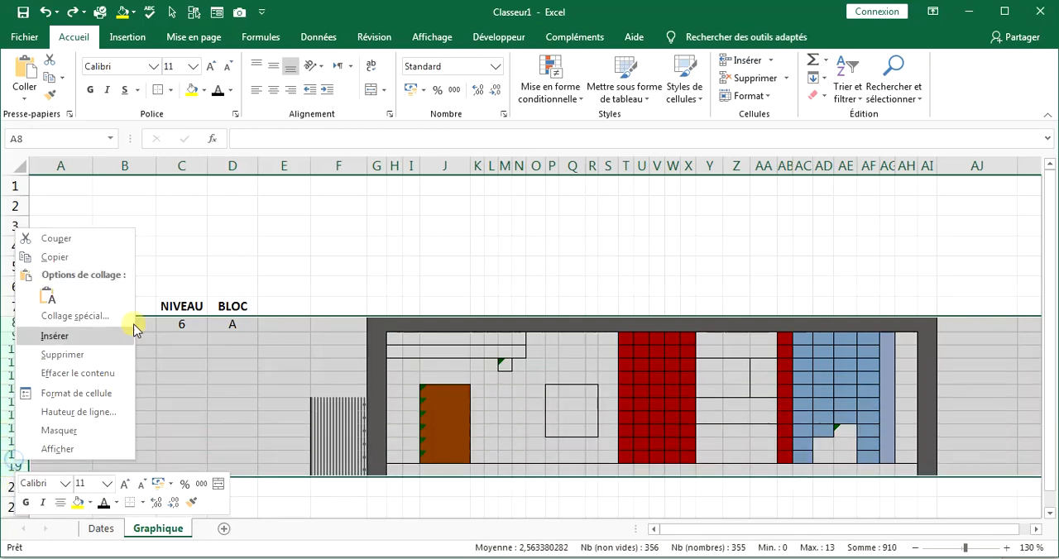
left_click(61, 262)
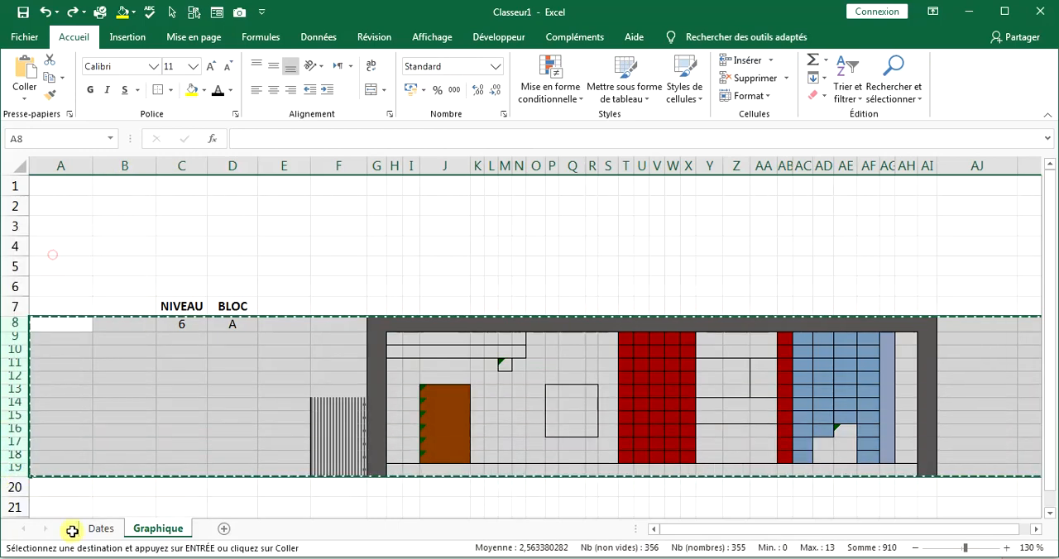
right_click(22, 491)
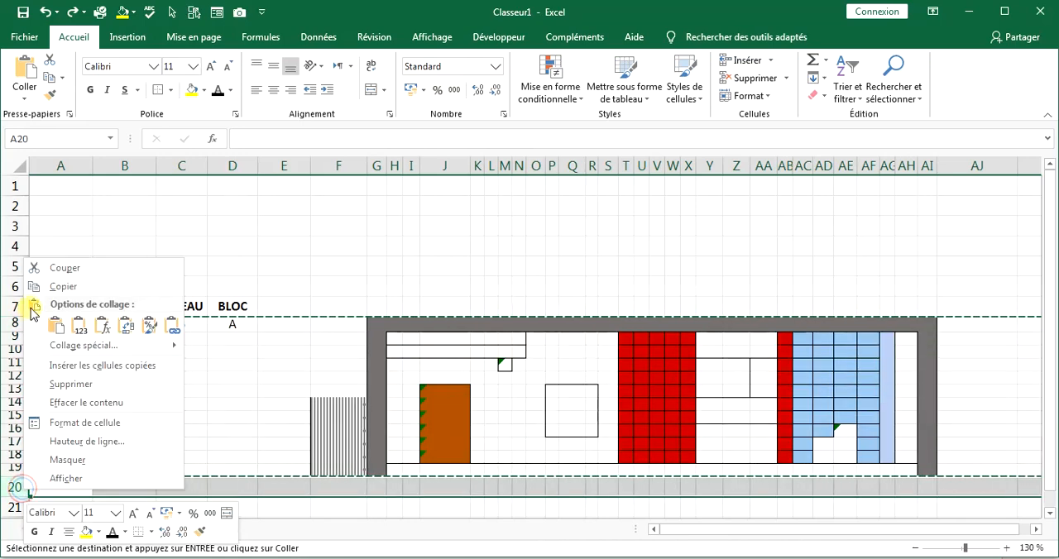
left_click(54, 325)
Set the copied floor's NIVEAU value in C20 to 5.
scroll(397, 431, "down", 2)
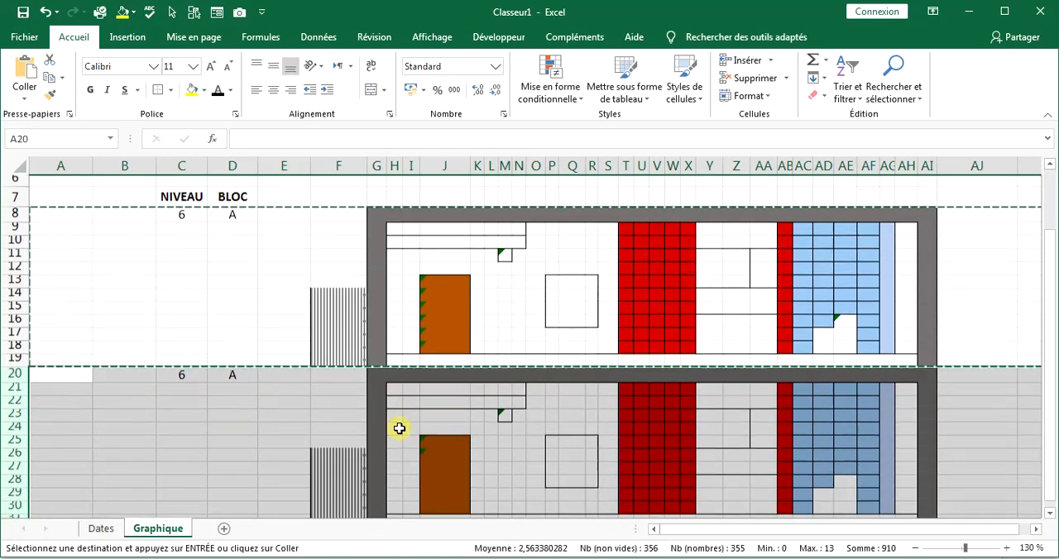
left_click(181, 359)
type("5")
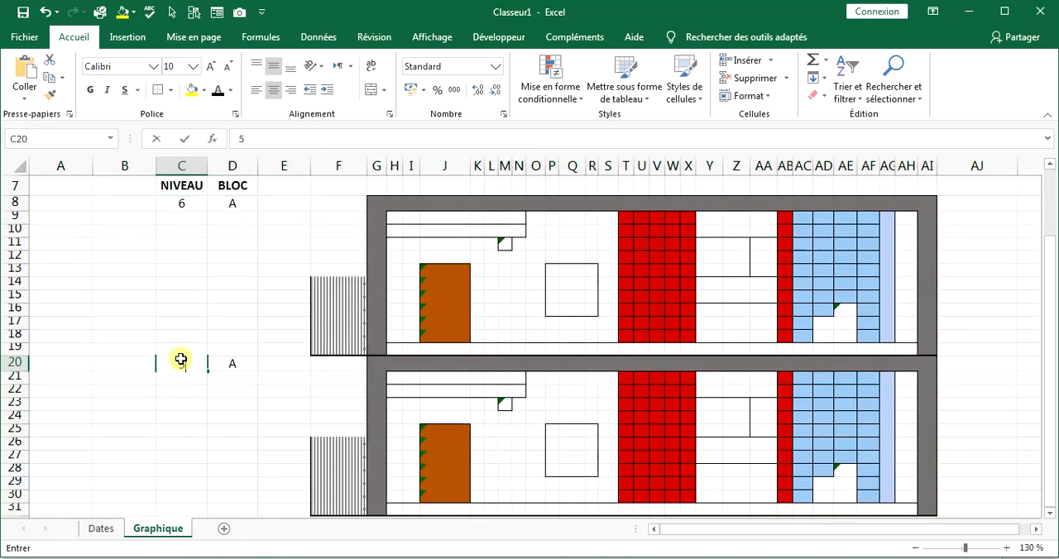
key("Return")
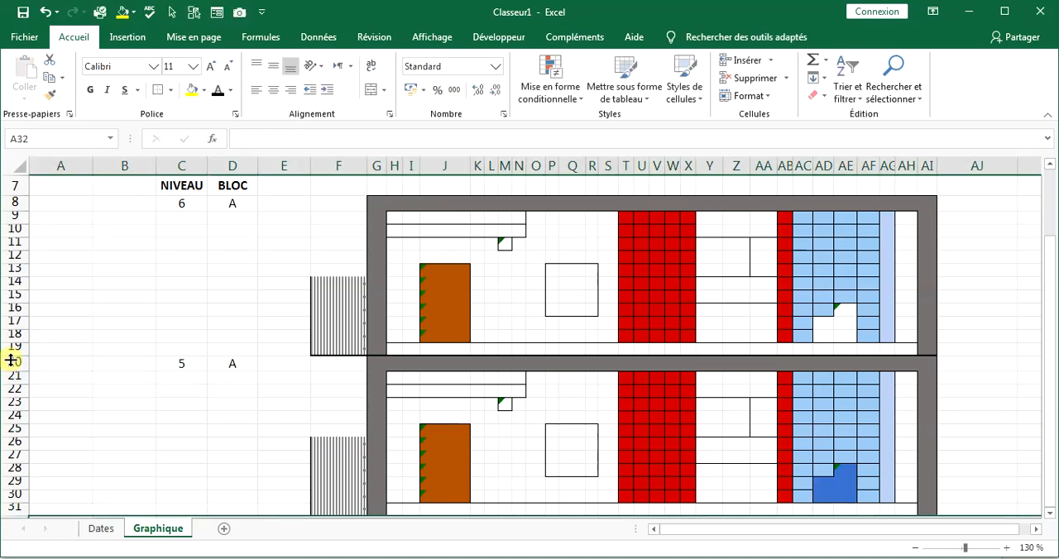
Copy the floor in rows 20 to 31 and paste it at rows 32, 44 and 56.
left_click_drag(7, 362, 15, 448)
key("ctrl+c")
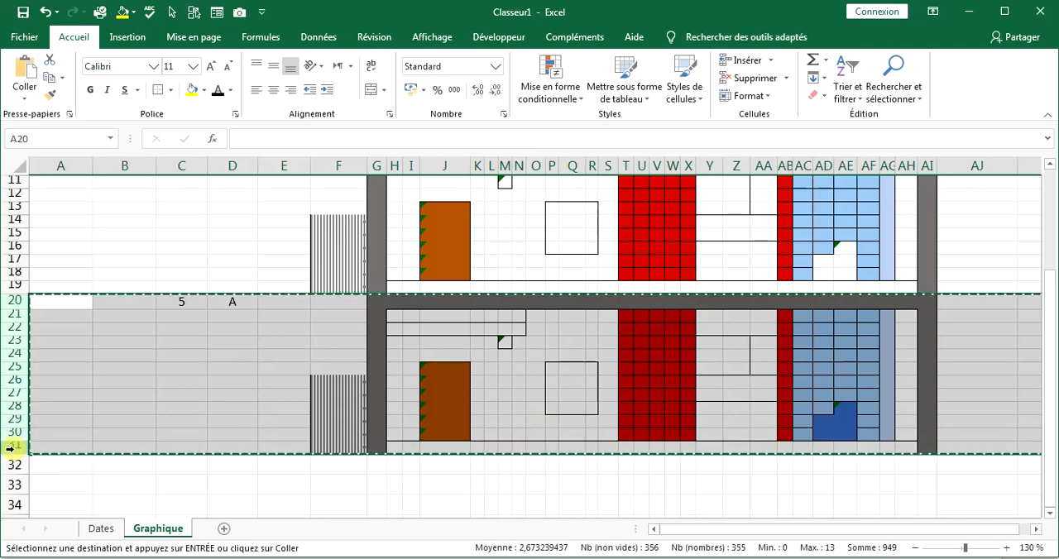
left_click(15, 466)
key("ctrl+v")
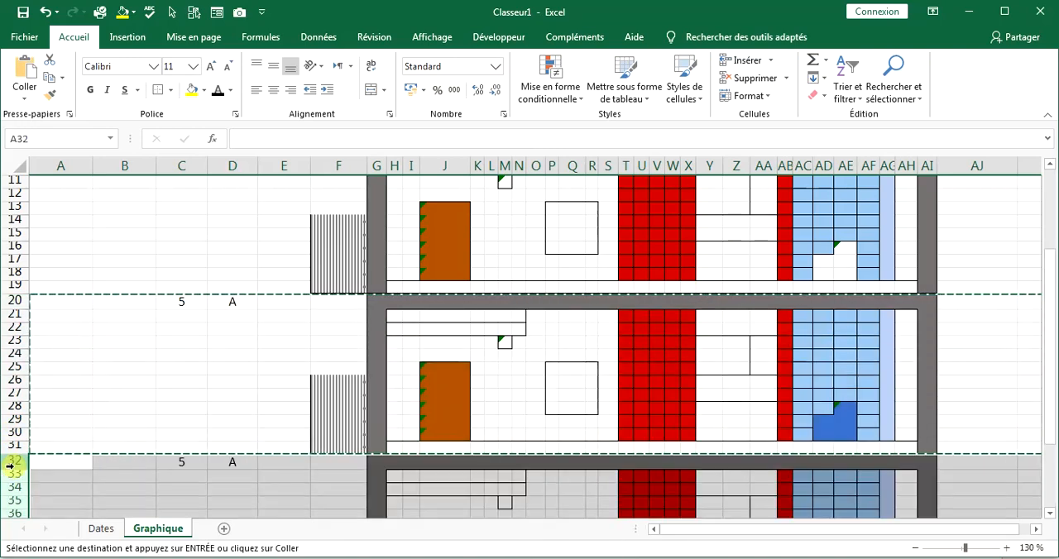
scroll(30, 392, "down", 5)
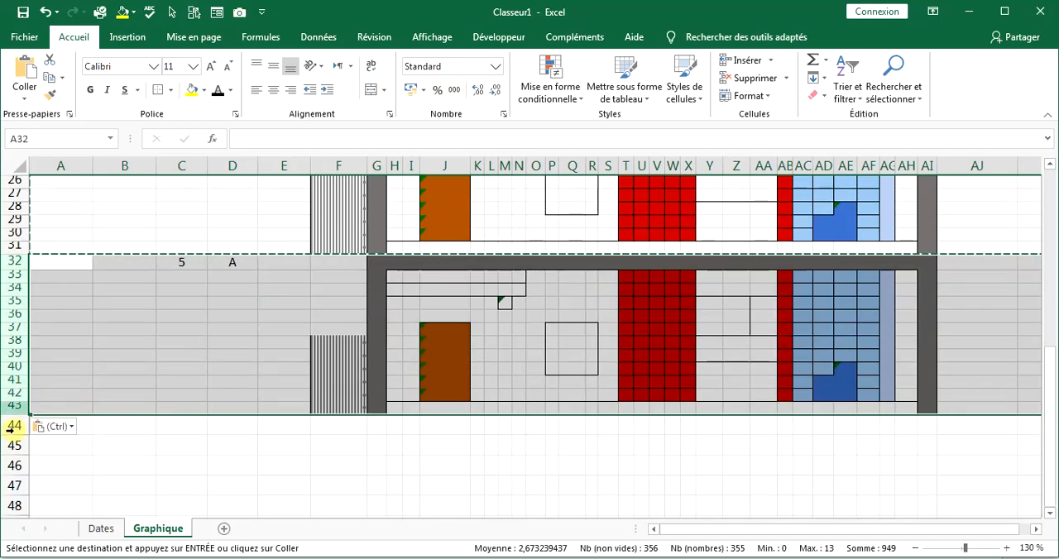
left_click(14, 427)
key("ctrl+v")
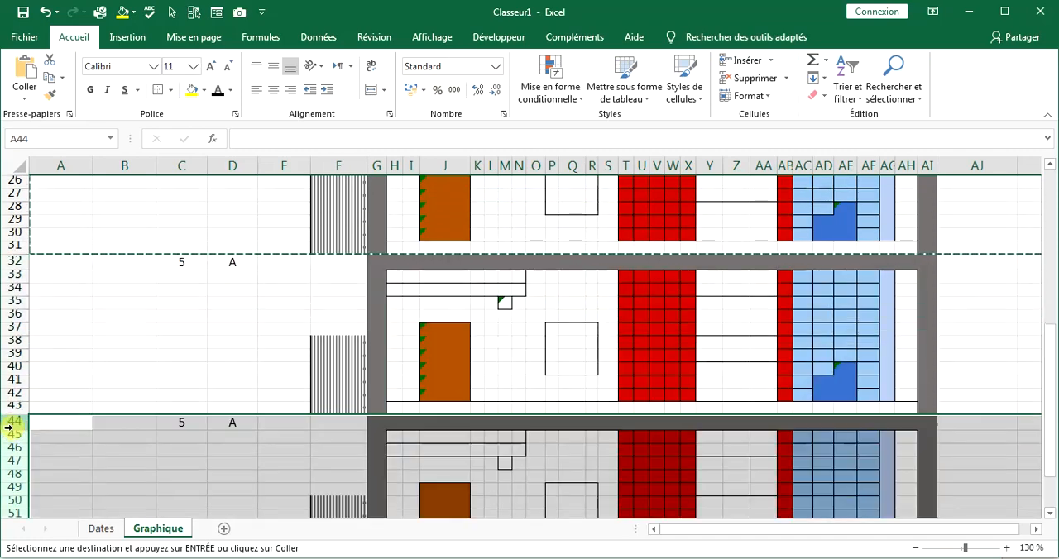
scroll(12, 409, "down", 5)
left_click(17, 390)
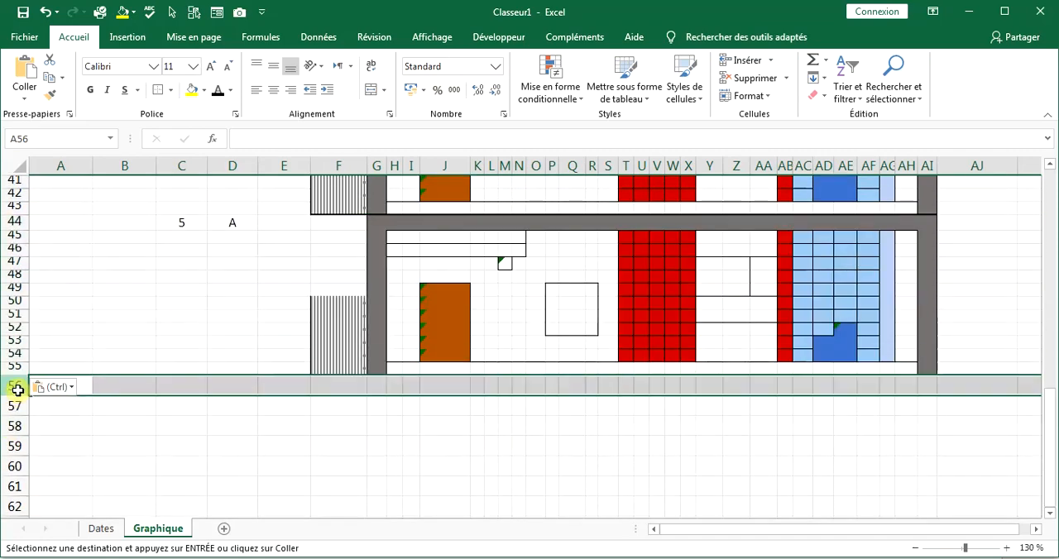
key("ctrl+v")
Examine the whole stack of copied floors to check how many levels the building has.
scroll(135, 377, "down", 2)
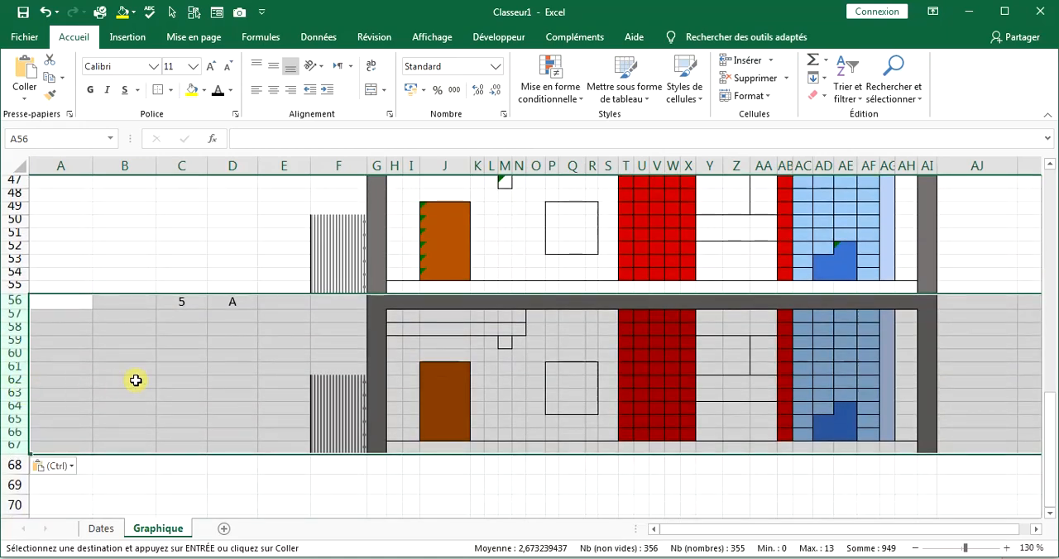
scroll(371, 377, "up", 12)
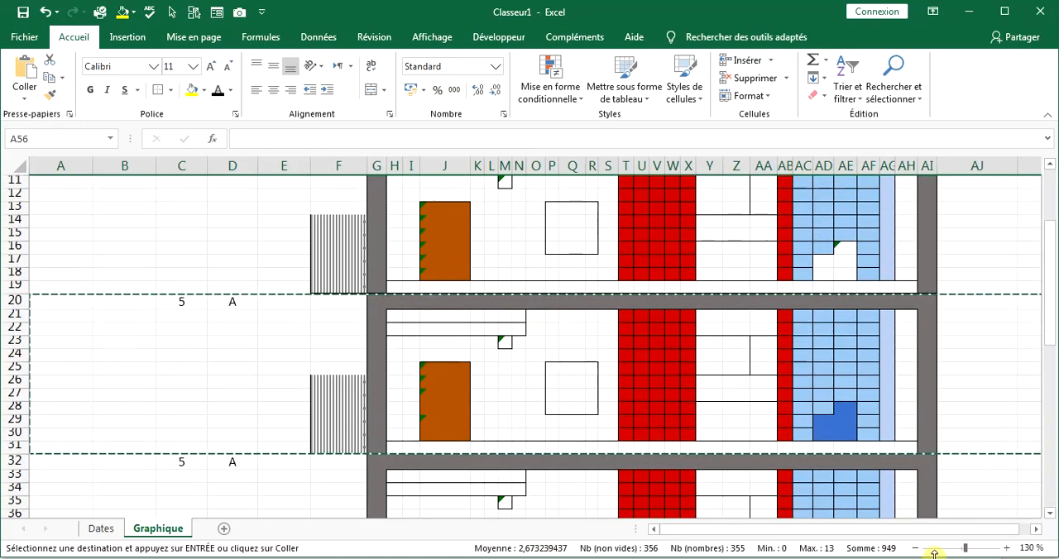
left_click(916, 548)
left_click(916, 548)
left_click(916, 548)
left_click(916, 548)
left_click(916, 548)
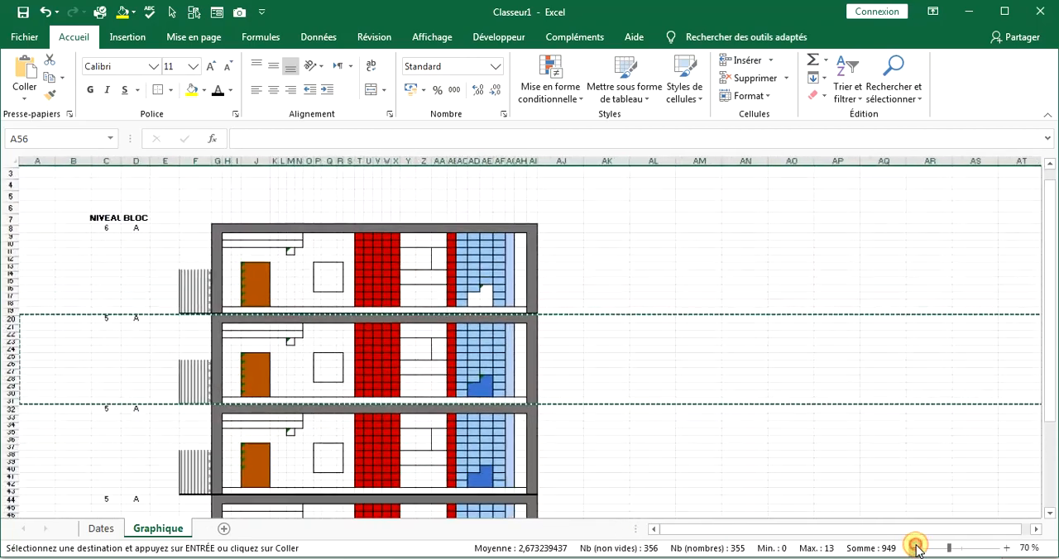
left_click(916, 548)
left_click(916, 548)
left_click(916, 547)
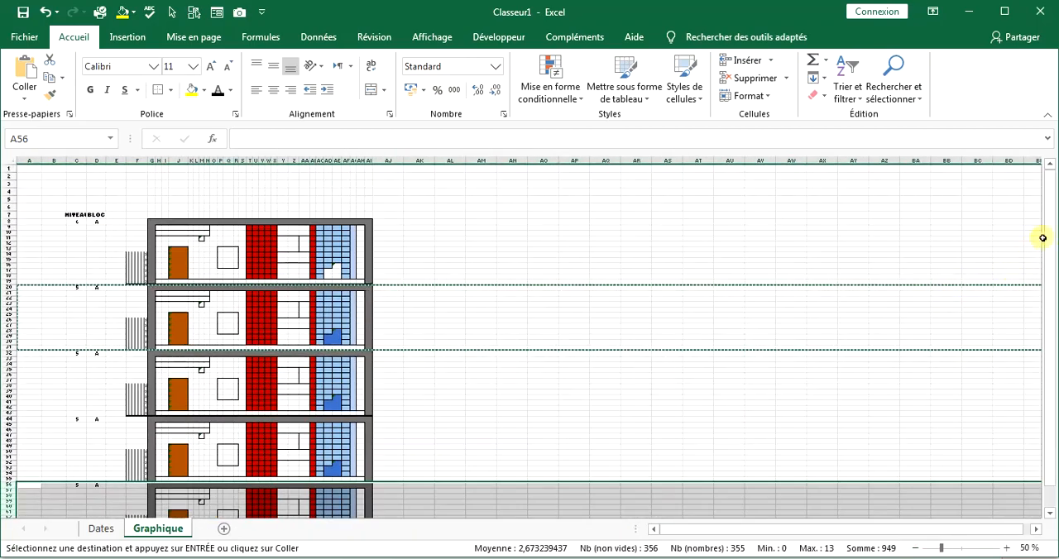
left_click_drag(1047, 236, 1048, 283)
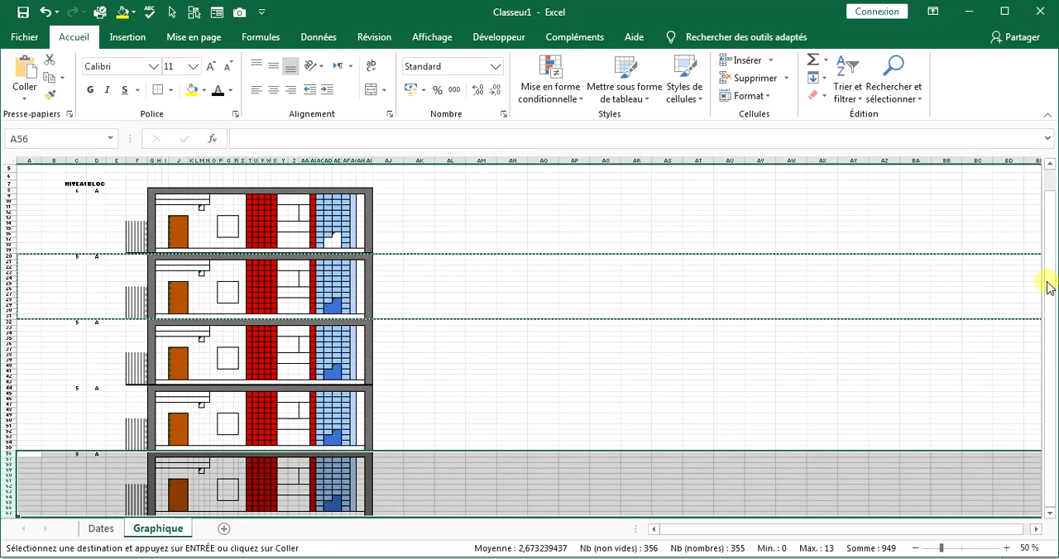
scroll(442, 444, "down", 1)
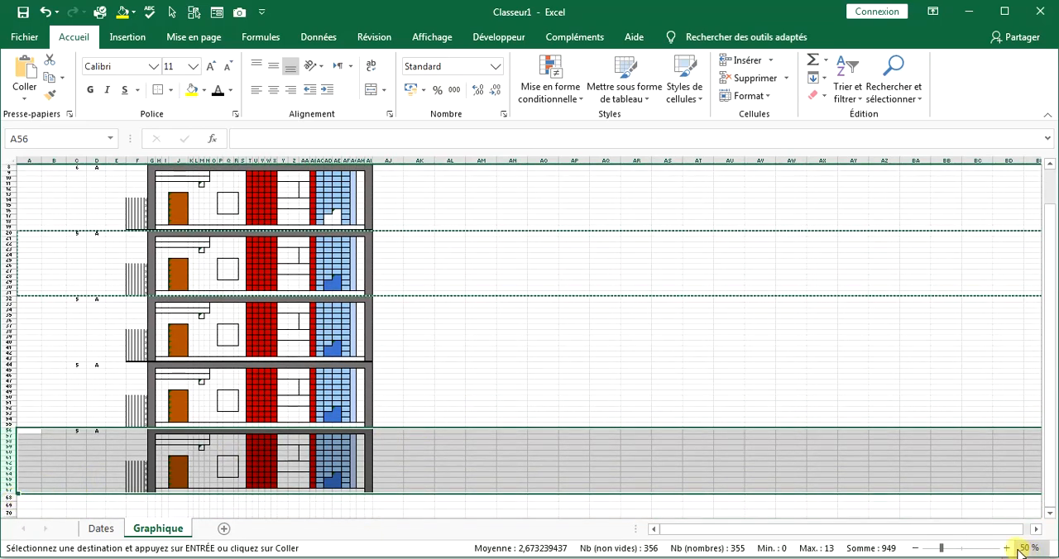
Paste one more copy of the floor at row 68 beneath the existing stack.
left_click(1007, 548)
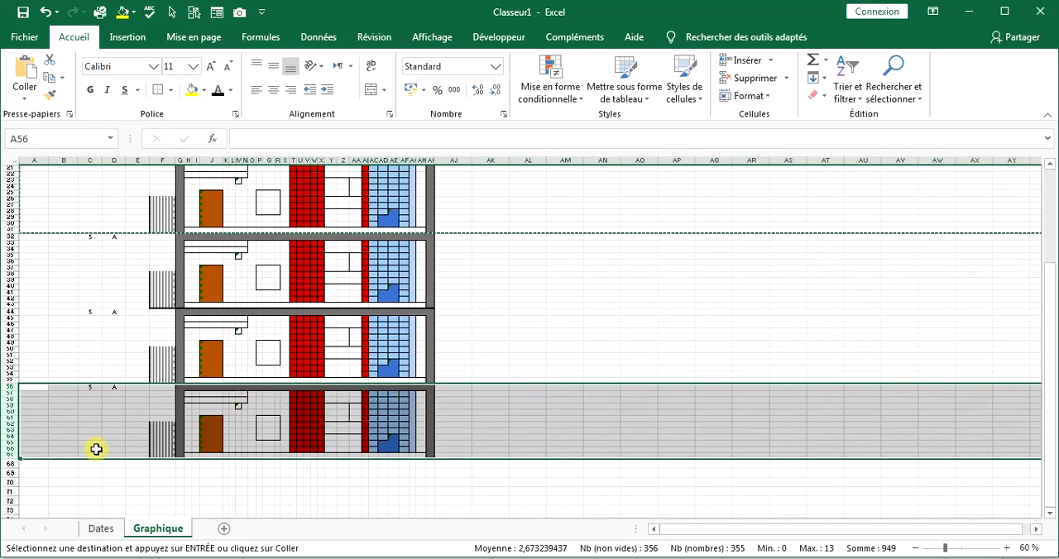
left_click(15, 465)
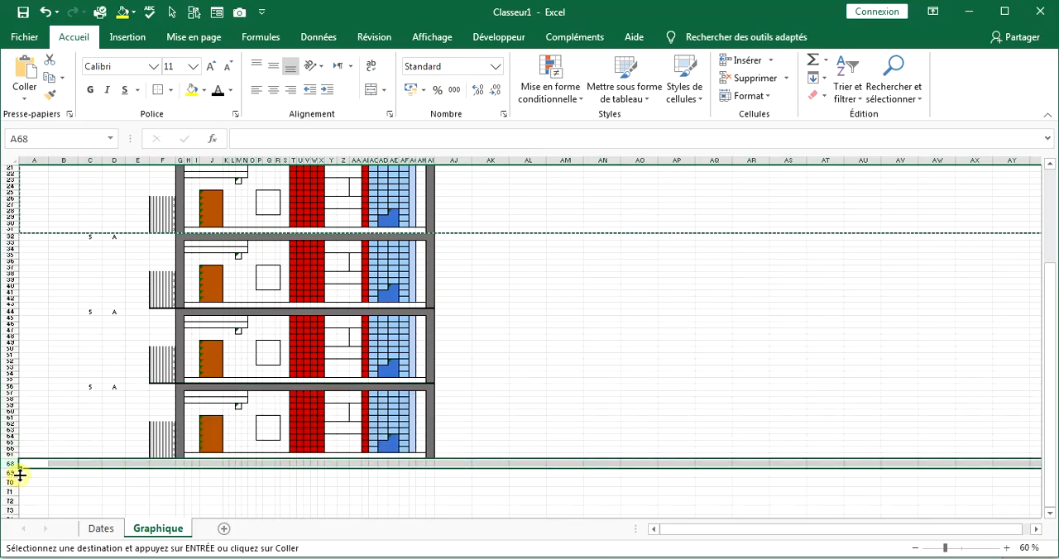
key("ctrl+v")
left_click(528, 420)
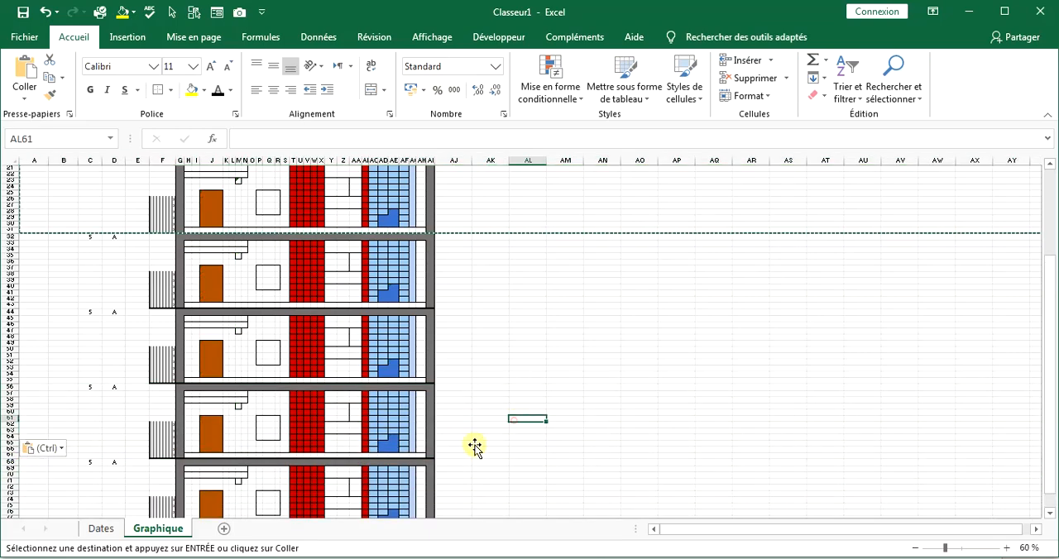
scroll(316, 306, "down", 4)
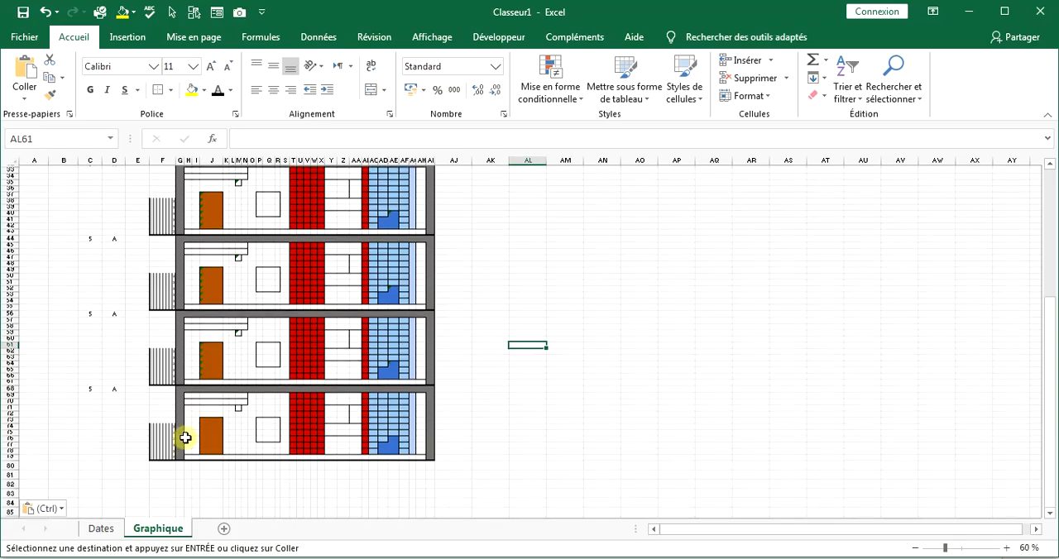
scroll(189, 437, "up", 6)
Set the NIVEAU value to 4 in C32 and to 3 in C44 for the copied floors.
scroll(170, 357, "up", 1)
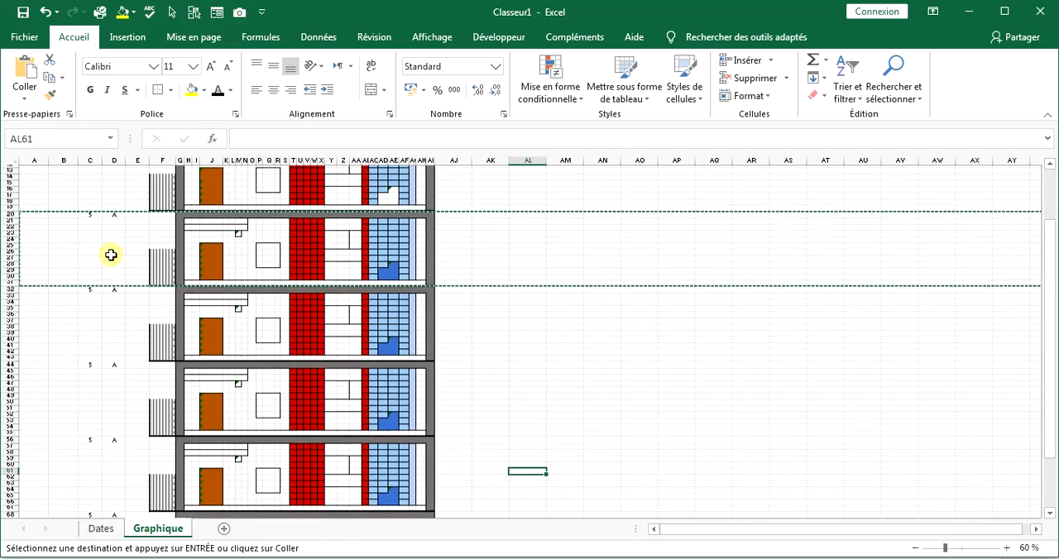
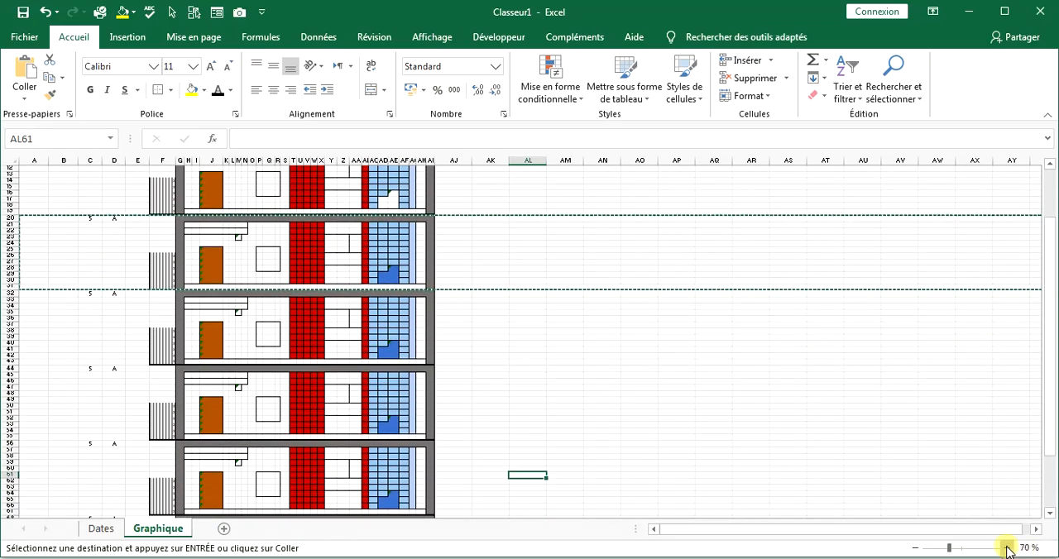
Set the NIVEAU value to 4 in C32 and to 3 in C44 for the copied floors.
left_click(1007, 548)
left_click(1006, 548)
left_click(1007, 548)
left_click(1006, 548)
scroll(152, 263, "up", 8)
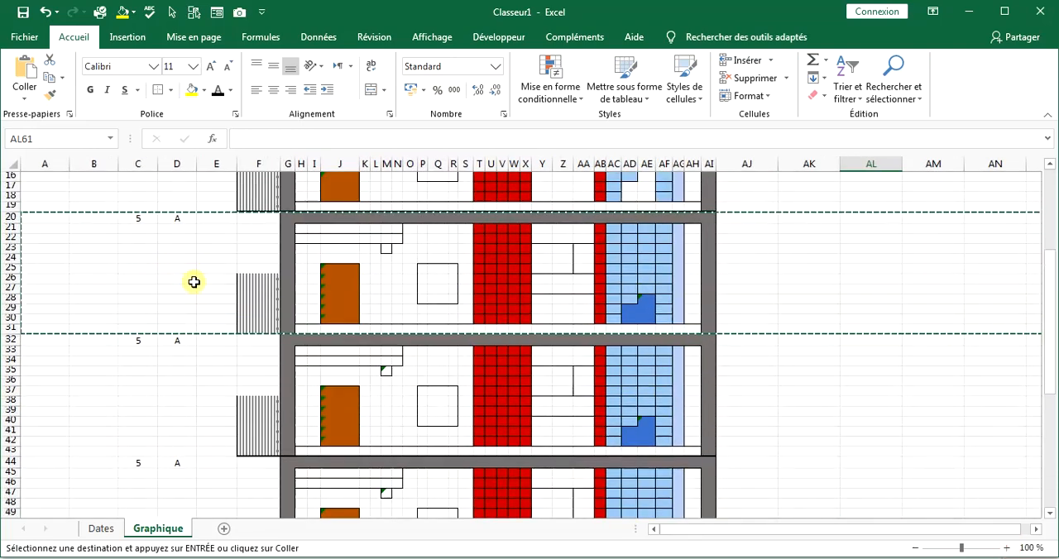
scroll(137, 397, "down", 1)
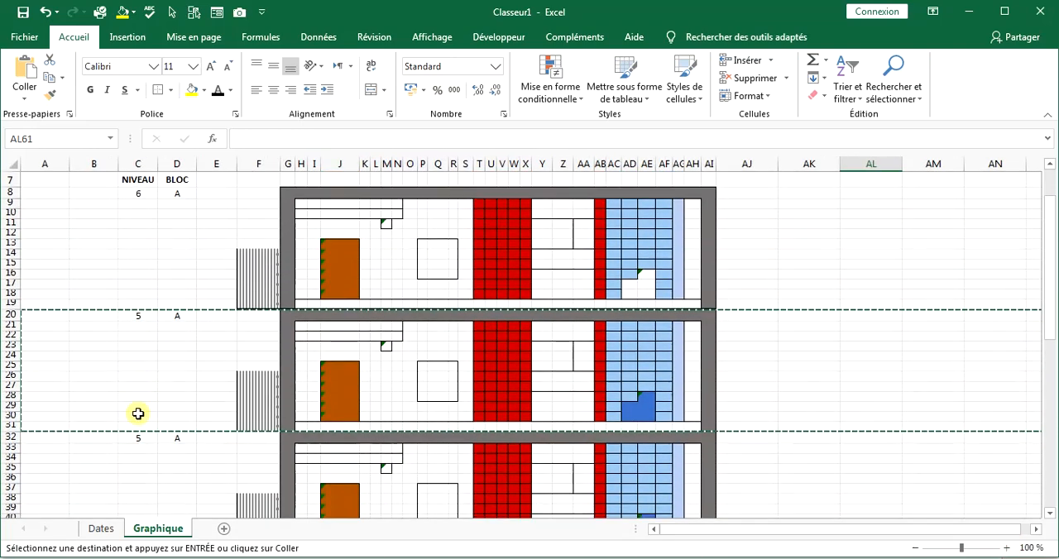
left_click(139, 439)
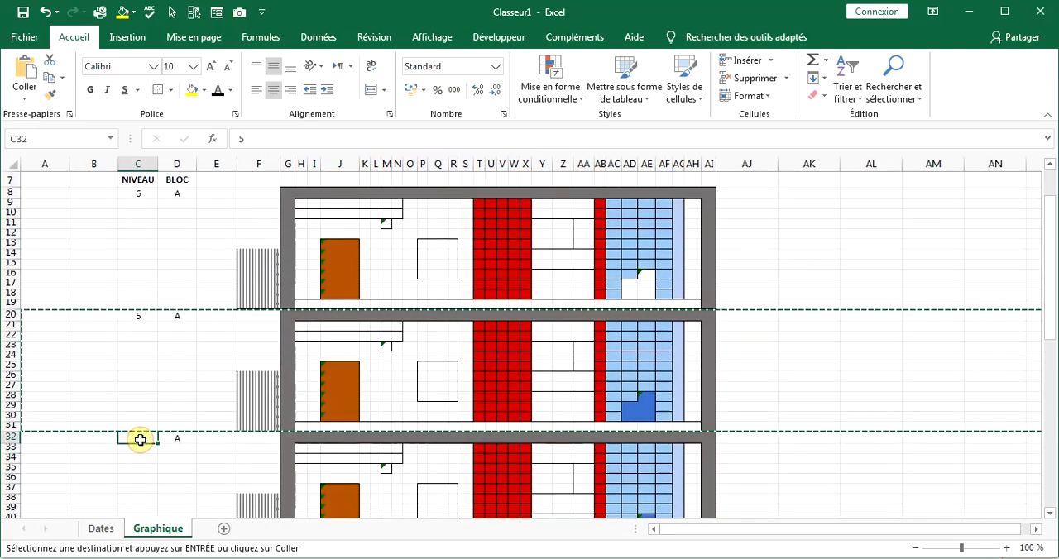
type("4")
scroll(174, 450, "down", 3)
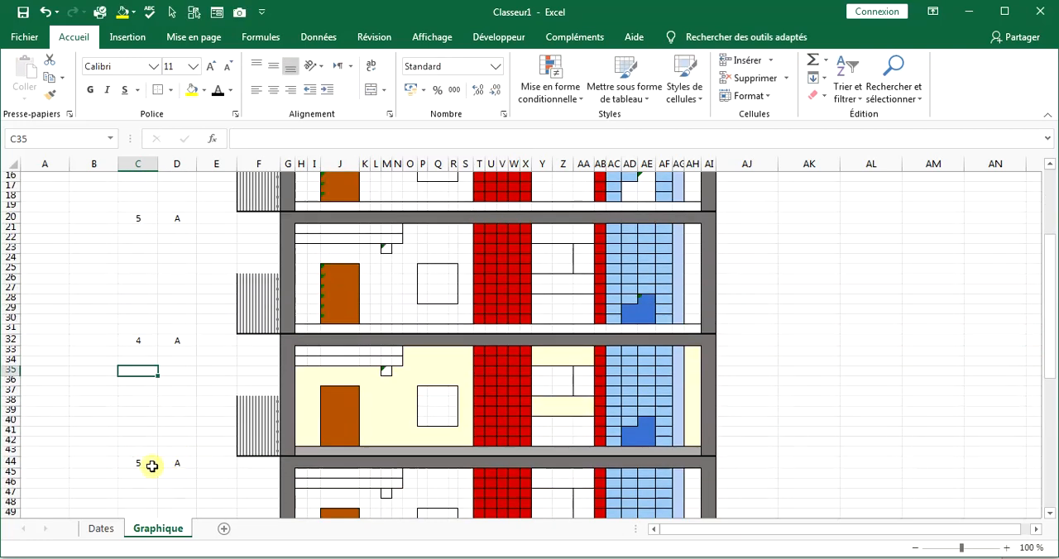
left_click(149, 465)
type("3")
key("Return")
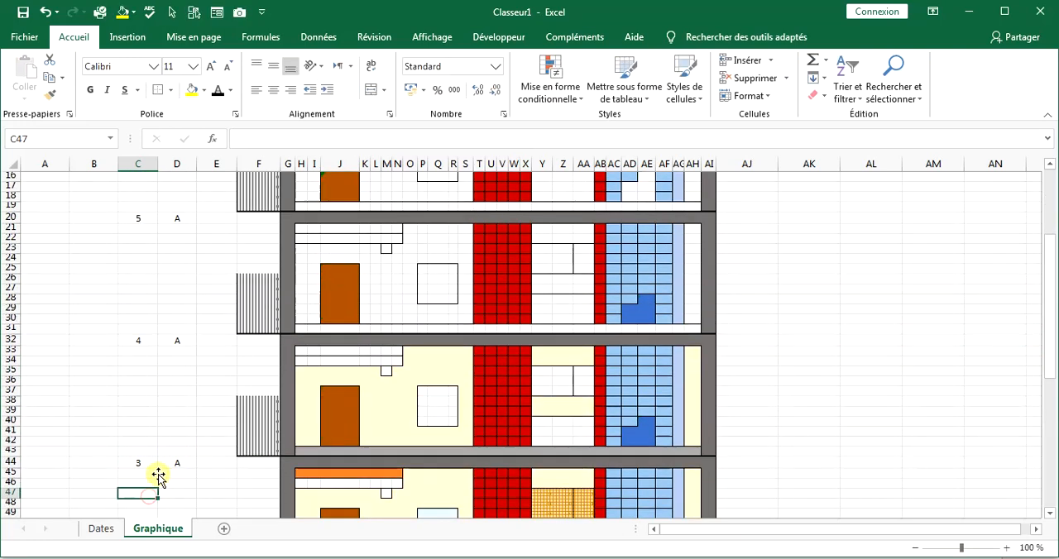
Set the NIVEAU value in C56 to 2 for the next copied floor down.
scroll(159, 468, "down", 3)
left_click(139, 496)
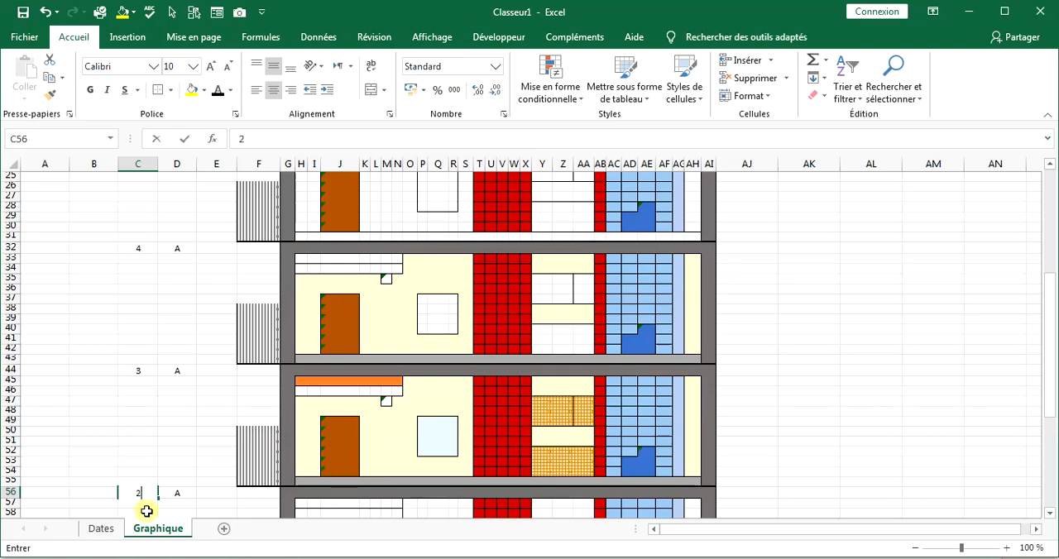
type("2")
left_click(215, 440)
Change the NIVEAU value in C56 to 1.
scroll(211, 443, "down", 3)
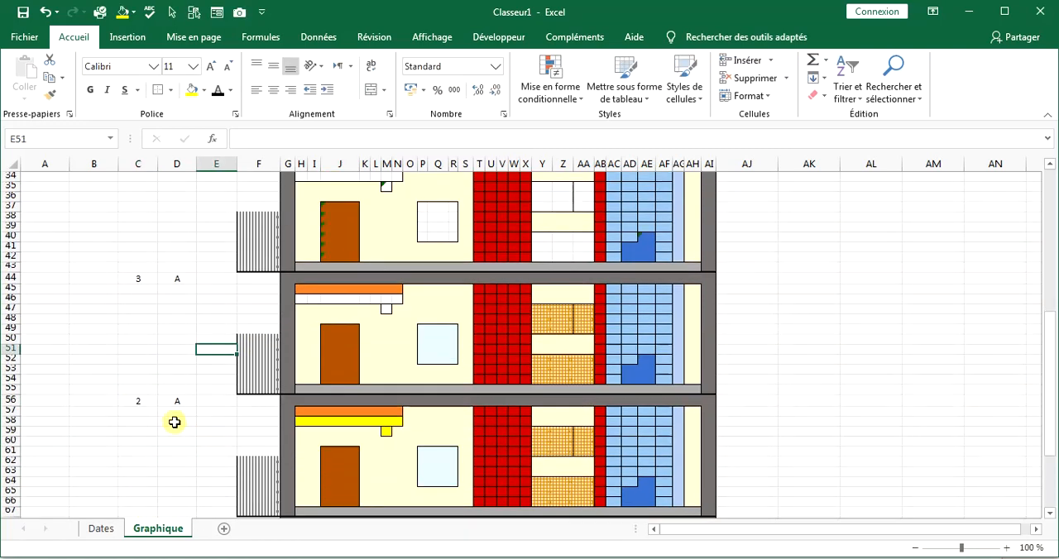
left_click(151, 401)
type("1")
key("Return")
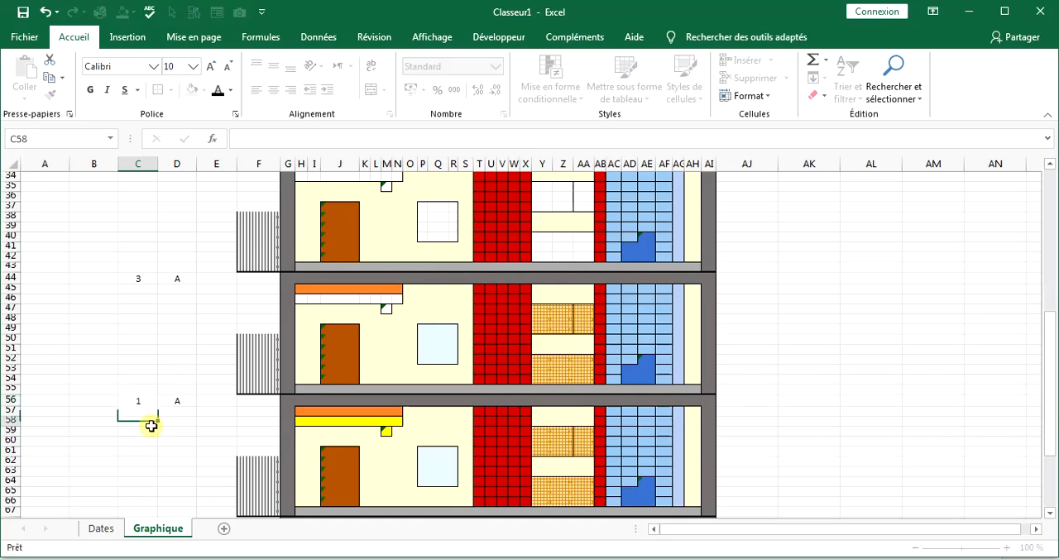
left_click(149, 423)
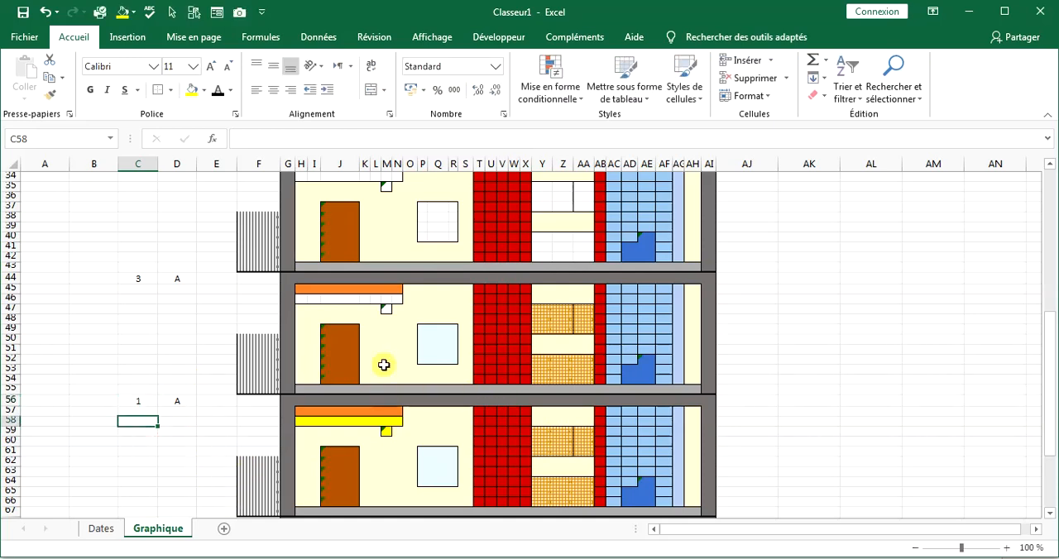
Ignore the formula error flags across the door and wall cells from M11 down to row 78 of the floor stack.
scroll(402, 296, "up", 9)
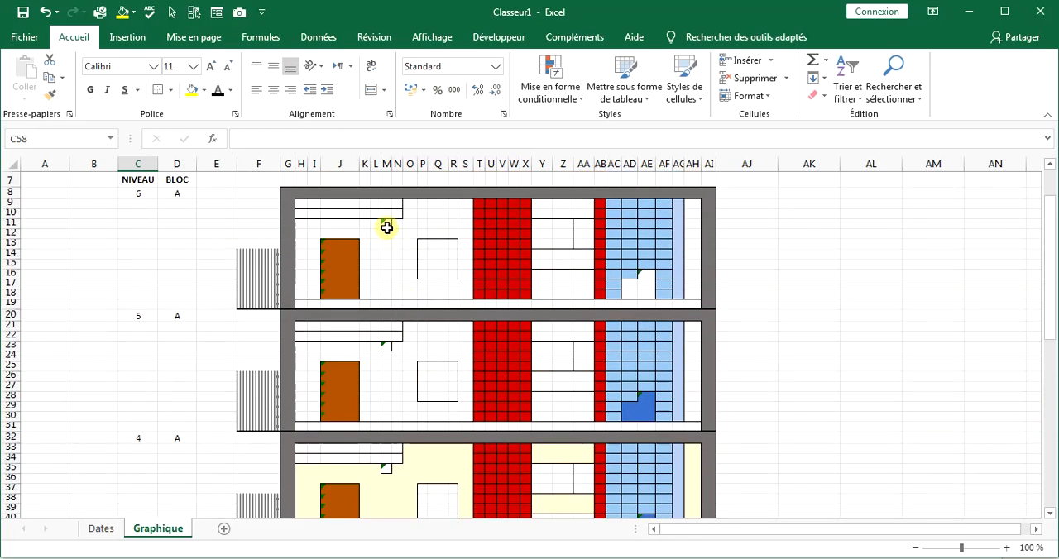
left_click_drag(387, 228, 344, 479)
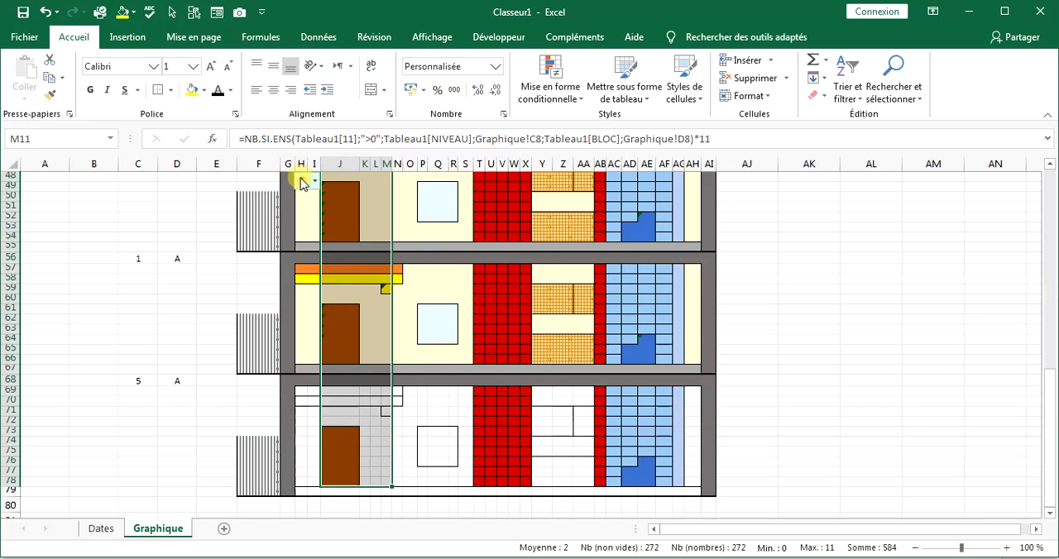
left_click(303, 183)
left_click(328, 263)
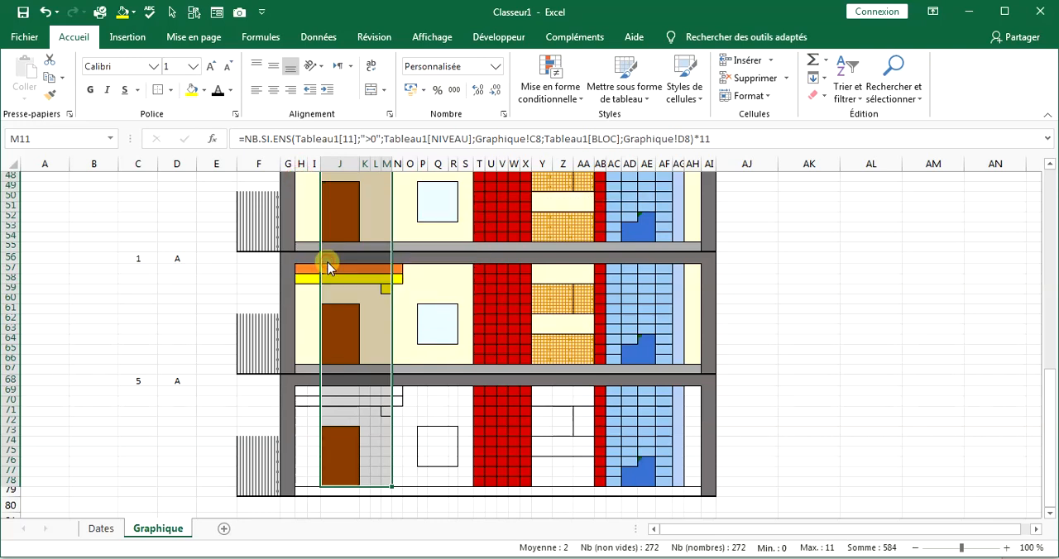
Ignore the inconsistent-formula flags in column AE from row 16 to row 76.
left_click(397, 401)
left_click_drag(646, 470, 646, 289)
left_click(622, 296)
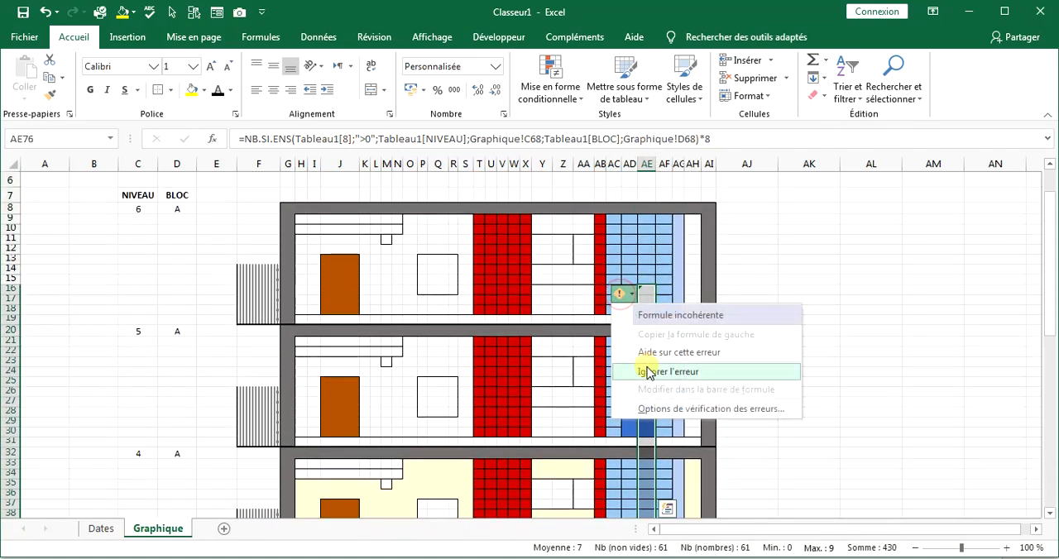
left_click(639, 373)
left_click(761, 328)
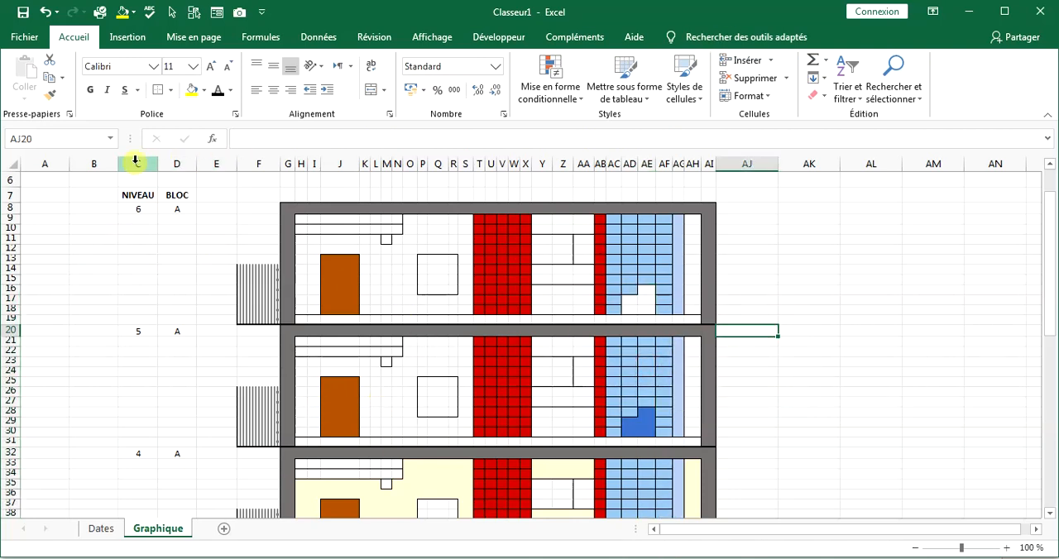
Copy columns C to AI holding the whole block A stack and paste them starting at column AJ.
left_click_drag(135, 161, 703, 168)
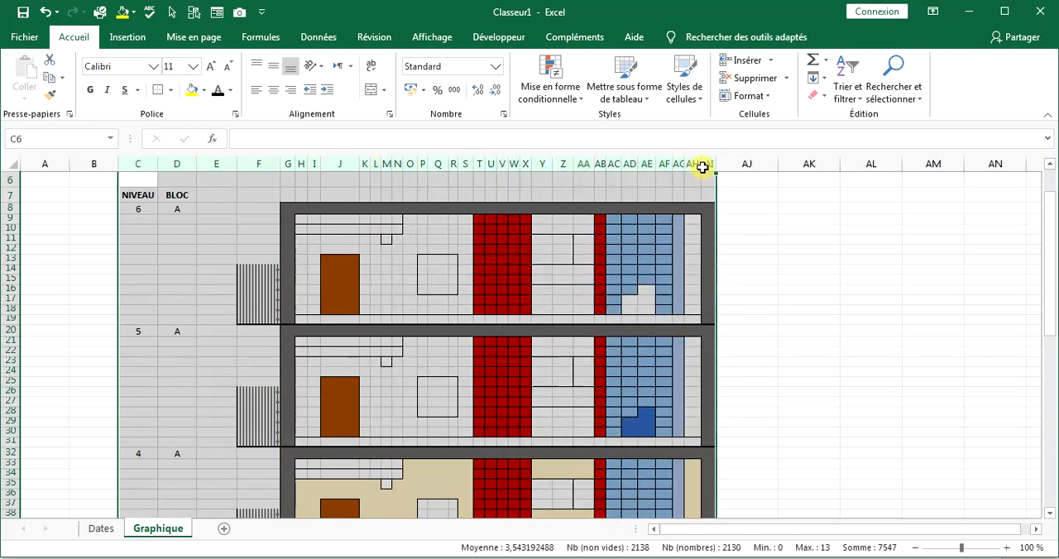
right_click(660, 163)
left_click(686, 192)
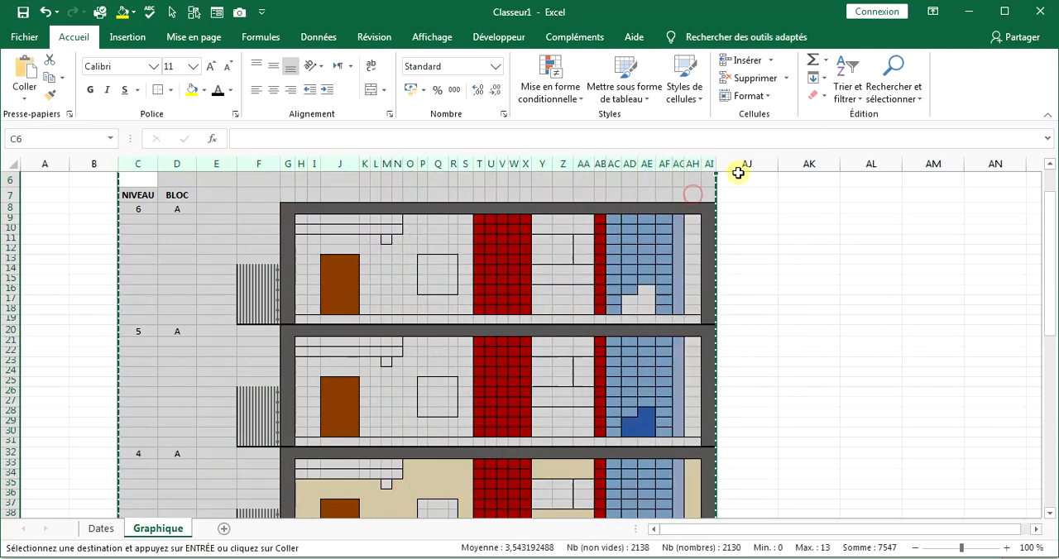
left_click(754, 163)
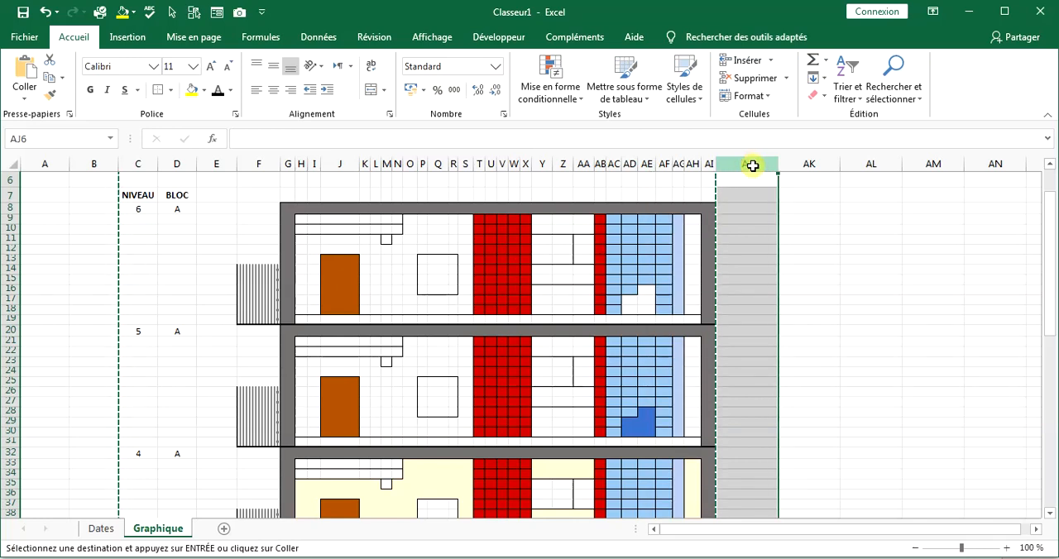
right_click(753, 165)
left_click(786, 235)
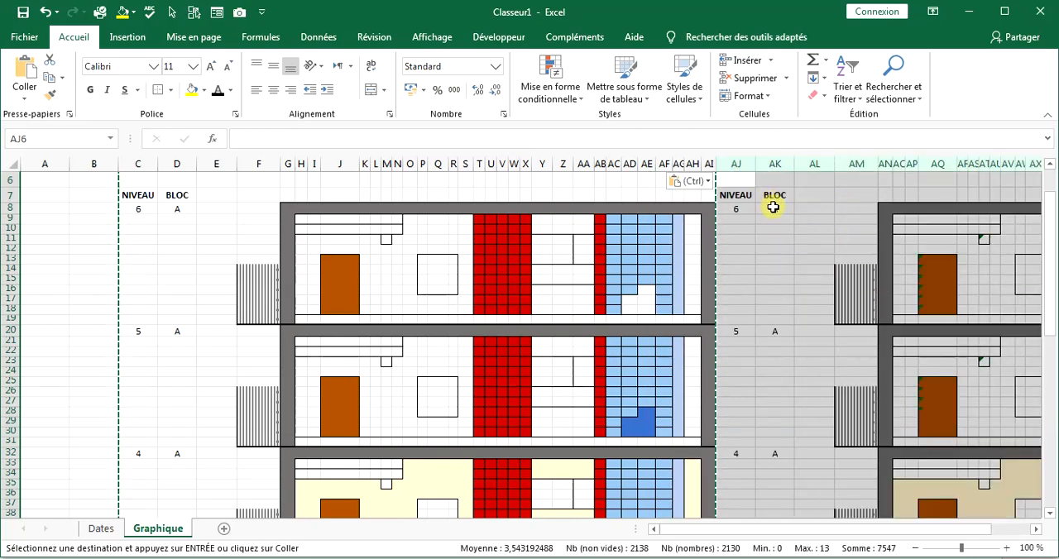
Set the BLOC value of the duplicated stack's top floor in AK8 to B.
left_click(773, 208)
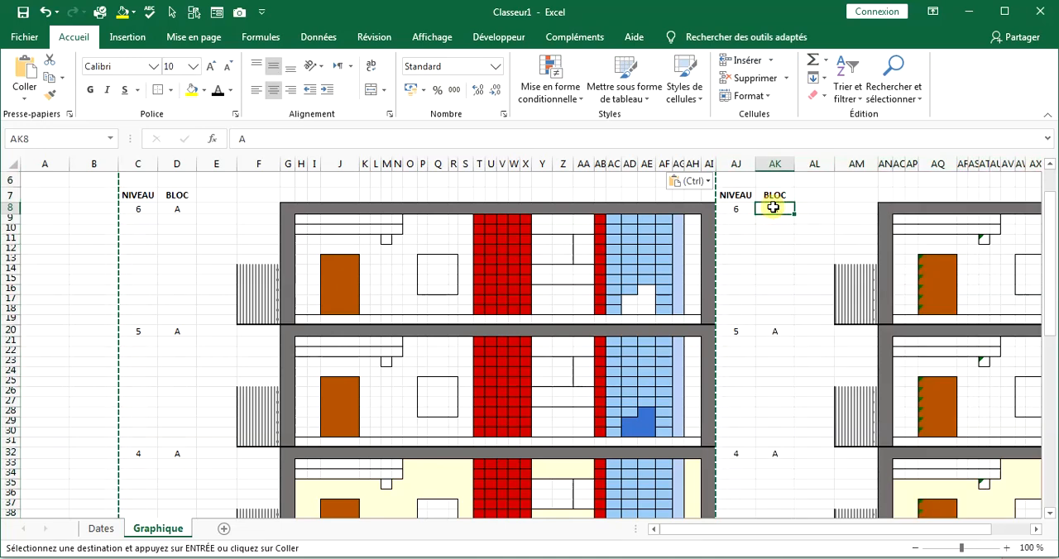
type("BLOC")
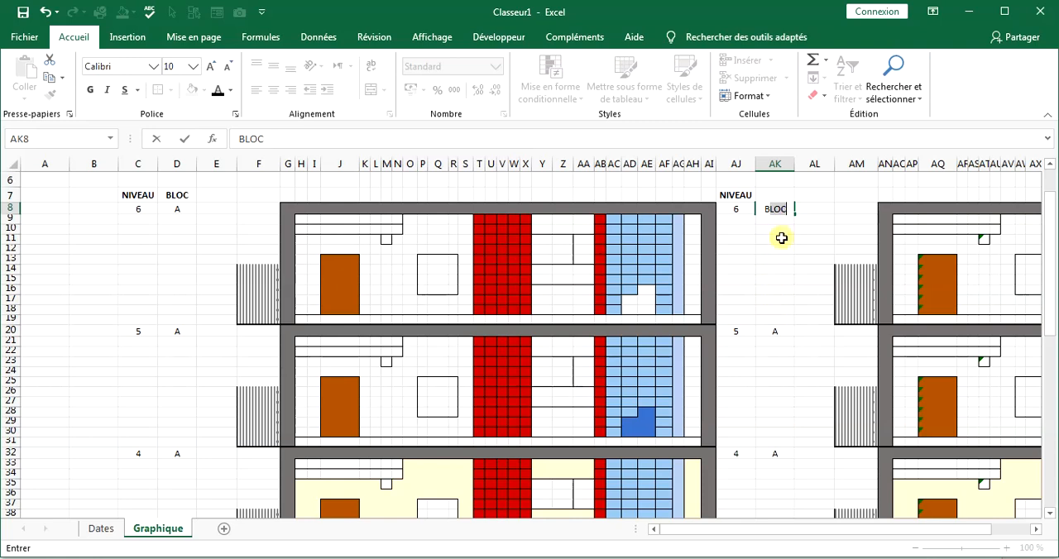
left_click(781, 213)
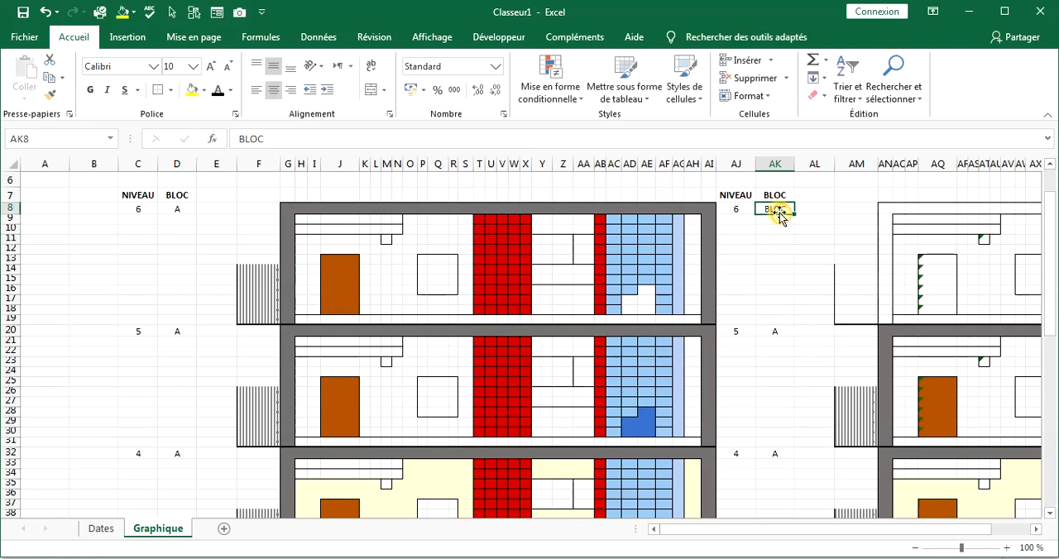
double_click(782, 208)
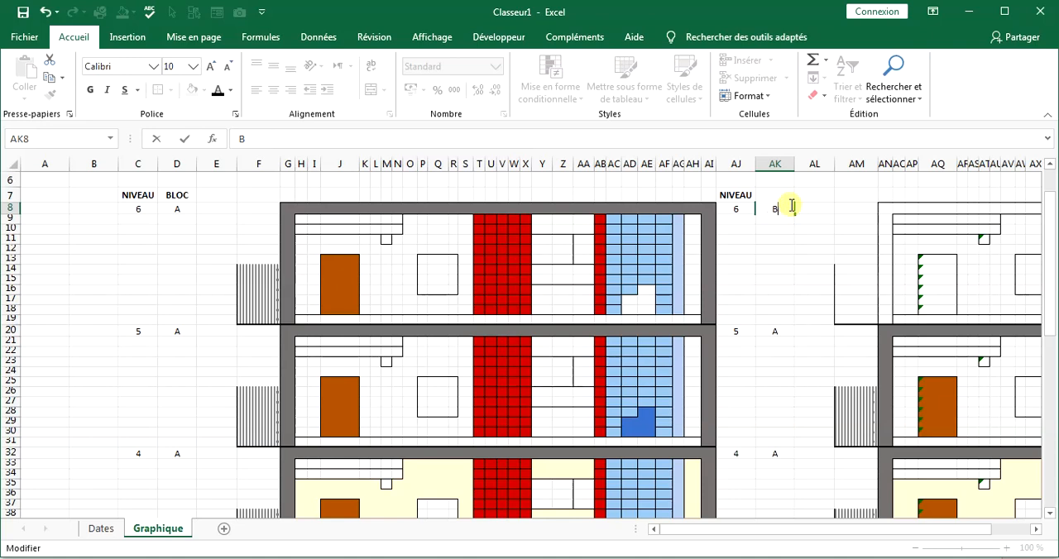
Set the BLOC value to B in AK20, AK32 and AK44 of the duplicated stack.
left_click(772, 332)
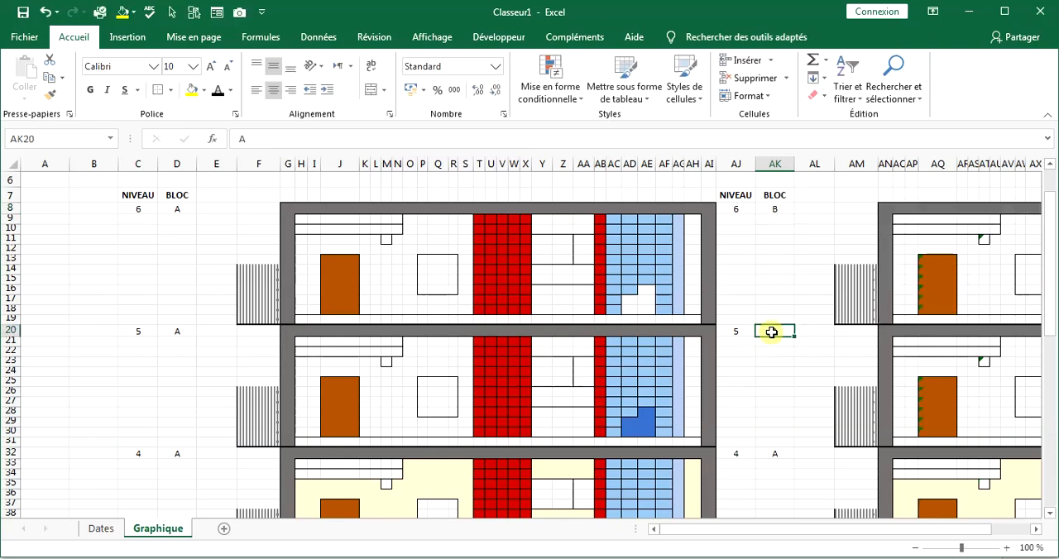
type("BB")
scroll(778, 455, "down", 3)
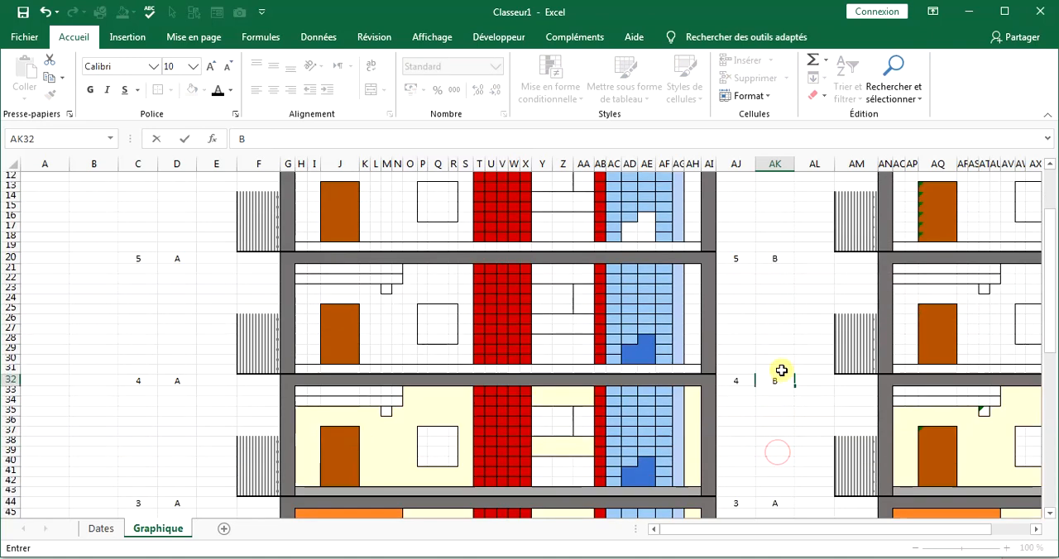
left_click(776, 468)
type("B")
Set the BLOC value to B in AK56 and AK68 for the two lowest duplicated floors.
scroll(778, 447, "down", 5)
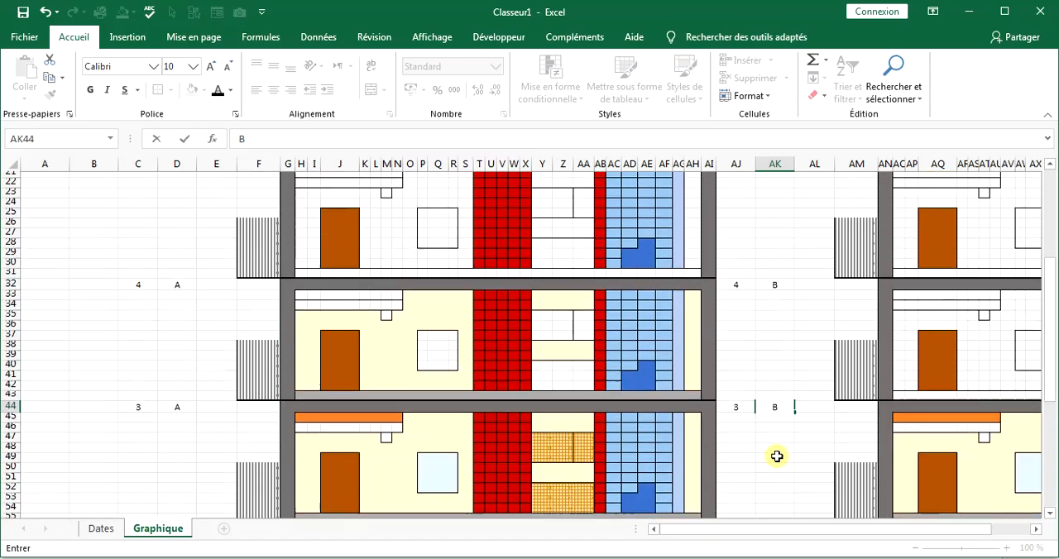
left_click(785, 442)
type("B")
scroll(778, 444, "down", 4)
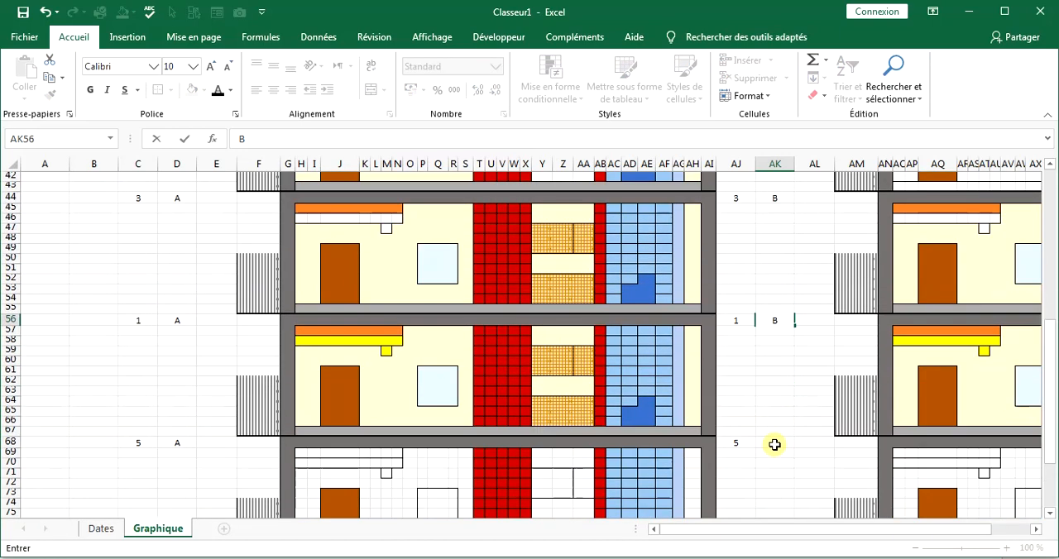
left_click(777, 445)
type("B")
scroll(776, 451, "down", 3)
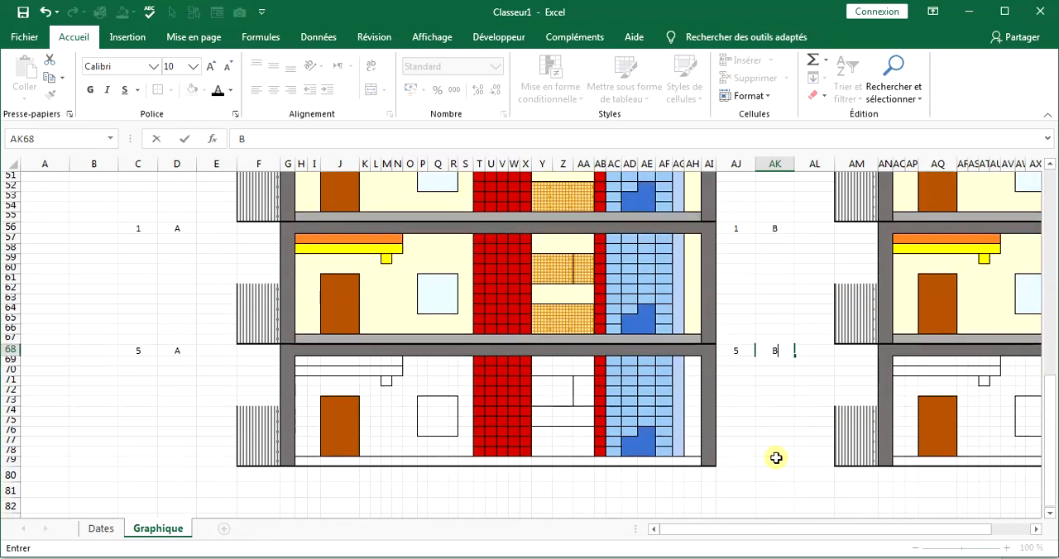
left_click(798, 432)
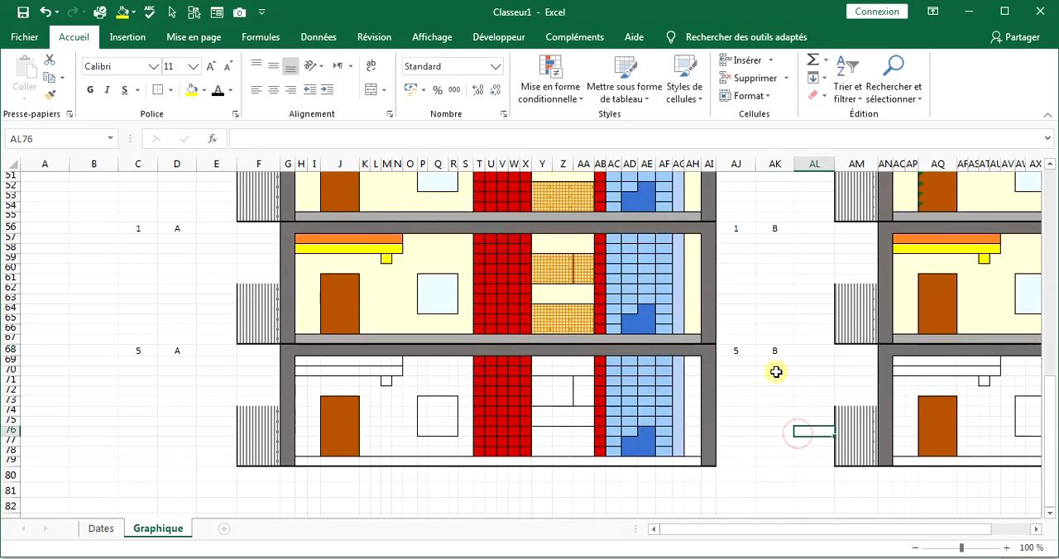
Correct the NIVEAU value in row 56 to 2 for both blocks, in C56 and AJ56.
scroll(741, 355, "up", 7)
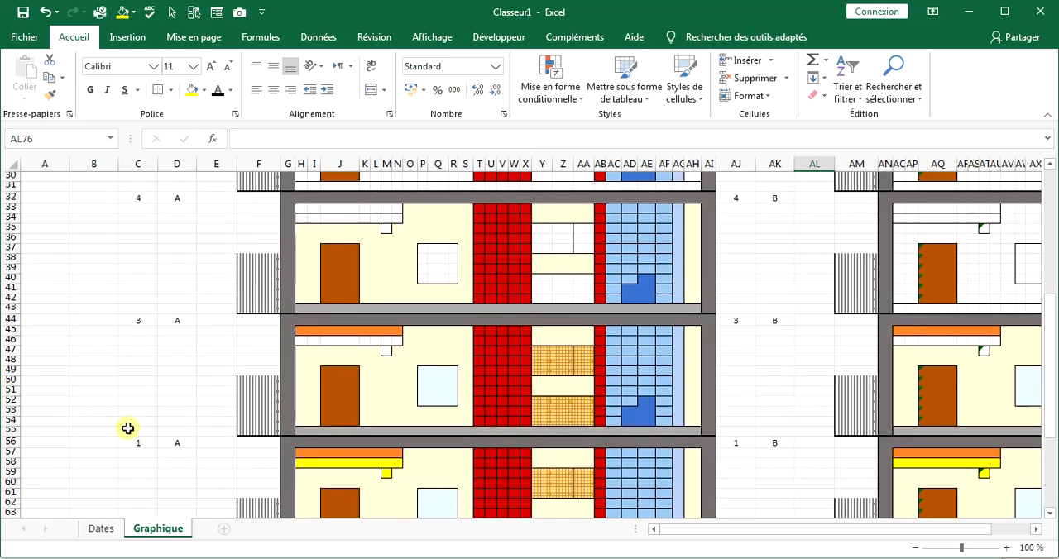
left_click(137, 445)
type("2")
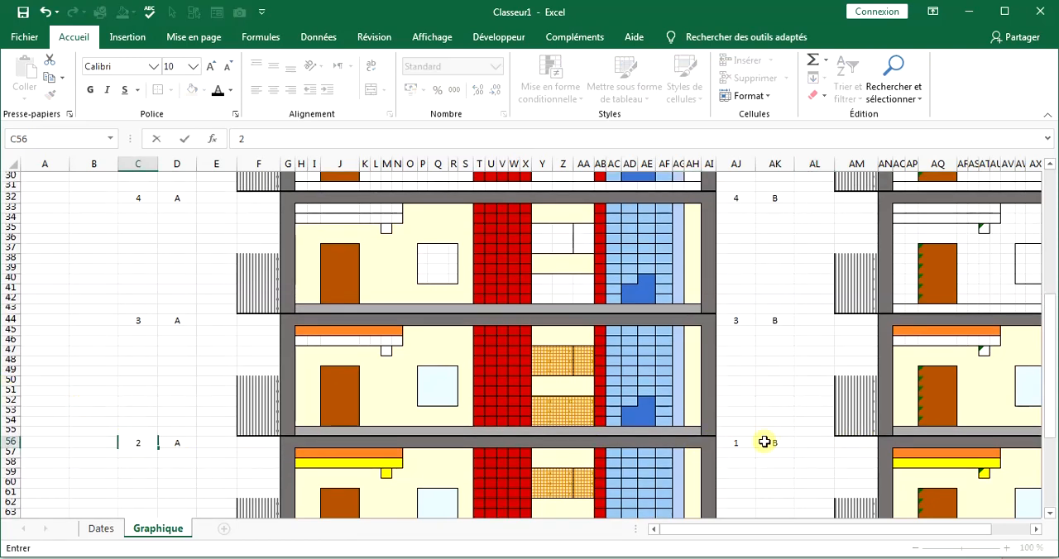
left_click(739, 445)
scroll(739, 445, "down", 4)
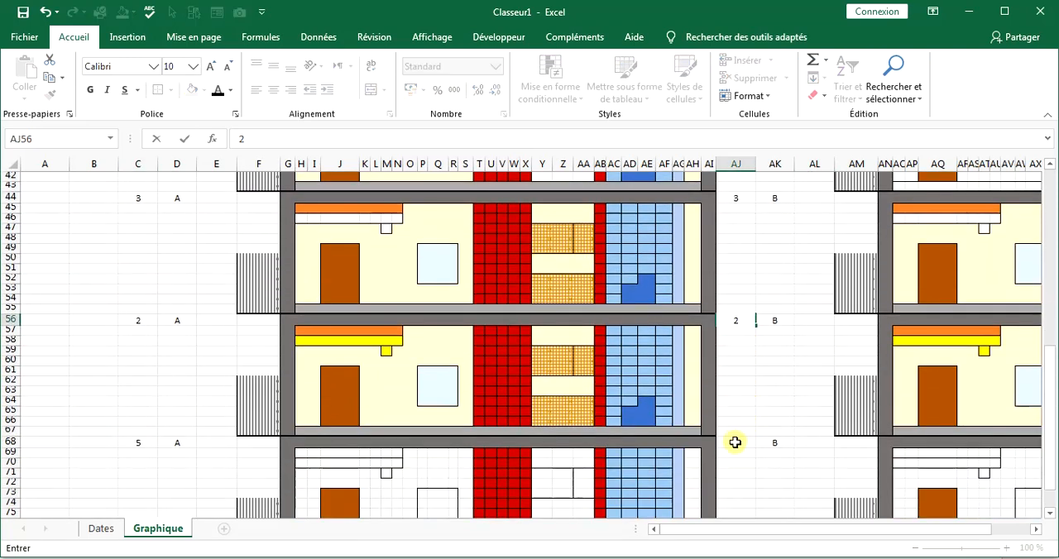
Set the NIVEAU value of the lowest floor to 1 for both blocks, in AJ68 and C68.
left_click(734, 445)
type("1")
left_click(141, 444)
type("1")
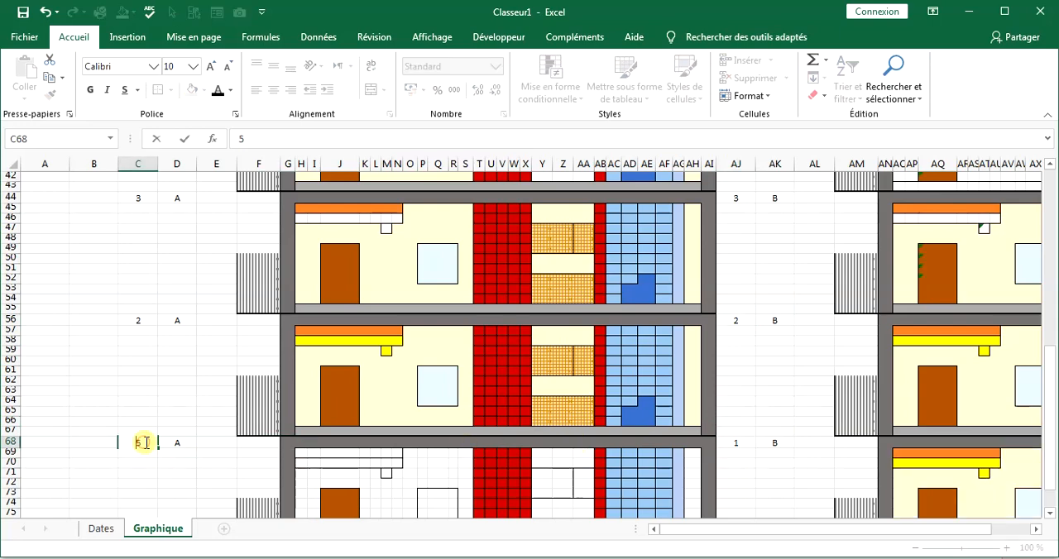
left_click(184, 441)
Move the railing column AM to column BQ, on the outer side of block B.
scroll(212, 418, "down", 5)
scroll(664, 418, "up", 5)
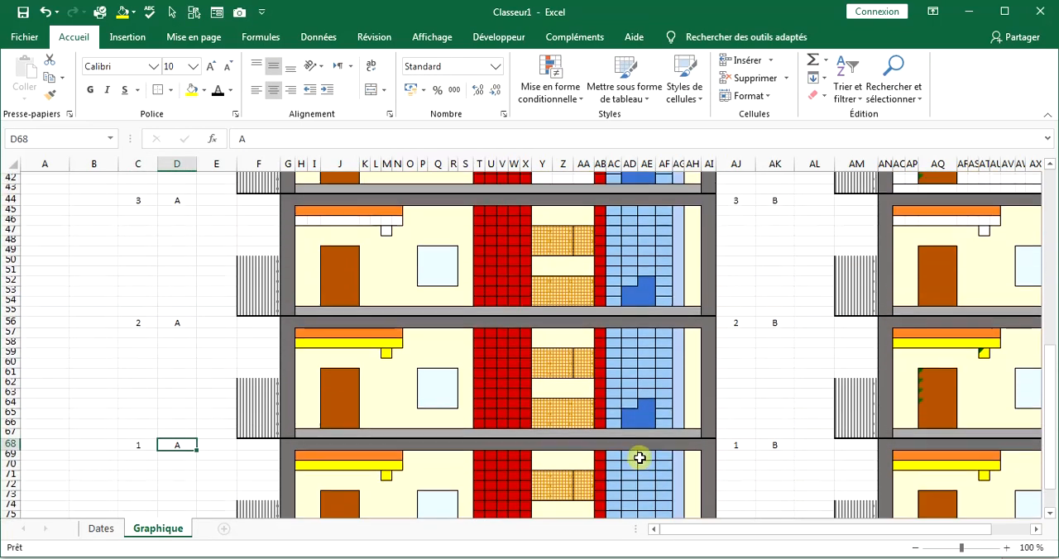
scroll(723, 413, "up", 6)
scroll(723, 413, "up", 8)
left_click(853, 164)
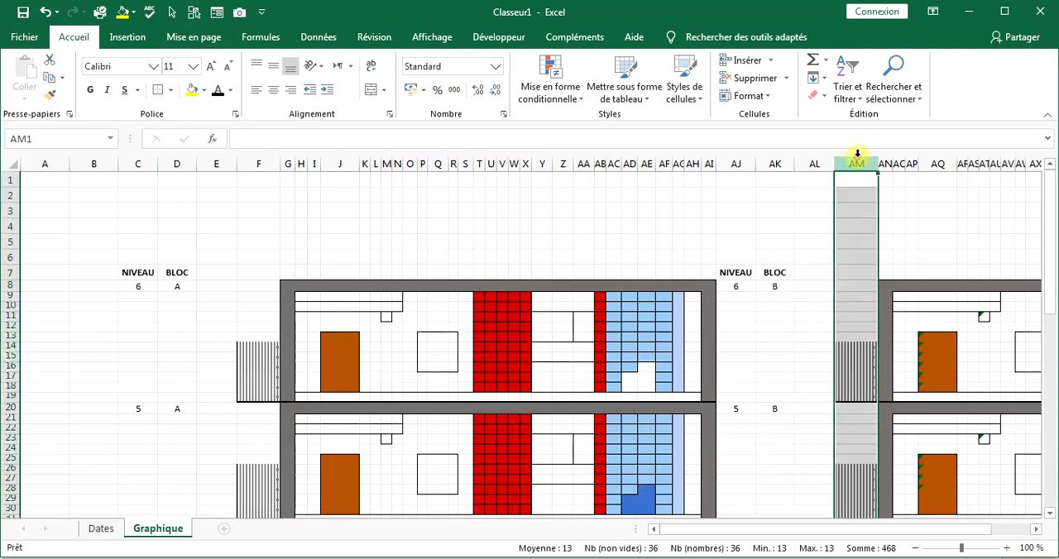
right_click(853, 164)
left_click(888, 168)
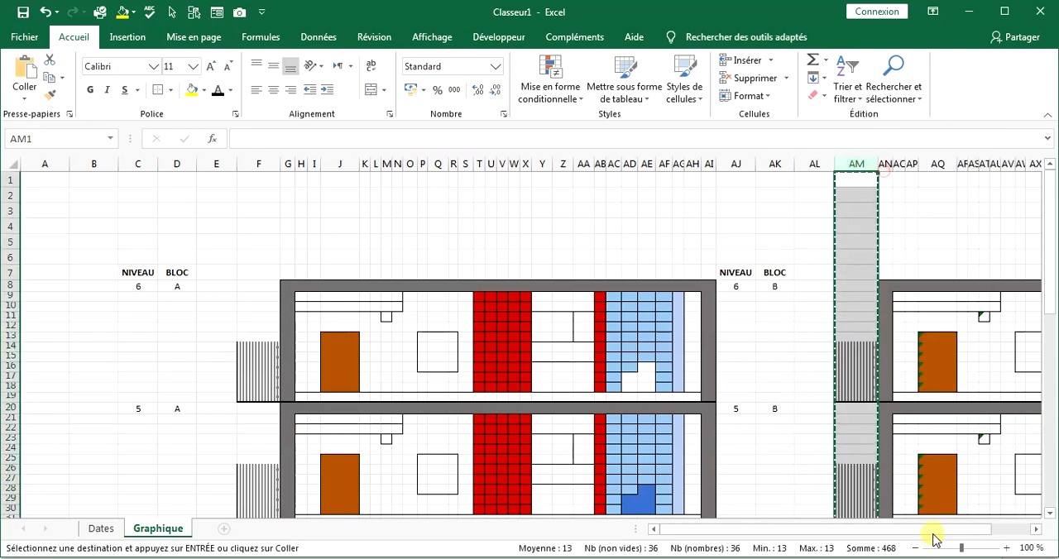
left_click(1035, 529)
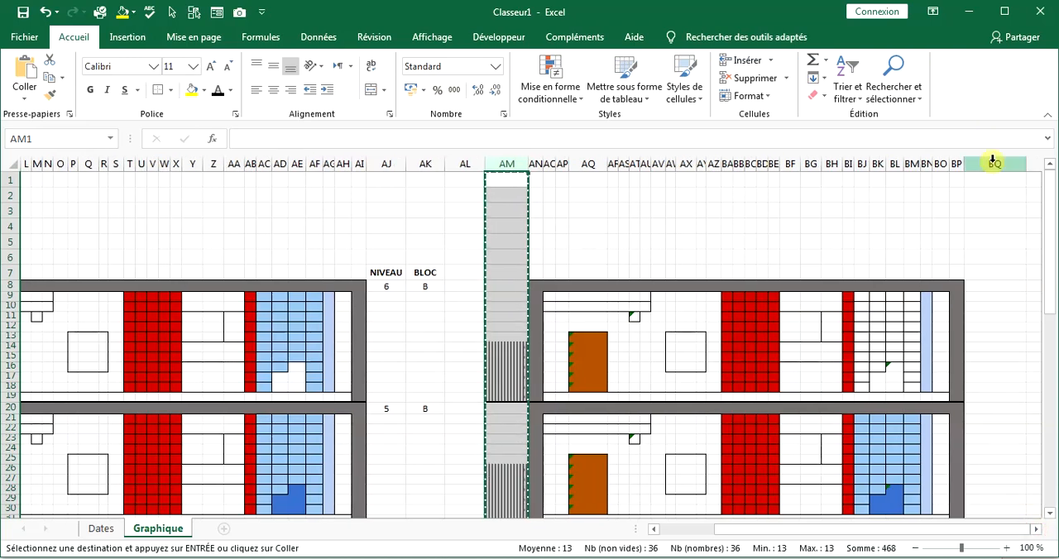
right_click(993, 164)
left_click(870, 231)
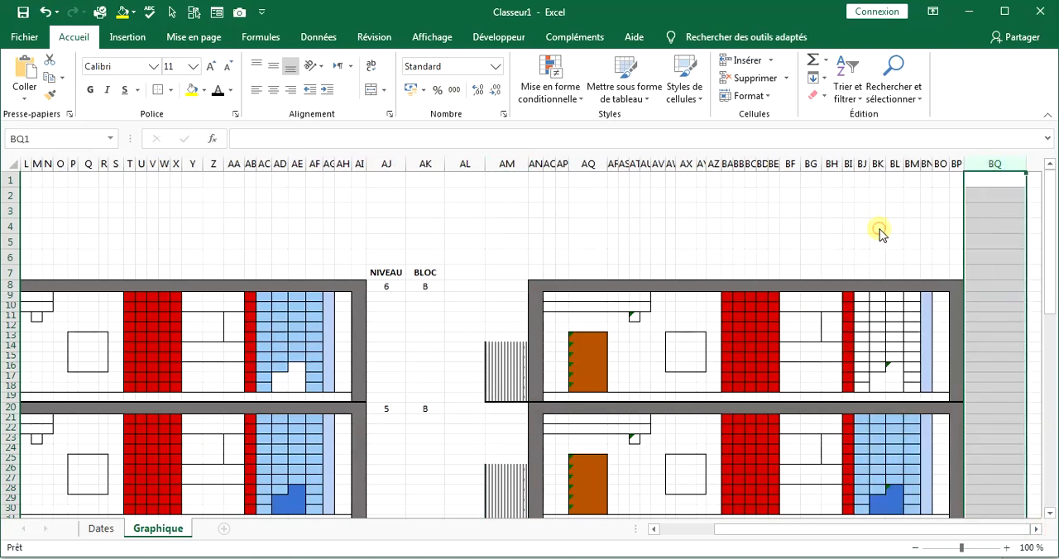
left_click(928, 353)
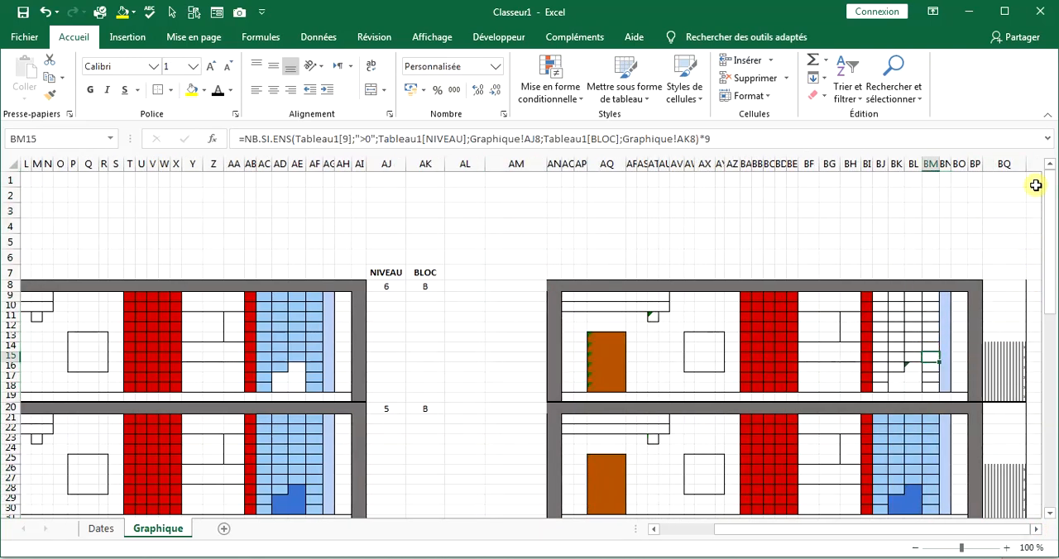
left_click(1002, 162)
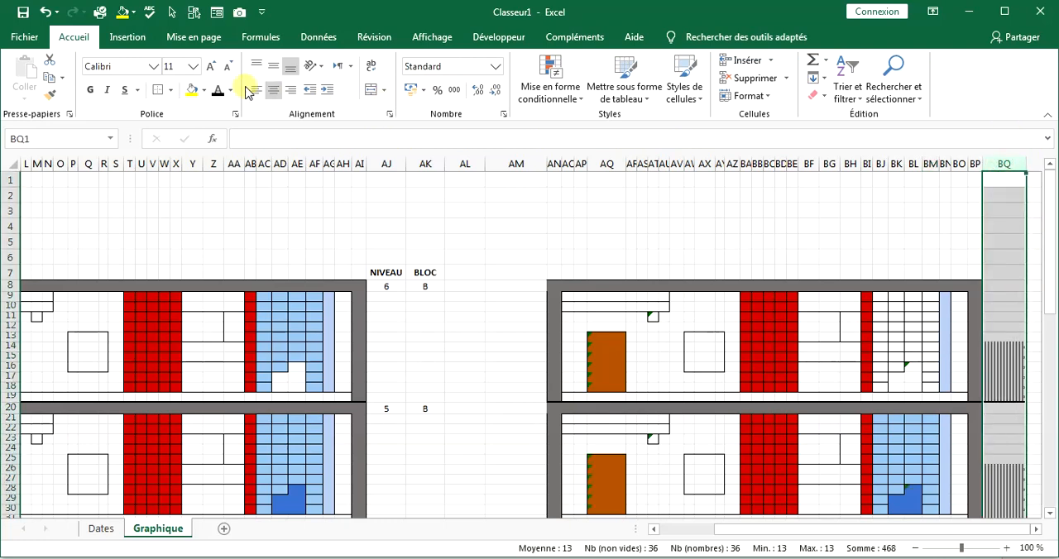
left_click(329, 226)
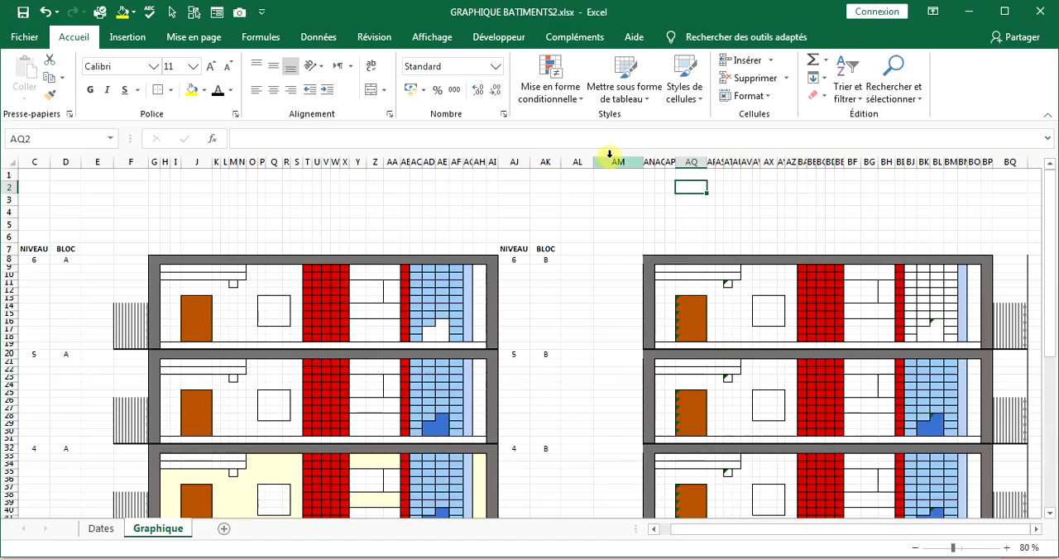
Hide columns AJ to AM between the two blocks so the buildings stand side by side.
left_click(610, 158)
left_click_drag(610, 155, 521, 157)
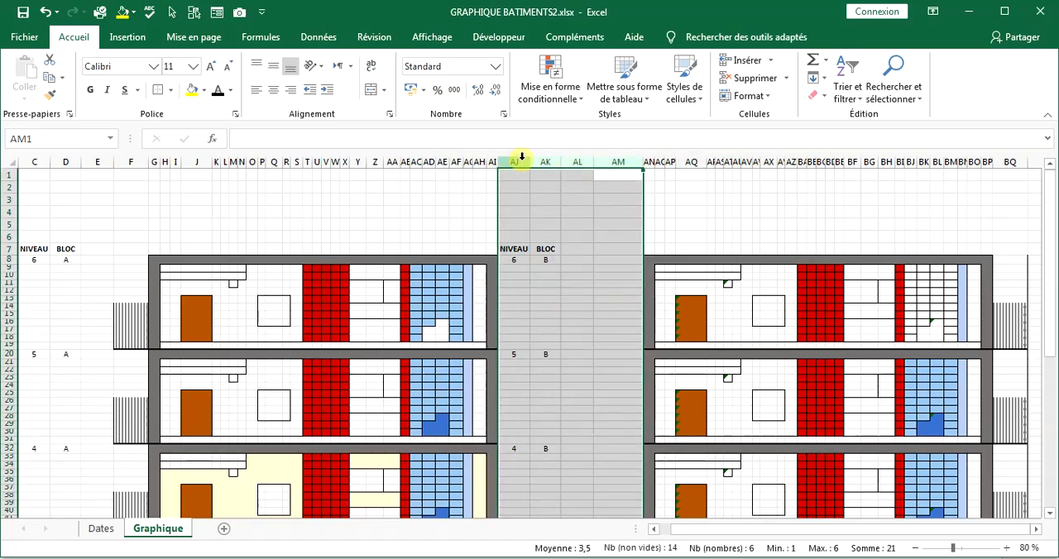
right_click(521, 157)
left_click(570, 367)
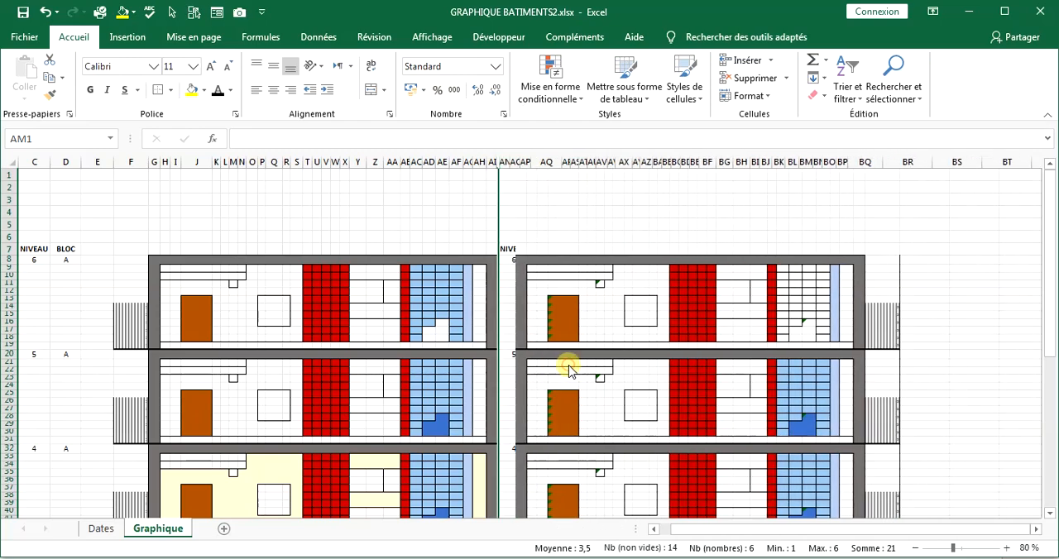
left_click(601, 212)
Remove the stray border beside block B's top floor by clearing all borders from BR8:BR13.
scroll(560, 323, "down", 2)
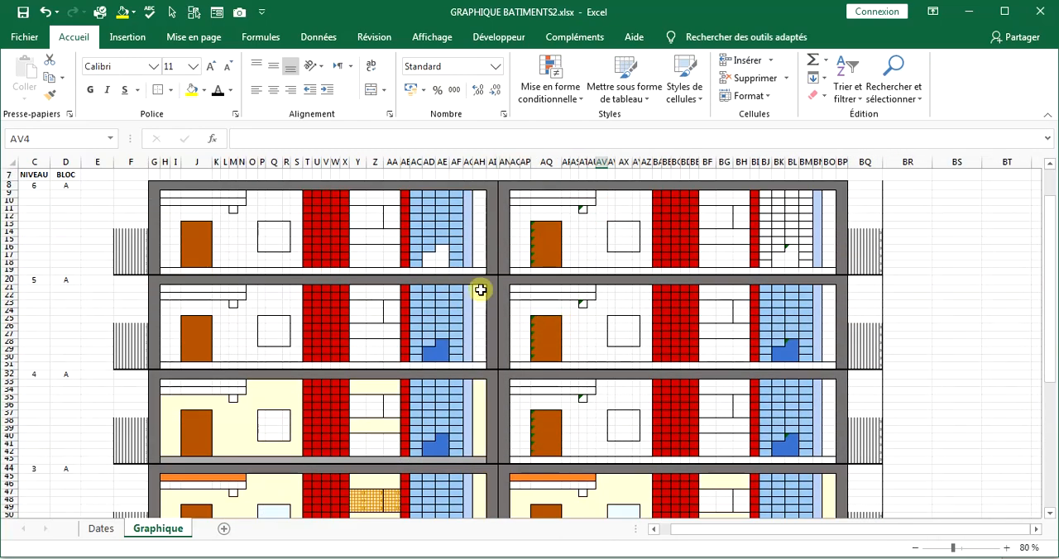
scroll(480, 290, "down", 12)
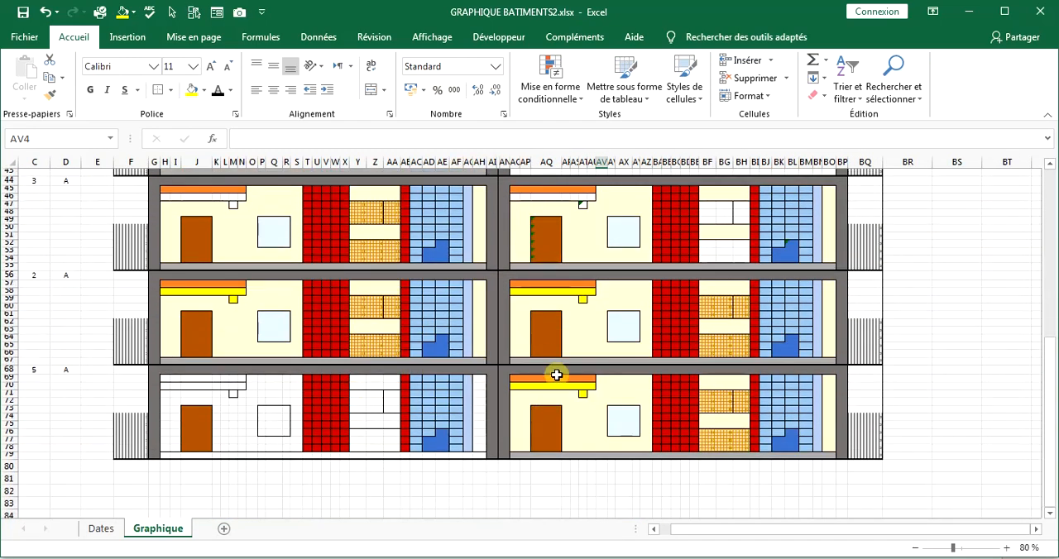
scroll(783, 290, "up", 14)
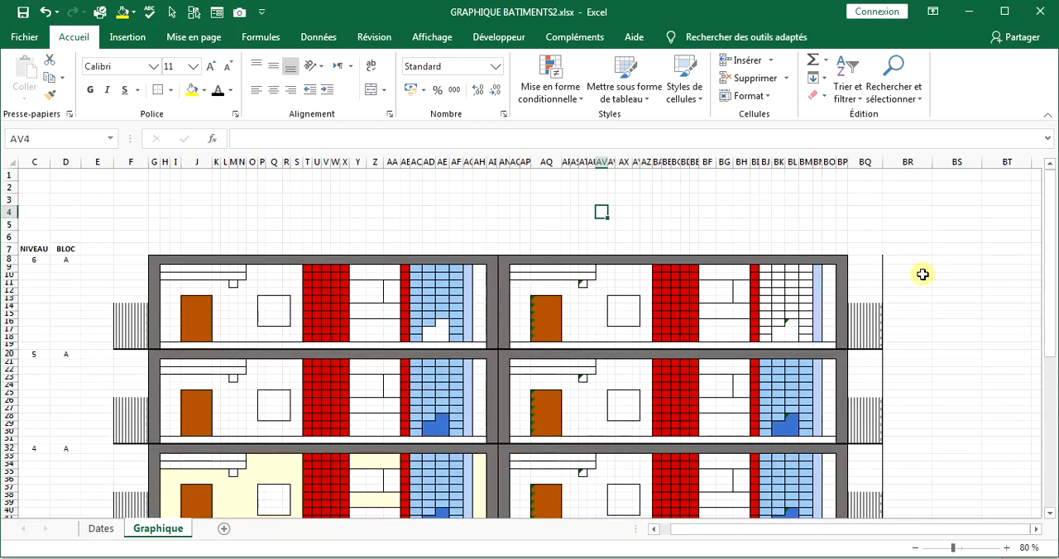
left_click_drag(902, 262, 899, 294)
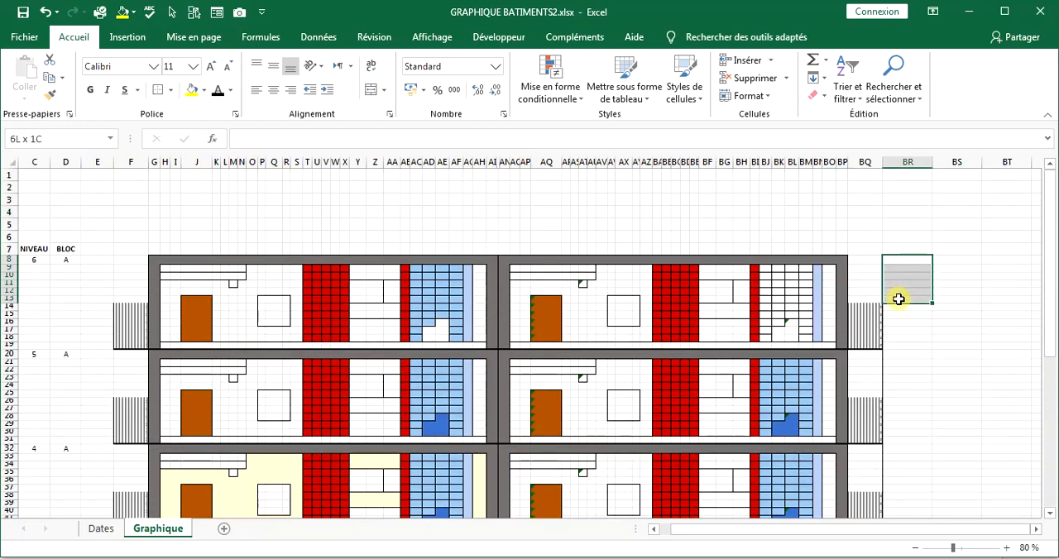
left_click(170, 91)
left_click(174, 209)
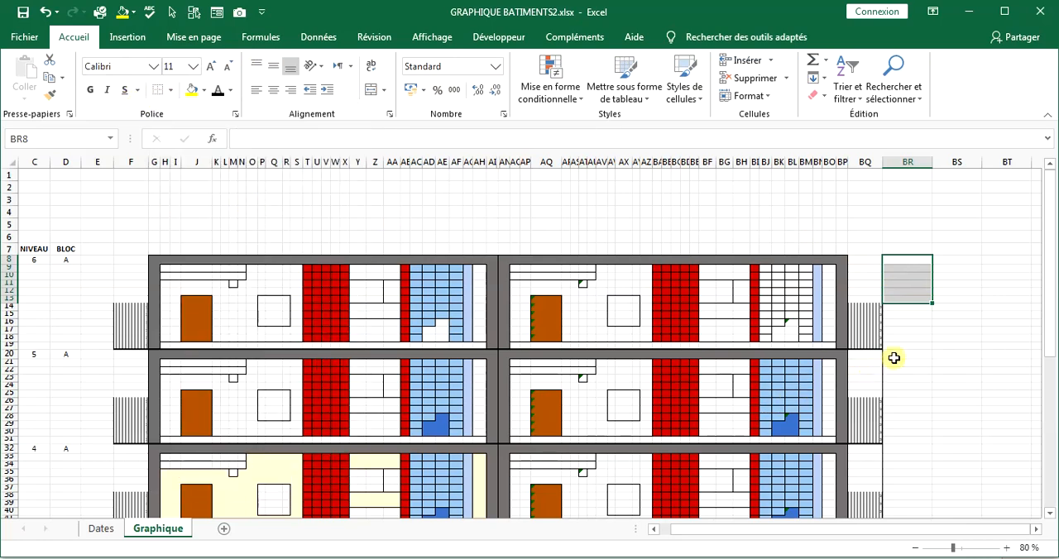
Clear the stray borders from BR20:BR25 and BR32:BR37, beside the level 5 and level 4 floors.
left_click_drag(894, 357, 892, 392)
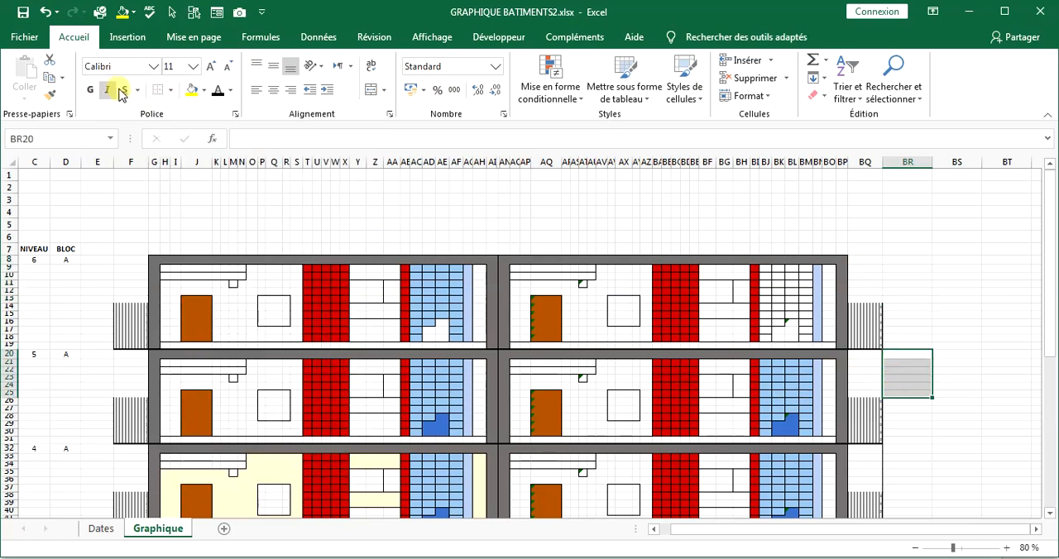
scroll(918, 390, "down", 3)
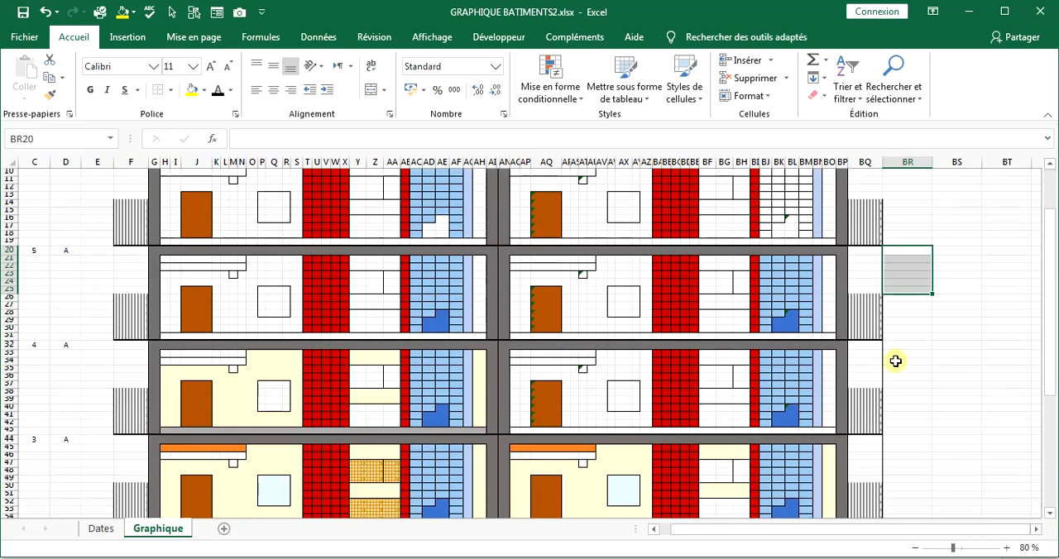
left_click_drag(896, 346, 896, 377)
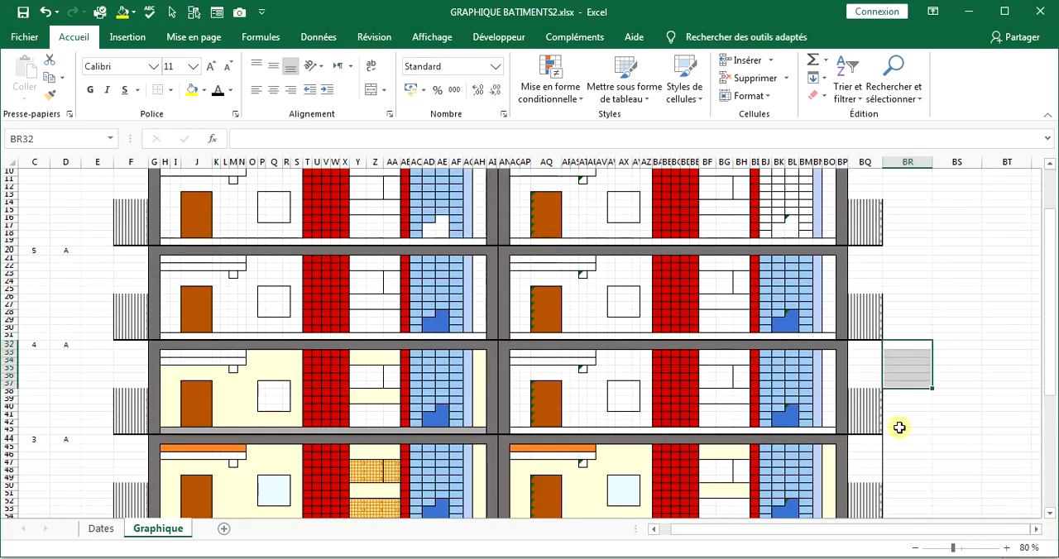
left_click(865, 163)
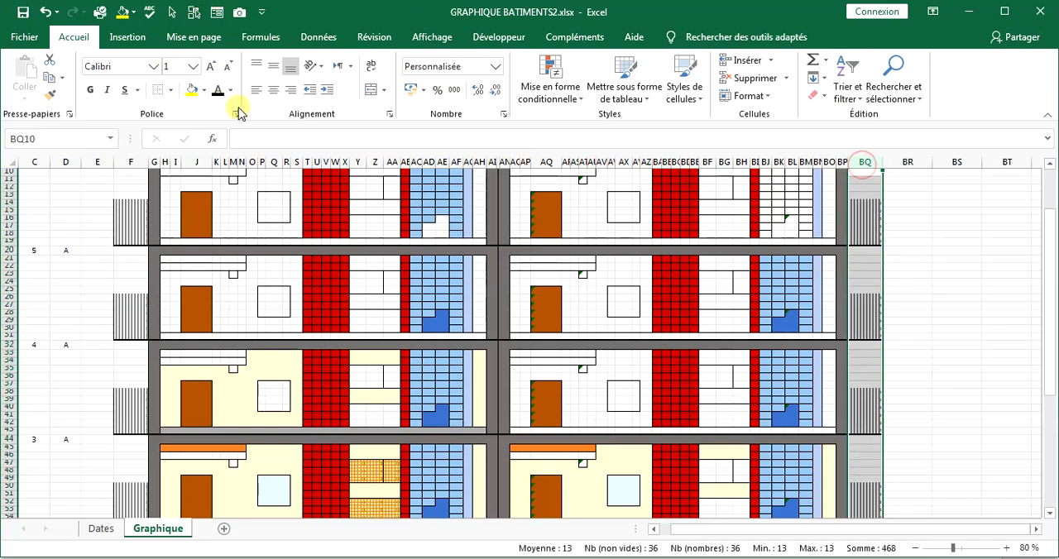
left_click(918, 322)
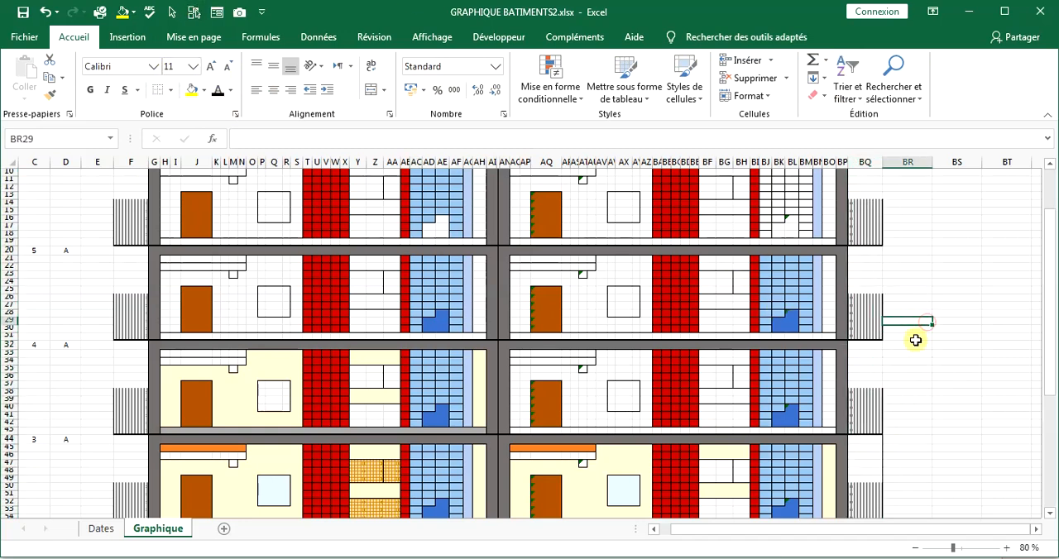
Clear the stray borders from BR44:BR49, BR56:BR61 and BR68:BR73, beside the three lowest floors.
left_click_drag(908, 439, 905, 477)
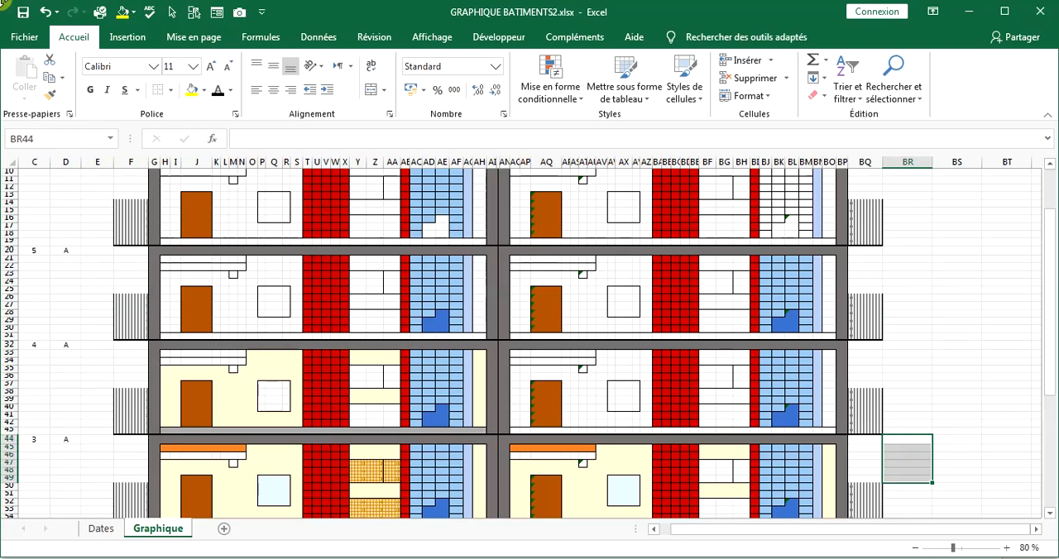
scroll(797, 279, "down", 4)
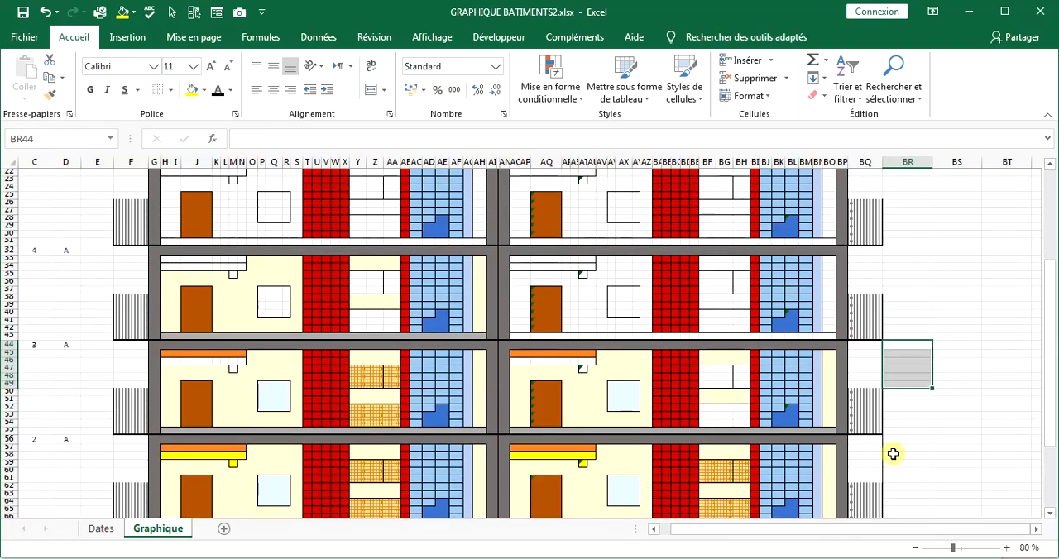
left_click_drag(897, 441, 899, 480)
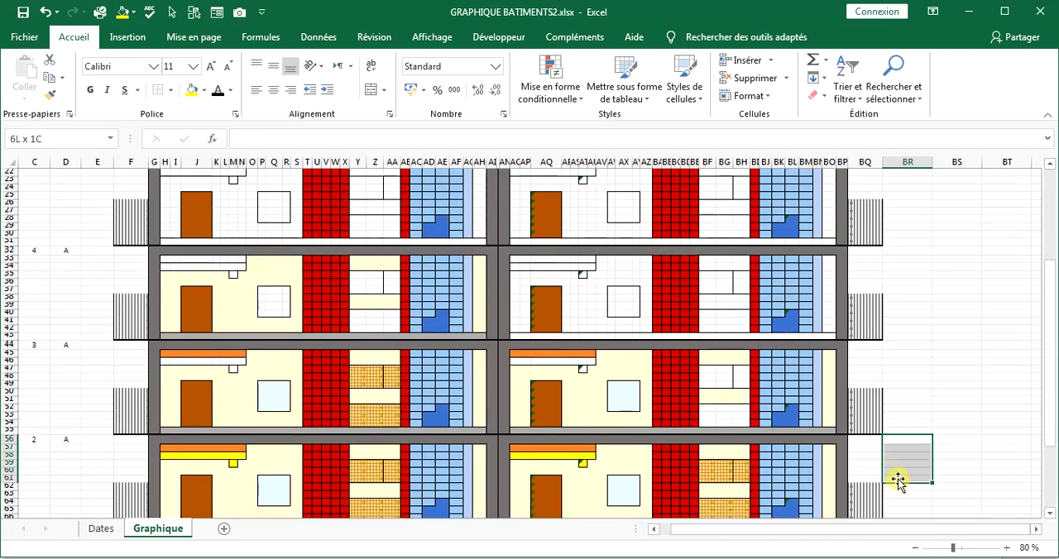
scroll(914, 449, "down", 5)
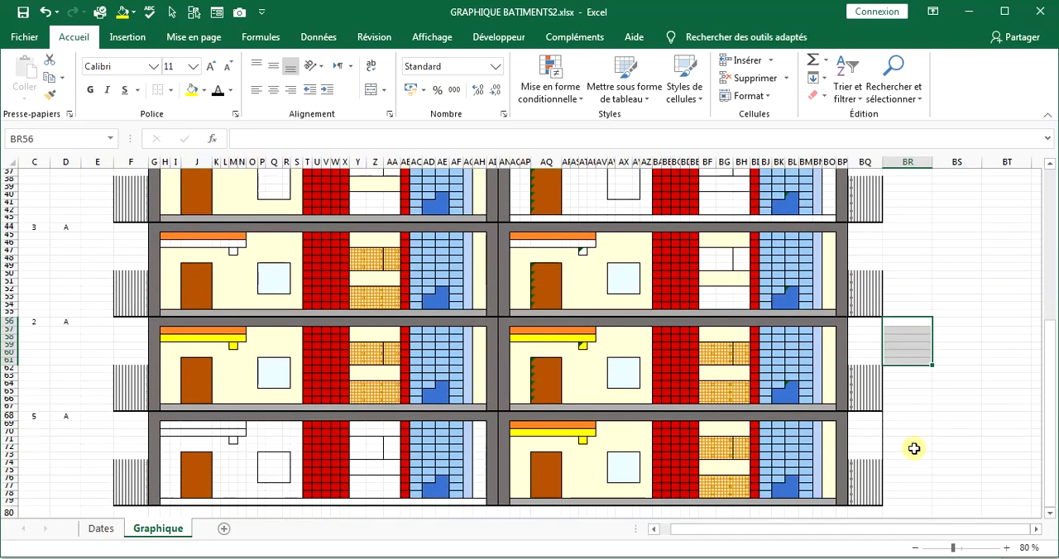
left_click_drag(894, 417, 898, 454)
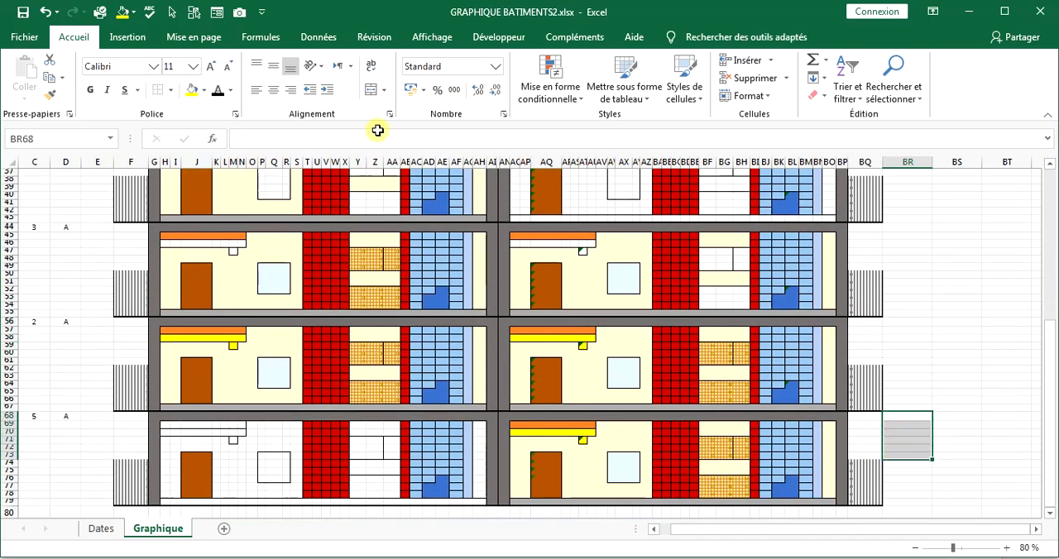
Increase the height of row 80, directly beneath the lowest floor.
left_click(778, 357)
scroll(960, 419, "down", 3)
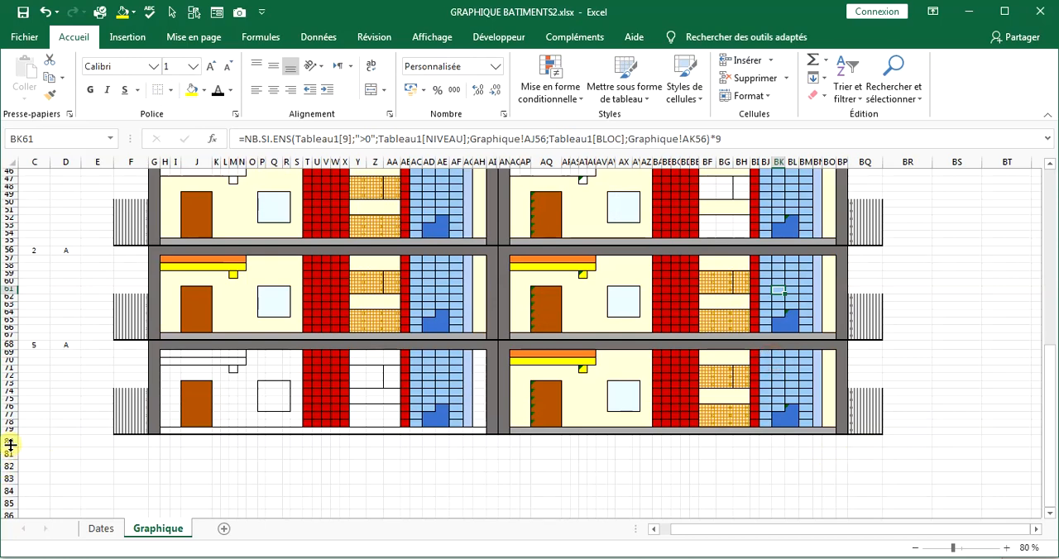
left_click_drag(12, 448, 12, 463)
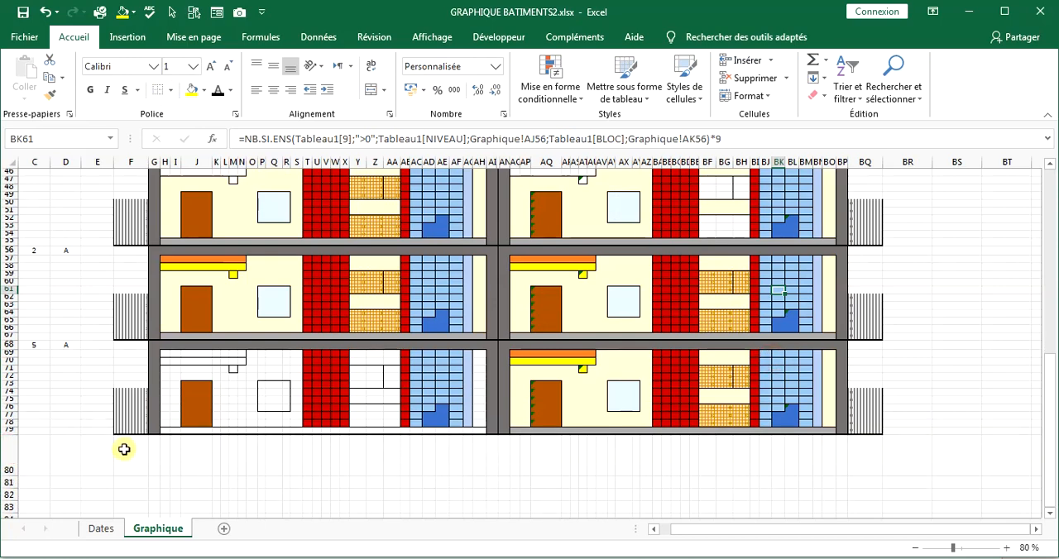
Choose a dark grey background fill for the ground strip F80:BQ80 in the cell format settings.
left_click_drag(124, 449, 873, 461)
right_click(856, 466)
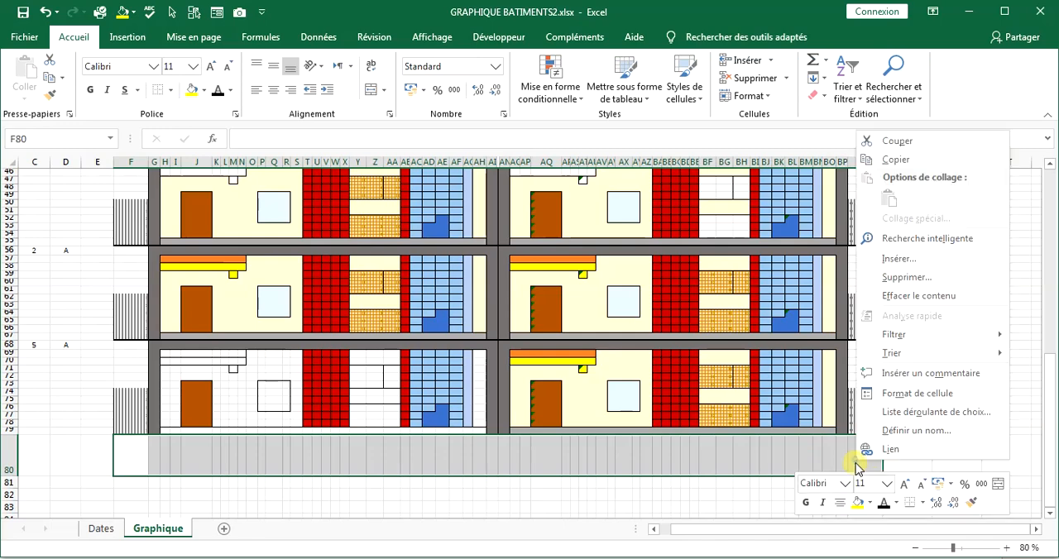
left_click(896, 395)
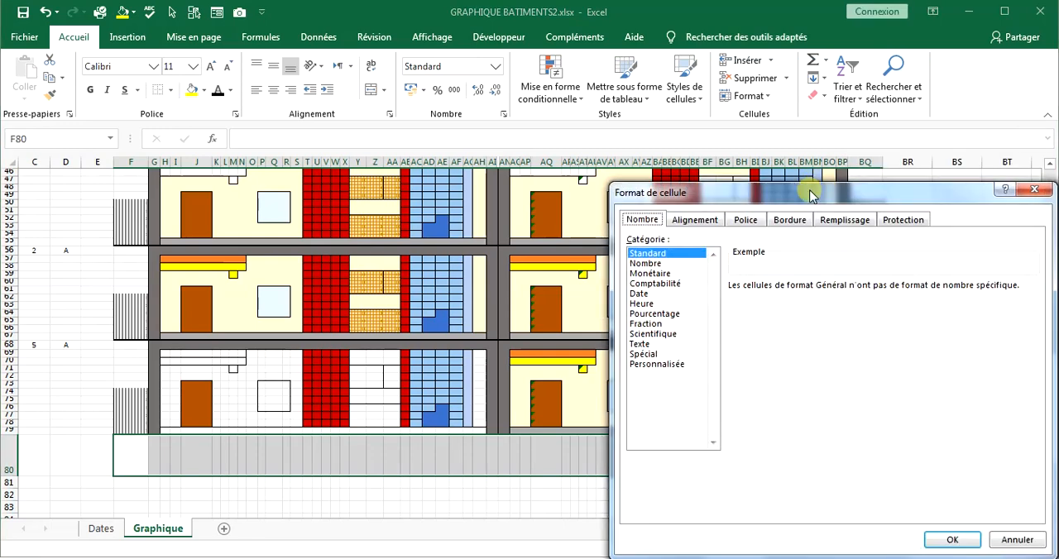
left_click(685, 221)
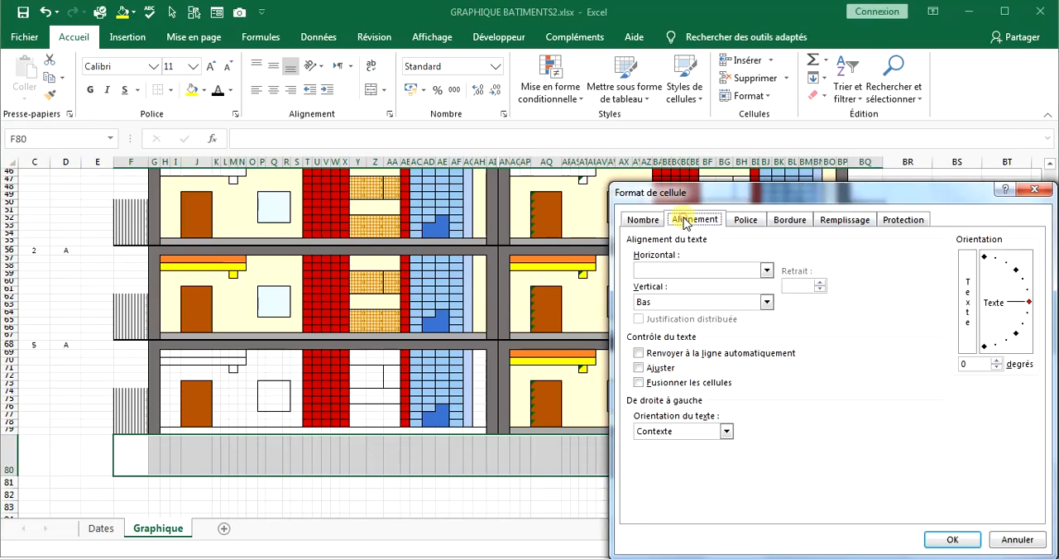
left_click(737, 220)
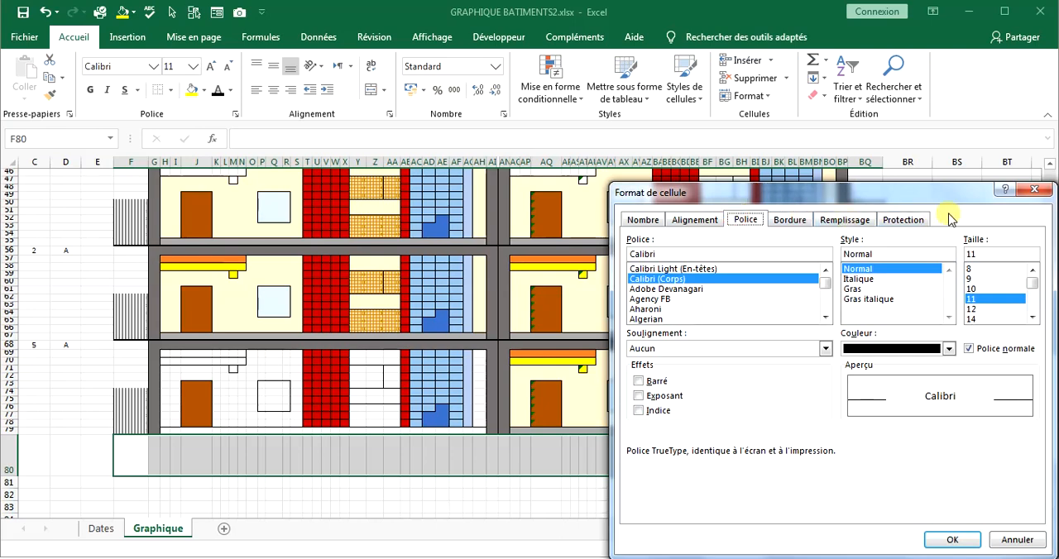
left_click(843, 220)
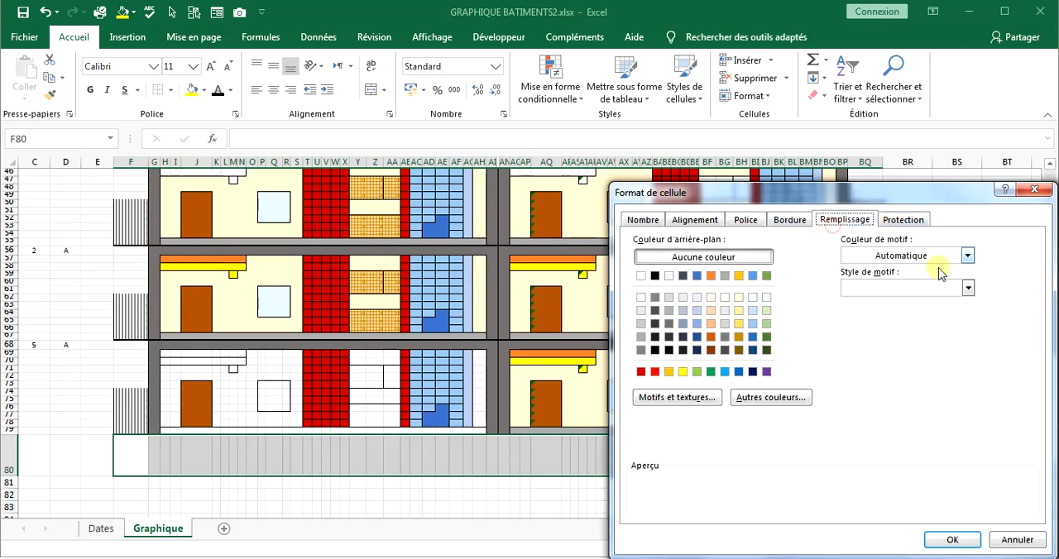
left_click(967, 255)
left_click(670, 308)
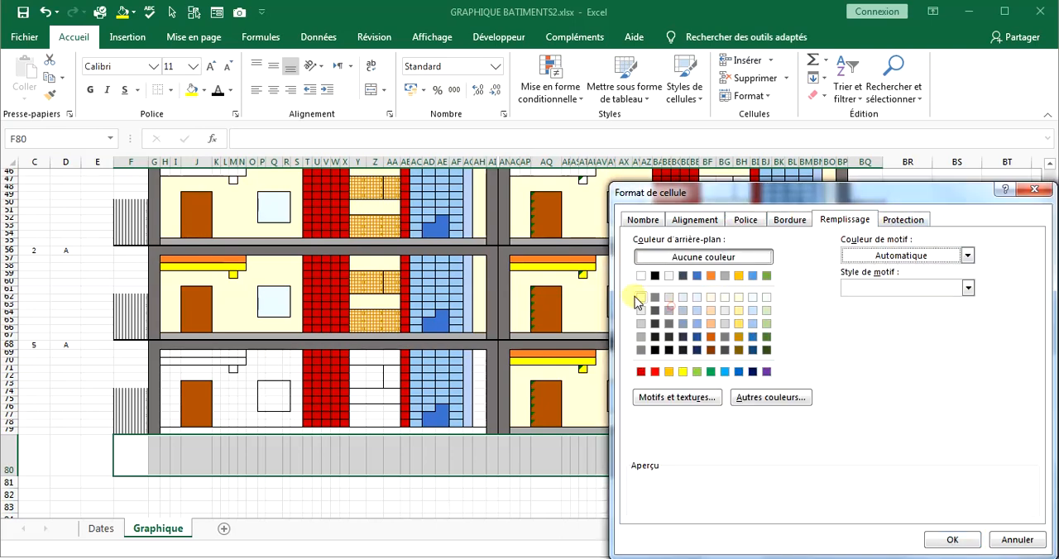
left_click(669, 323)
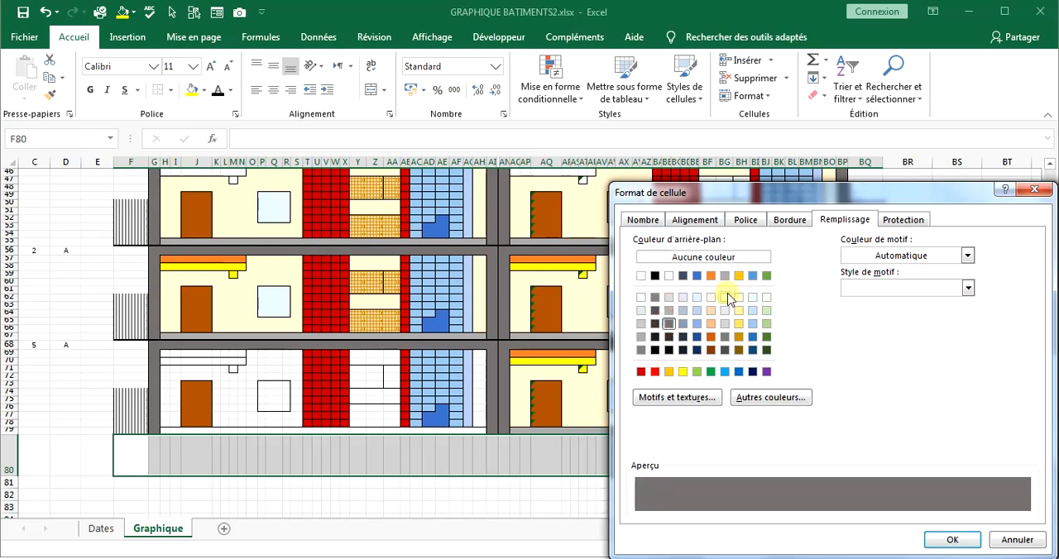
Give the ground strip a thick diagonal stripe pattern in the automatic colour over a white background.
left_click(965, 257)
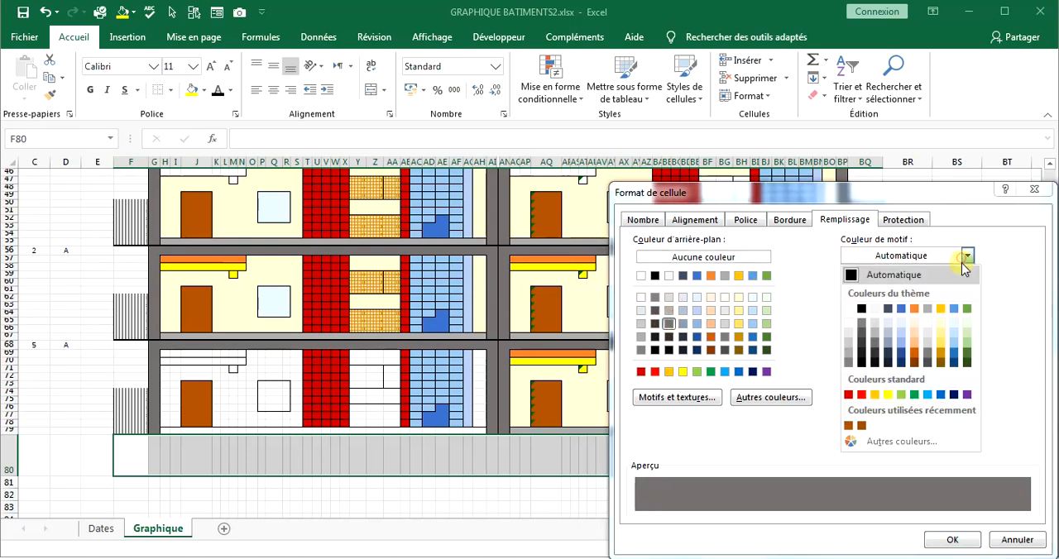
left_click(967, 255)
left_click(968, 254)
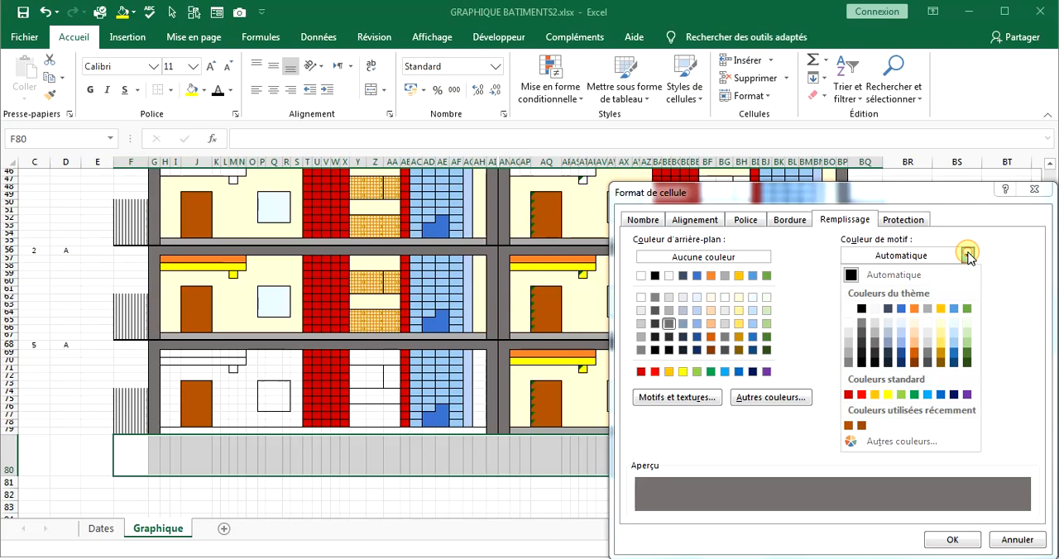
left_click(877, 274)
left_click(967, 287)
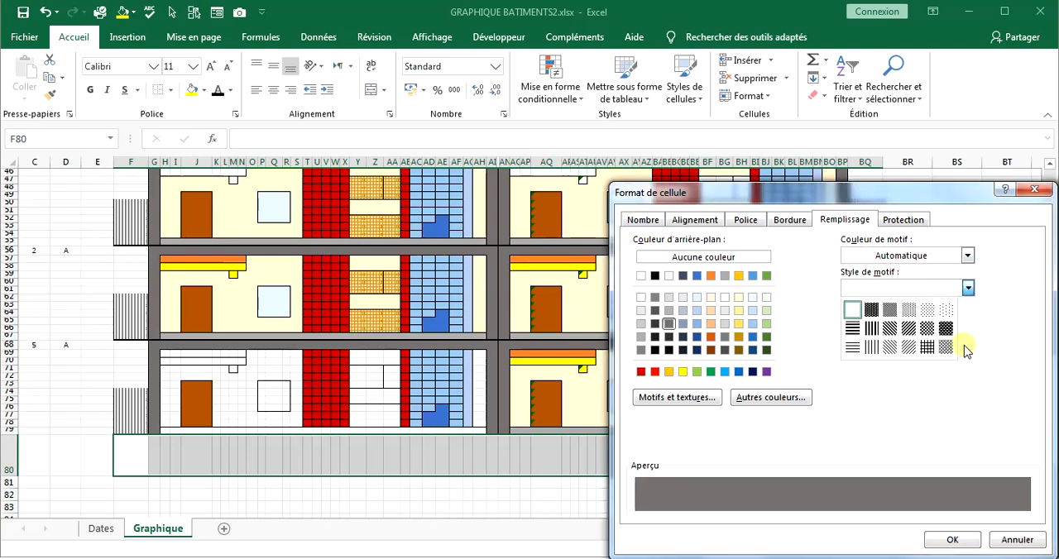
left_click(909, 329)
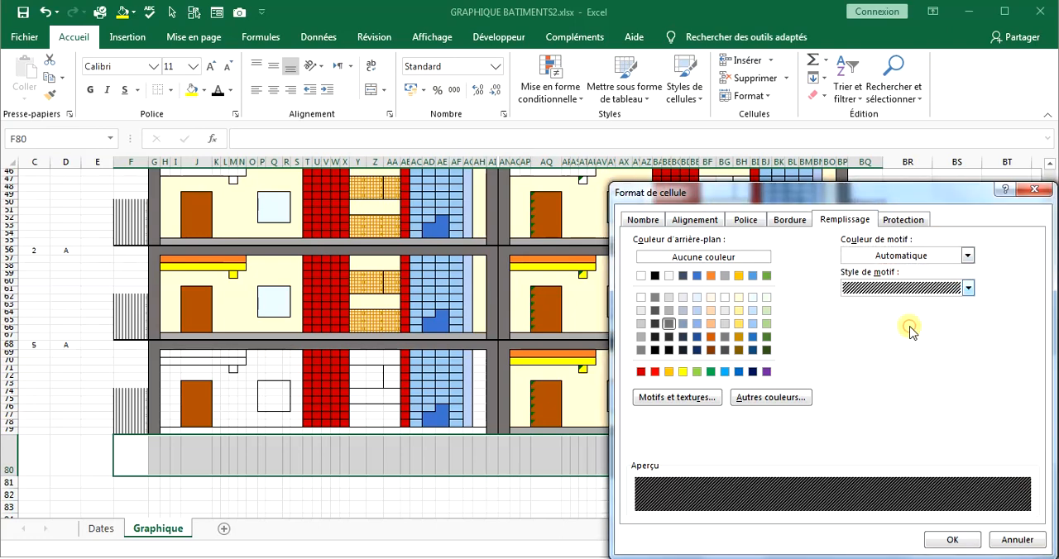
left_click(642, 276)
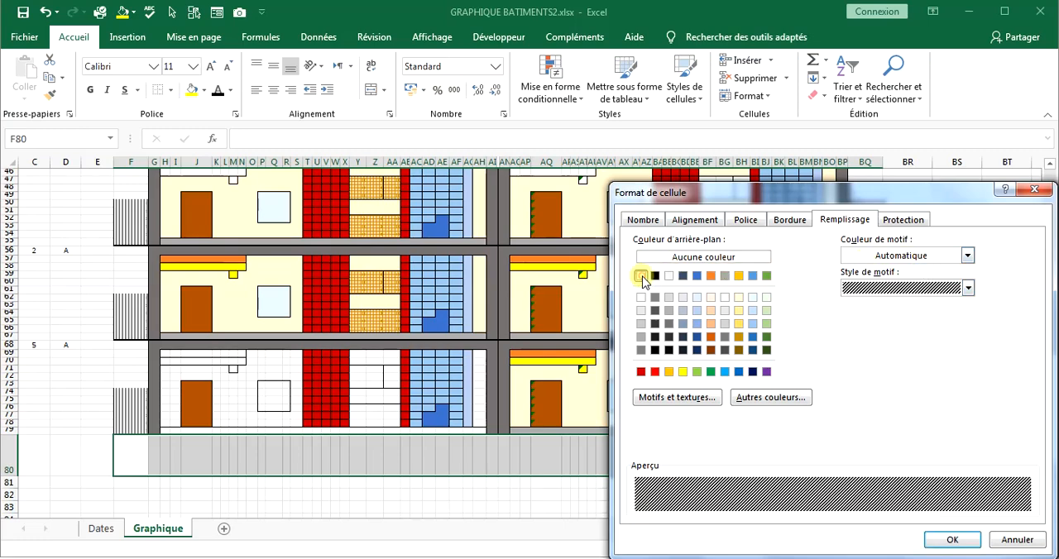
left_click(953, 539)
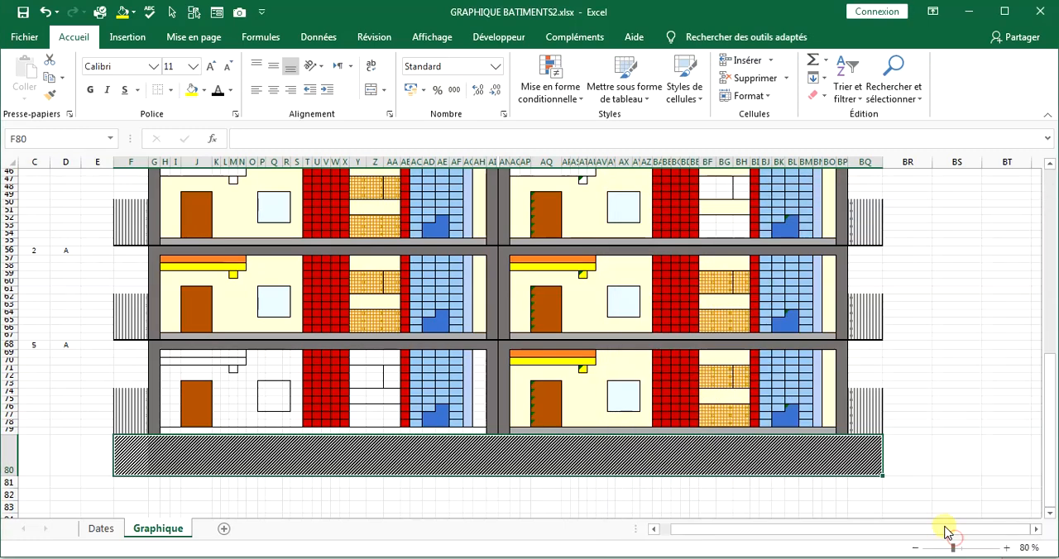
Extend the hatched ground strip by one cell at each end, copying its format to BR80 and E80.
scroll(910, 405, "up", 3)
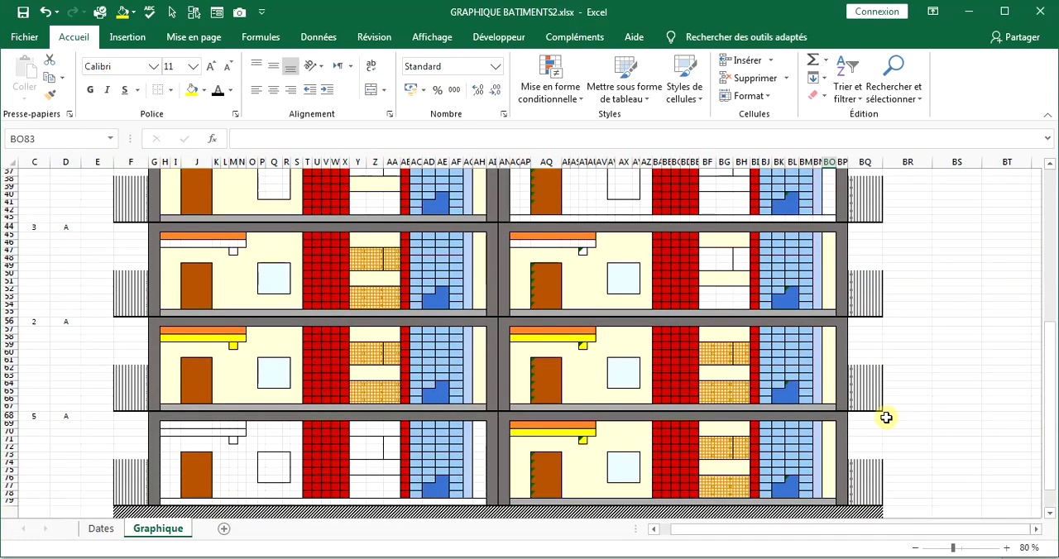
scroll(903, 406, "down", 2)
left_click(869, 478)
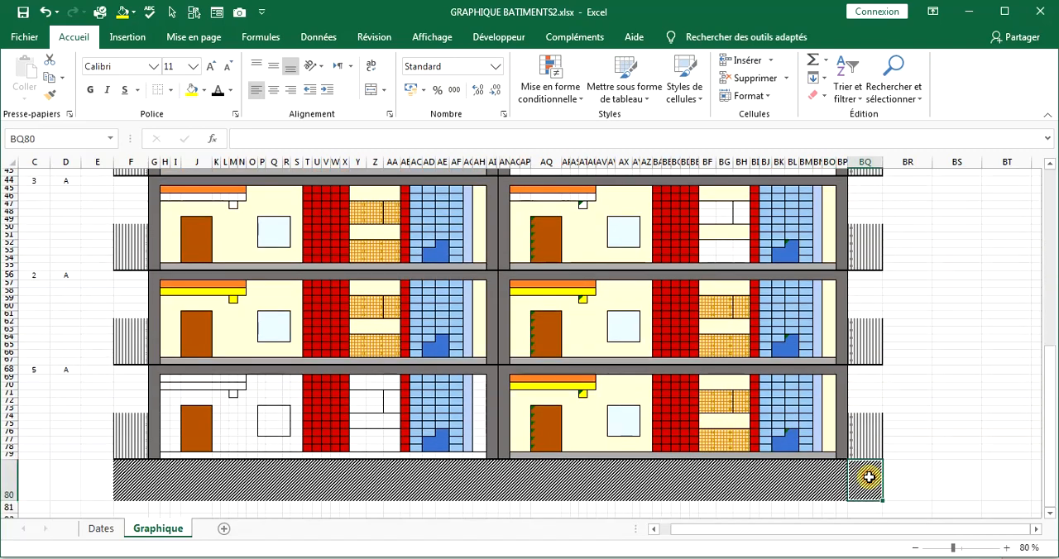
left_click(49, 95)
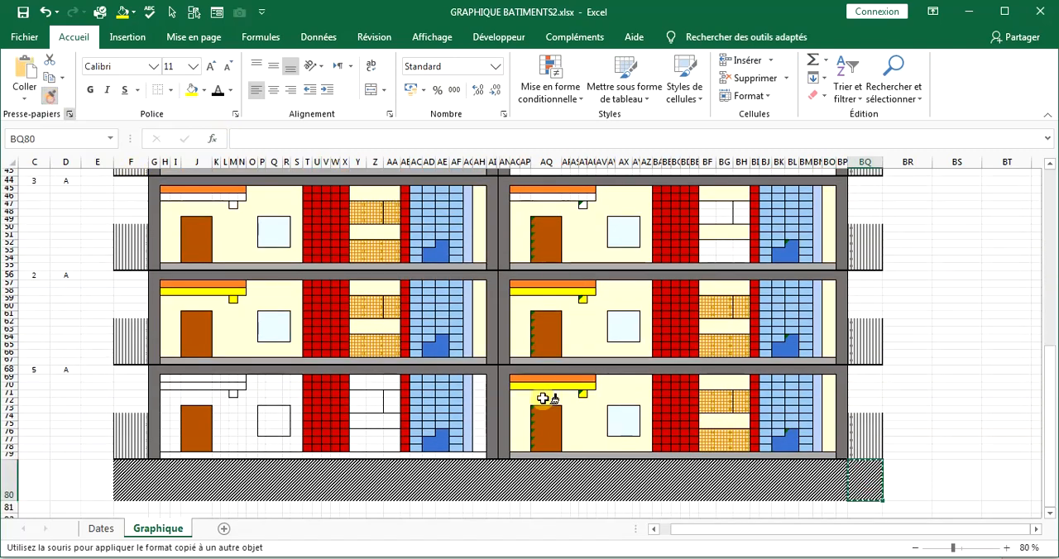
left_click(910, 480)
left_click(741, 480)
left_click(119, 479)
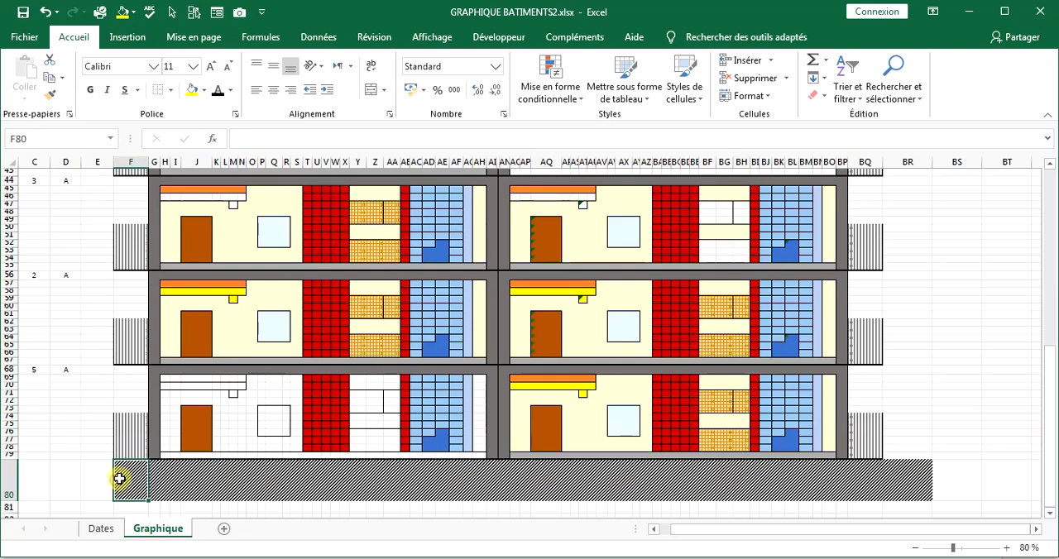
left_click(41, 99)
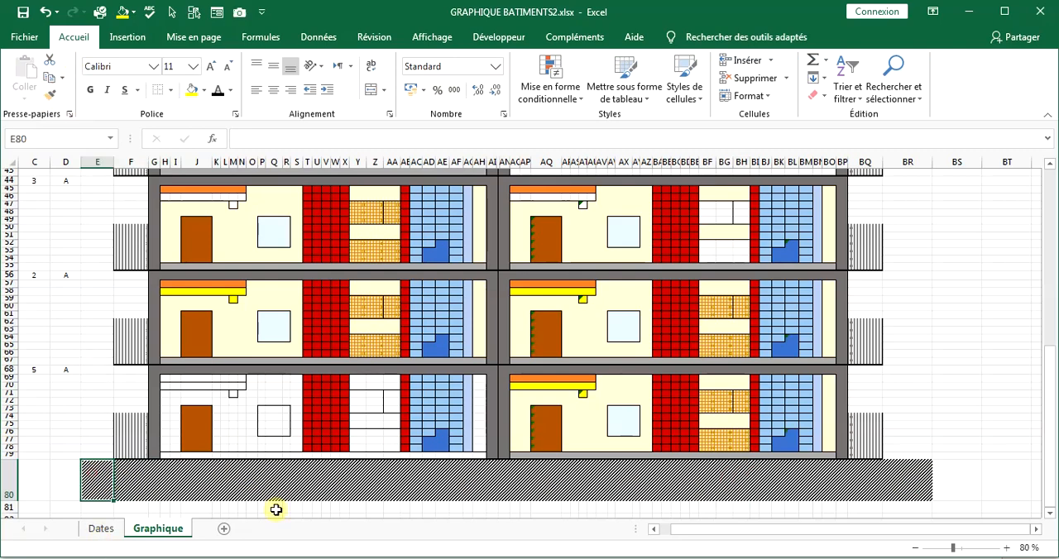
Hide the BLOC column D beside the chart.
left_click(316, 488)
scroll(416, 437, "up", 5)
scroll(416, 437, "up", 9)
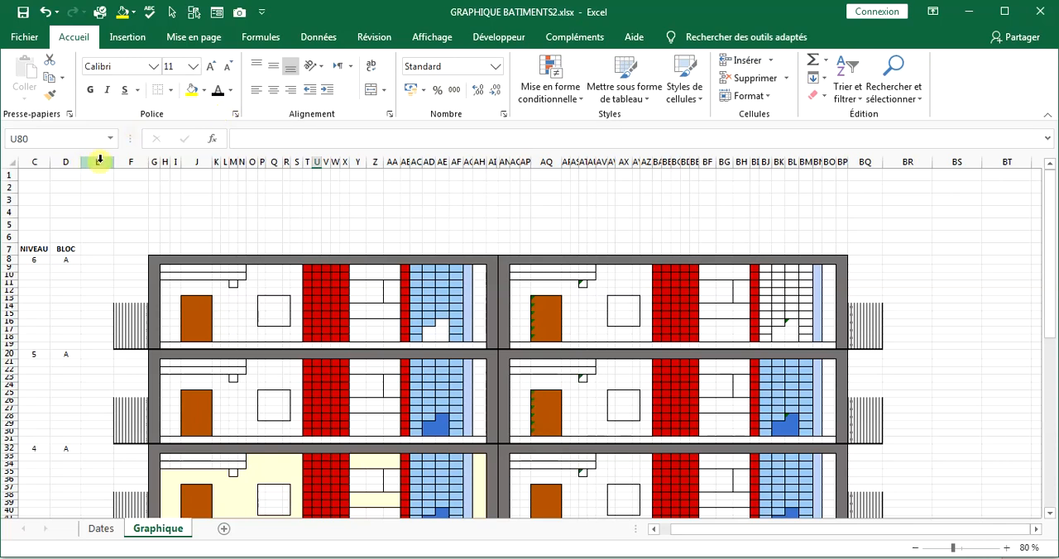
left_click_drag(100, 160, 71, 160)
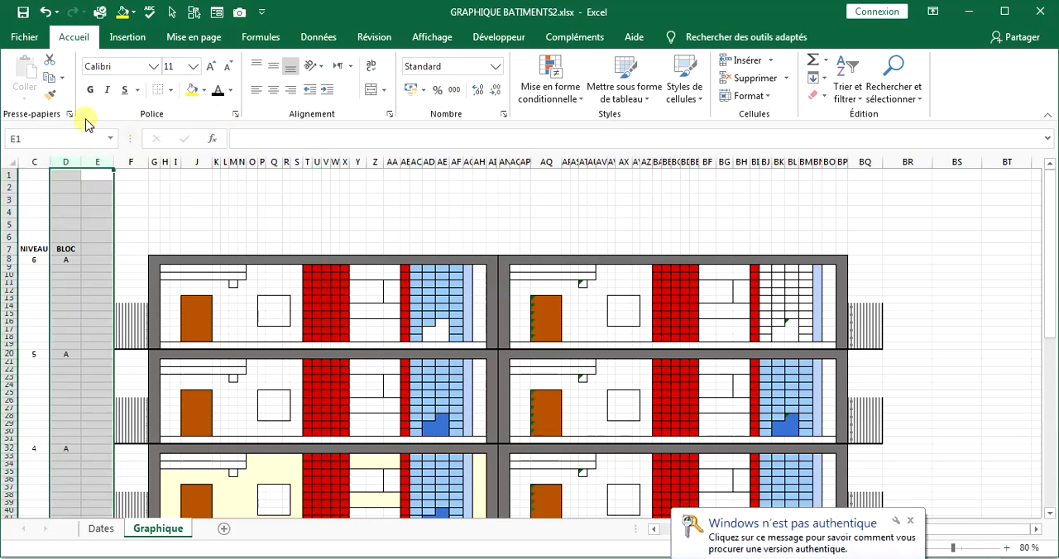
right_click(72, 162)
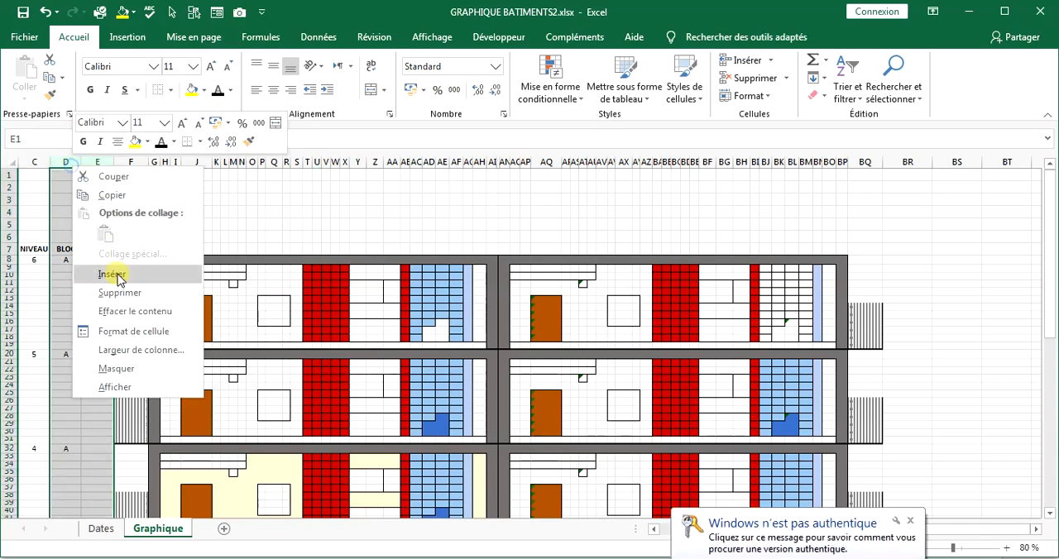
left_click(93, 368)
left_click(192, 281)
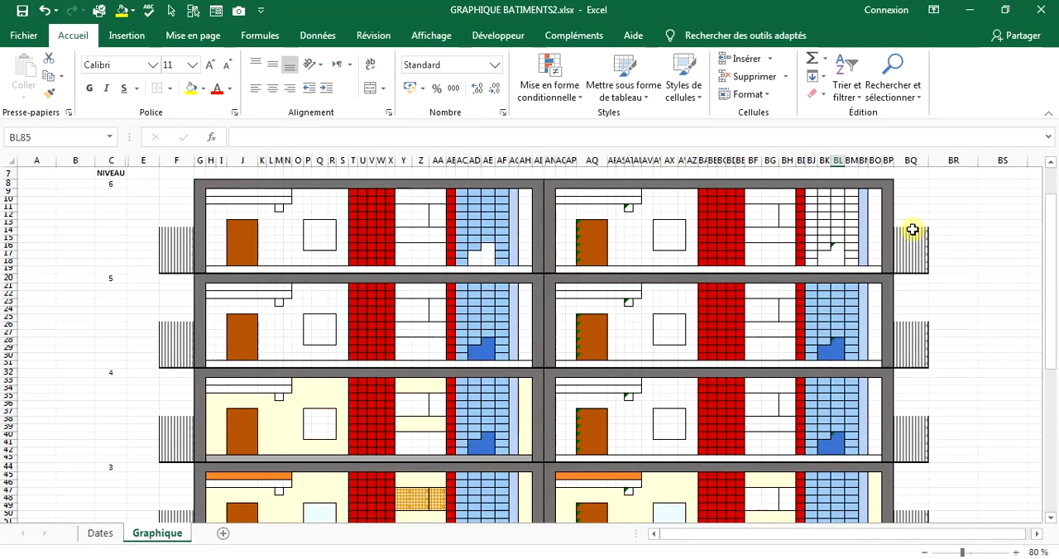
Turn off the gridlines on the Graphique sheet.
scroll(574, 290, "down", 2)
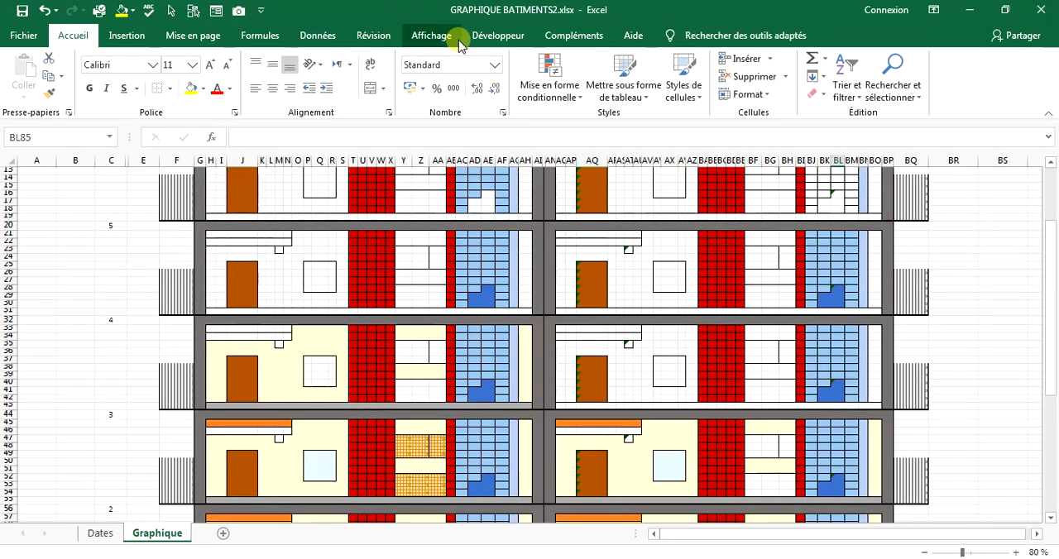
left_click(437, 37)
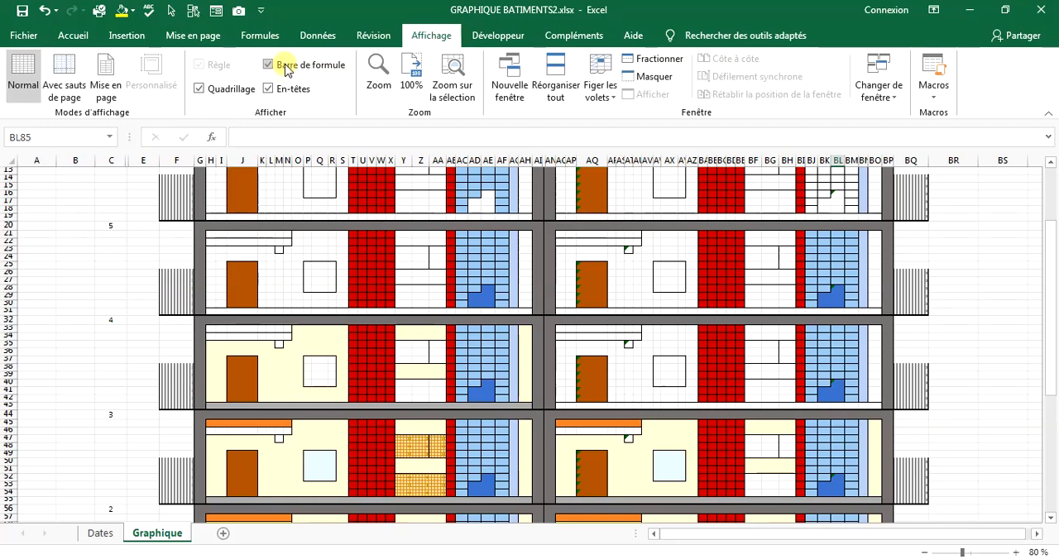
left_click(290, 91)
left_click(281, 91)
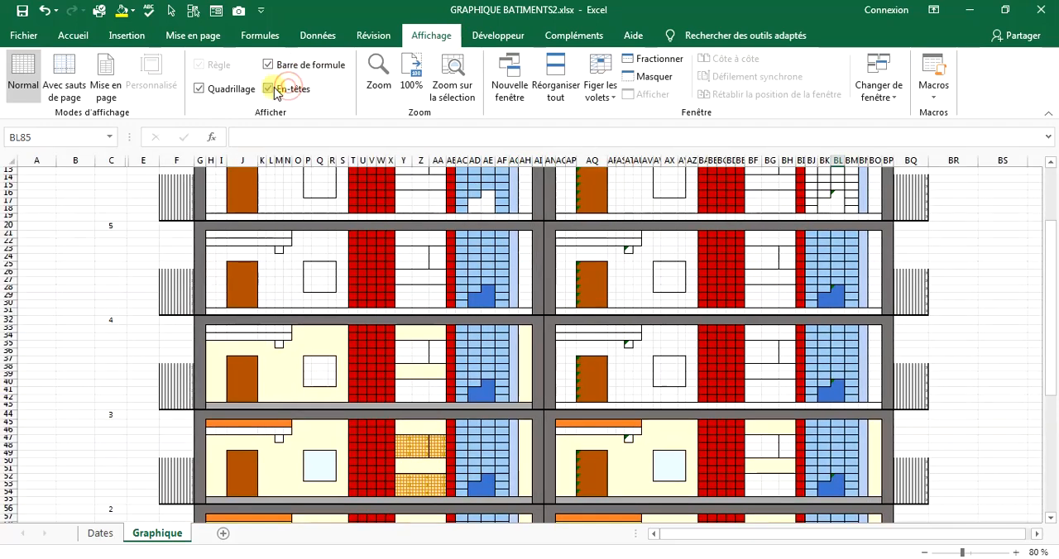
left_click(200, 88)
left_click(404, 280)
scroll(641, 280, "up", 3)
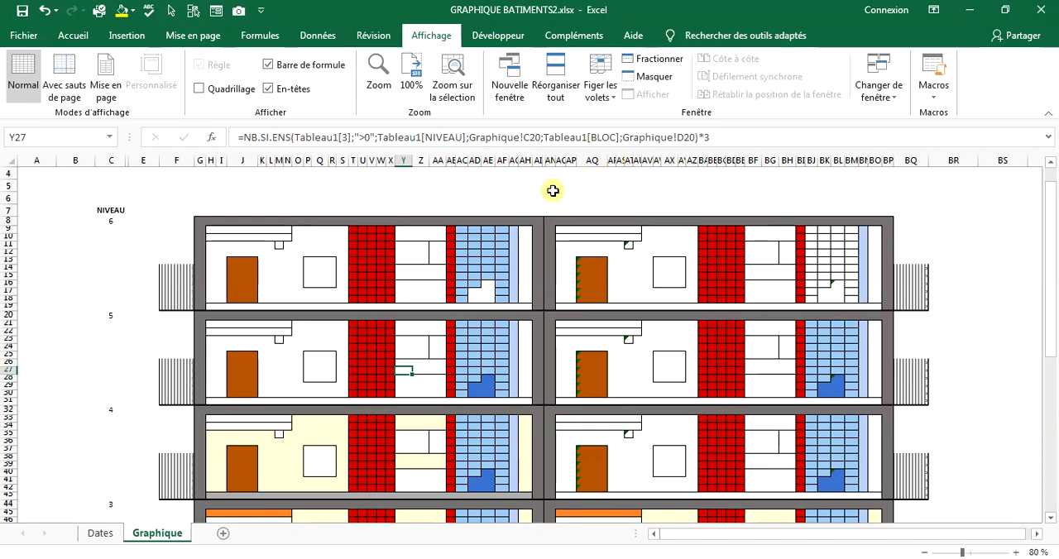
Open the conditional formatting rules manager for block B's range AN8:BQ79.
left_click_drag(552, 224, 908, 477)
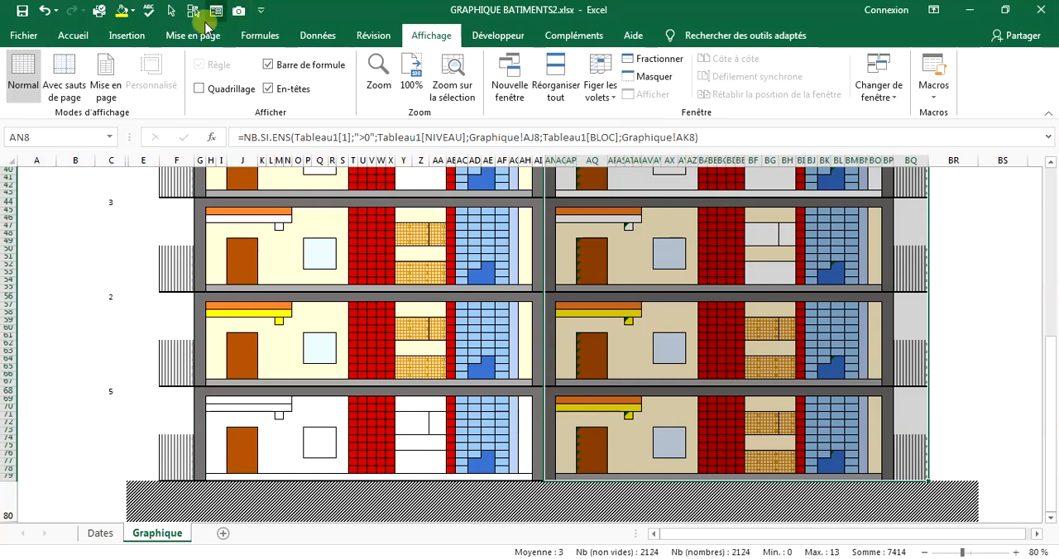
left_click(85, 37)
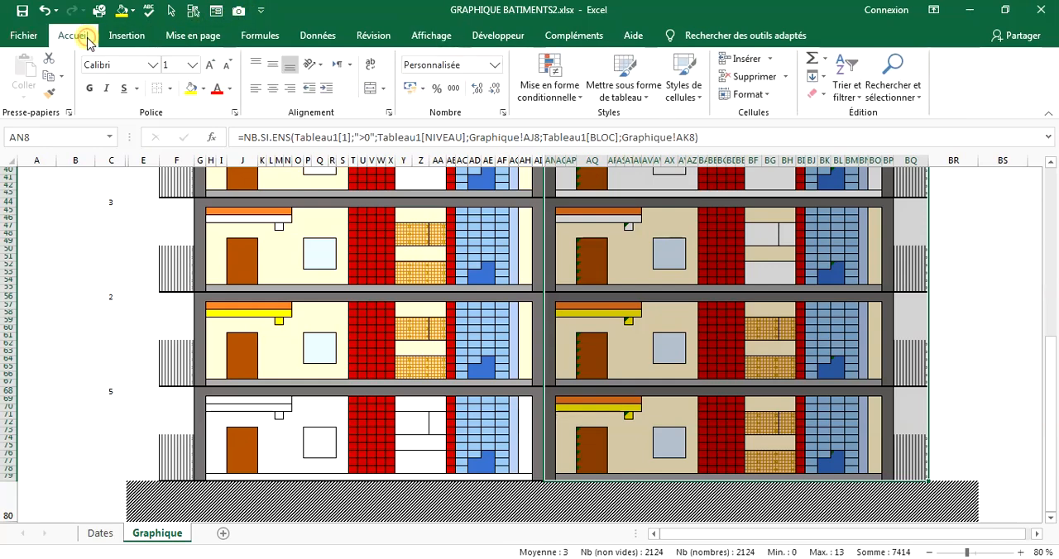
left_click(550, 79)
left_click(610, 326)
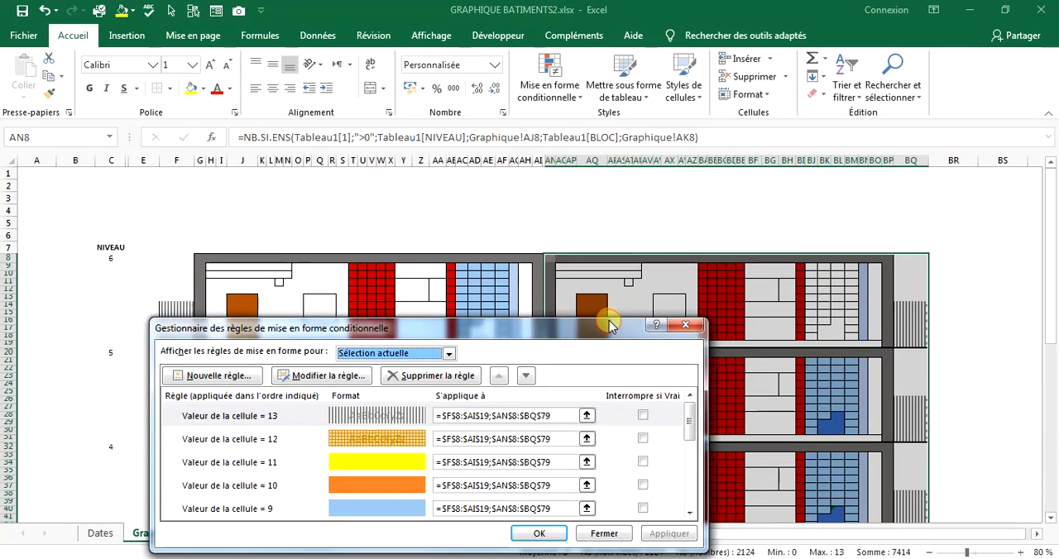
left_click_drag(426, 325, 288, 165)
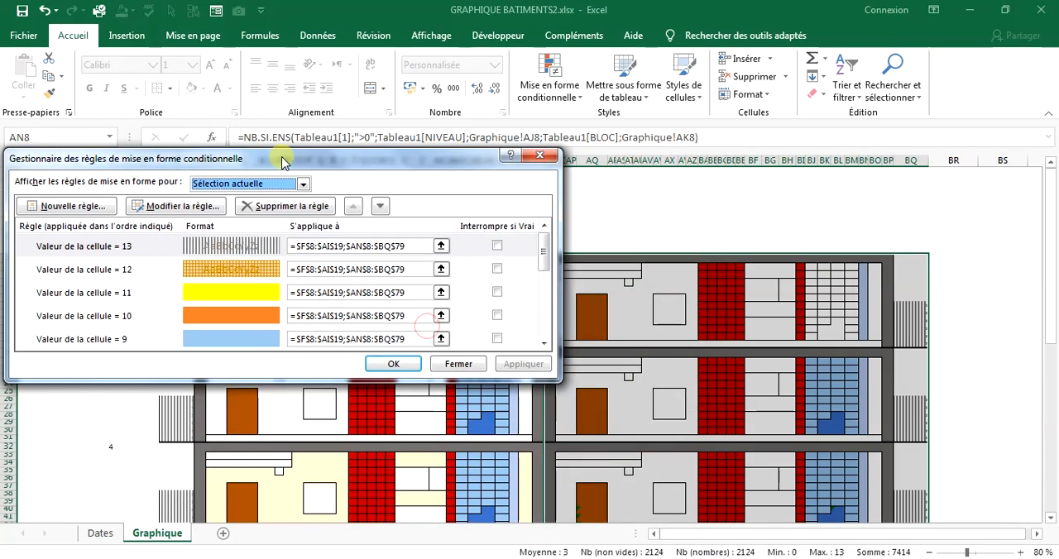
Delete all the conditional formatting rules listed for block B's range AN8:BQ79 and apply the change.
left_click(152, 248)
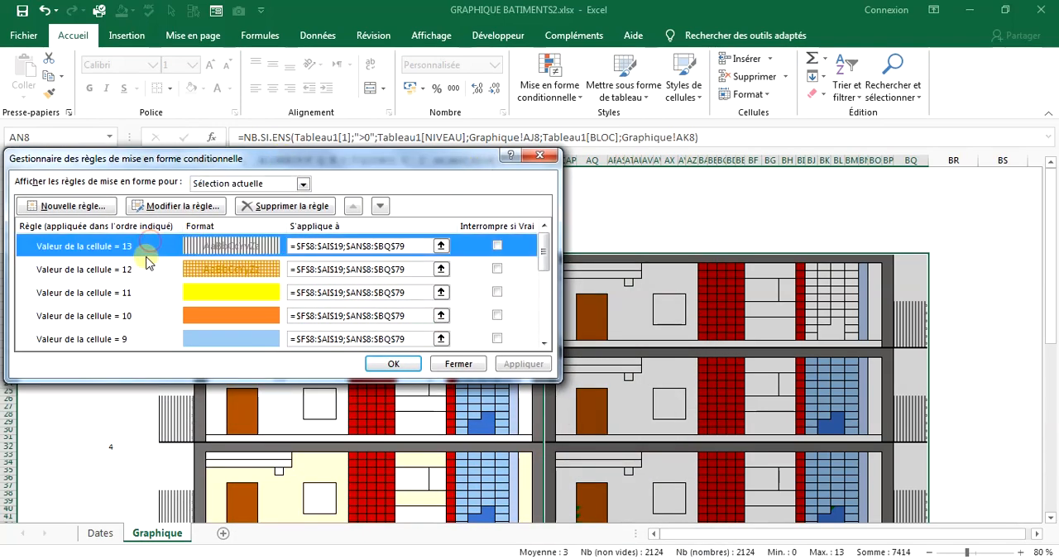
left_click(141, 273)
left_click(141, 257)
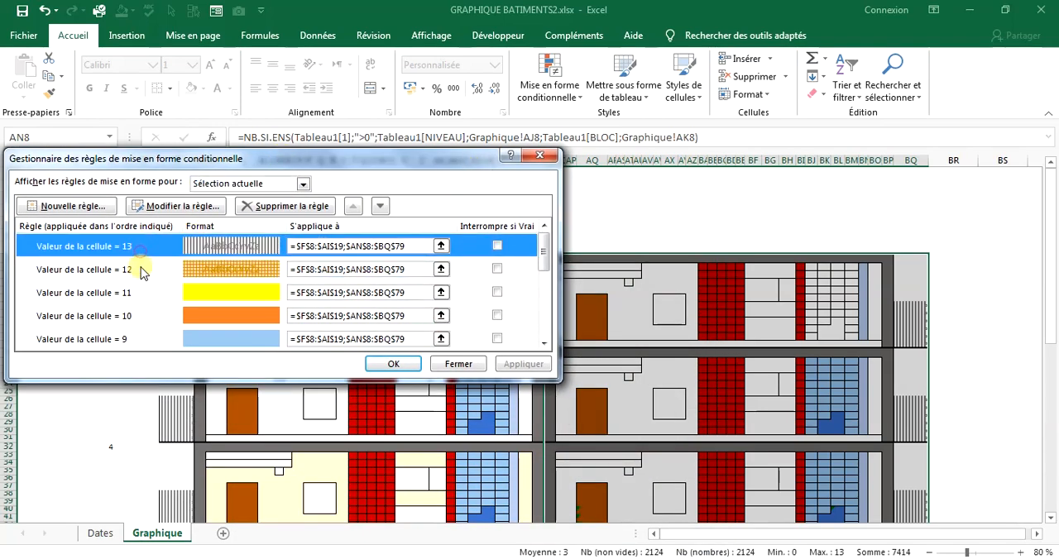
scroll(410, 269, "down", 2)
scroll(406, 273, "down", 2)
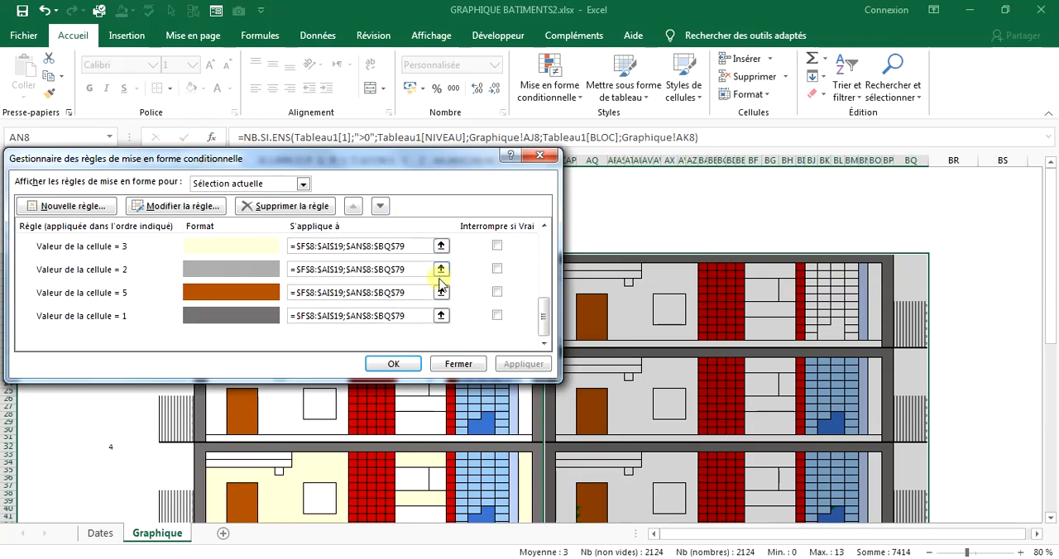
scroll(418, 285, "up", 4)
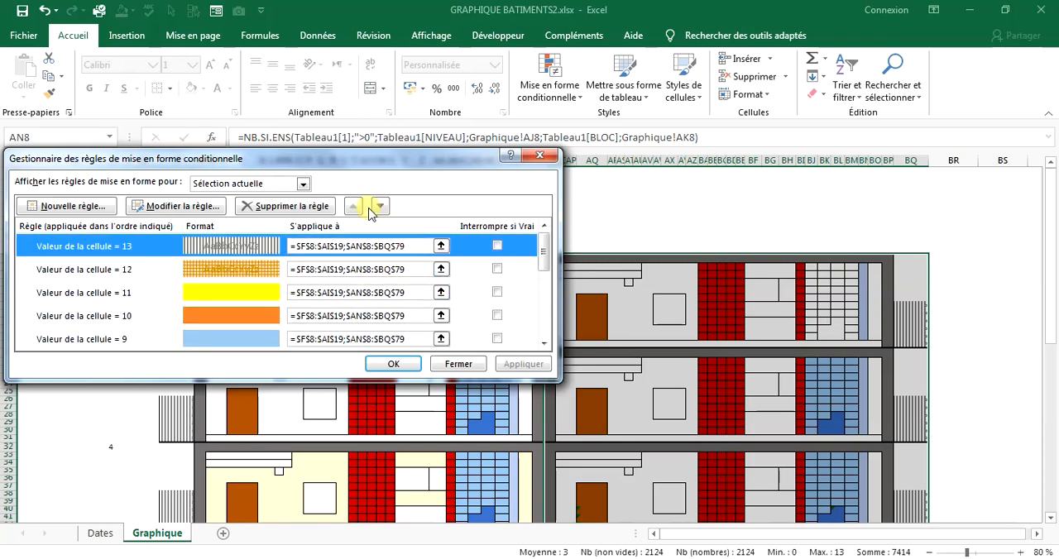
left_click(285, 206)
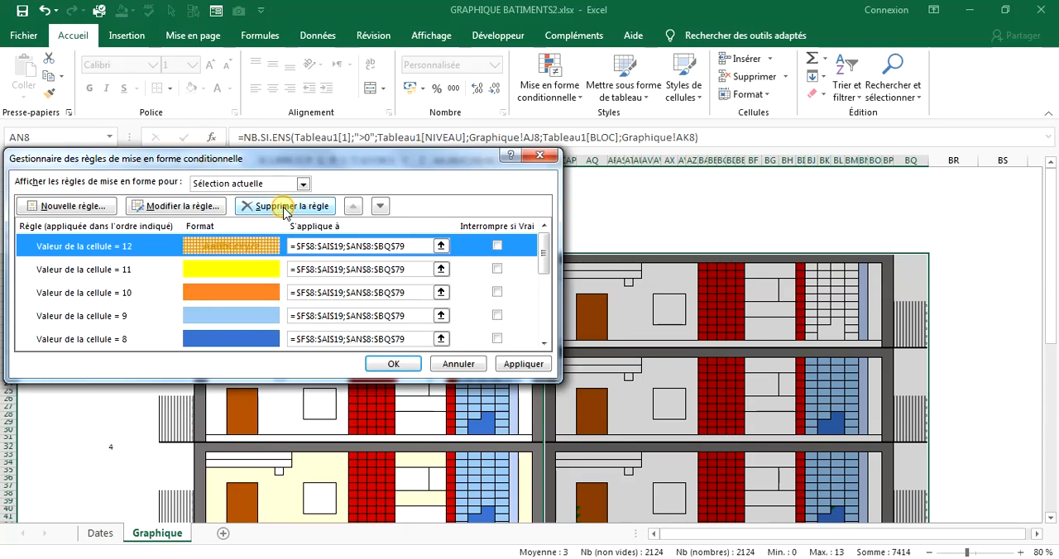
left_click(286, 206)
left_click(285, 206)
left_click(285, 206)
left_click(285, 206)
left_click(285, 206)
left_click(286, 206)
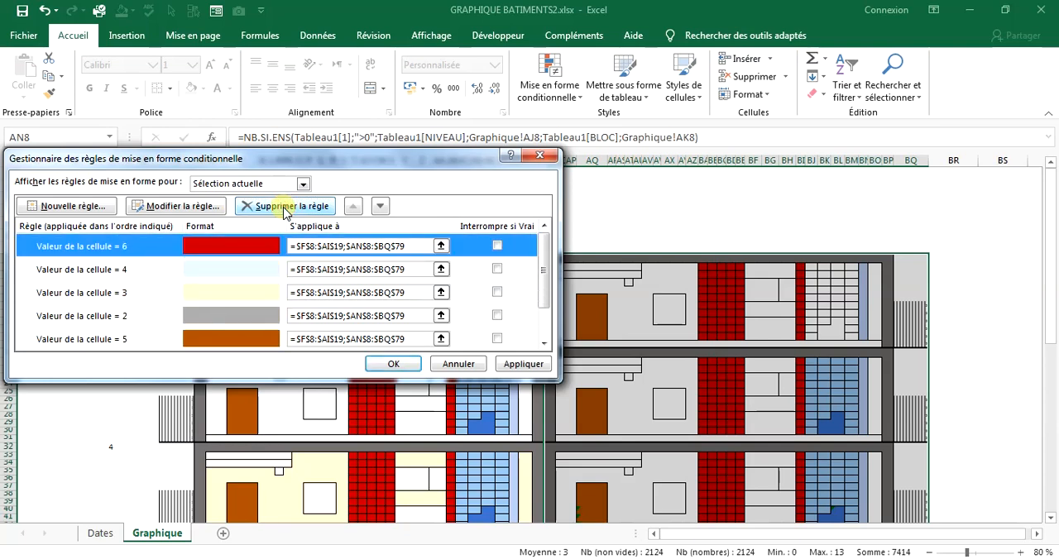
left_click(285, 206)
left_click(285, 206)
left_click(285, 206)
left_click(286, 206)
left_click(285, 207)
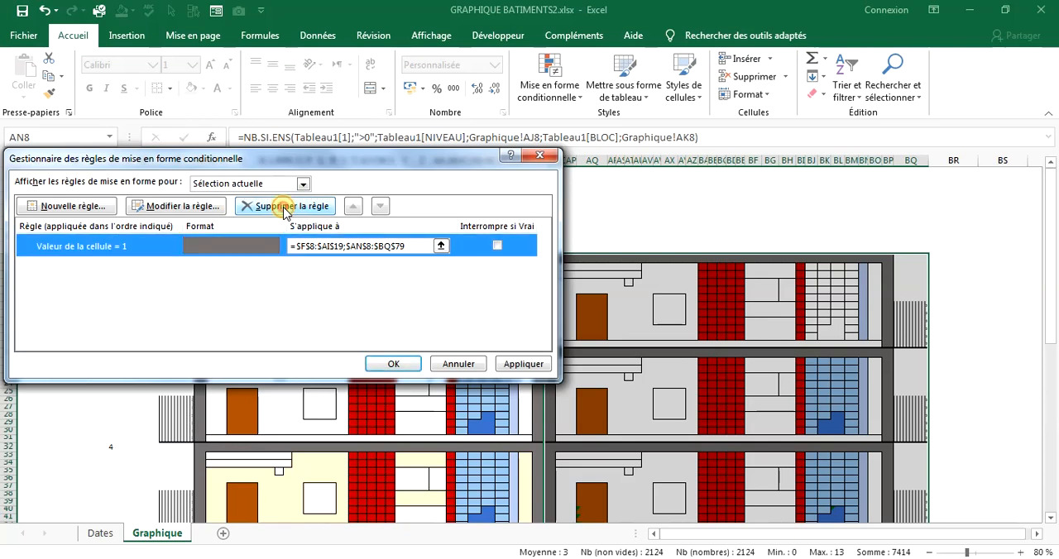
left_click(283, 206)
left_click(523, 365)
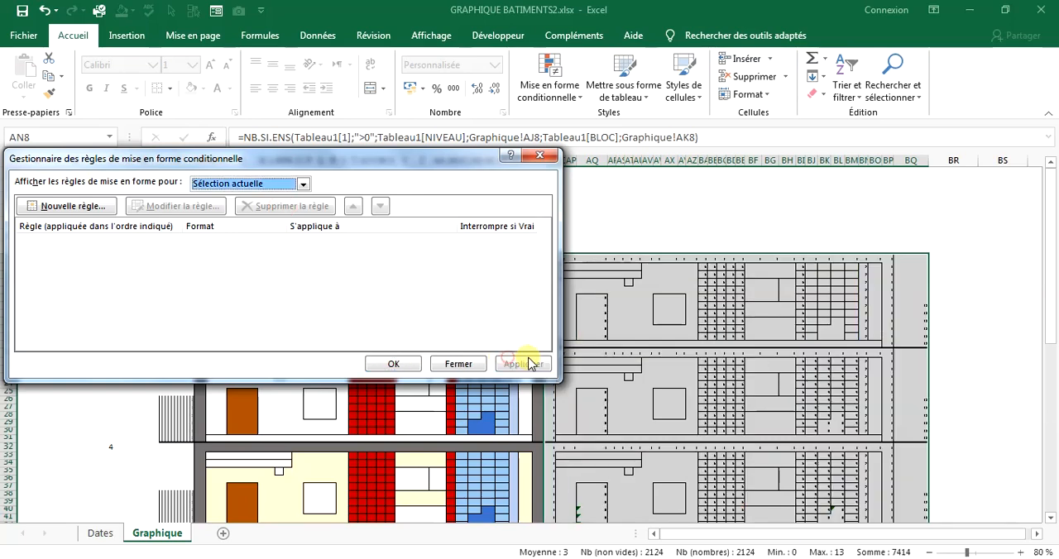
left_click(414, 364)
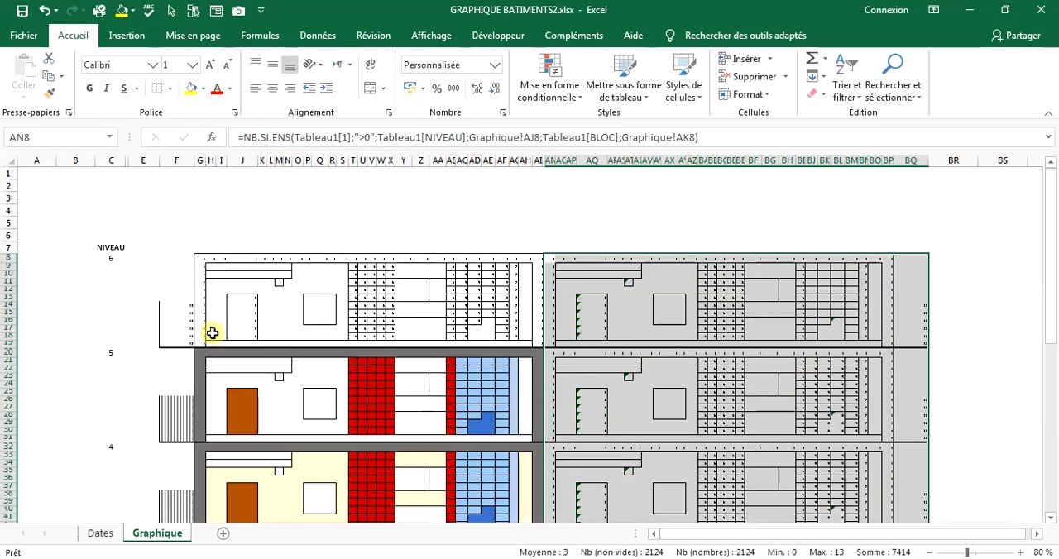
Open the conditional formatting rules manager for the lower four levels of the first block, range F32:AI79.
scroll(406, 318, "down", 4)
scroll(371, 319, "up", 4)
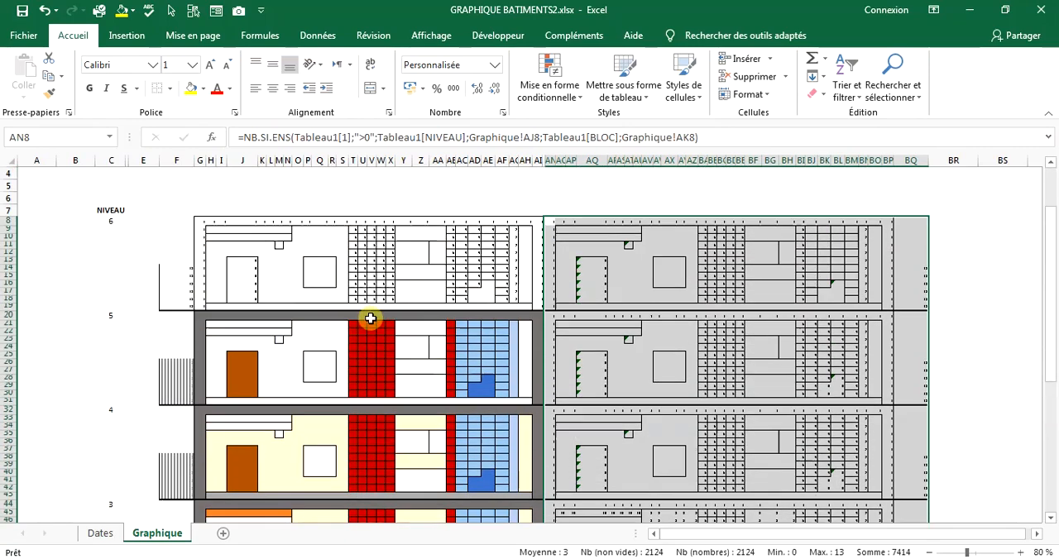
scroll(370, 319, "down", 16)
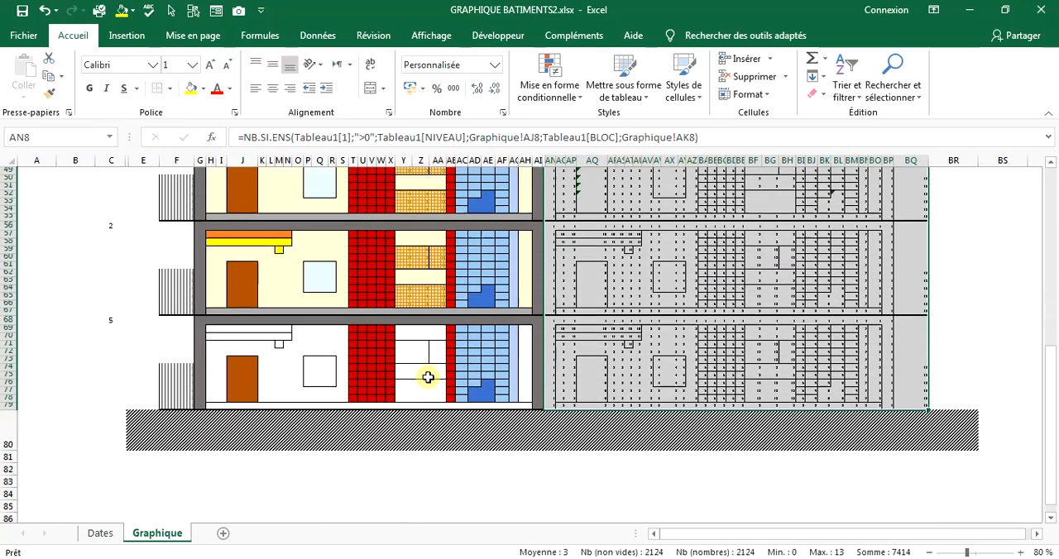
left_click_drag(514, 389, 286, 308)
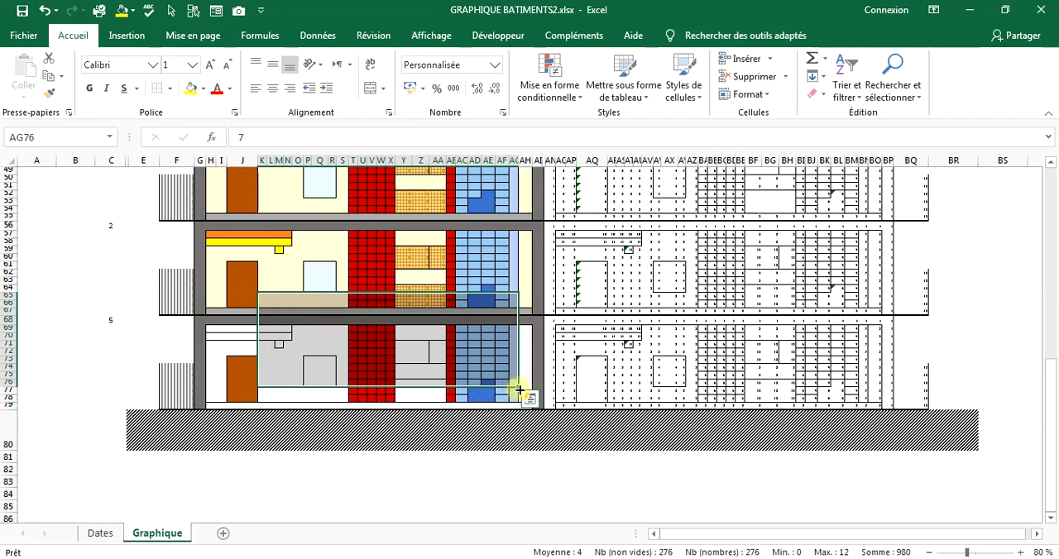
left_click_drag(543, 403, 163, 343)
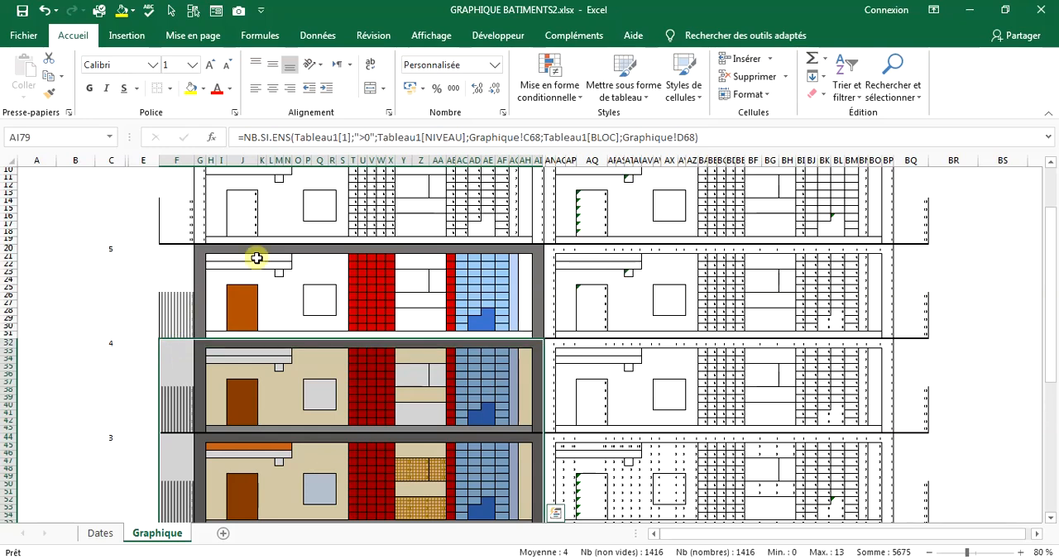
left_click(520, 89)
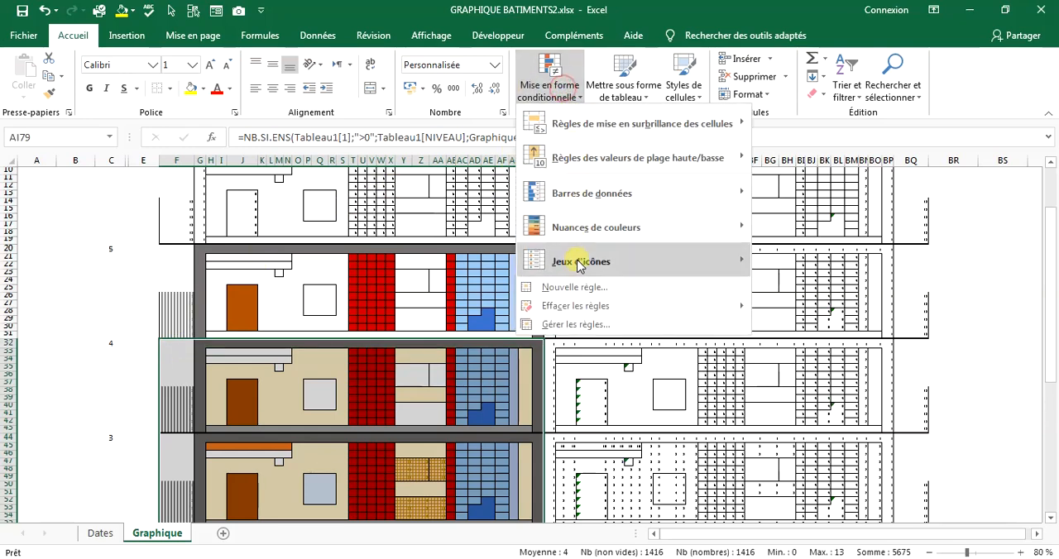
left_click(578, 324)
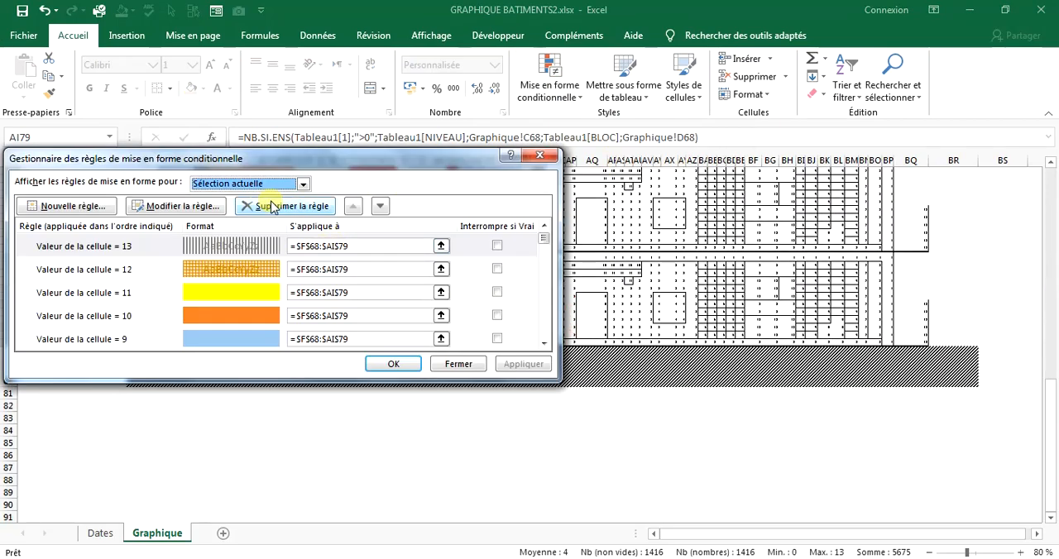
Delete every conditional formatting rule listed for the range F32:AI79, including the repeated sets, and validate the deletions.
left_click(272, 206)
left_click(273, 206)
left_click(272, 206)
left_click(272, 206)
left_click(272, 206)
left_click(272, 206)
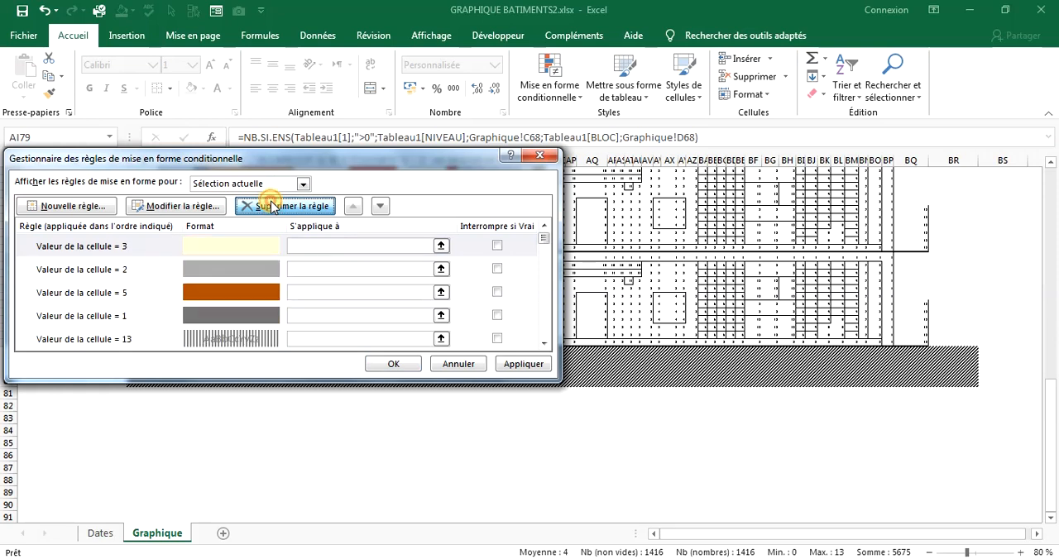
left_click(273, 206)
left_click(273, 206)
left_click(272, 206)
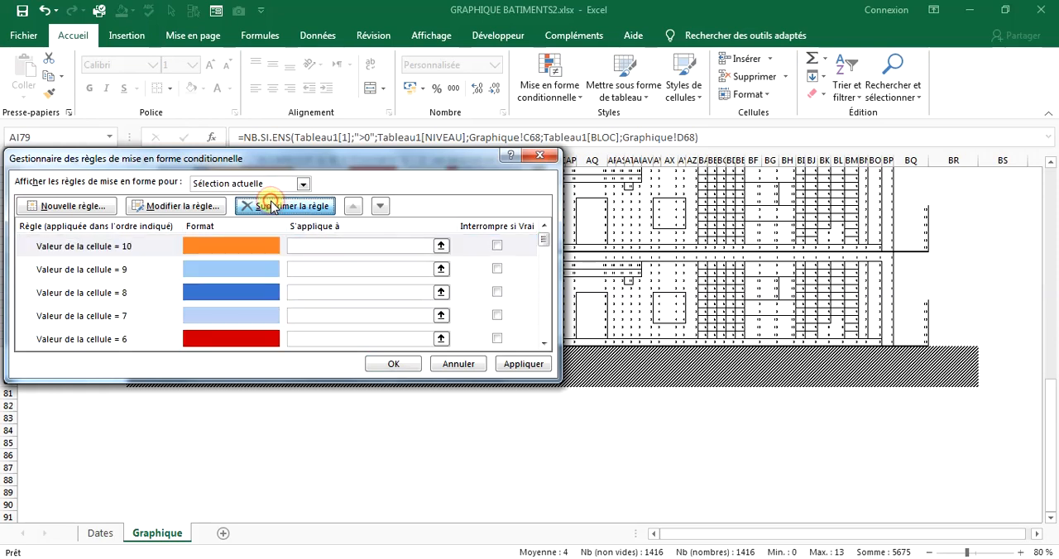
left_click(272, 206)
left_click(272, 206)
left_click(272, 206)
left_click(273, 206)
left_click(273, 207)
left_click(272, 206)
left_click(273, 206)
left_click(272, 206)
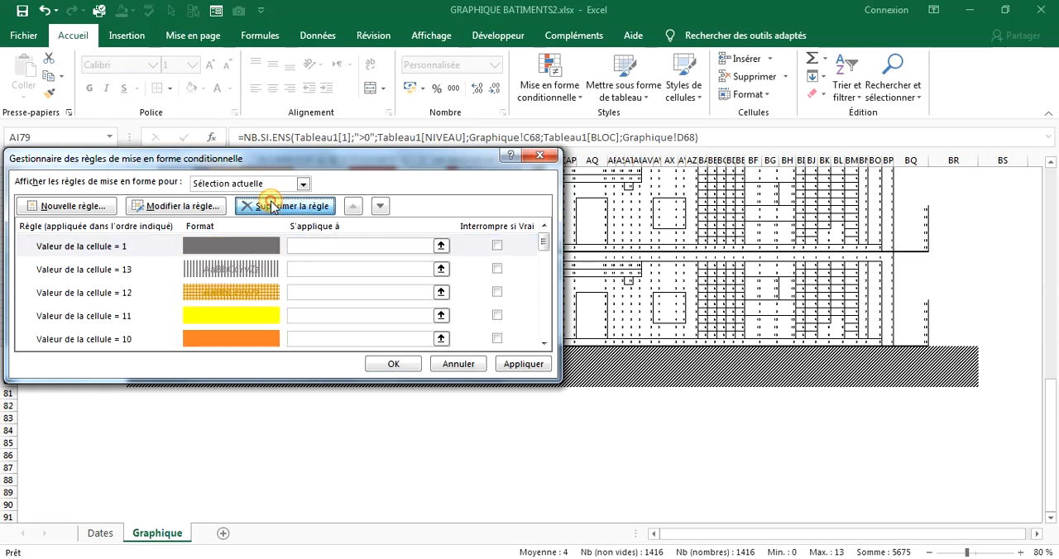
left_click(272, 206)
left_click(272, 206)
left_click(273, 206)
left_click(273, 206)
left_click(272, 206)
left_click(272, 206)
left_click(272, 206)
left_click(272, 206)
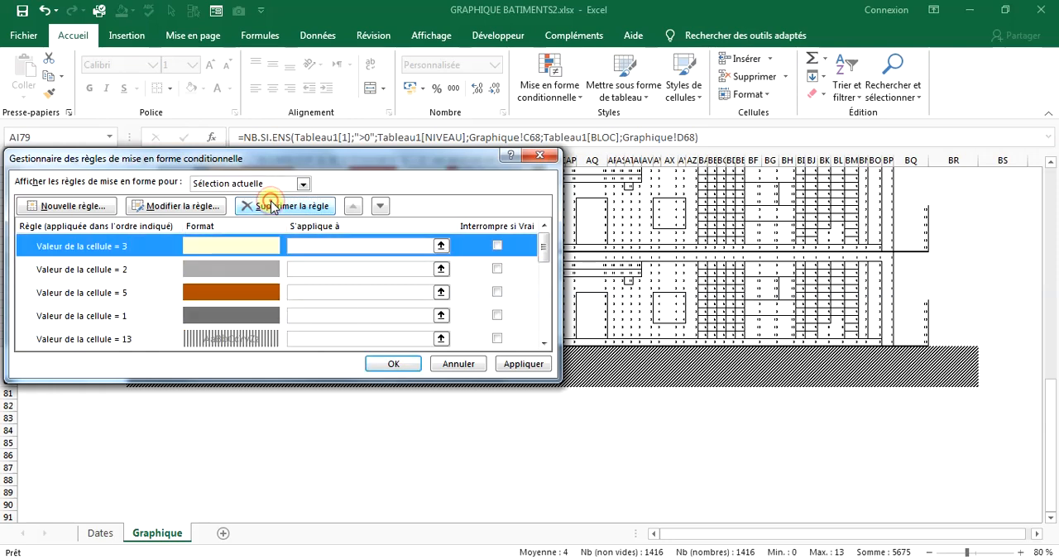
left_click(272, 206)
left_click(272, 206)
left_click(272, 206)
left_click(272, 206)
left_click(272, 206)
left_click(272, 206)
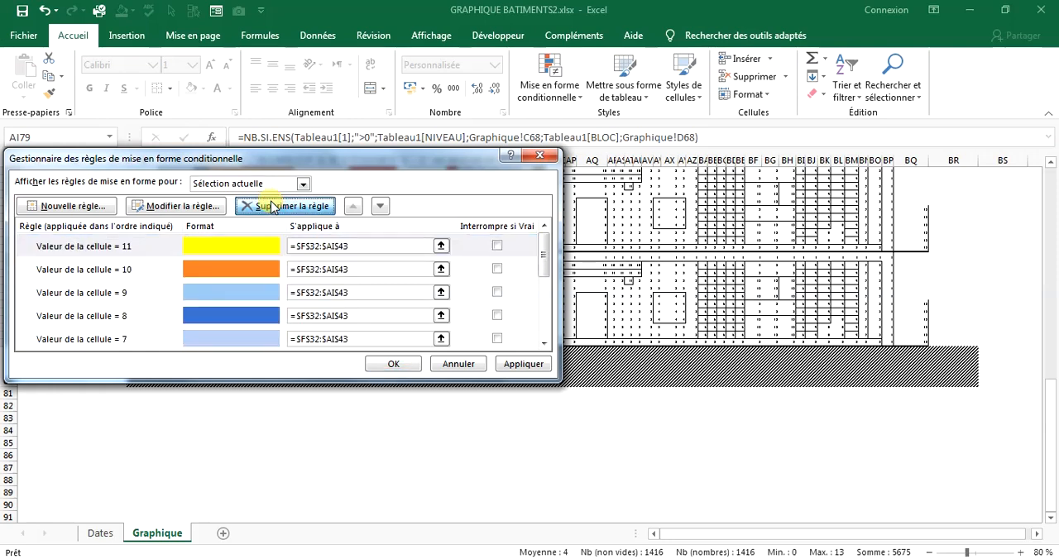
left_click(272, 206)
left_click(272, 206)
left_click(272, 206)
left_click(272, 206)
left_click(273, 207)
left_click(273, 209)
left_click(275, 210)
left_click(275, 212)
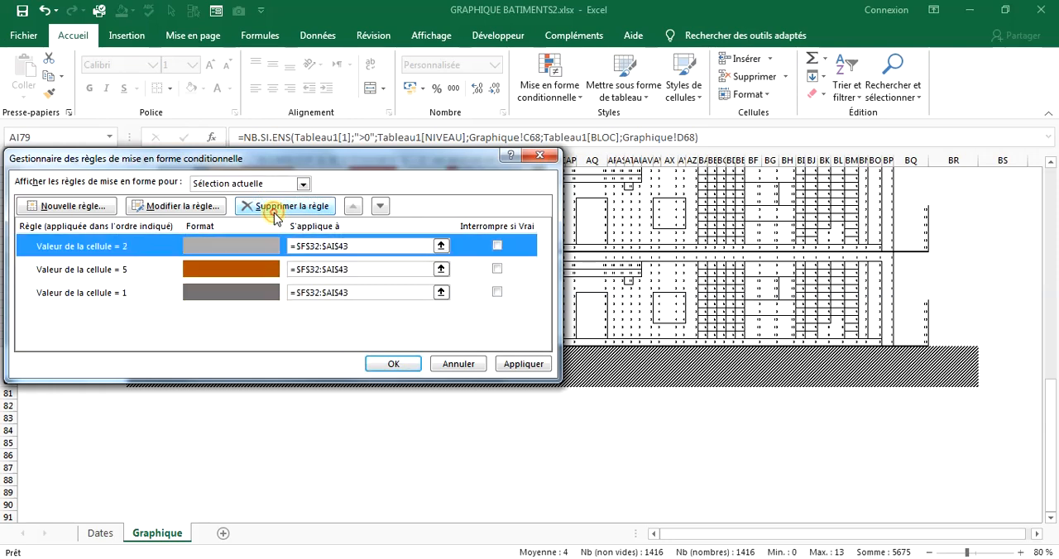
left_click(276, 212)
left_click(275, 212)
left_click(276, 213)
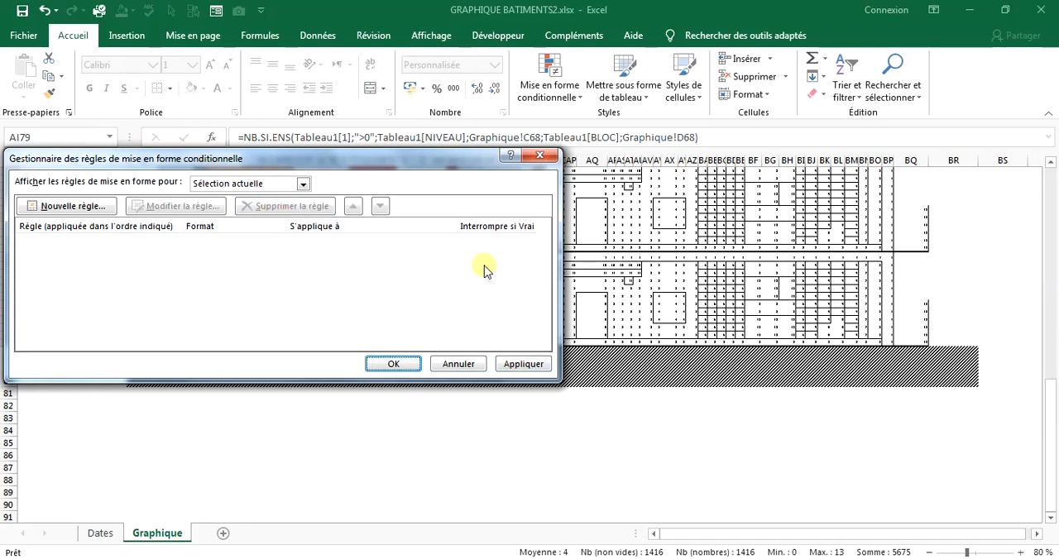
left_click_drag(430, 174, 530, 358)
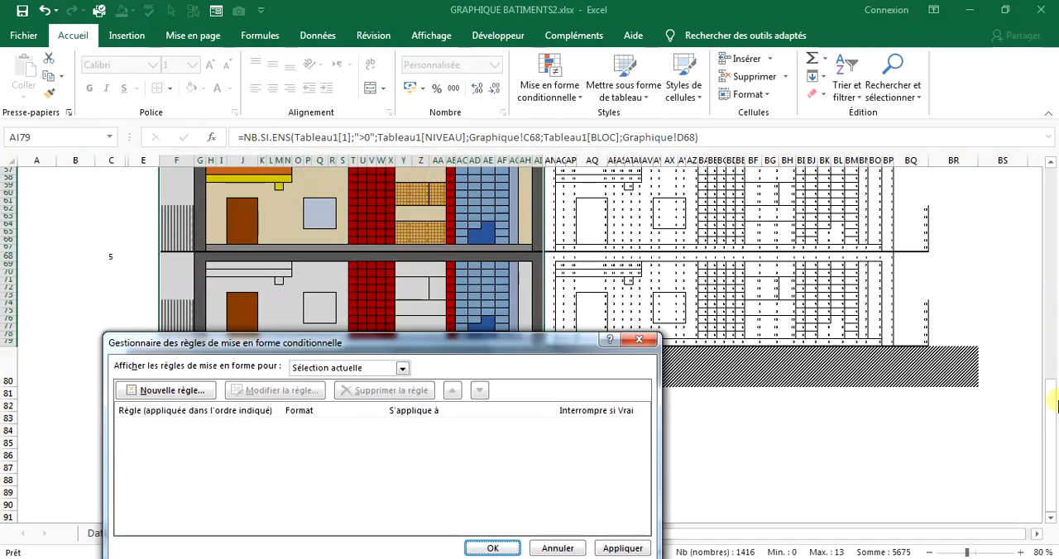
left_click(487, 548)
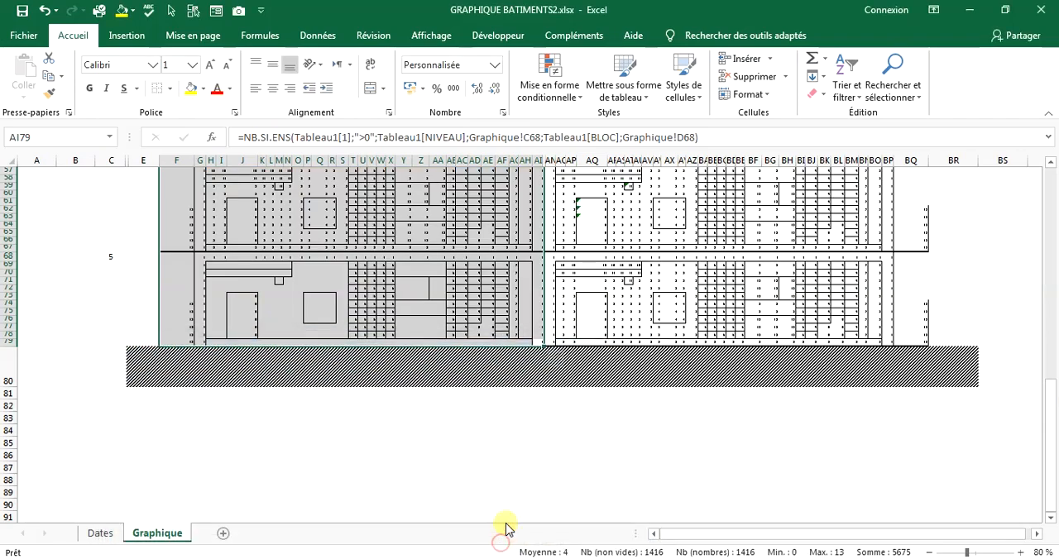
Open the conditional formatting rules manager for level 5 of the first block, range F20:AI31.
left_click_drag(1044, 409, 1048, 198)
left_click(714, 426)
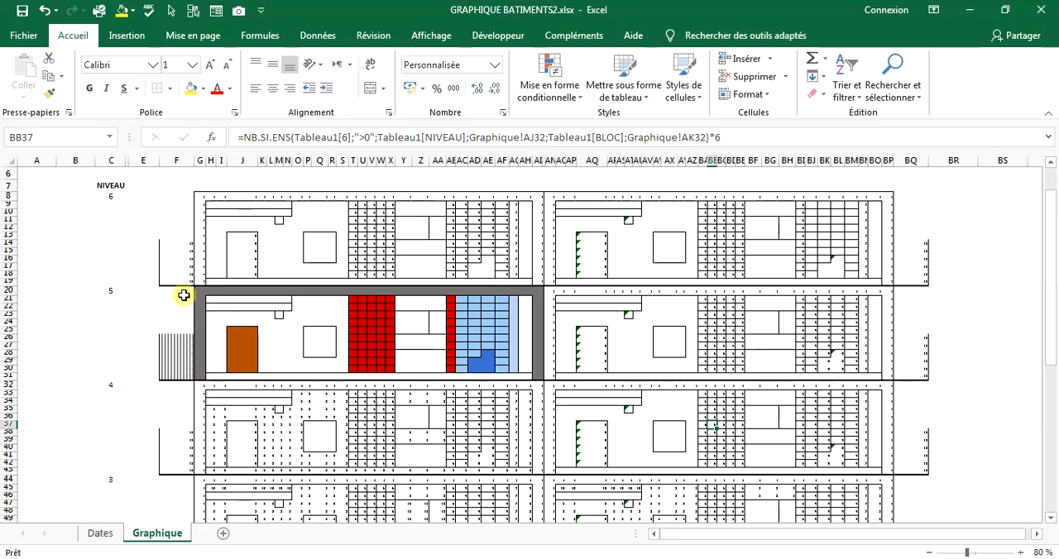
left_click_drag(184, 295, 539, 374)
left_click(542, 106)
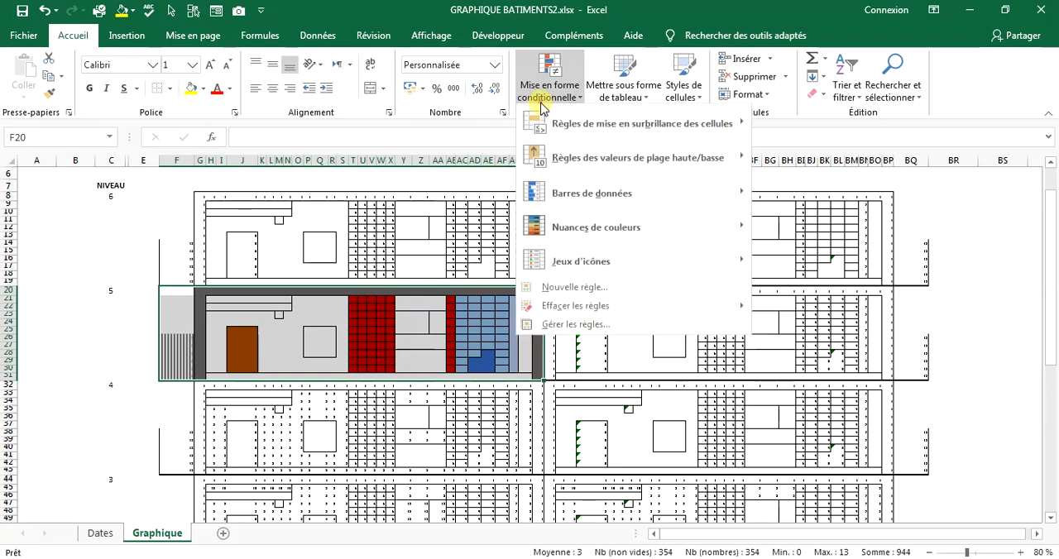
left_click(549, 325)
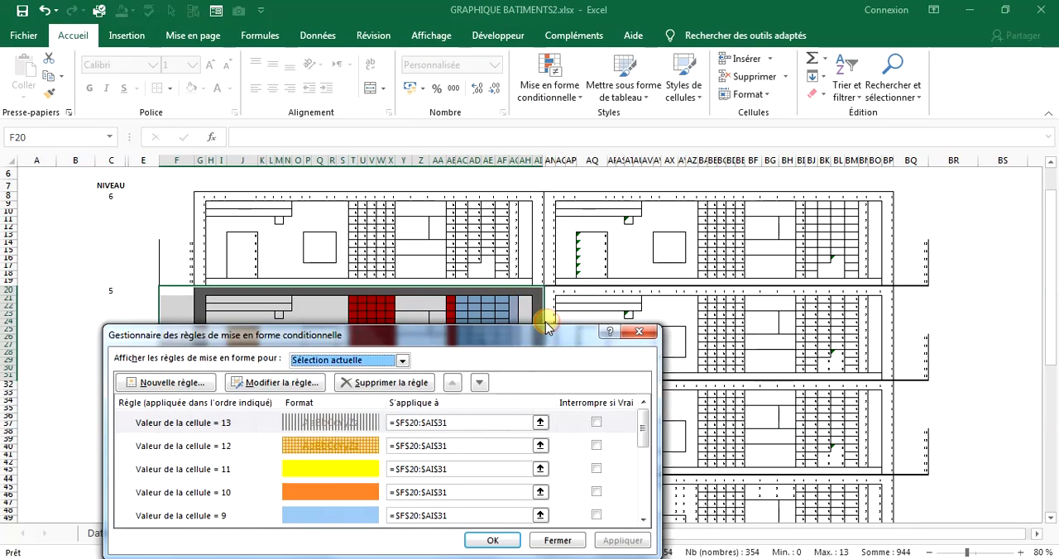
Replace the range that the rule for cell value 13 applies to with =$F$8:$BQ$79, covering both blocks.
left_click_drag(546, 326, 454, 371)
left_click(377, 461)
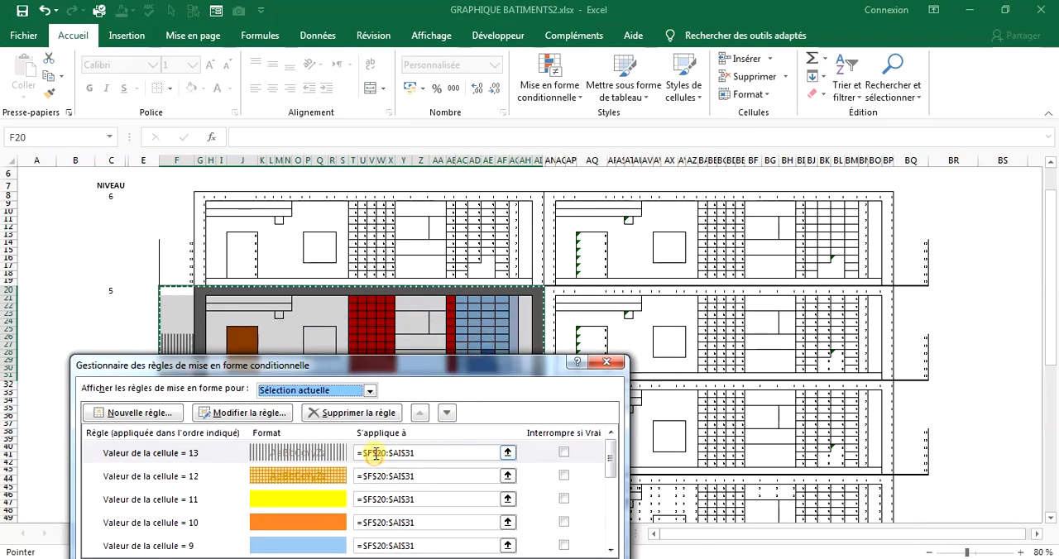
left_click(503, 453)
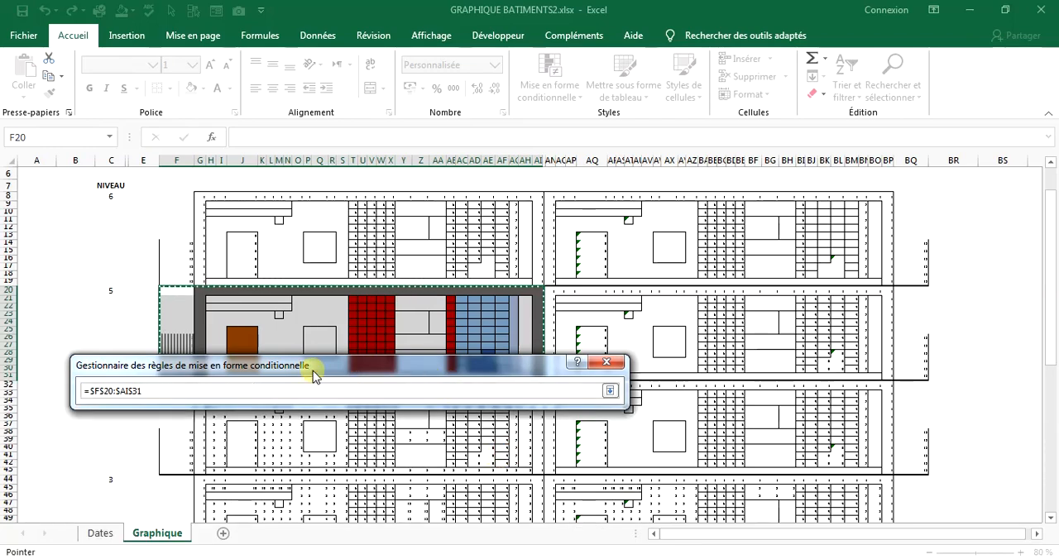
left_click_drag(175, 197, 910, 482)
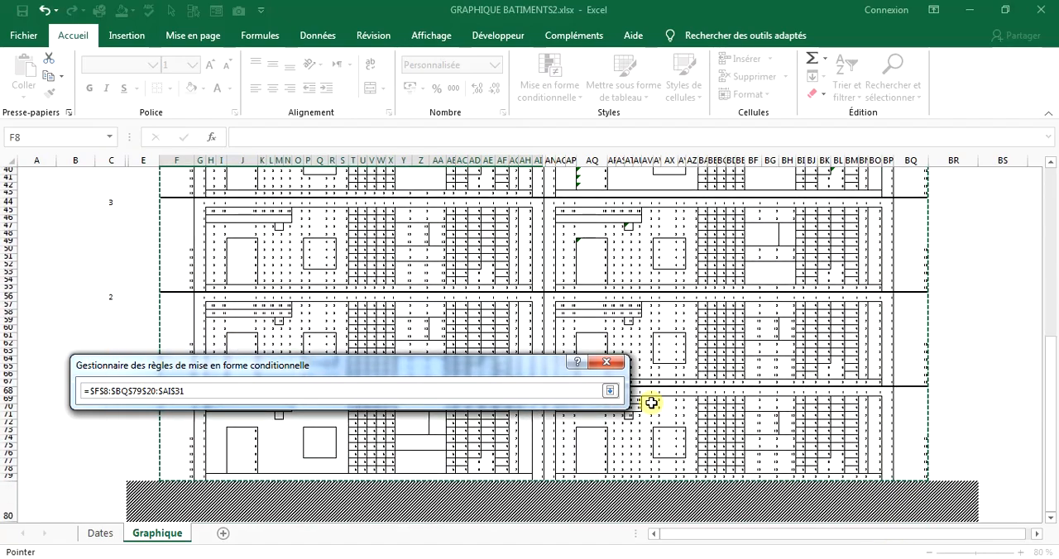
left_click(210, 387)
left_click_drag(189, 387, 52, 374)
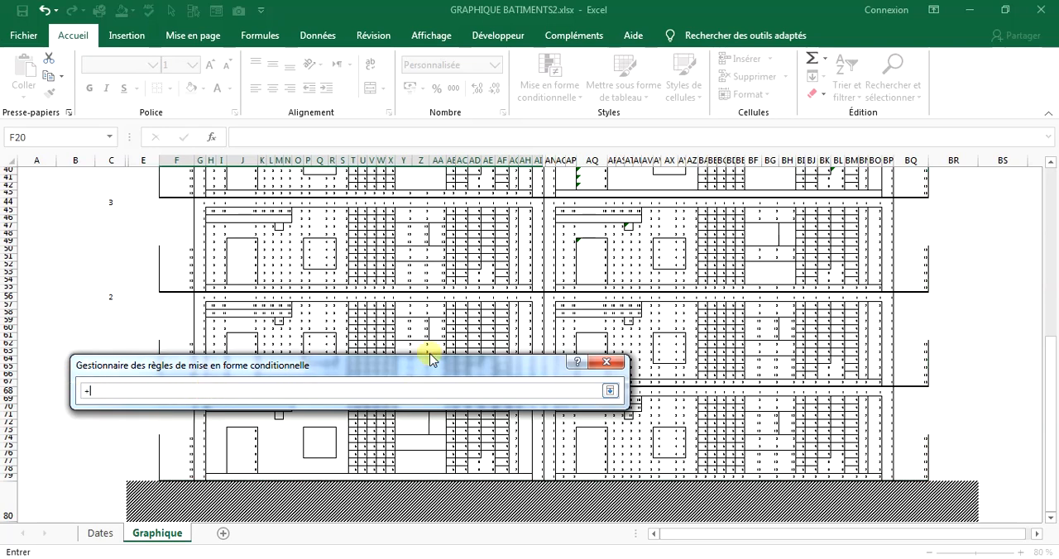
scroll(447, 339, "up", 6)
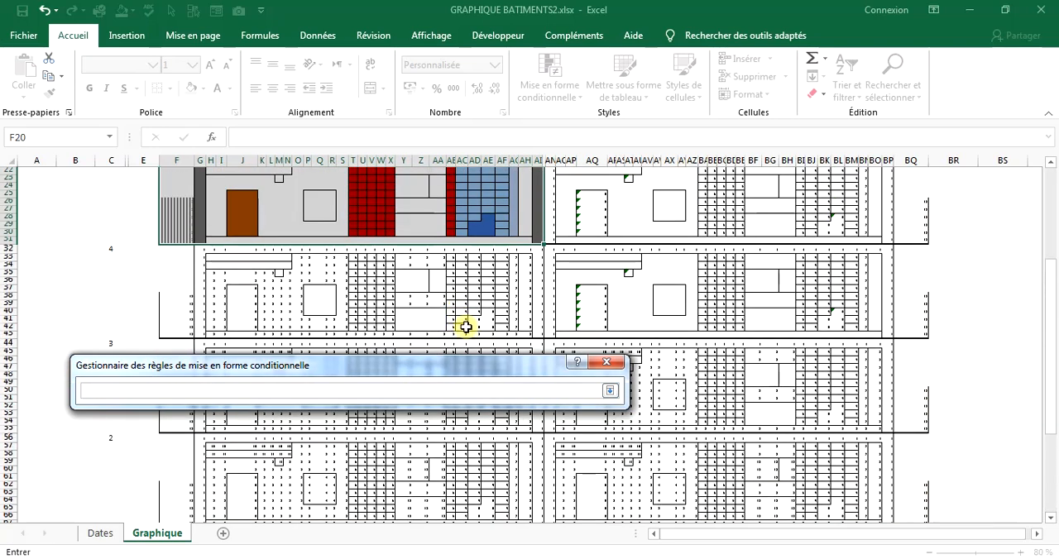
scroll(460, 309, "up", 7)
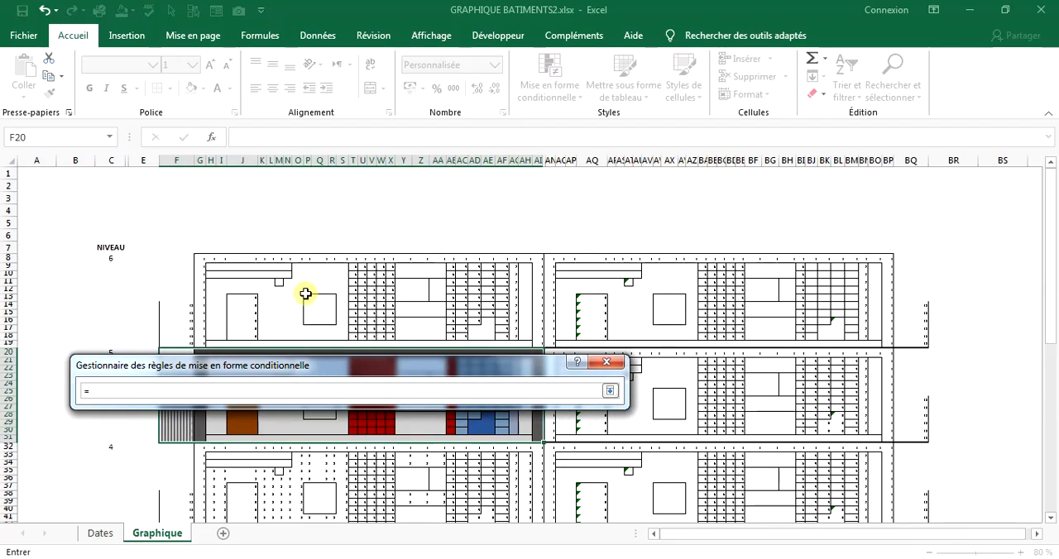
left_click_drag(189, 260, 923, 462)
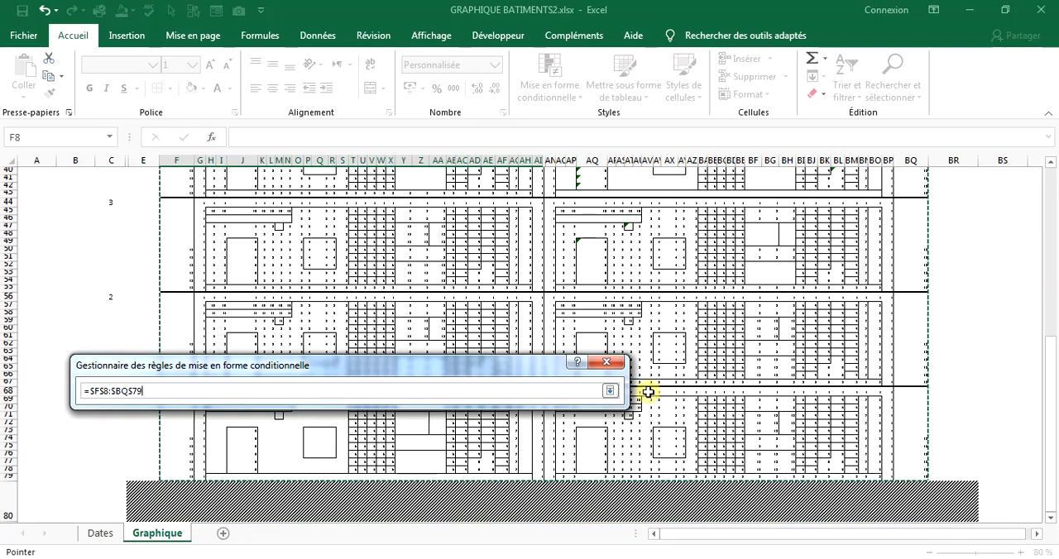
left_click_drag(648, 394, 629, 405)
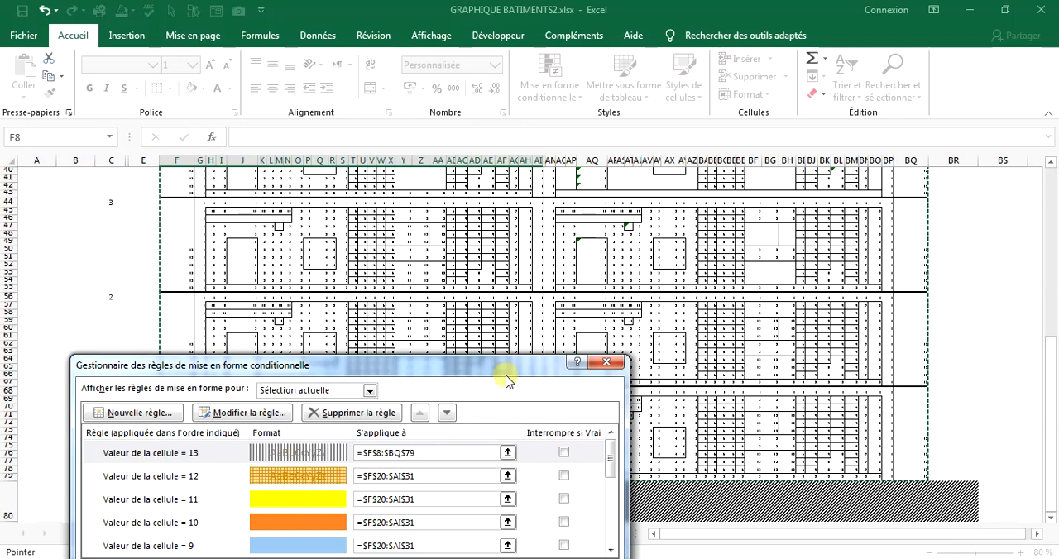
Copy the range =$F$8:$BQ$79 from the rule for value 13 and apply it to the rules for values 12, 11, 10 and 9.
left_click_drag(501, 365, 496, 240)
left_click_drag(419, 327, 348, 327)
key("ctrl+c")
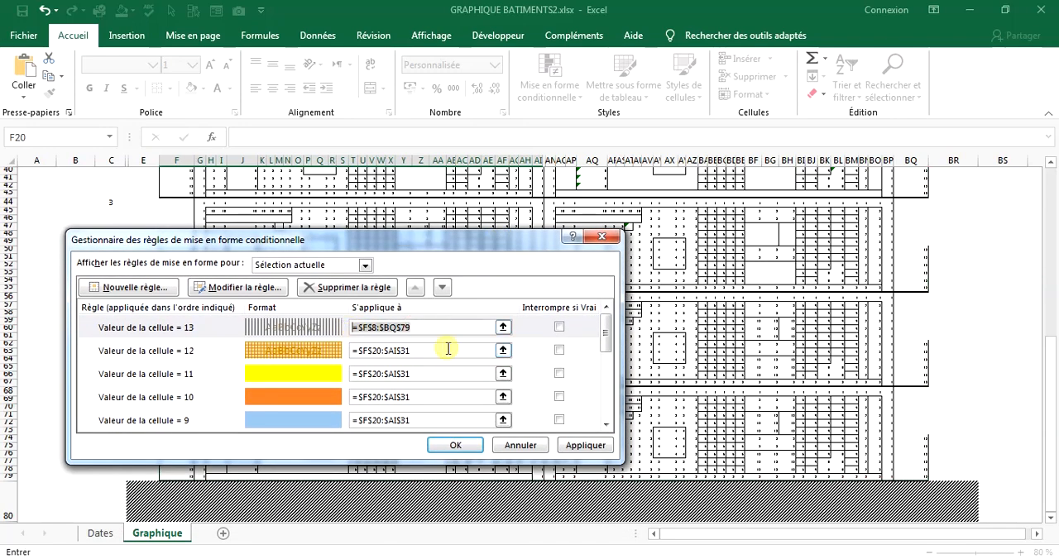
left_click(439, 349)
key("ctrl+v")
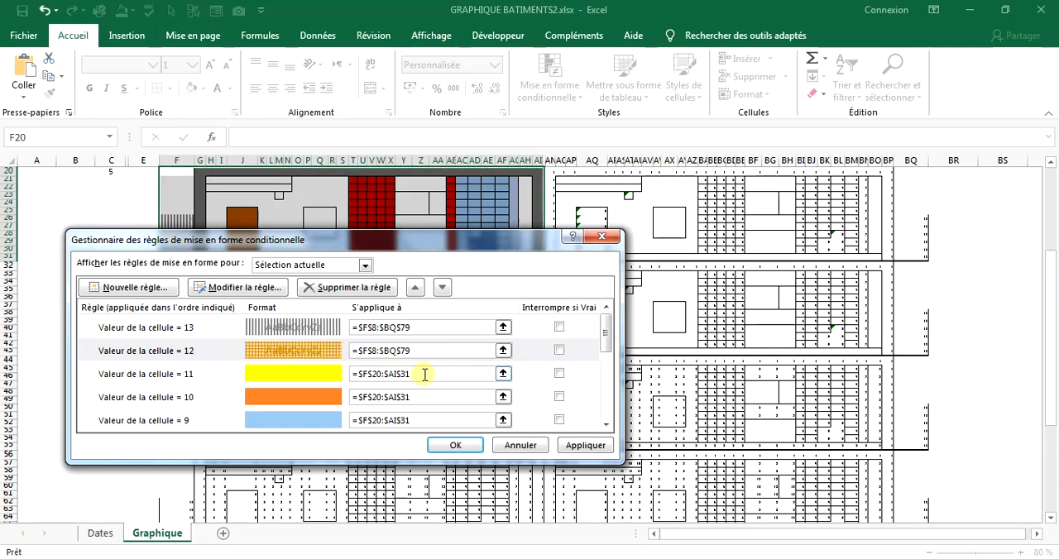
left_click(421, 372)
key("ctrl+v")
left_click(413, 399)
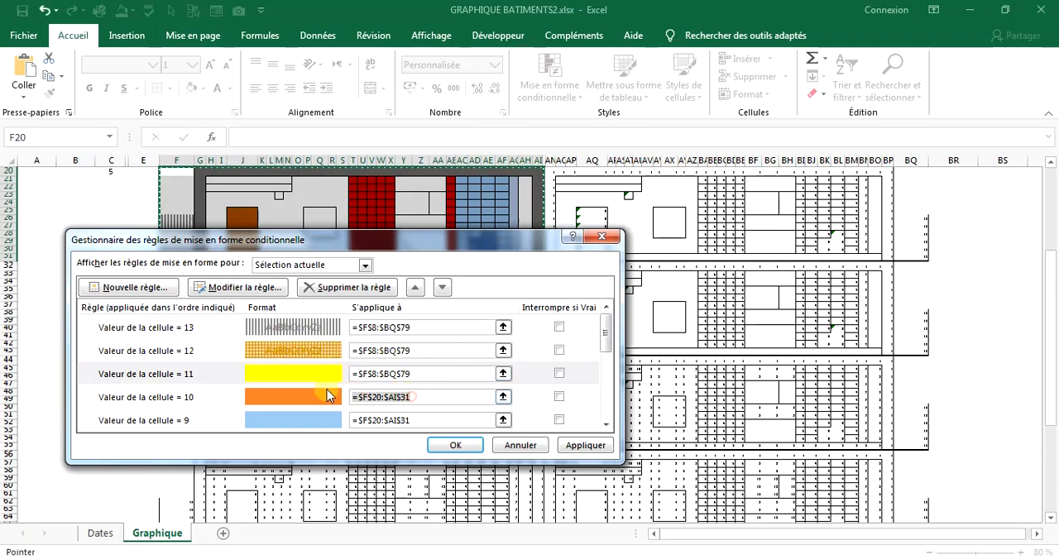
key("ctrl+v")
left_click(415, 420)
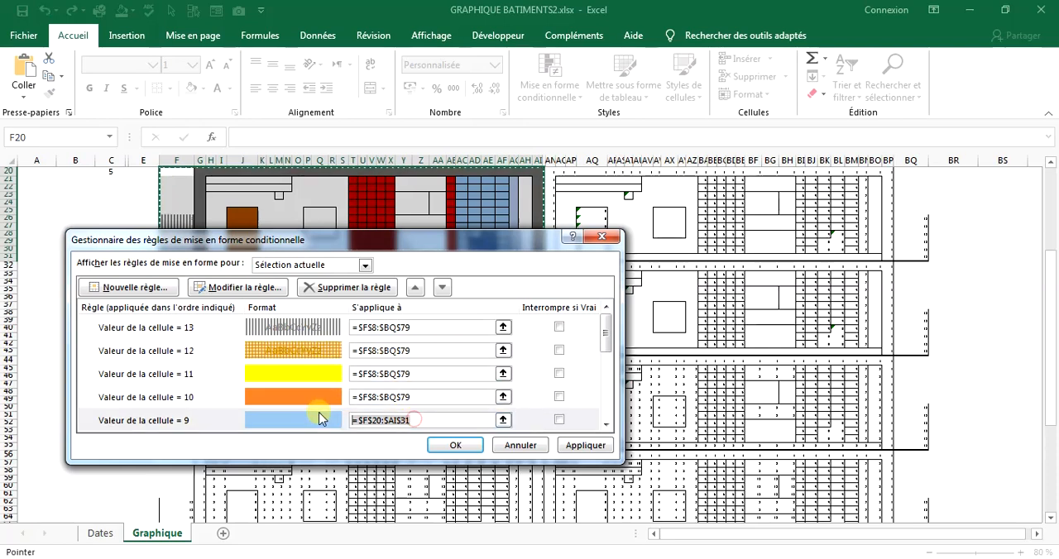
key("ctrl+v")
Replace the ranges of the rules for cell values 8, 7 and 6 with =$F$8:$BQ$79.
left_click_drag(603, 335, 609, 356)
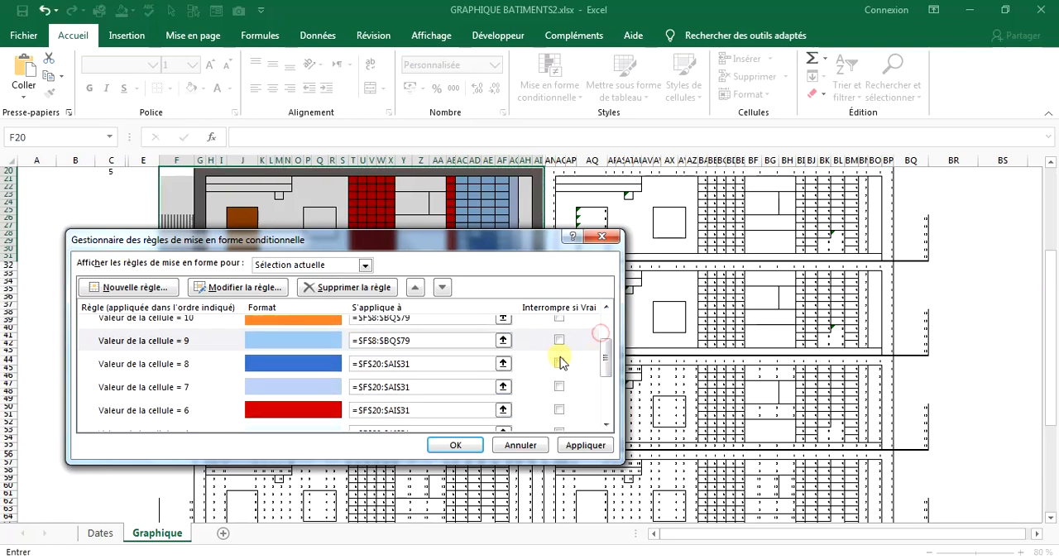
left_click(425, 364)
key("ctrl+v")
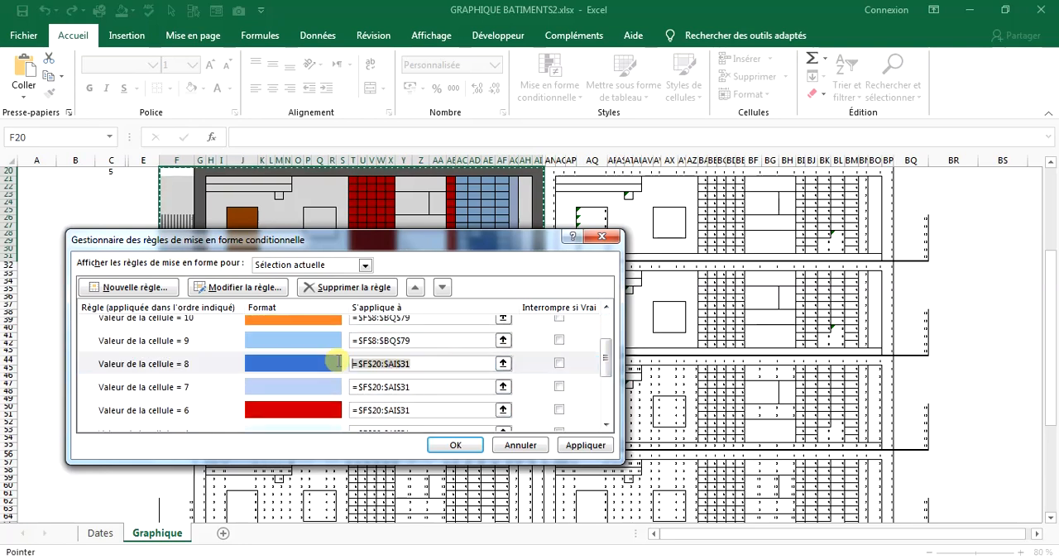
left_click(424, 386)
key("ctrl+v")
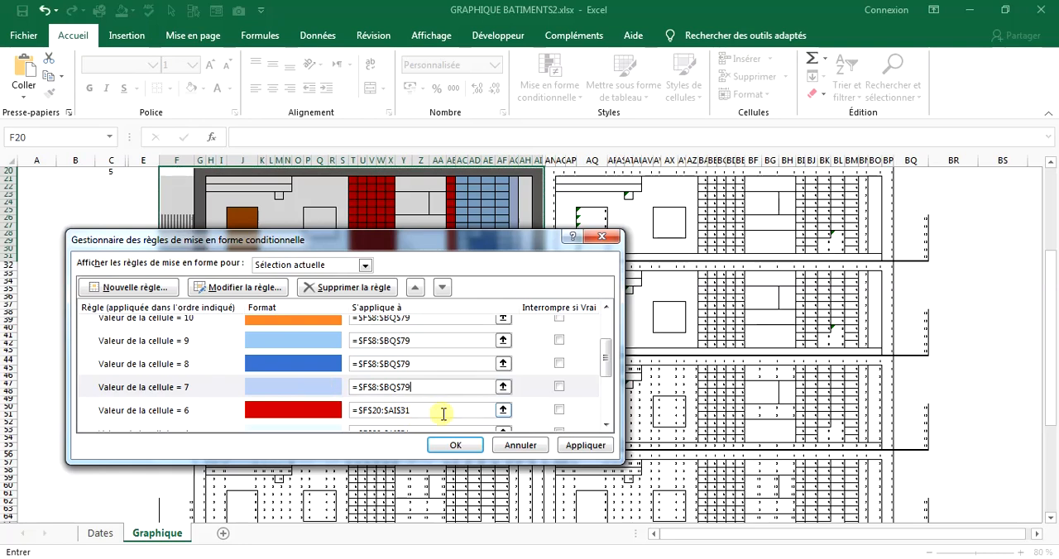
left_click(357, 410)
key("ctrl+v")
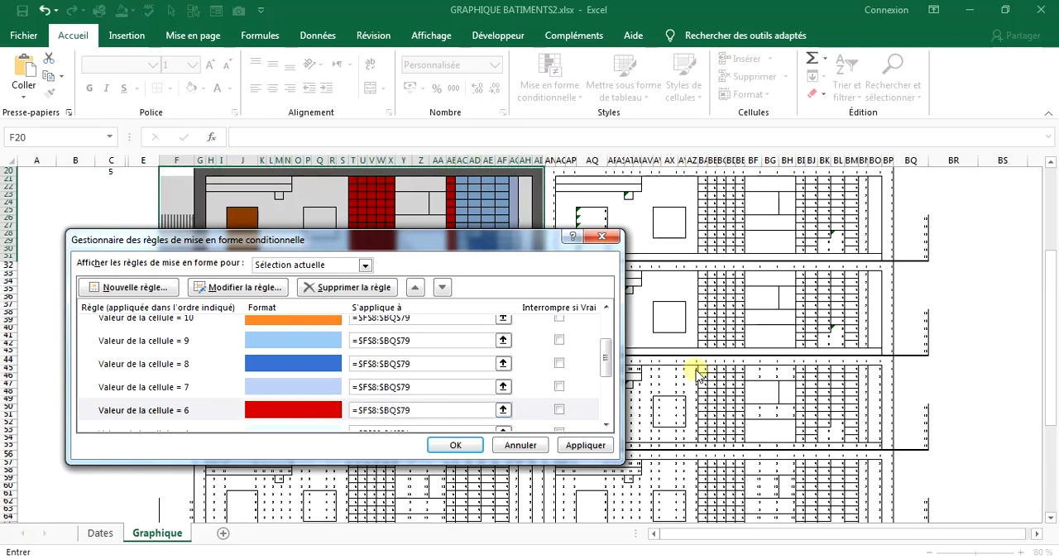
Replace the ranges of the rules for cell values 4, 3, 2 and 5 with =$F$8:$BQ$79.
left_click_drag(608, 364, 610, 386)
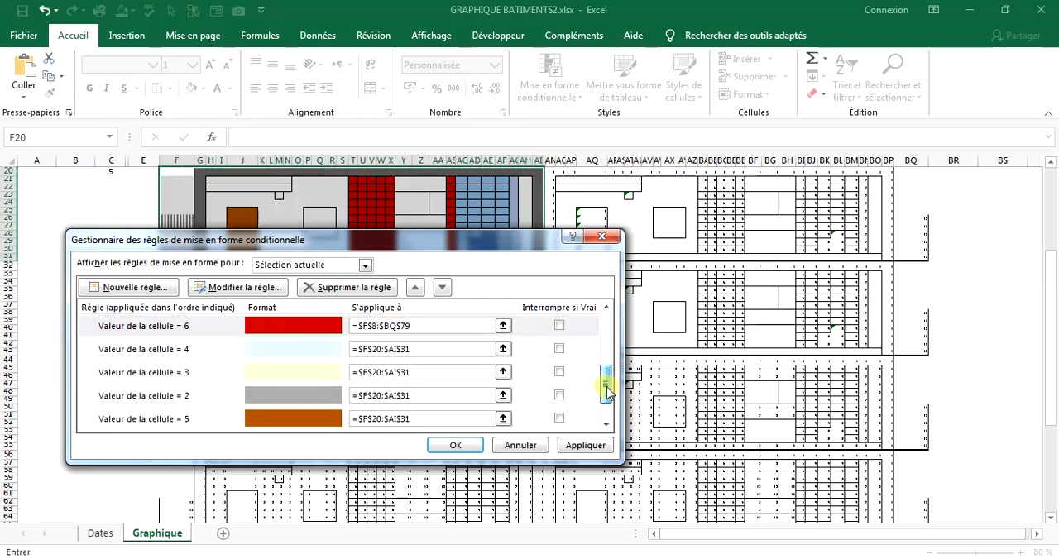
left_click(422, 351)
key("ctrl+v")
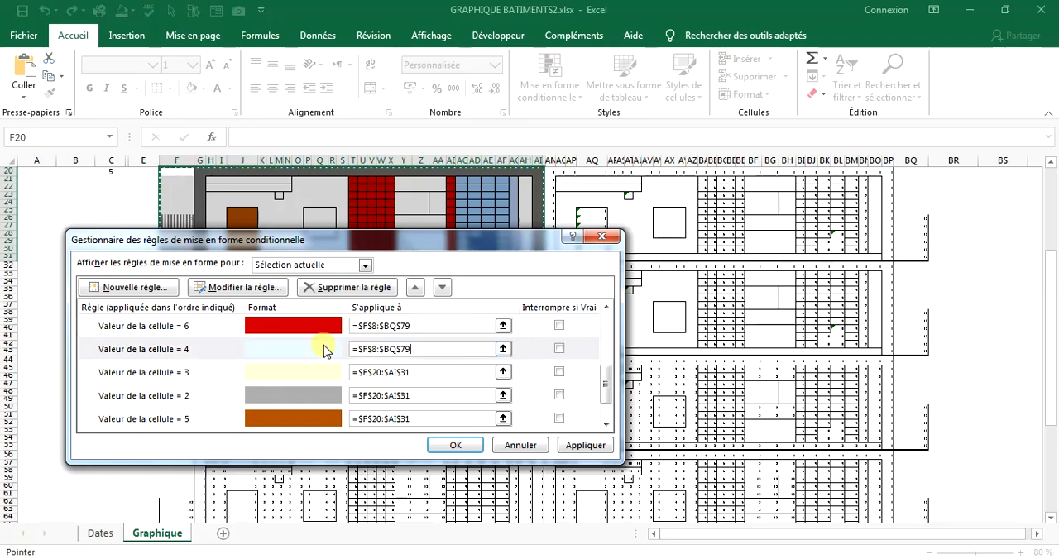
left_click(436, 374)
key("ctrl+v")
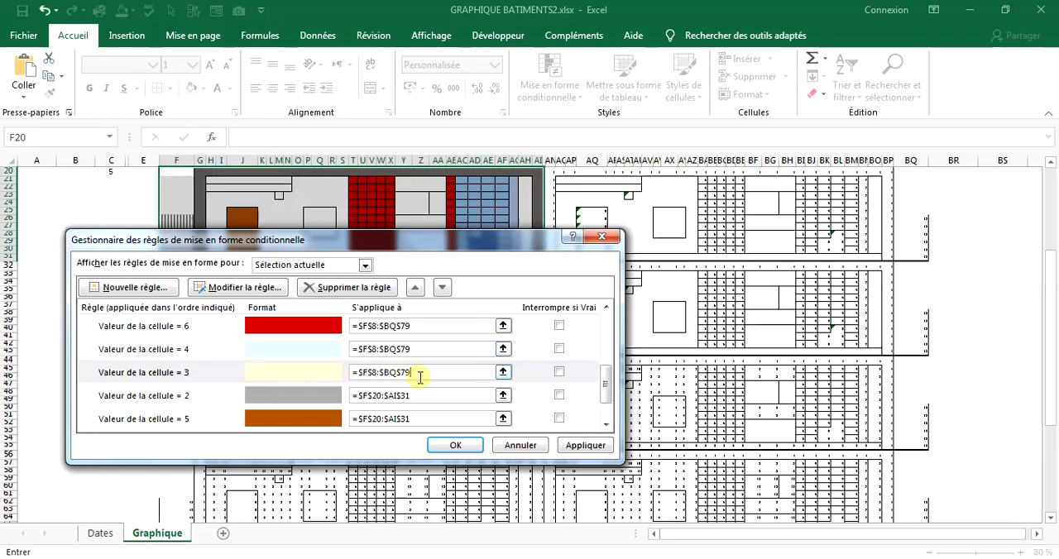
left_click(423, 393)
key("ctrl+v")
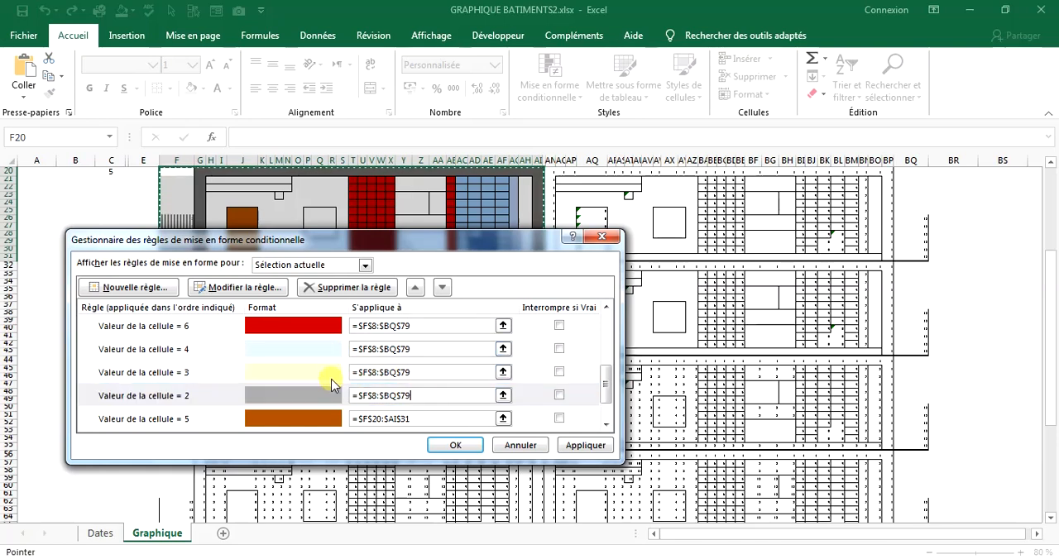
left_click(404, 419)
key("ctrl+v")
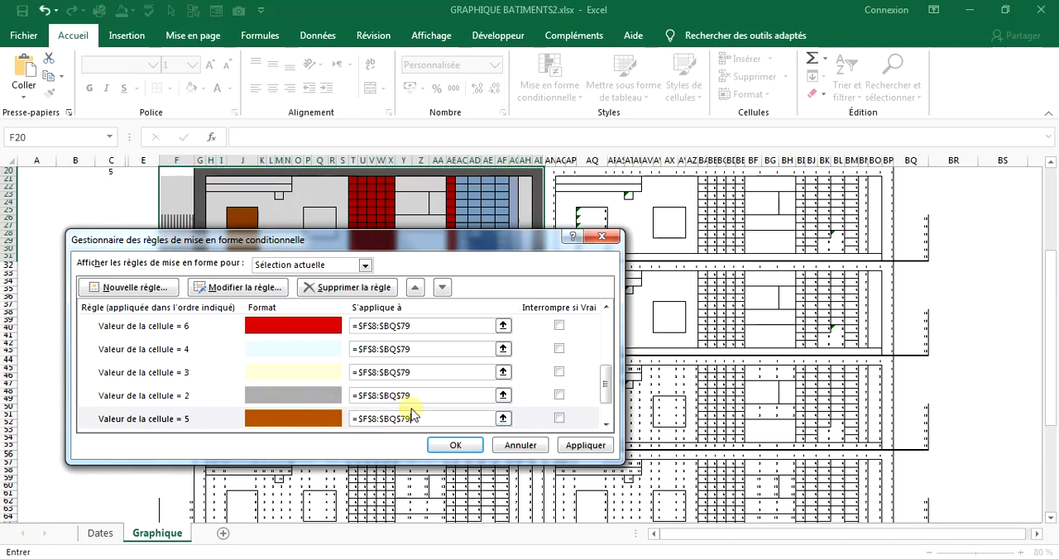
Replace the range of the rule for cell value 1 with =$F$8:$BQ$79 and apply all the rule changes to the sheet.
left_click_drag(604, 382, 601, 404)
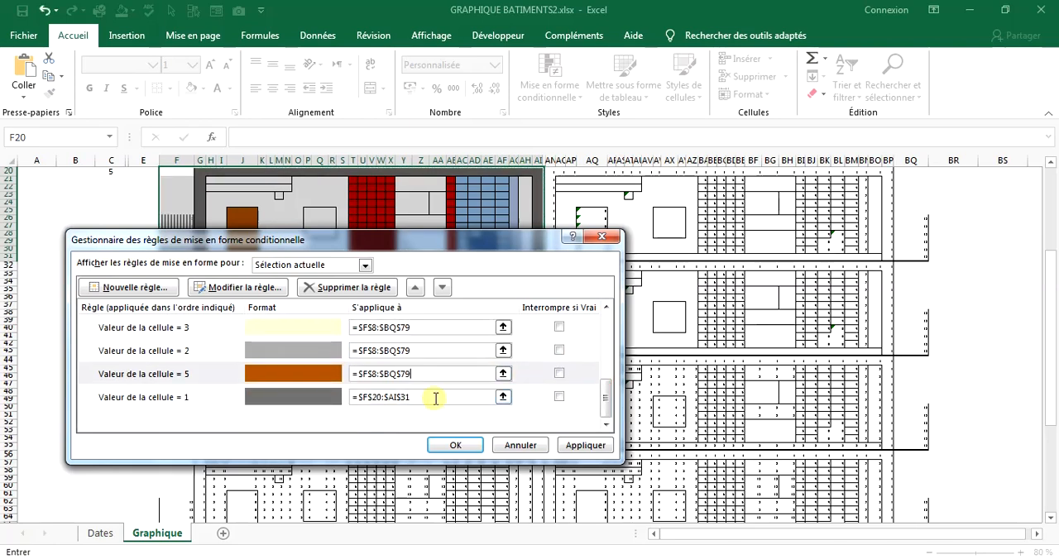
left_click(331, 397)
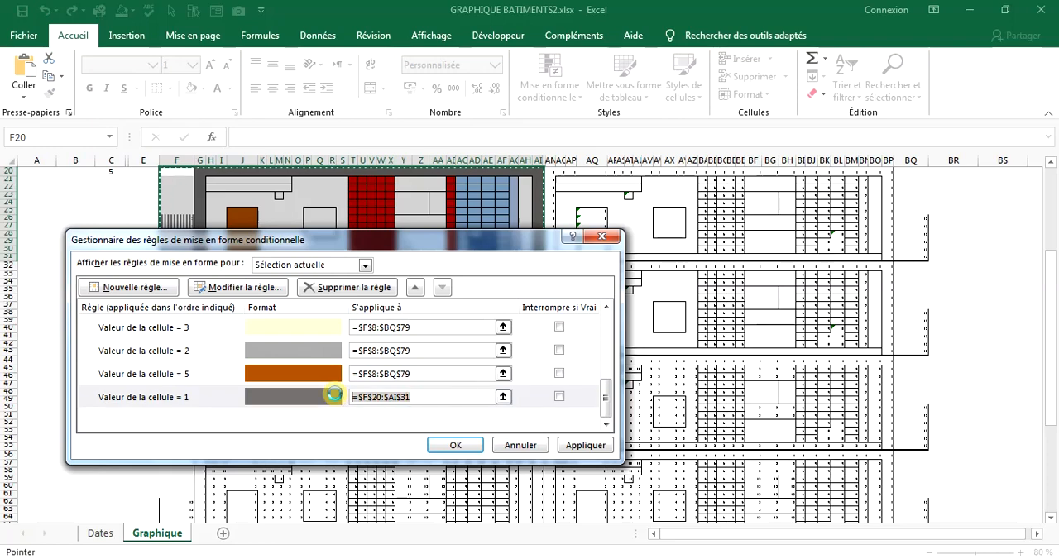
key("ctrl+v")
left_click(585, 446)
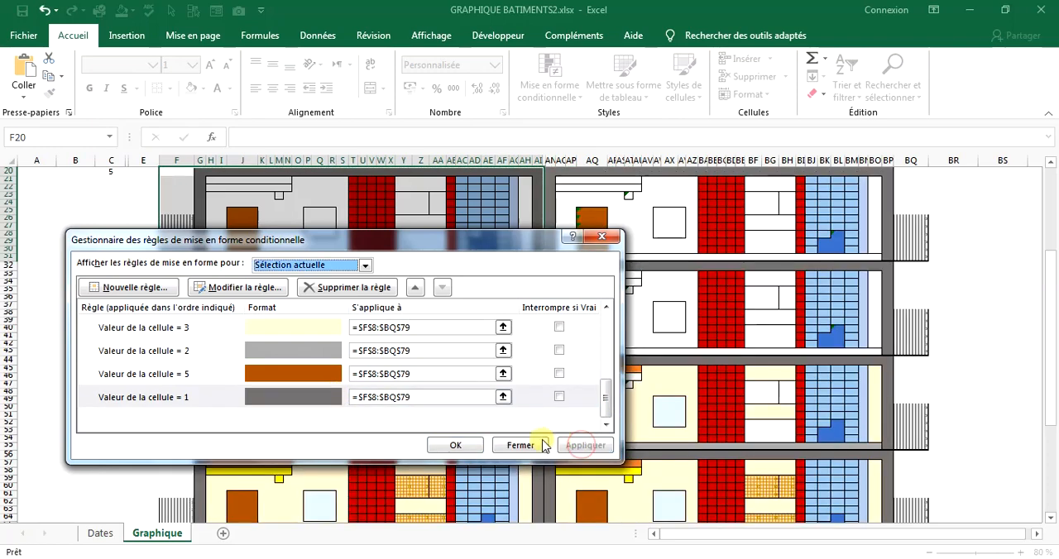
left_click(458, 444)
Check the recoloured levels of both blocks and correct the lowest level's number in cell C68 to 1.
left_click(723, 394)
scroll(763, 324, "up", 5)
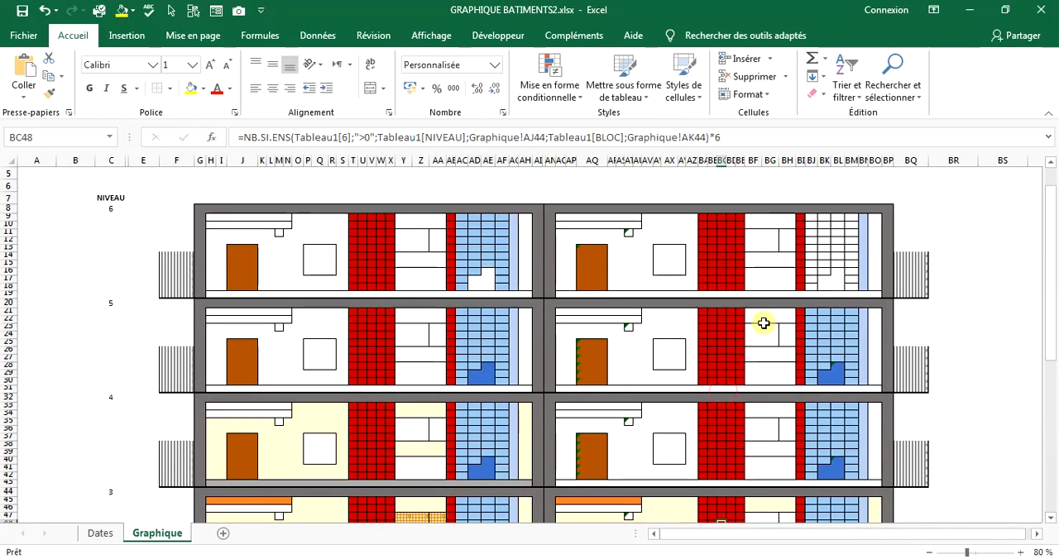
scroll(763, 325, "down", 5)
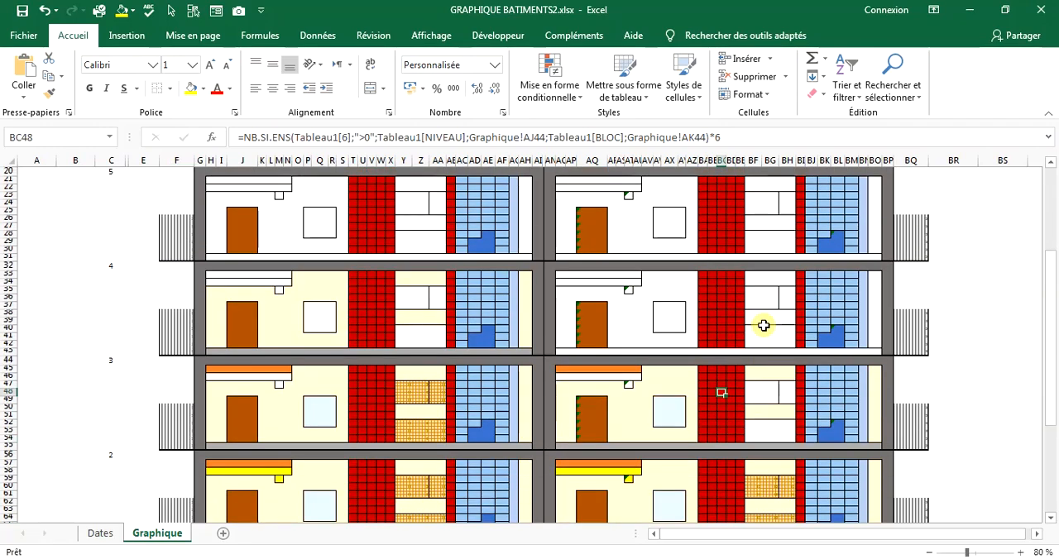
scroll(763, 325, "down", 10)
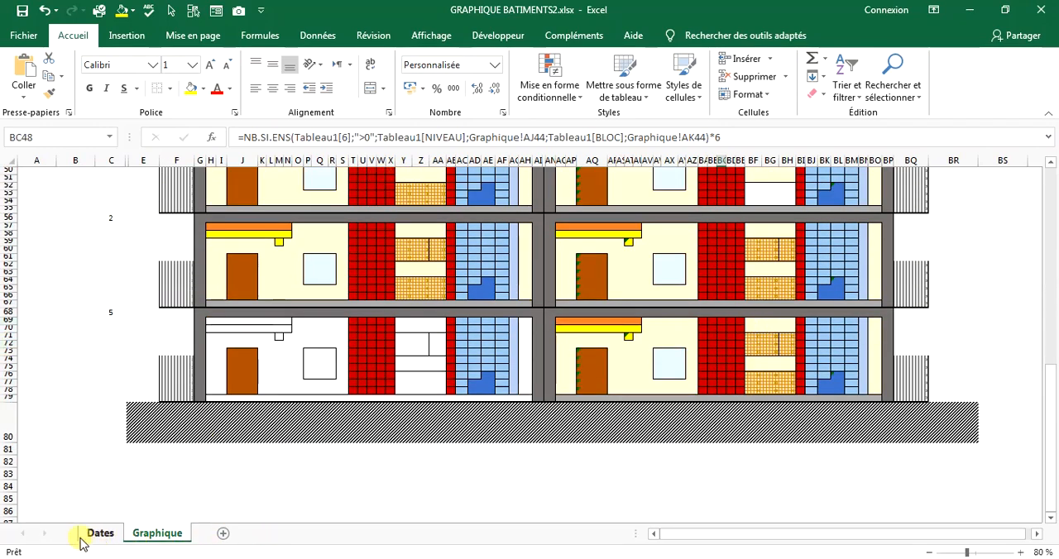
left_click(106, 315)
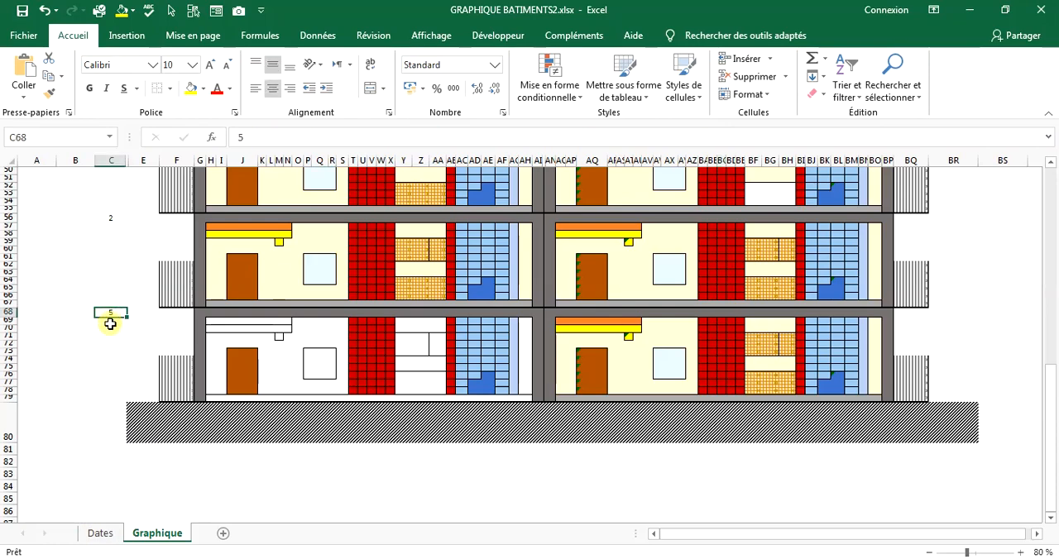
type("1")
key("Return")
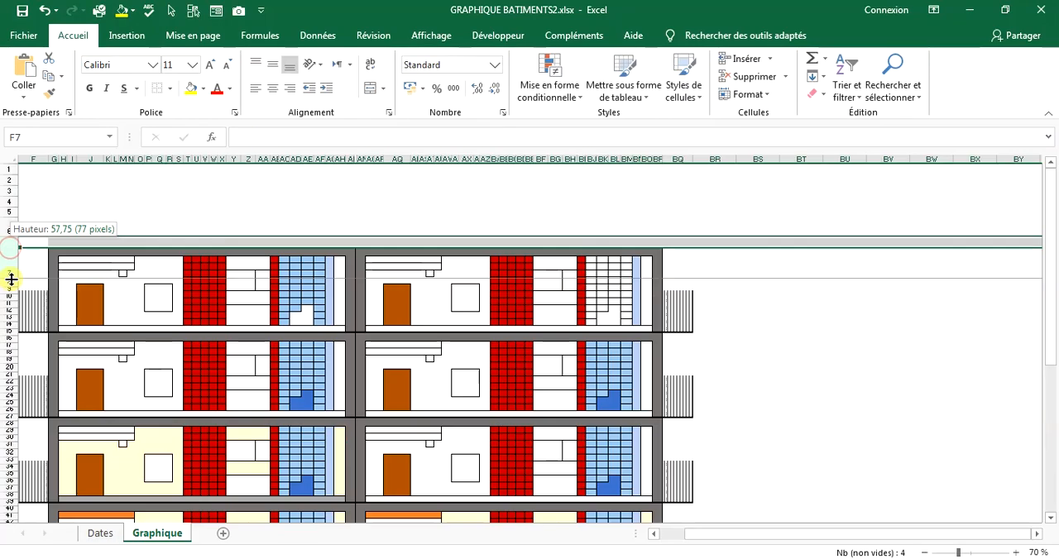
Adjust the height of row 7 and merge and centre cells BT7:BW7 beside the building chart.
left_click_drag(9, 279, 11, 266)
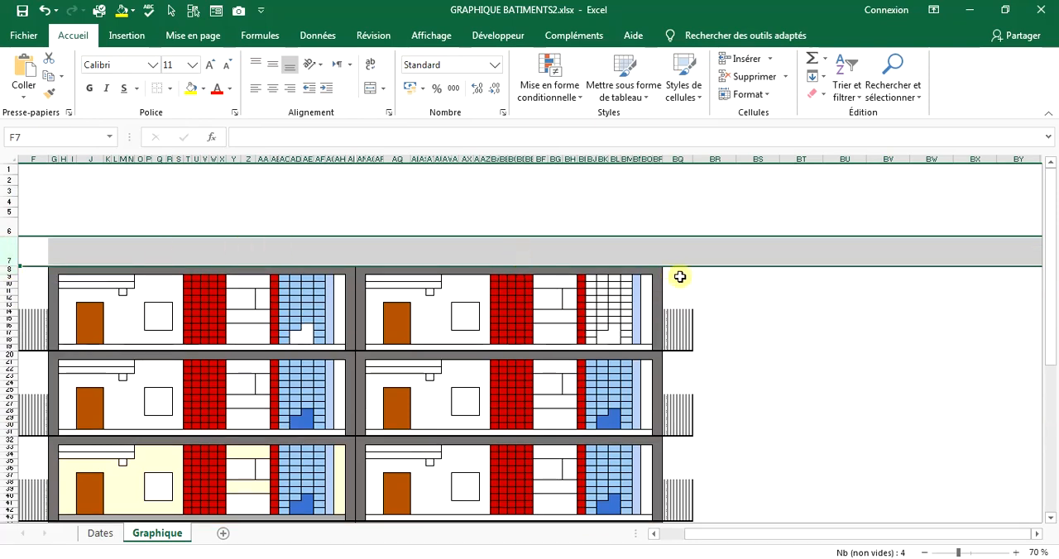
left_click(757, 251)
left_click_drag(756, 248, 805, 251)
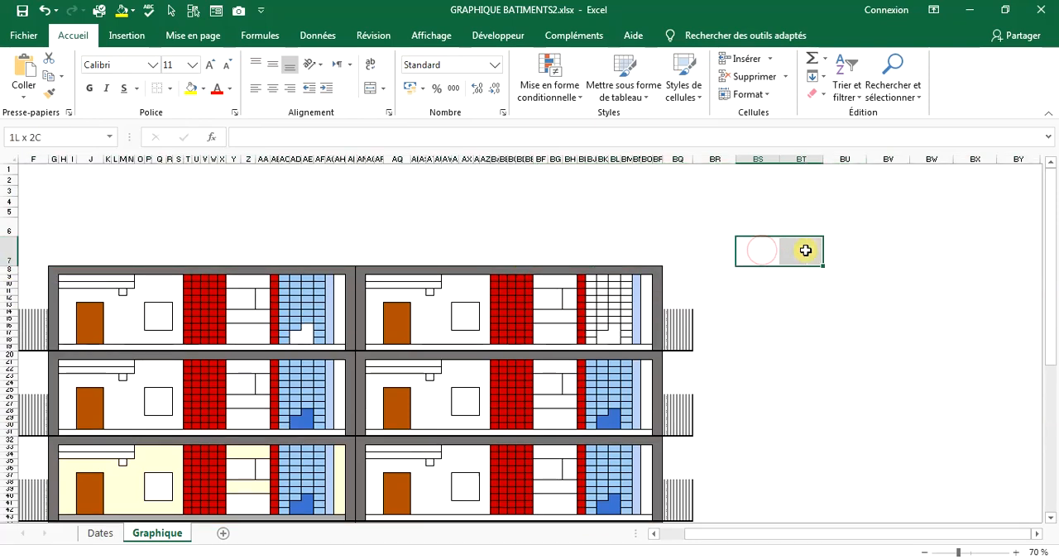
left_click(966, 238)
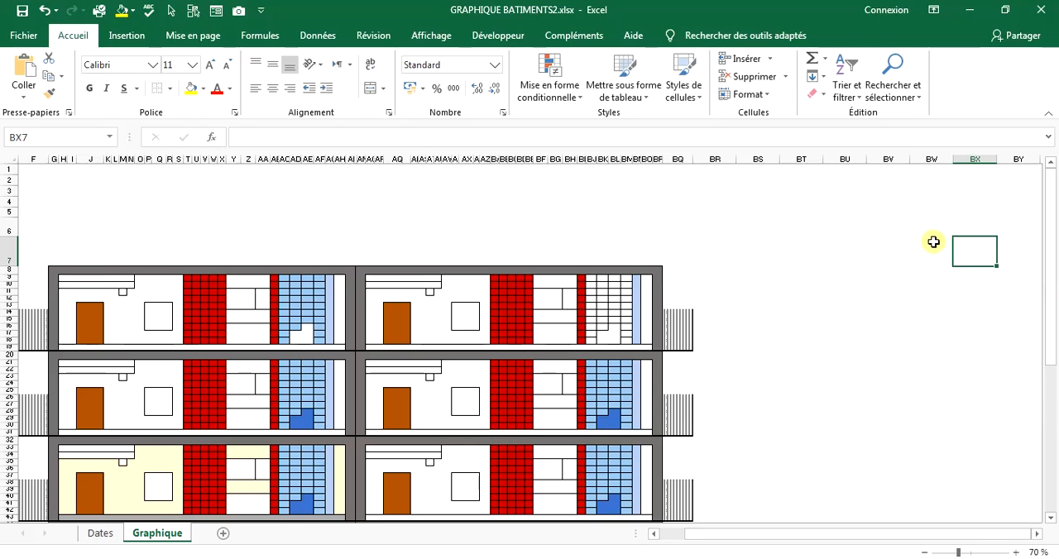
left_click_drag(933, 241, 790, 251)
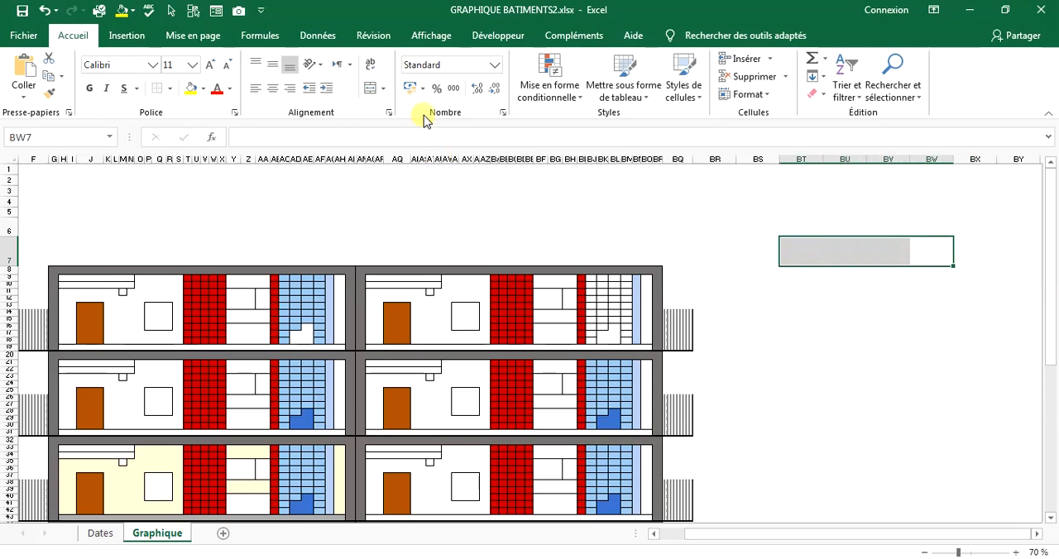
left_click(370, 86)
Enter the label "Avancement jusqu'au:" in the merged cell BT7 and enlarge its font to size 20.
double_click(816, 241)
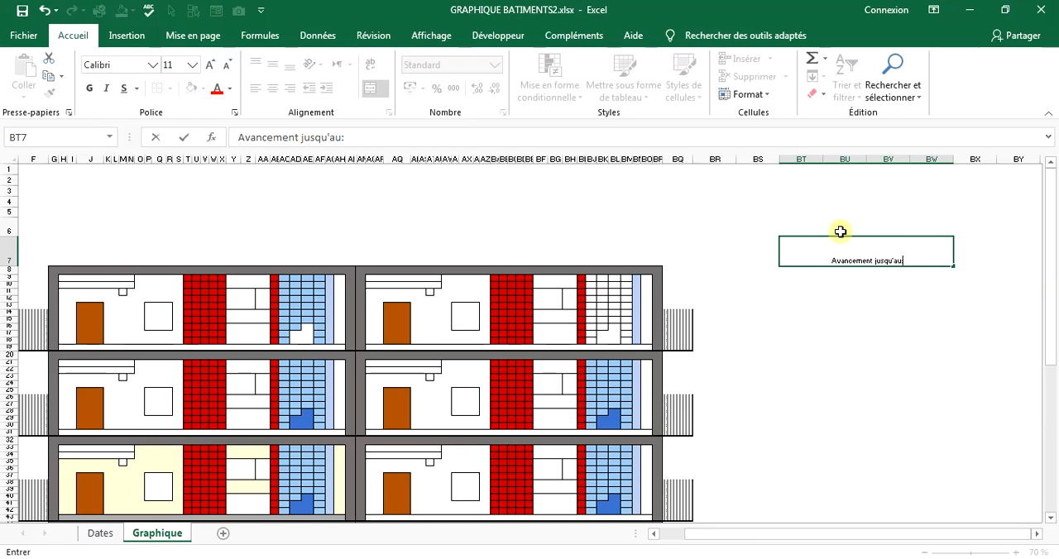
left_click(750, 326)
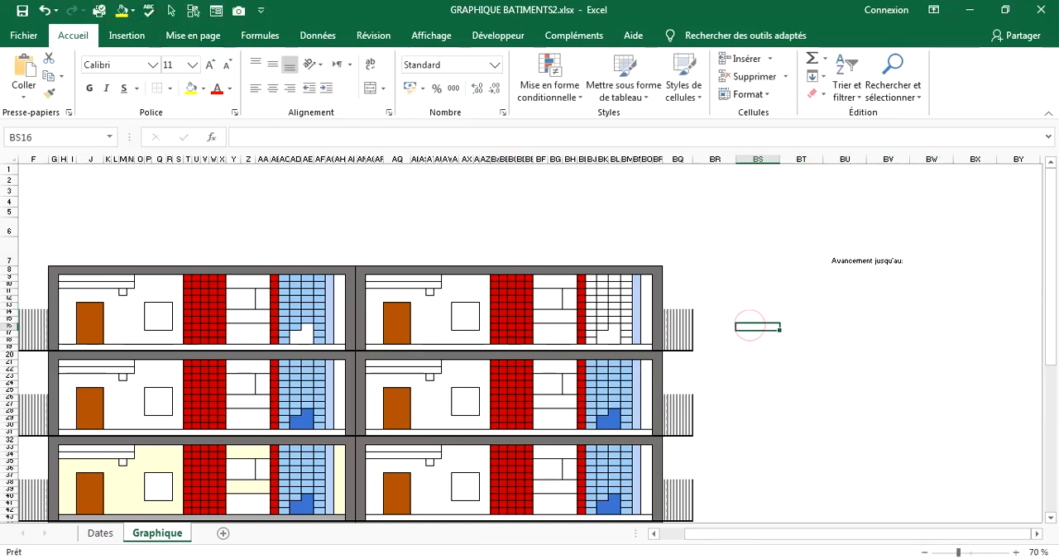
left_click(857, 255)
left_click(211, 64)
left_click(210, 65)
left_click(210, 64)
left_click(211, 64)
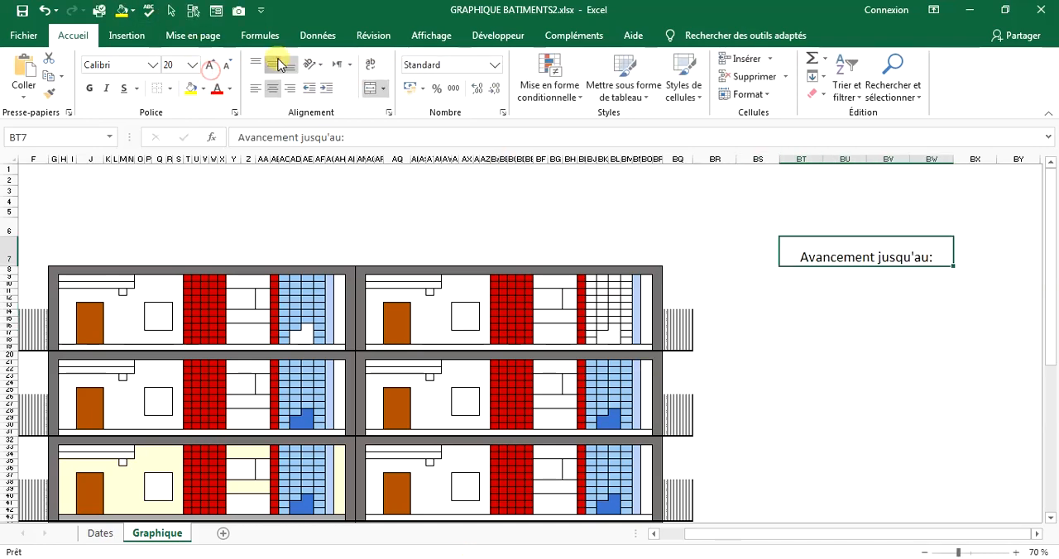
Format the "Avancement jusqu'au:" label as vertically centred, bold white text on a black fill.
left_click(272, 63)
left_click(86, 83)
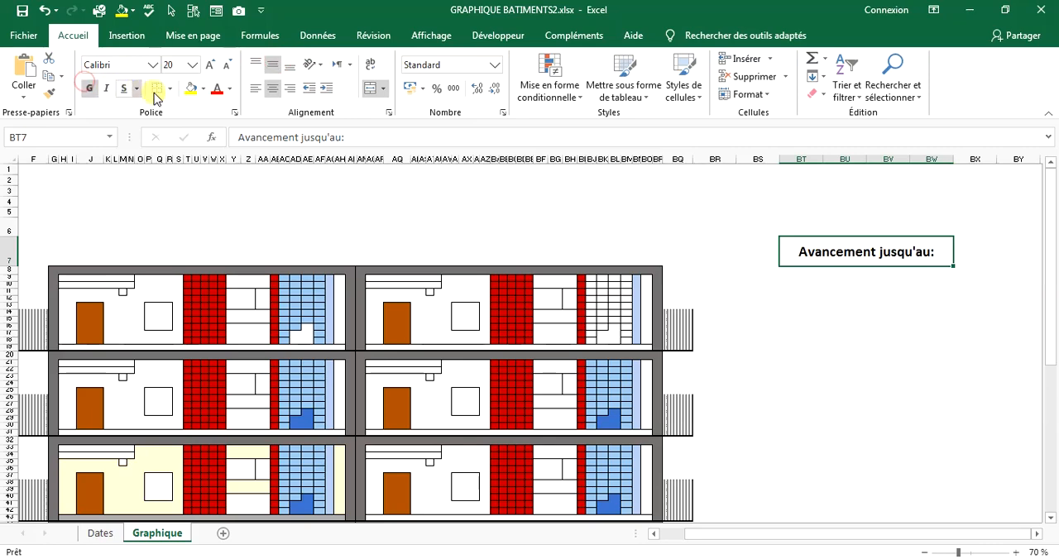
left_click(230, 88)
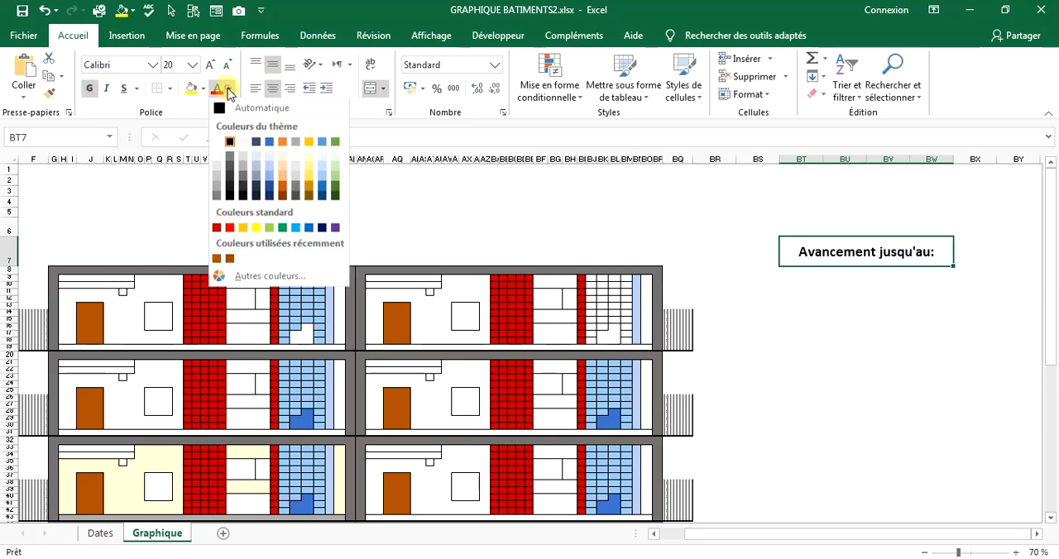
left_click(216, 142)
left_click(203, 89)
left_click(202, 124)
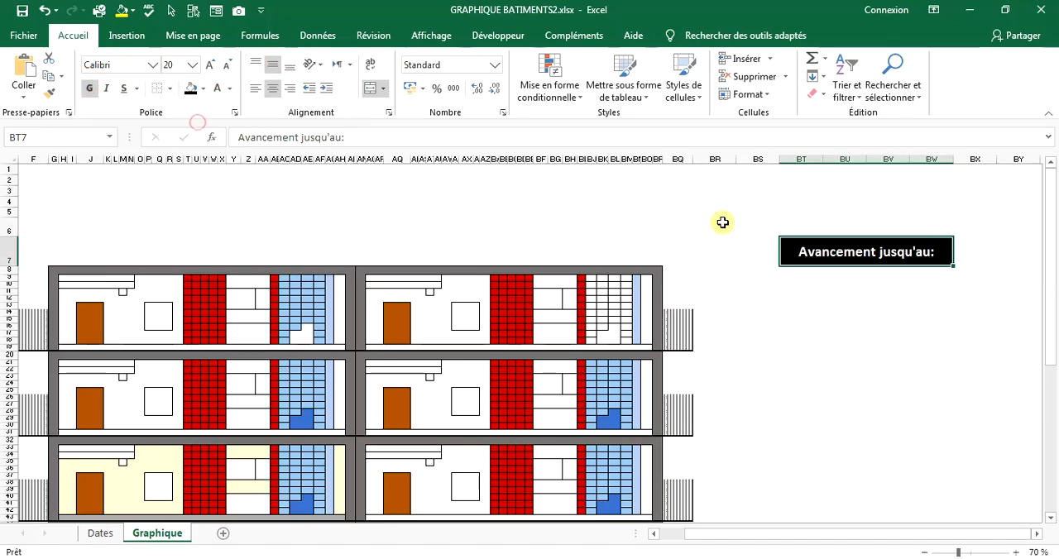
Widen column BX beside the "Avancement jusqu'au:" label to make room for its value cell.
left_click(973, 245)
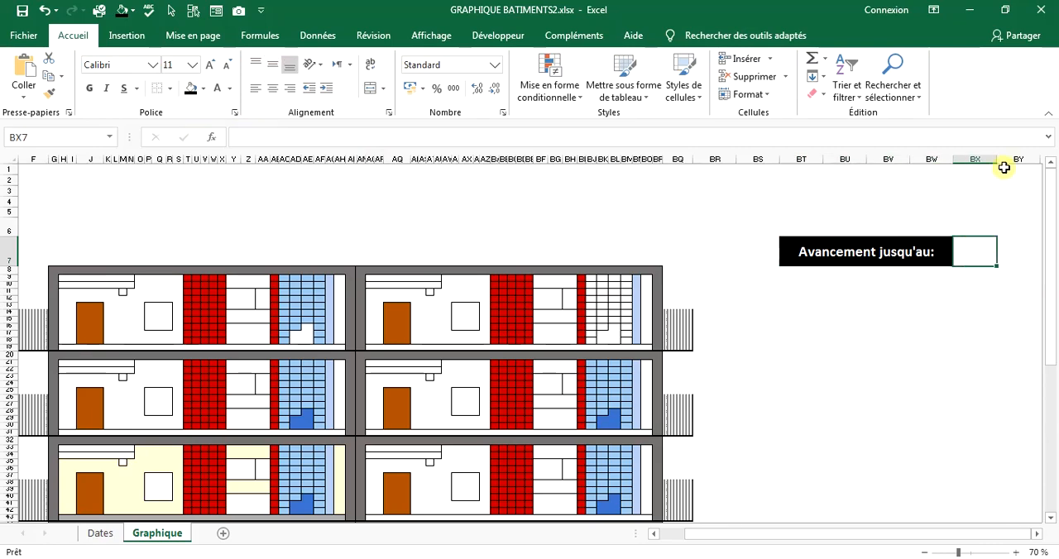
left_click_drag(997, 159, 1040, 157)
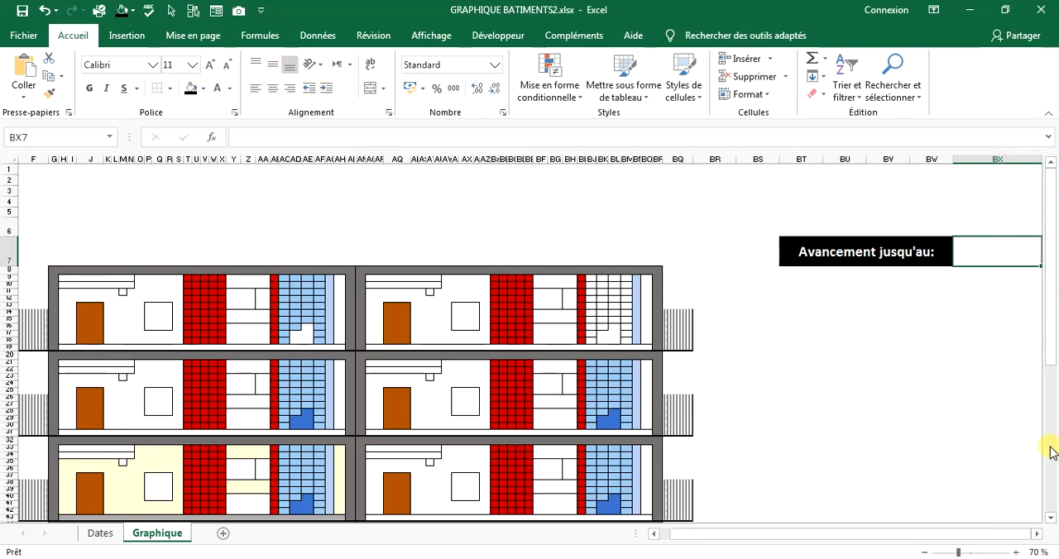
left_click(1036, 535)
left_click(1036, 535)
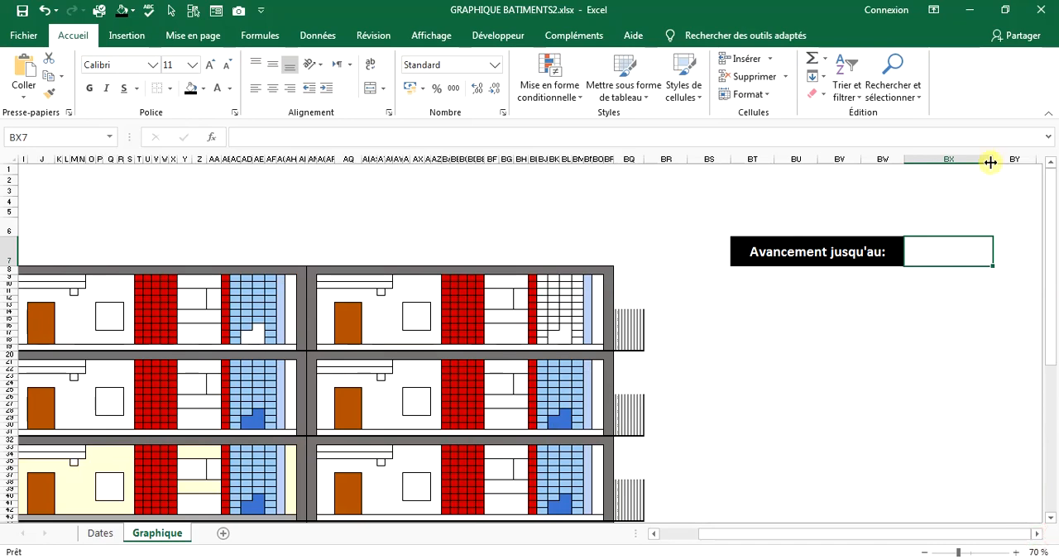
left_click_drag(993, 159, 1009, 162)
double_click(940, 250)
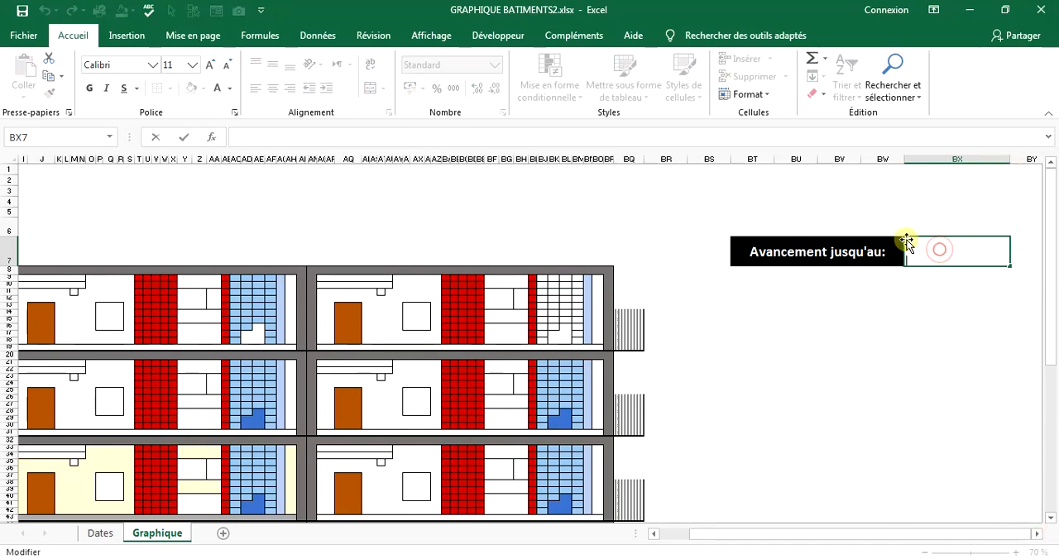
left_click(902, 307)
left_click(929, 262)
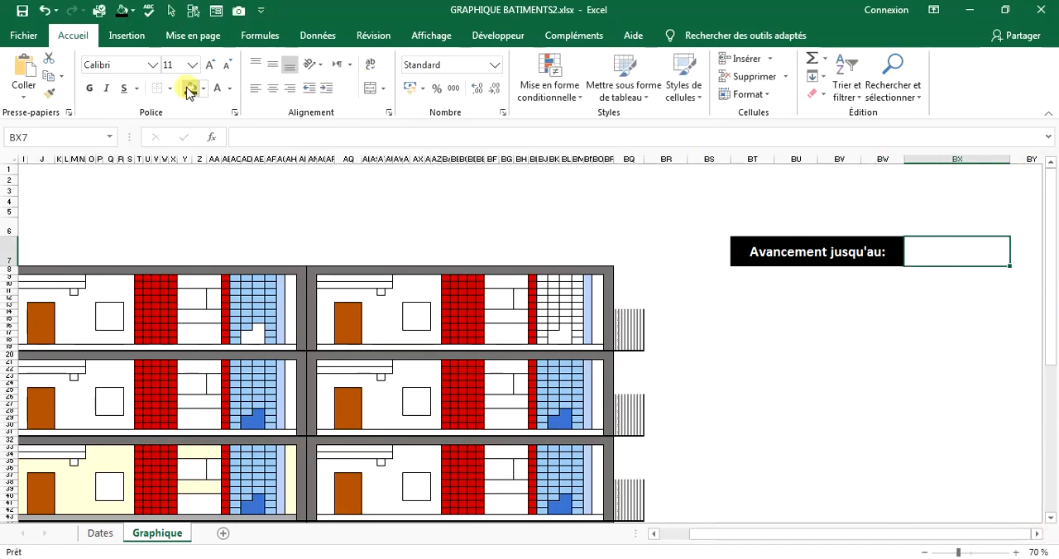
Copy the "Avancement jusqu'au:" label's formatting to cell BX7 and unmerge the resulting range BX7:CA7.
left_click(49, 94)
left_click(811, 248)
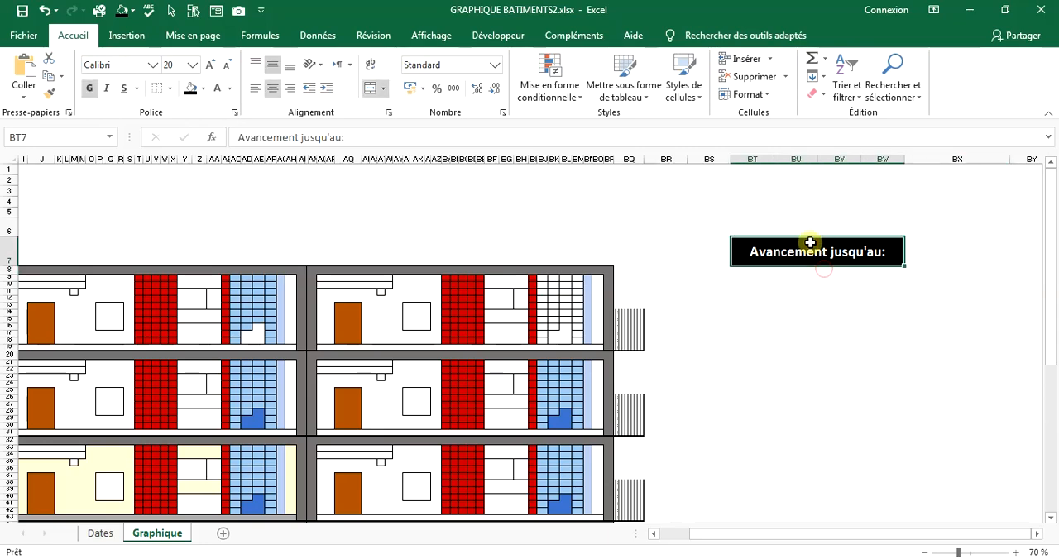
left_click(49, 93)
left_click(945, 248)
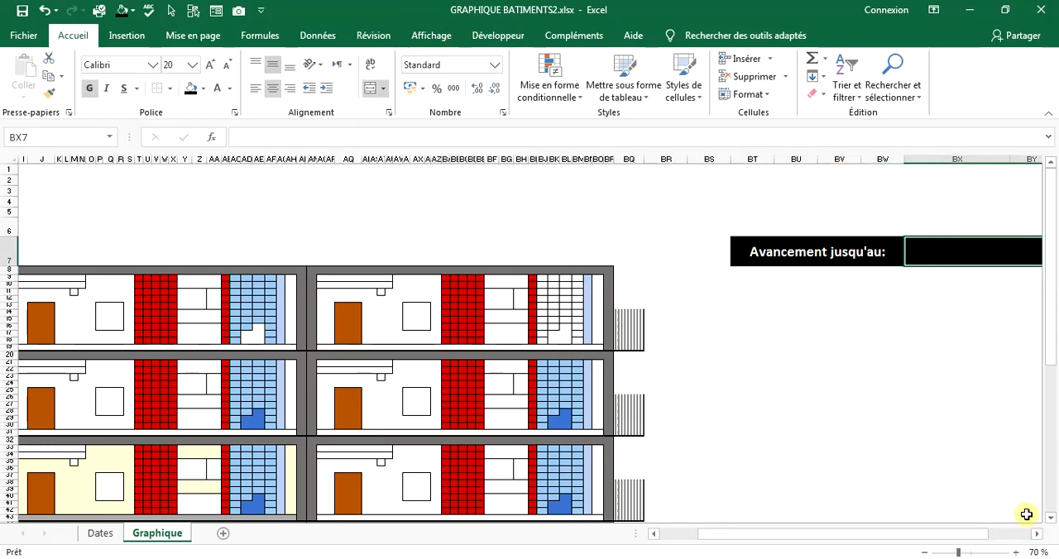
left_click_drag(984, 535, 1028, 536)
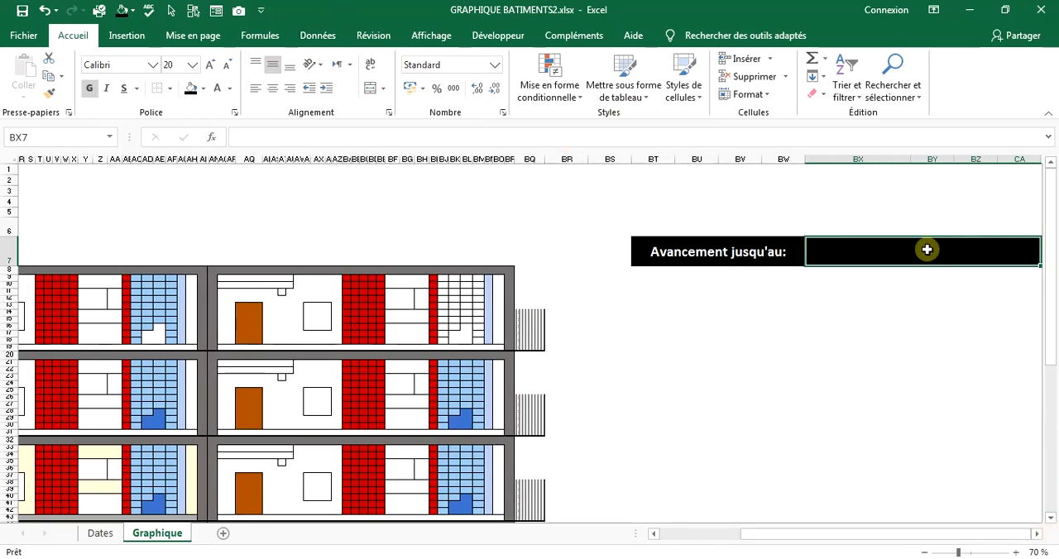
left_click(927, 250)
left_click(882, 250)
Delete columns BY to CA so the black fill ends at column BX.
left_click_drag(944, 160, 1027, 165)
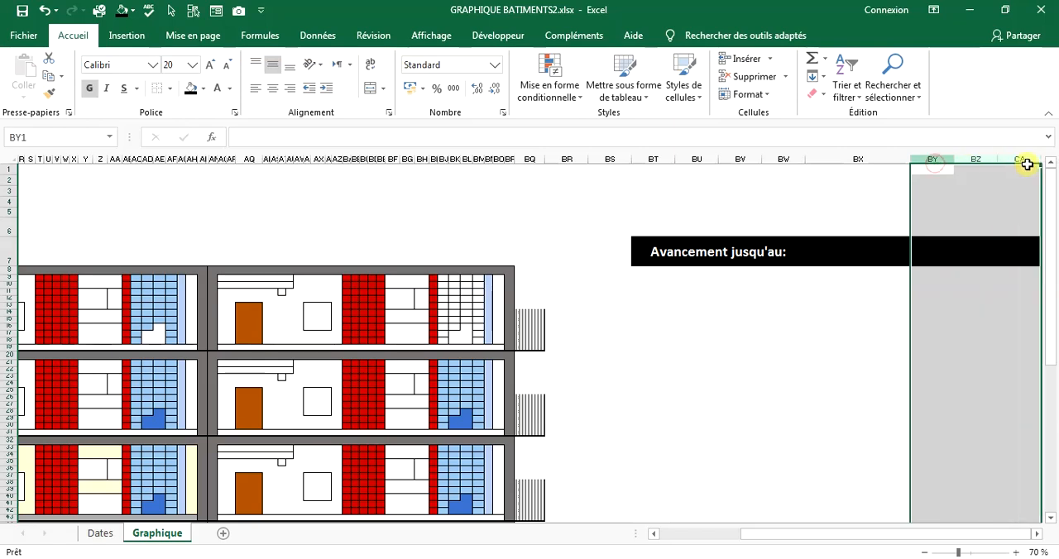
right_click(979, 159)
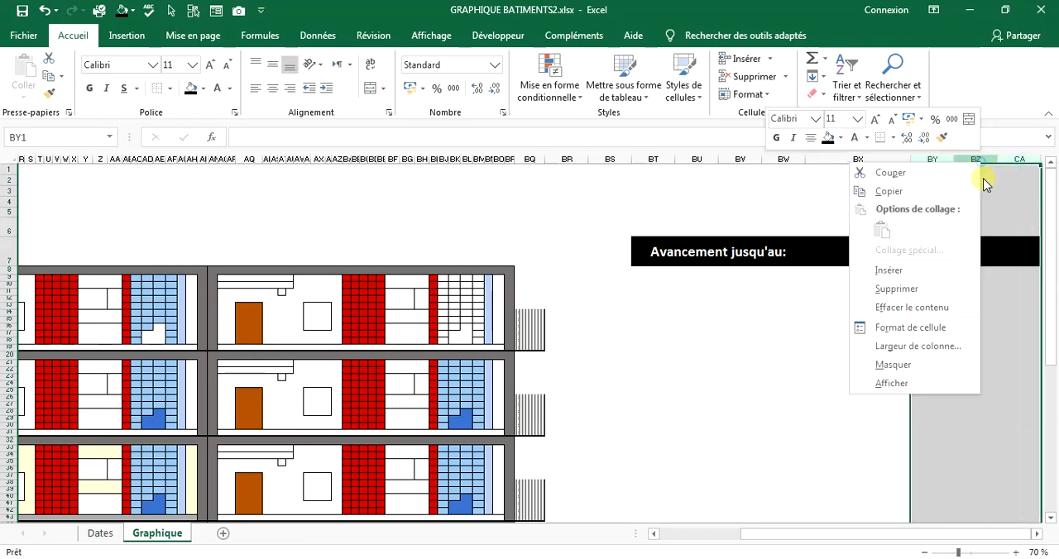
left_click(900, 290)
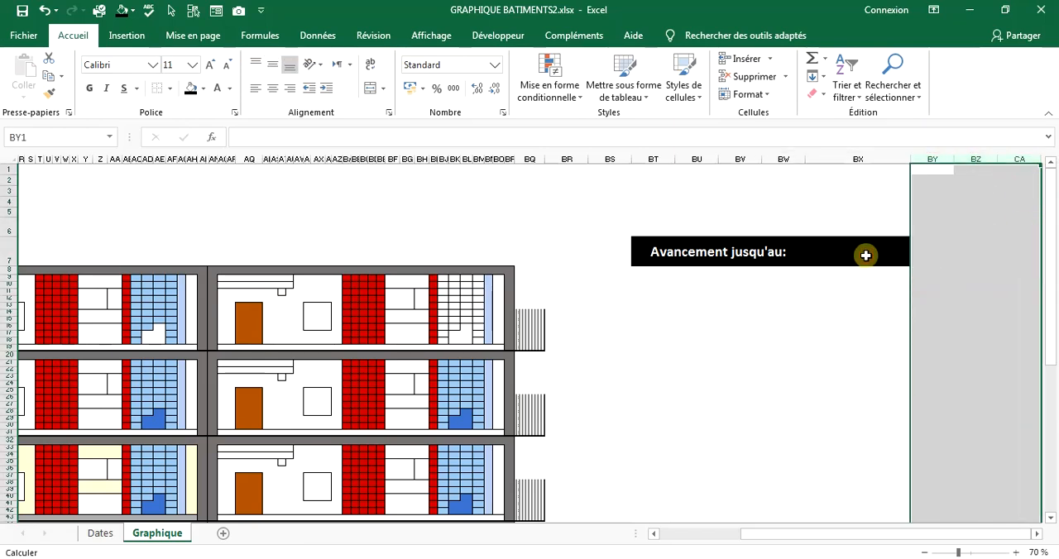
Apply a date format to cell BX7 and enter the progress date 09/11/2020.
left_click(860, 254)
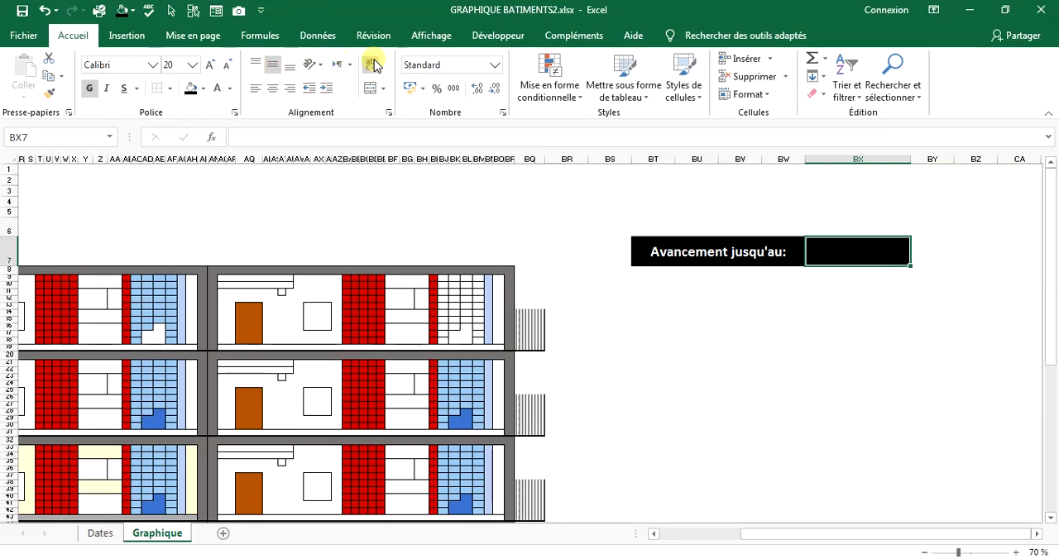
left_click(487, 65)
left_click(494, 65)
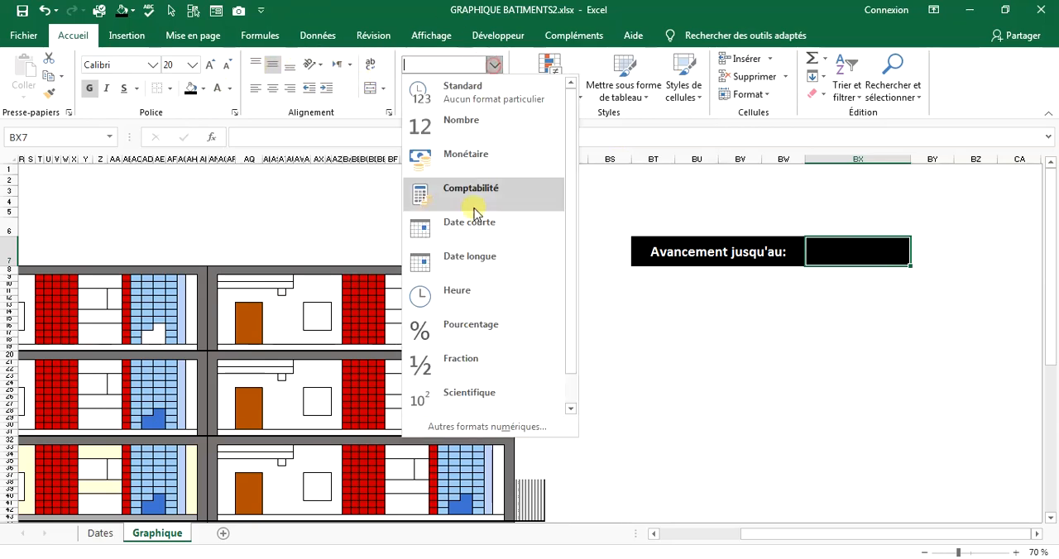
left_click(476, 257)
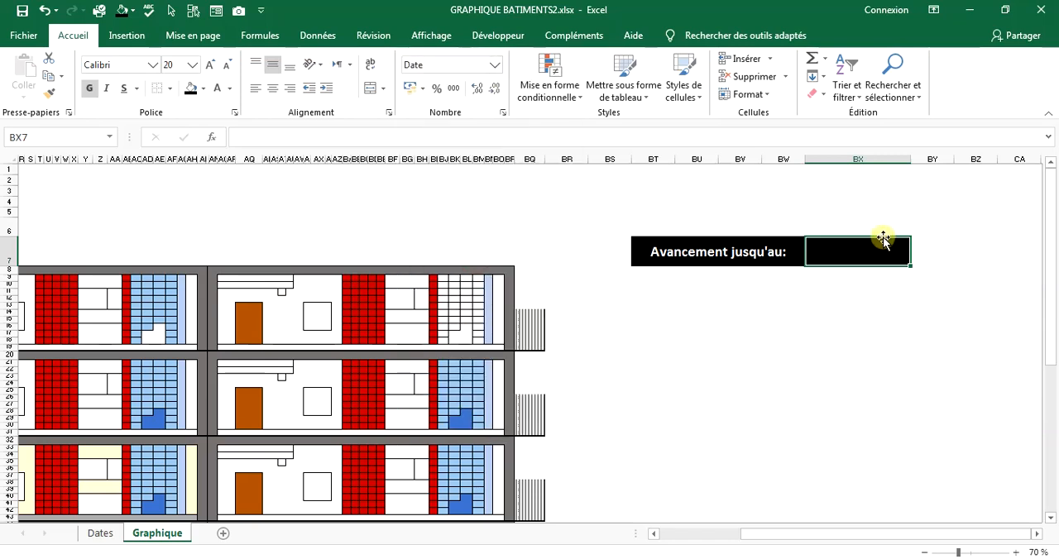
type("09/11/20")
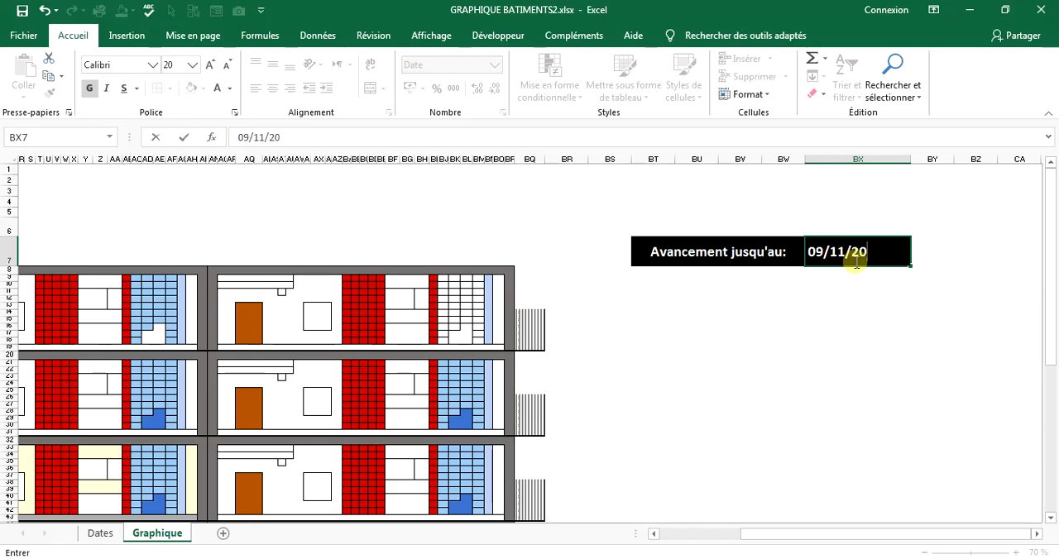
type("20")
key("Return")
Left-align the date in BX7 and right-align the "Avancement jusqu'au:" label.
left_click(844, 244)
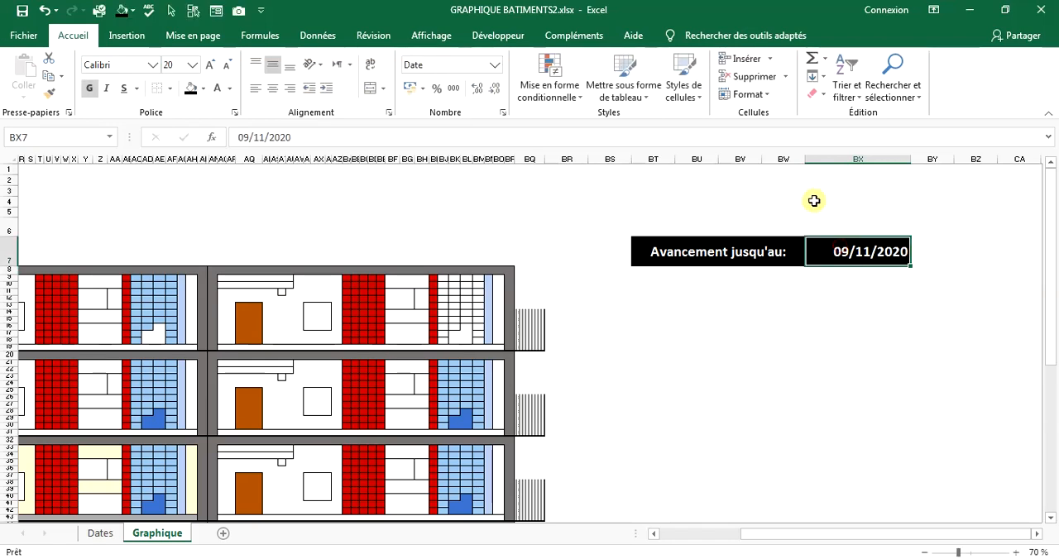
left_click(272, 88)
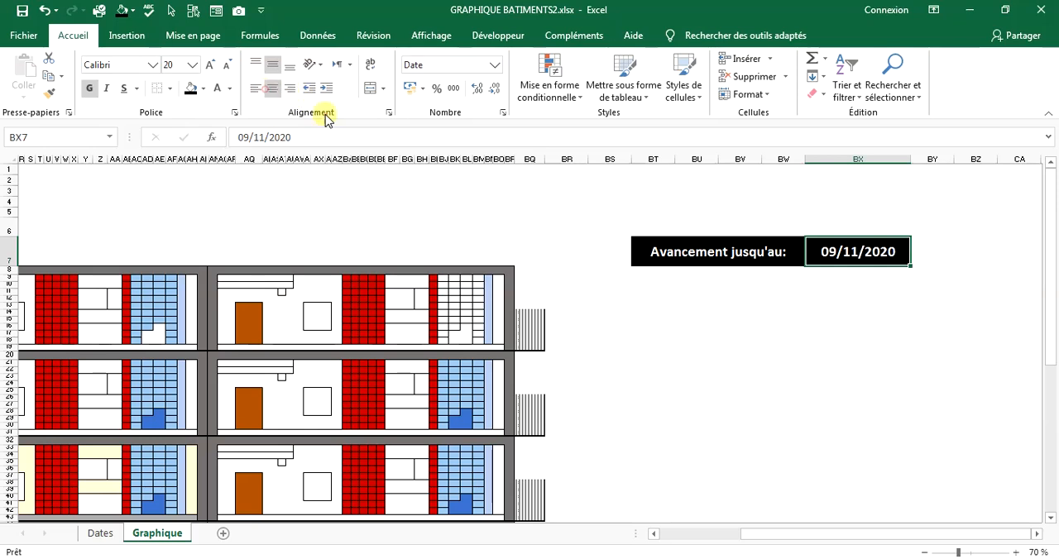
left_click(265, 87)
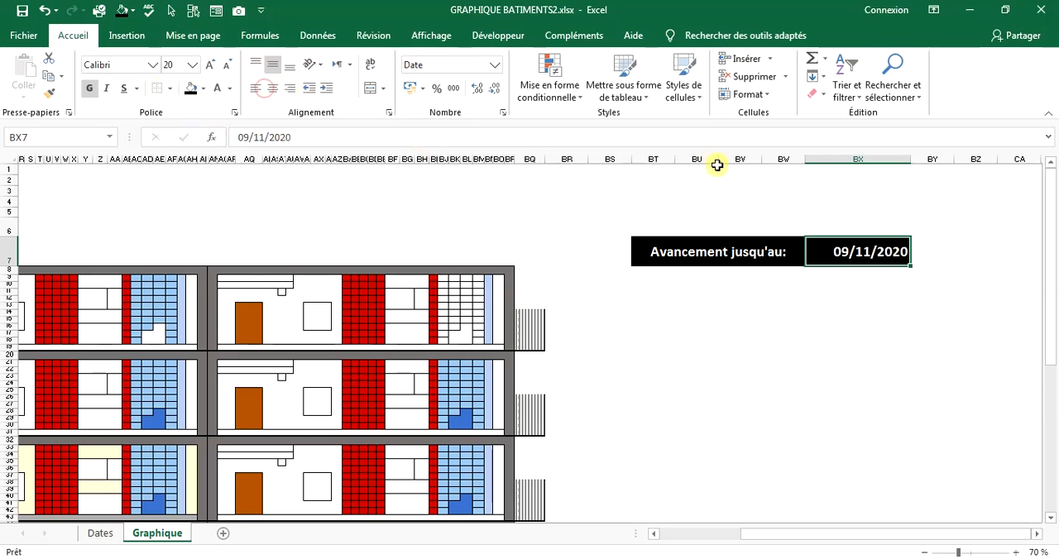
left_click(253, 88)
left_click(745, 249)
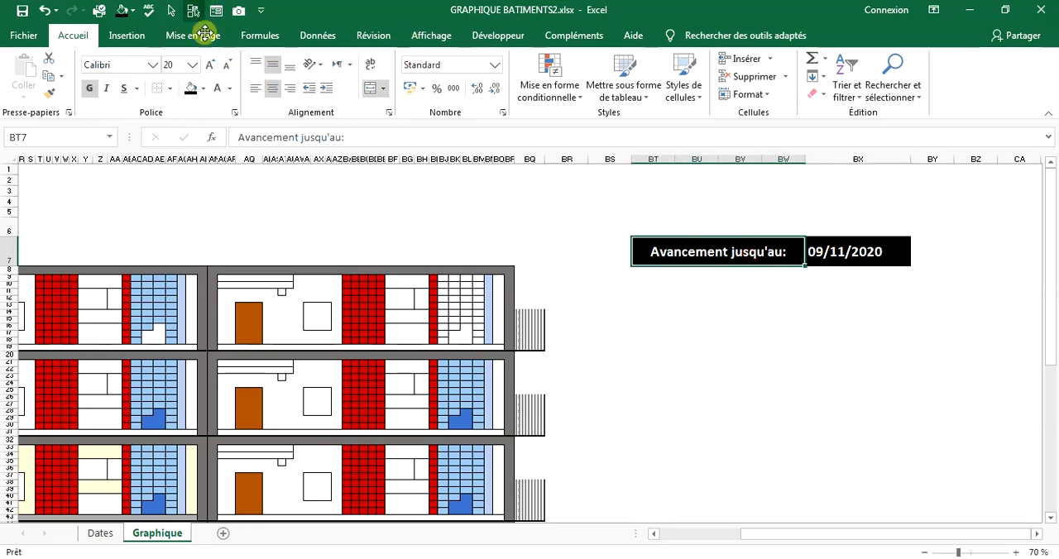
left_click(290, 88)
left_click(736, 453)
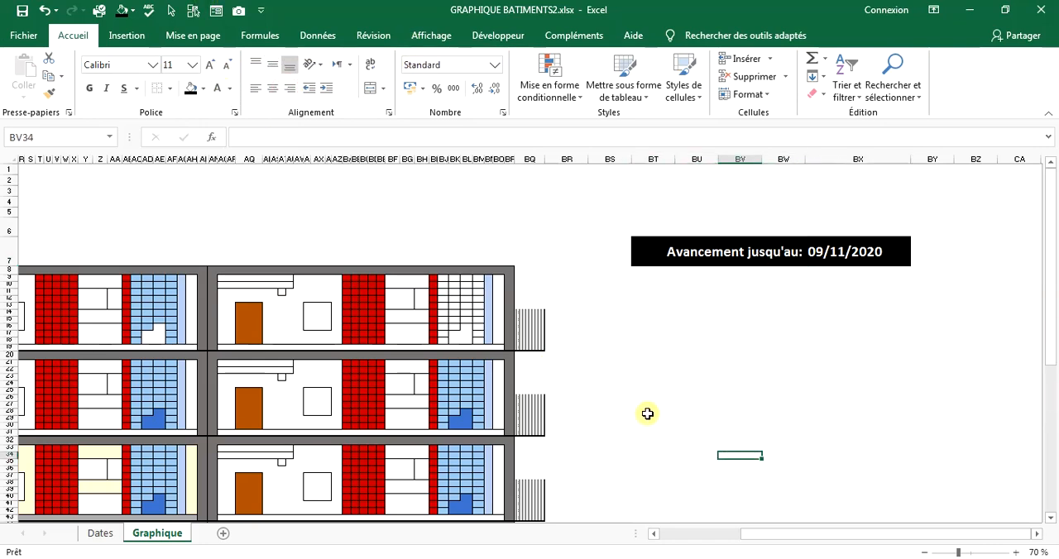
Create a copy of the Dates sheet in the same workbook, placed before the original.
scroll(543, 507, "down", 2)
left_click(100, 533)
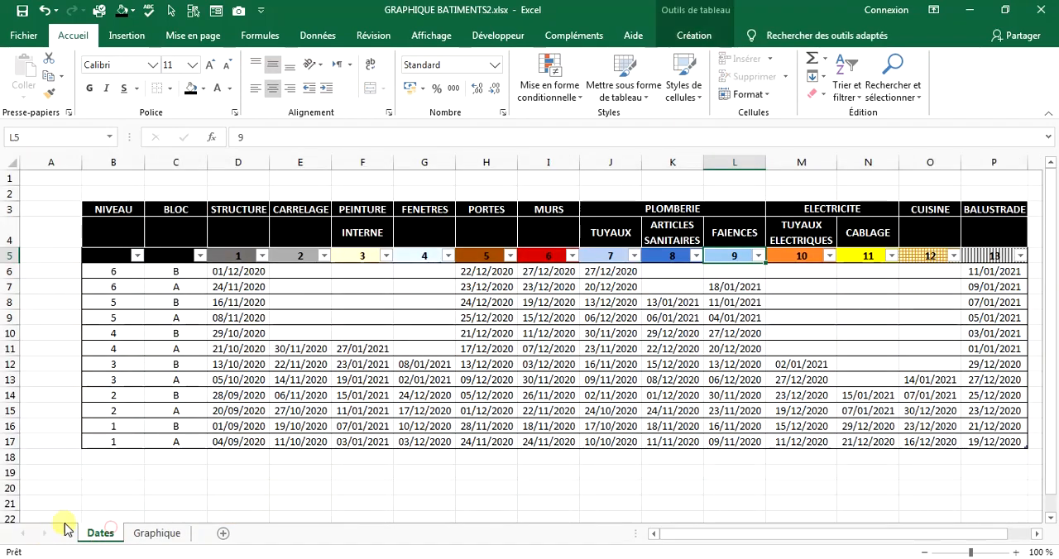
right_click(113, 533)
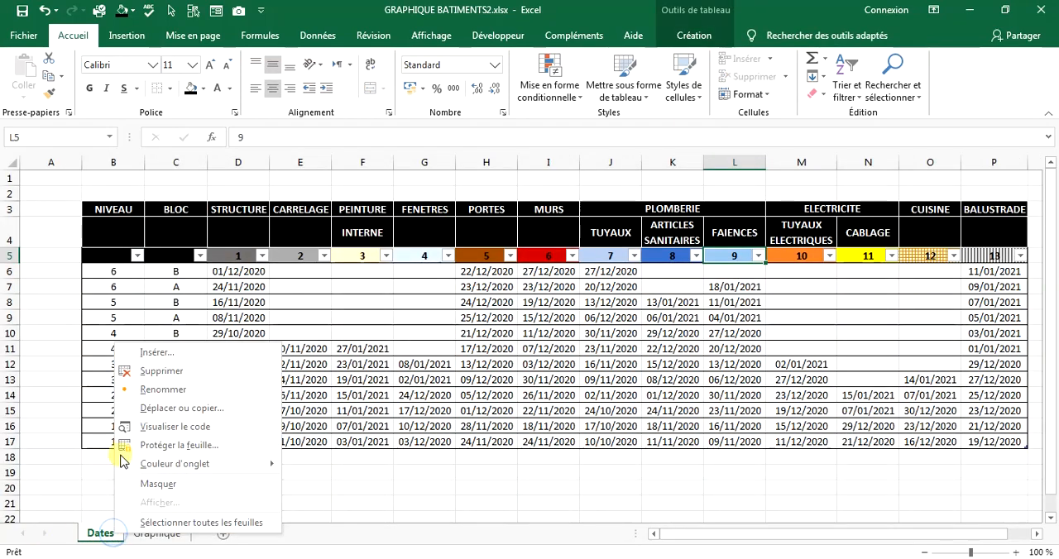
left_click(161, 409)
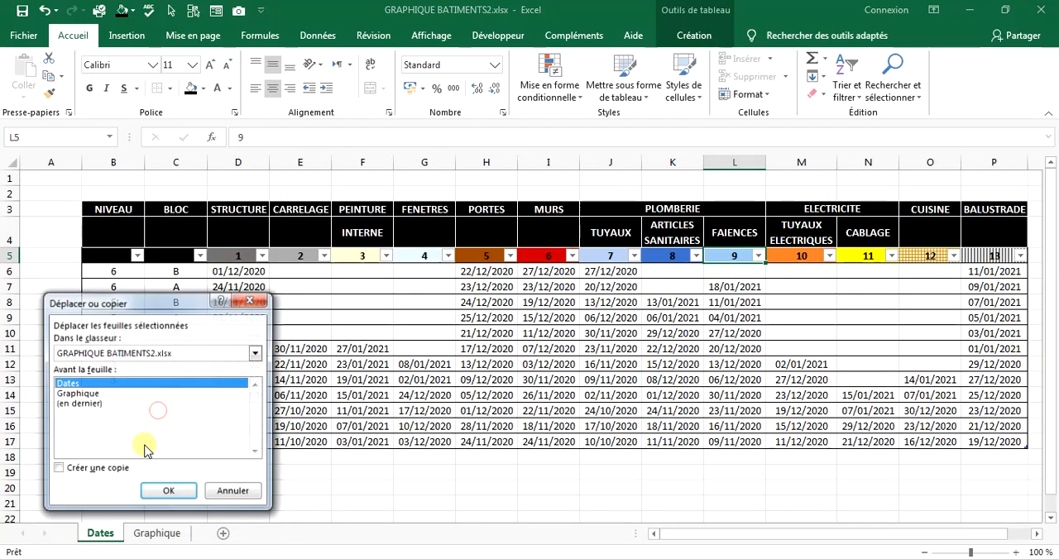
left_click(57, 469)
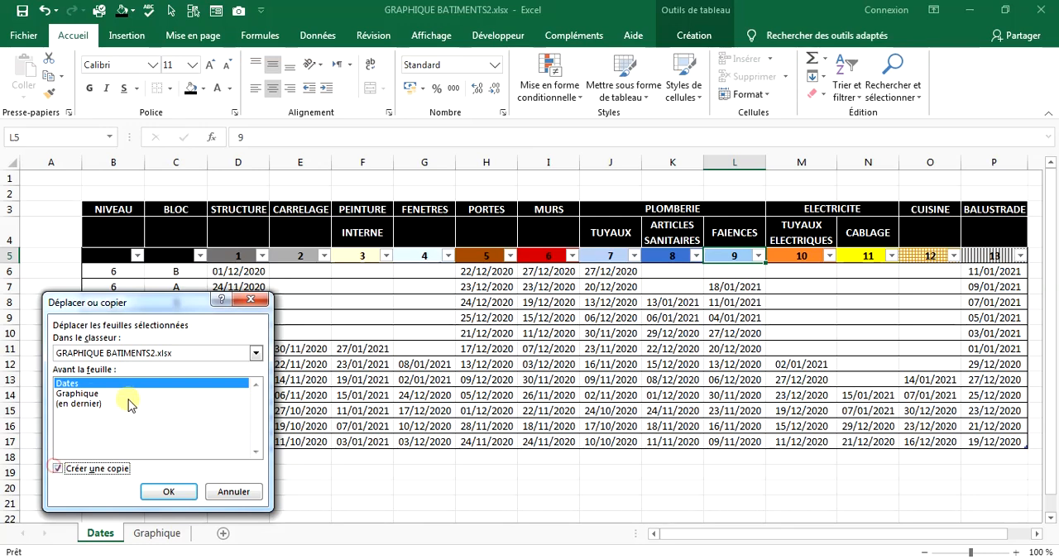
left_click(162, 492)
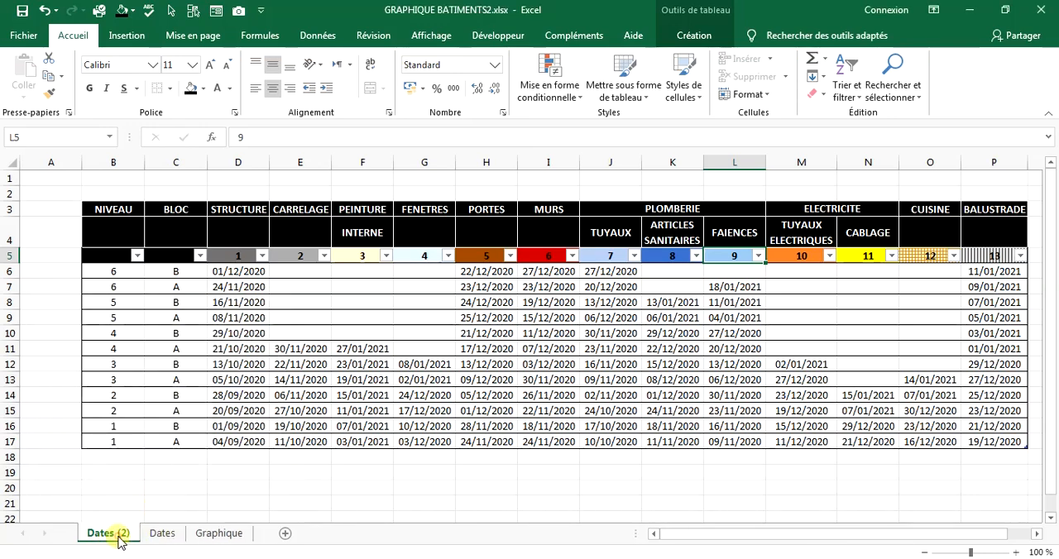
Rename the original Dates sheet as "Dates (masqué)".
left_click(163, 536)
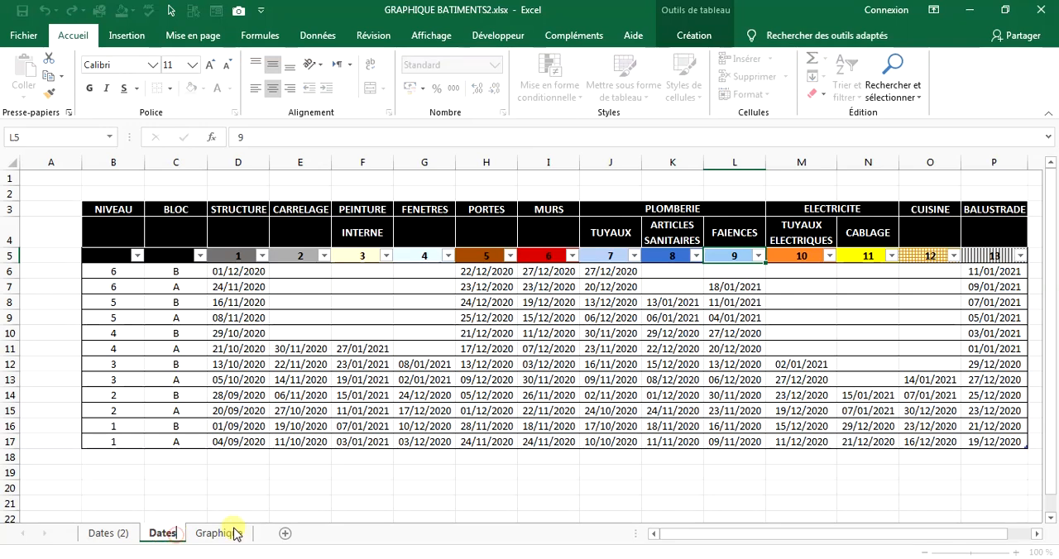
type("(")
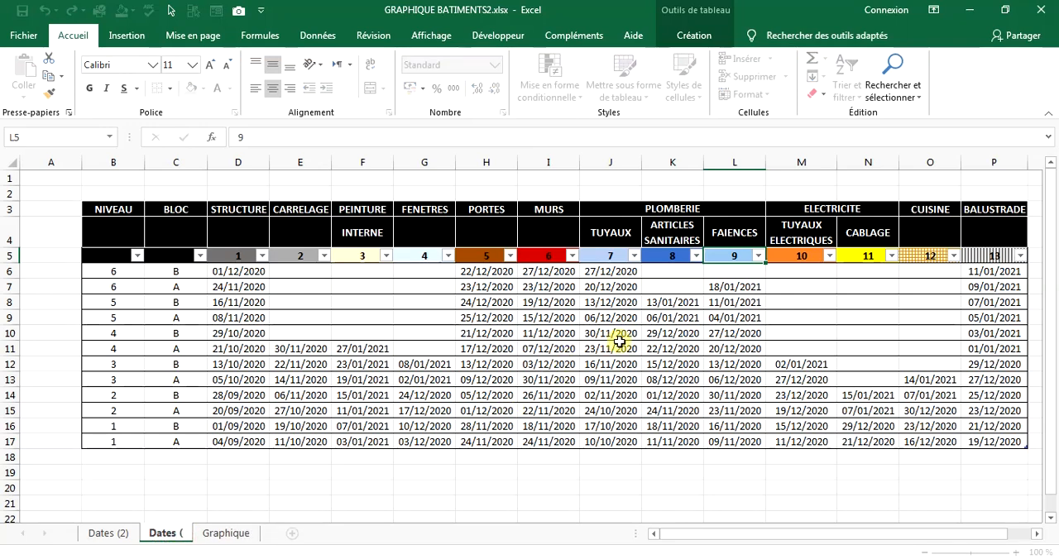
type("masq")
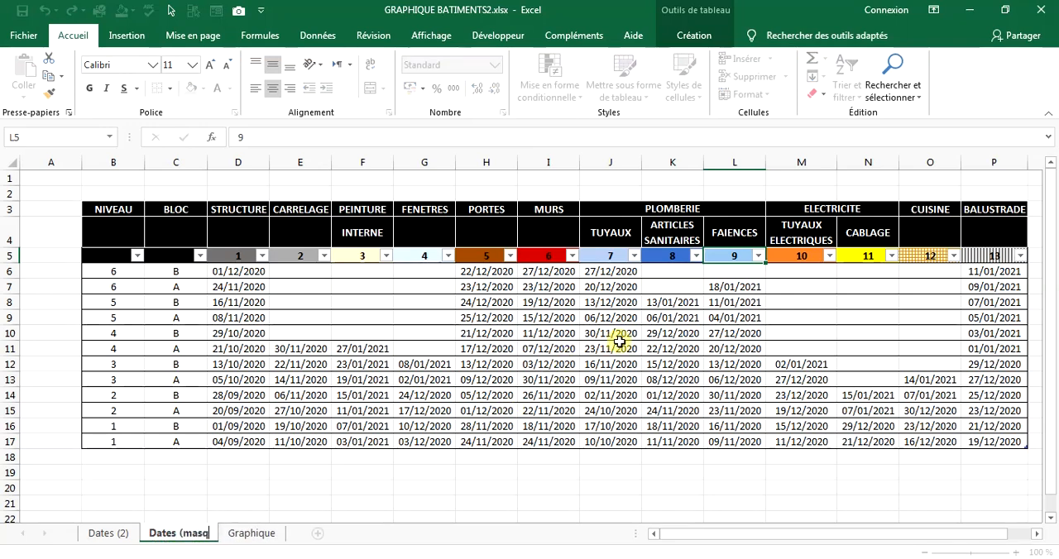
type("ué)")
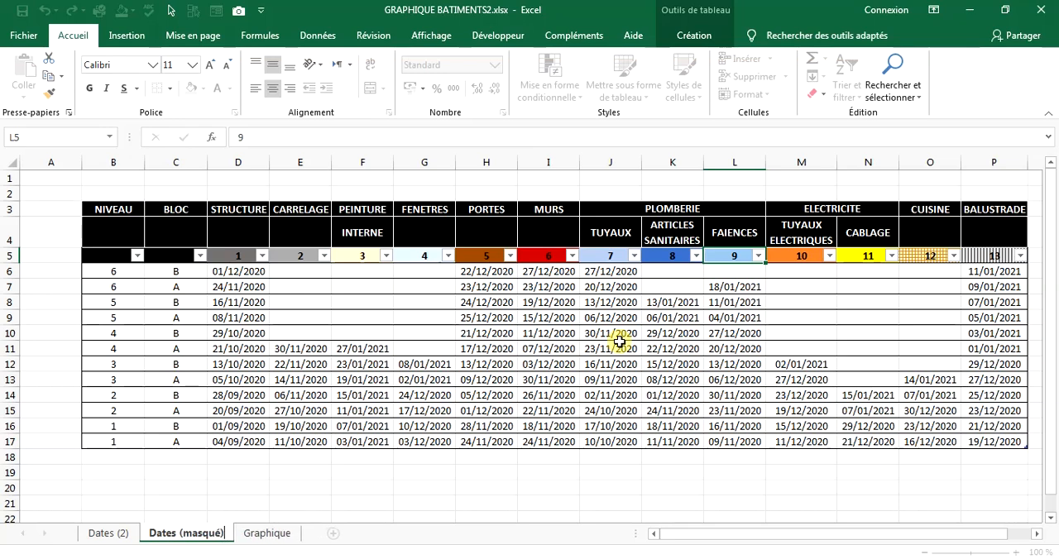
key("Return")
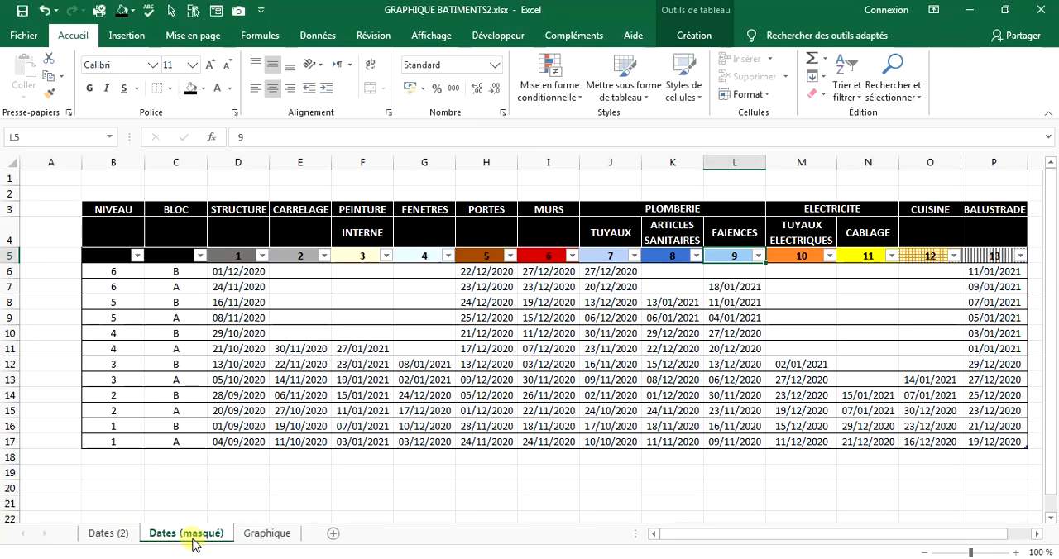
Rename the copied sheet "Dates (2)" as "Dates".
left_click(116, 534)
double_click(120, 535)
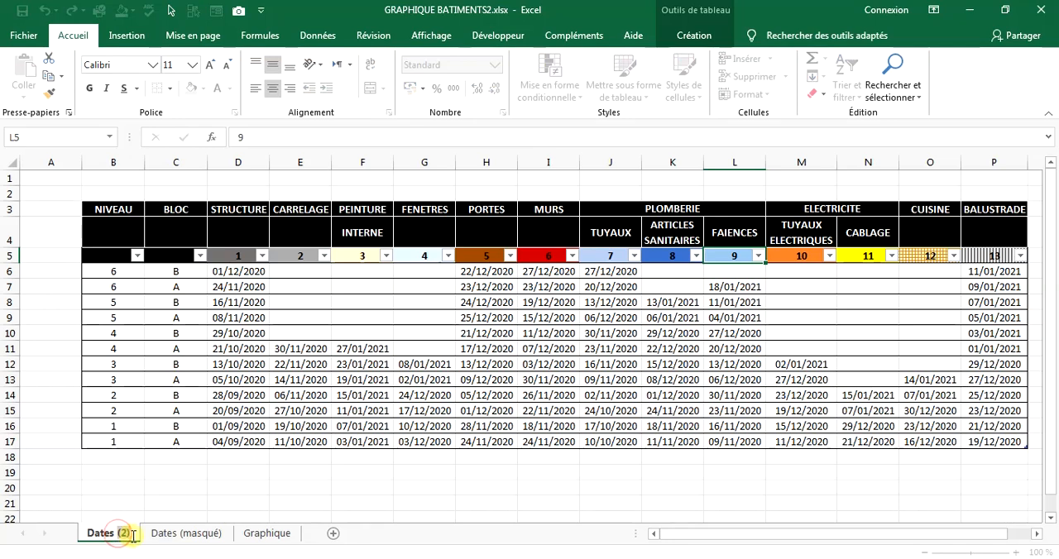
key("BackSpace")
key("BackSpace")
key("BackSpace")
key("BackSpace")
Enter the label "avancement jusqu'au:" in cell B1 of the "Dates (masqué)" sheet.
left_click(178, 535)
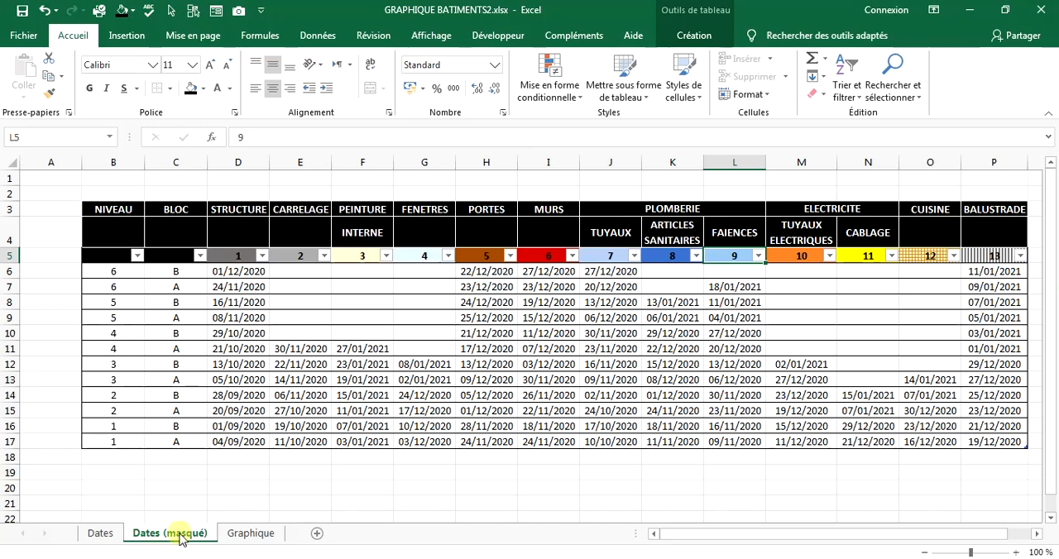
left_click(135, 180)
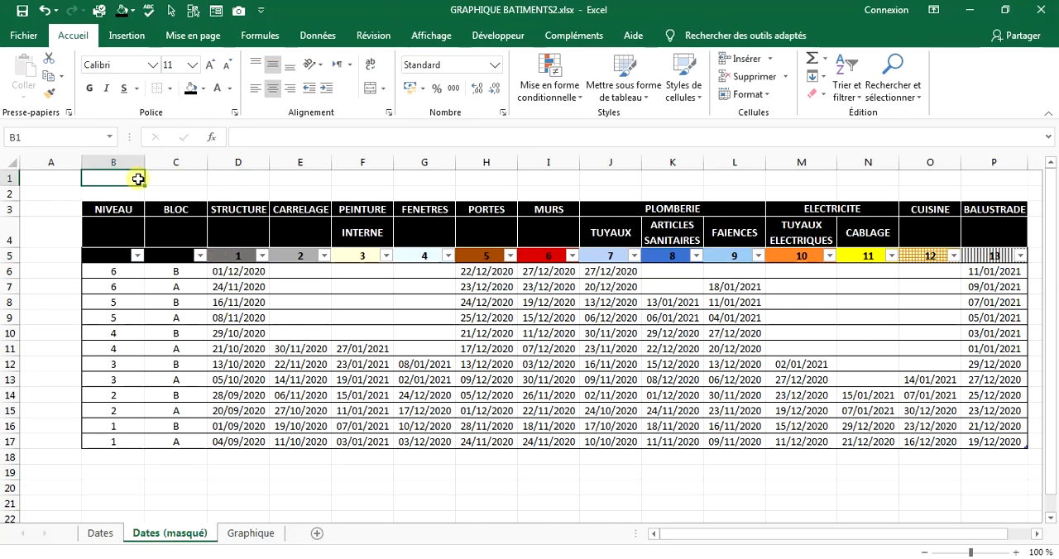
type("avancement")
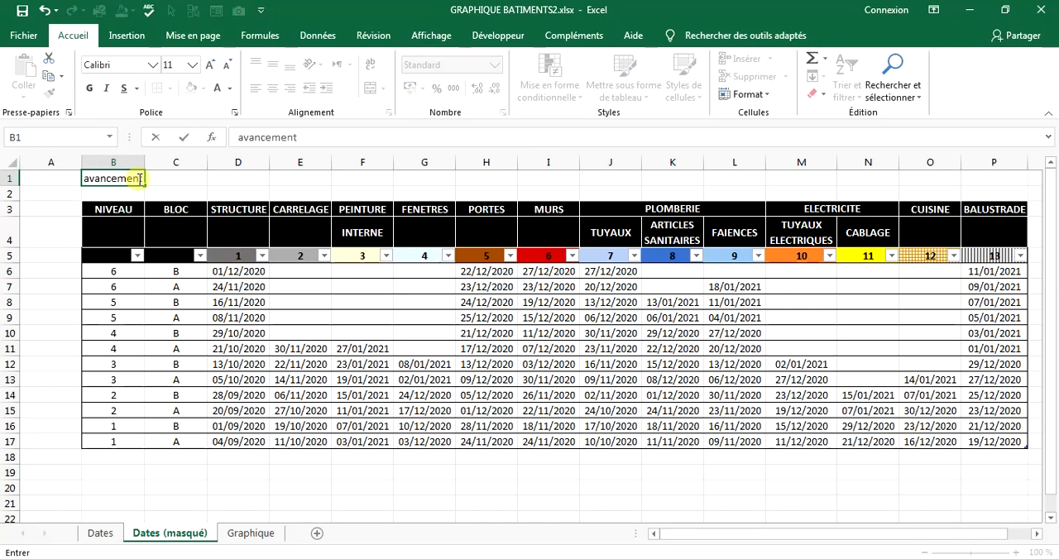
type(" jusqu")
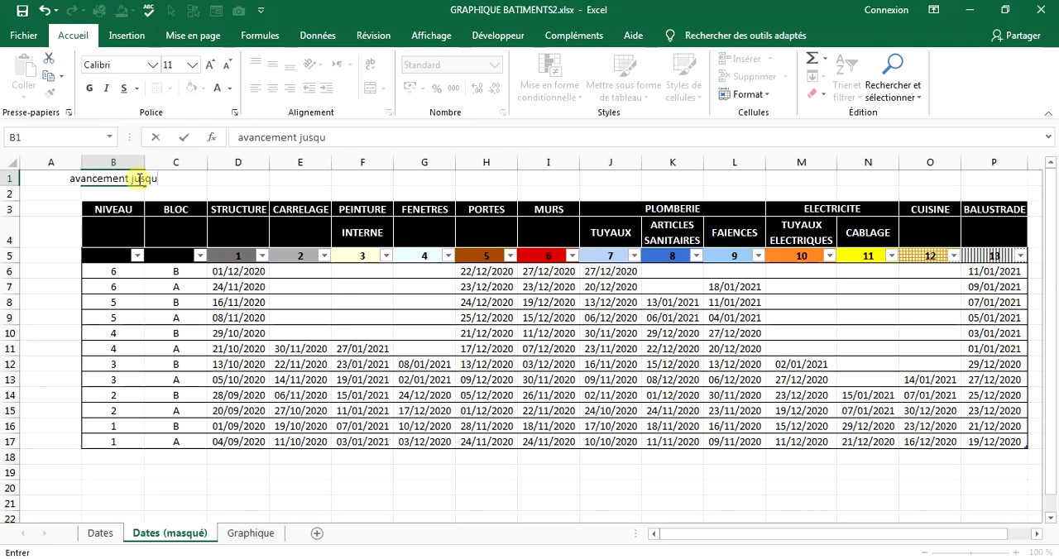
type("'au")
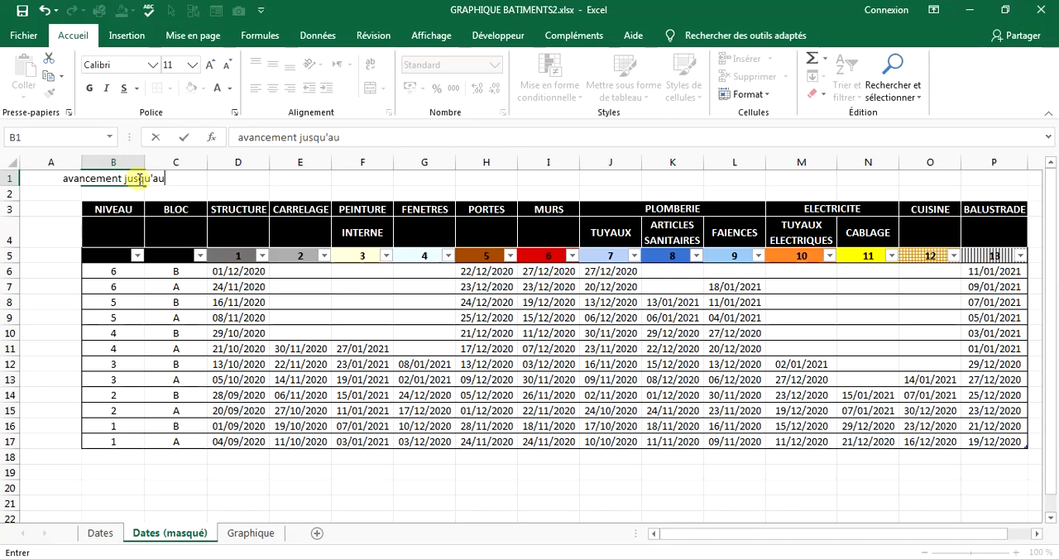
type(":")
left_click(291, 273)
Right-align the B1 label and capitalise its first letter so that it reads "Avancement jusqu'au:".
left_click(141, 177)
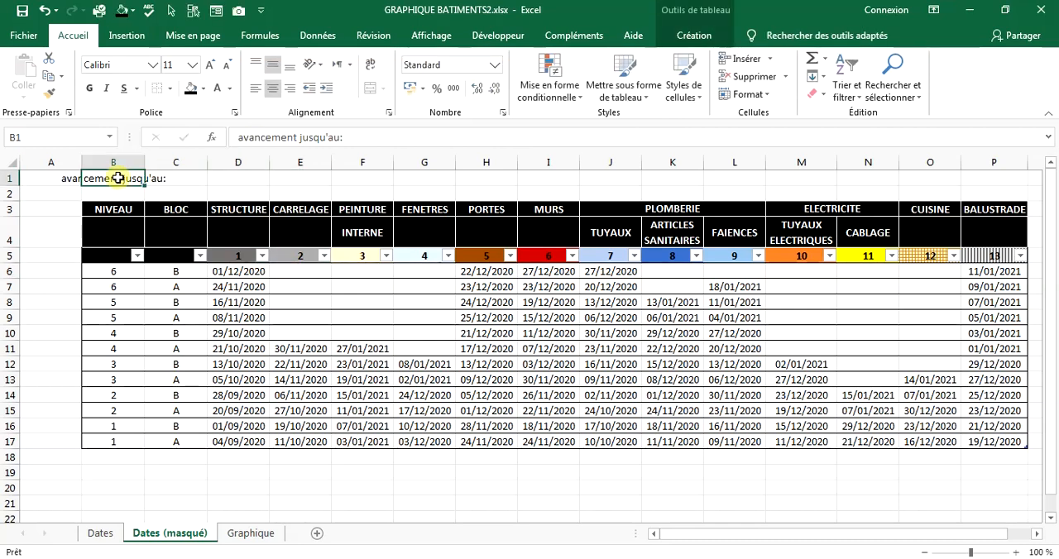
left_click(290, 87)
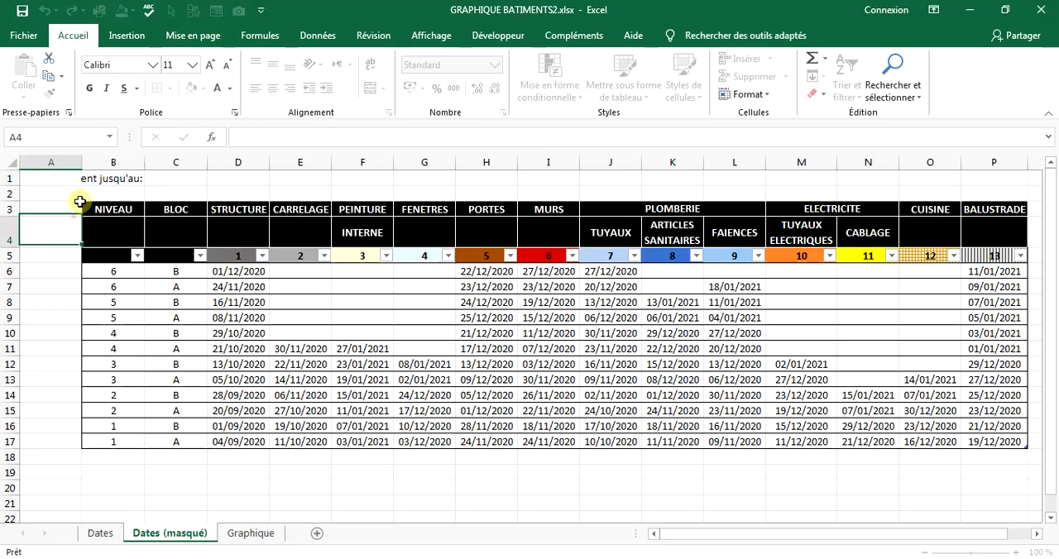
left_click(97, 175)
left_click(238, 138)
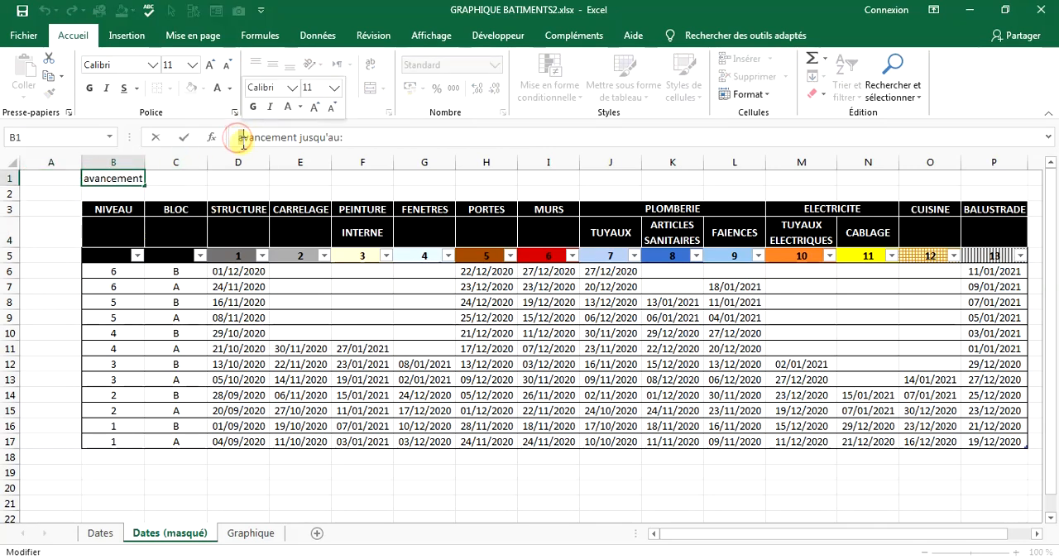
key("Delete")
type("A")
left_click(244, 229)
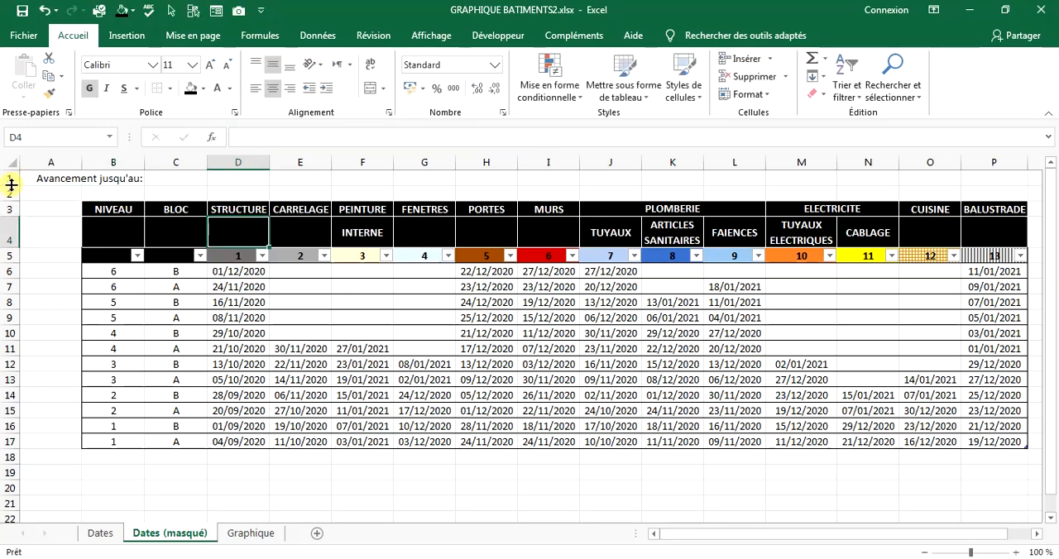
Make row 1 taller and format the B1 label in bold at font size 12.
left_click_drag(12, 185, 12, 201)
left_click(88, 180)
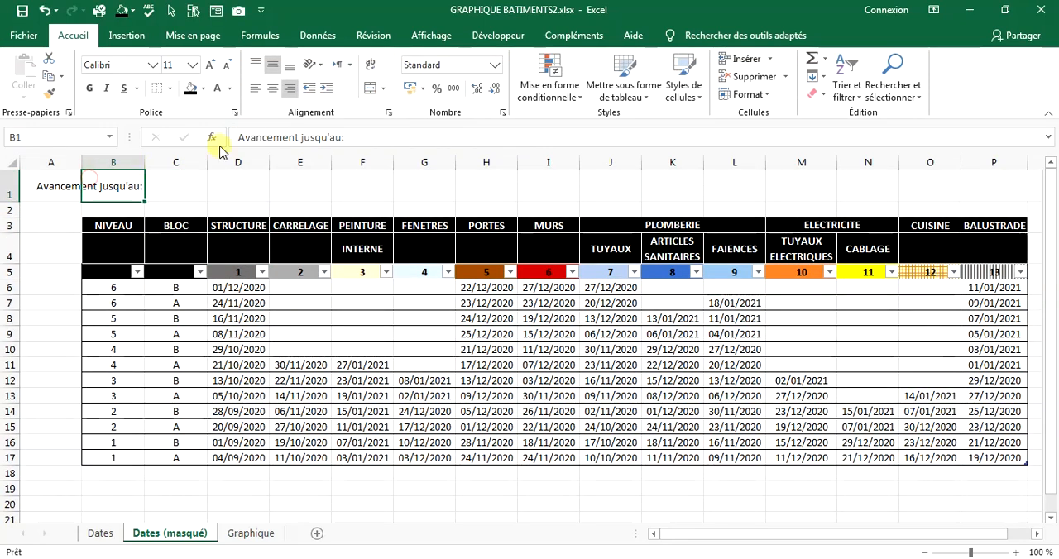
left_click(211, 65)
left_click(211, 65)
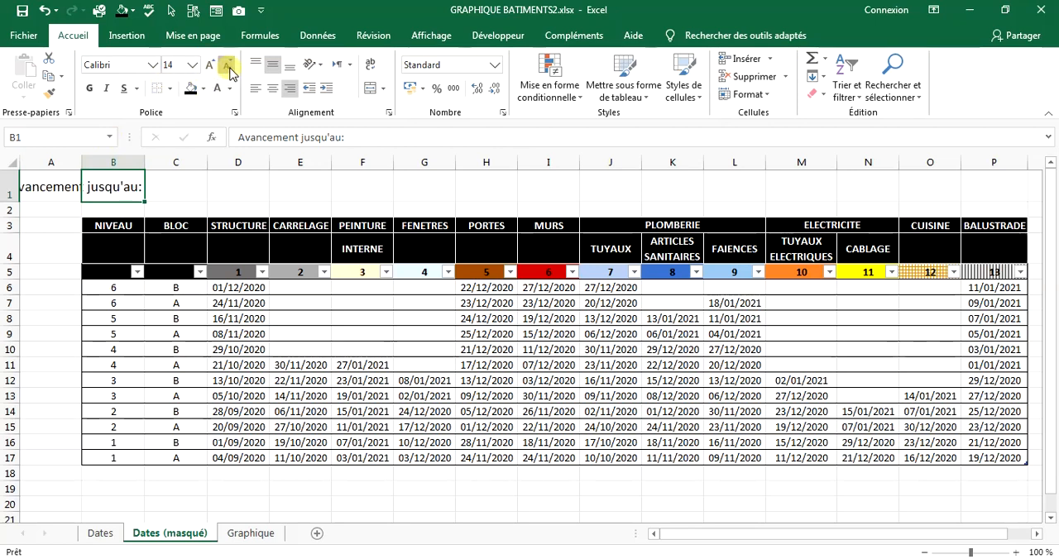
left_click(229, 72)
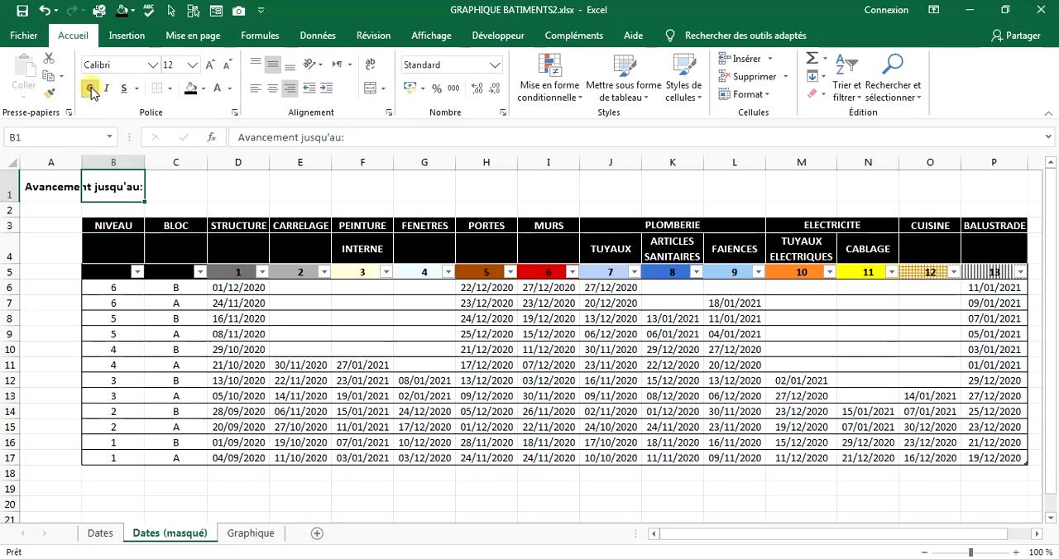
Link cell C1 by formula to the progress date in BX7 of the Graphique sheet.
left_click(164, 186)
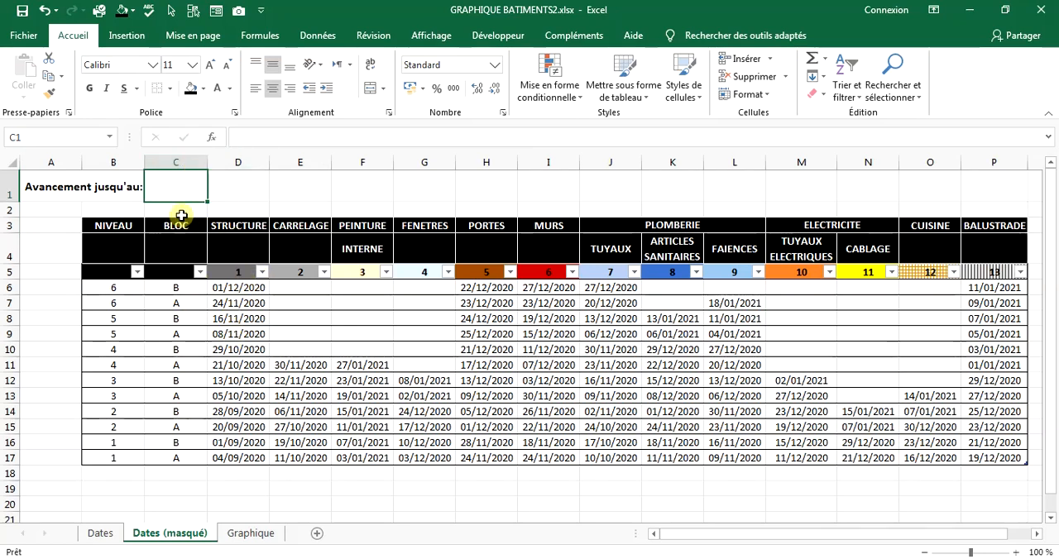
type("+")
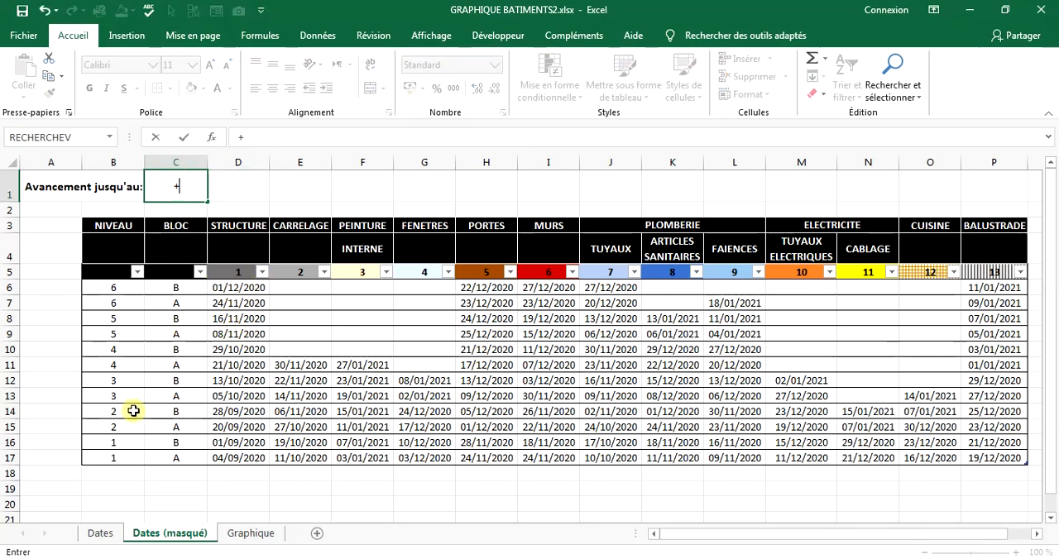
key("BackSpace")
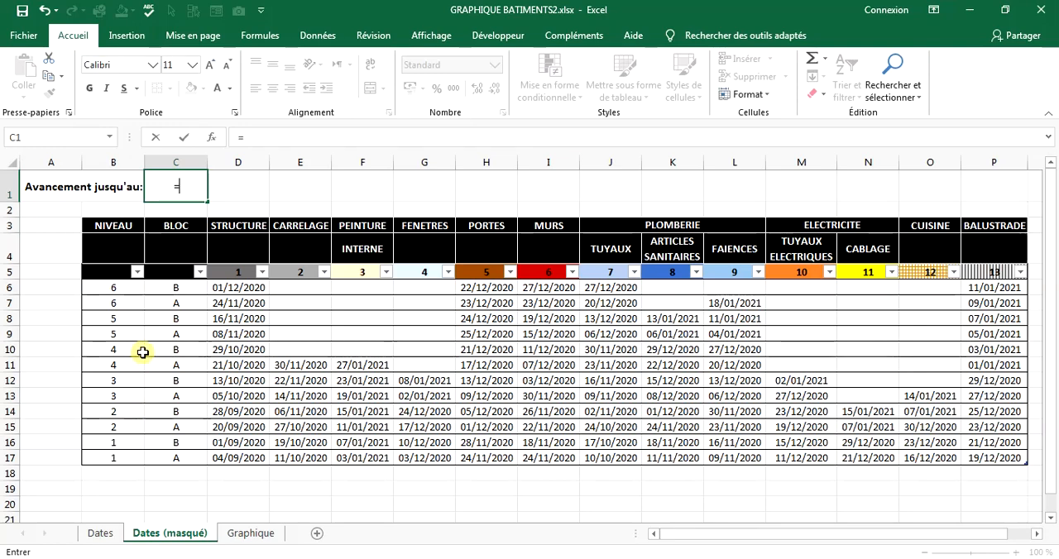
left_click(238, 533)
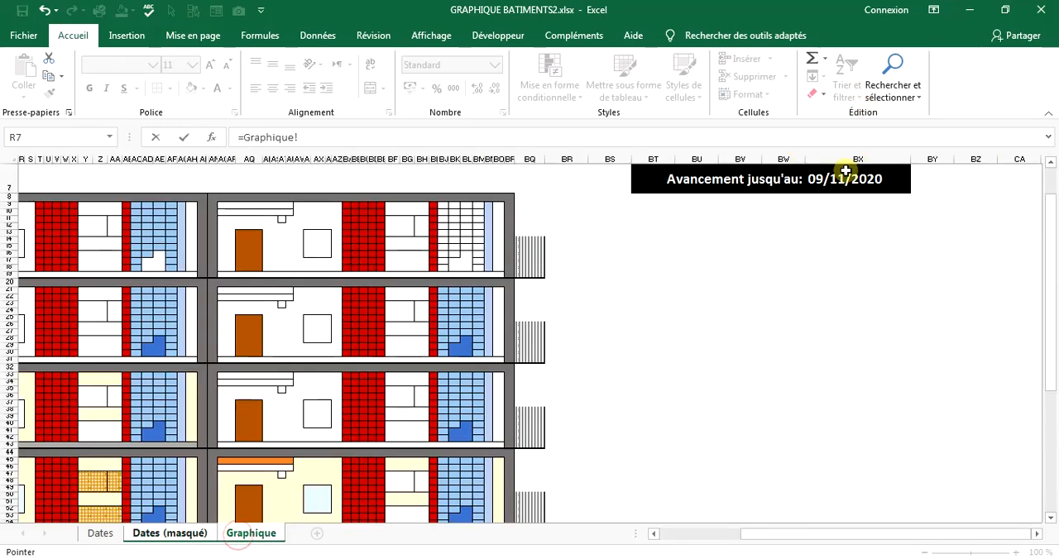
key("Return")
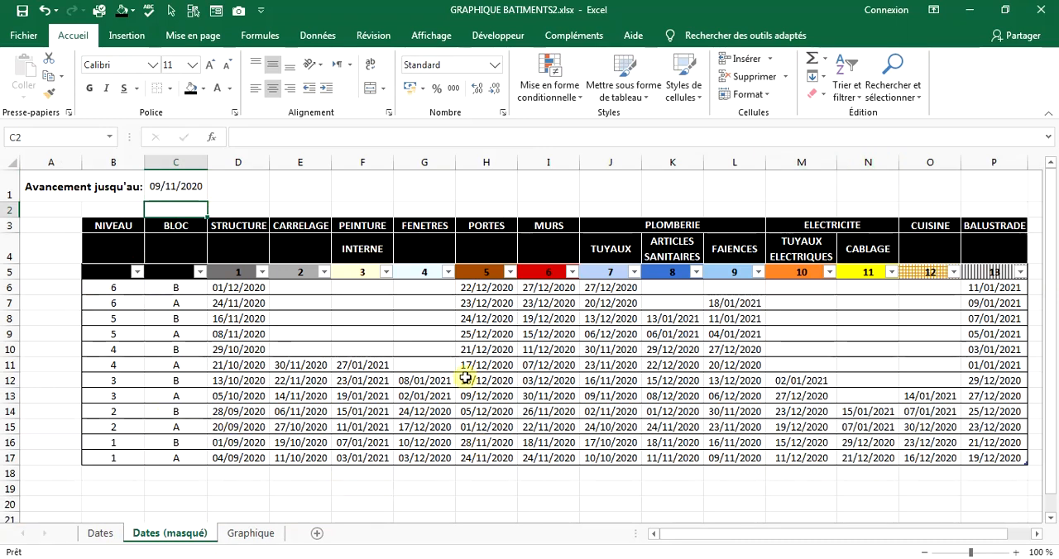
Clear all task dates in D6:P17 of the "Dates (masqué)" table.
left_click(222, 457)
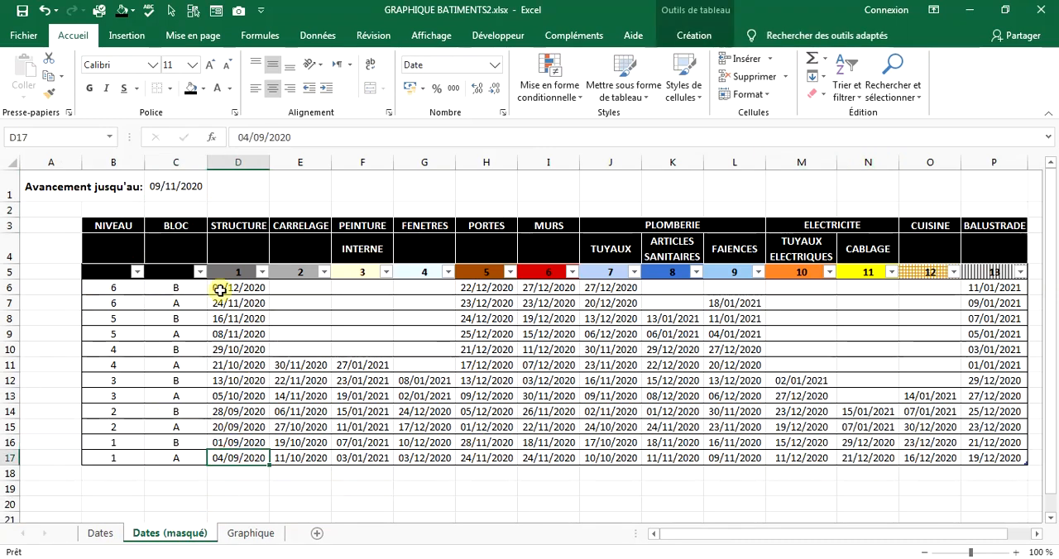
left_click_drag(220, 288, 993, 463)
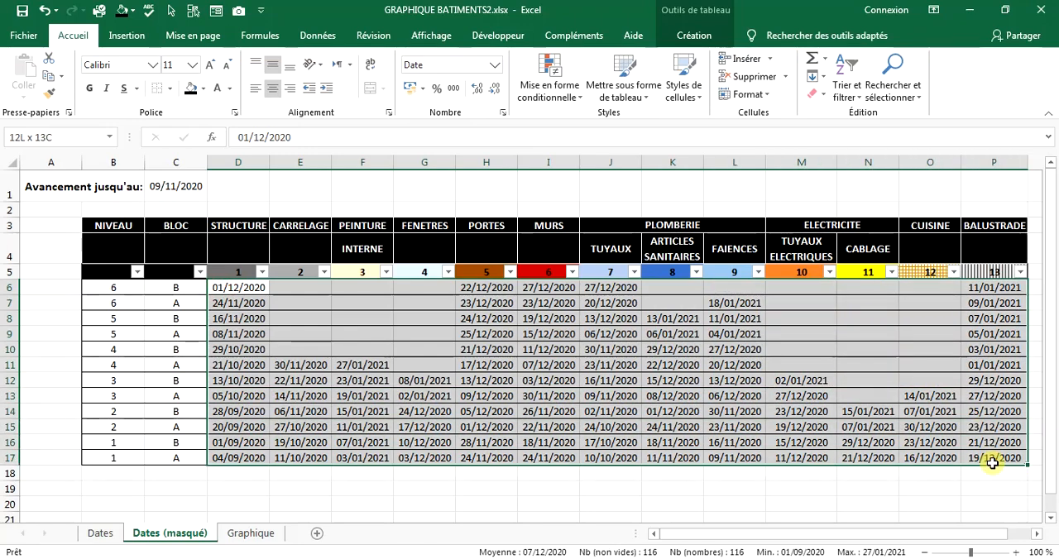
key("Delete")
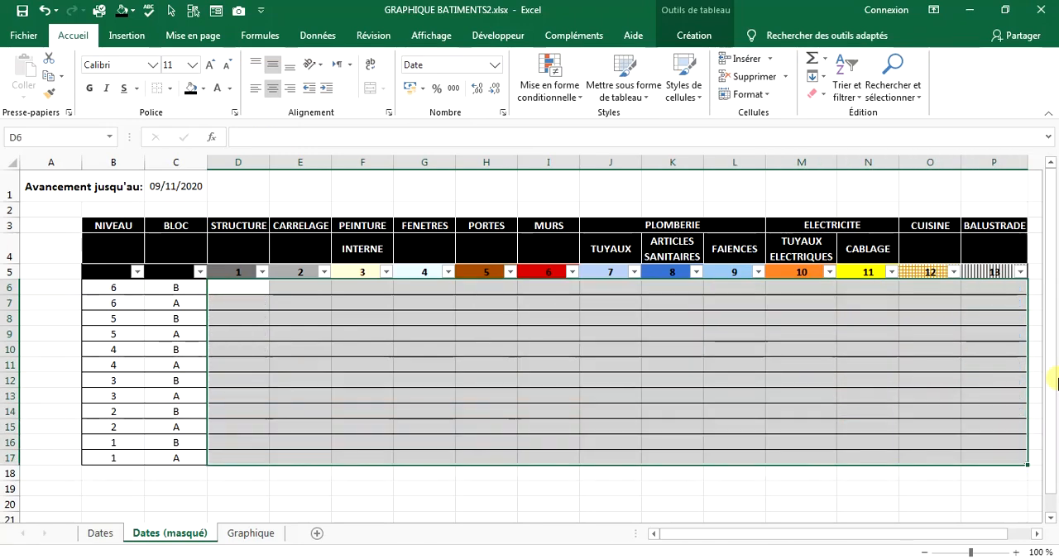
On the Graphique sheet, replace the constant 7s in column AG of level 5's first block with the formula from AG22.
left_click(242, 537)
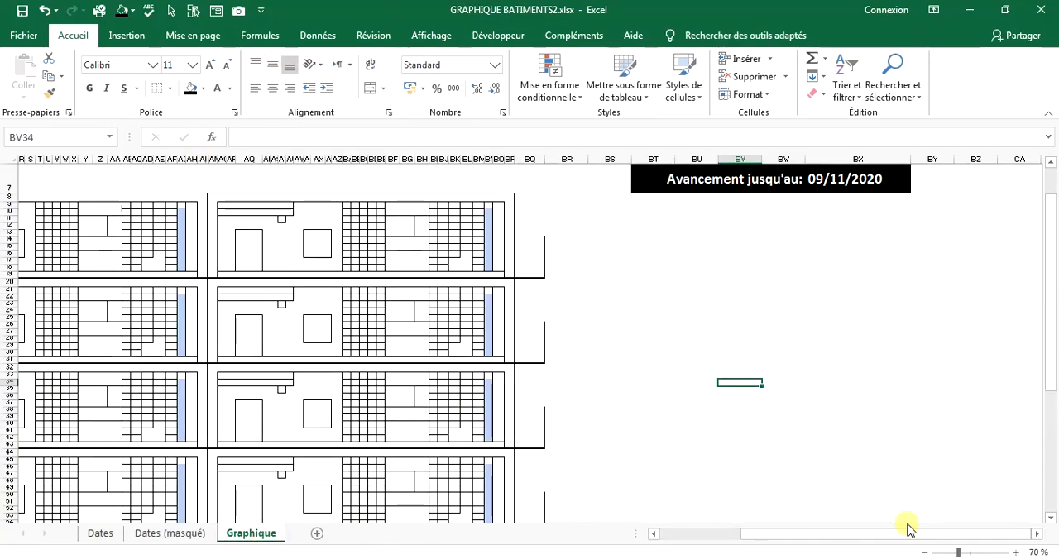
left_click_drag(911, 539, 804, 538)
scroll(587, 437, "down", 10)
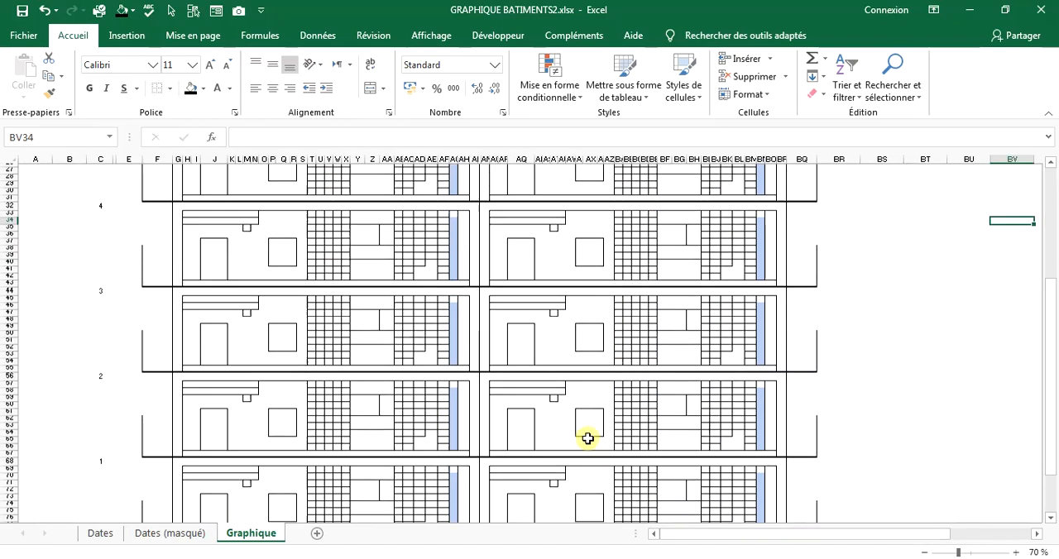
scroll(485, 430, "up", 5)
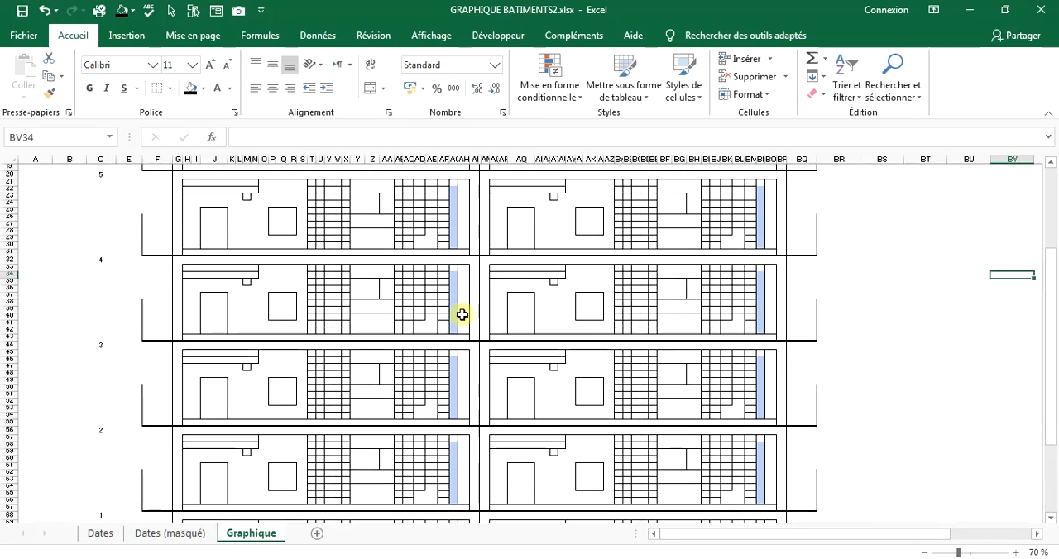
left_click(454, 196)
left_click(454, 216)
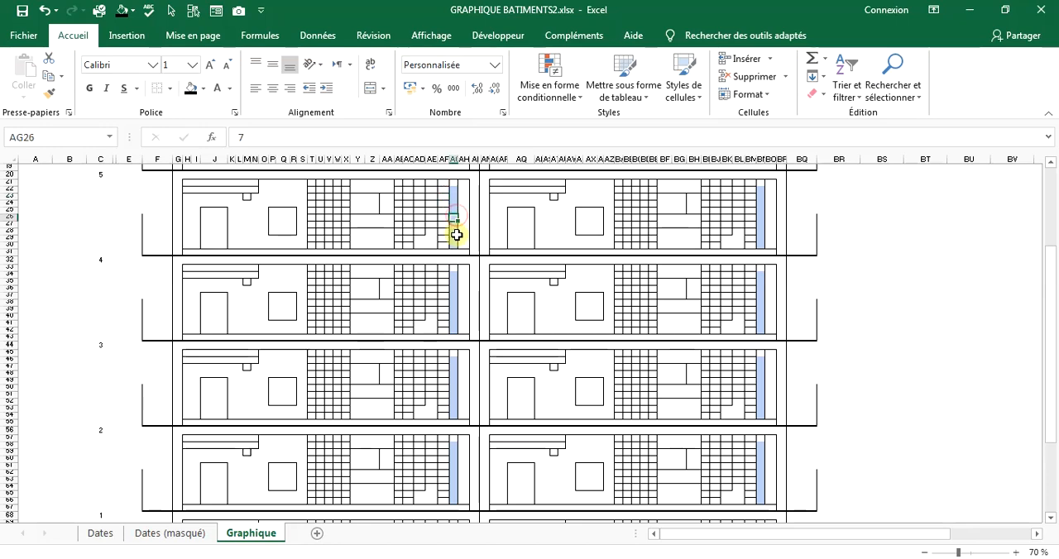
left_click(454, 183)
key("ctrl+c")
left_click_drag(453, 189, 453, 246)
right_click(453, 222)
left_click(485, 300)
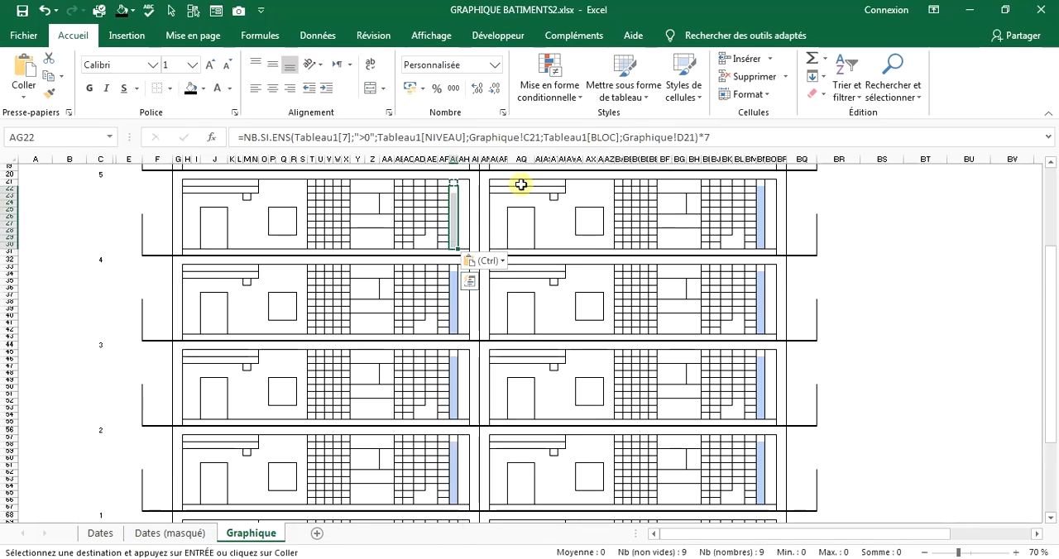
Copy the first block of level 5, including its balustrade column, over the first block of level 6.
scroll(456, 237, "up", 4)
left_click_drag(147, 281, 476, 360)
key("ctrl+c")
left_click_drag(159, 199, 474, 272)
right_click(467, 255)
left_click(497, 300)
Try to paste the first blocks of levels 6 and 5, F8:AM31, onto the second blocks from AN8, and undo it.
left_click_drag(474, 198, 775, 354)
right_click(217, 313)
left_click(266, 259)
right_click(794, 358)
left_click(880, 99)
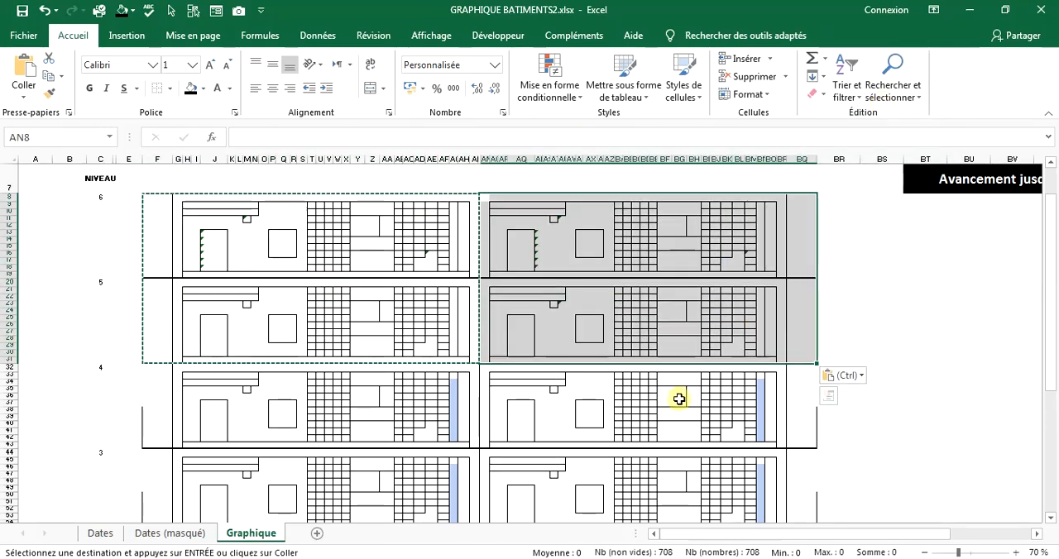
left_click(679, 397)
left_click(42, 12)
Copy G8:AM31, without the balustrade column, onto the second blocks of levels 6 and 5 starting at AN8.
left_click_drag(177, 199, 474, 356)
right_click(473, 352)
left_click(506, 56)
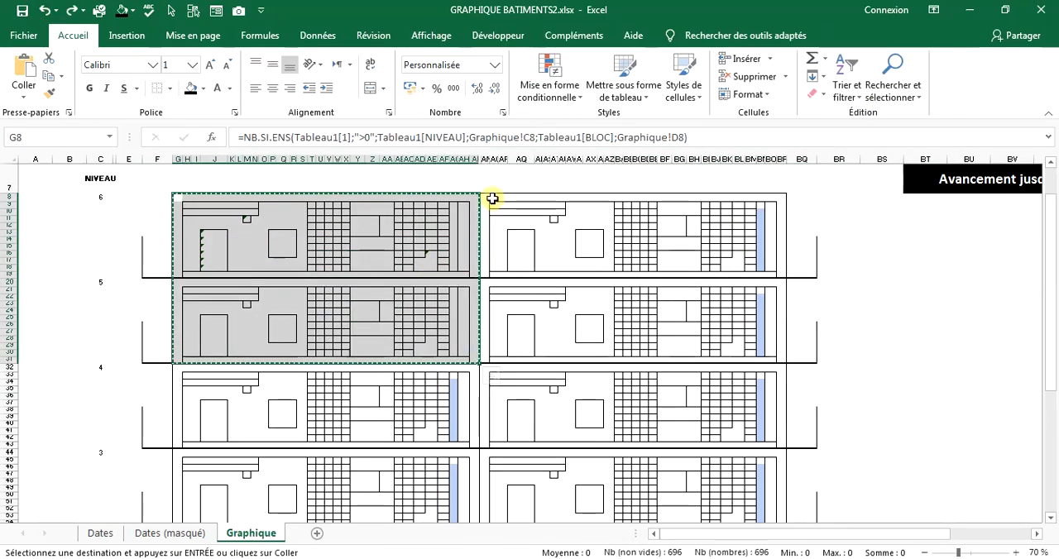
left_click_drag(486, 198, 772, 363)
right_click(742, 357)
left_click(773, 98)
left_click(509, 333)
left_click(517, 389)
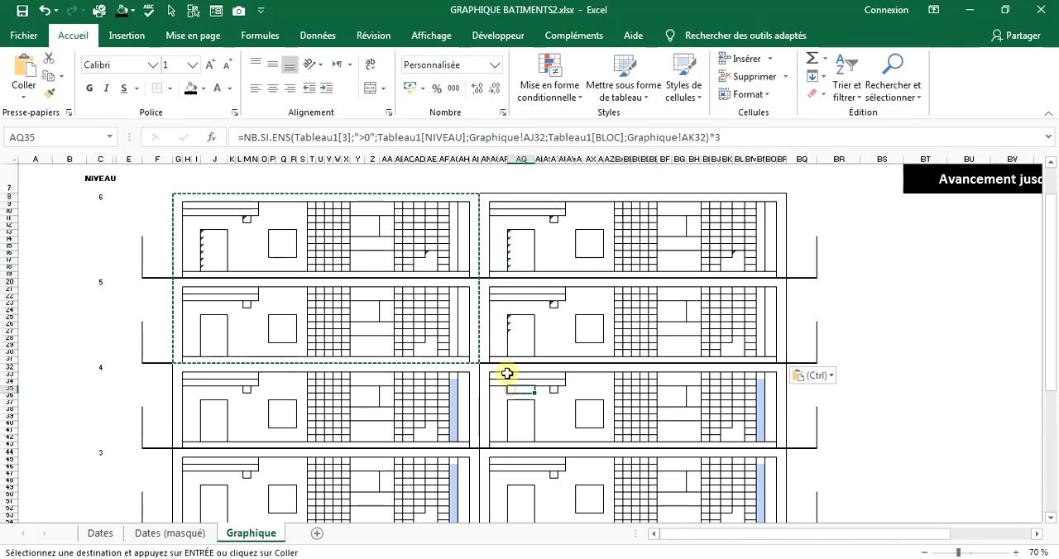
Paste the formulas of G8:AM31 into both blocks of levels 4 and 3, starting at G32 and AN32.
left_click_drag(177, 199, 779, 359)
left_click(475, 384)
right_click(181, 369)
left_click(264, 108)
right_click(485, 369)
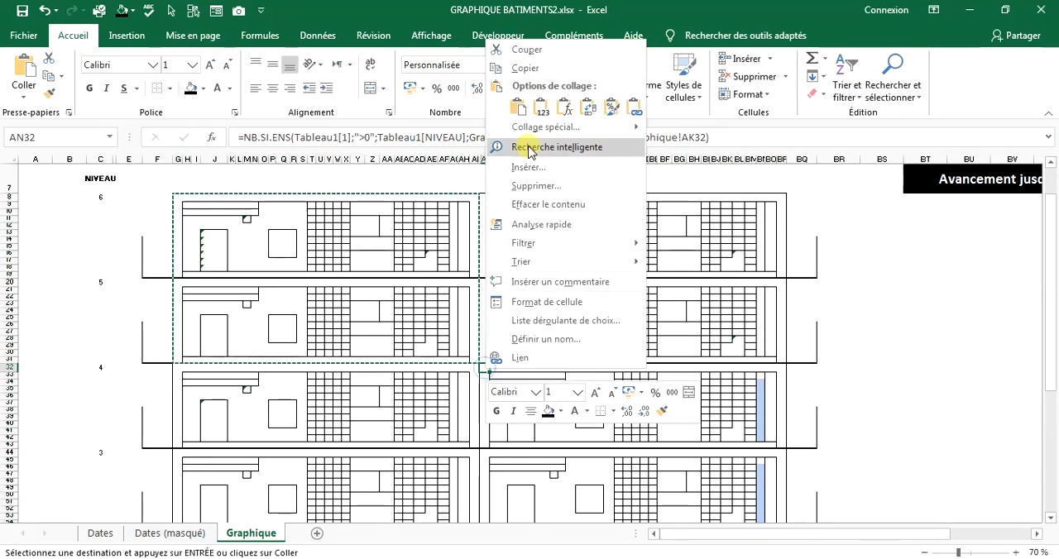
left_click(565, 107)
Paste the same formulas into both blocks of levels 2 and 1.
scroll(180, 367, "down", 8)
right_click(179, 367)
left_click(264, 108)
right_click(485, 368)
left_click(565, 106)
scroll(867, 355, "down", 4)
left_click(874, 339)
scroll(874, 338, "up", 7)
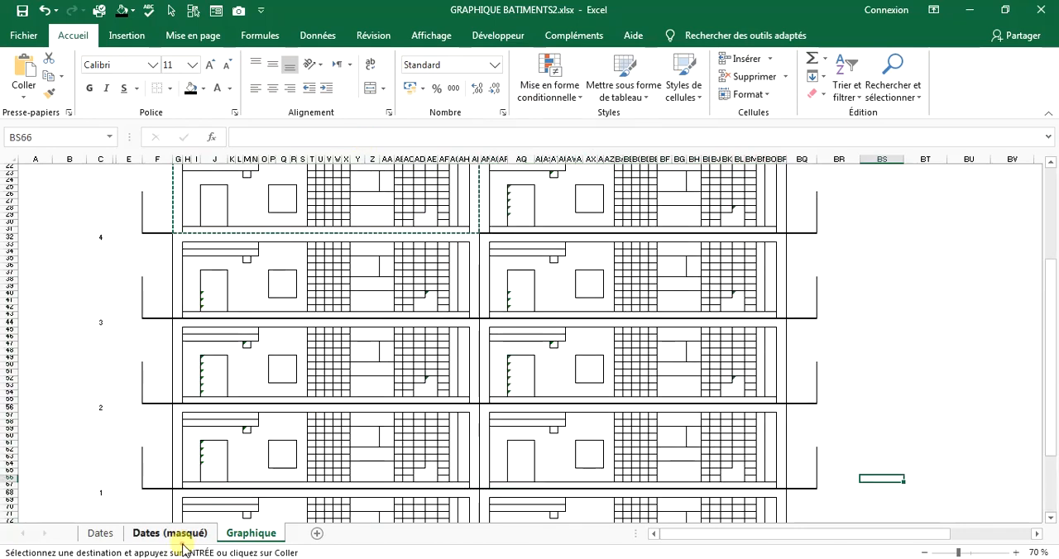
Start an SI formula in cell D6 of the Dates (masqué) sheet, under STRUCTURE for level 6 block B.
left_click(182, 540)
left_click(297, 433)
left_click(253, 456)
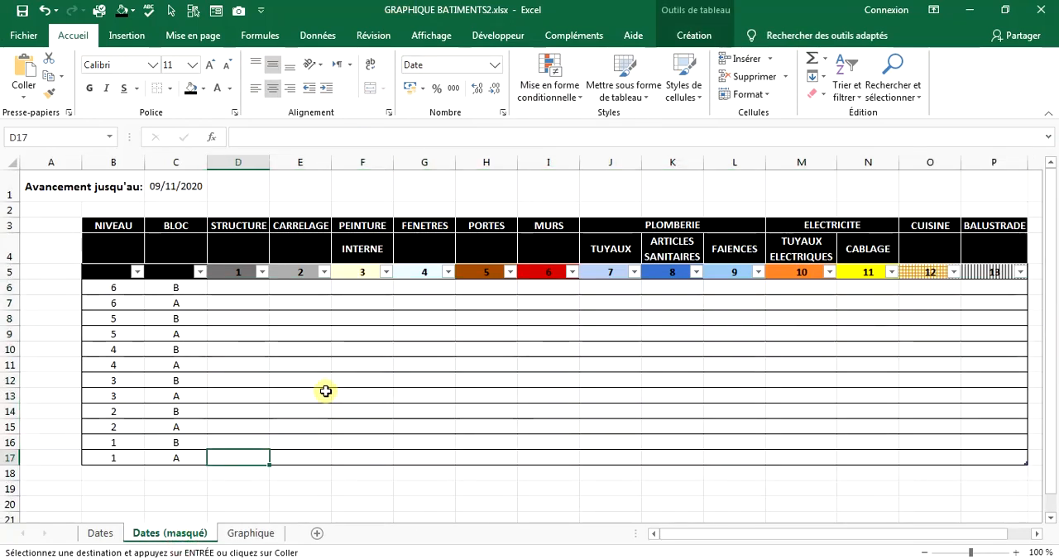
left_click(98, 534)
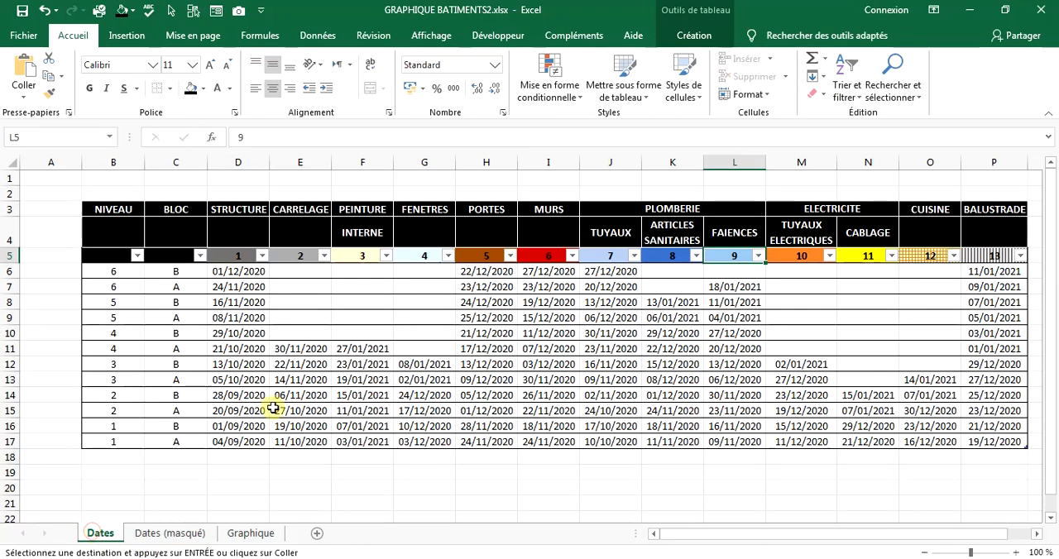
left_click(166, 534)
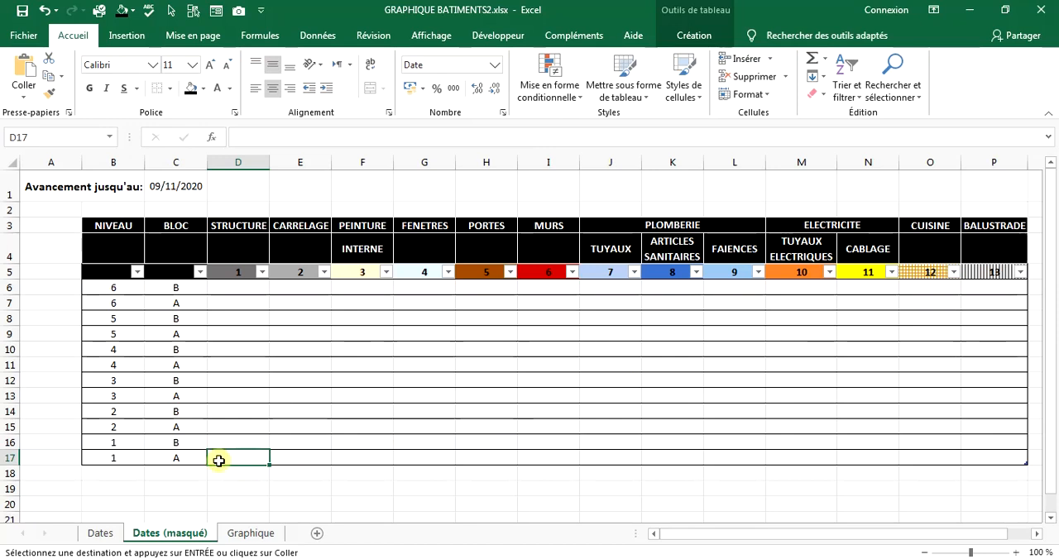
left_click(249, 287)
type("=")
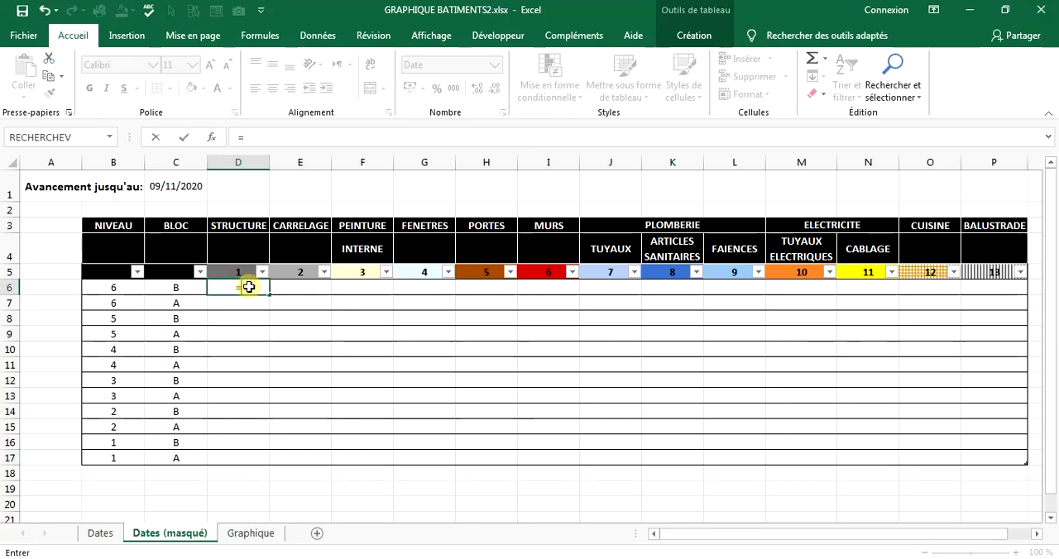
type("si")
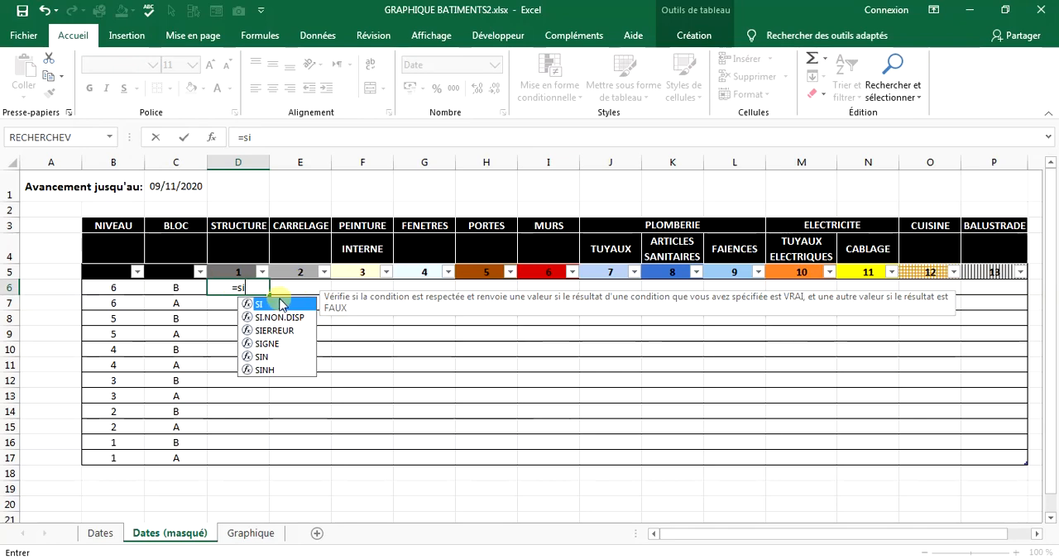
double_click(275, 304)
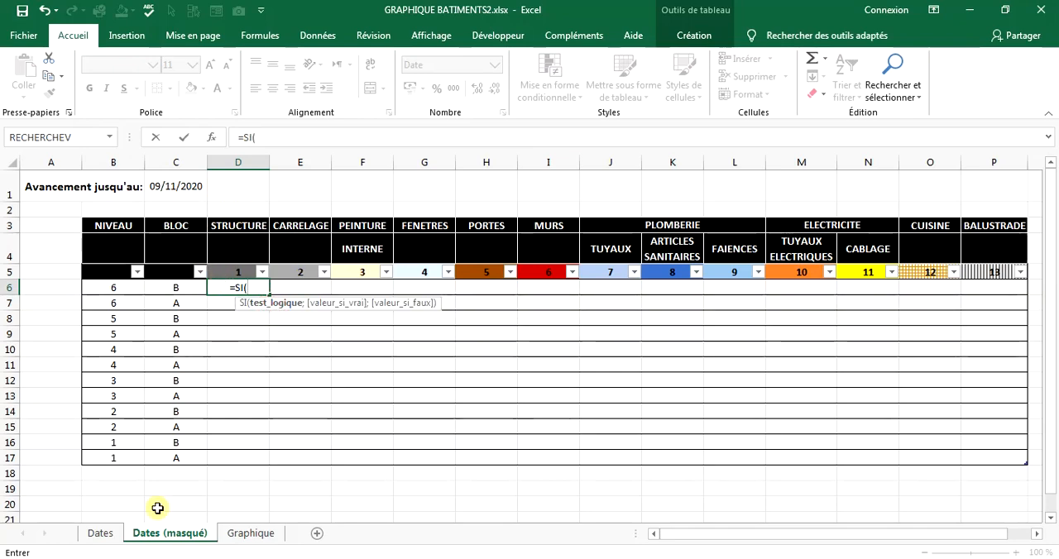
Make the formula's test Tableau13[@1]<='Dates (masqué)'!$C$1, comparing D6 of the Dates sheet with the progress date as an absolute reference.
left_click(101, 533)
left_click(233, 272)
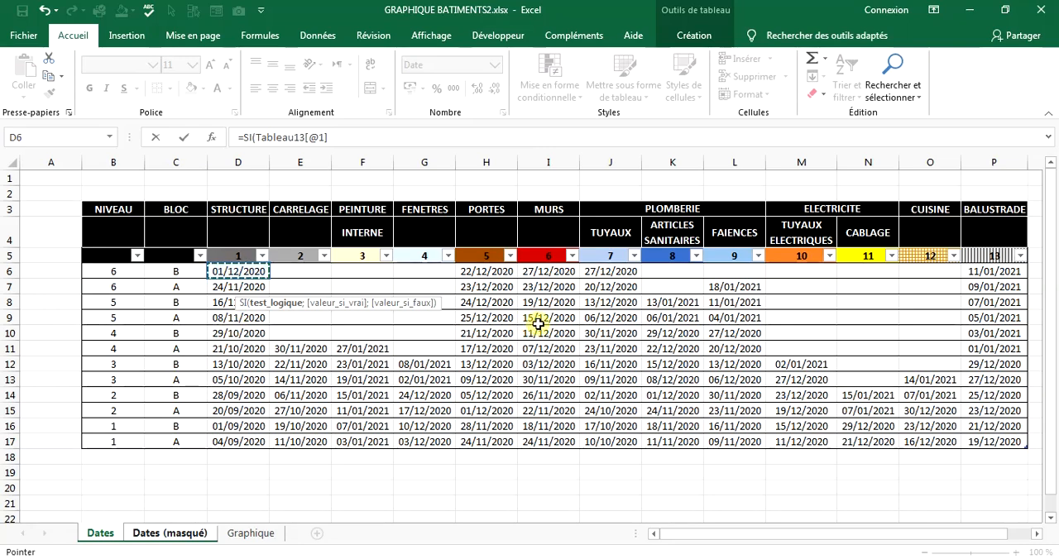
left_click(333, 138)
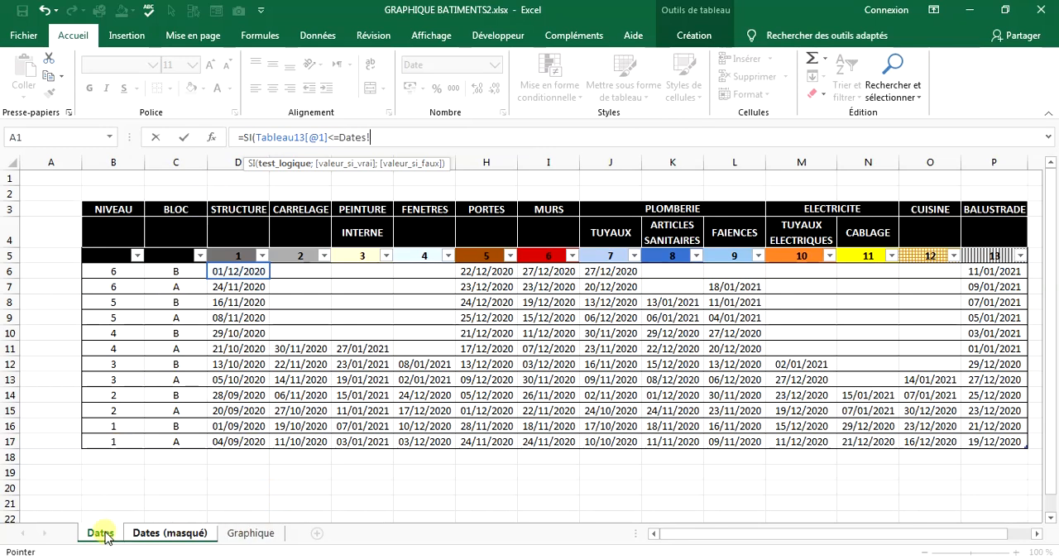
left_click(151, 533)
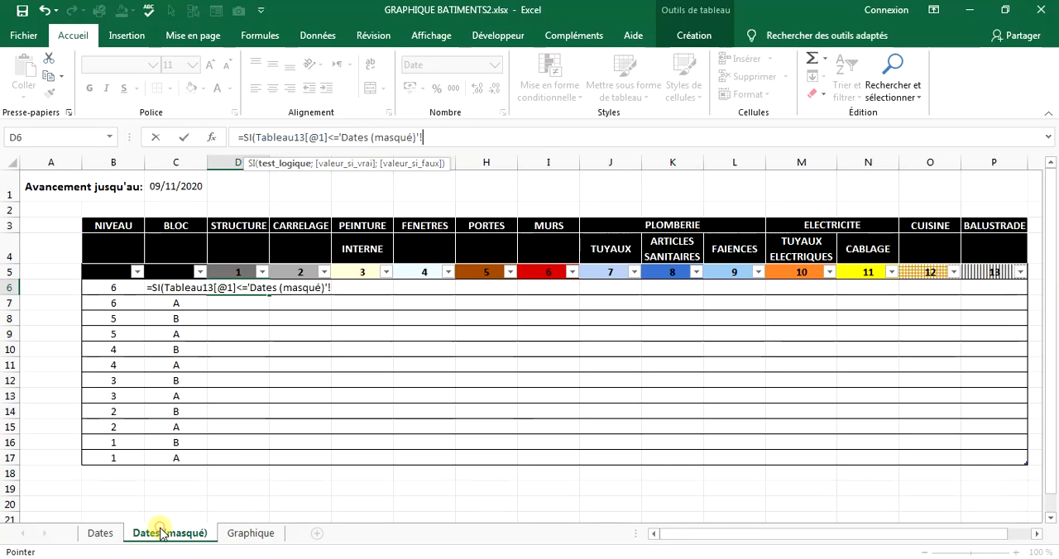
left_click(193, 164)
left_click(187, 178)
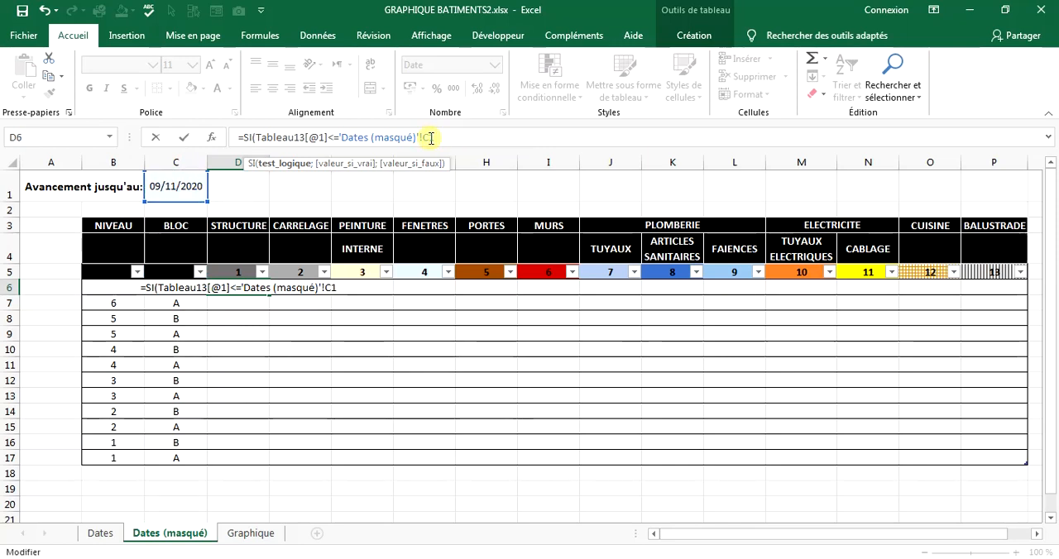
key("F4")
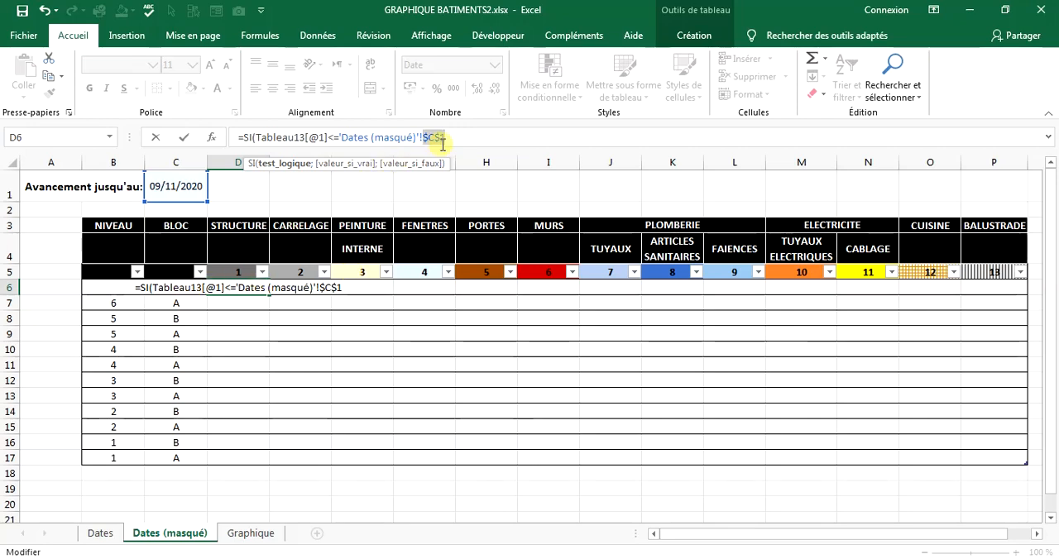
Complete the SI formula so it returns Tableau13[@1] from the Dates sheet when true and 0 when false.
type(";")
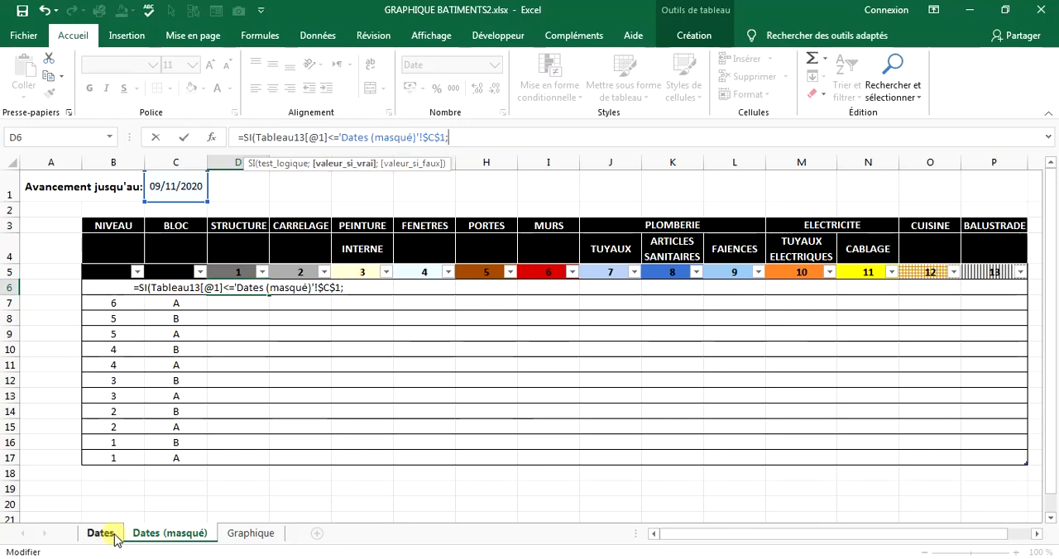
left_click(114, 536)
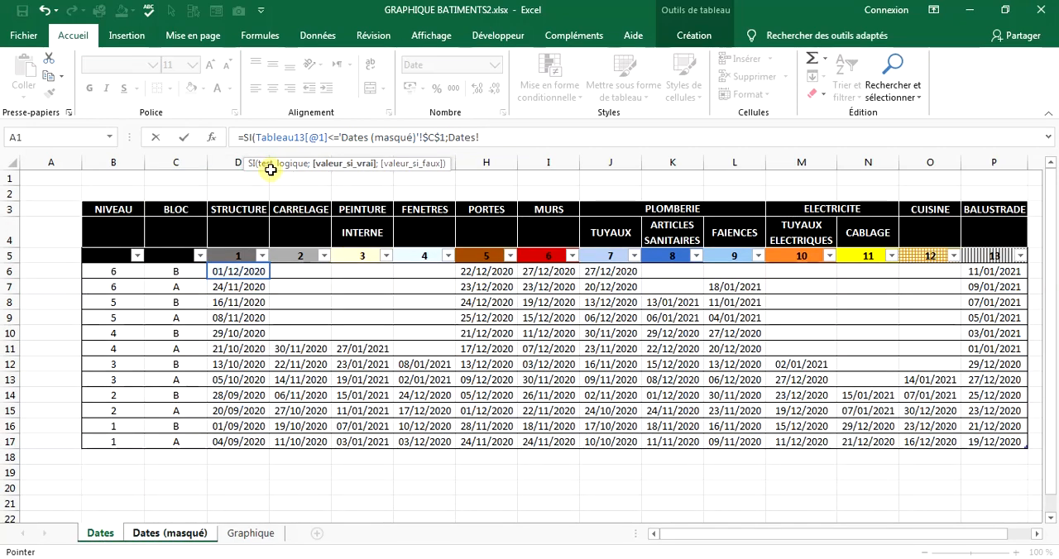
left_click(246, 271)
type(";0")
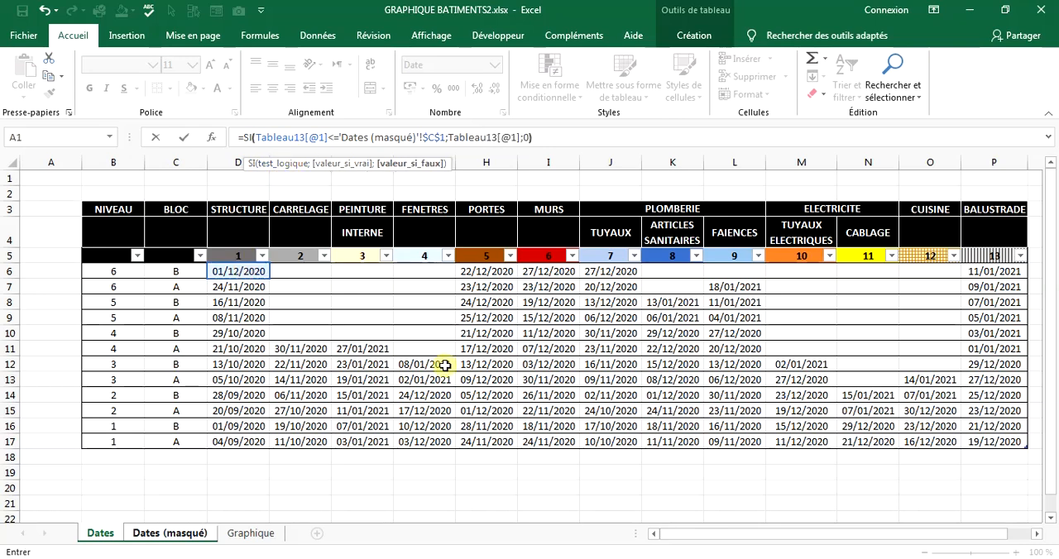
key("Return")
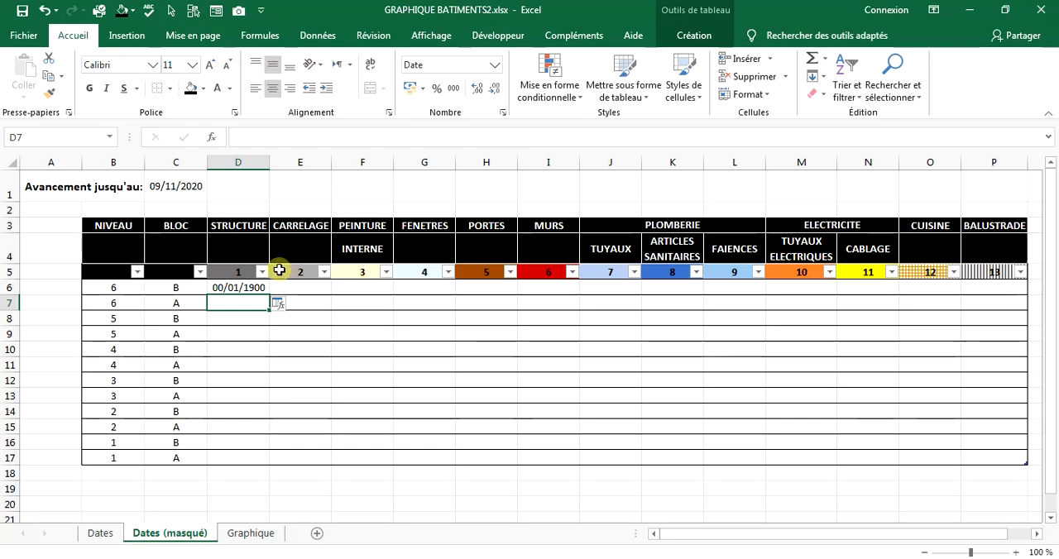
Apply the thousands-separator number style to D6 and fill its formula across the whole table, D6:P17.
left_click(248, 287)
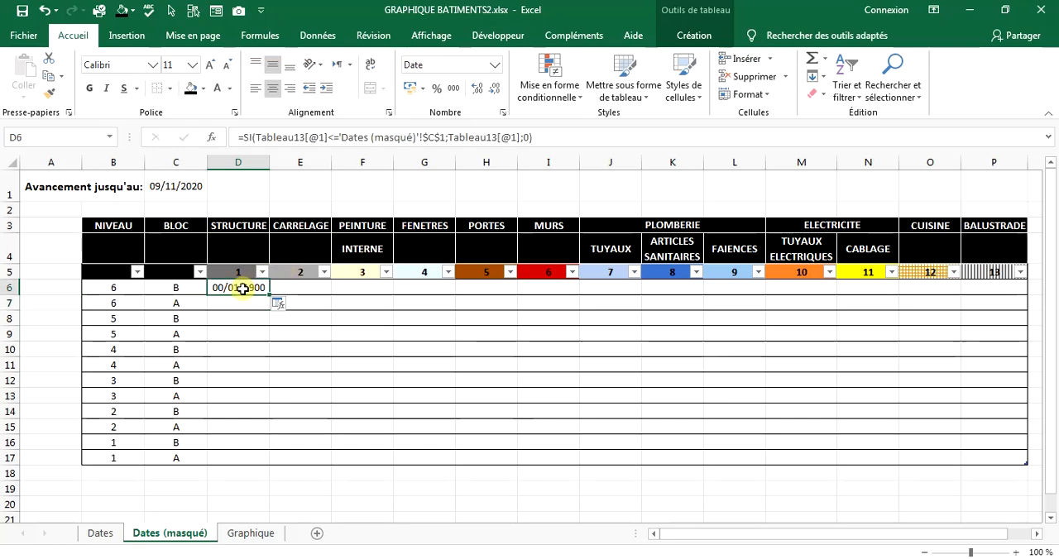
left_click(507, 118)
left_click(174, 209)
left_click(440, 487)
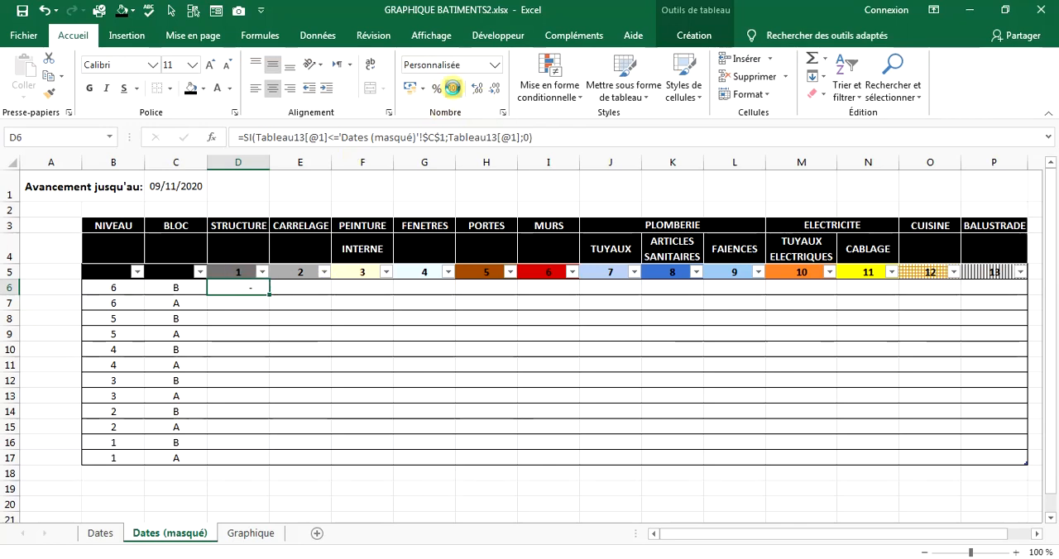
mouse_move(269, 295)
left_mouse_down()
mouse_move(272, 464)
mouse_move(1012, 479)
left_mouse_up()
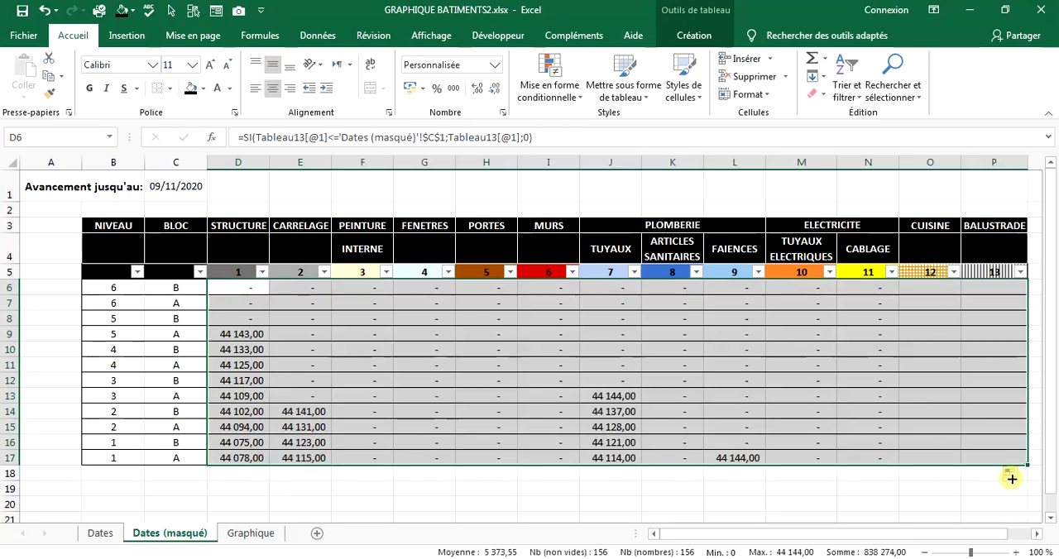
Set the numbers in D6:P17 to show no decimal places.
left_click(479, 91)
left_click(479, 91)
left_click(478, 89)
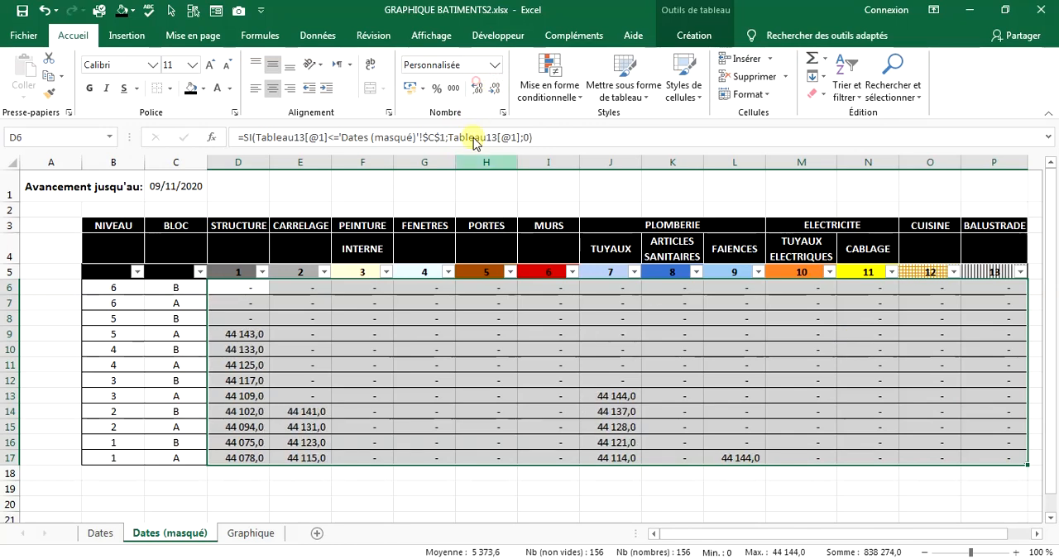
left_click(495, 91)
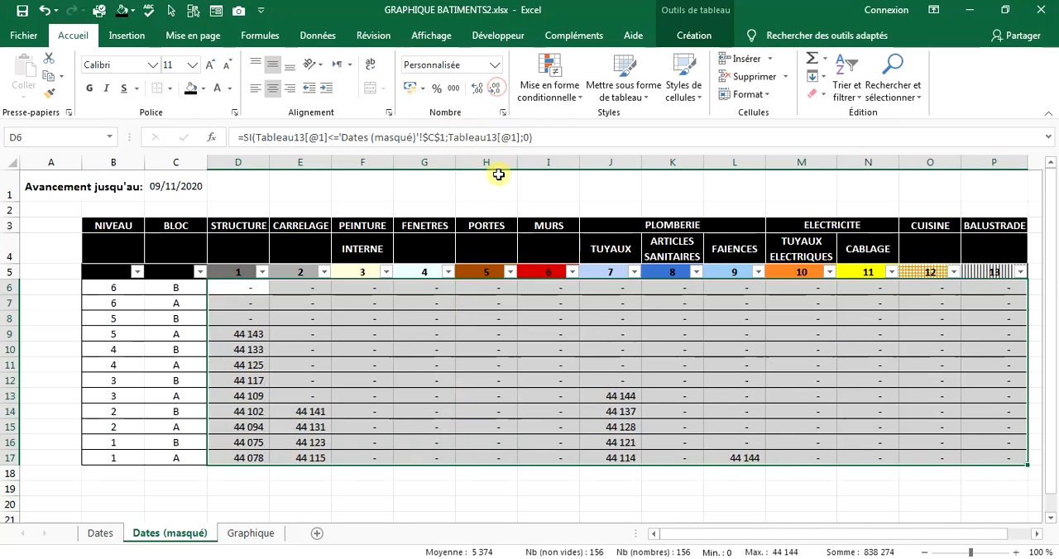
left_click(491, 187)
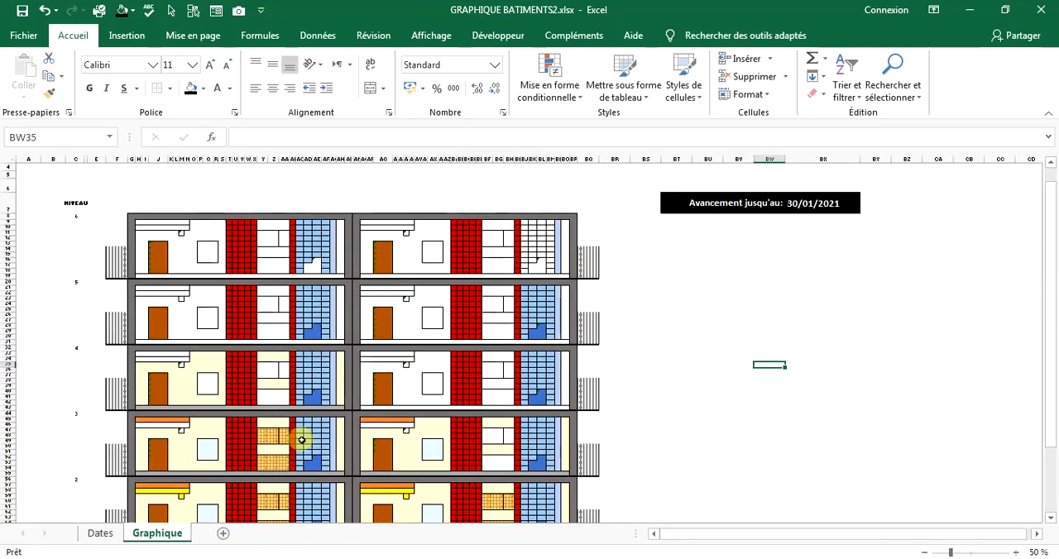
Add a new worksheet after the Graphique sheet.
scroll(285, 331, "up", 1)
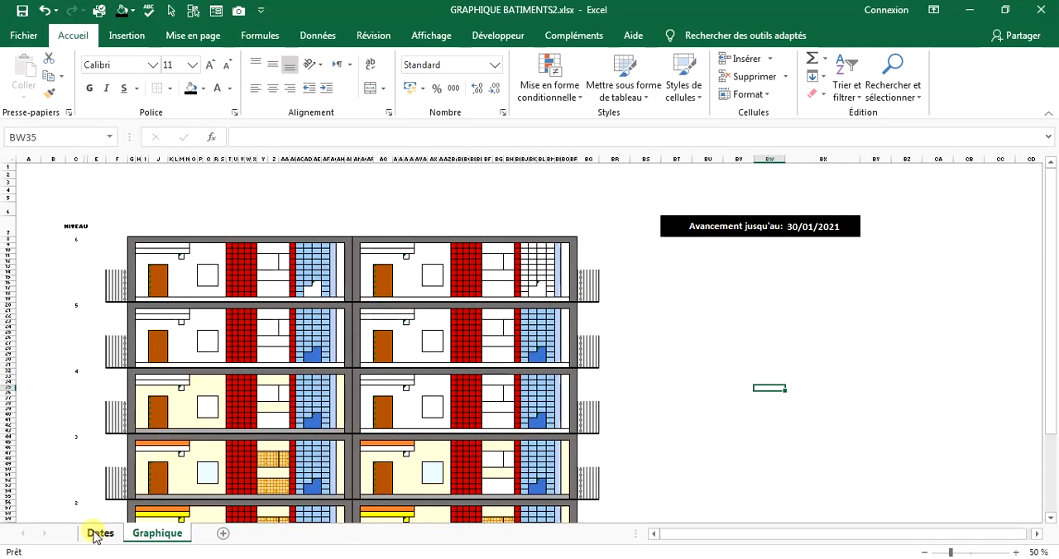
left_click(223, 534)
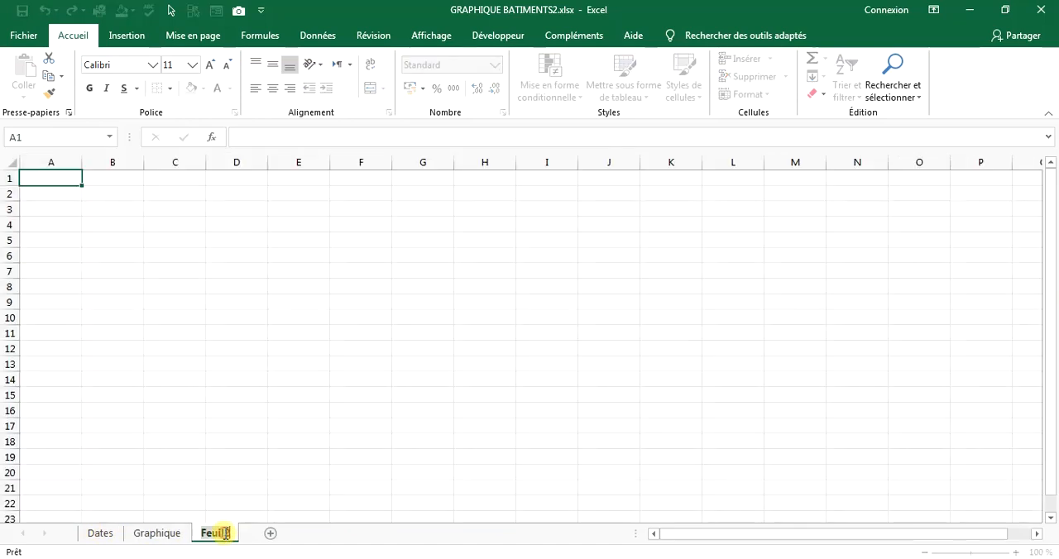
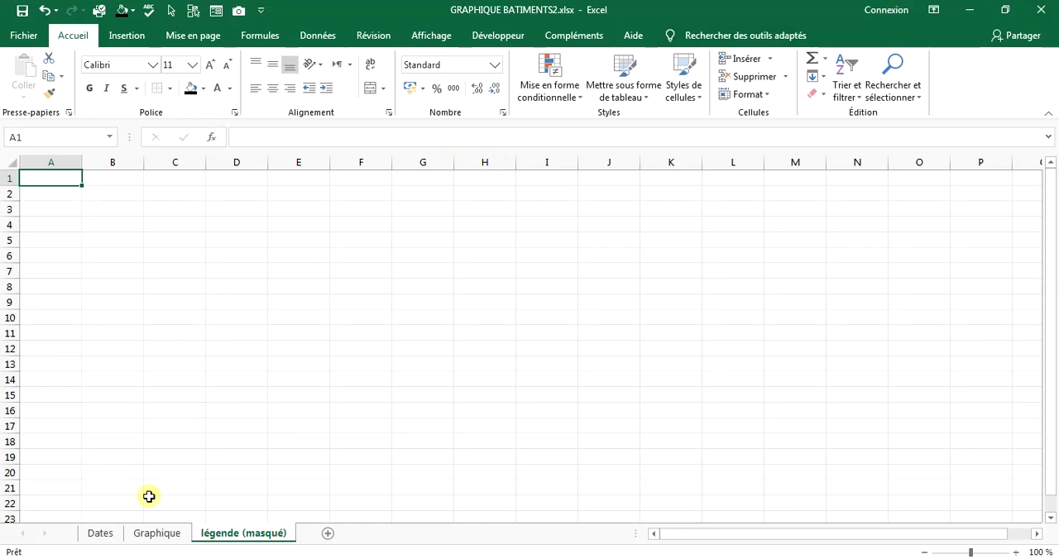
Copy the coloured numbers 1 to 13 from D5:P5 on the Dates sheet and paste them transposed at B5 of légende (masqué).
left_click(100, 533)
left_click_drag(240, 255, 991, 259)
right_click(990, 260)
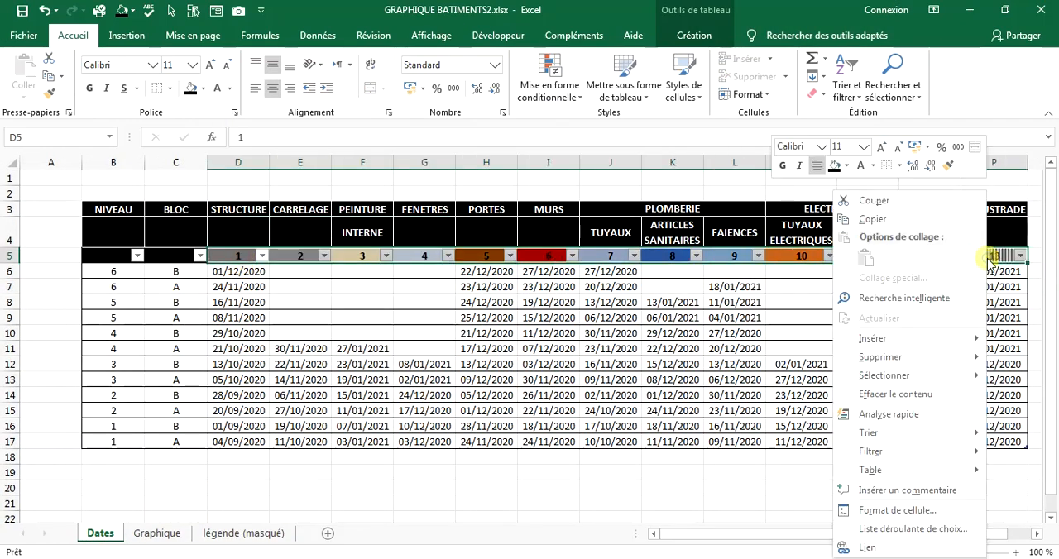
left_click(875, 219)
left_click(240, 533)
right_click(132, 237)
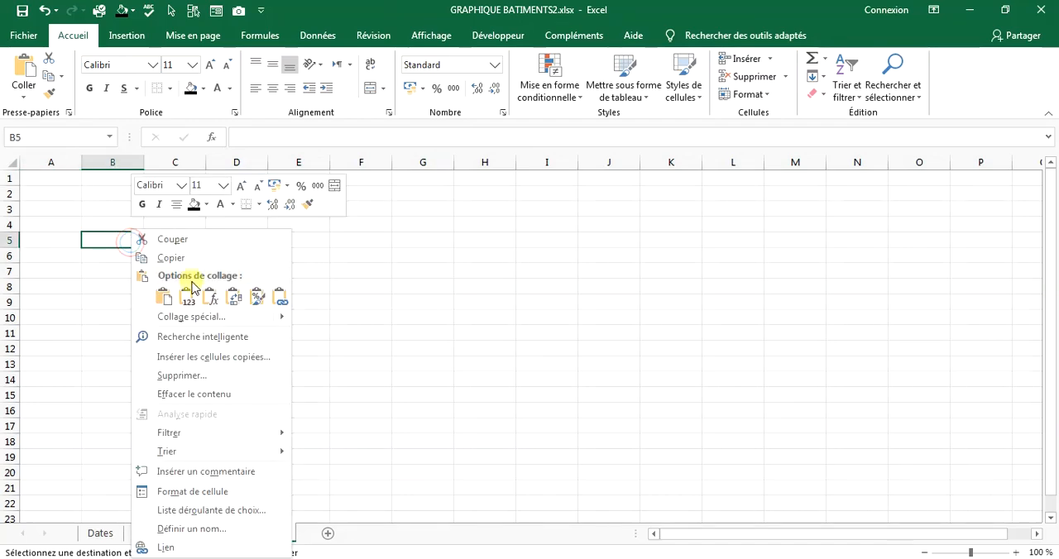
left_click(234, 296)
left_click(59, 239)
left_click(68, 280)
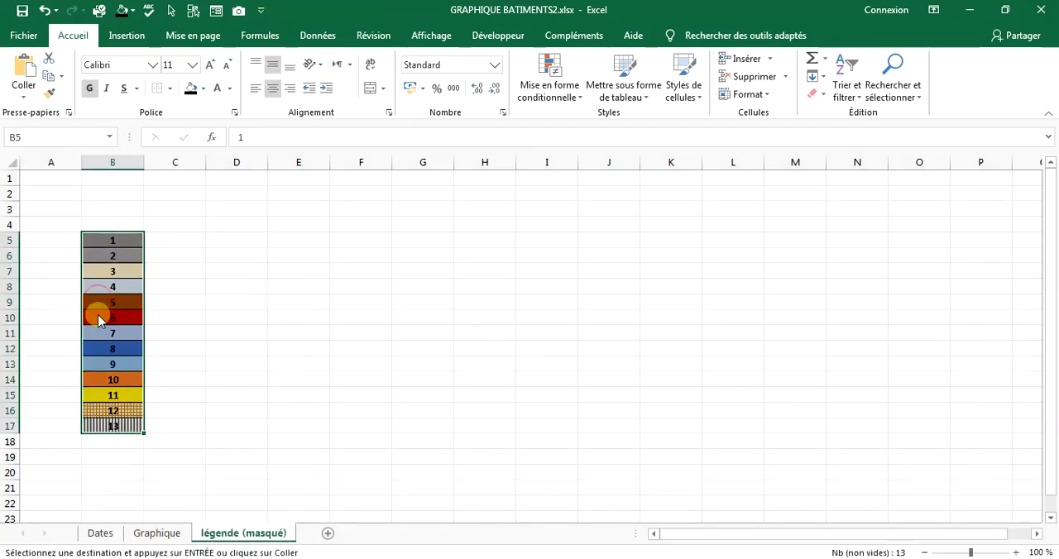
left_click(174, 361)
Try to copy the activity headings in D3:I3, J4:N4 and O3:P3 of the Dates sheet together.
left_click(142, 535)
left_click(119, 536)
left_click_drag(240, 210, 542, 208)
left_click_drag(601, 229, 867, 230)
left_click_drag(927, 212, 996, 208)
right_click(998, 208)
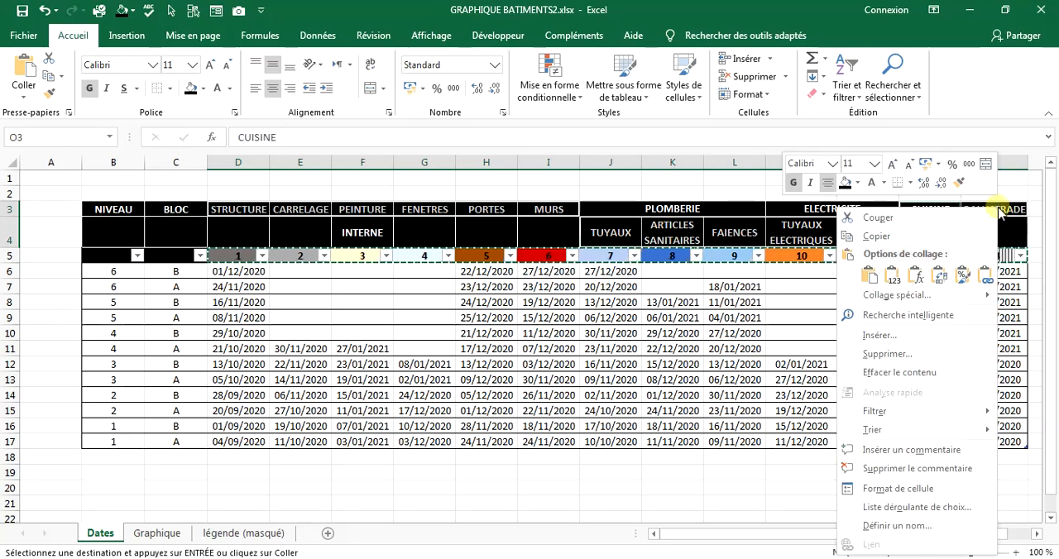
left_click(877, 236)
left_click(538, 331)
Copy the headings STRUCTURE to MURS from D3:I3 of Dates and paste them transposed at C5 of légende (masqué).
left_click(251, 209)
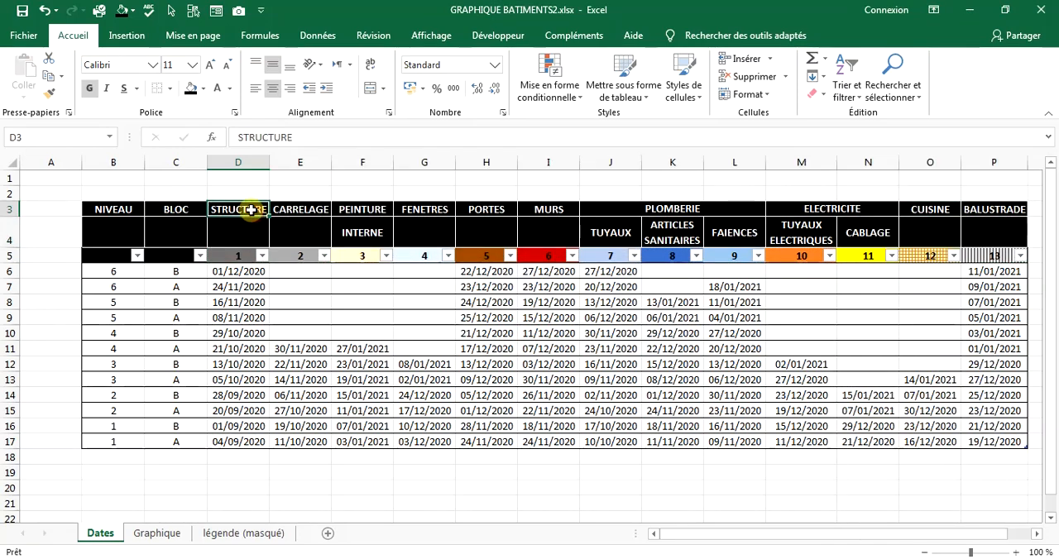
left_click_drag(250, 210, 542, 210)
right_click(545, 210)
left_click(583, 234)
left_click(243, 534)
right_click(177, 235)
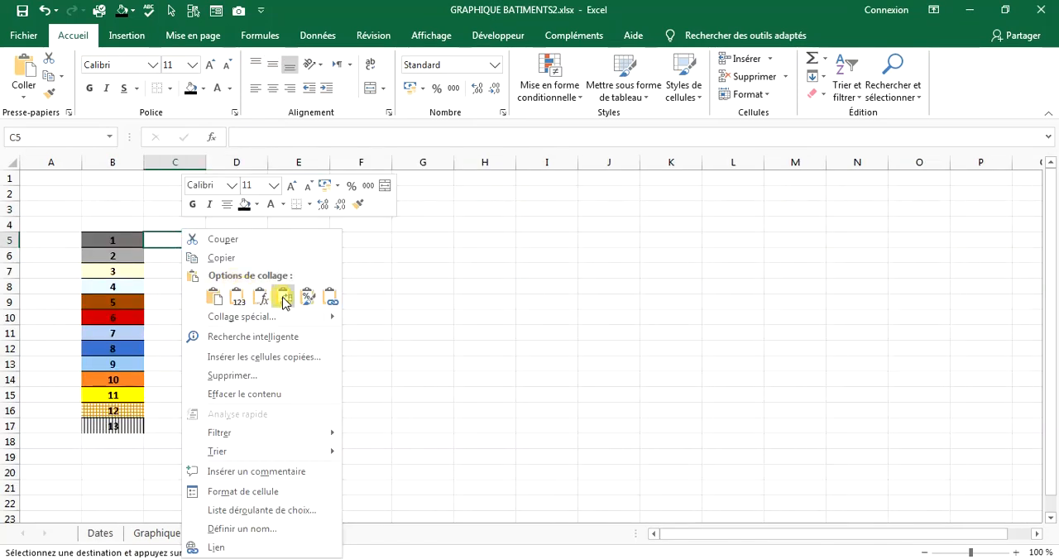
left_click(283, 298)
Copy the three PLOMBERIE subheadings in J4:L4 of Dates and paste them transposed at C11 of légende (masqué).
left_click(100, 533)
left_click_drag(612, 232, 735, 232)
key("ctrl+c")
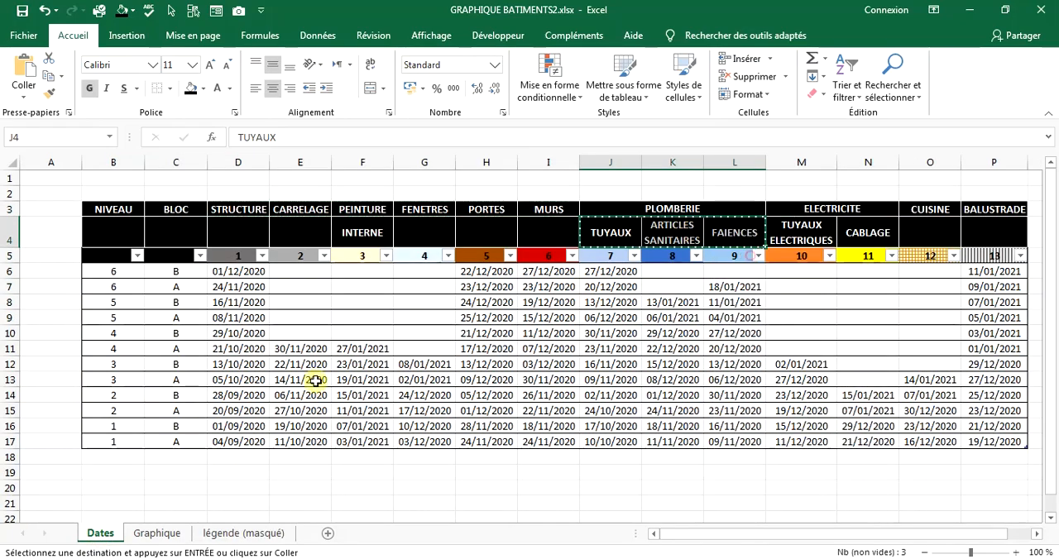
left_click(244, 533)
right_click(161, 334)
left_click(259, 74)
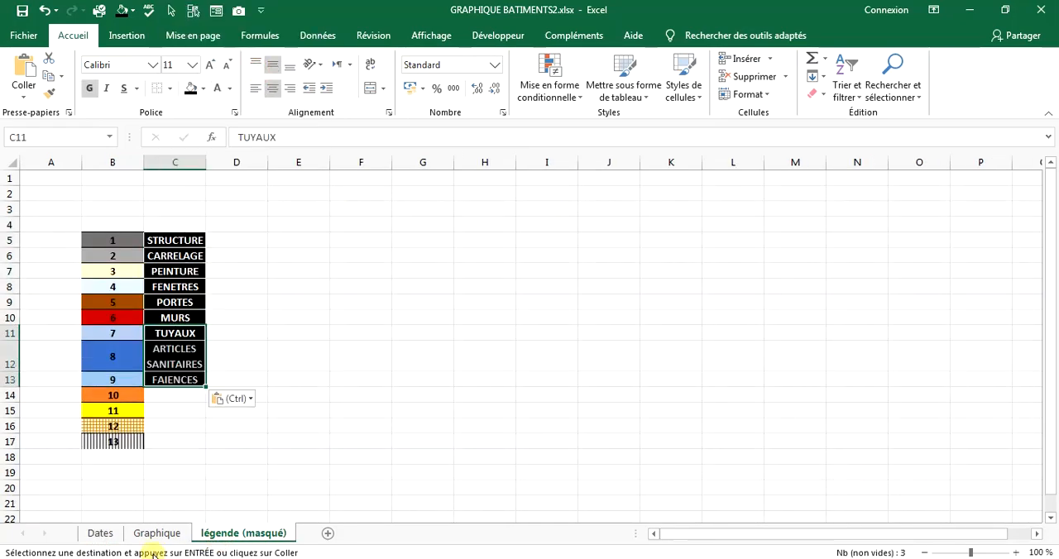
Copy the ELECTRICITE subheadings TUYAUX ELECTRIQUES and CABLAGE from Dates and paste them transposed at C14 of légende (masqué).
left_click(100, 534)
right_click(857, 229)
left_click(886, 252)
left_click(243, 533)
right_click(183, 395)
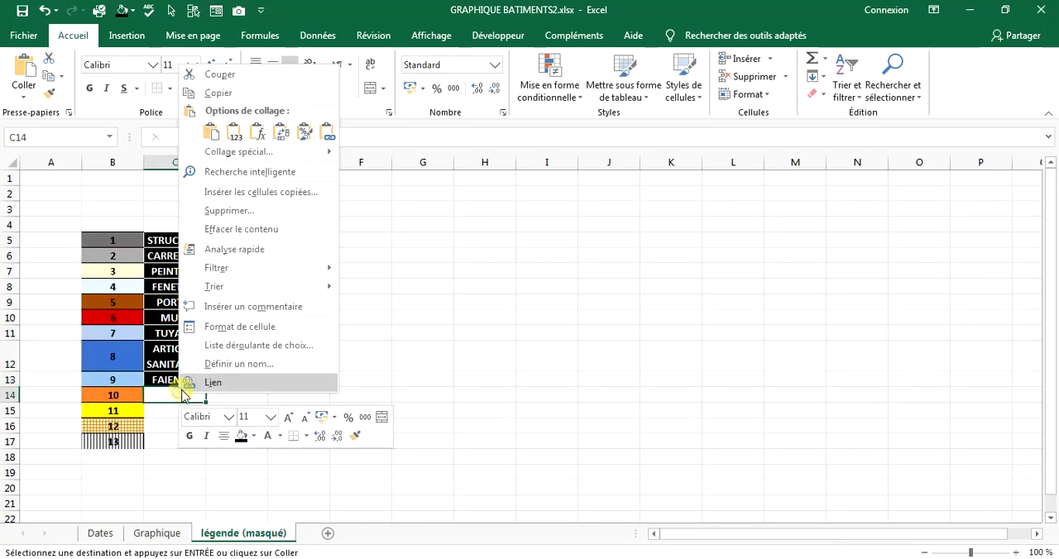
left_click(281, 132)
Copy the CUISINE and BALUSTRADE headings in O3:P3 of Dates and paste them transposed at C16 of légende (masqué).
left_click(101, 534)
left_click_drag(930, 210, 993, 209)
right_click(989, 209)
left_click(875, 230)
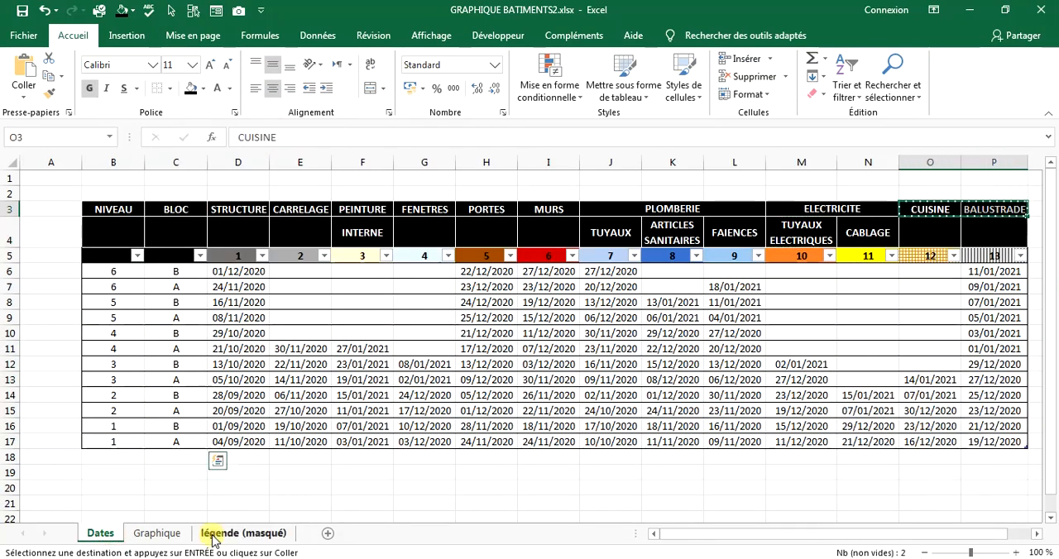
left_click(244, 534)
left_click(163, 461)
right_click(163, 461)
left_click(220, 204)
Widen column C to fit the activity names and reduce rows 12 and 14 to single-line height.
left_click_drag(208, 166, 268, 169)
left_click_drag(11, 372, 12, 357)
left_click_drag(12, 418, 10, 388)
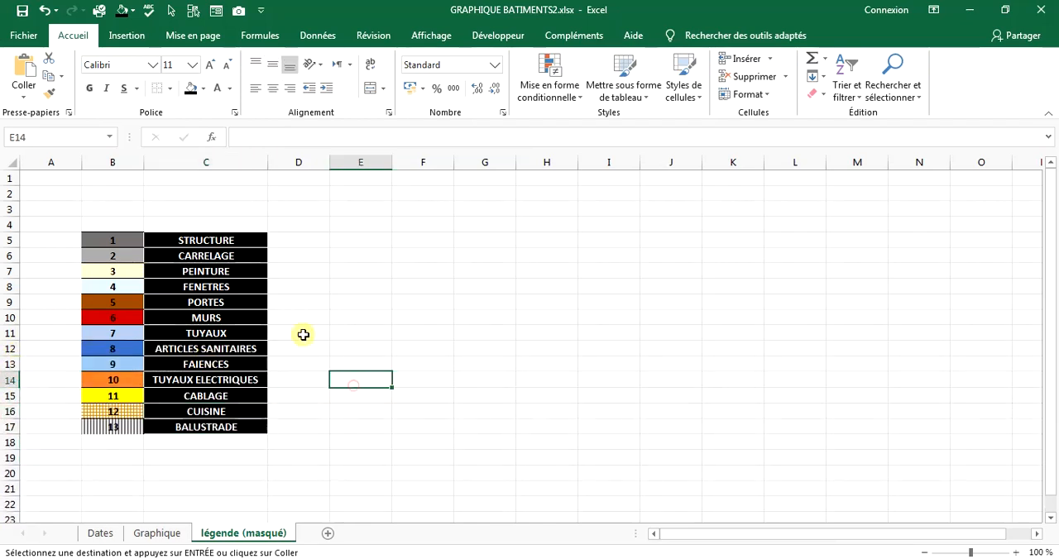
Change the activity names in C5:C17 to black text on a white fill.
left_click_drag(219, 240, 194, 429)
left_click(229, 89)
left_click(220, 110)
left_click(203, 88)
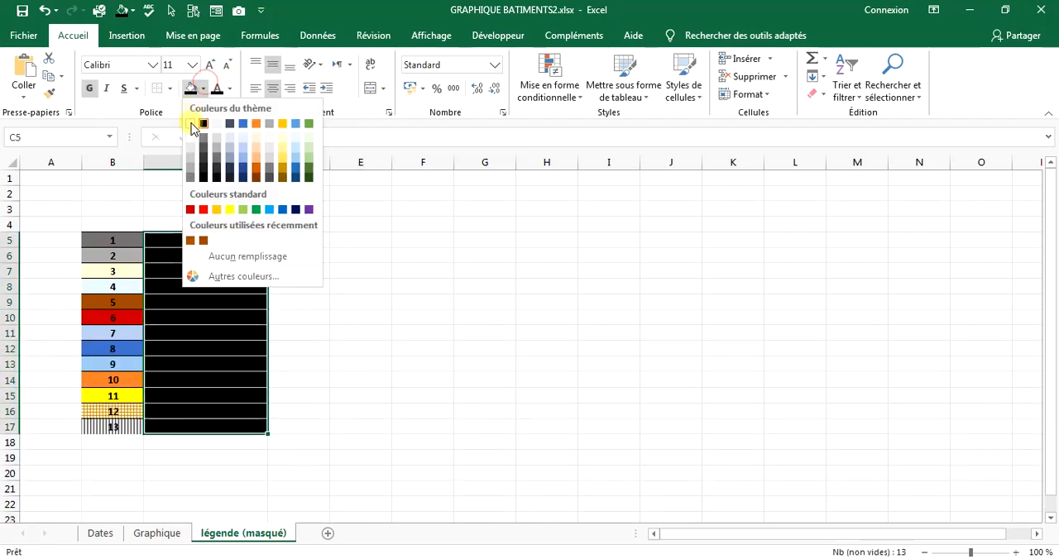
left_click(194, 125)
left_click(285, 299)
Apply all borders to the activity names in C5:C17 and narrow column D.
left_click_drag(205, 239, 192, 424)
left_click(170, 89)
left_click(215, 222)
left_click(306, 307)
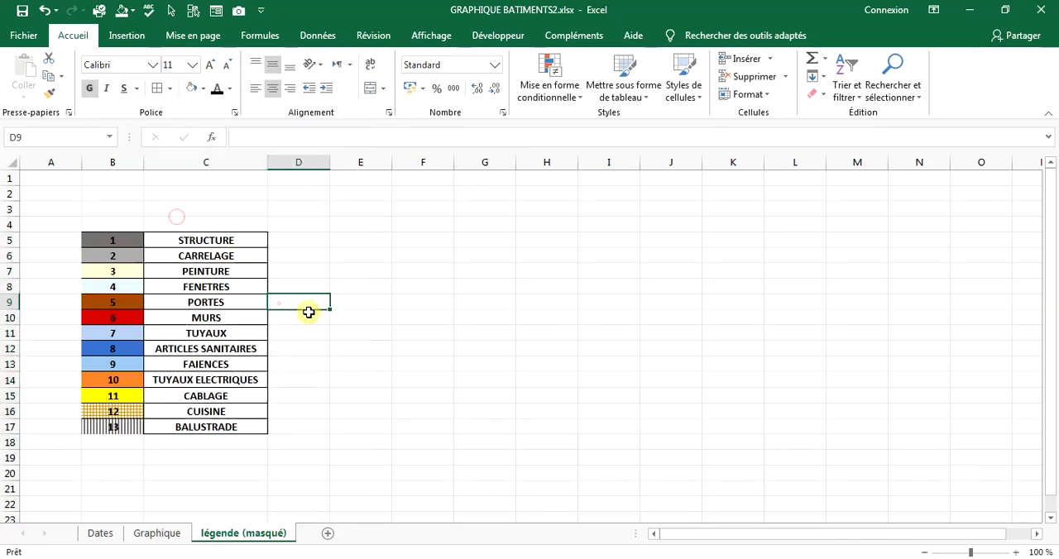
left_click_drag(331, 163, 292, 163)
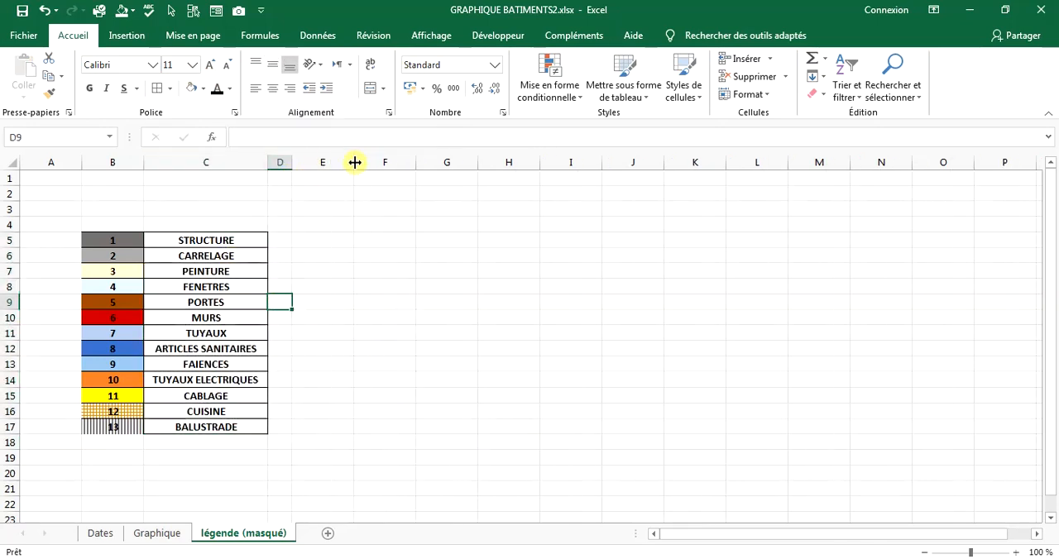
Enter the column headers "N°" in B4 and "ACTIVITES" in C4.
left_click(91, 226)
type("N")
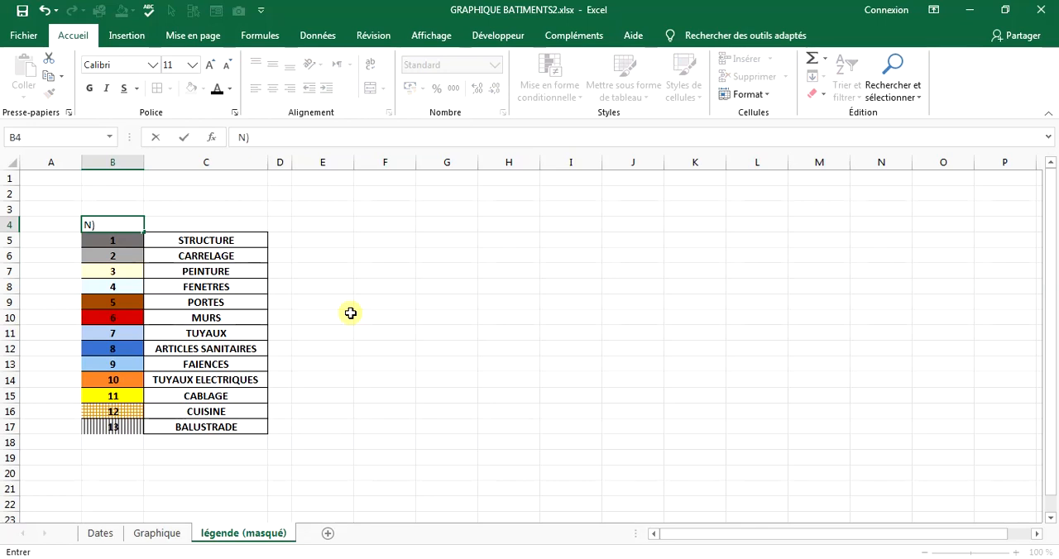
type("°")
left_click(263, 220)
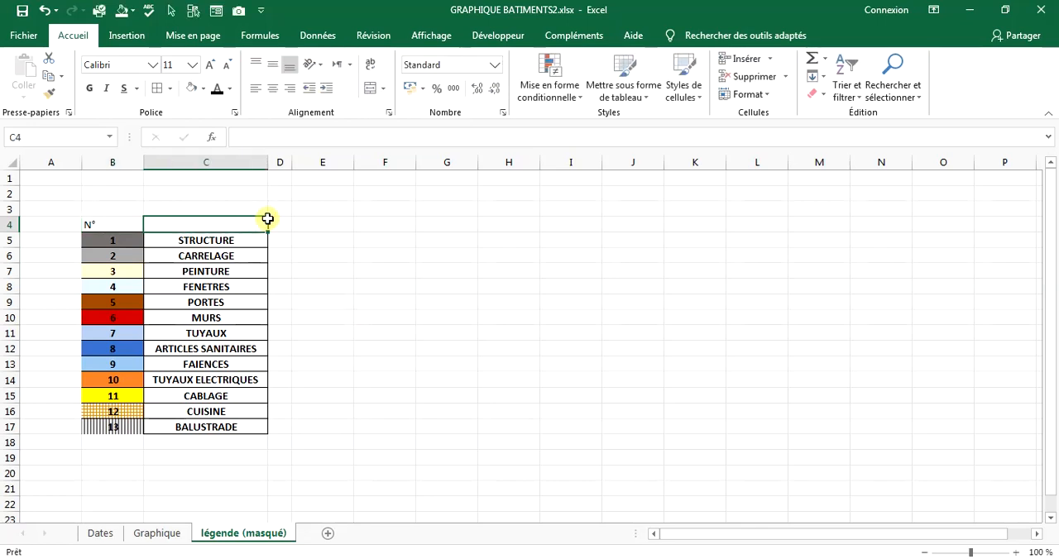
type("ACTIVIT")
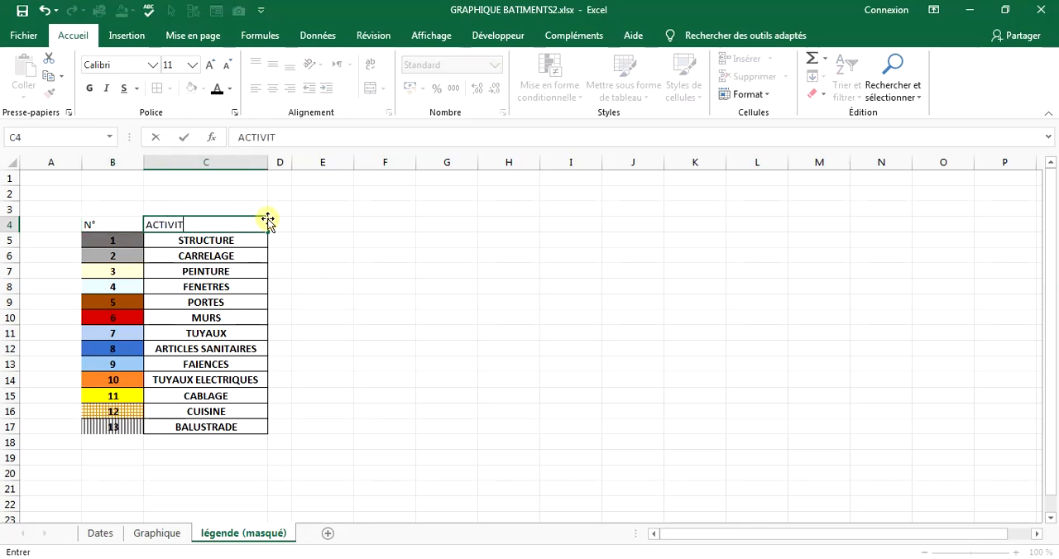
type("ES")
Merge and center D4:E4 and enter the header "STATUT".
left_click_drag(270, 222, 314, 223)
left_click(369, 88)
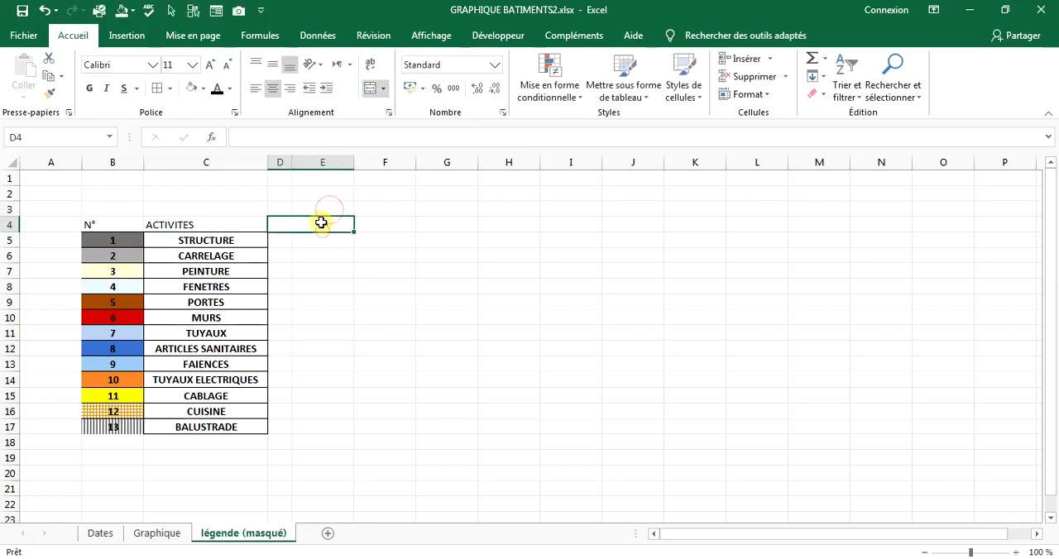
type("STATUT")
Apply outside borders to successively smaller ranges within D5:E17 so each row is outlined without a divider between columns D and E.
left_click(171, 88)
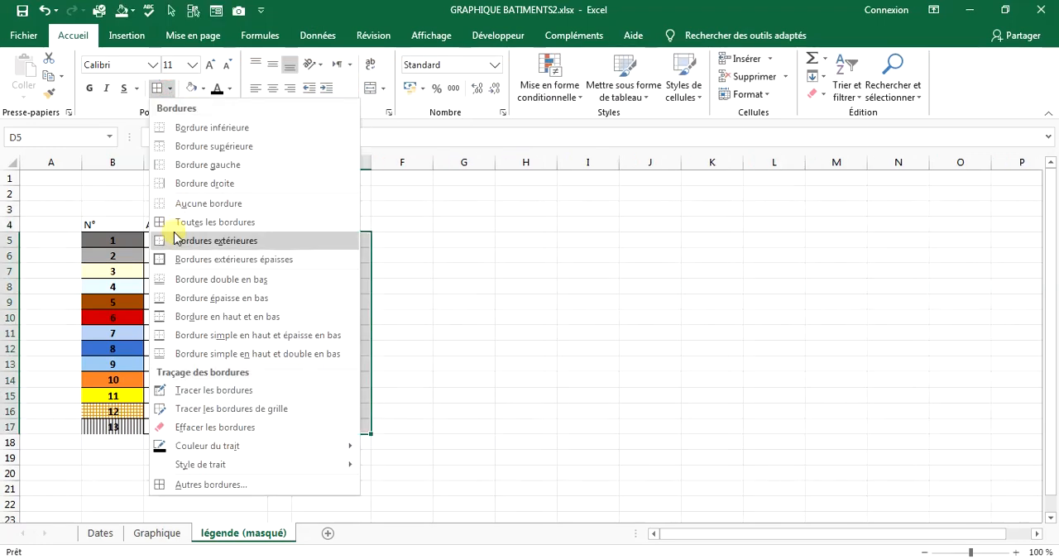
left_click(177, 238)
left_click_drag(279, 256, 318, 412)
left_click(157, 87)
left_click_drag(280, 271, 319, 380)
left_click(157, 87)
left_click(157, 87)
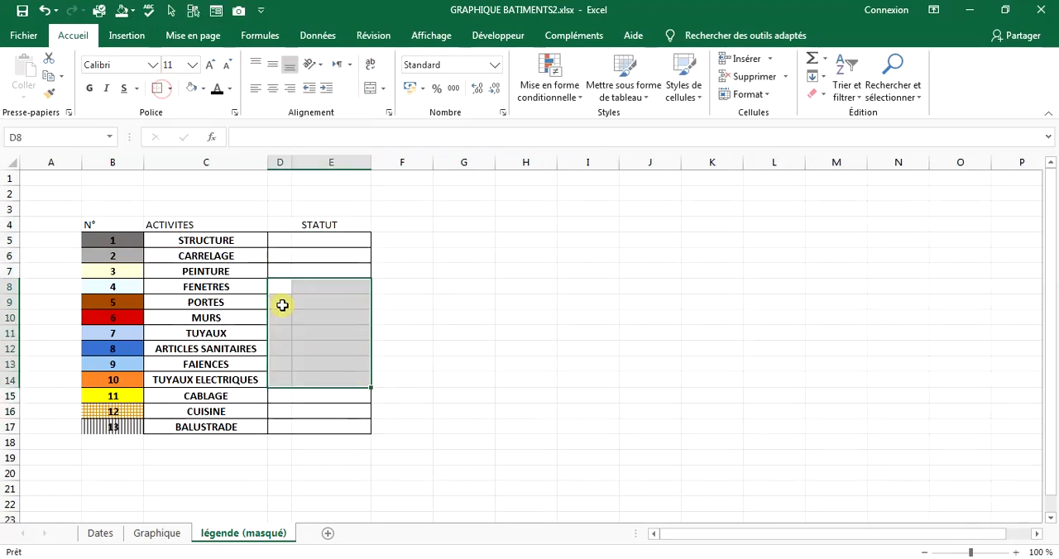
left_click_drag(280, 303, 315, 365)
left_click(157, 87)
left_click_drag(280, 317, 314, 334)
left_click(157, 88)
left_click(453, 335)
Give the header cells B4:E4 a black fill and white text.
left_click_drag(319, 225, 107, 224)
left_click(203, 88)
left_click(193, 138)
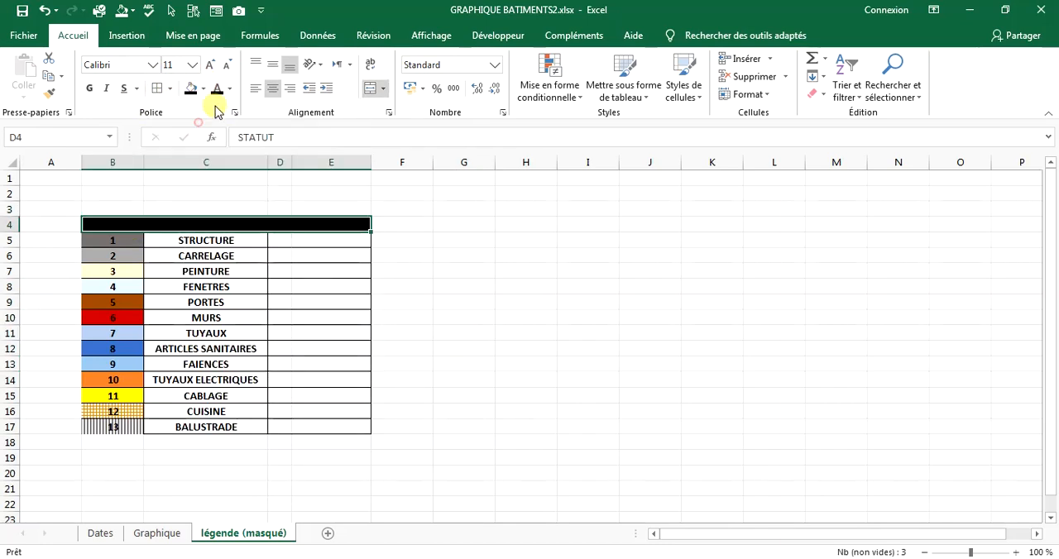
left_click(229, 89)
left_click(215, 138)
Make the N°, ACTIVITES and STATUT headers bold, larger, and centered horizontally and vertically.
left_click(273, 66)
left_click(89, 88)
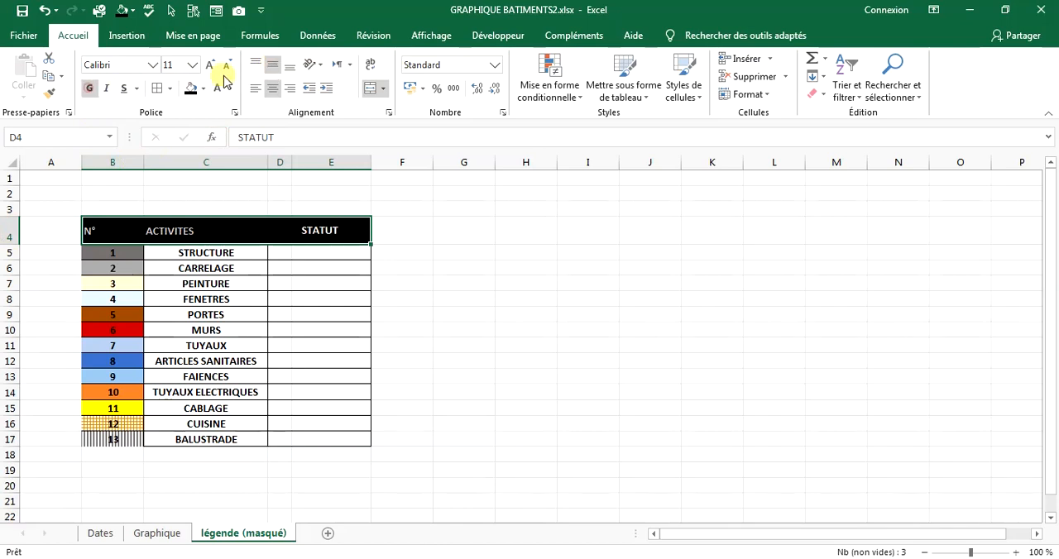
left_click(210, 66)
left_click(210, 65)
left_click(273, 89)
left_click(273, 89)
left_click(275, 286)
left_click_drag(91, 228, 284, 230)
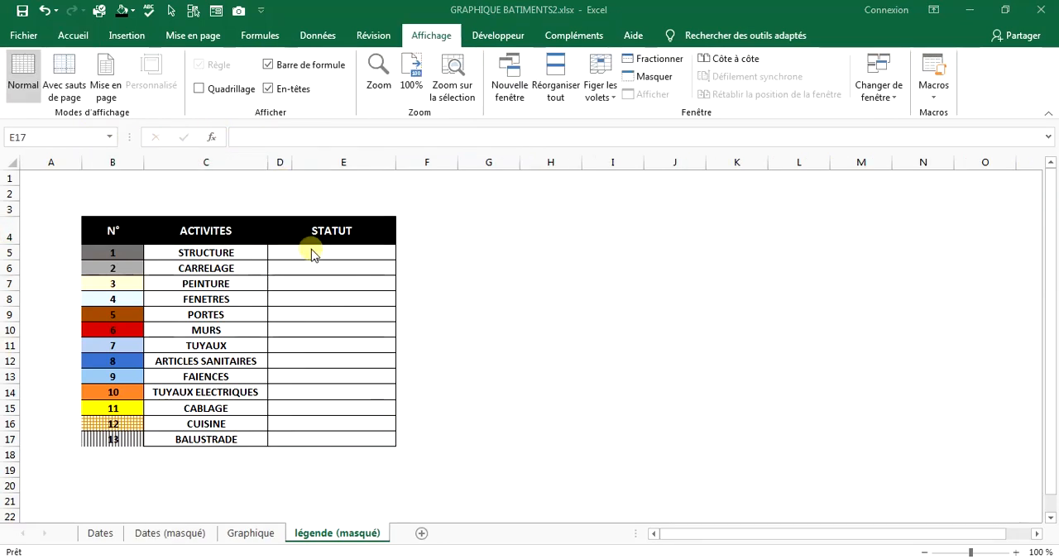
left_click(316, 264)
Start an NB.SI.ENS formula in E5 for STRUCTURE, using Tableau1[1] from Dates (masqué) as the first criteria range.
left_click(316, 253)
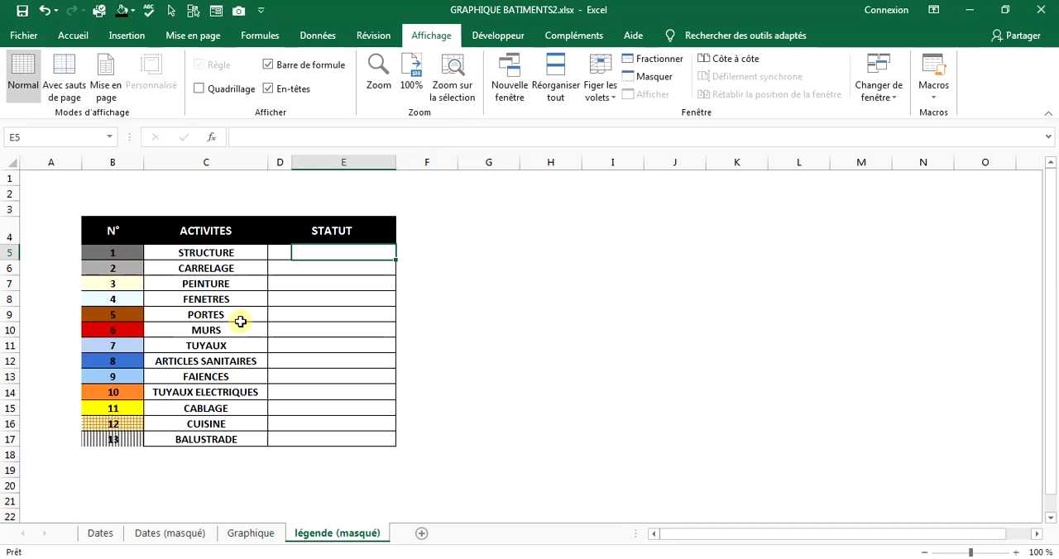
left_click(183, 534)
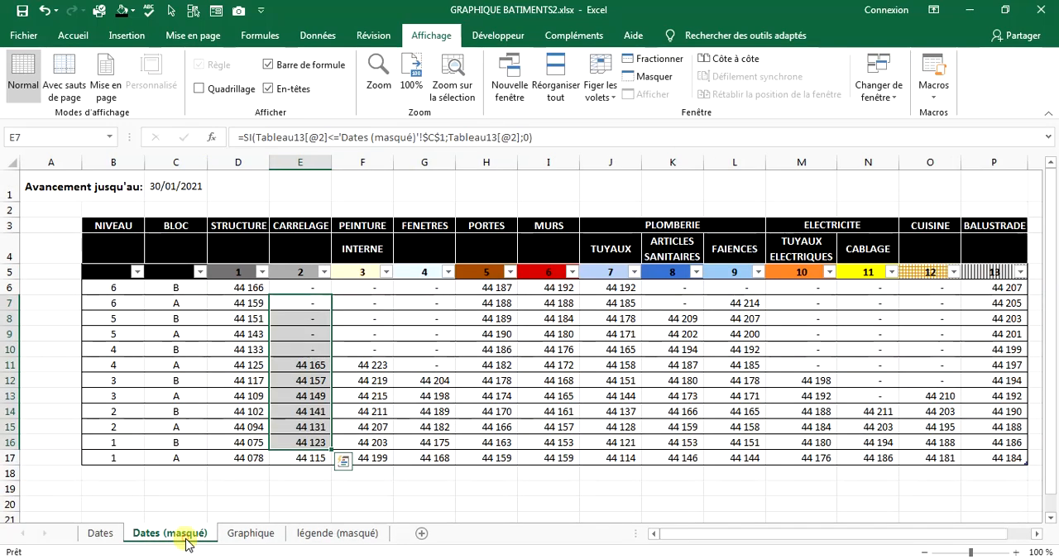
left_click_drag(300, 427, 301, 458)
left_click_drag(253, 288, 252, 456)
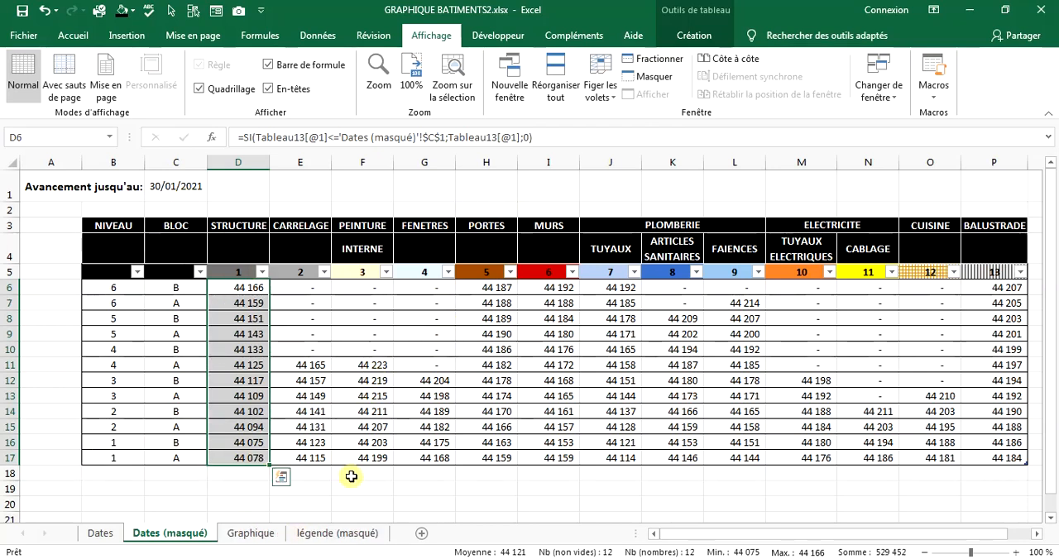
left_click(348, 534)
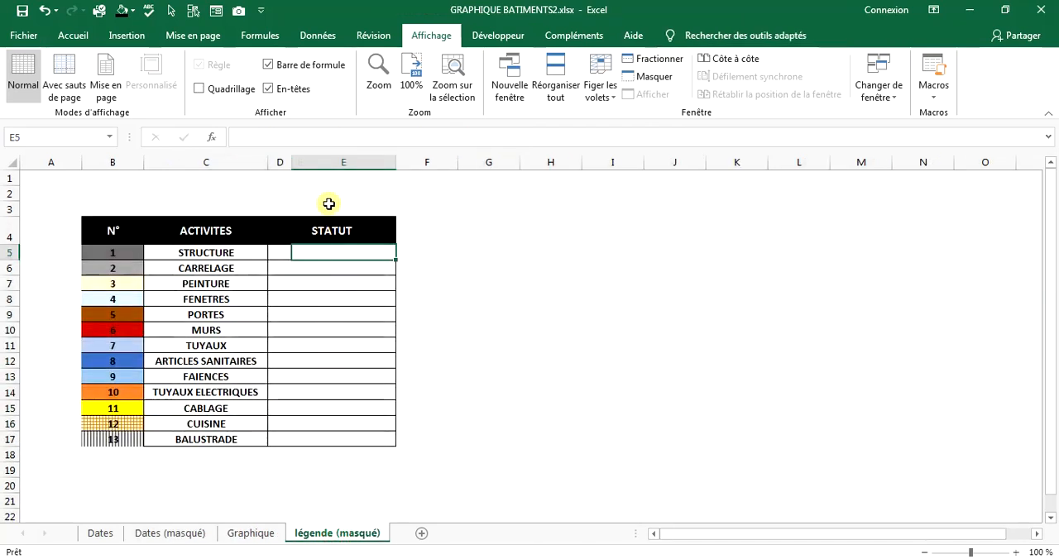
left_click(335, 139)
type("=")
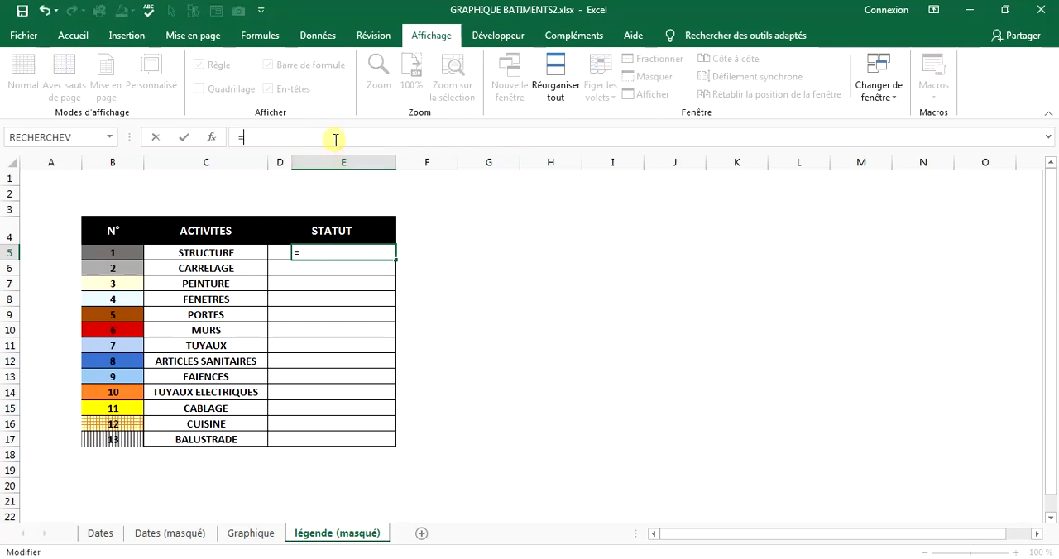
type("nb")
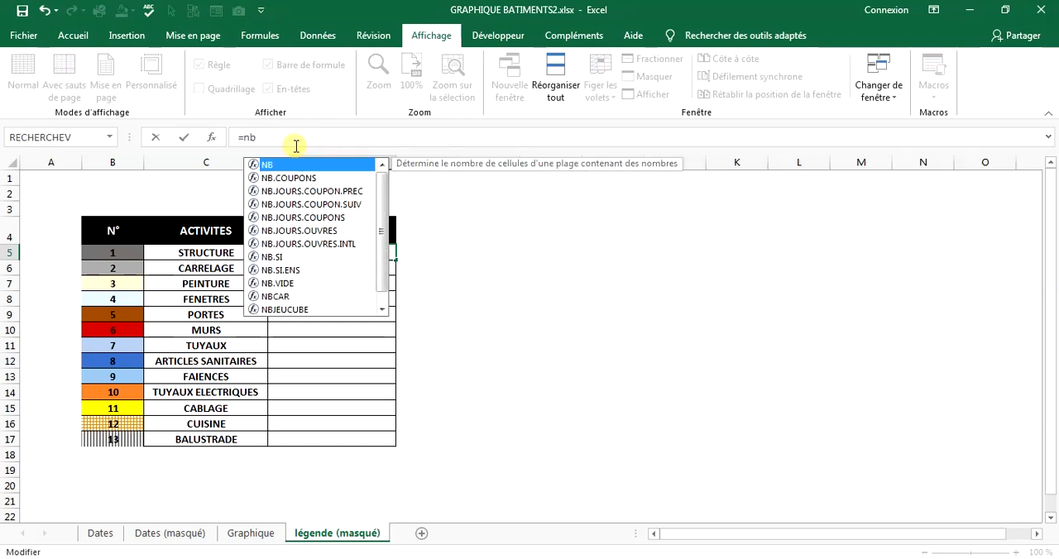
double_click(294, 270)
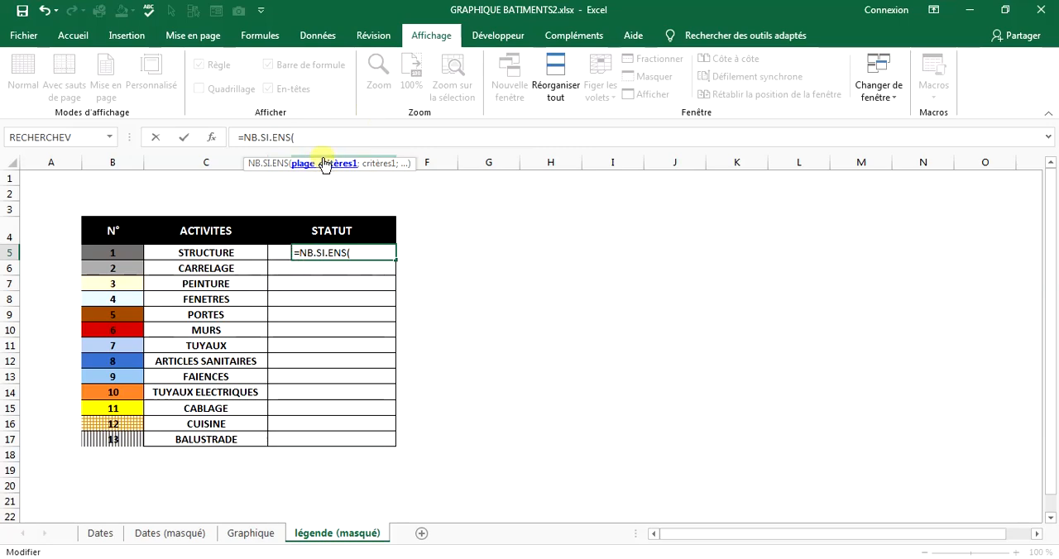
left_click(171, 534)
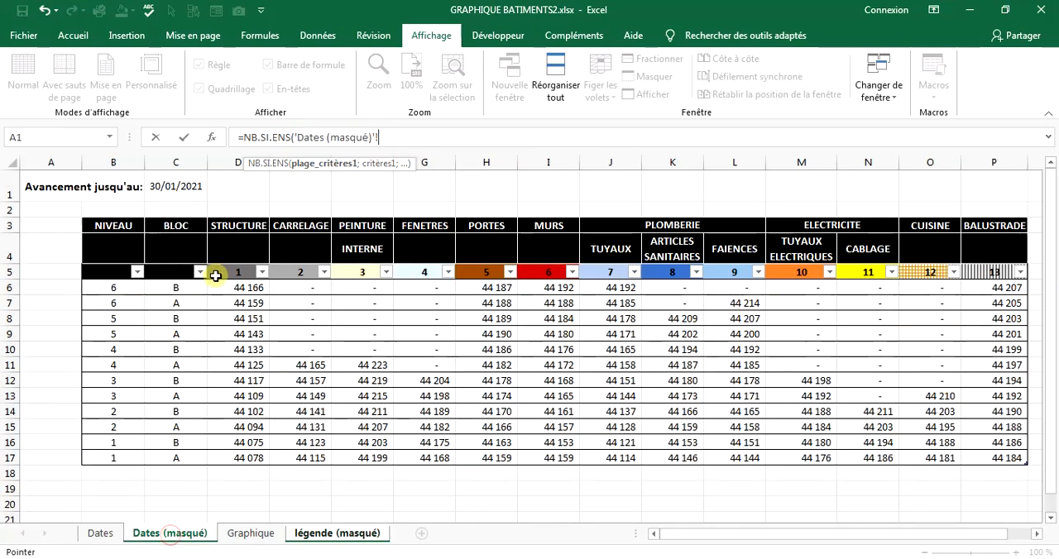
left_click(224, 262)
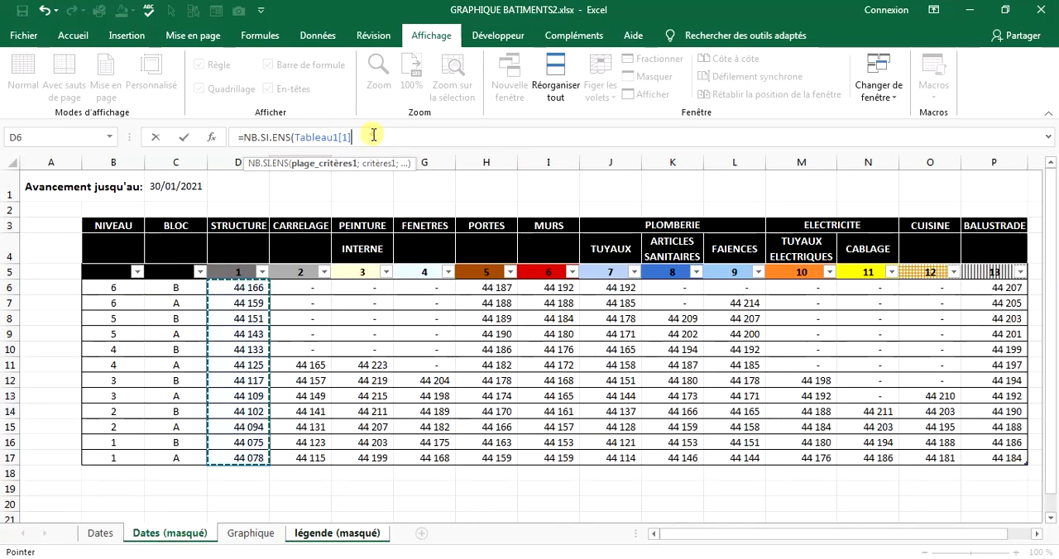
Set the NB.SI.ENS criterion to ">0" and complete the formula for STRUCTURE.
type(";\">0")
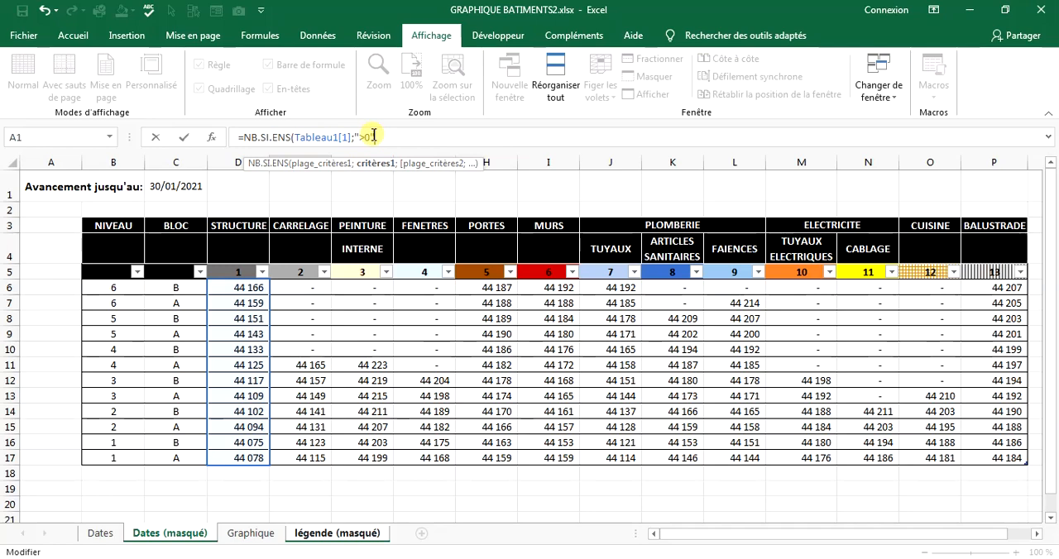
type(")")
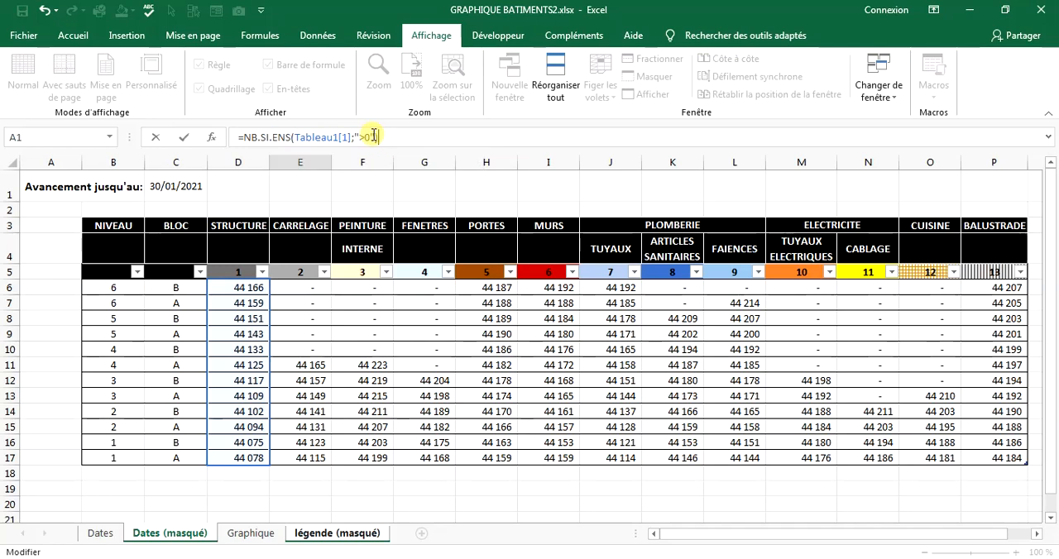
key("Return")
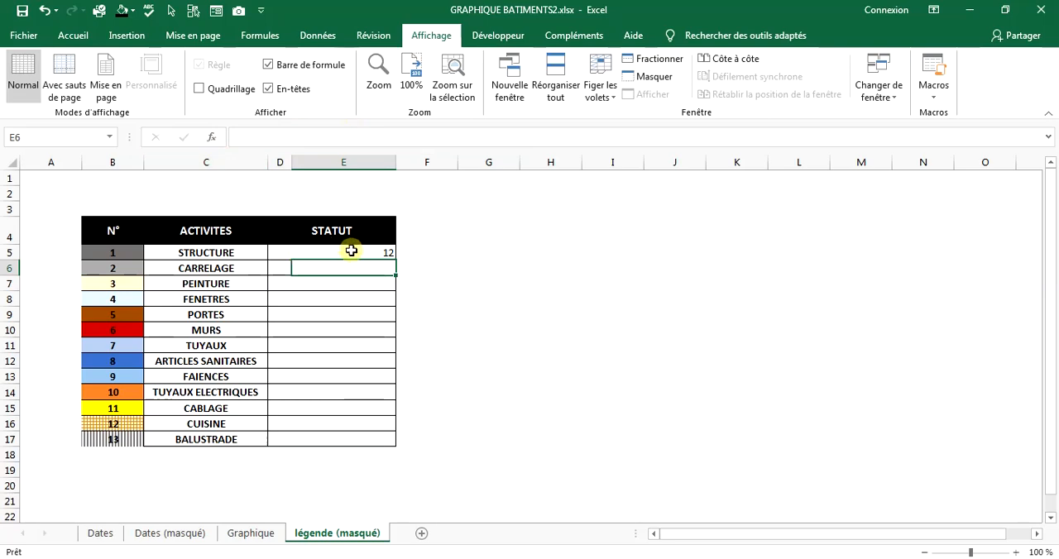
Wrap the NB.SI.ENS count in E5 in an SI function that returns "ACHEVEE" when the count equals 12.
left_click(152, 536)
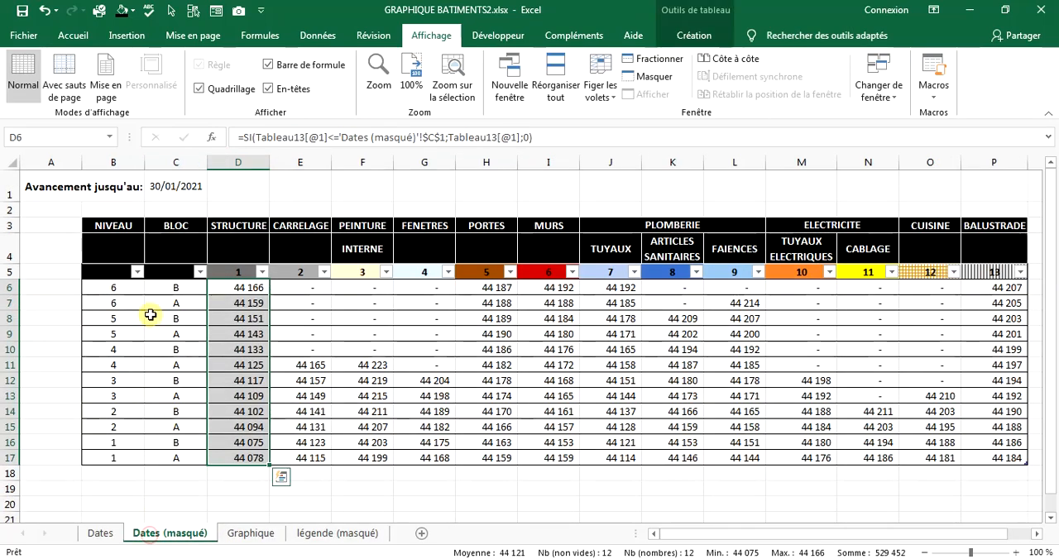
left_click(299, 537)
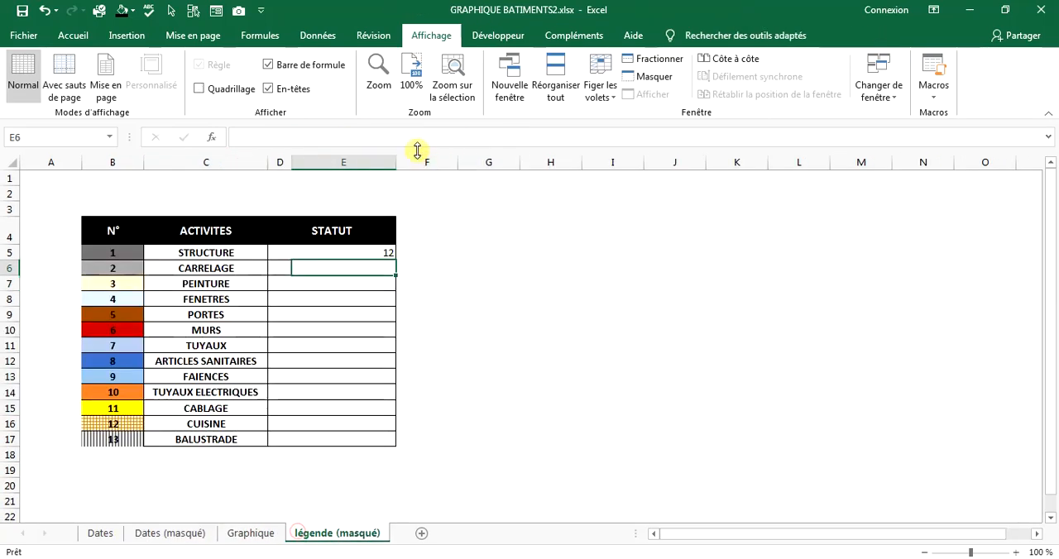
left_click(338, 256)
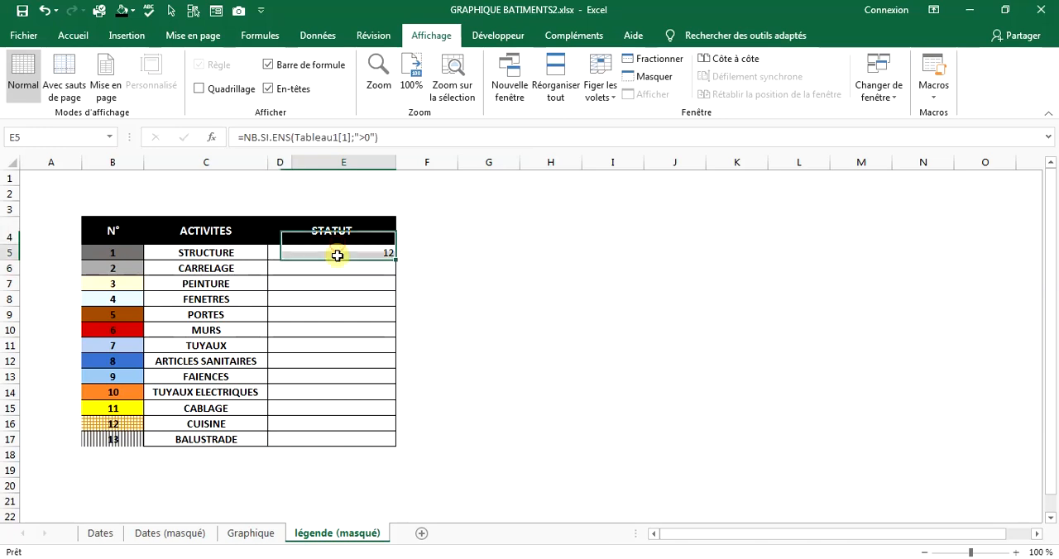
left_click(246, 137)
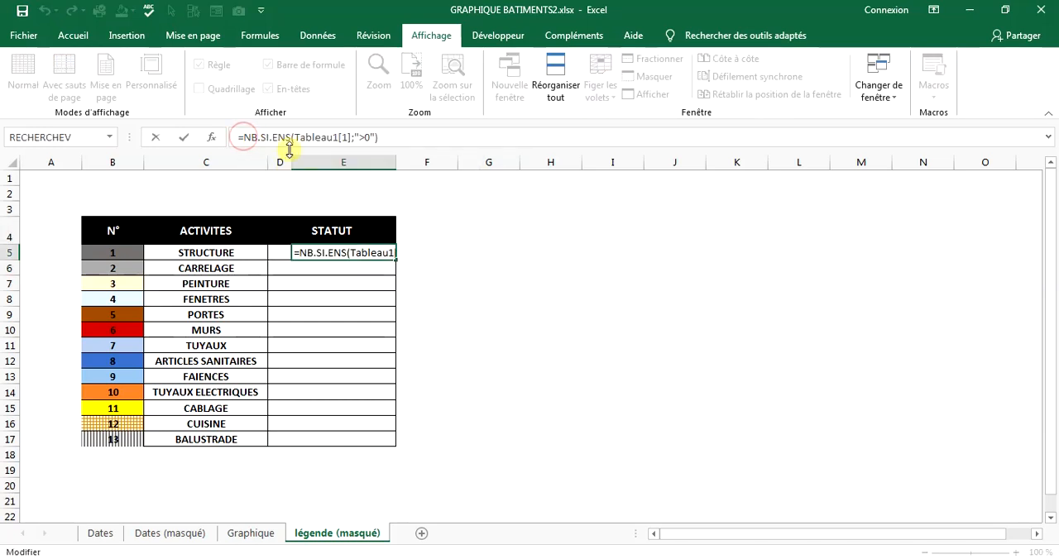
type("si")
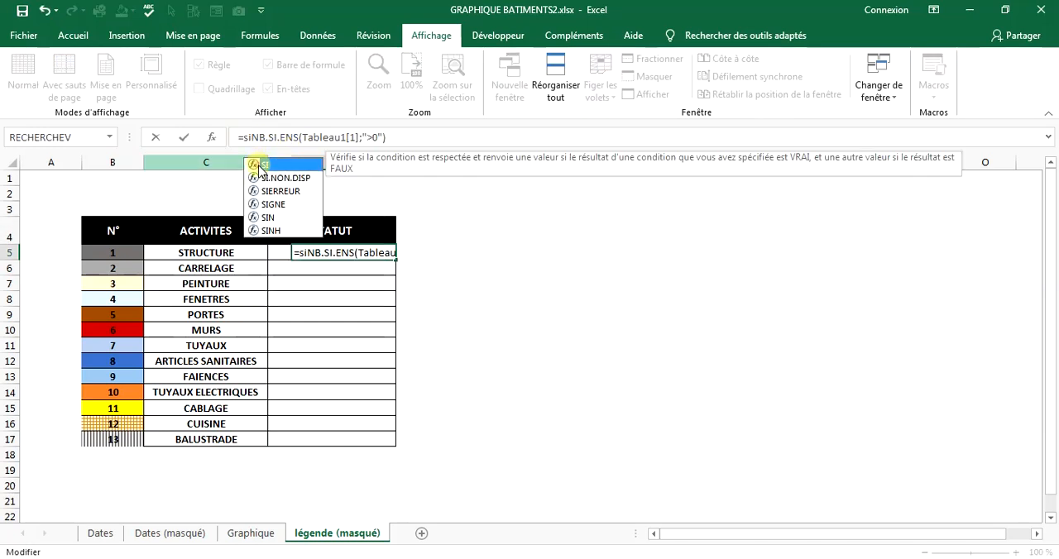
key("Tab")
left_click(420, 137)
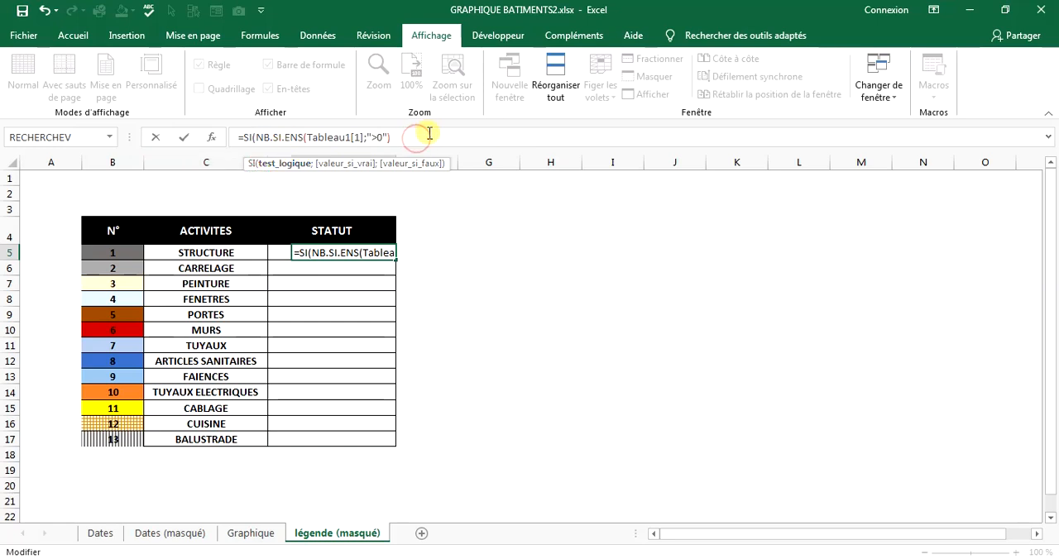
type("=12")
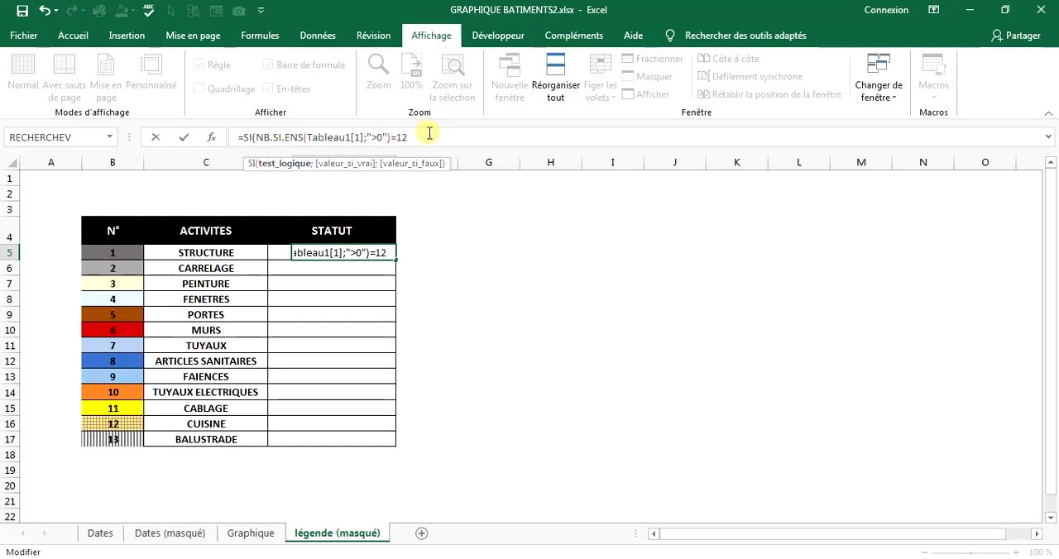
type(";")
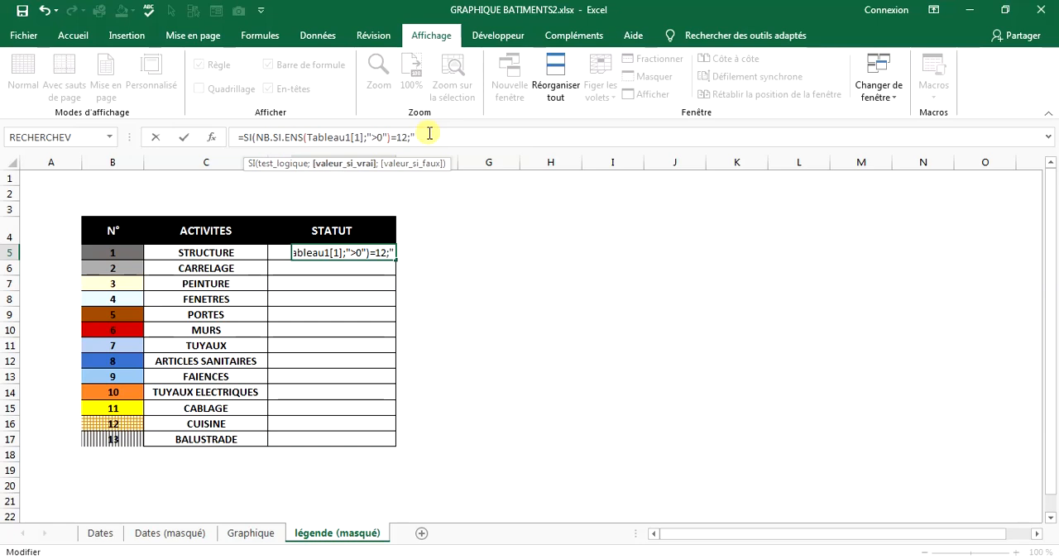
type("\"ACH")
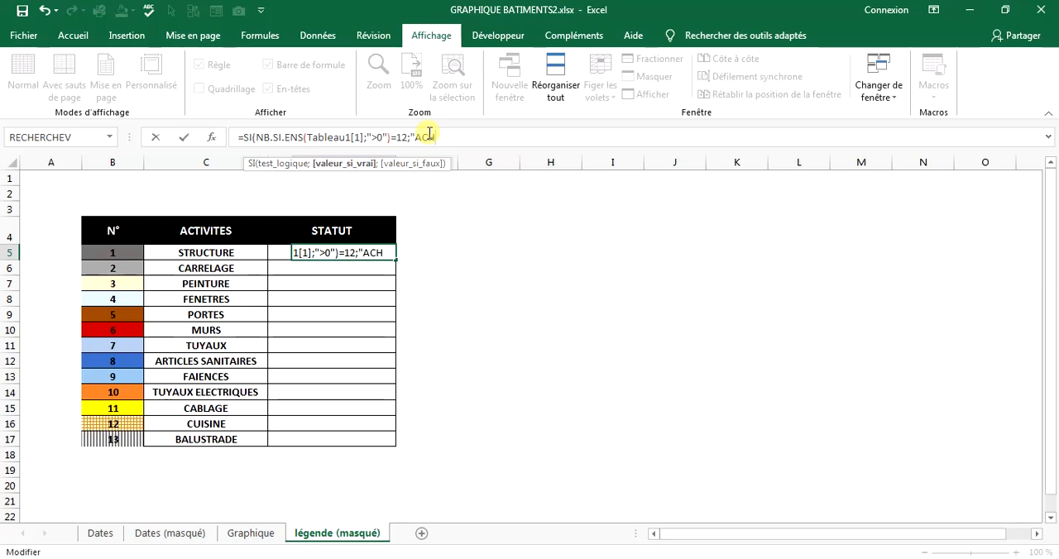
type("EVEE")
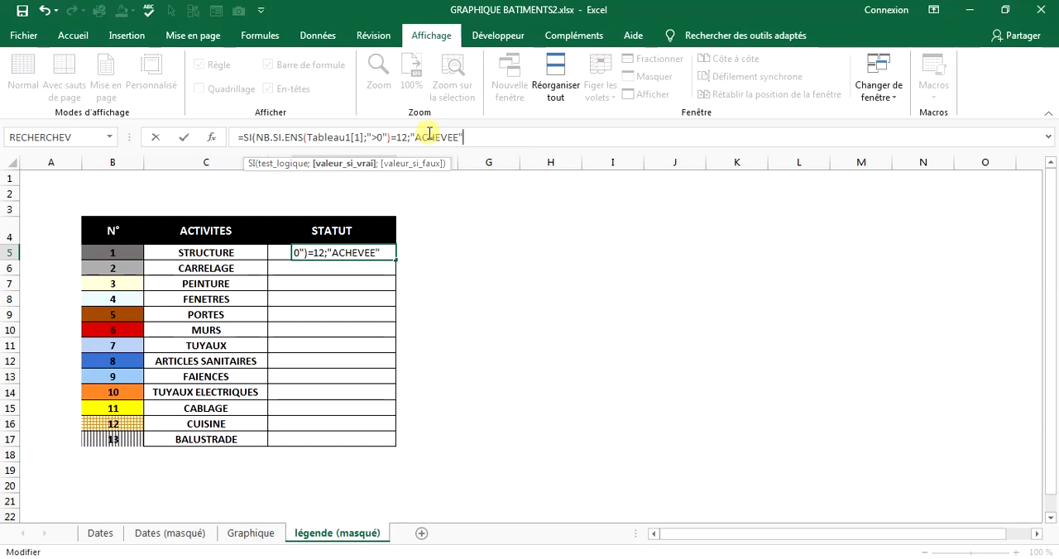
Nest a second SI as the false value in E5, testing whether the same NB.SI.ENS count equals 0.
type(";s")
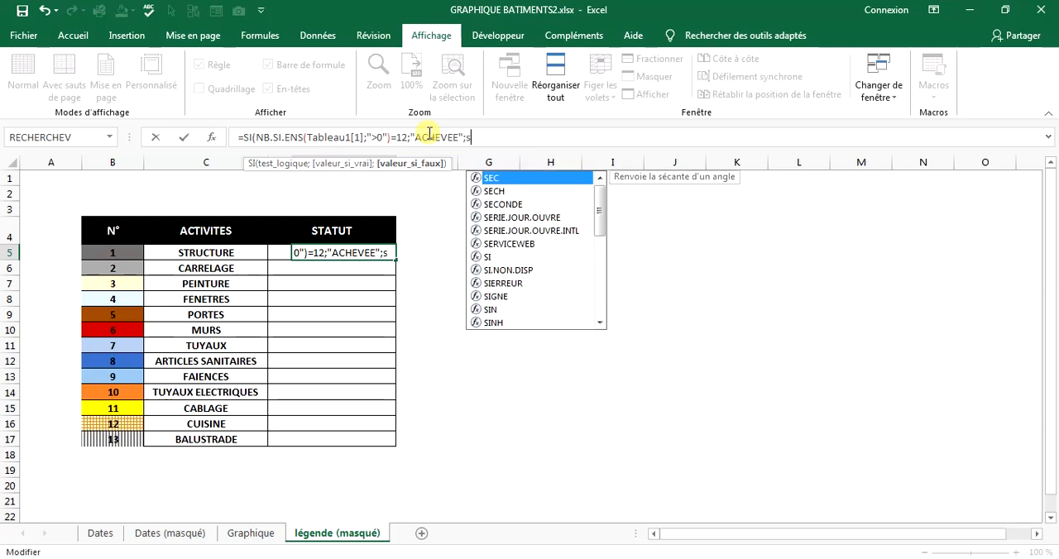
type("i")
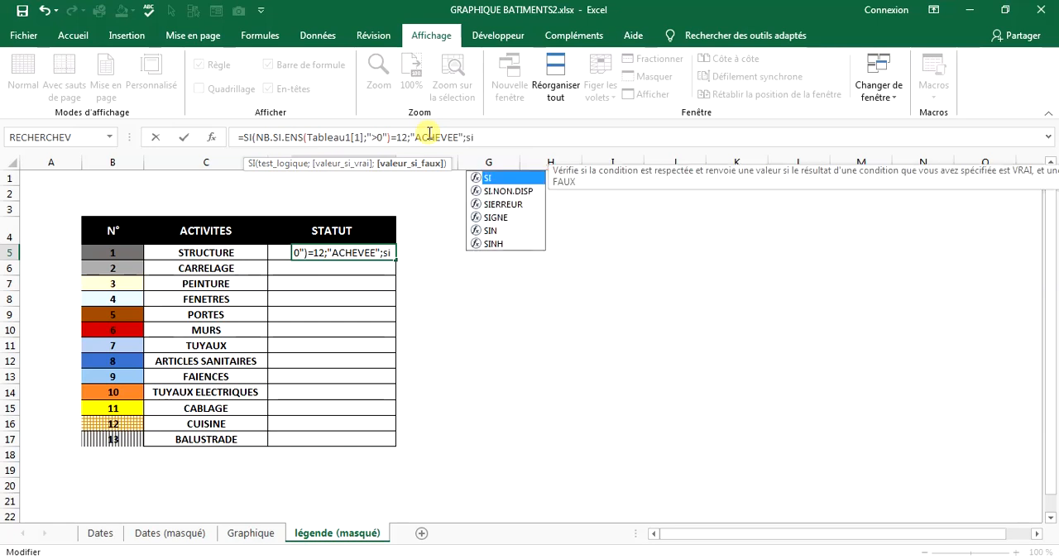
double_click(487, 178)
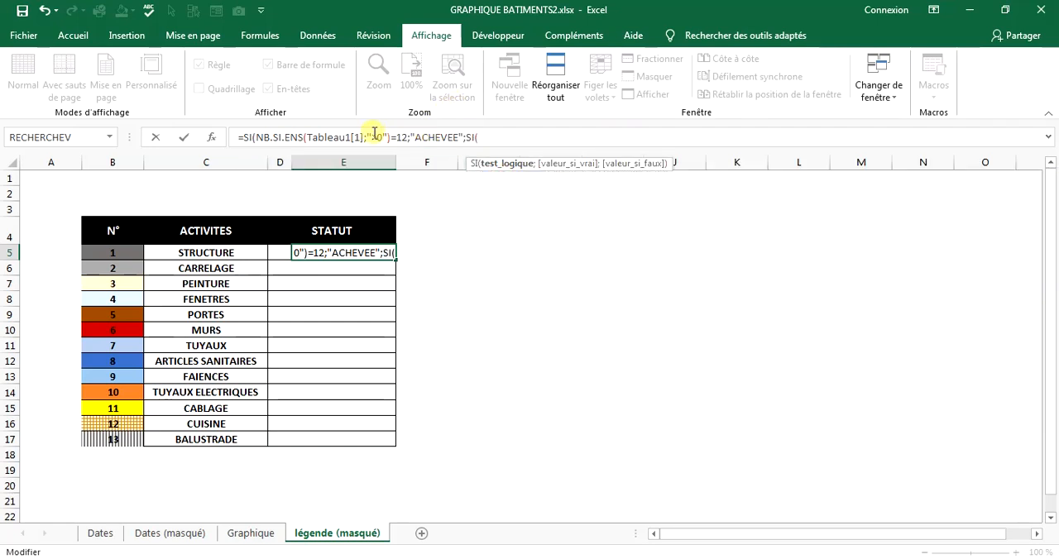
left_click_drag(392, 137, 258, 143)
key("ctrl+c")
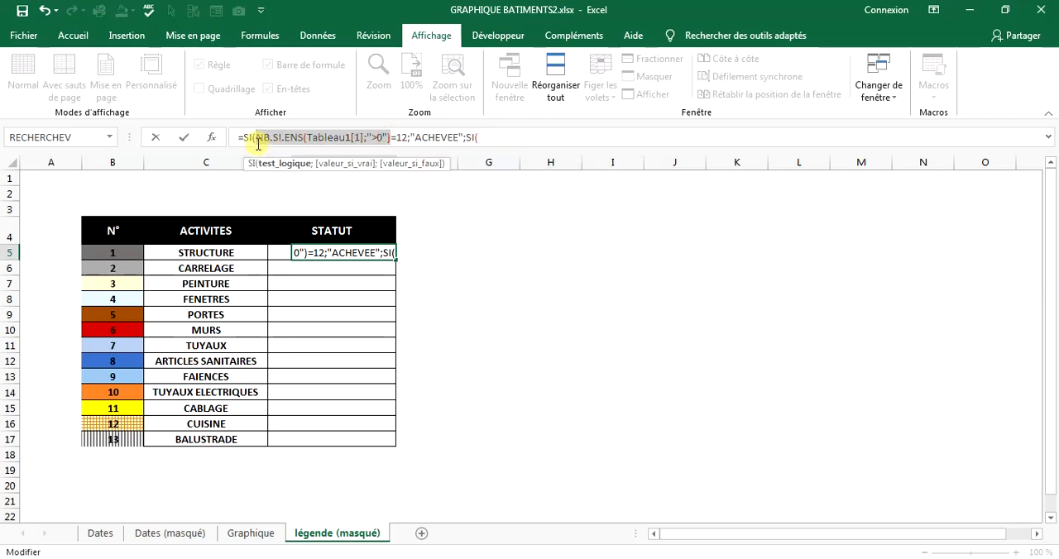
left_click(501, 139)
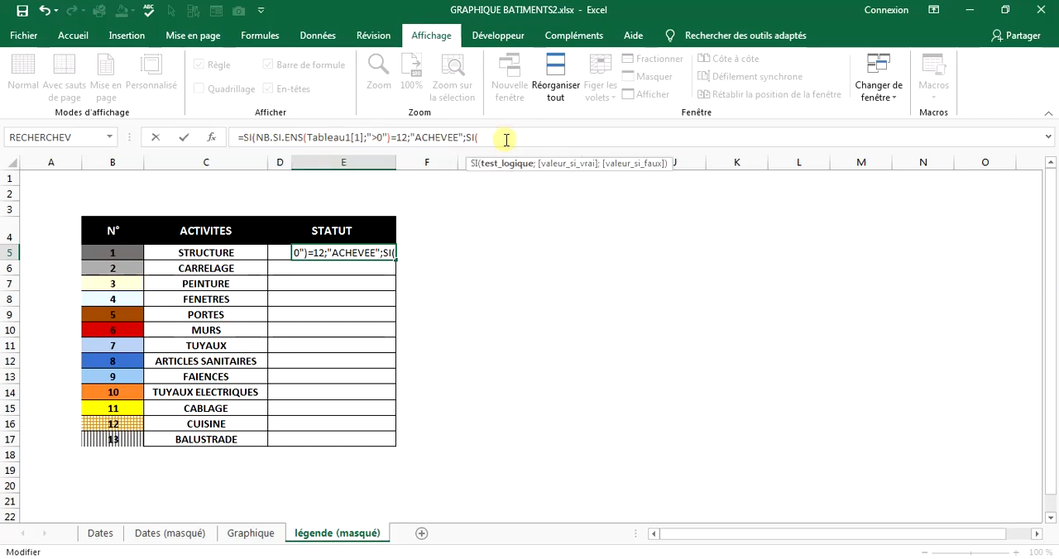
key("ctrl+v")
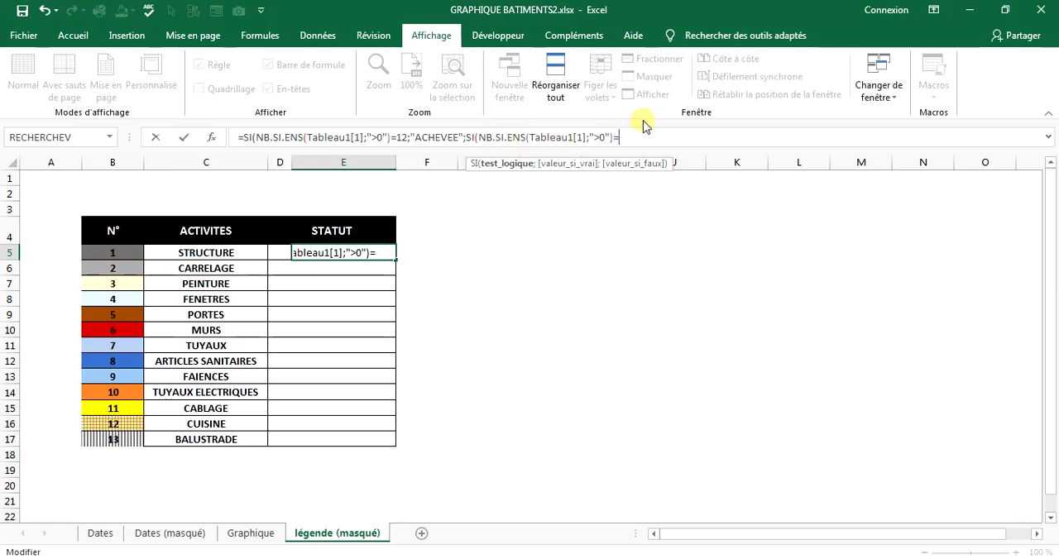
type("=0;")
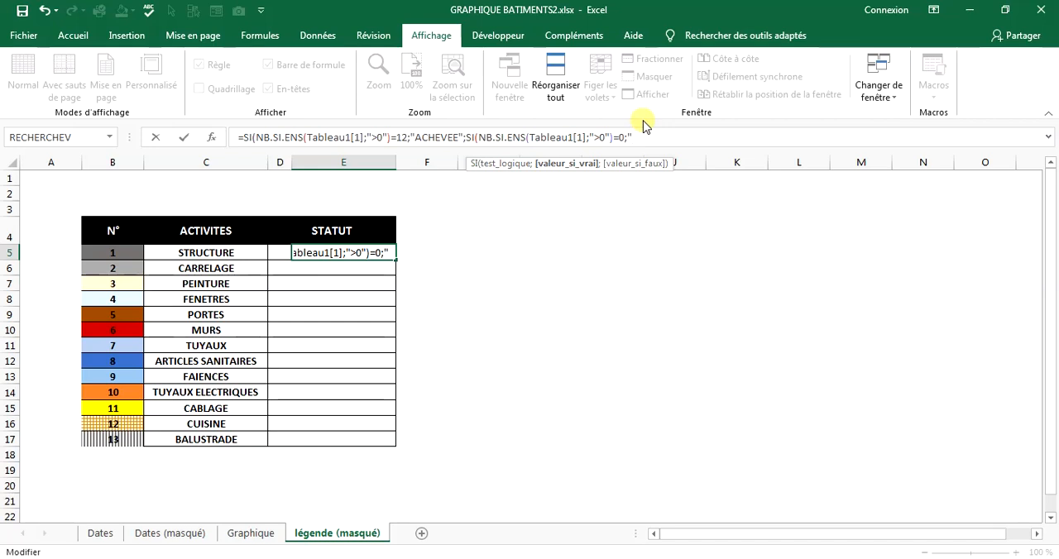
type("\"NON C")
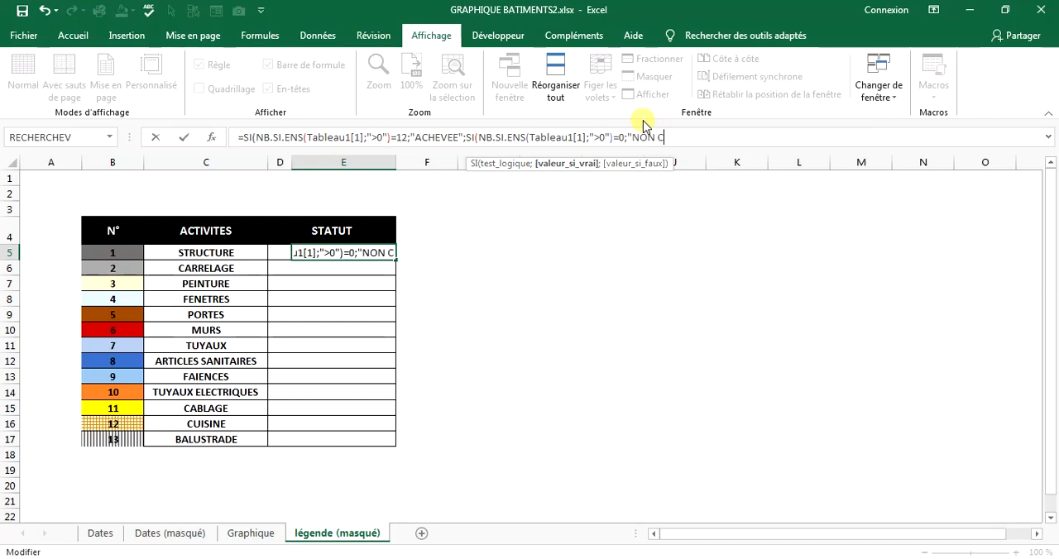
type("OMMANCER")
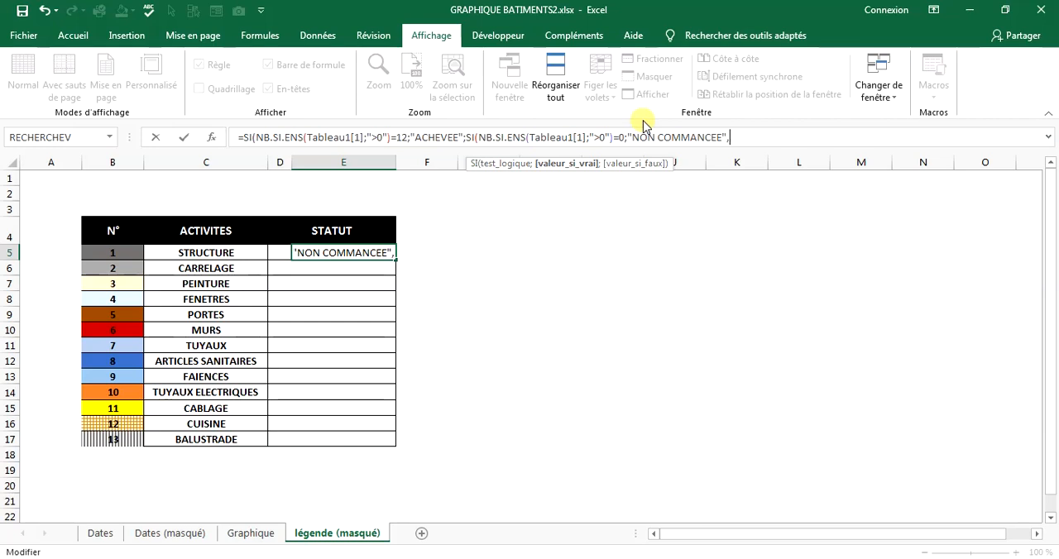
Set the nested SI's true value to "NON COMMANCEE".
type(";")
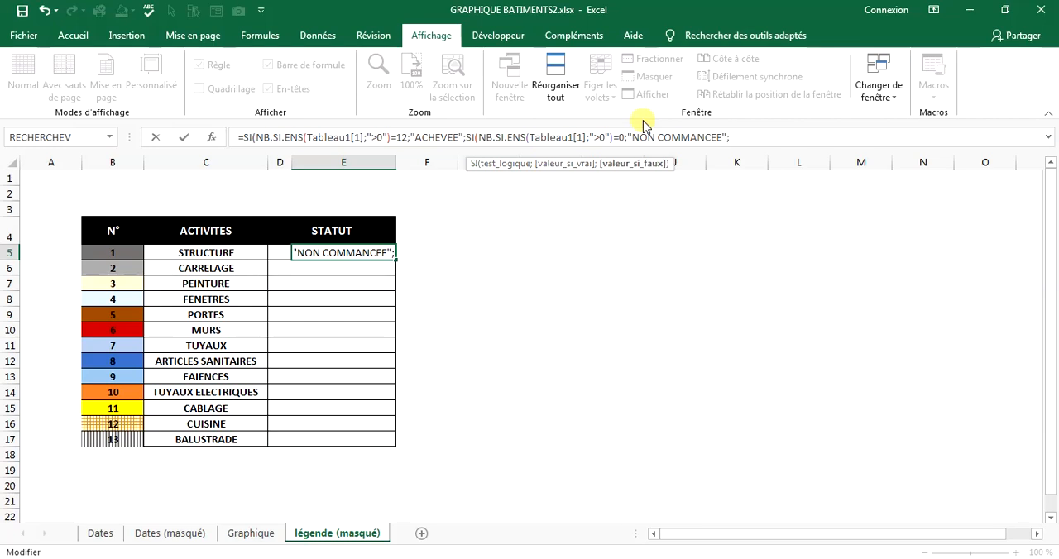
type("\"enco")
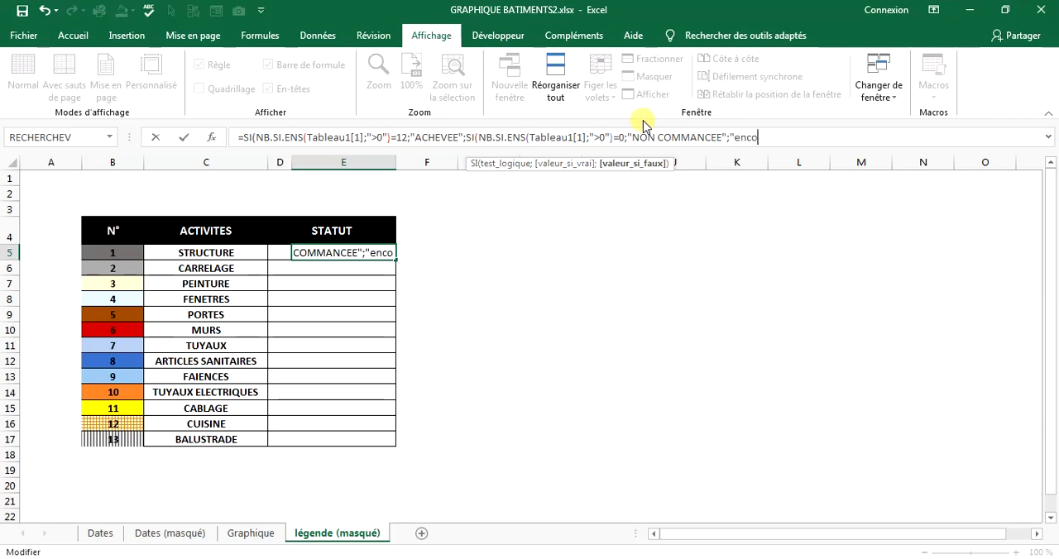
type("urs")
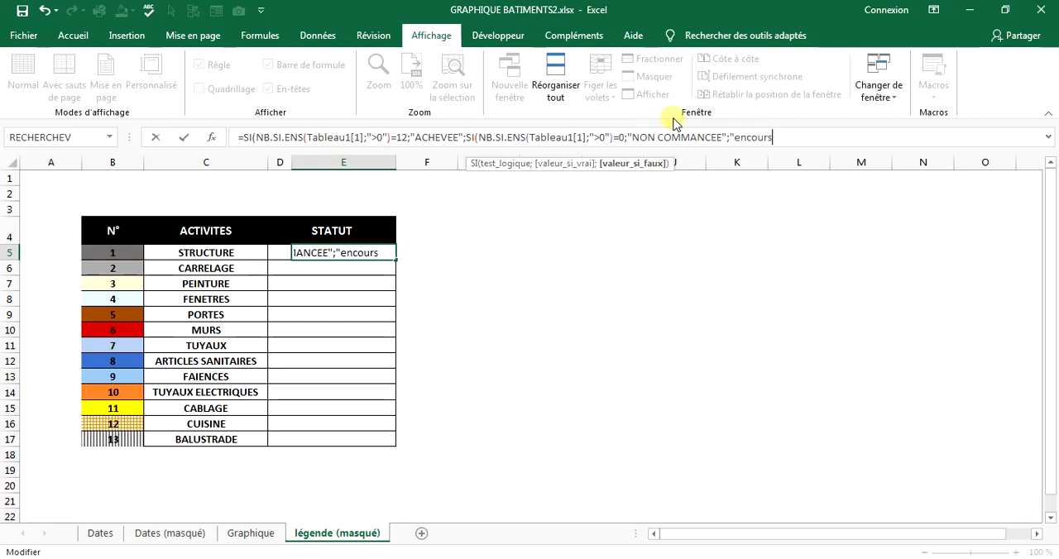
Set the nested SI's false value to "EN COURS" and complete the STRUCTURE status formula.
key("BackSpace")
key("BackSpace")
key("BackSpace")
type("N COURS")
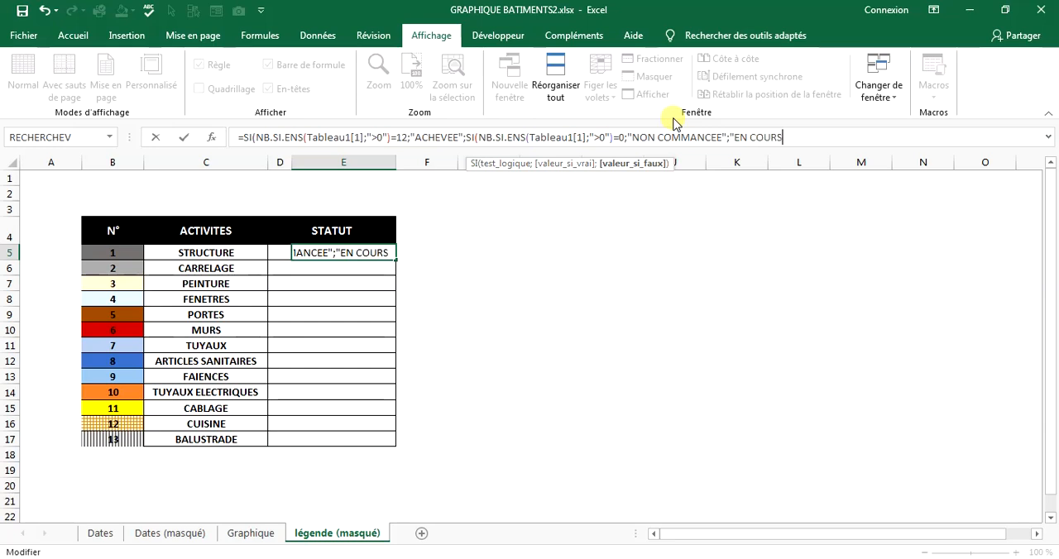
type("3°")
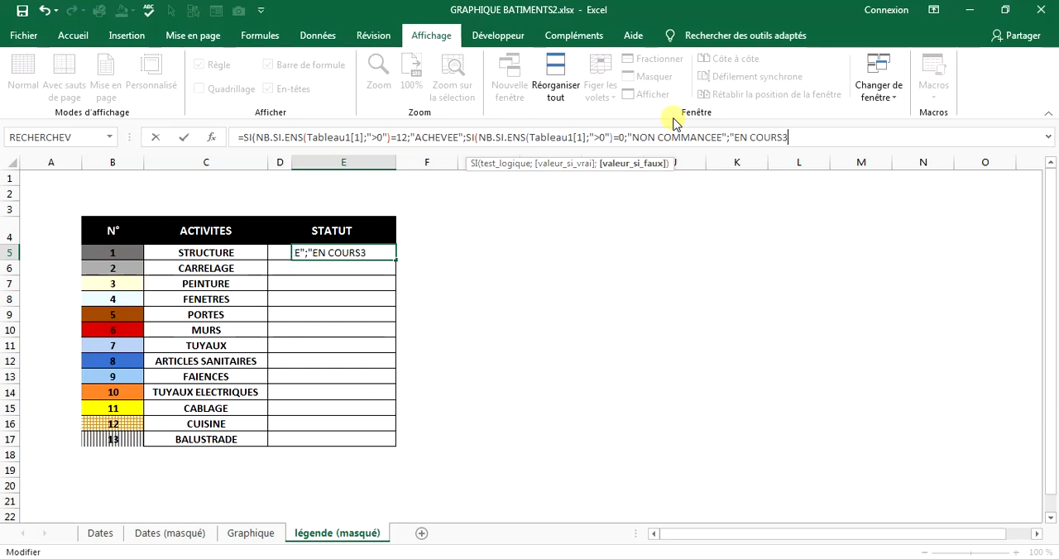
key("BackSpace")
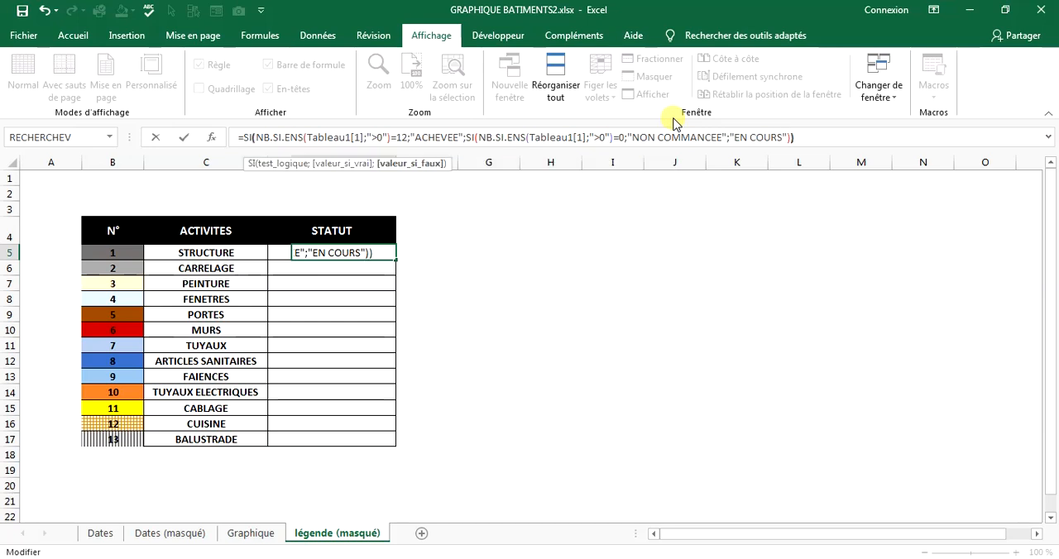
key("Return")
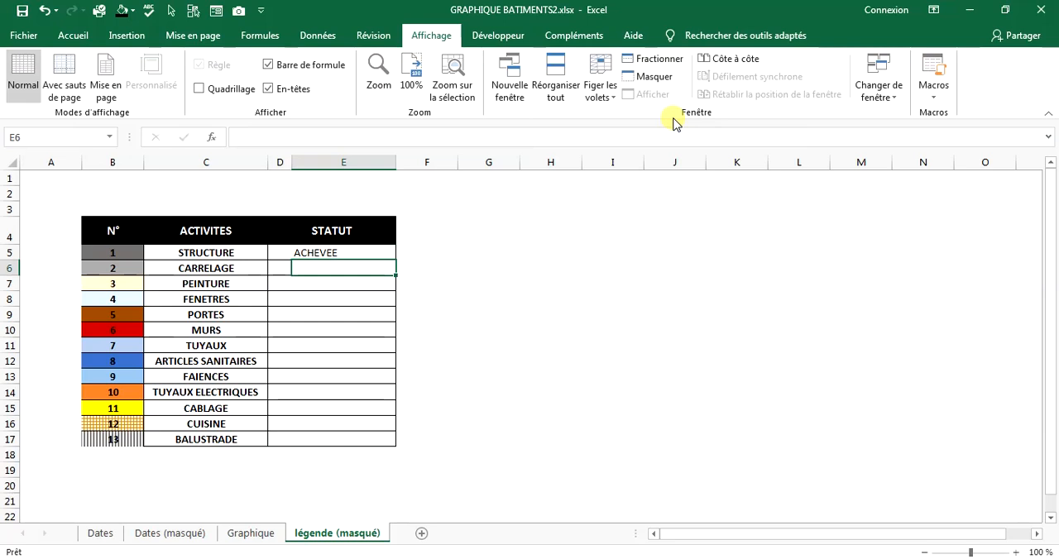
Fill the status formula from E5 down to E17 for all the activities.
left_click(335, 249)
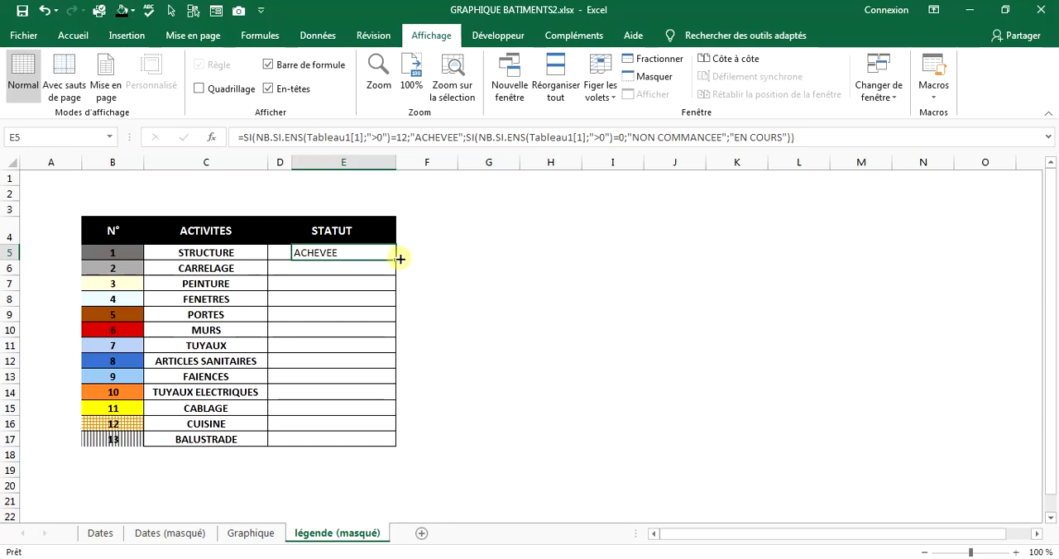
left_click_drag(397, 259, 398, 445)
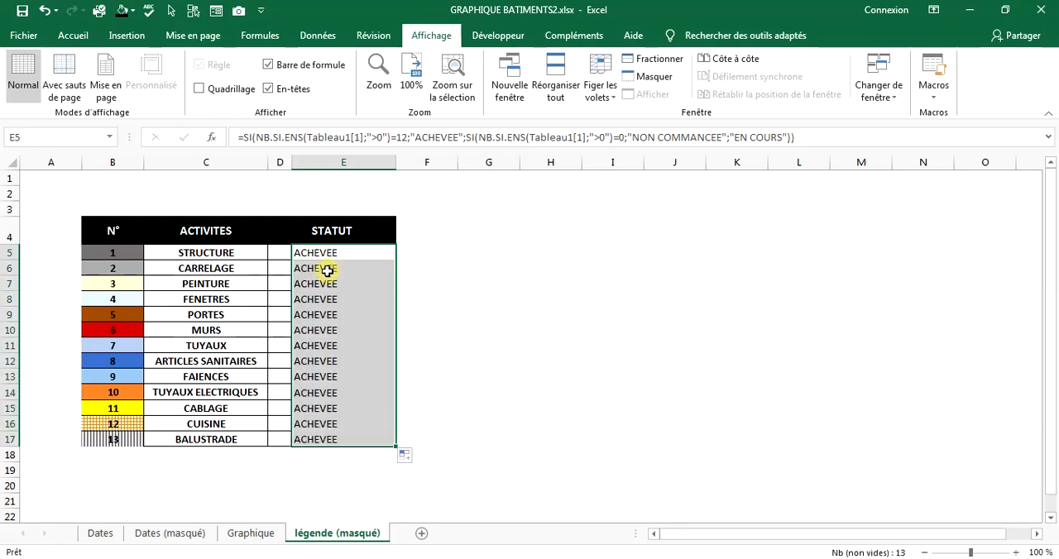
left_click(374, 423)
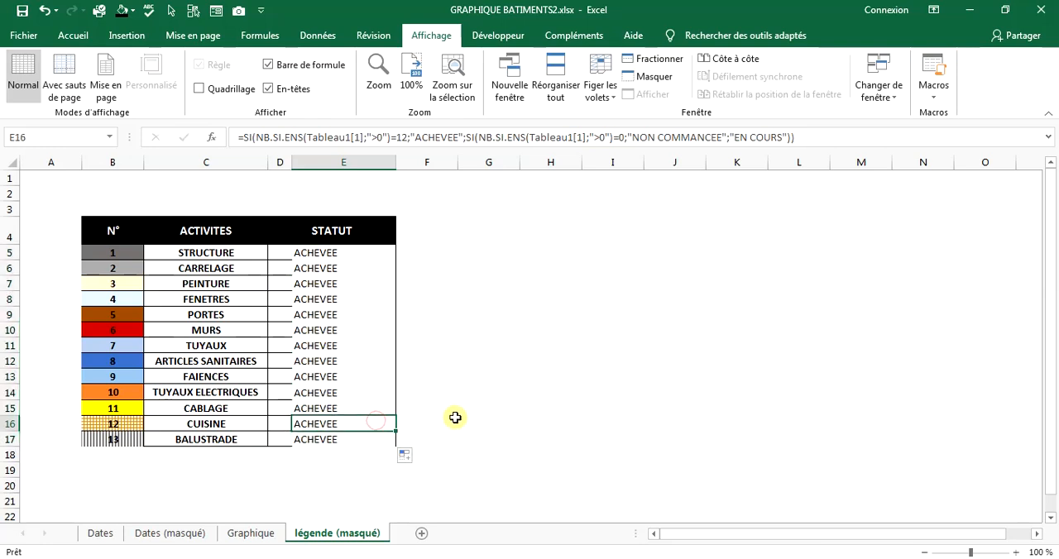
Change both table references in the CARRELAGE status formula in E6 to Tableau1[2].
left_click(339, 252)
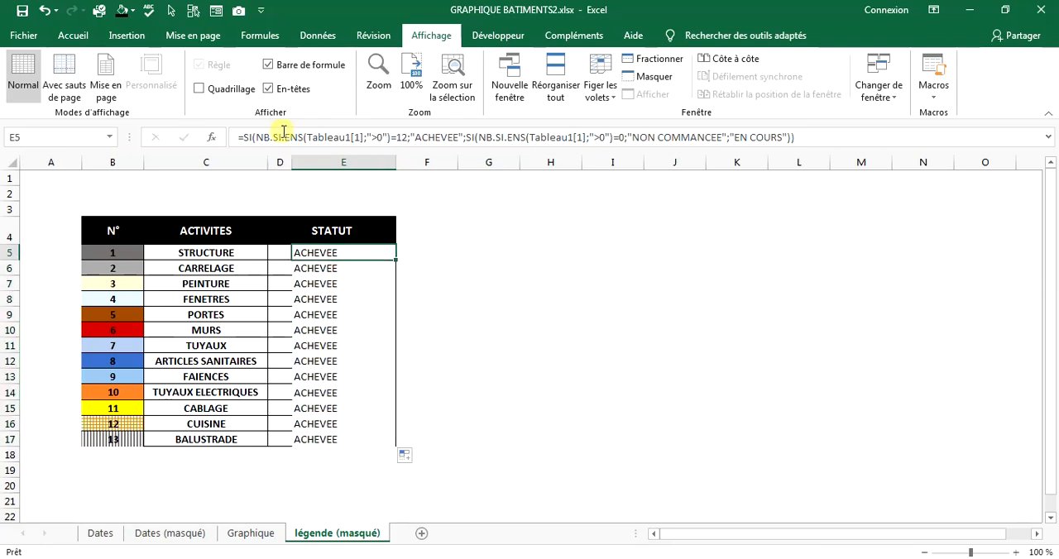
left_click(341, 267)
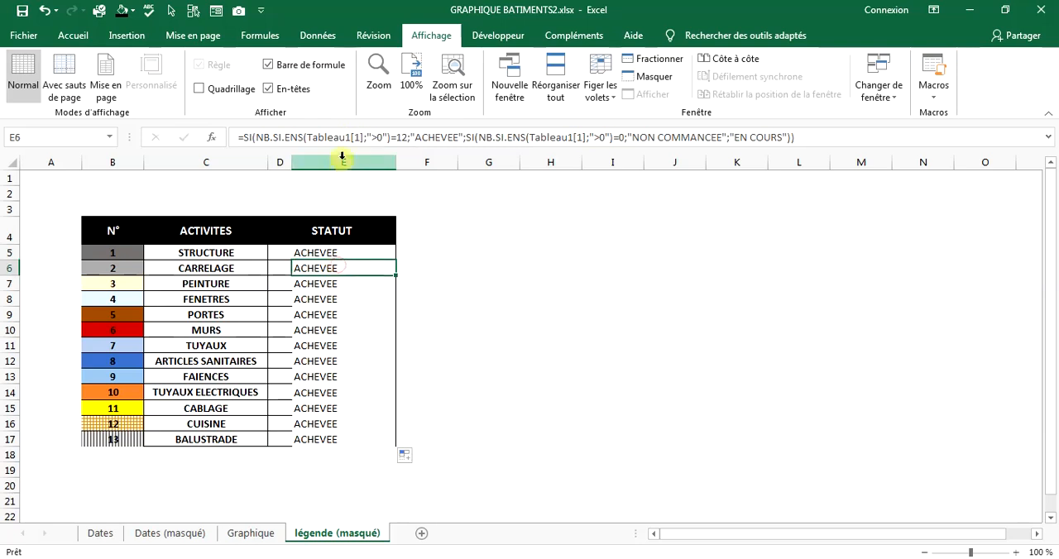
left_click_drag(355, 136, 359, 137)
type("2")
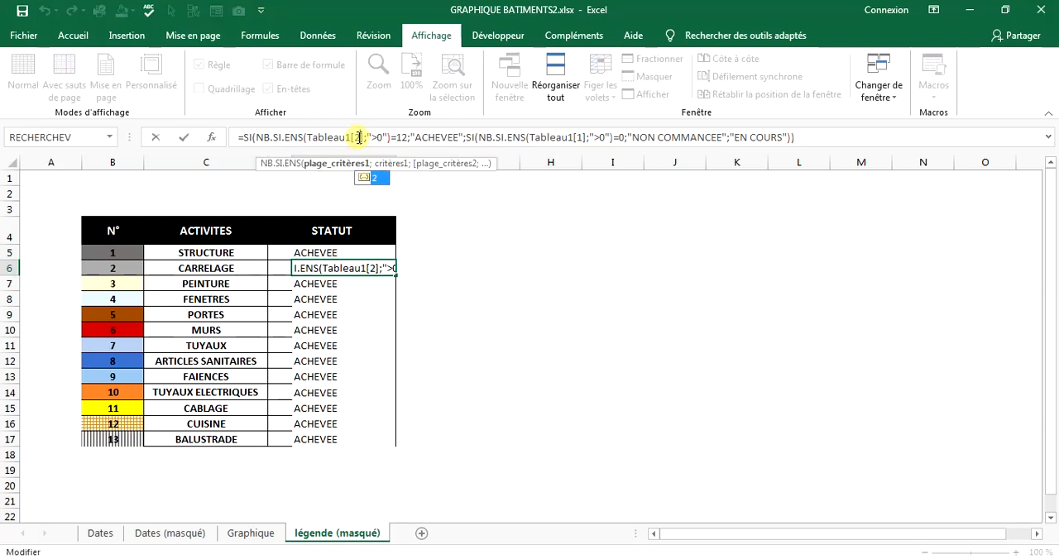
left_click(579, 138)
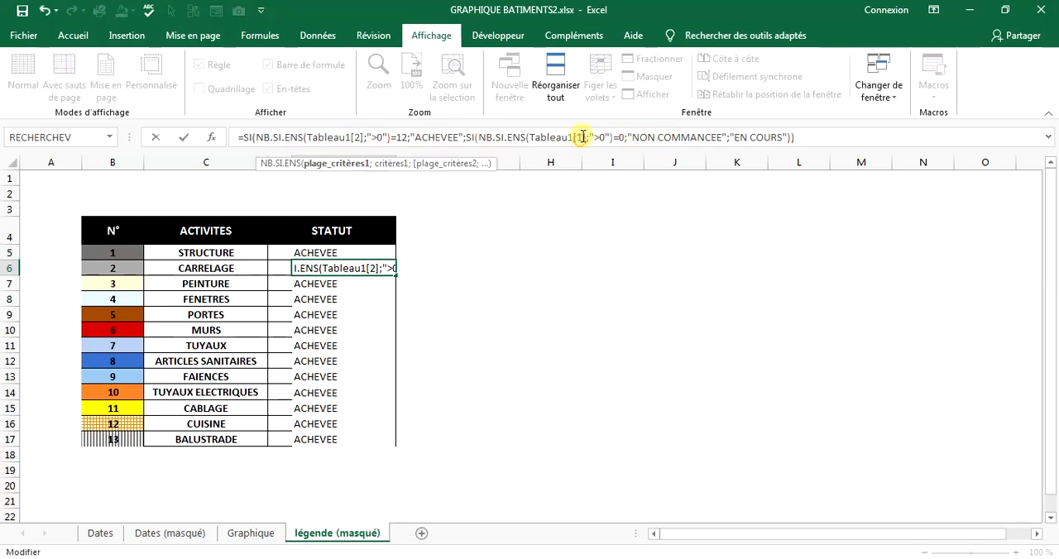
type("2")
key("Return")
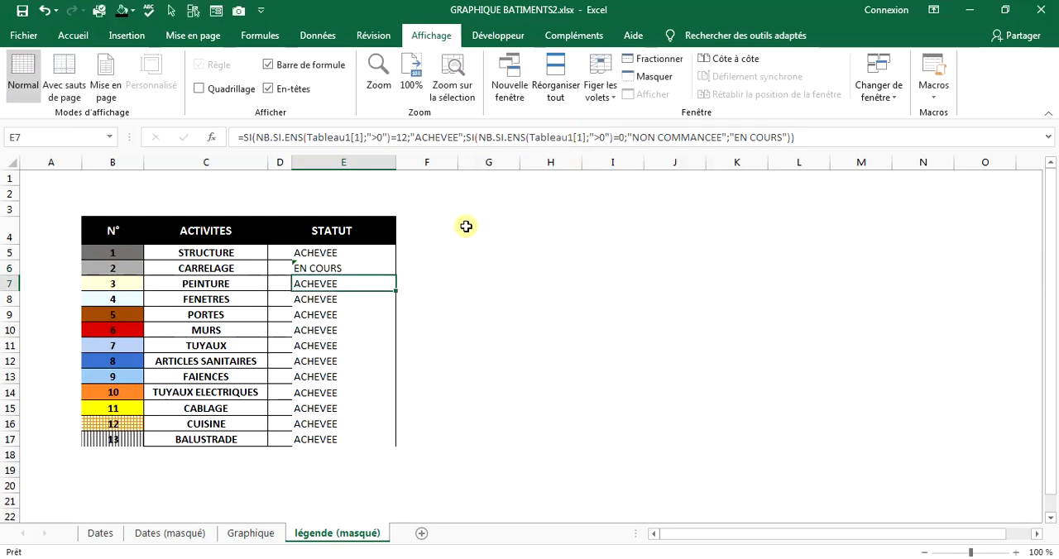
Change both table references in the PEINTURE status formula in E7 to Tableau1[3].
double_click(357, 136)
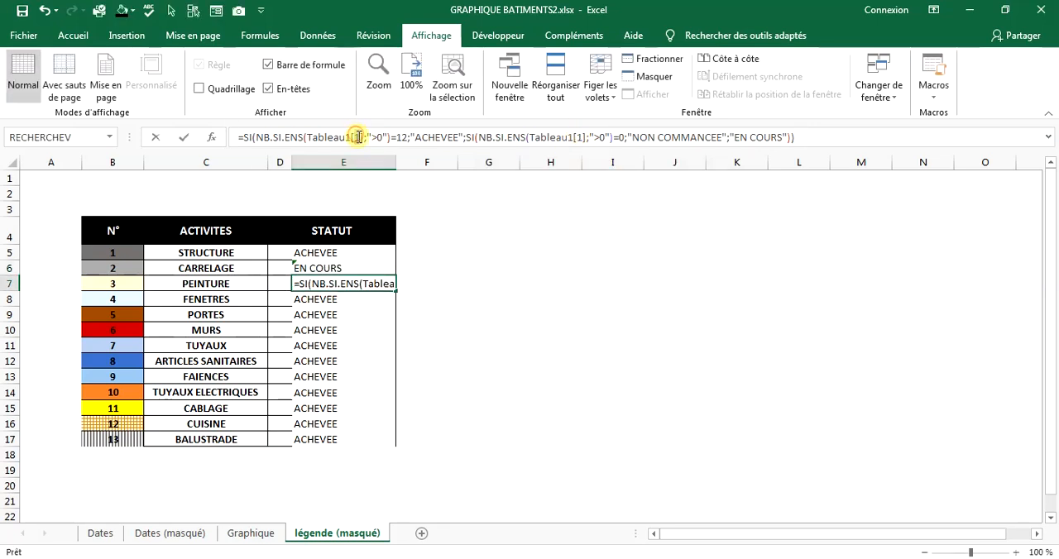
type("3")
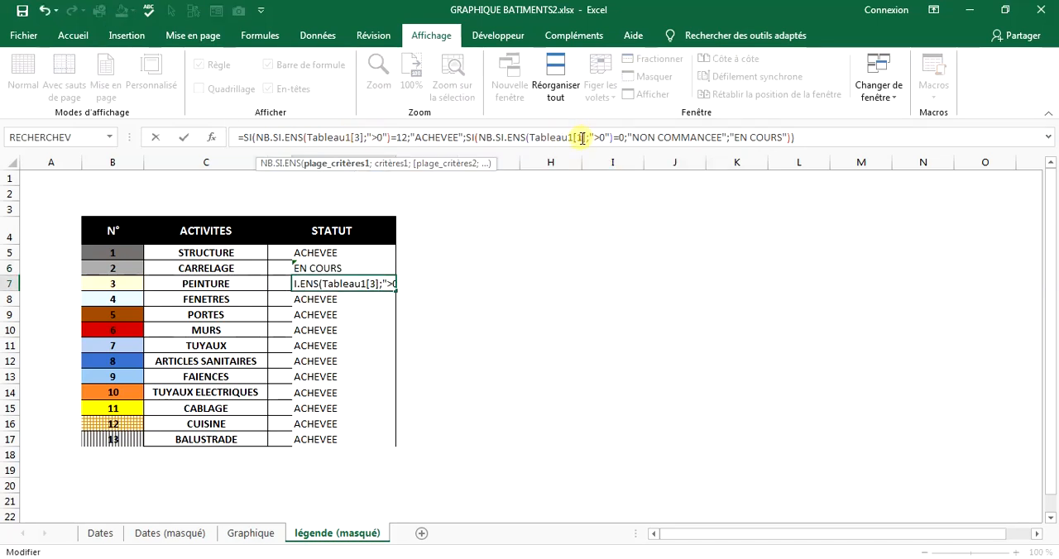
double_click(580, 137)
type("3")
key("Return")
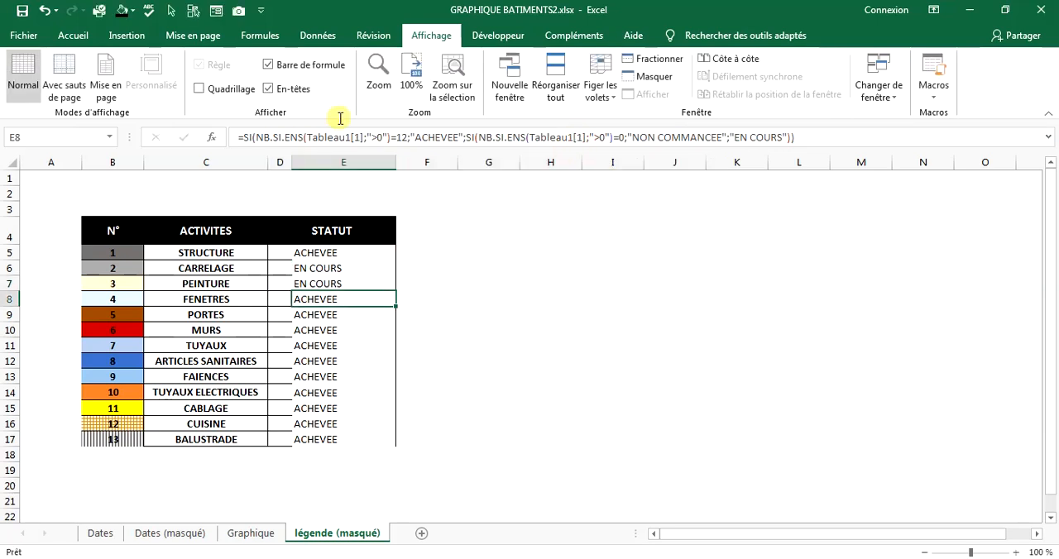
Change both table references in the FENETRES status formula in E8 to Tableau1[4].
double_click(361, 137)
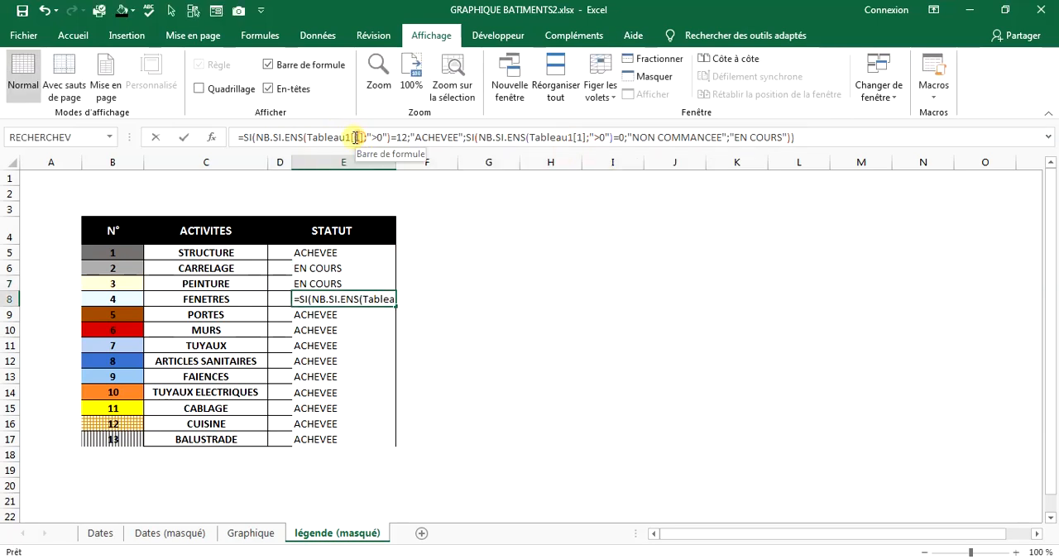
type("4")
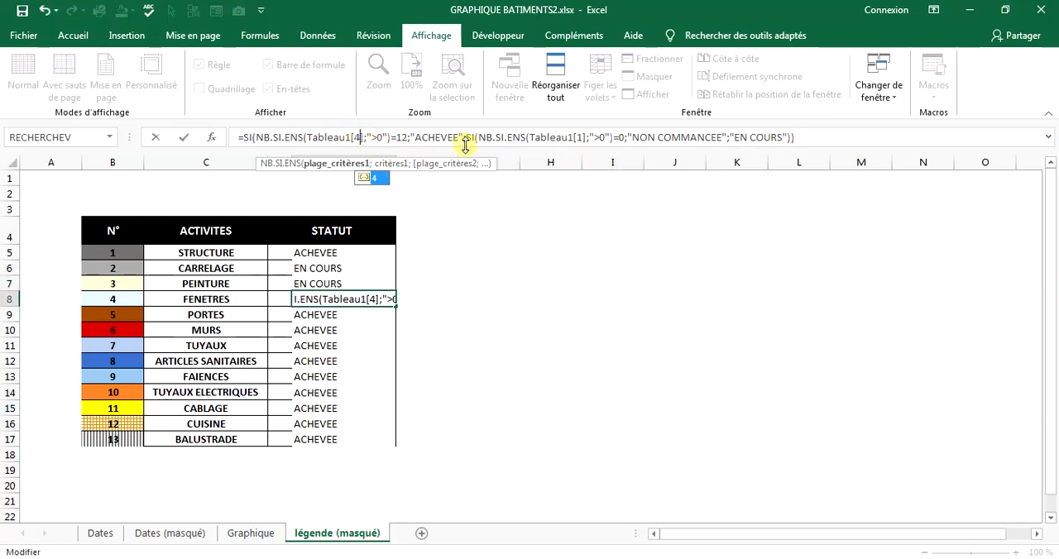
double_click(582, 137)
type("4")
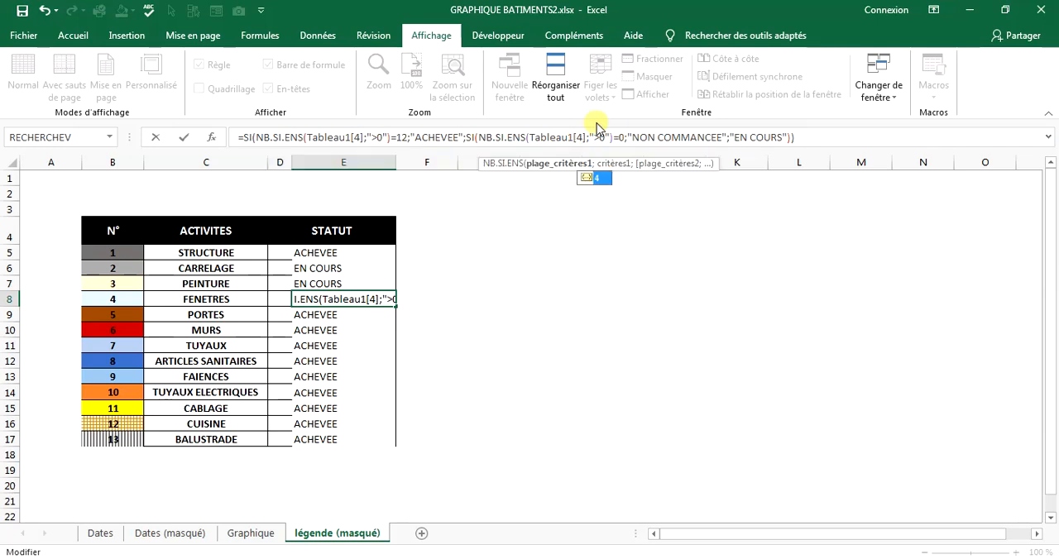
key("Return")
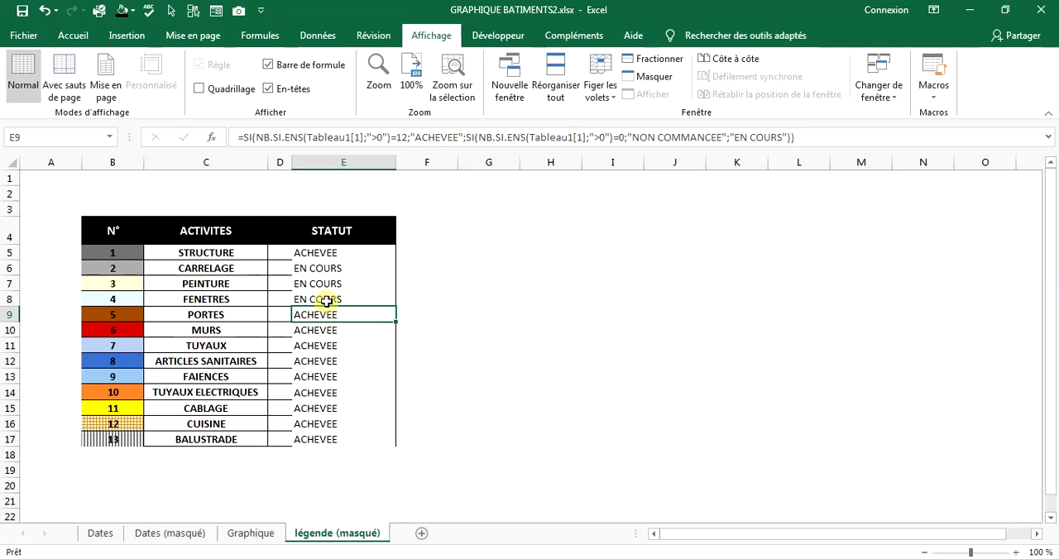
Change both table references in the PORTES status formula in E9 to Tableau1[5].
left_click(362, 139)
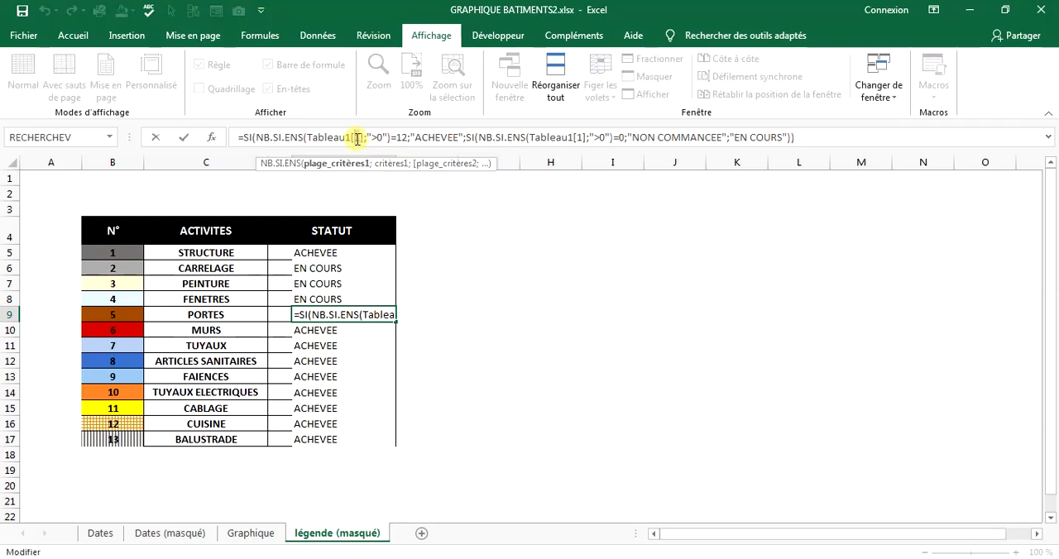
key("BackSpace")
type("5")
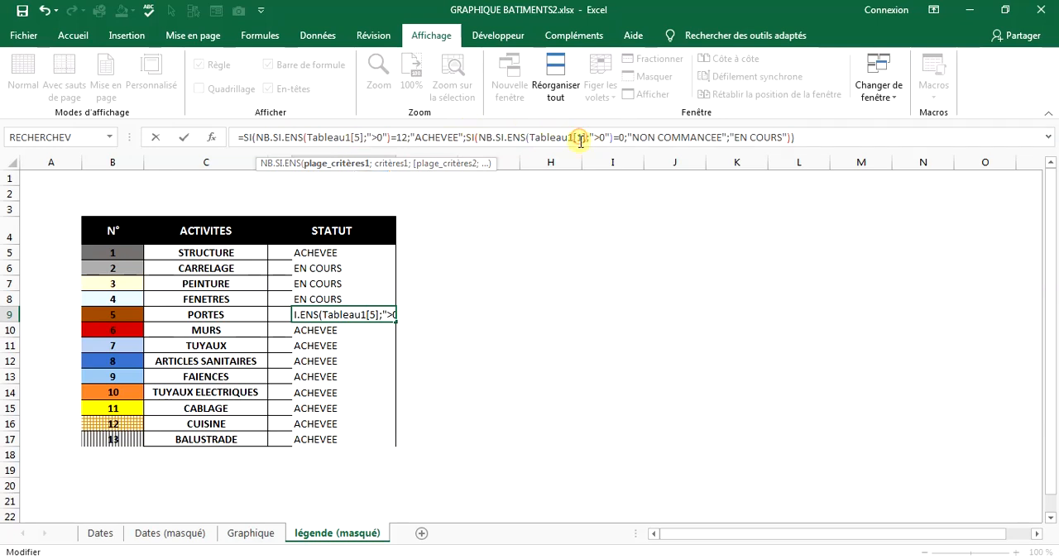
left_click_drag(578, 139, 585, 139)
type("5")
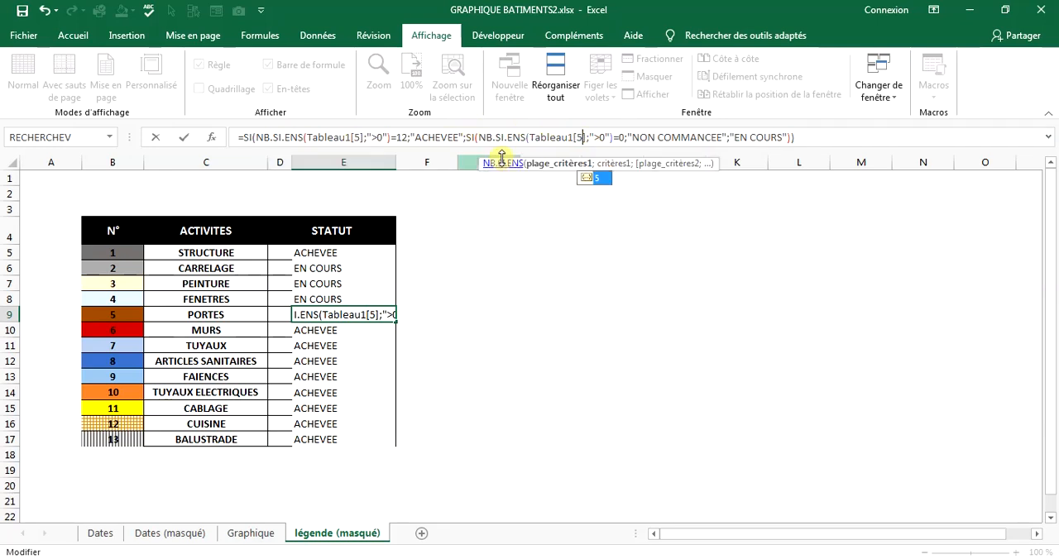
key("Return")
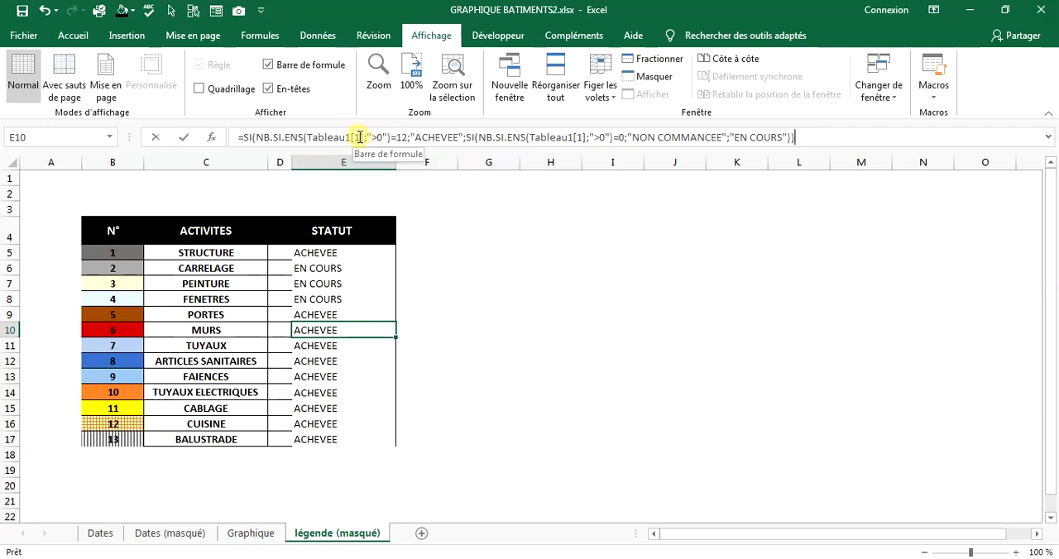
Change both table references in the MURS status formula in E10 to Tableau1[6].
left_click(360, 137)
key("BackSpace")
type("6")
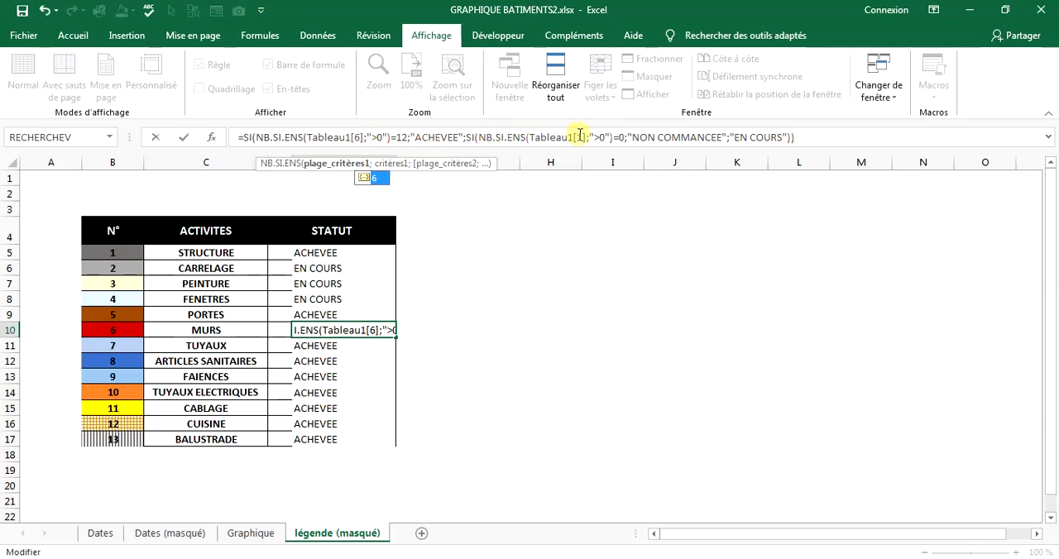
left_click_drag(578, 138, 584, 137)
type("6")
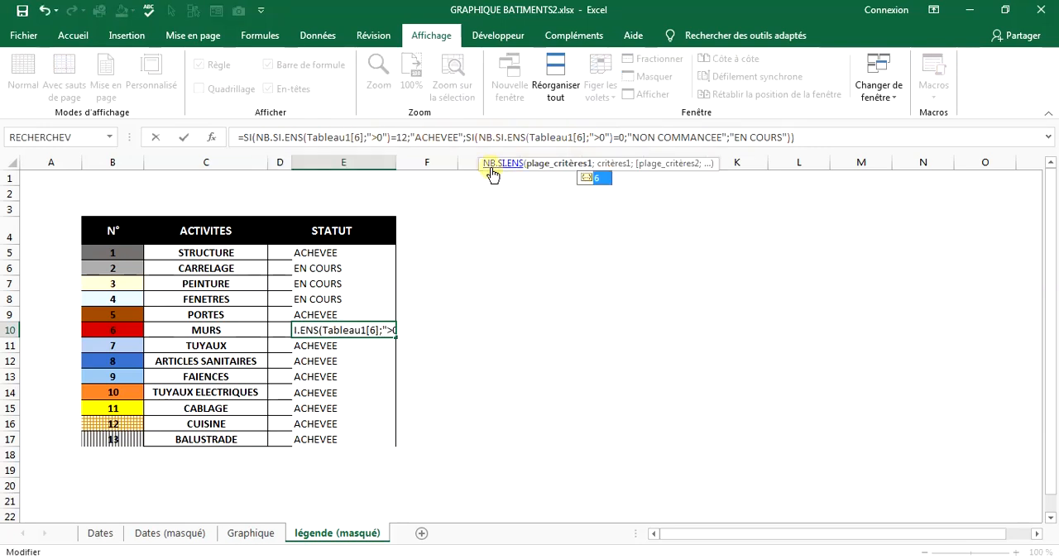
key("Return")
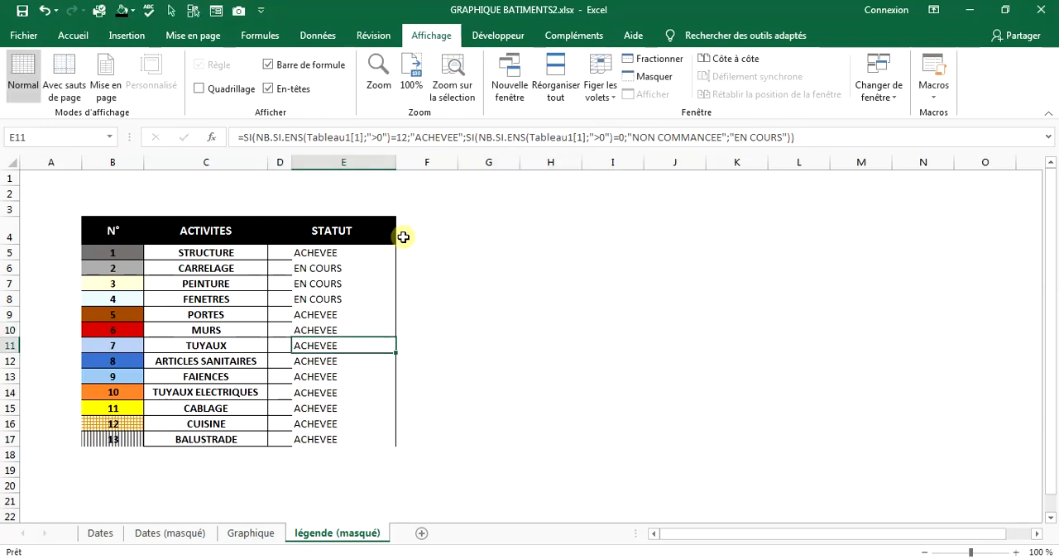
Change both table references in the TUYAUX status formula in E11 to Tableau1[7].
left_click(361, 136)
double_click(358, 137)
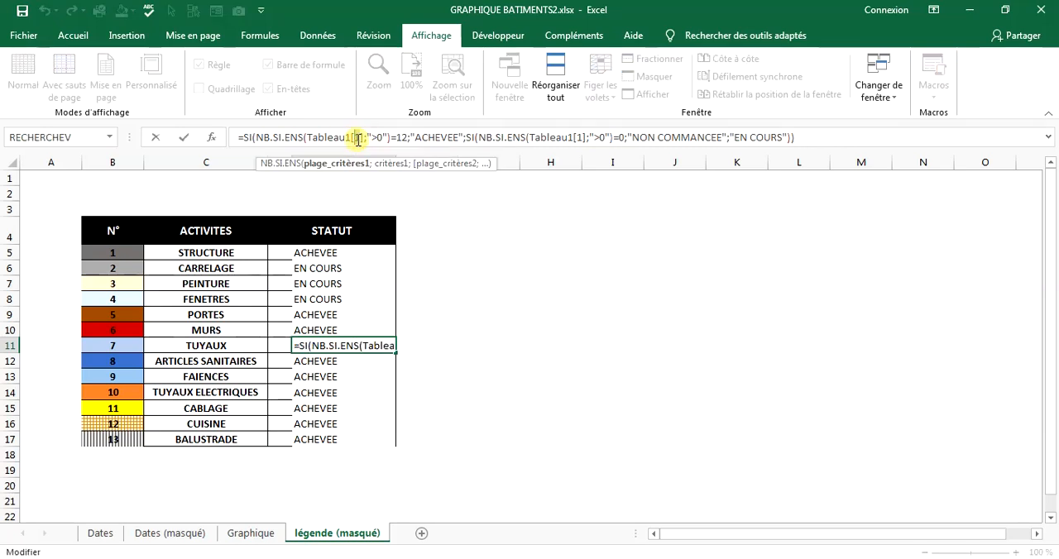
type("7")
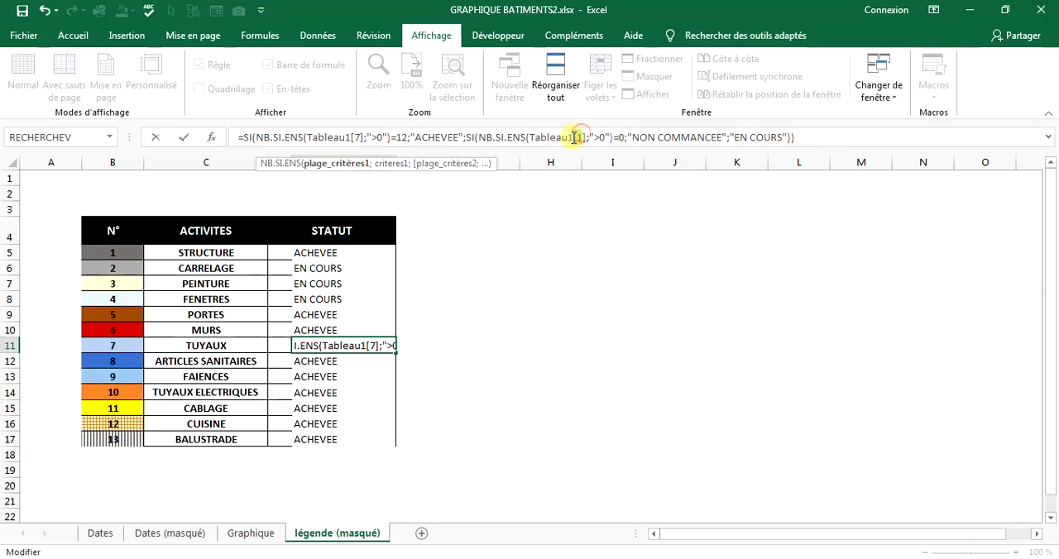
type("7")
key("Return")
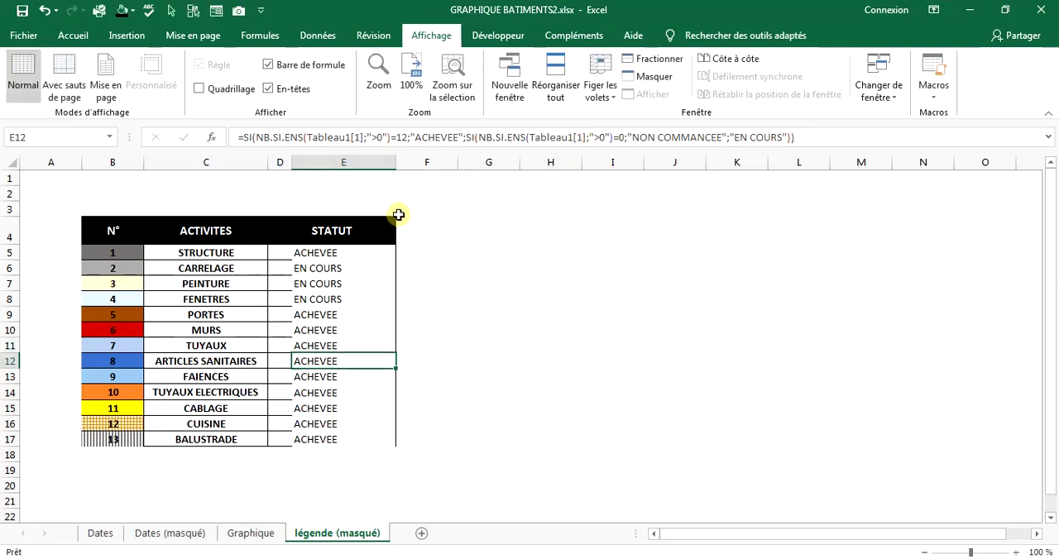
Change both table references in the ARTICLES SANITAIRES status formula in E12 to Tableau1[8].
left_click(357, 137)
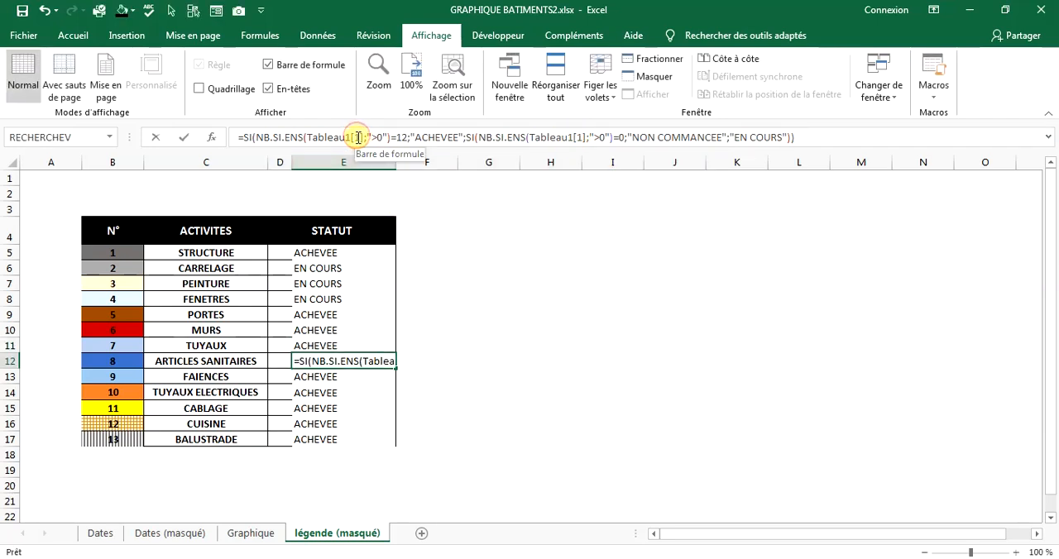
double_click(360, 137)
type("8")
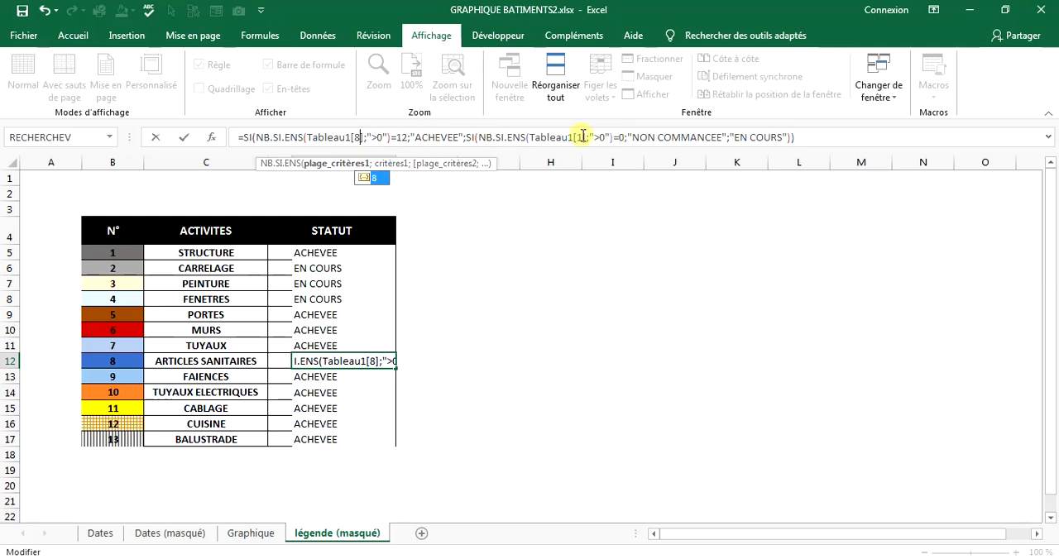
double_click(579, 137)
type("8")
key("Return")
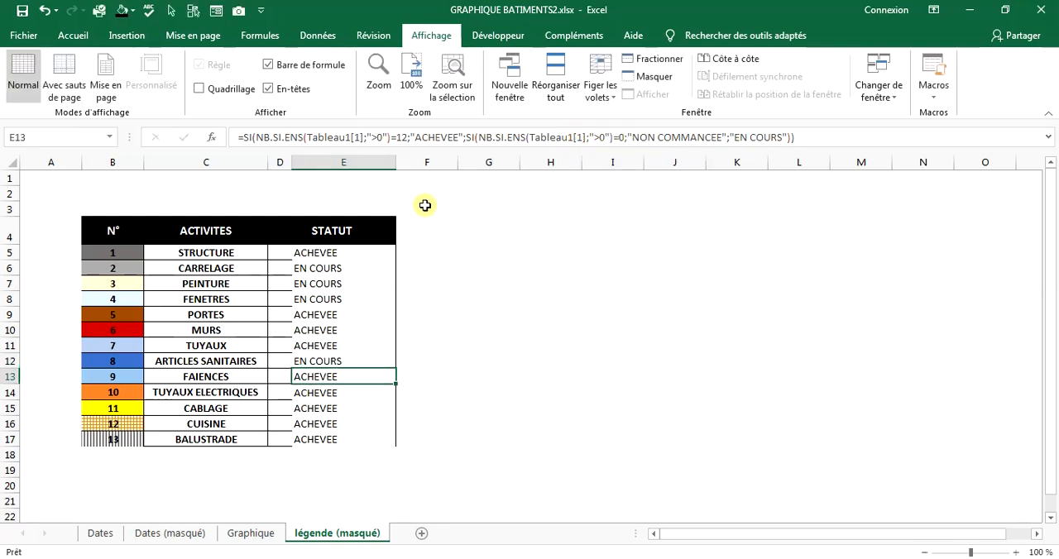
Change both table references in the FAIENCES status formula in E13 to Tableau1[9].
left_click(361, 137)
double_click(357, 137)
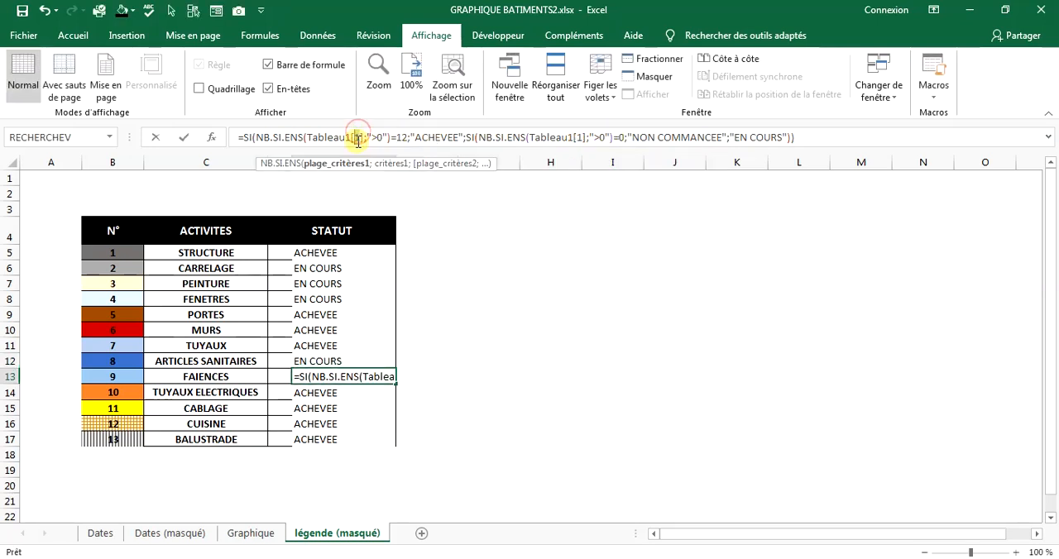
type("9")
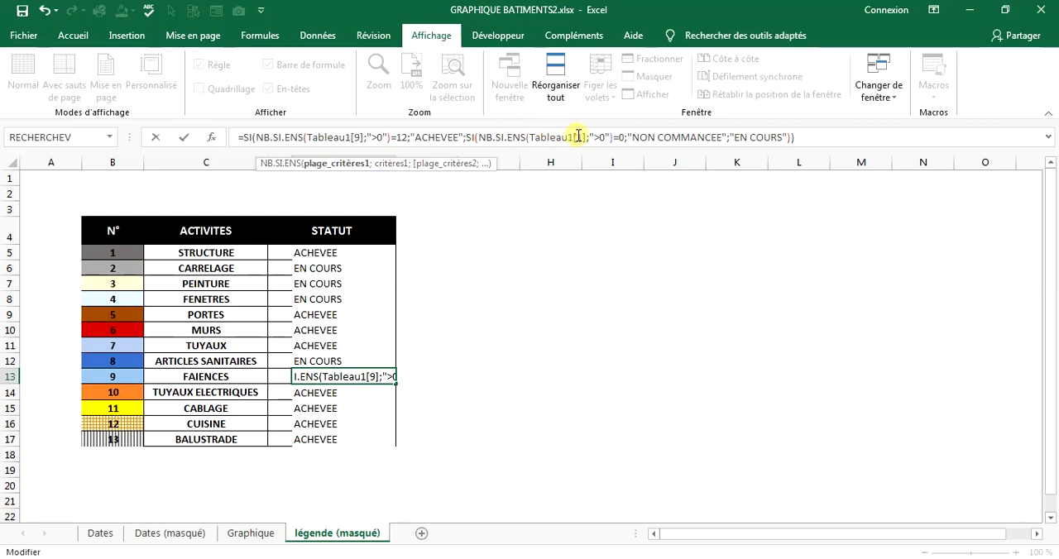
double_click(580, 137)
type("9")
key("Return")
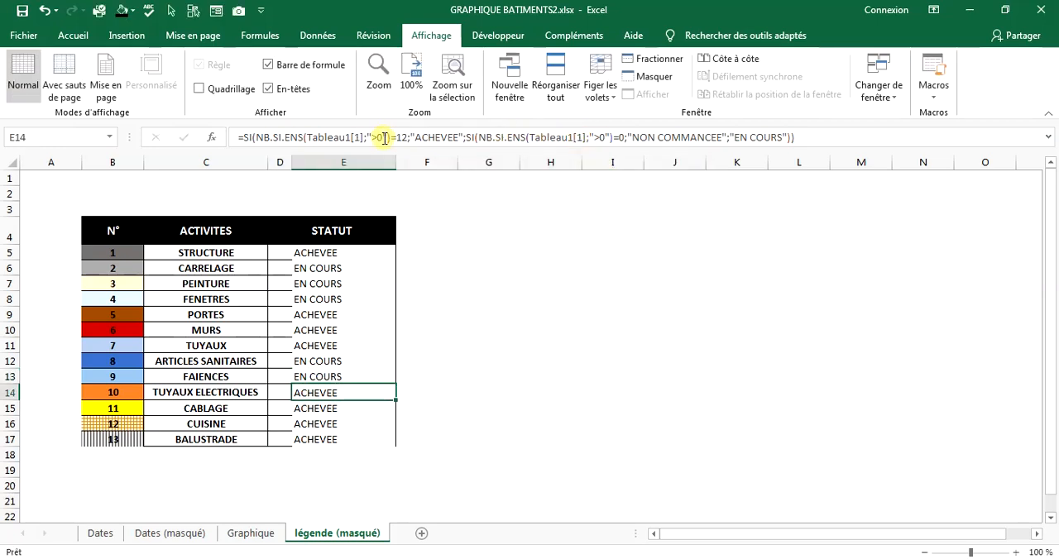
Change both table references in the TUYAUX ELECTRIQUES status formula in E14 to Tableau1[10].
left_click(358, 137)
type("0")
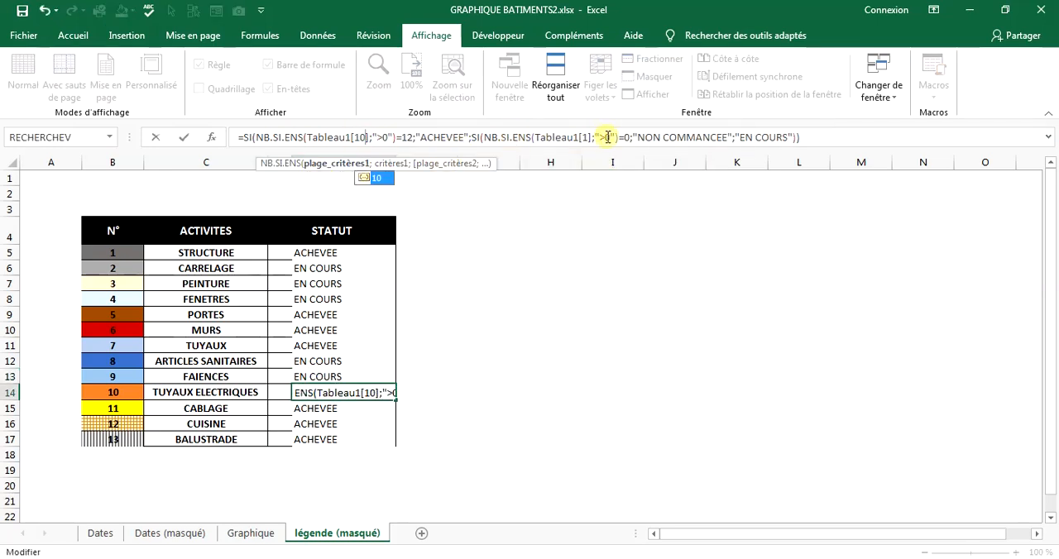
double_click(587, 137)
type("10")
key("Return")
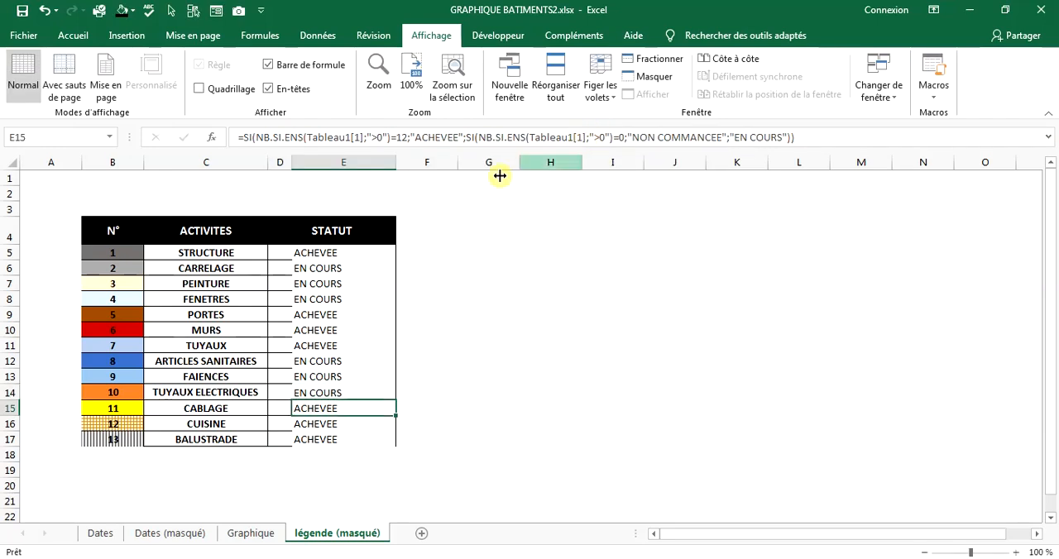
Change both table references in the CABLAGE status formula in E15 to Tableau1[11].
left_click(360, 137)
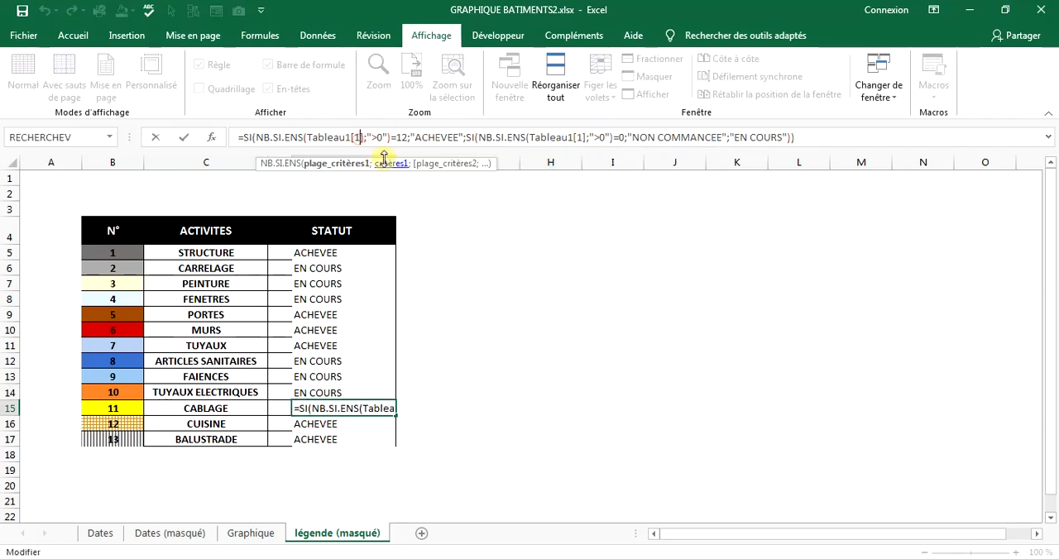
type("1")
left_click(587, 138)
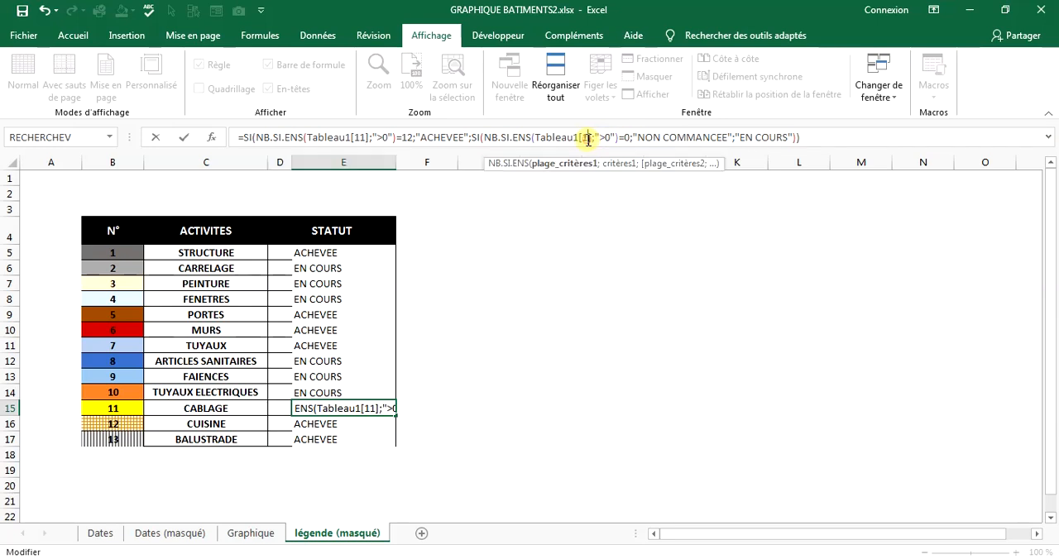
type("1")
key("Return")
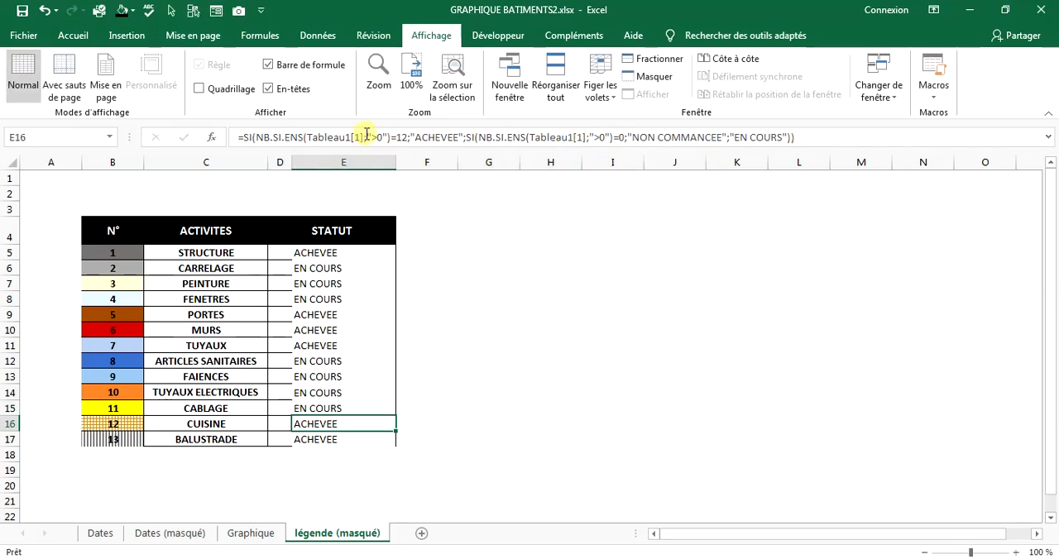
Change both table references in the CUISINE status formula in E16 to Tableau1[12].
left_click(363, 137)
type("2")
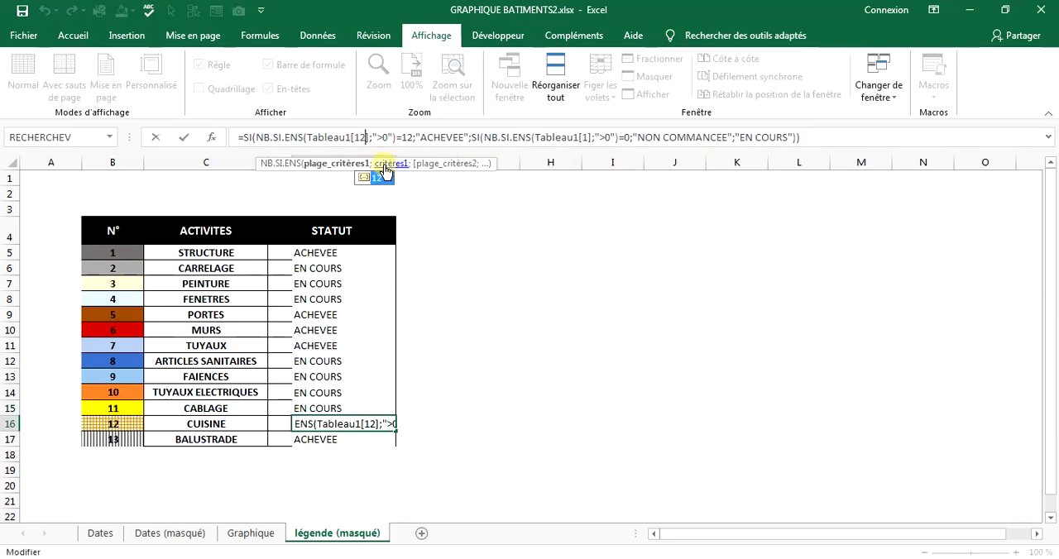
left_click(588, 138)
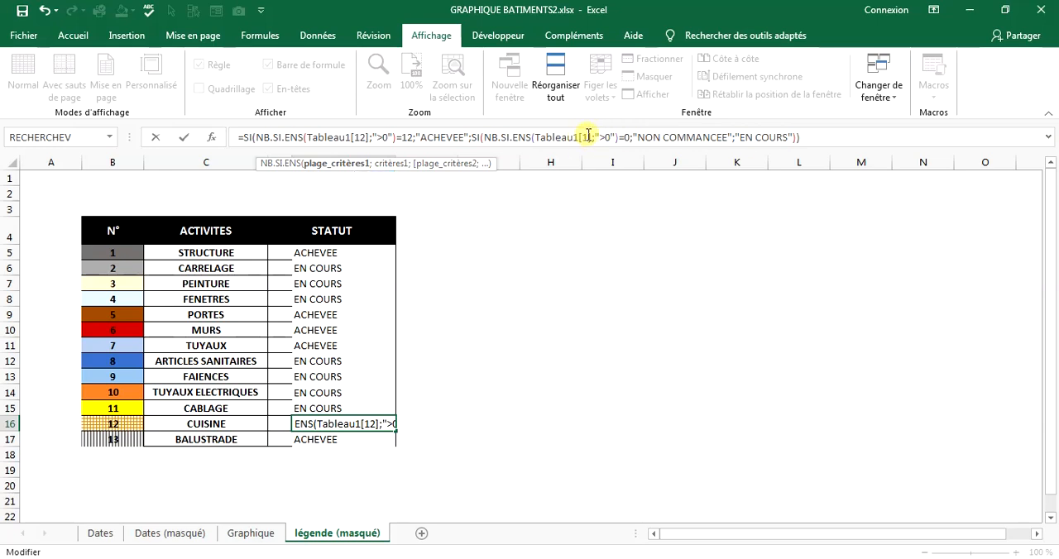
type("2")
key("Return")
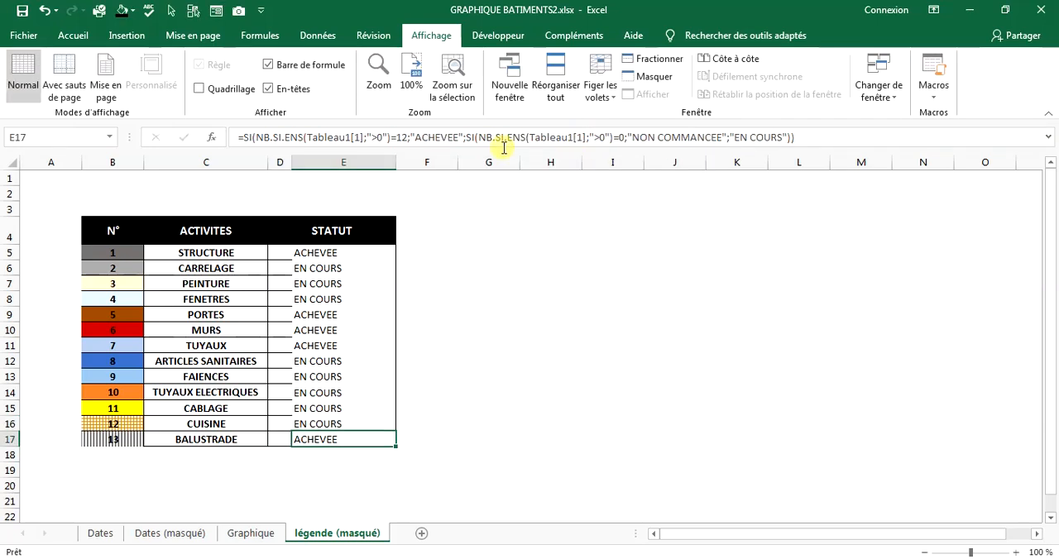
Change both table references in the BALUSTRADE status formula in E17 to Tableau1[13].
left_click(364, 137)
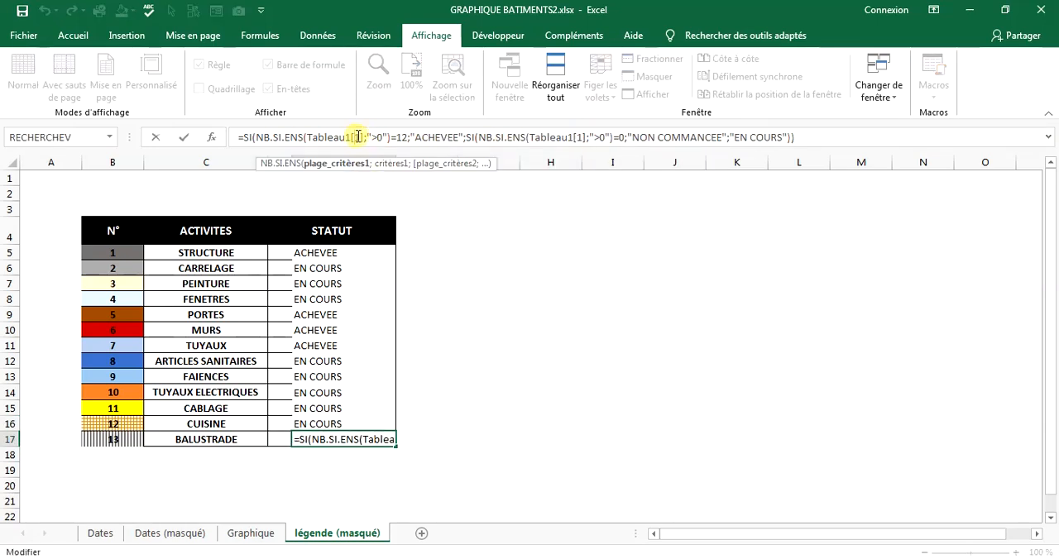
type("3")
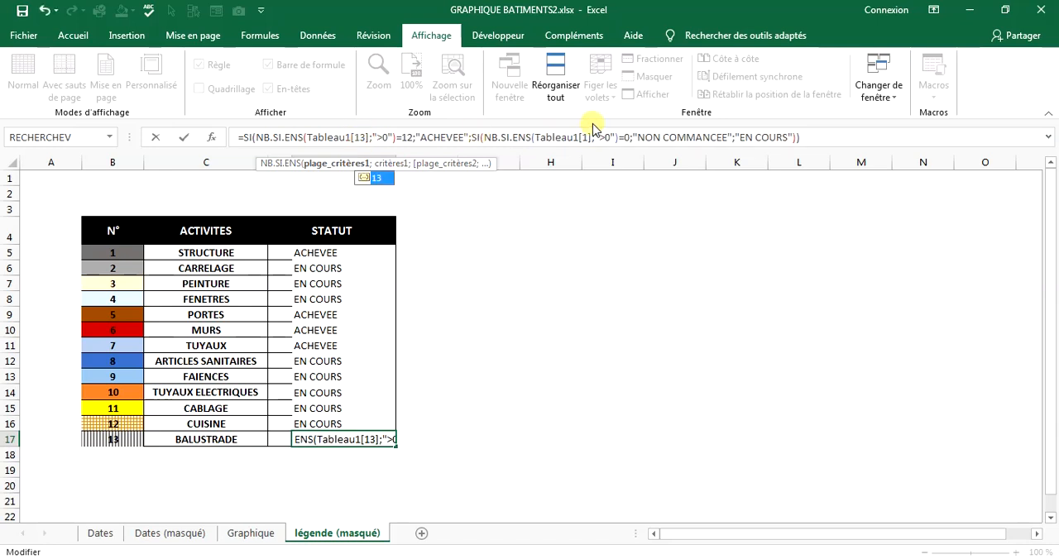
left_click(591, 137)
type("3")
key("Return")
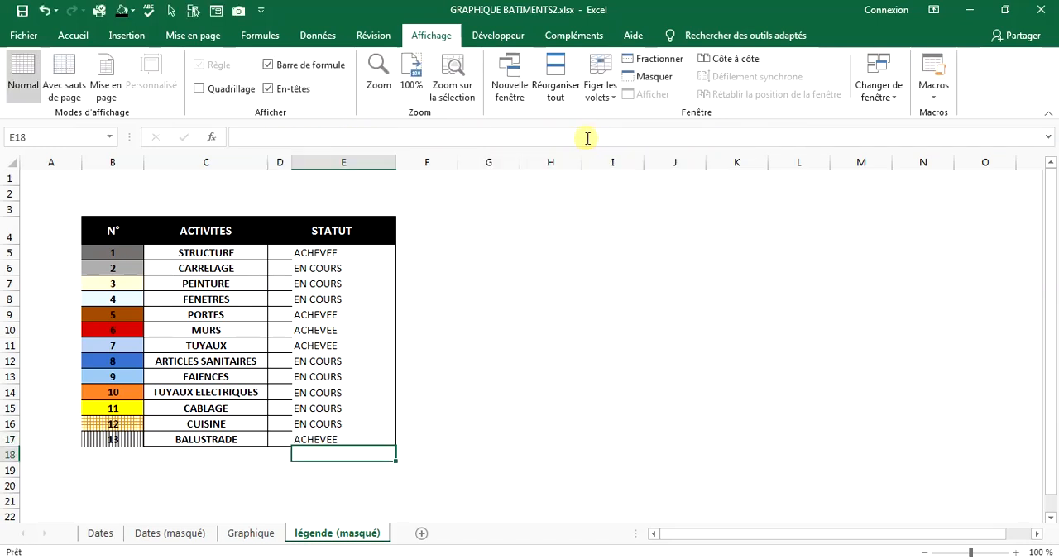
left_click(273, 345)
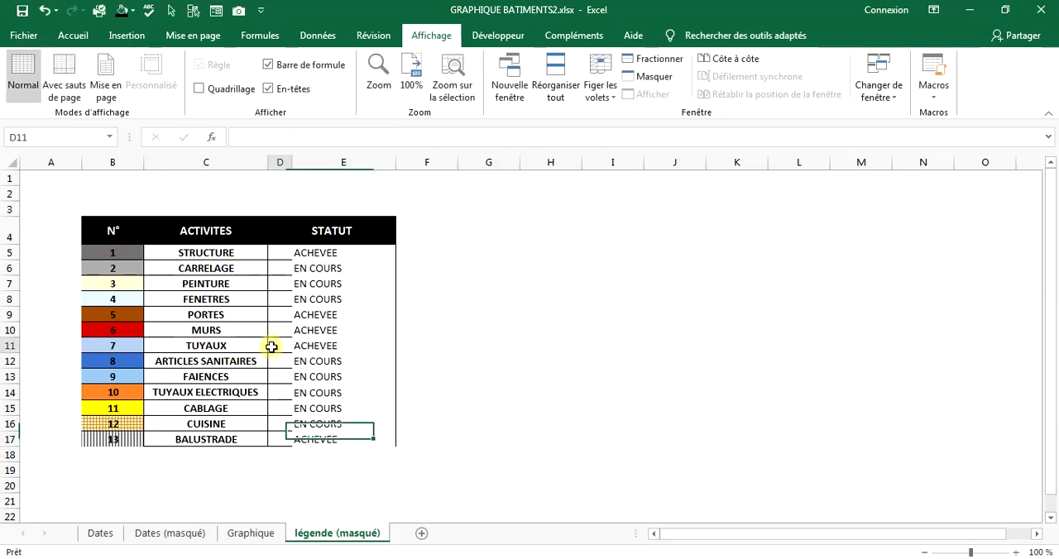
Add a bottom border to the status cells E5:E17.
left_click(284, 255)
left_click_drag(308, 253, 315, 442)
right_click(324, 400)
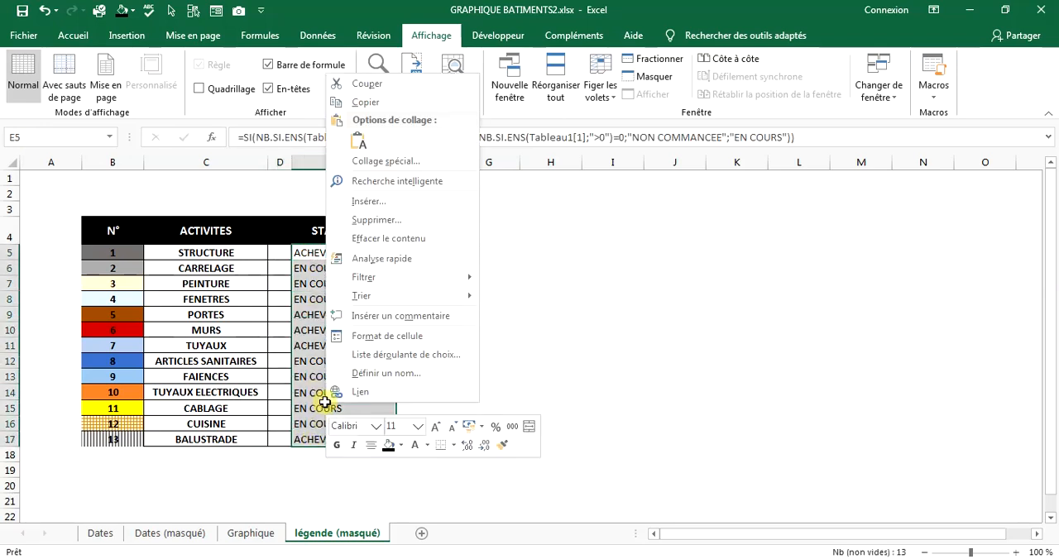
left_click(367, 336)
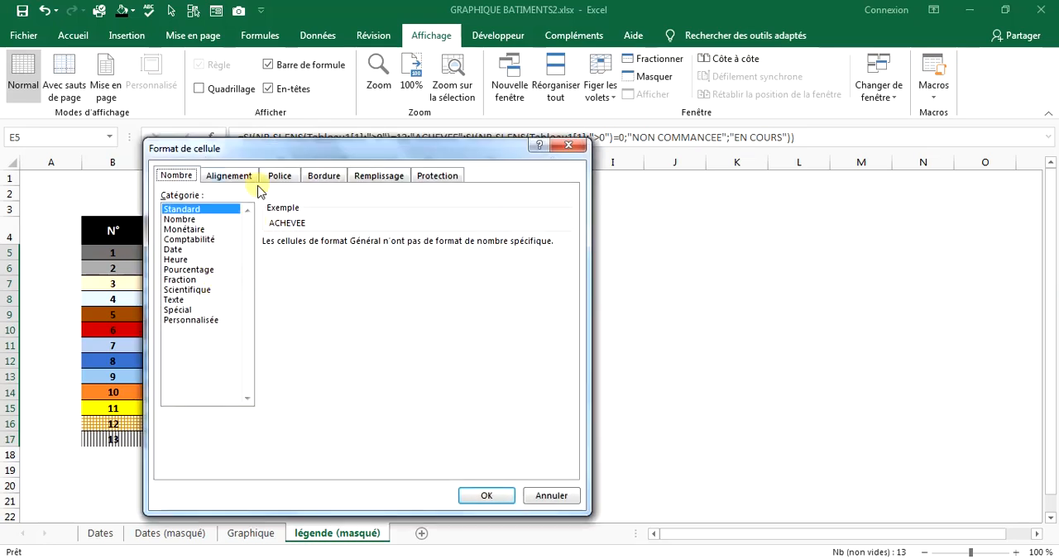
left_click(323, 175)
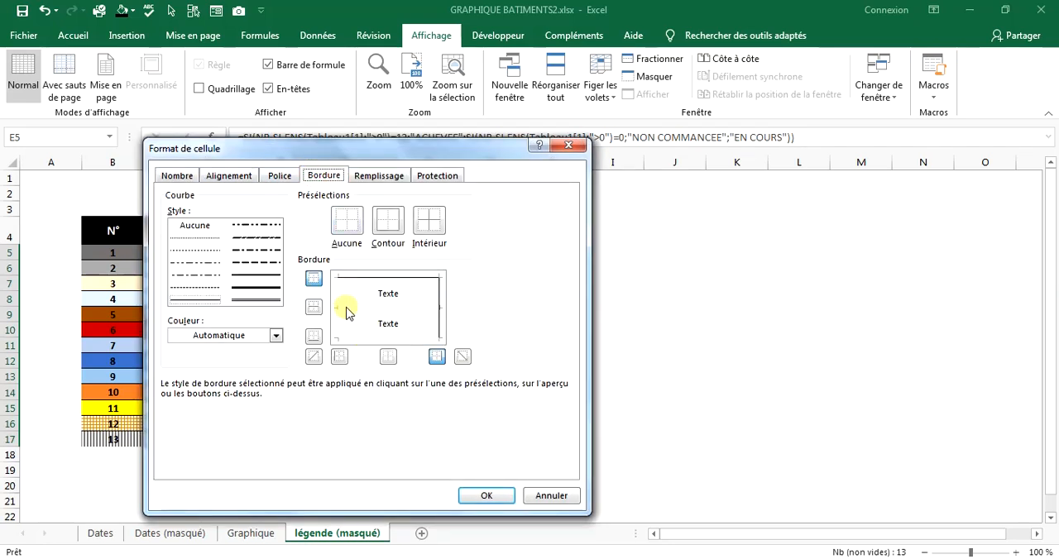
left_click(411, 339)
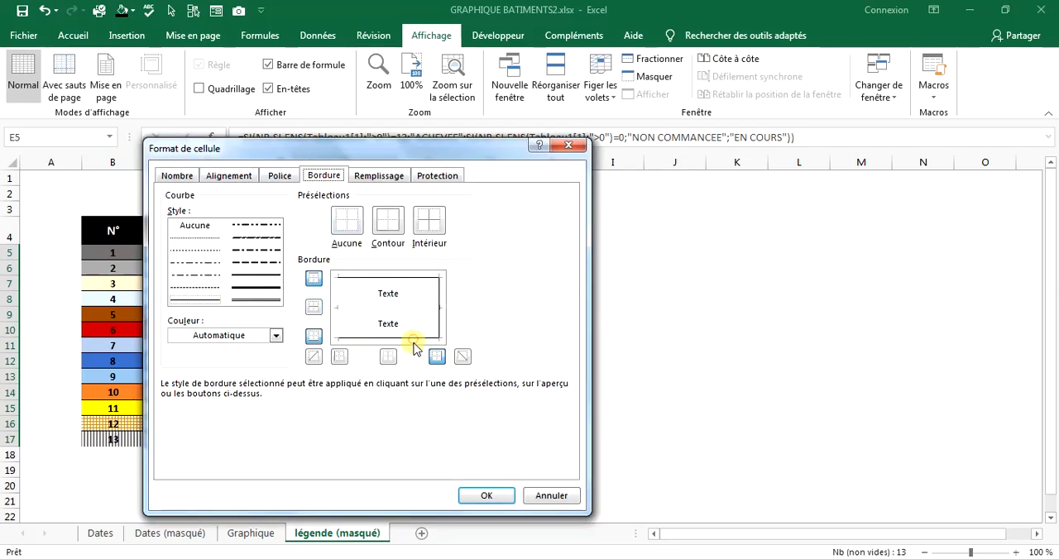
double_click(341, 313)
left_click(486, 496)
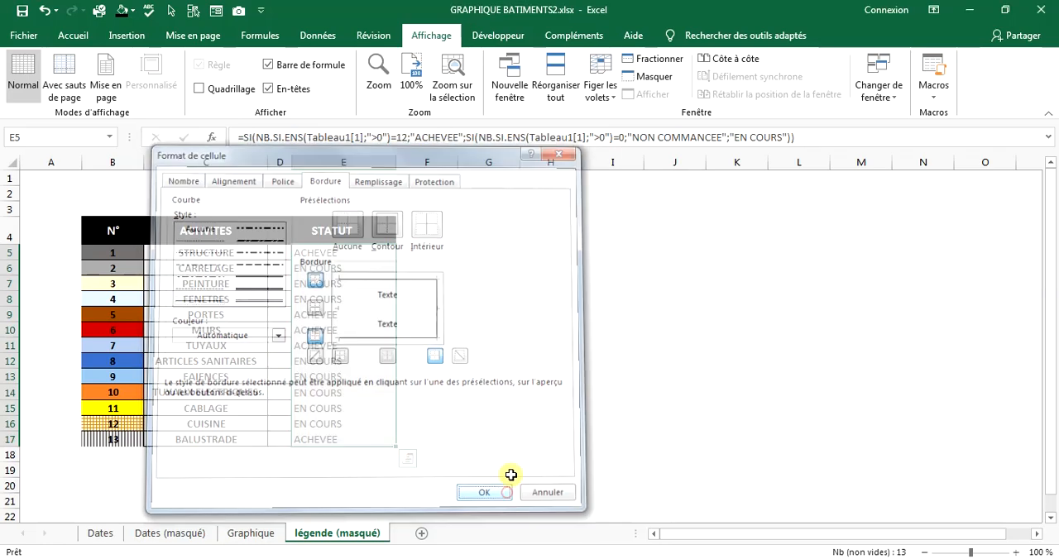
Add horizontal inner borders between the status cells E5:E17.
right_click(317, 287)
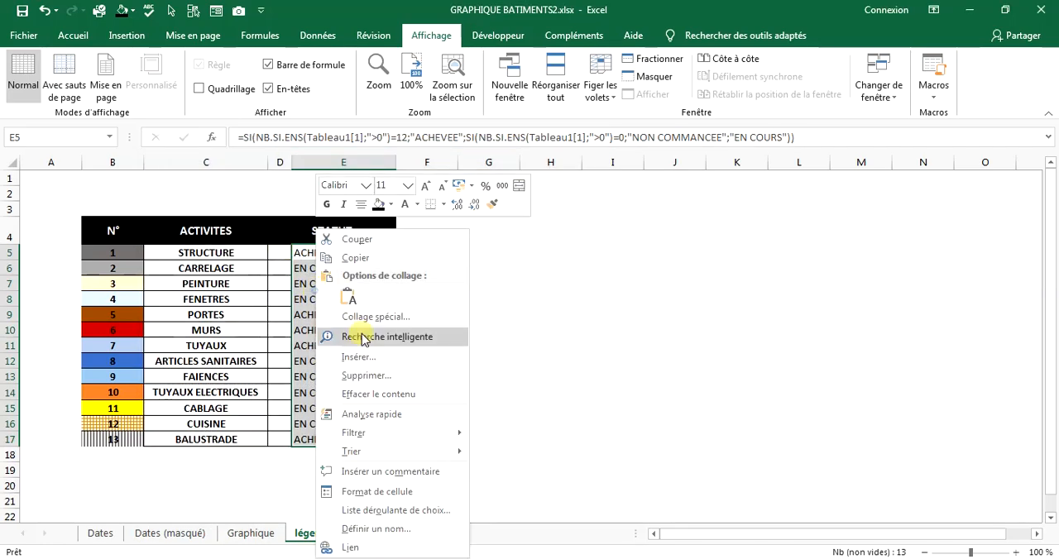
left_click(376, 492)
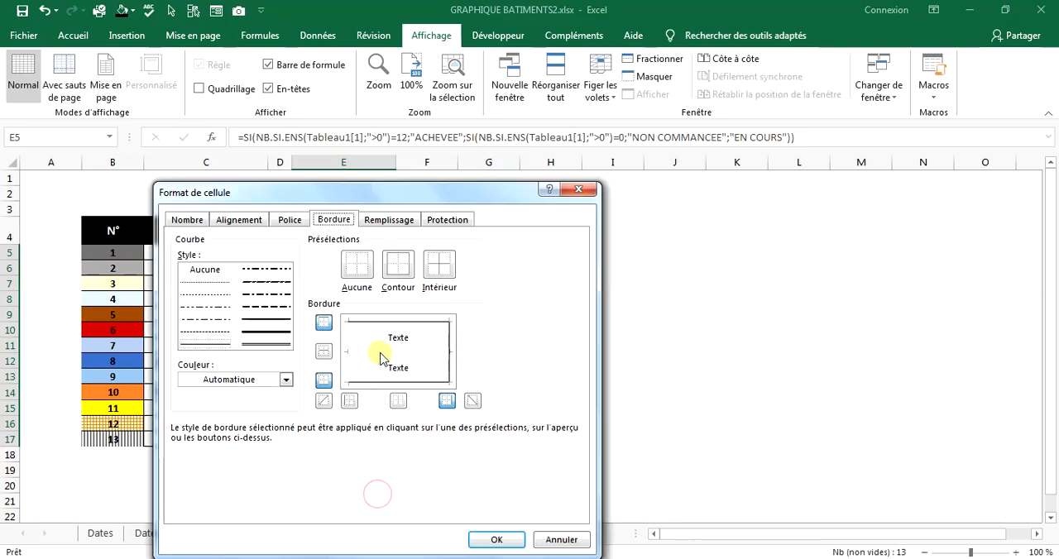
left_click(496, 539)
left_click(611, 374)
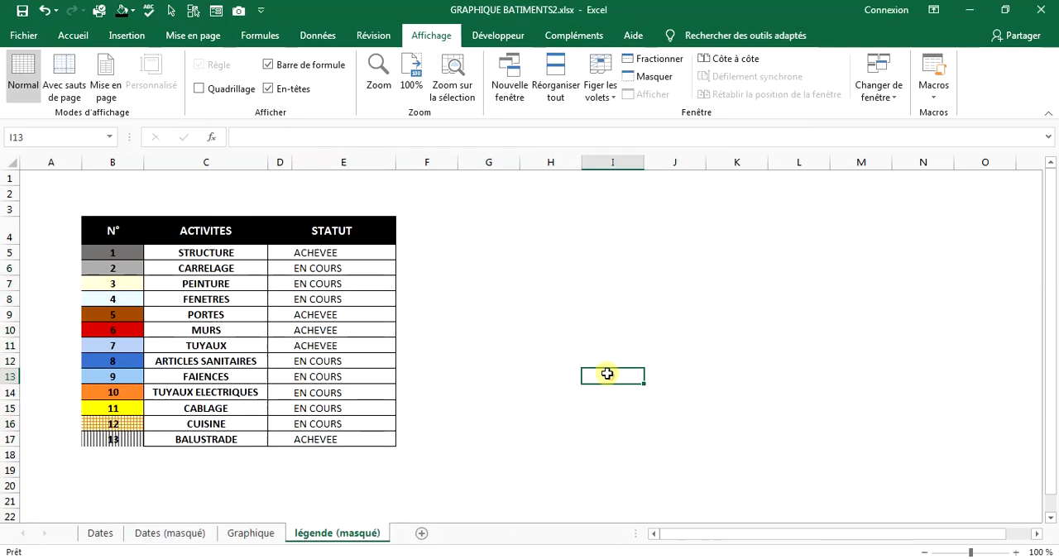
Apply the three circled symbols icon set as conditional formatting to D5:D17.
left_click_drag(278, 253, 278, 441)
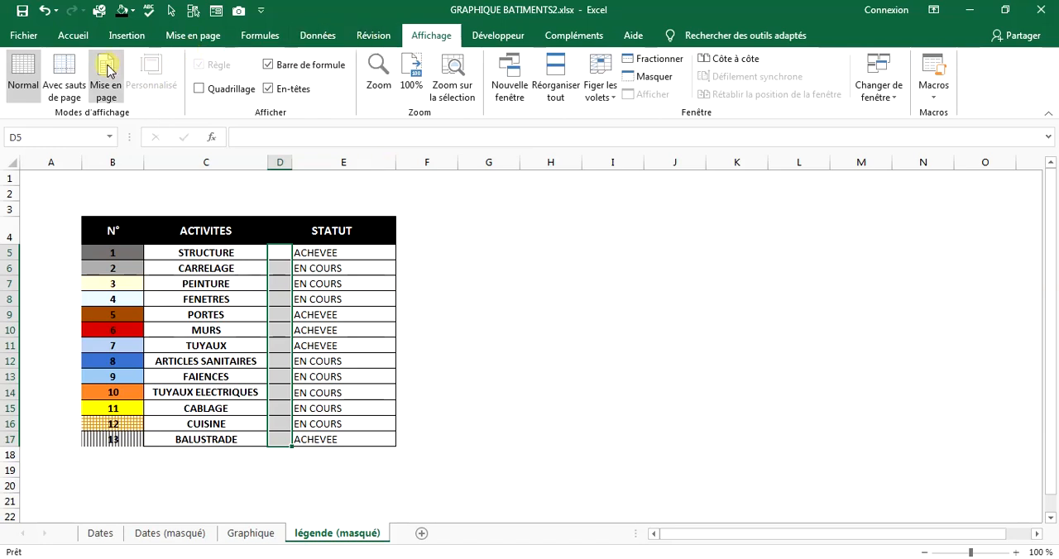
left_click(93, 41)
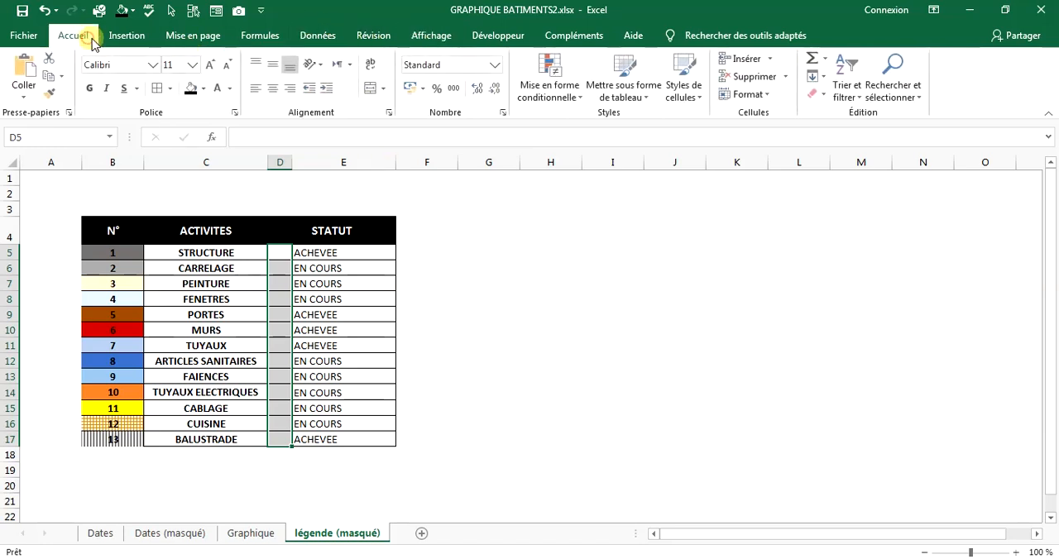
left_click(546, 78)
left_click(252, 246)
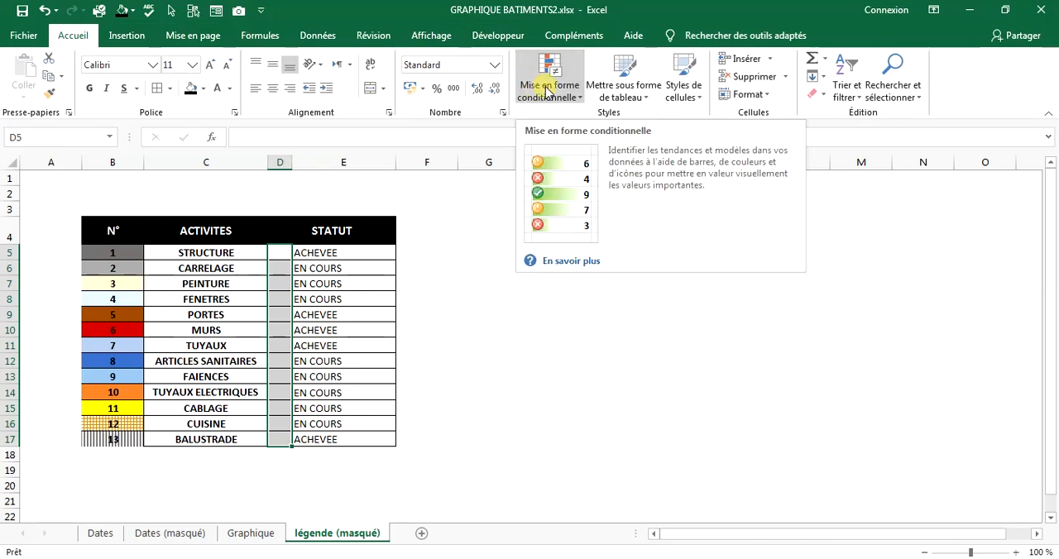
left_click(546, 91)
mouse_move(591, 262)
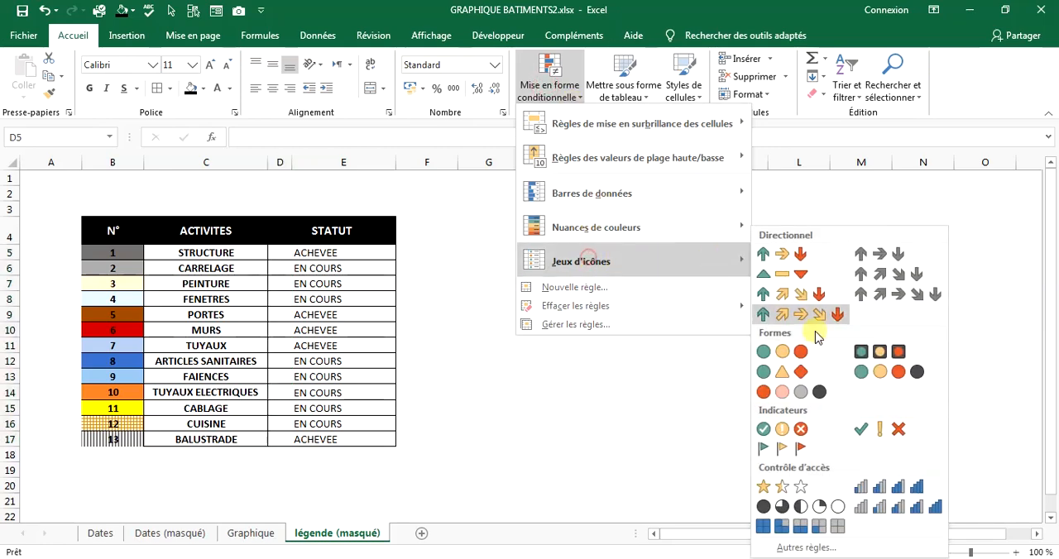
left_click(778, 428)
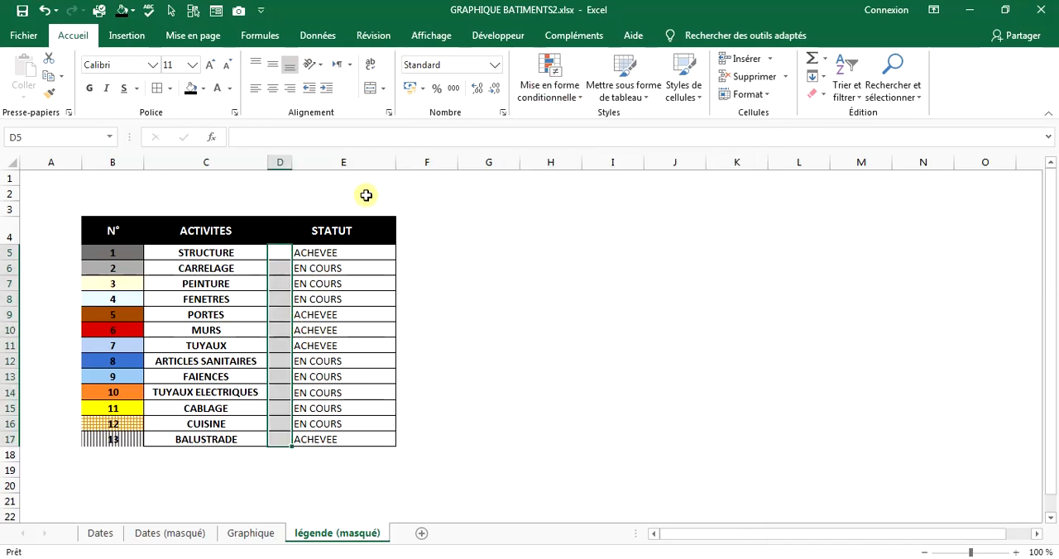
Open the D5:D17 icon-set rule for editing and set both threshold types to Nombre.
left_click(549, 89)
left_click(551, 324)
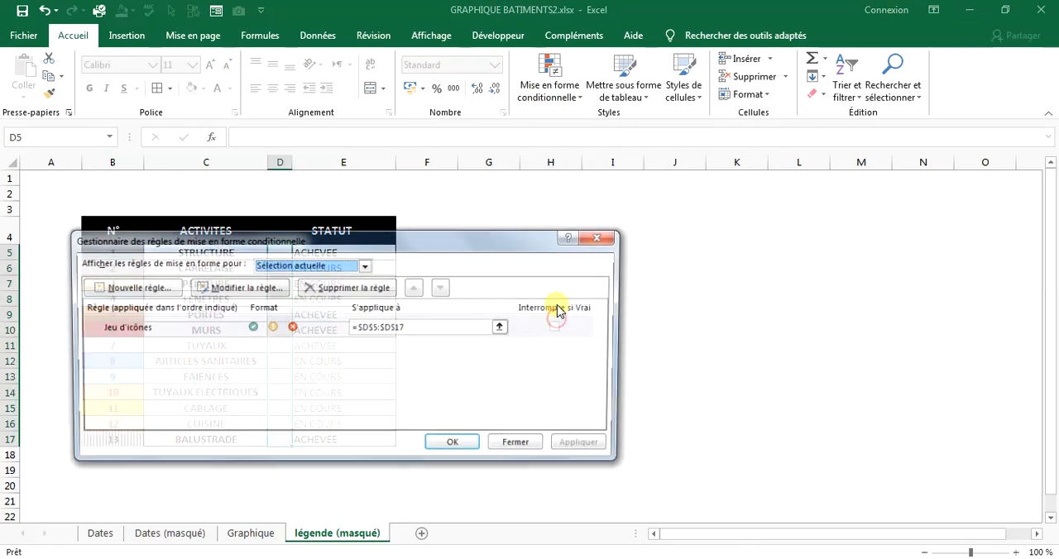
left_click(282, 288)
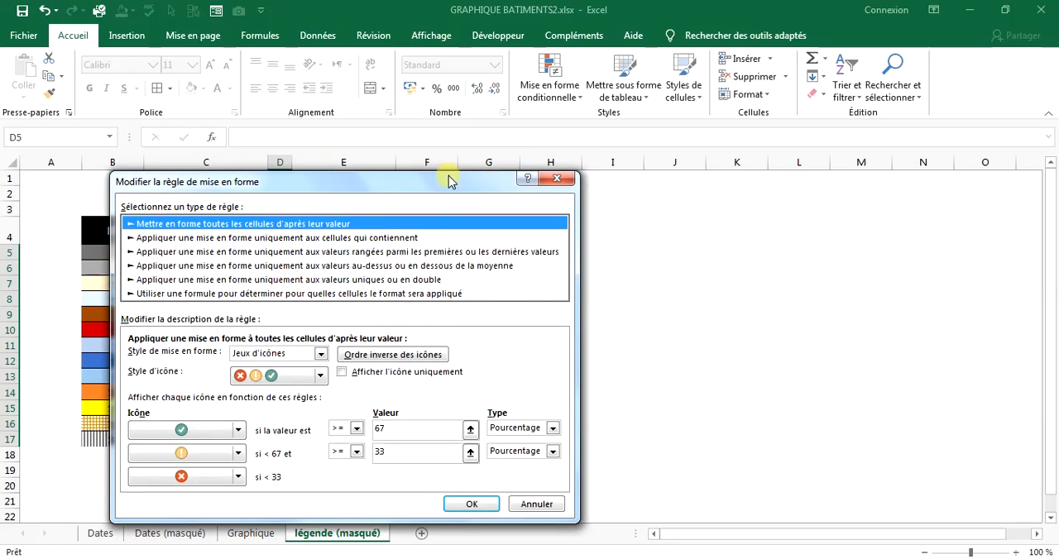
left_click_drag(450, 181, 821, 59)
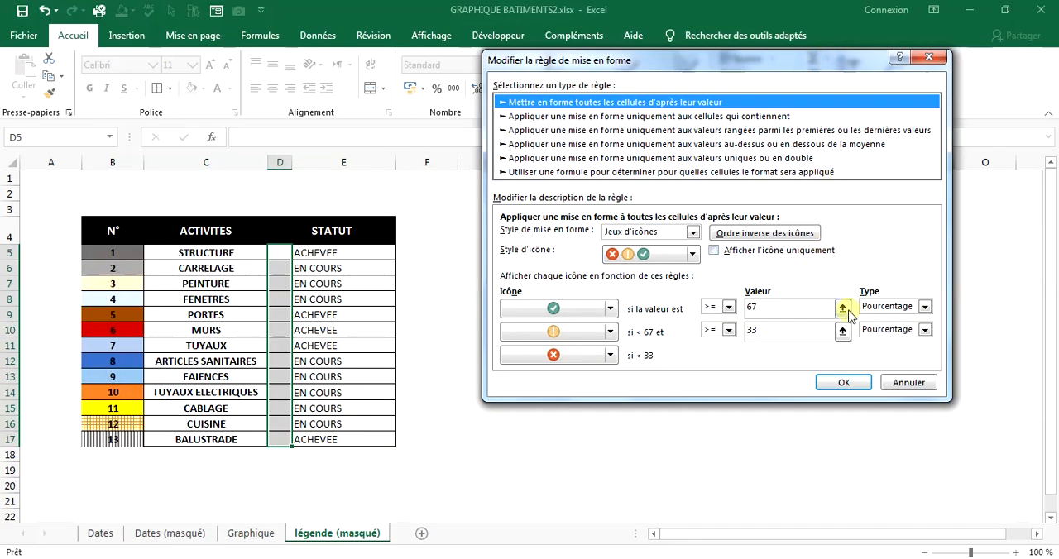
left_click(886, 307)
left_click(878, 321)
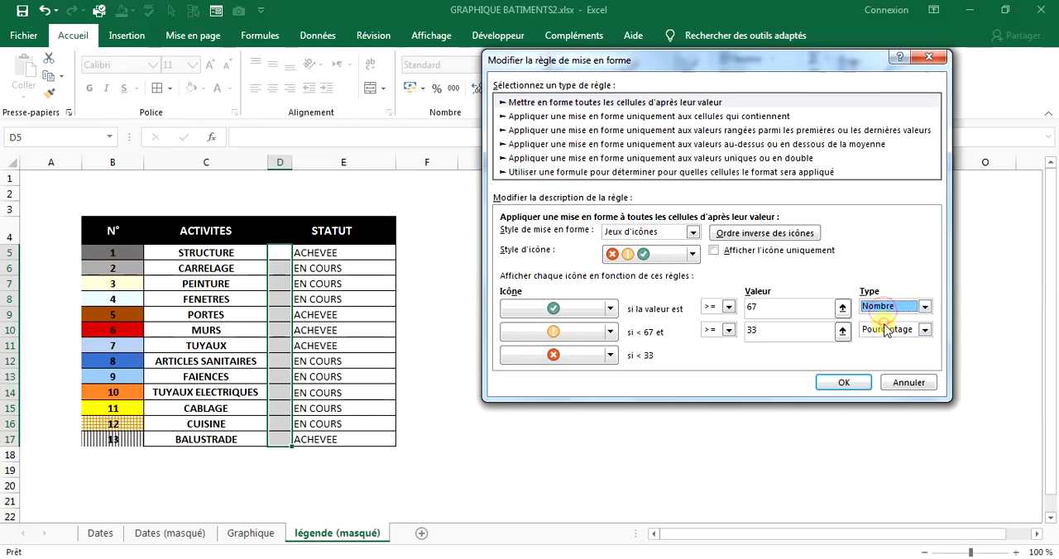
left_click(887, 329)
left_click(879, 346)
Set the icon rule's thresholds to >= 2 for the green check and >= 1 for the middle icon.
left_click(756, 309)
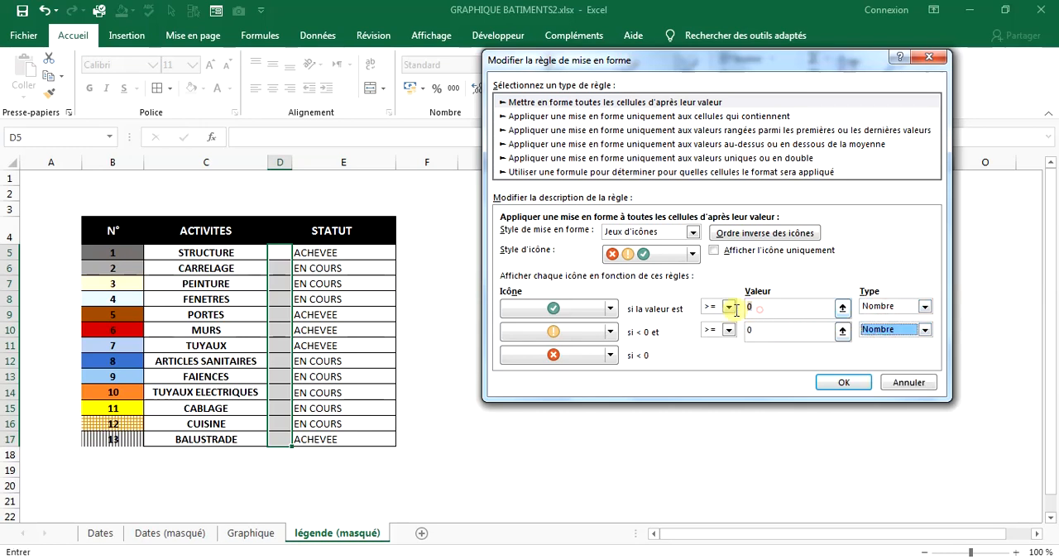
type("2")
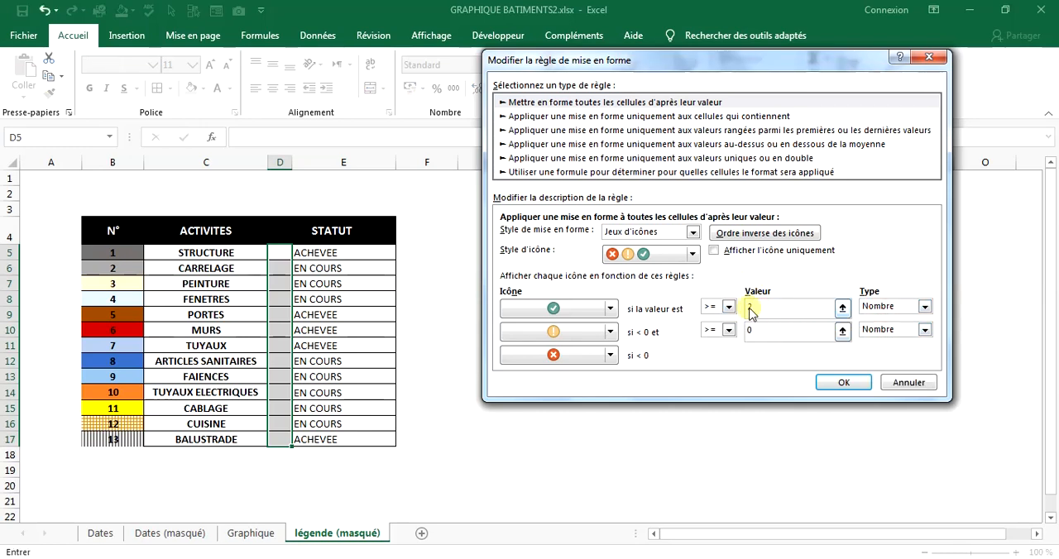
left_click(754, 334)
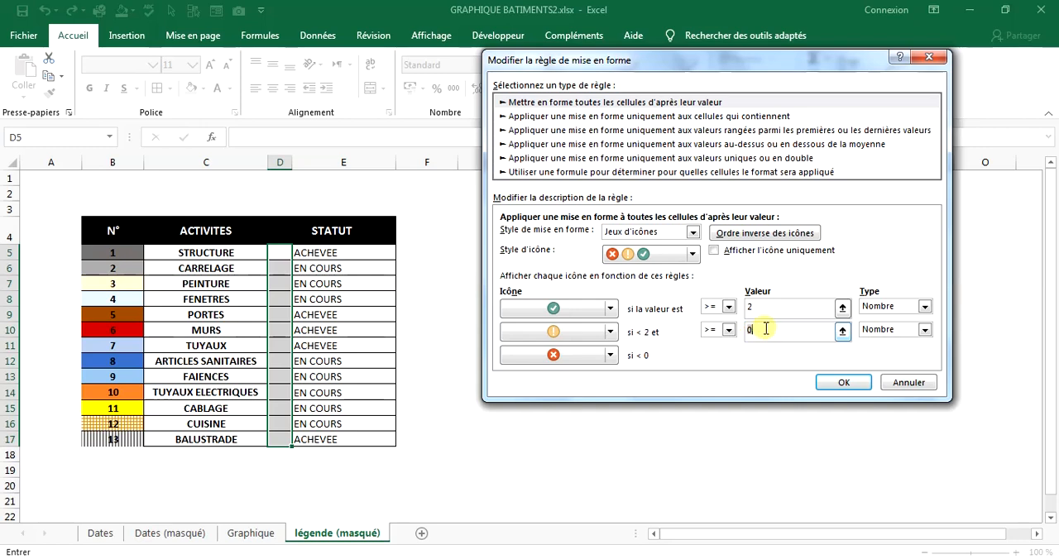
type("1")
Change the middle icon to the three-quarter black circle and the lowest icon to the empty white circle, and apply the rule.
left_click(609, 331)
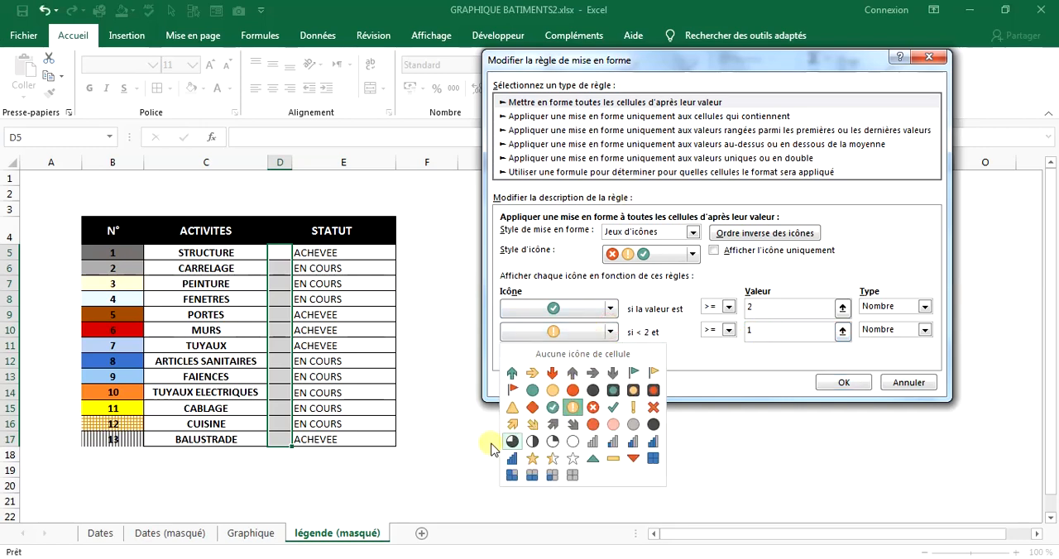
left_click(512, 441)
left_click(610, 355)
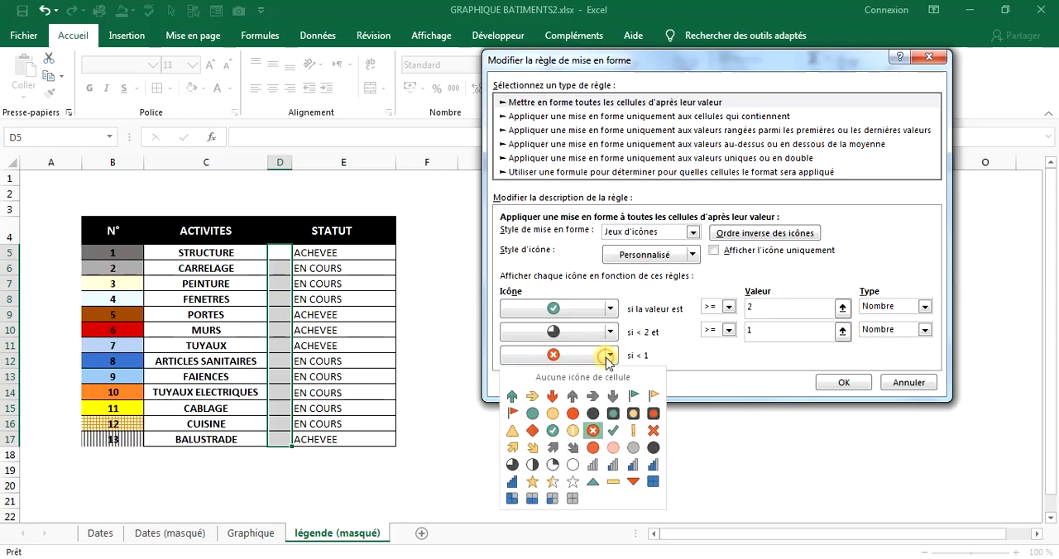
left_click(573, 464)
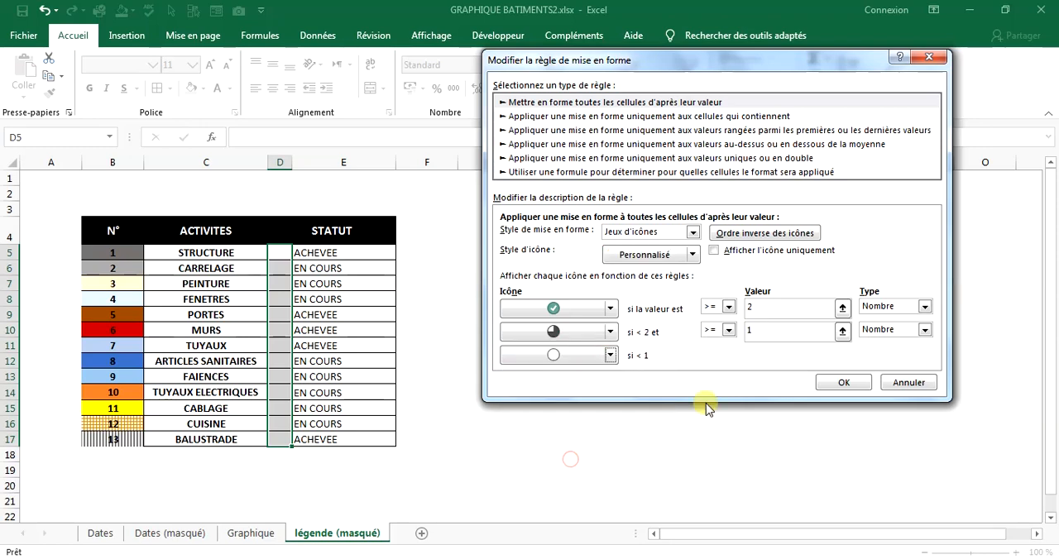
left_click(840, 382)
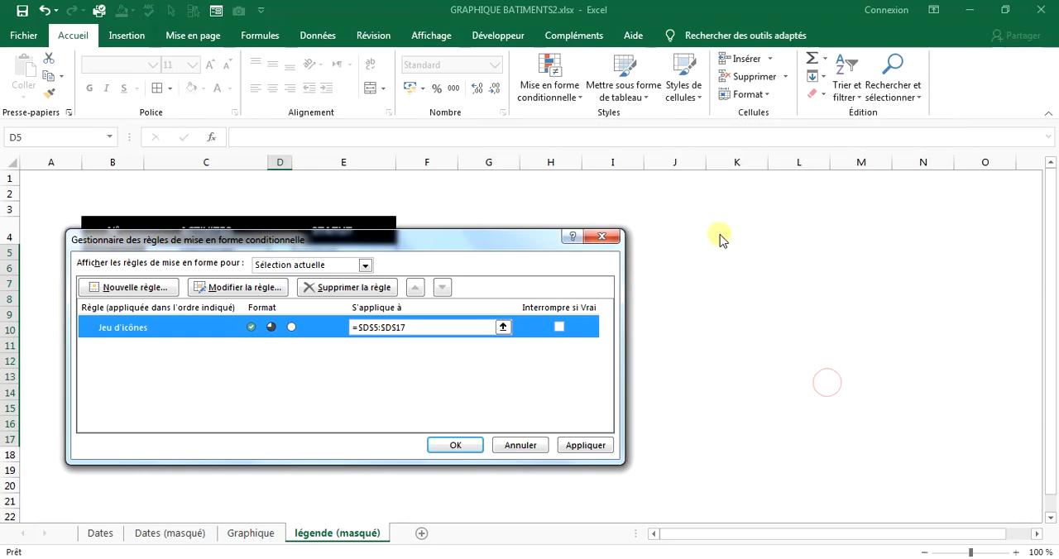
left_click(586, 445)
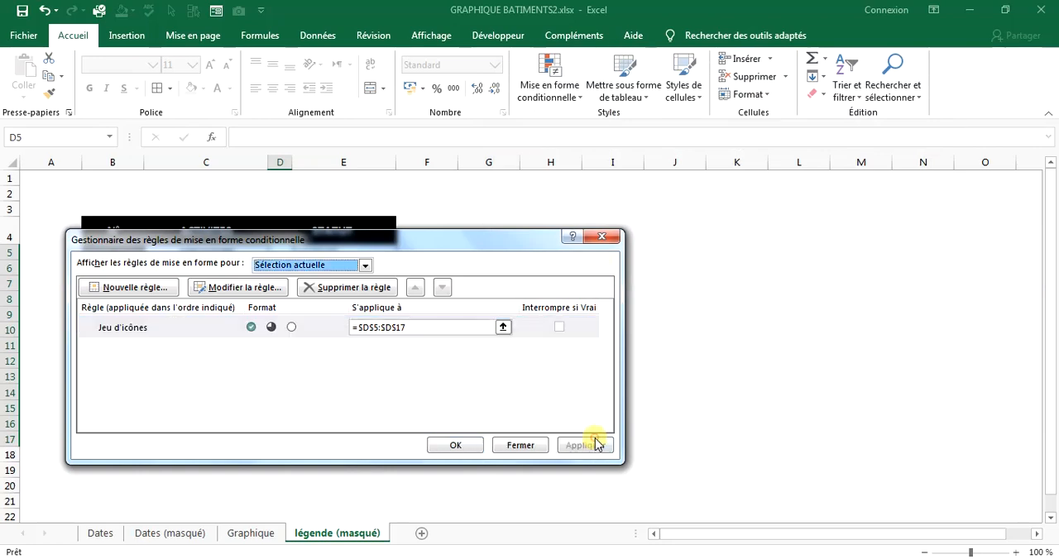
left_click(456, 445)
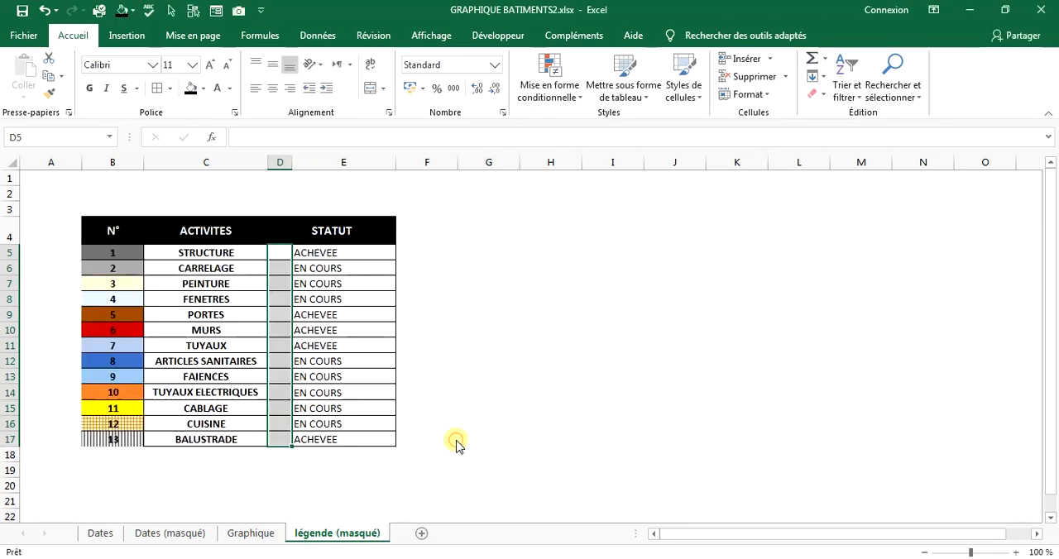
Start a formula in D5 that returns 2 for a finished activity: =SI(E5="ACHEVEE";2.
left_click(279, 257)
left_click(304, 133)
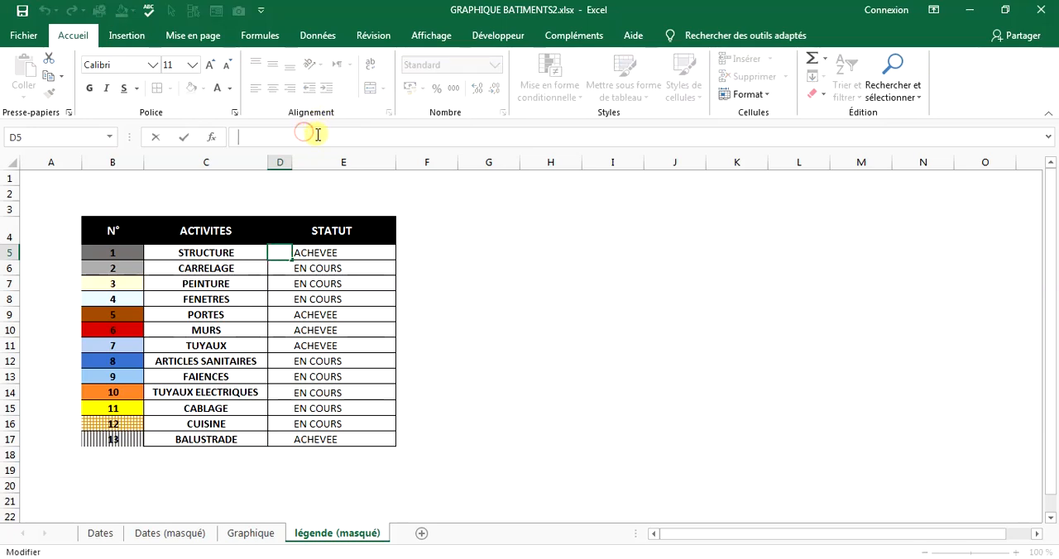
type("=")
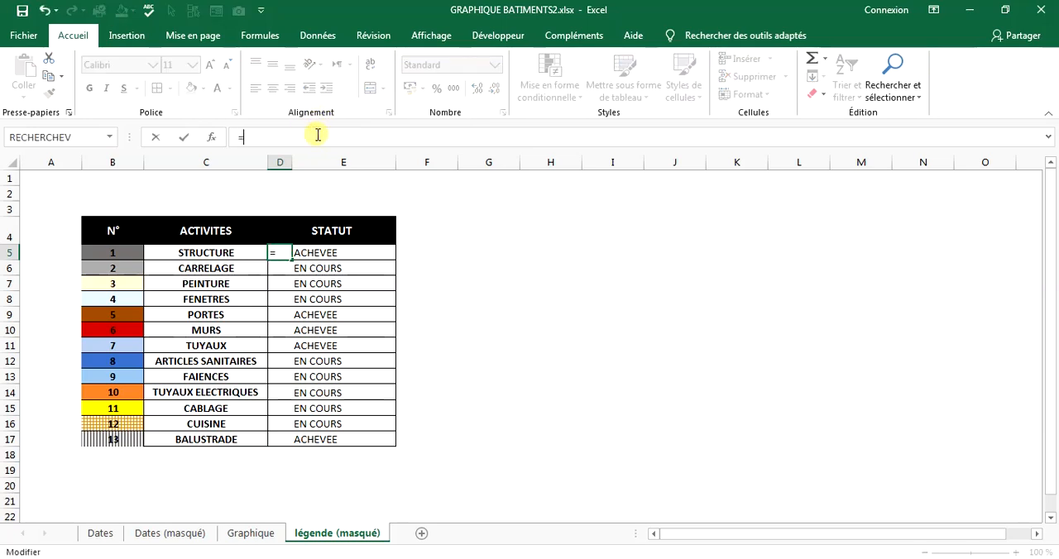
type("si")
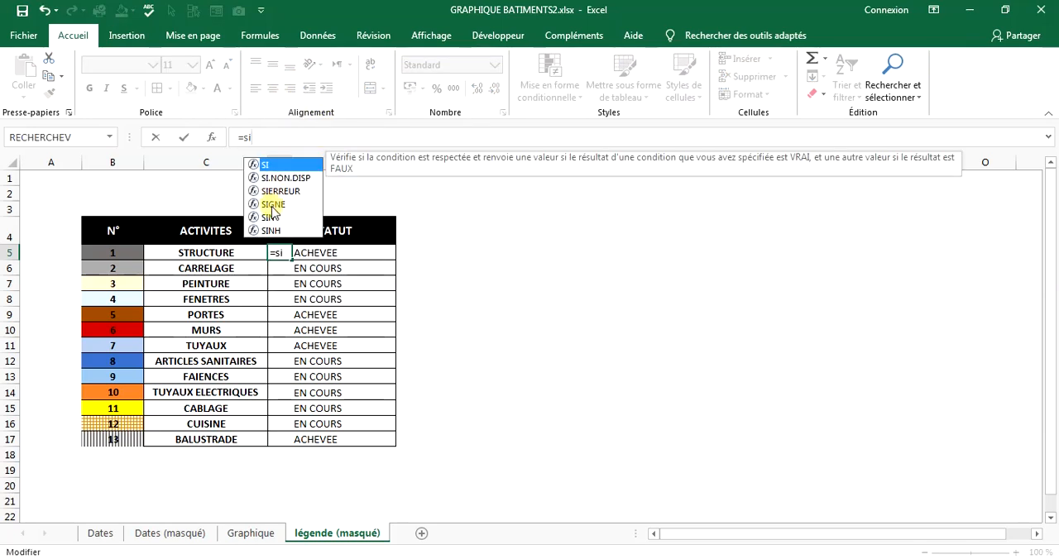
double_click(274, 166)
left_click(339, 253)
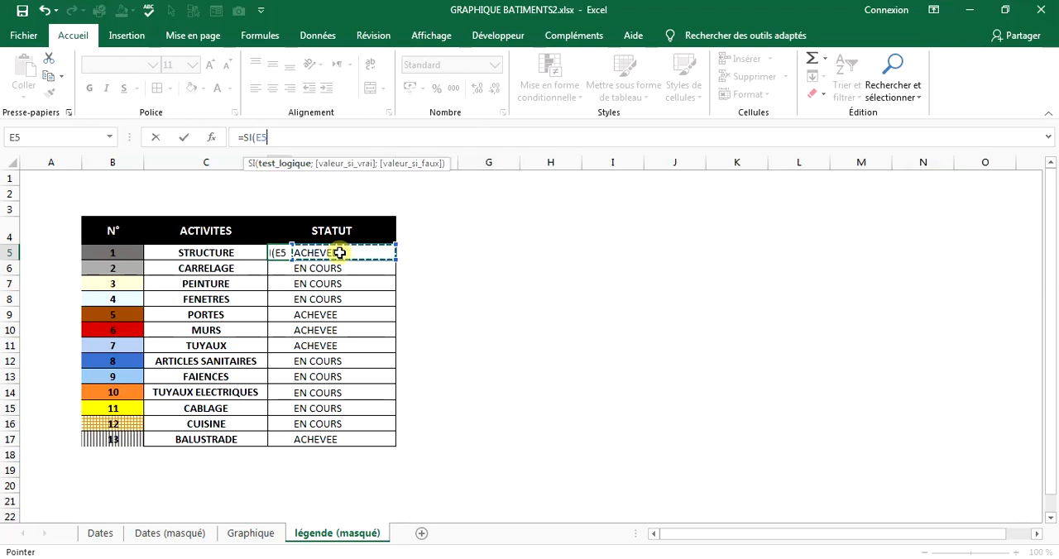
type("=\"ACHEVEE")
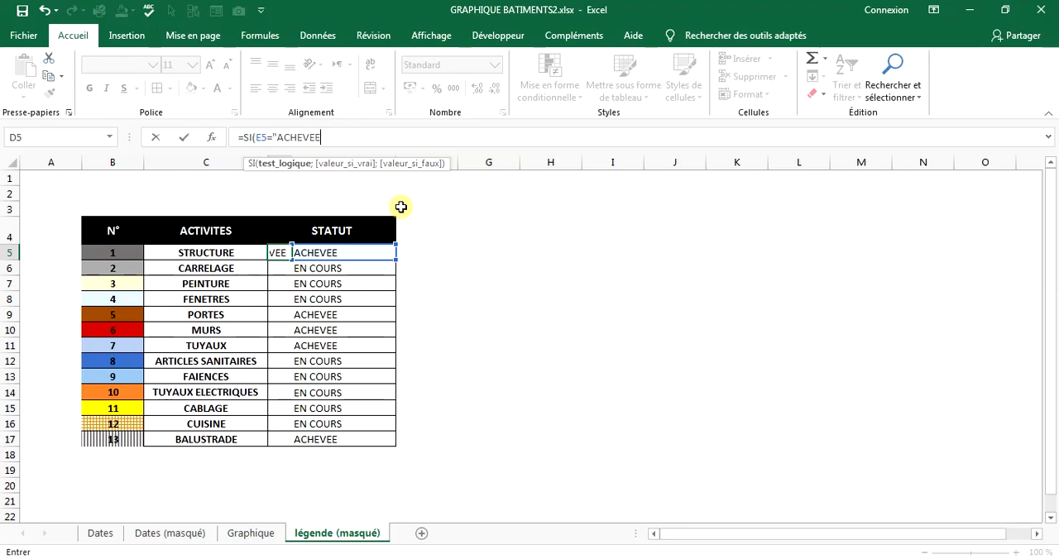
type("\";2")
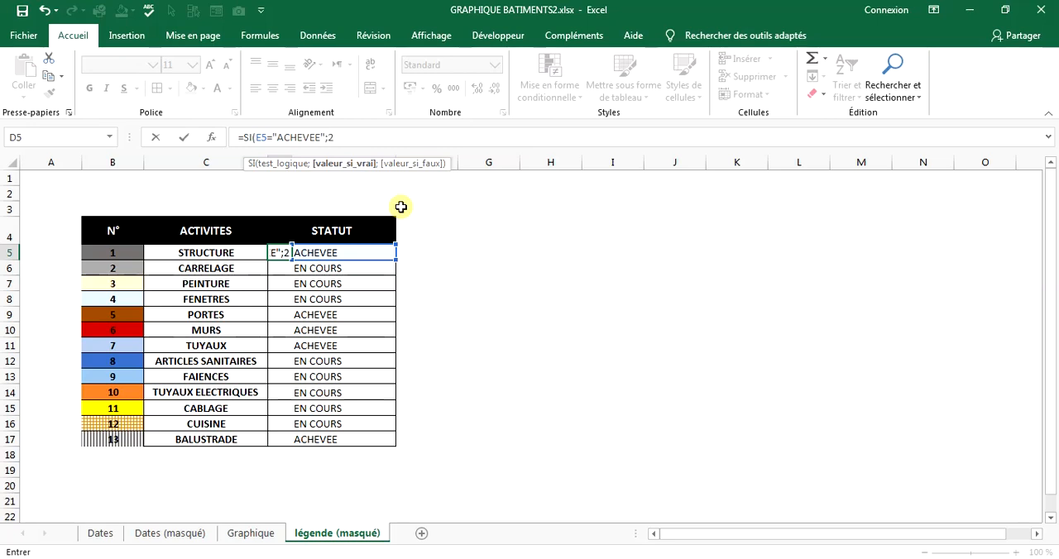
type(";si")
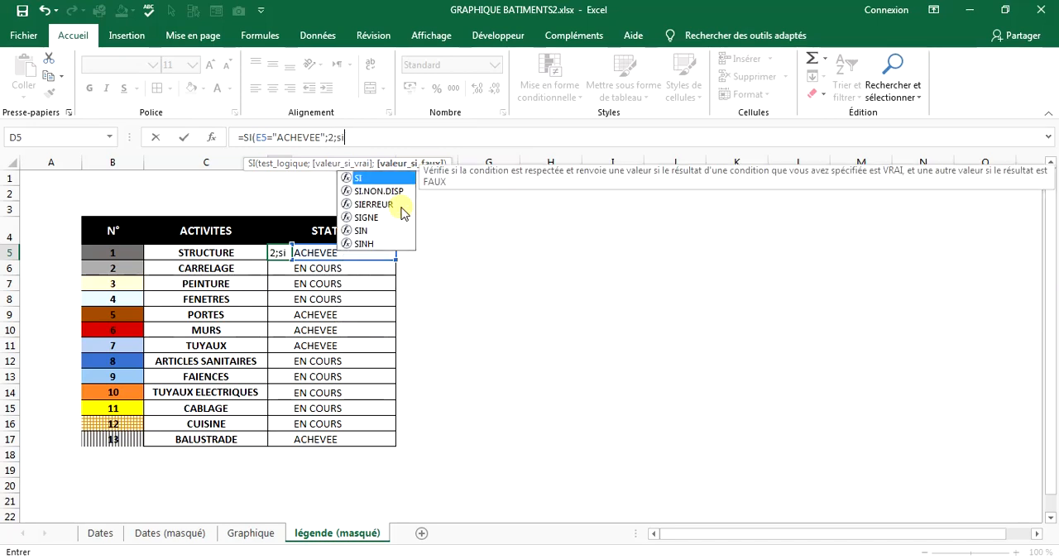
Finish the D5 formula as =SI(E5="ACHEVEE";2;SI(E5="EN COURS";1;0)) and fill it down to D17.
double_click(406, 179)
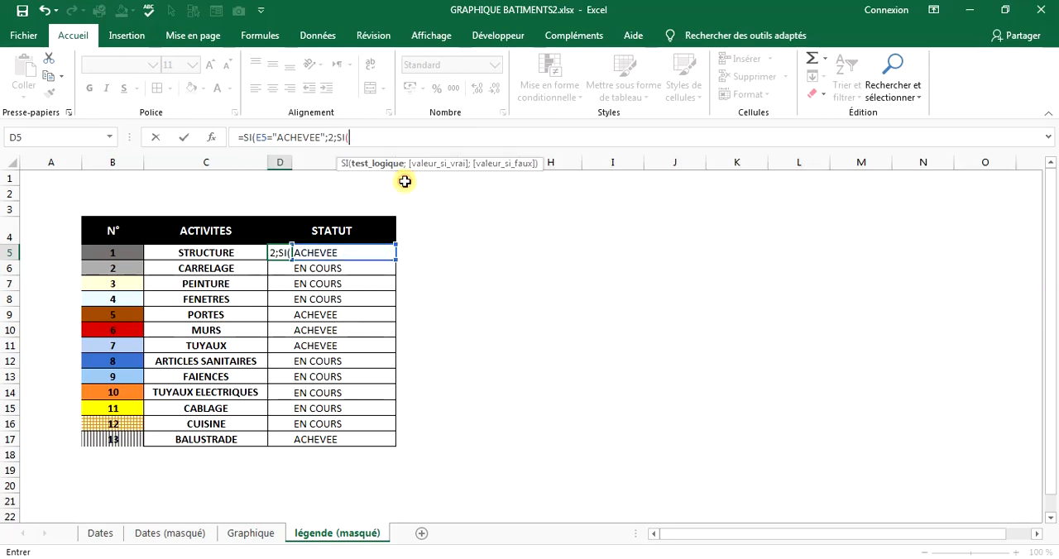
key("Right")
type("=")
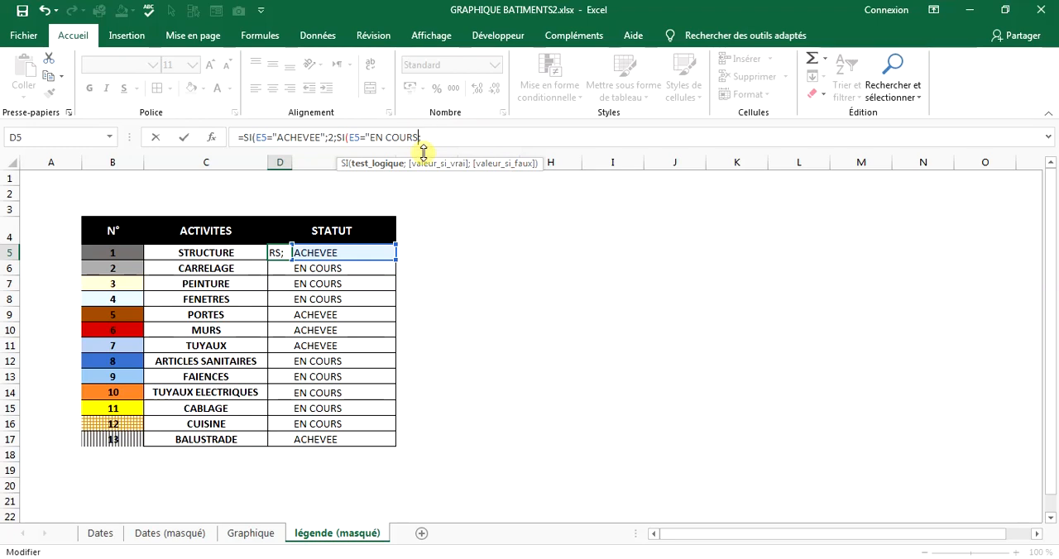
type("1;")
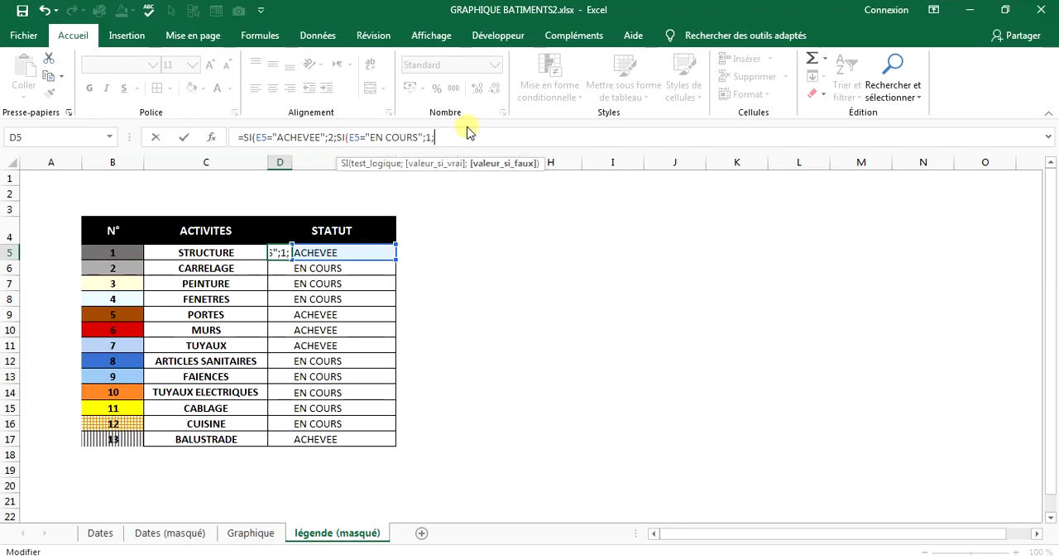
type("0))")
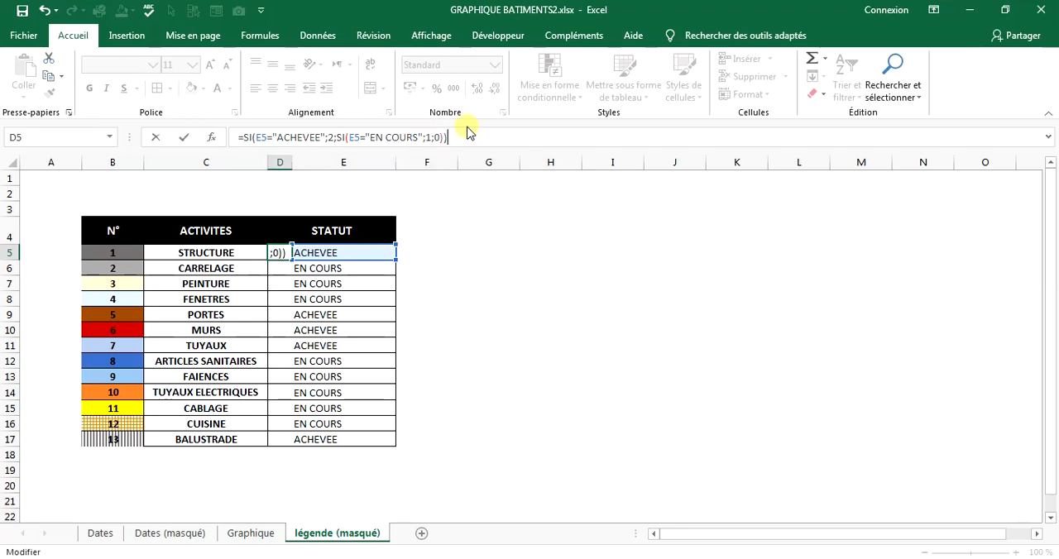
key("Return")
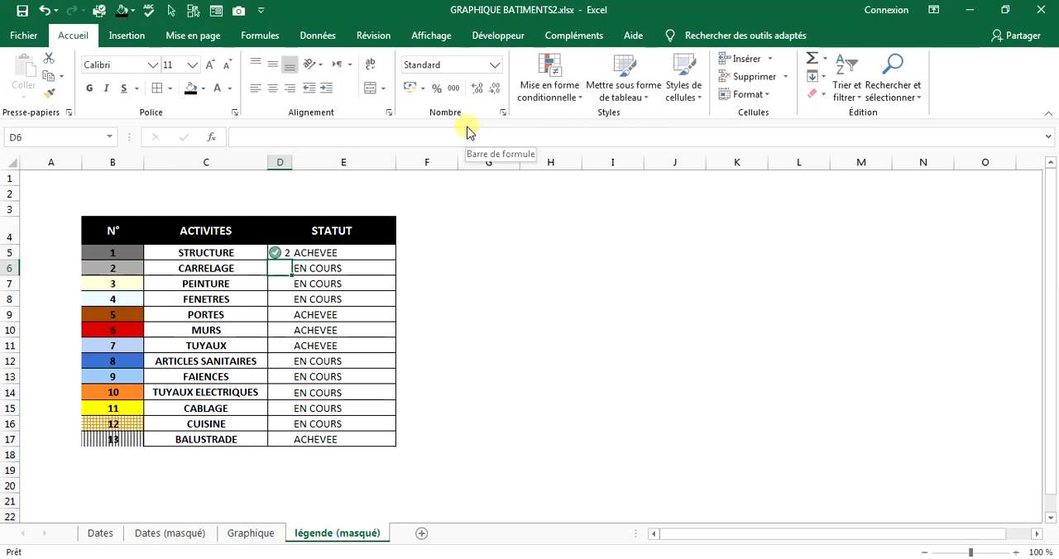
left_click(284, 254)
left_click_drag(293, 263, 294, 441)
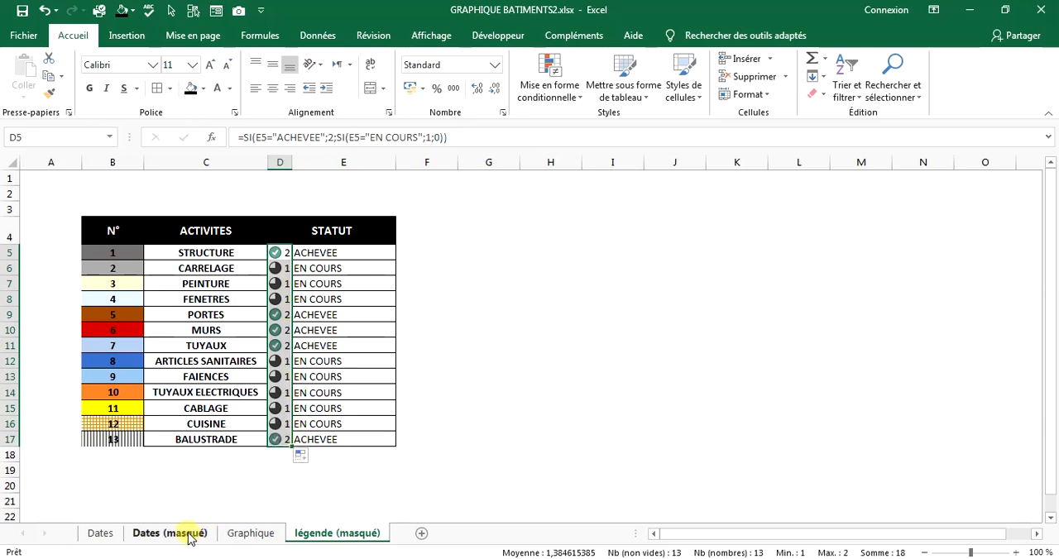
On the Graphique sheet, set the "Avancement jusqu'au" date in BX7 to 30/09/2020.
left_click(248, 533)
left_click(800, 226)
double_click(801, 227)
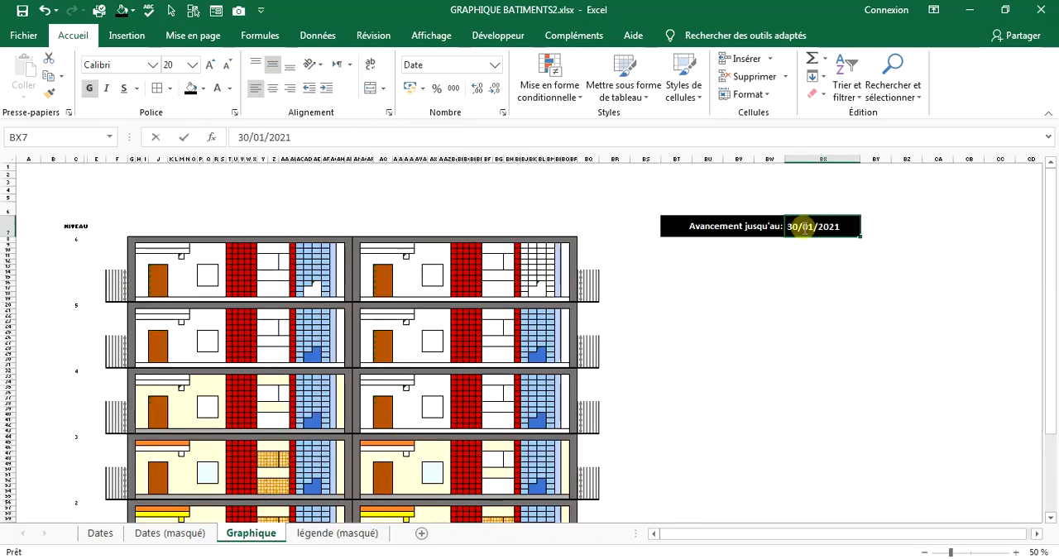
left_click_drag(809, 226, 845, 227)
type("1/2")
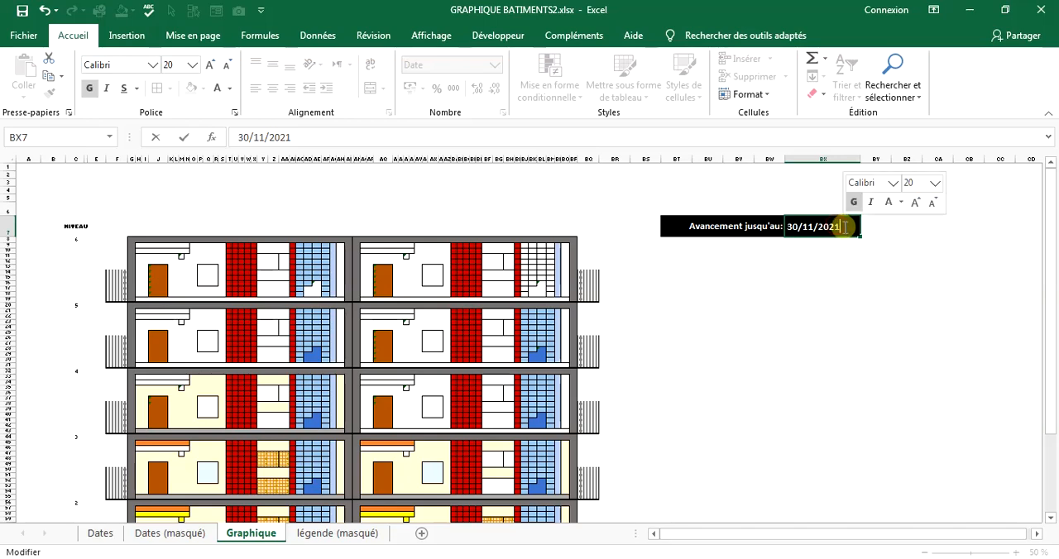
type("0")
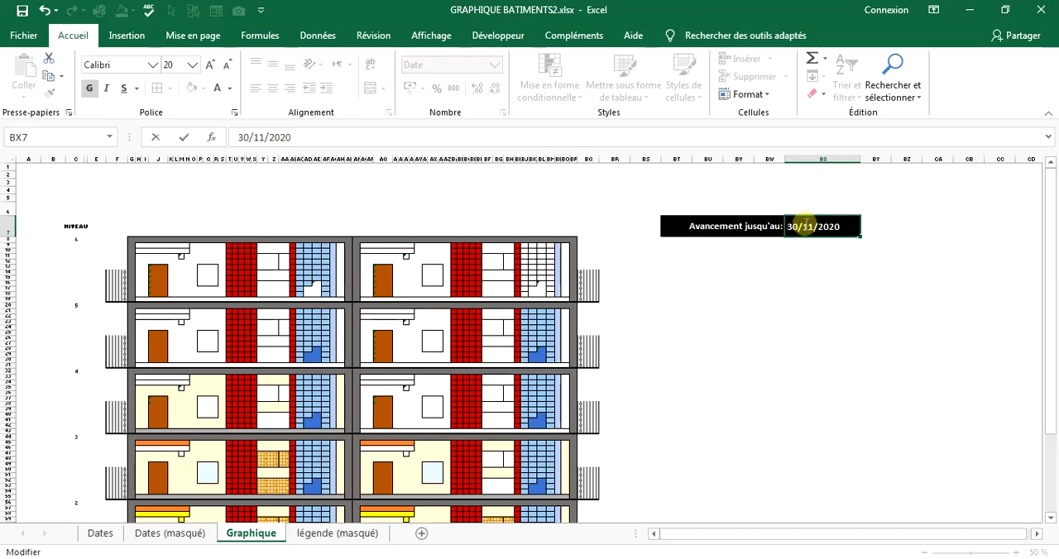
double_click(807, 225)
left_click(807, 227)
type("09")
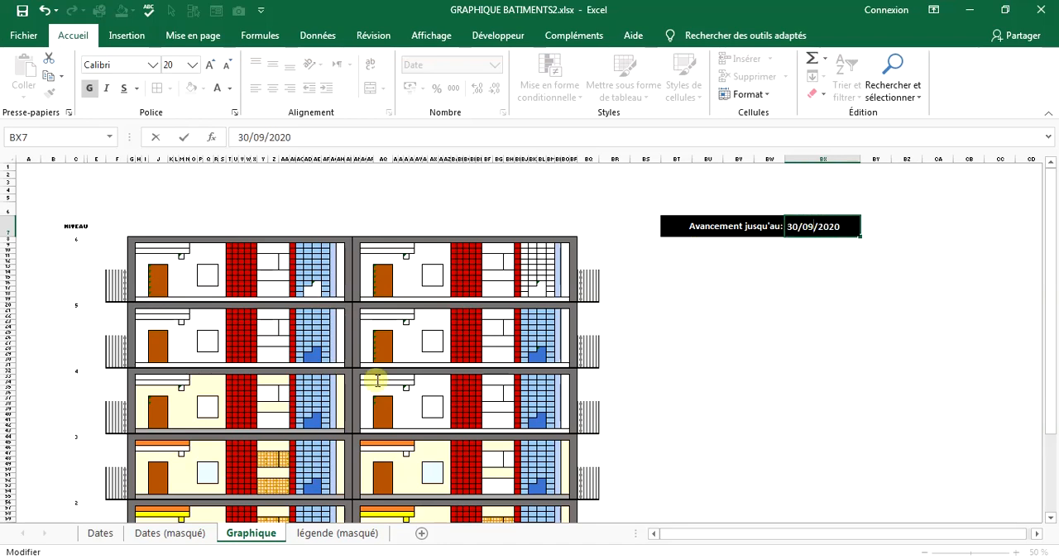
key("Return")
On the légende (masqué) sheet, set the D5:D17 icon-set rule to show the icon only and apply it.
left_click(323, 536)
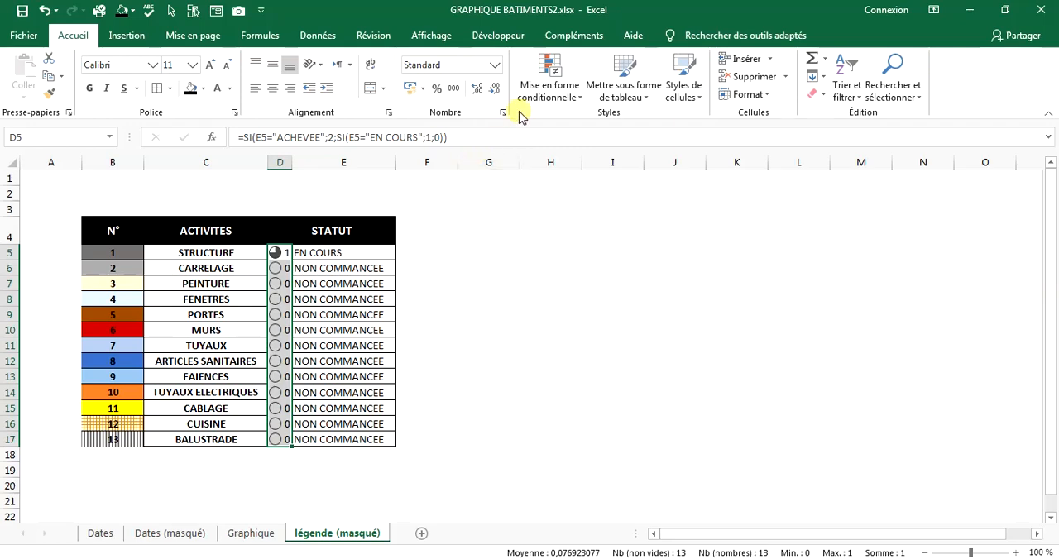
left_click(542, 91)
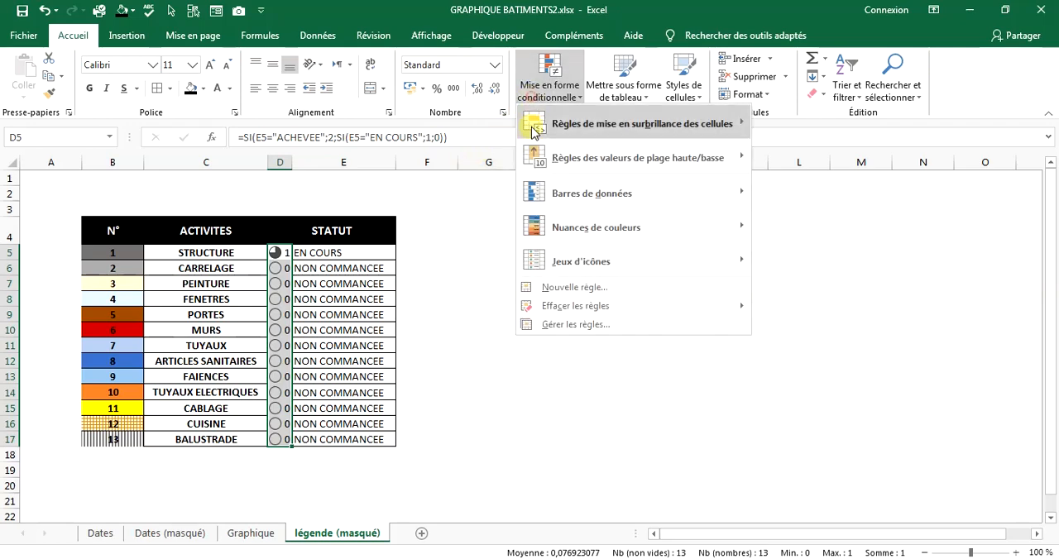
left_click(561, 319)
left_click(273, 327)
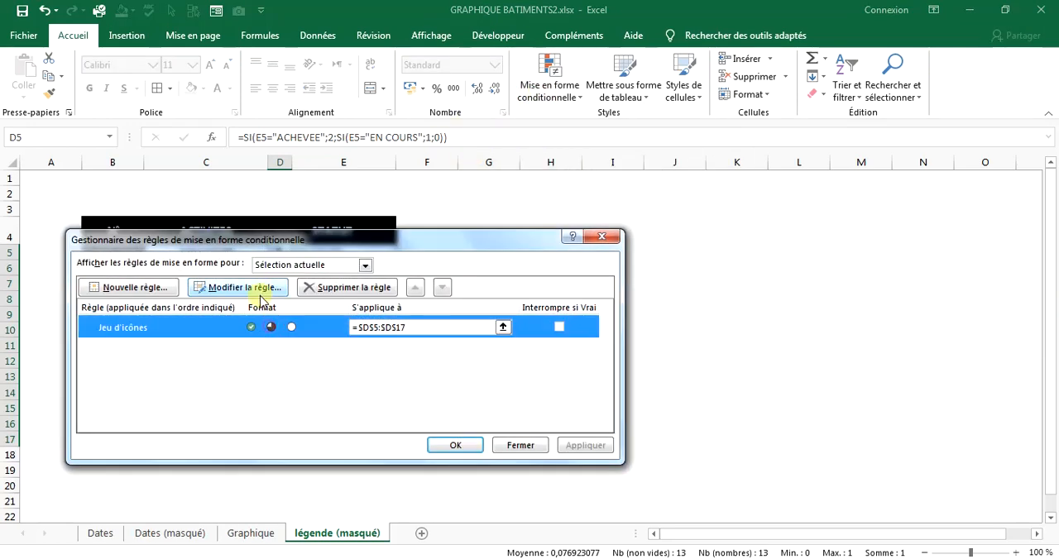
left_click(240, 290)
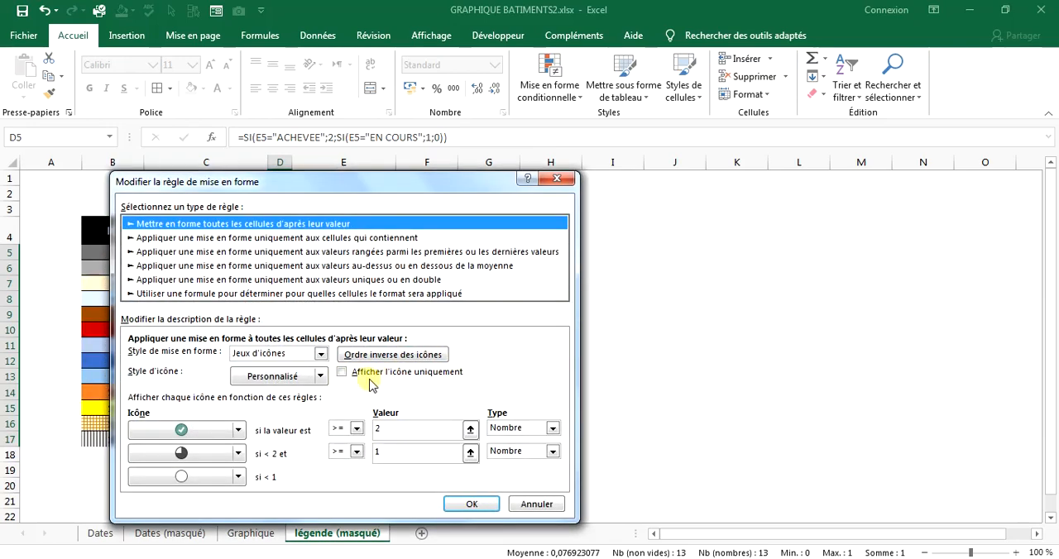
left_click(351, 376)
left_click(472, 504)
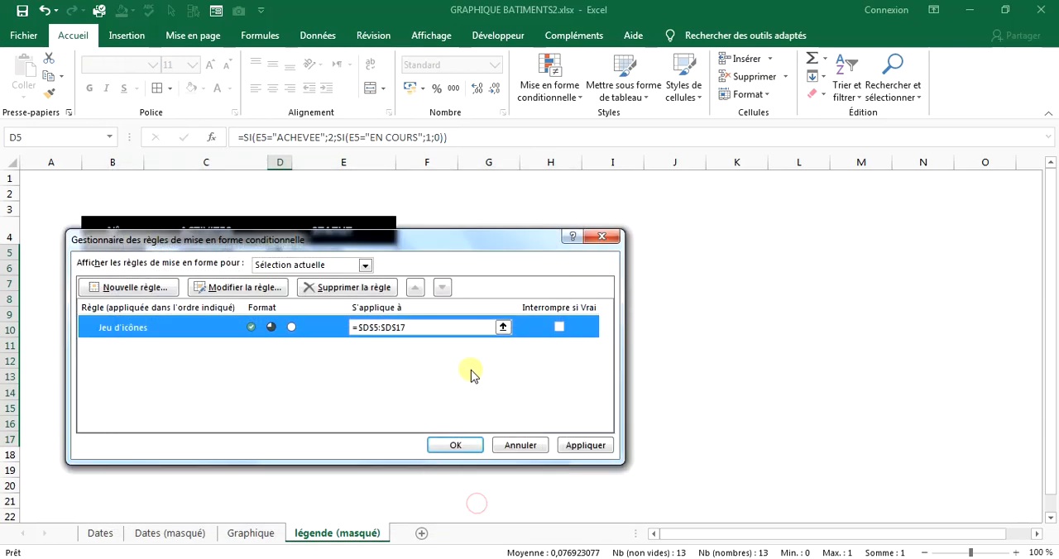
left_click(585, 445)
left_click(455, 445)
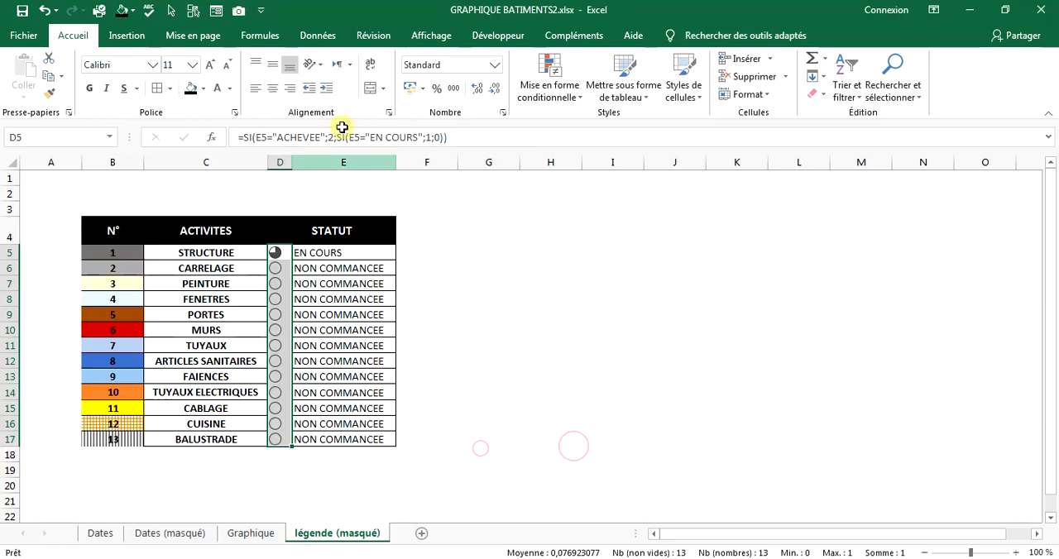
Center the status icons in D5:D17 horizontally and vertically.
left_click(276, 88)
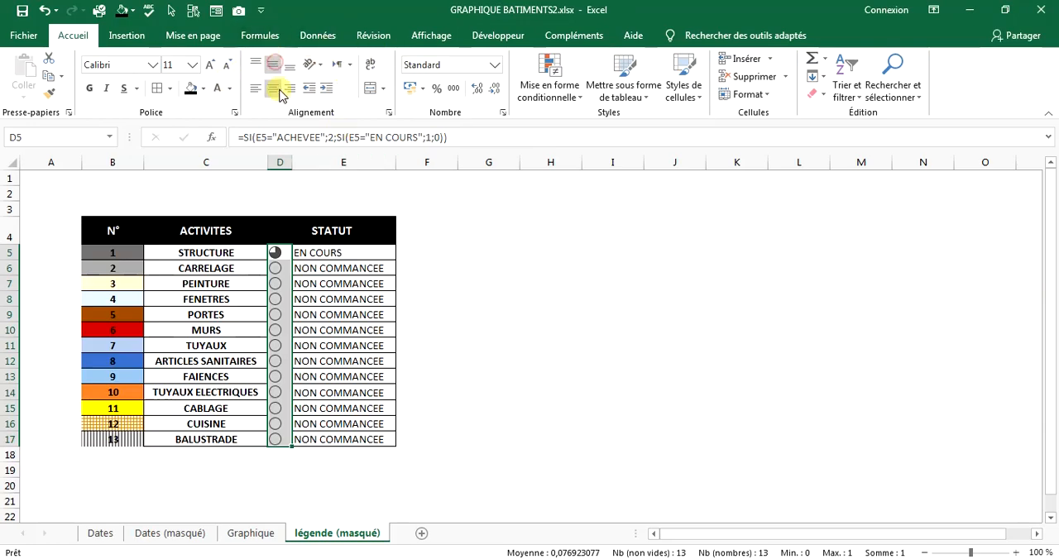
left_click(386, 314)
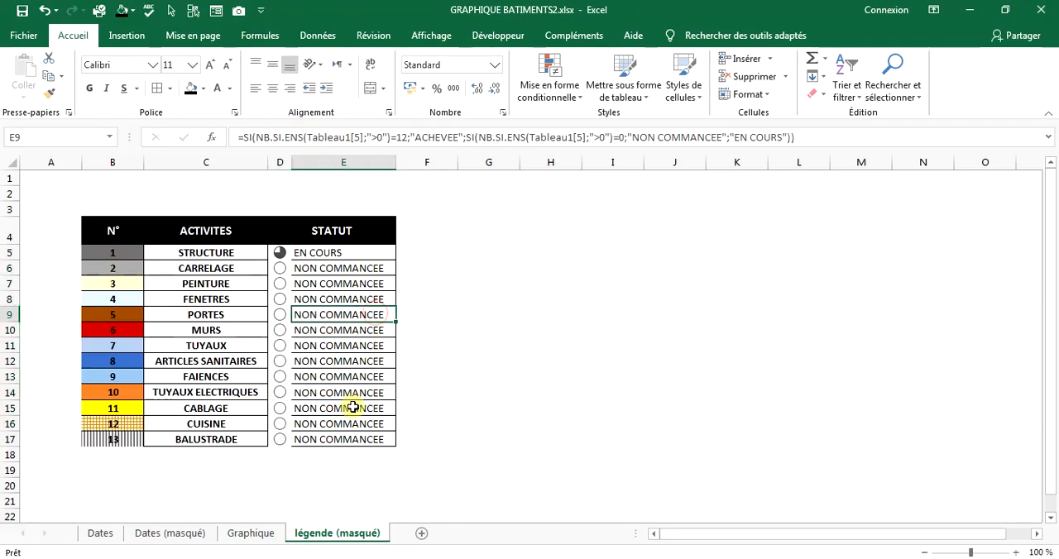
left_click(333, 441)
Add horizontal border lines between the rows of the status icon cells D5:D17.
left_click_drag(287, 439, 283, 256)
right_click(283, 257)
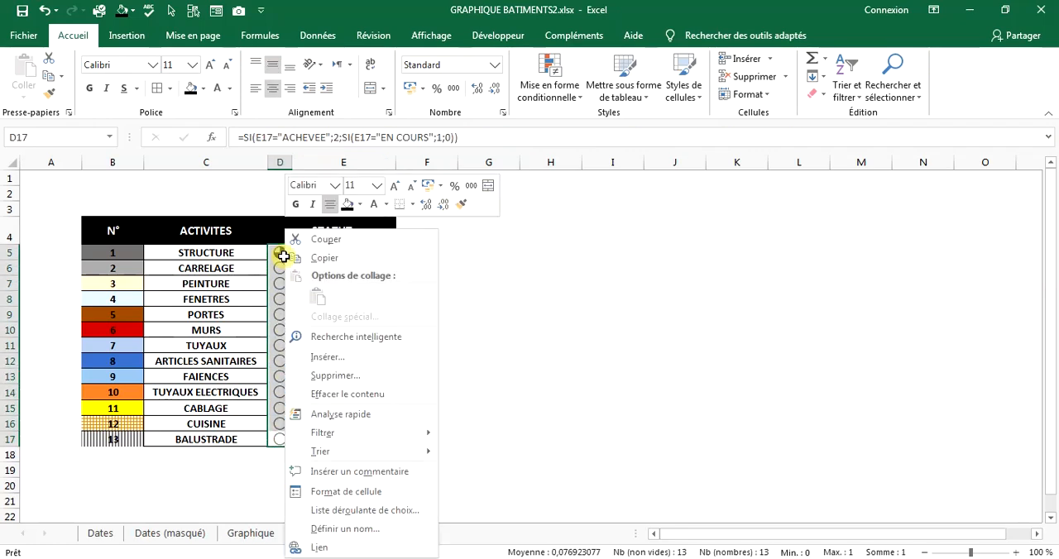
left_click(348, 486)
left_click(362, 382)
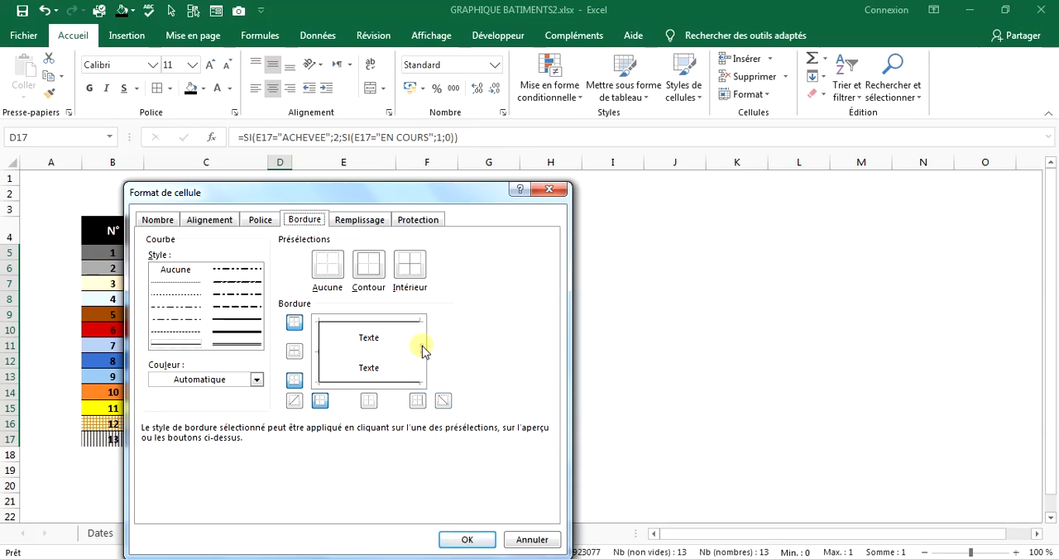
left_click(407, 360)
left_click(465, 538)
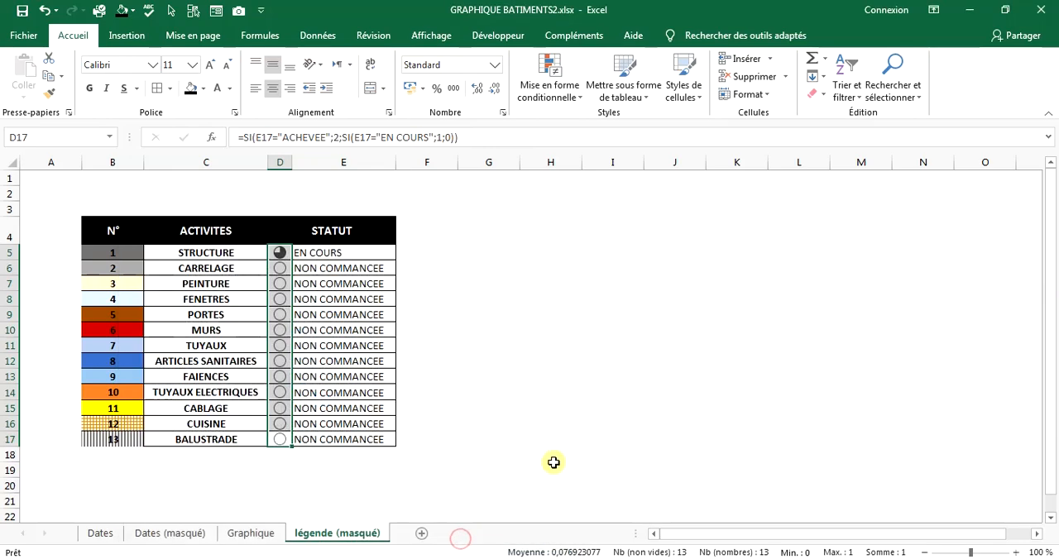
left_click(557, 405)
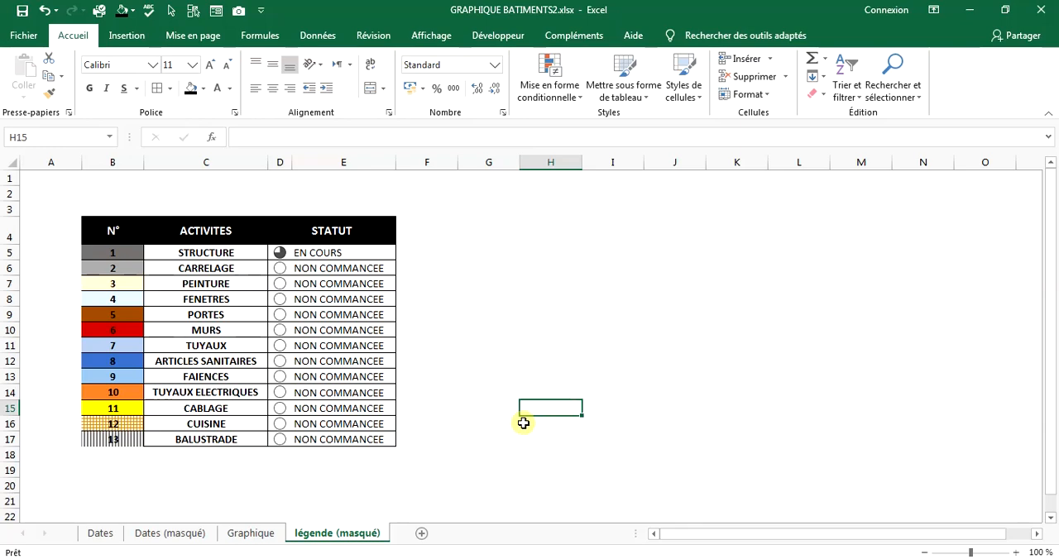
Apply thick outside borders around the whole legend table B4:E17 and around its header row.
left_click_drag(104, 238, 340, 438)
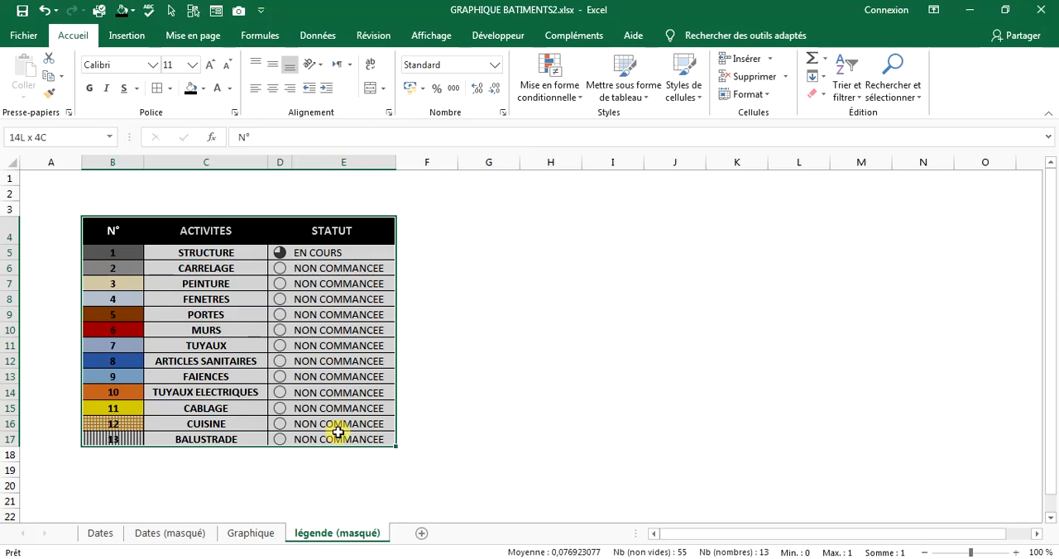
left_click(168, 90)
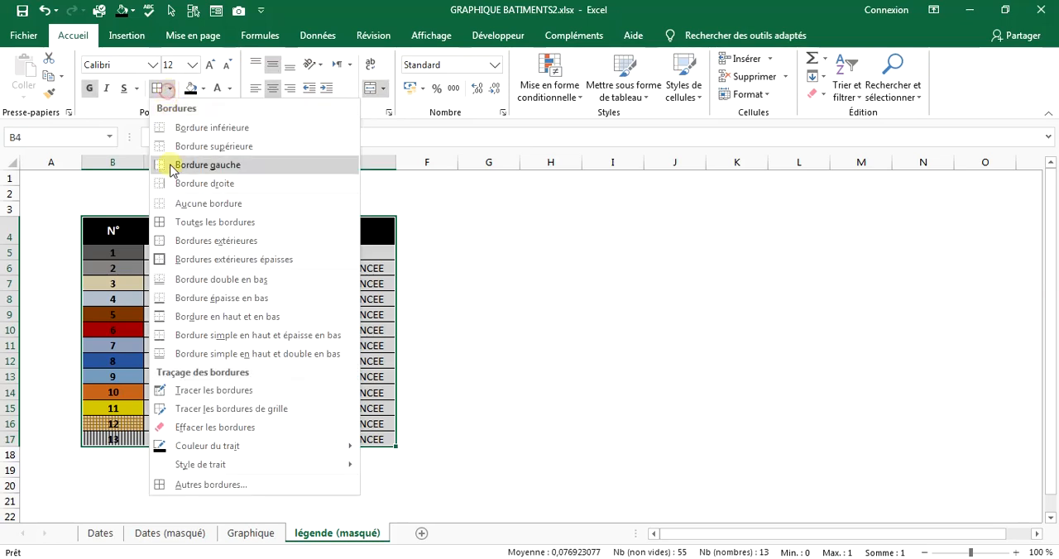
left_click(163, 260)
left_click(385, 294)
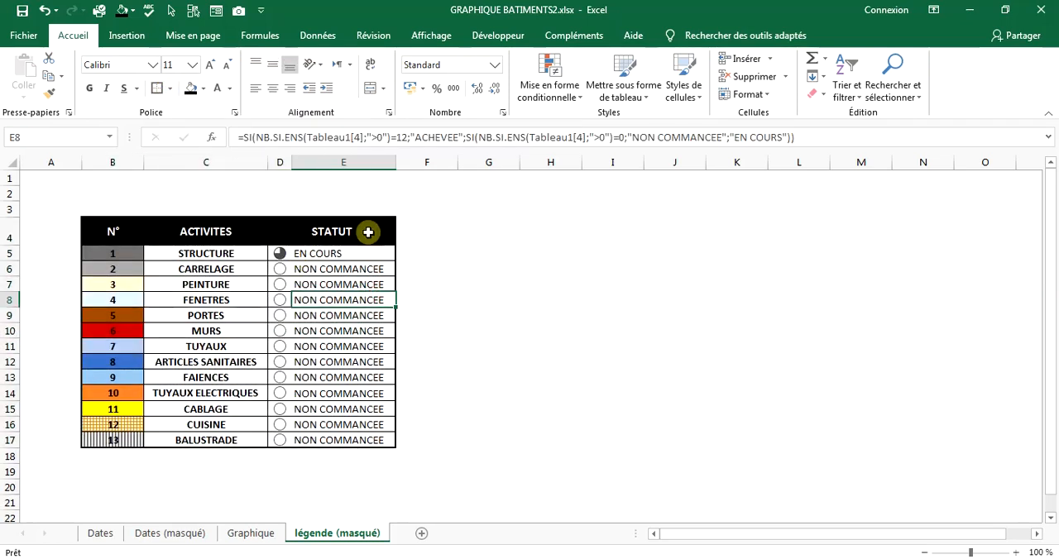
left_click_drag(368, 232, 133, 241)
left_click(159, 90)
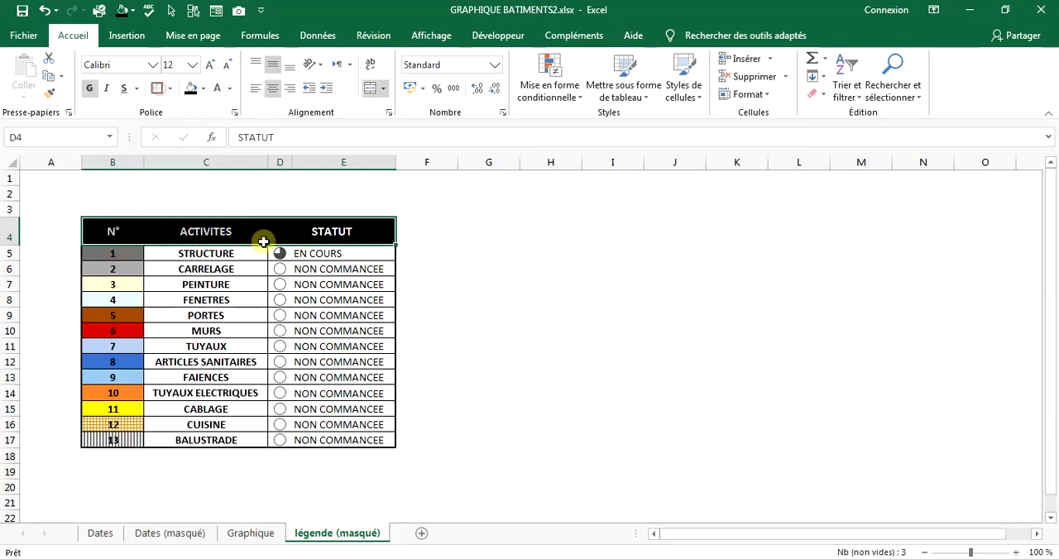
left_click(364, 254)
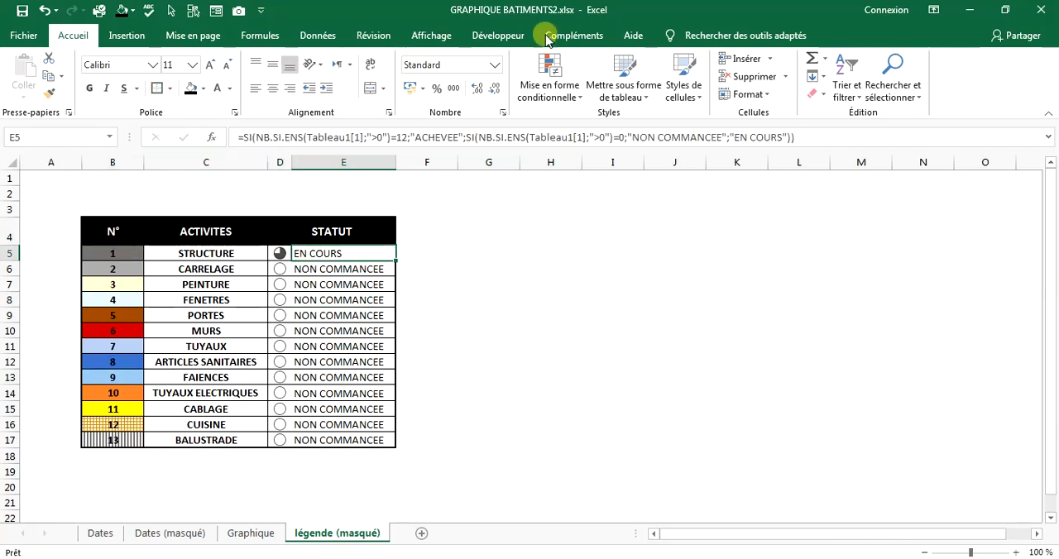
Copy the legend table B4:E17 and paste it on the Graphique sheet starting at BT11.
left_click_drag(101, 228, 378, 438)
right_click(383, 439)
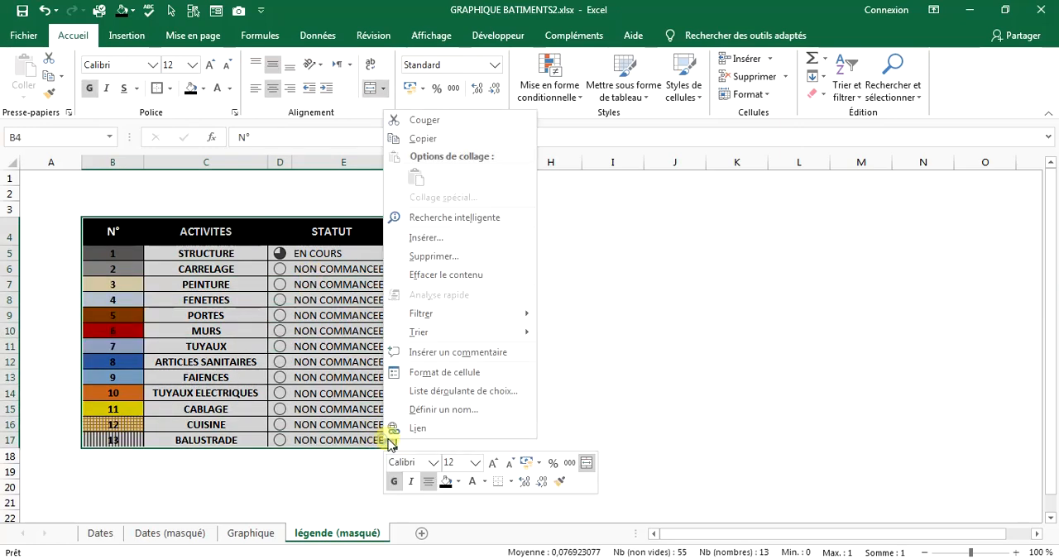
left_click(469, 139)
left_click(249, 534)
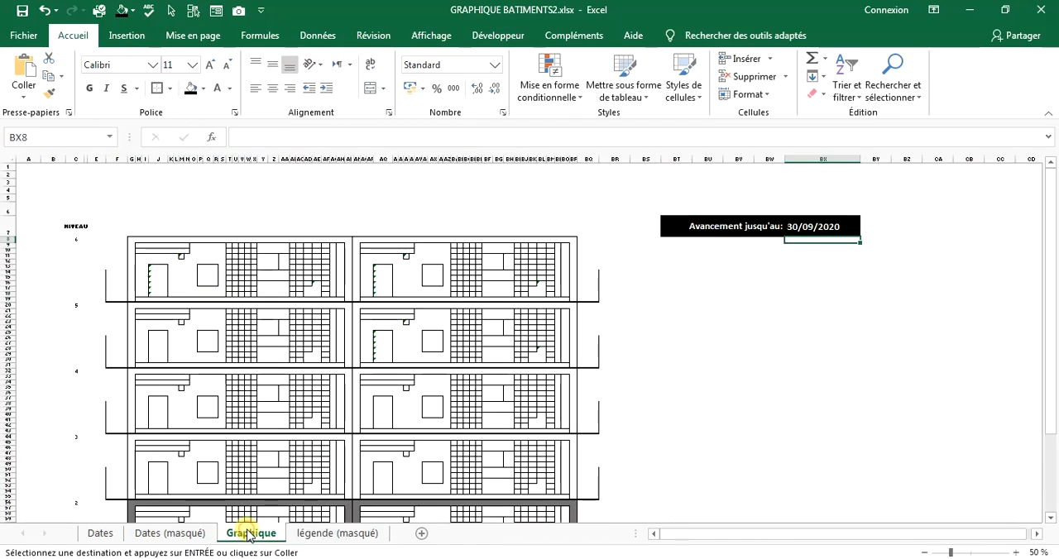
left_click(675, 255)
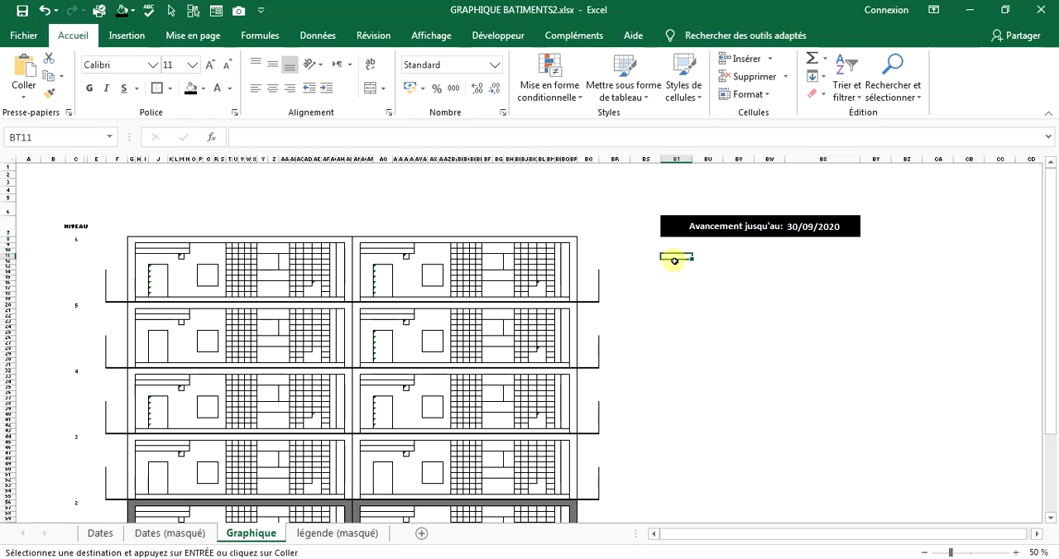
right_click(674, 257)
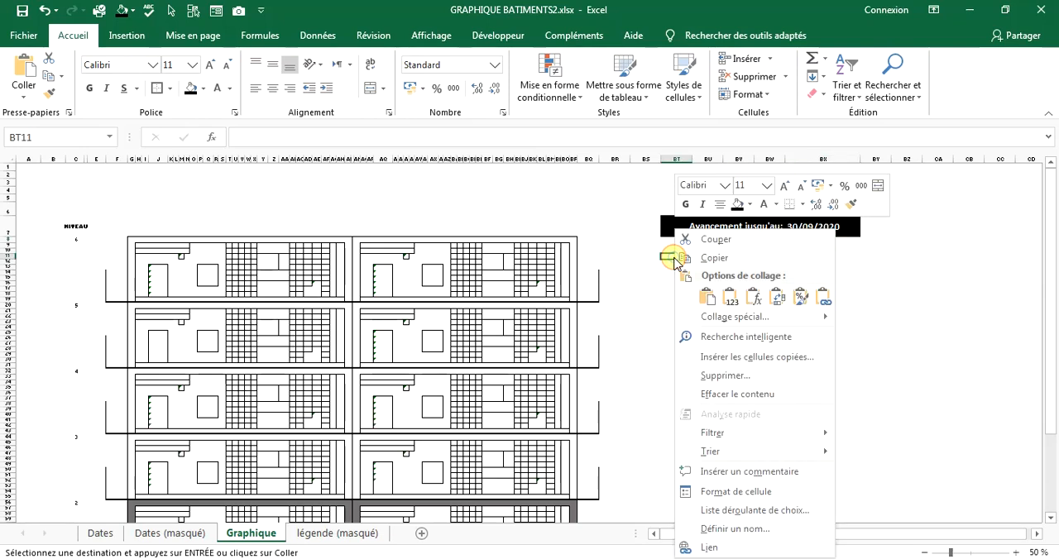
left_click(710, 298)
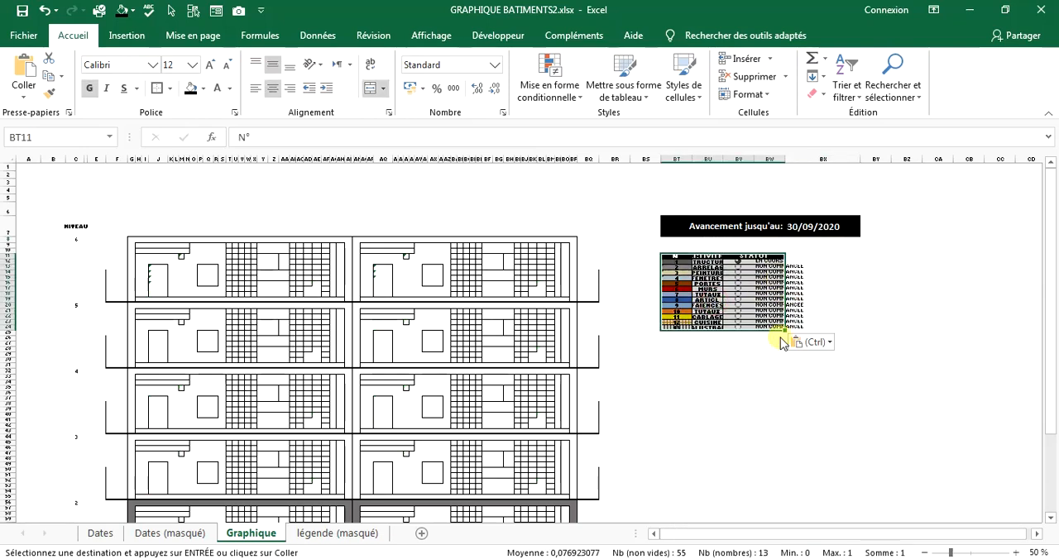
Try clearing the contents of the table pasted at BT11, and undo the clearing.
key("Delete")
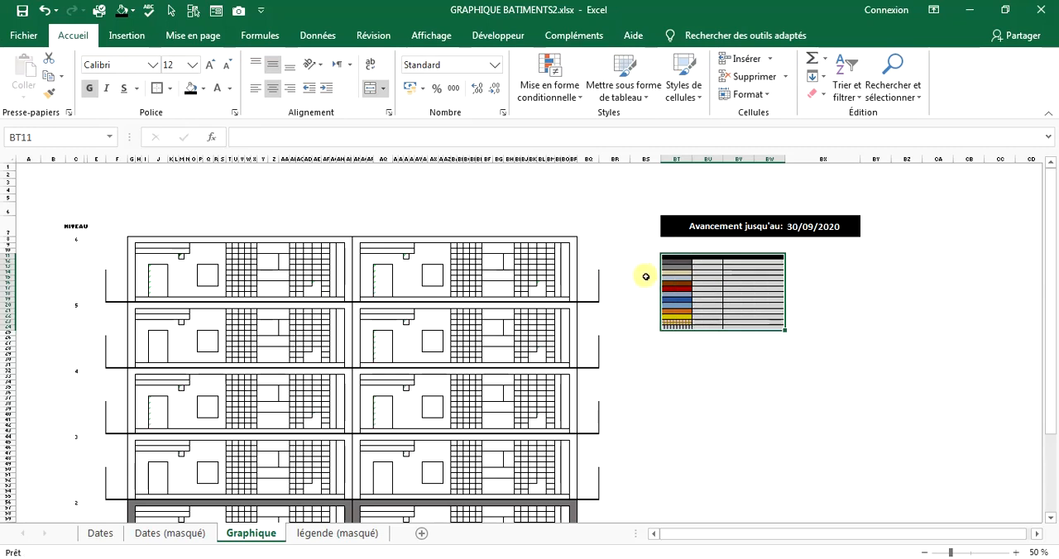
left_click(41, 12)
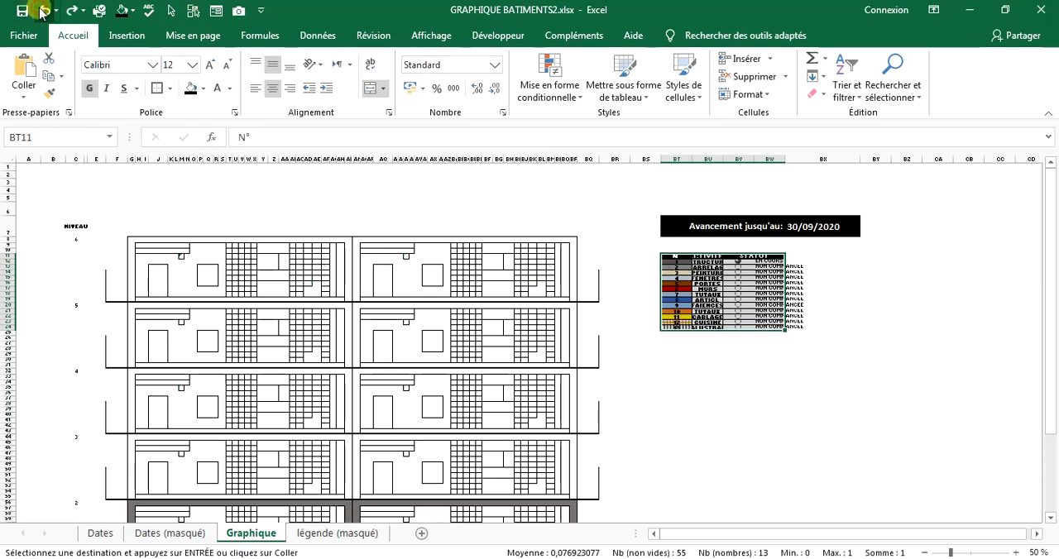
Undo the table pasted at BT11 and cancel the copy selection on the légende (masqué) sheet.
left_click(42, 11)
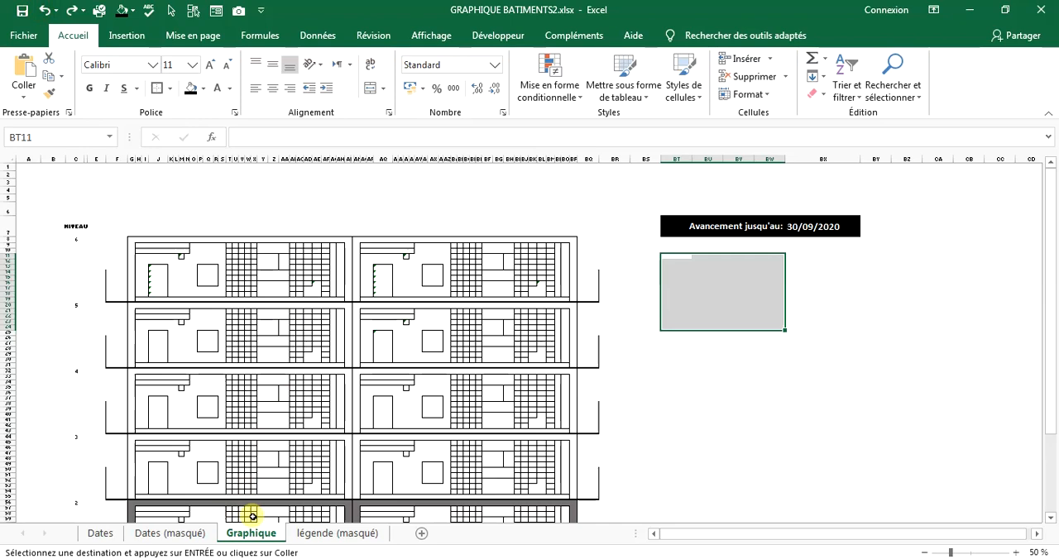
left_click(307, 532)
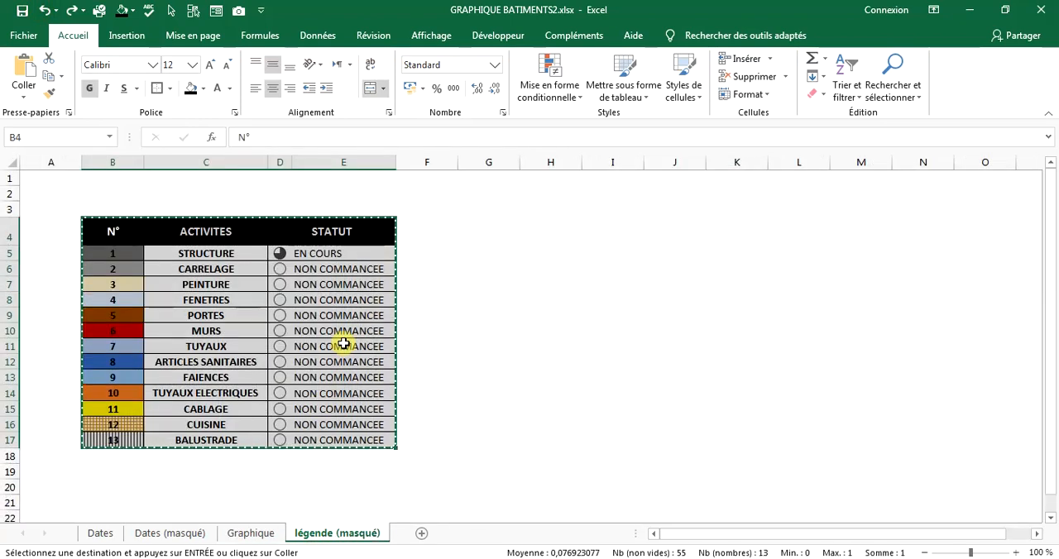
left_click(447, 313)
key("Escape")
Take a camera snapshot of cell F3 and place the linked picture beside the legend table's header row.
left_click(427, 209)
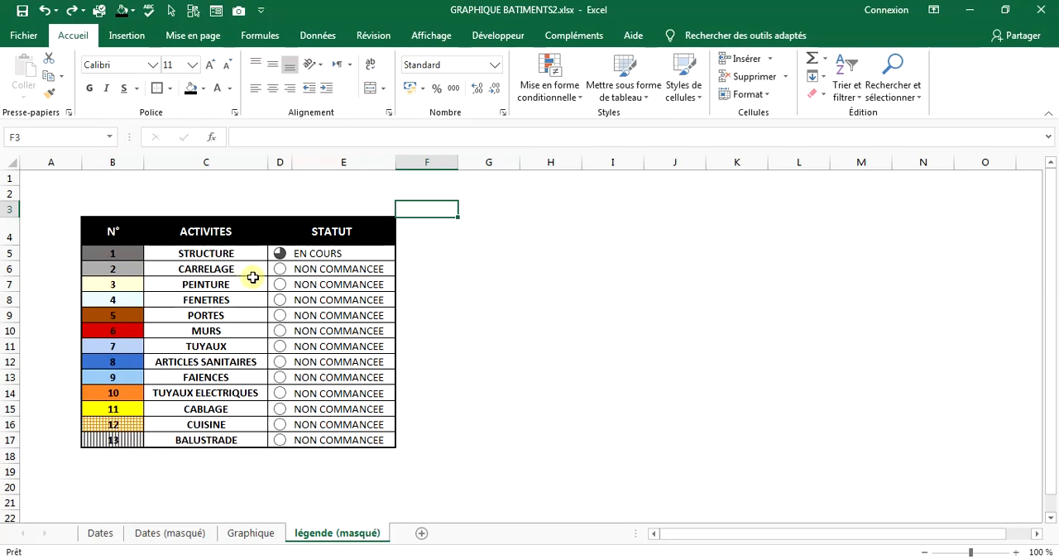
left_click(240, 12)
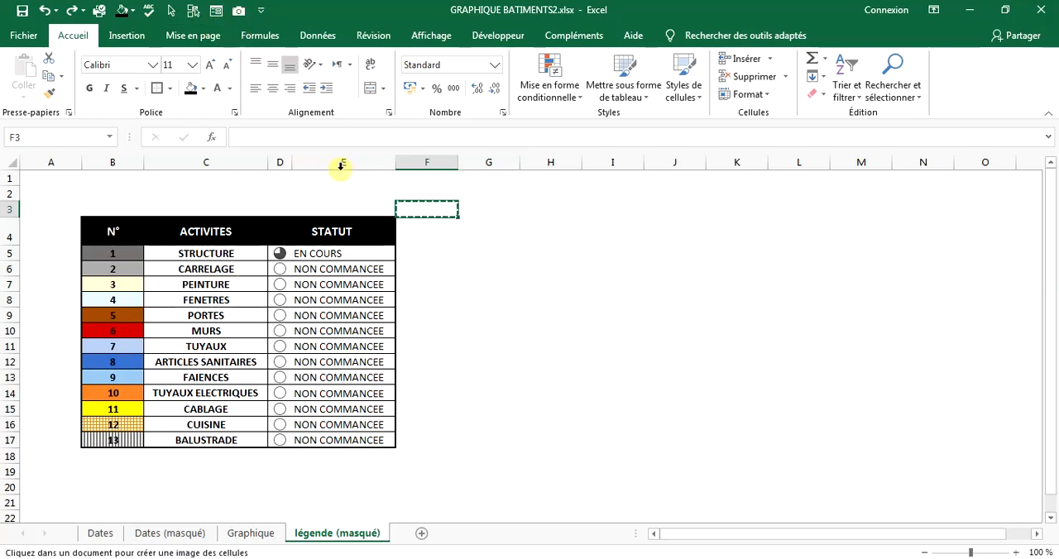
left_click(427, 232)
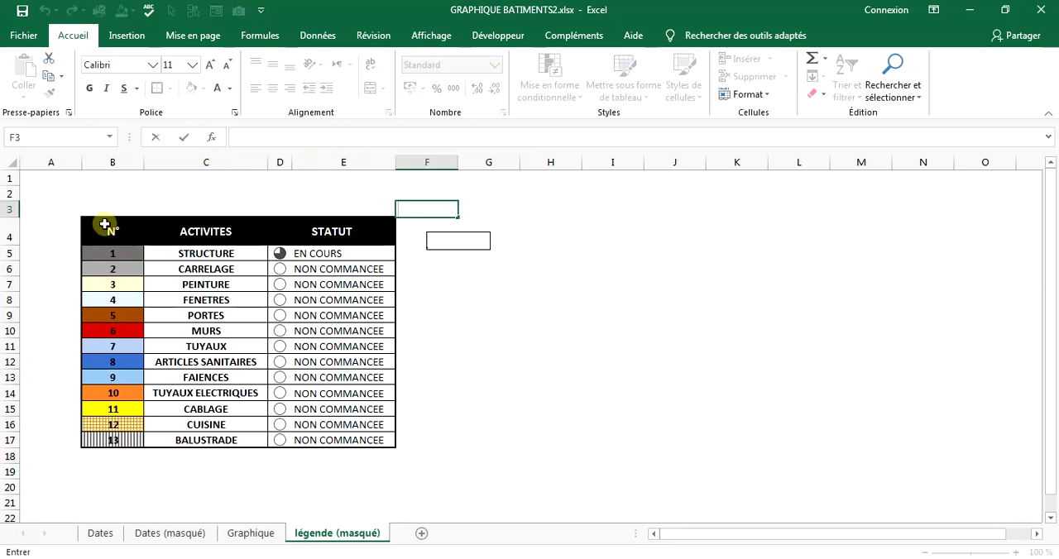
Capture the legend table B4:E17 with the camera tool and place the linked picture below the date banner on the Graphique sheet.
left_click(105, 224)
left_click_drag(104, 224, 339, 441)
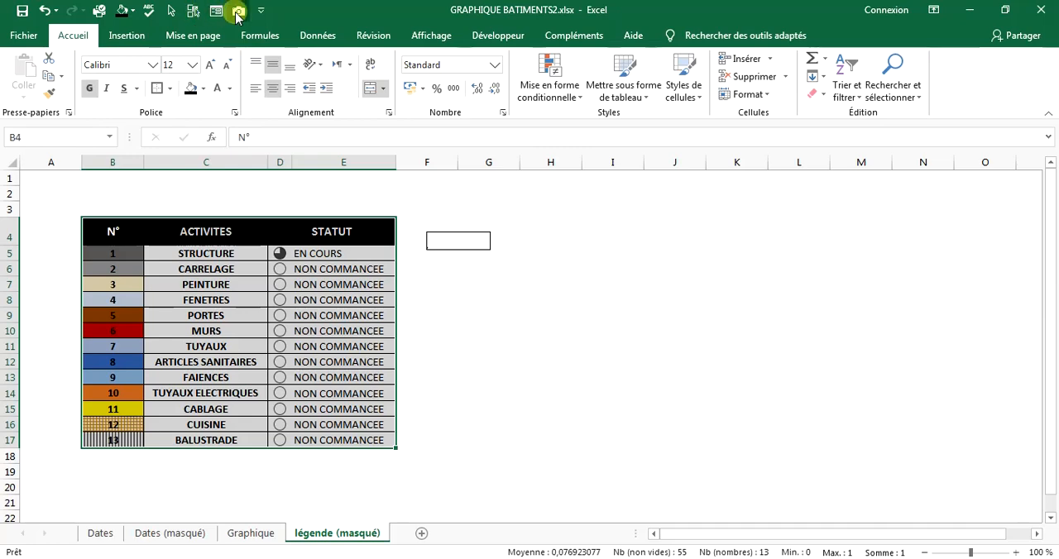
left_click(238, 11)
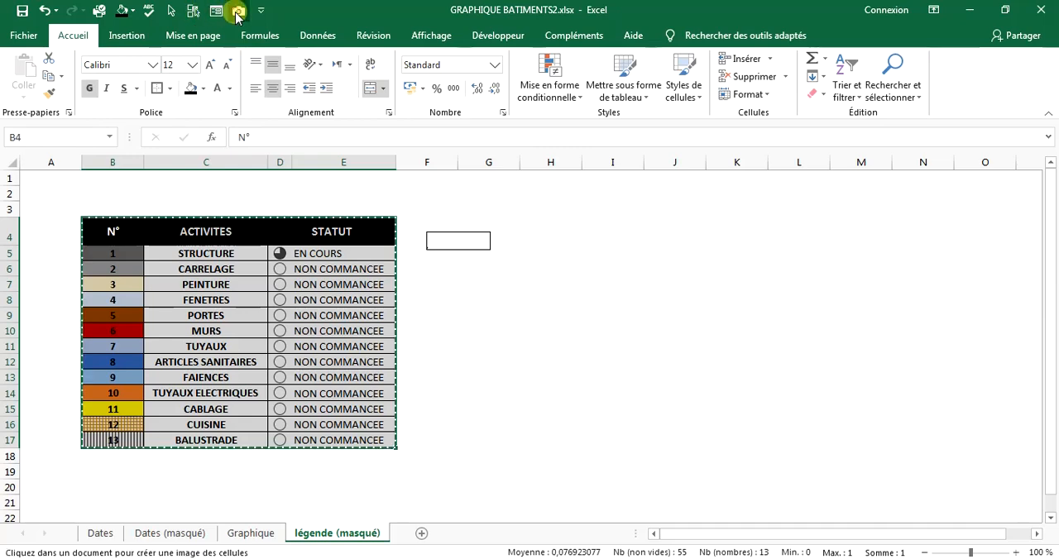
left_click(233, 536)
left_click(666, 252)
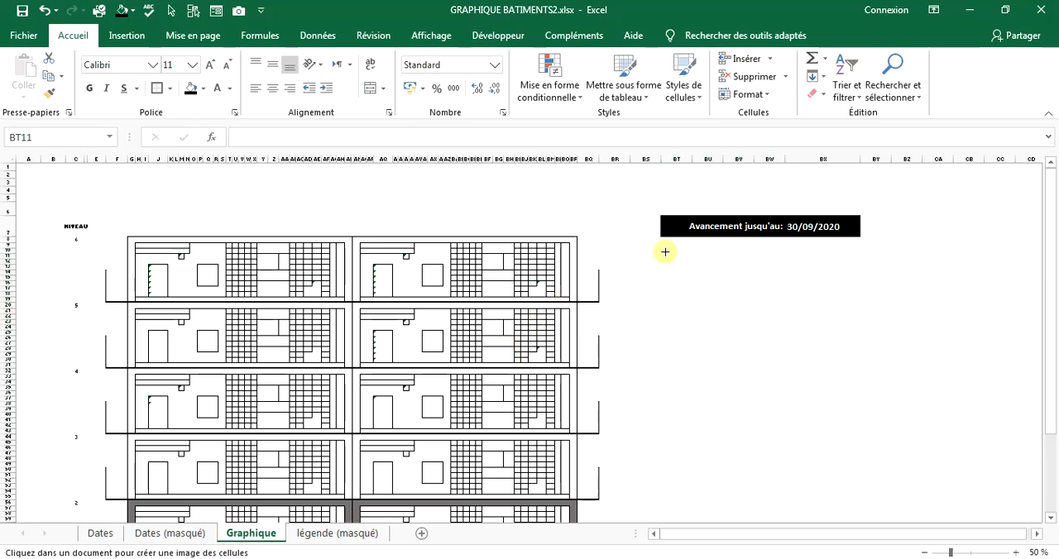
Enlarge and widen the linked legend picture and position it beneath the "Avancement jusqu'au" banner.
left_click_drag(798, 422, 915, 497)
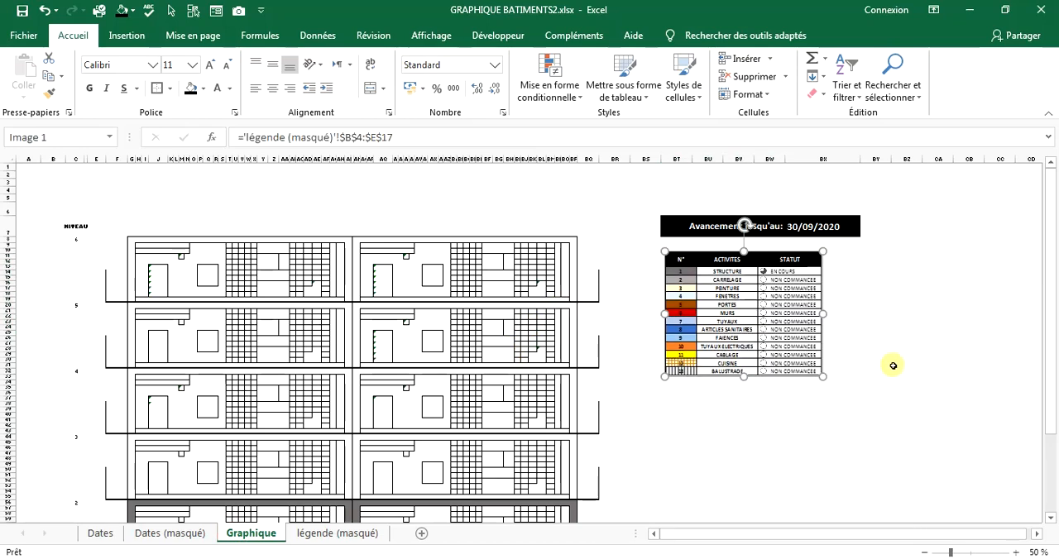
left_click_drag(836, 398, 916, 470)
left_click_drag(847, 265, 817, 273)
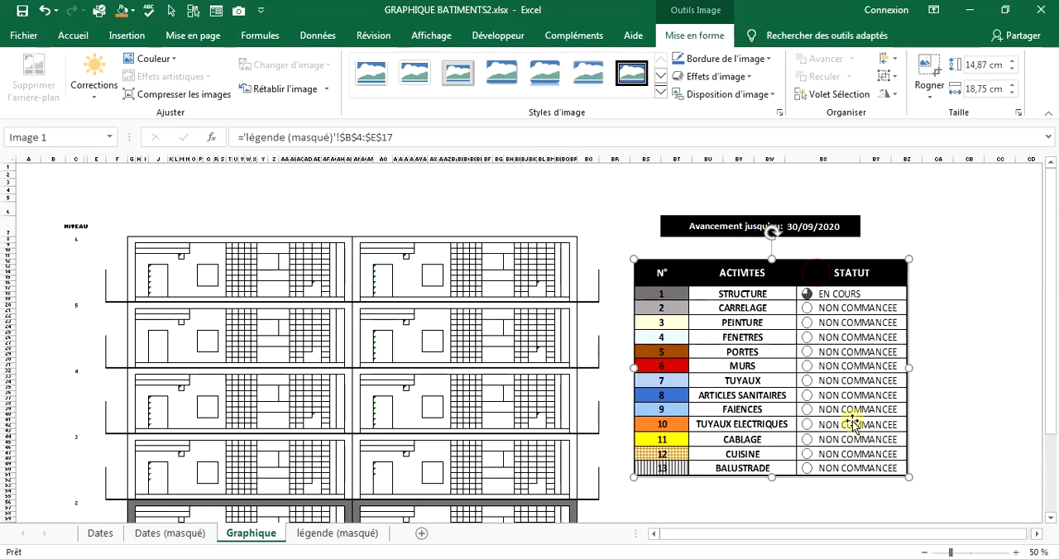
left_click_drag(909, 366, 938, 372)
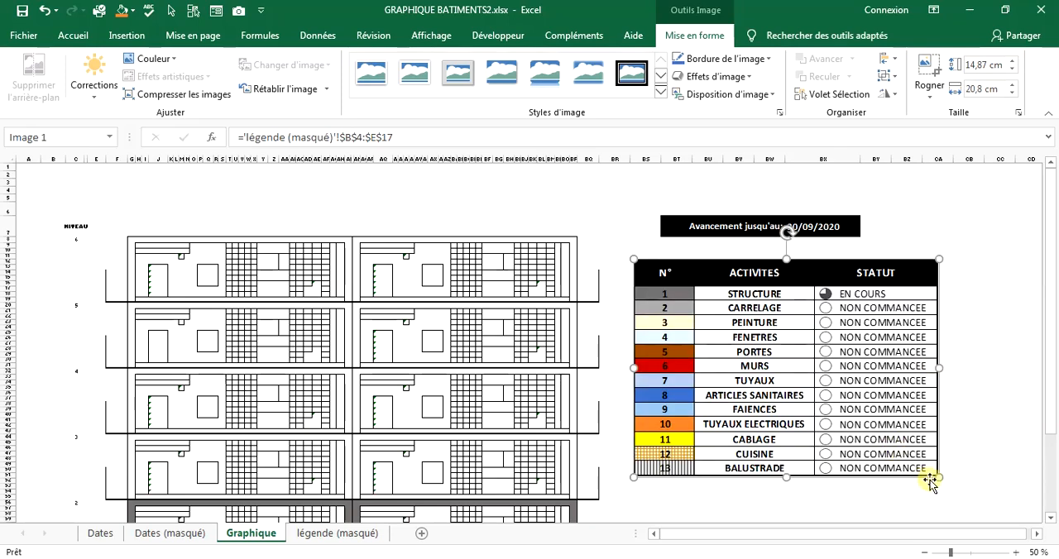
left_click_drag(940, 479, 909, 460)
left_click(906, 225)
Set the progress date in BX7 to 30/11/2020 and compare the legend picture with its source table on légende (masqué).
double_click(793, 226)
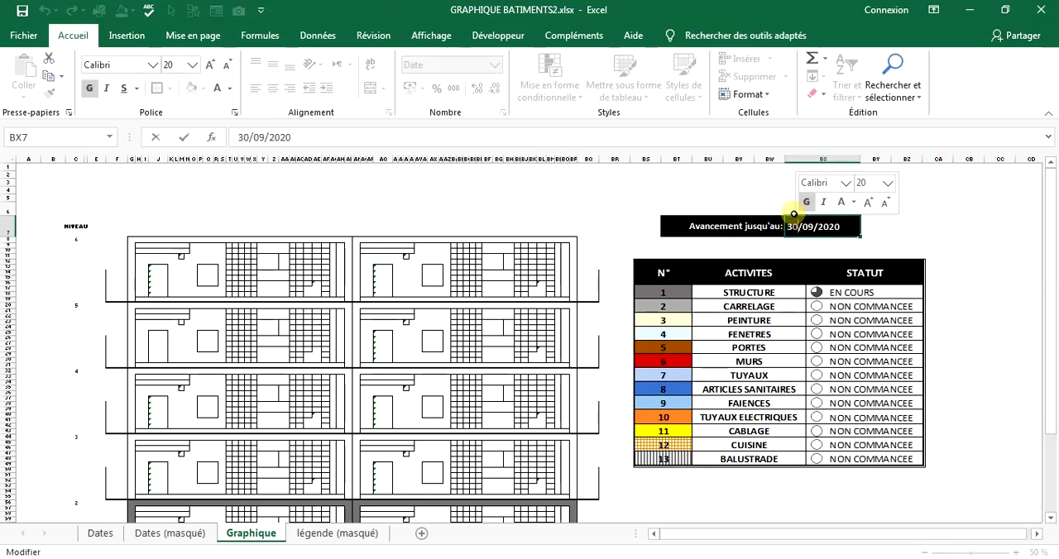
left_click(815, 226)
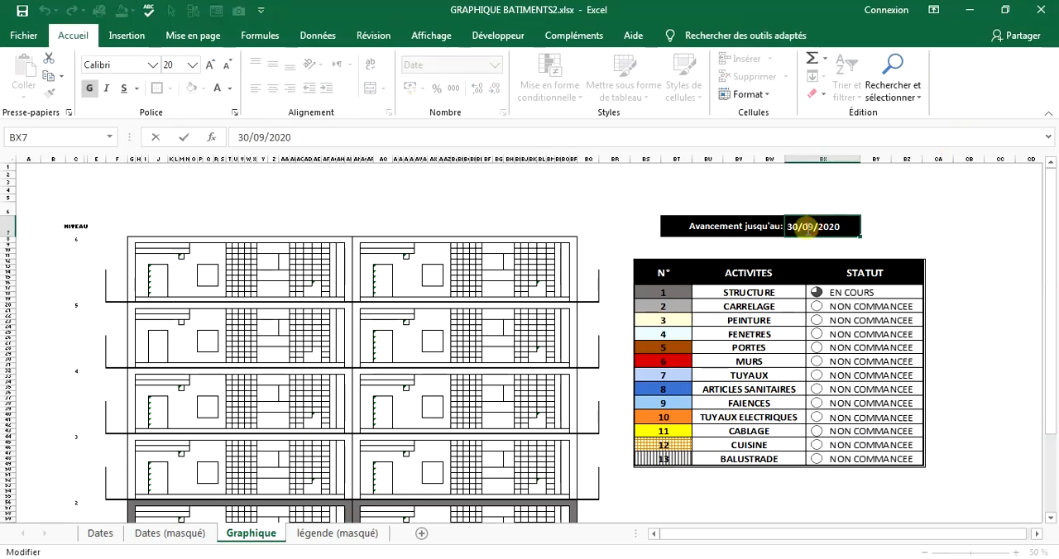
double_click(803, 225)
type("11")
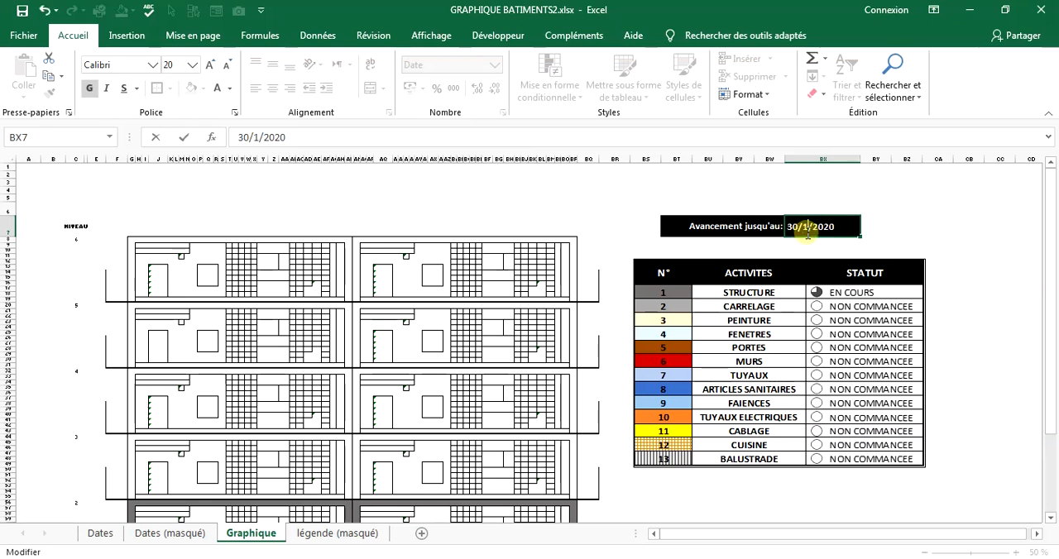
left_click(914, 208)
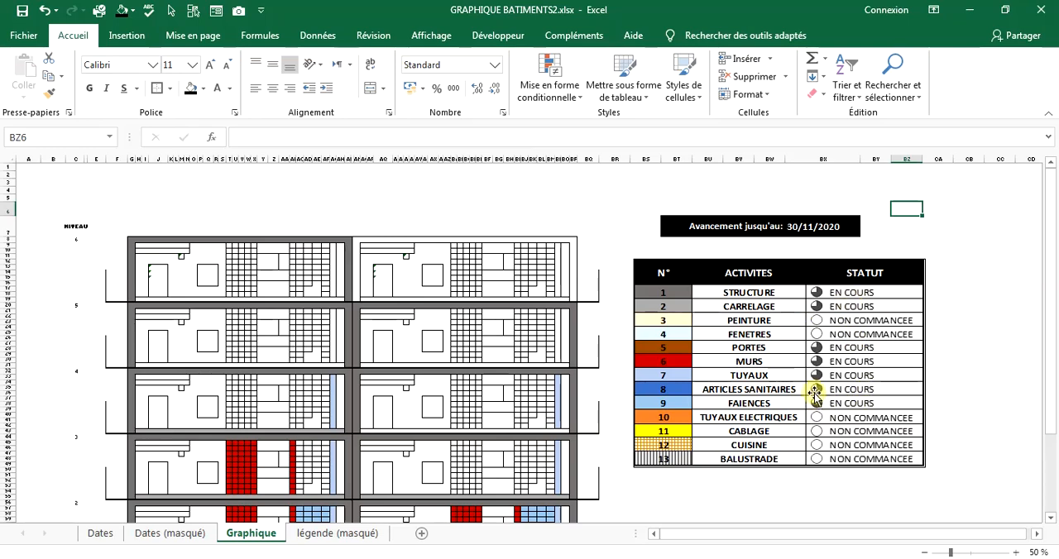
left_click(321, 534)
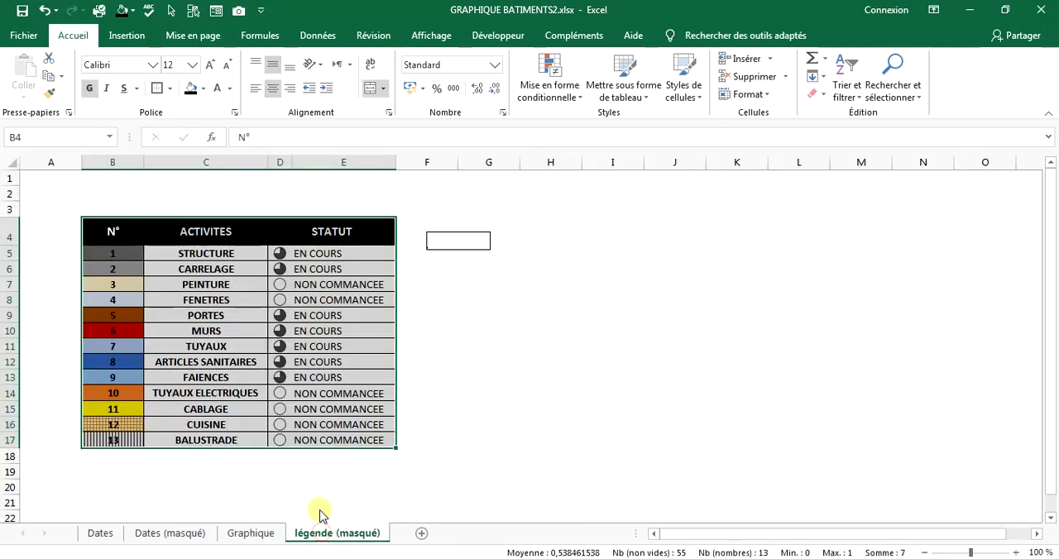
left_click(256, 535)
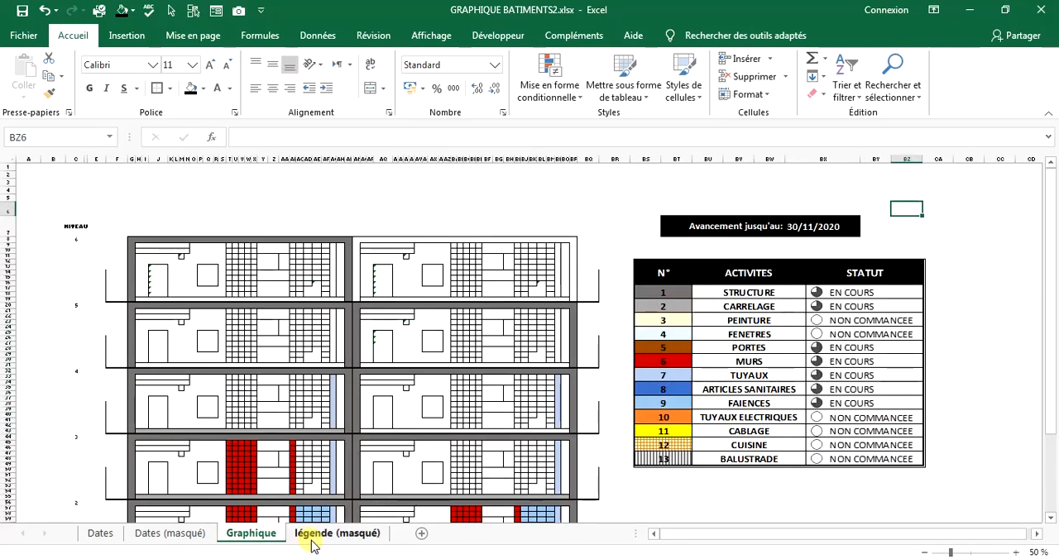
Try to add the Appareil photo command from all commands to the Quick Access Toolbar.
left_click(318, 538)
left_click(552, 287)
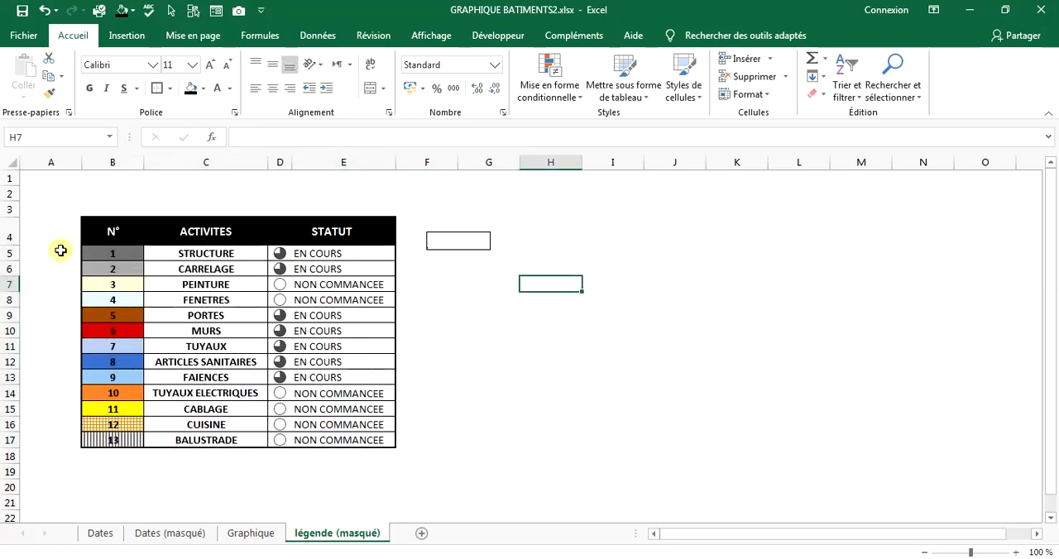
left_click(260, 10)
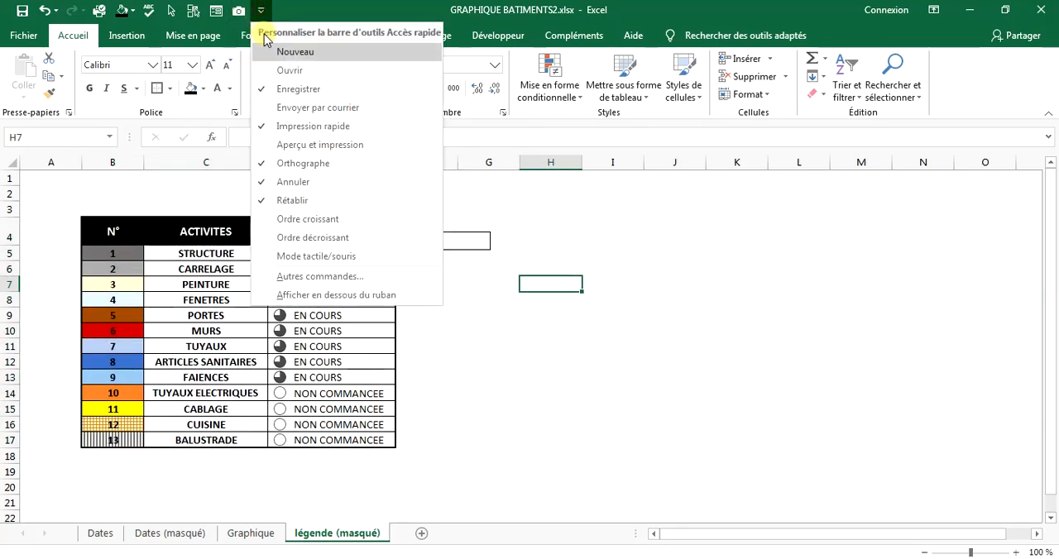
left_click(301, 278)
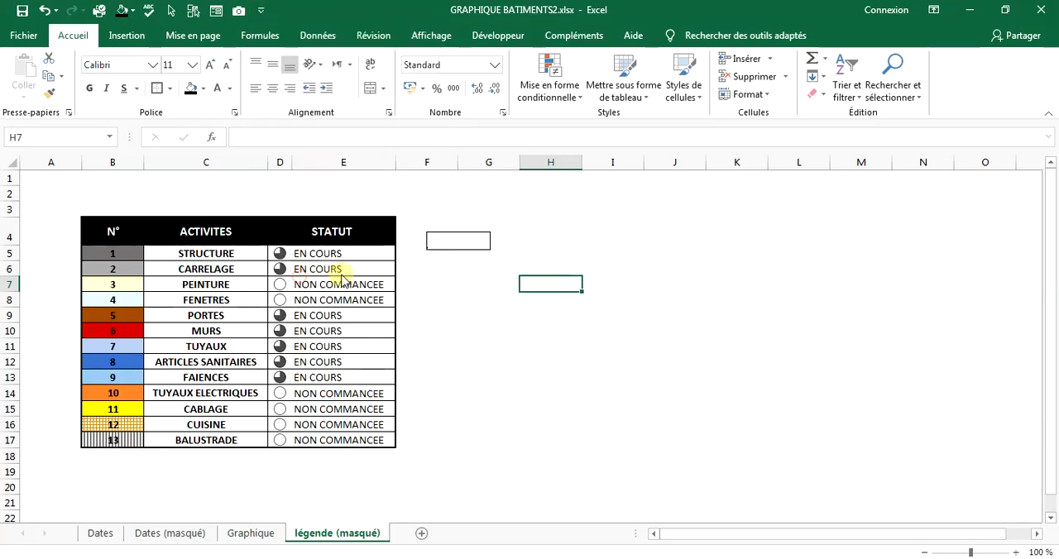
left_click(547, 113)
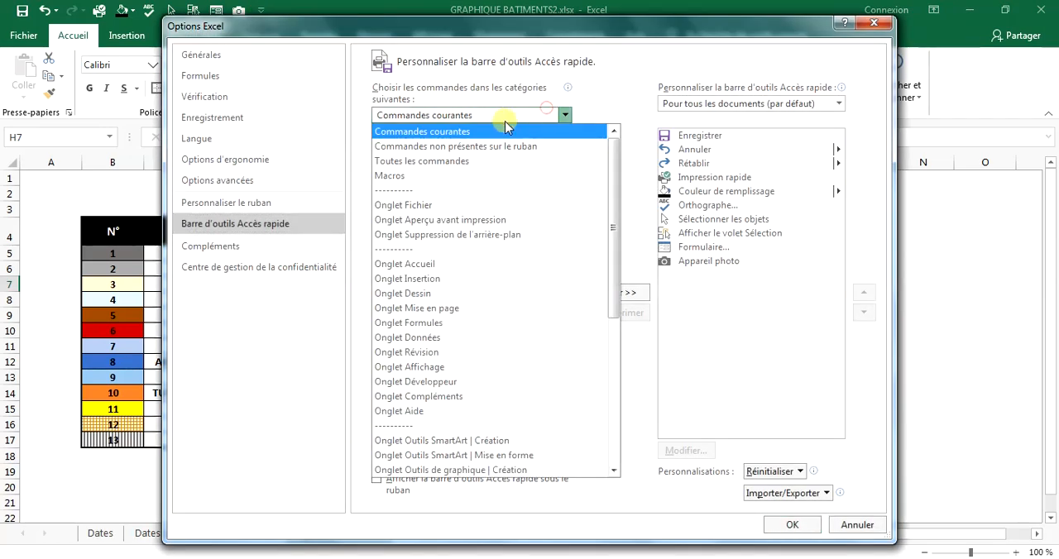
left_click(386, 147)
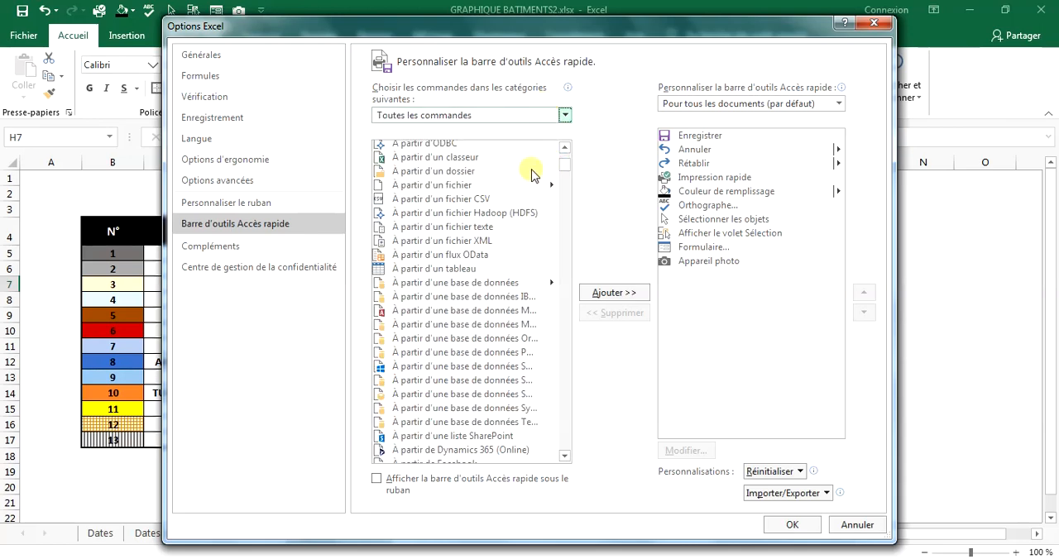
left_click_drag(559, 171, 565, 209)
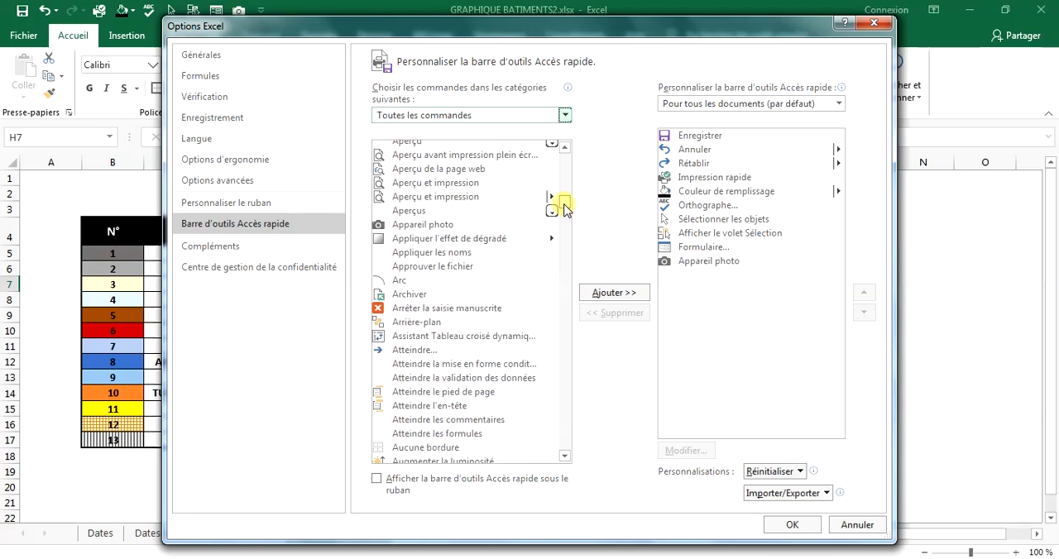
left_click(442, 225)
left_click(612, 294)
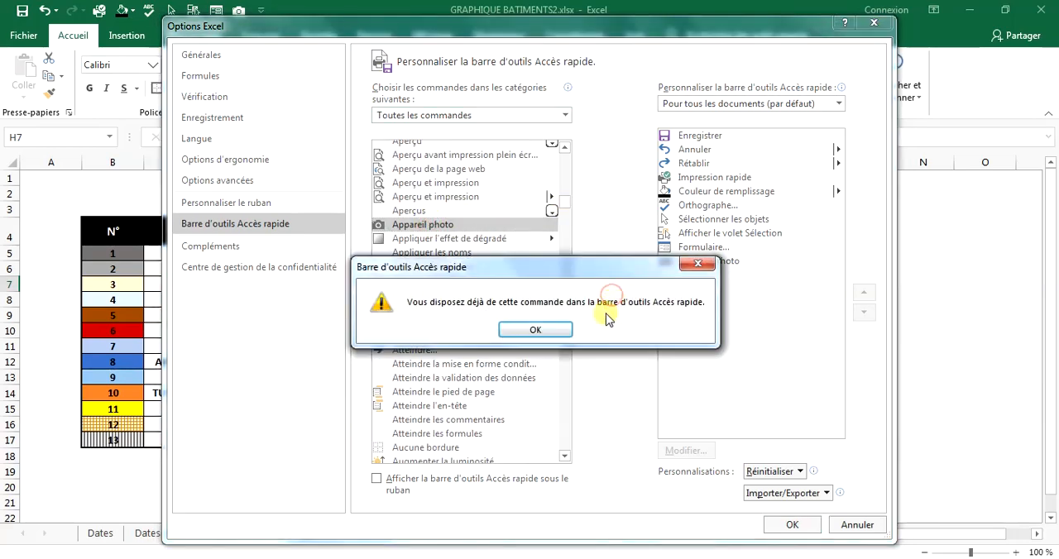
left_click(535, 330)
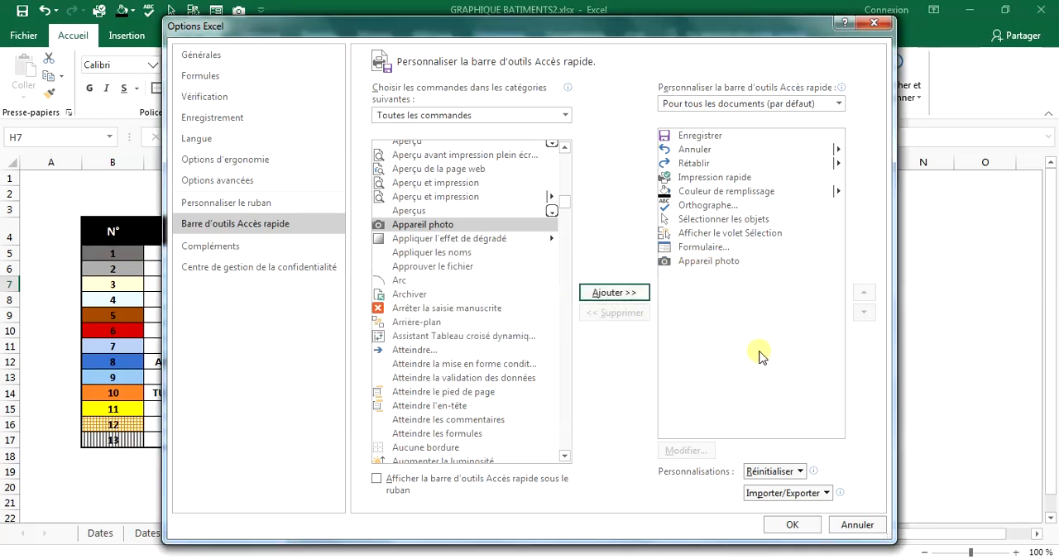
left_click(795, 525)
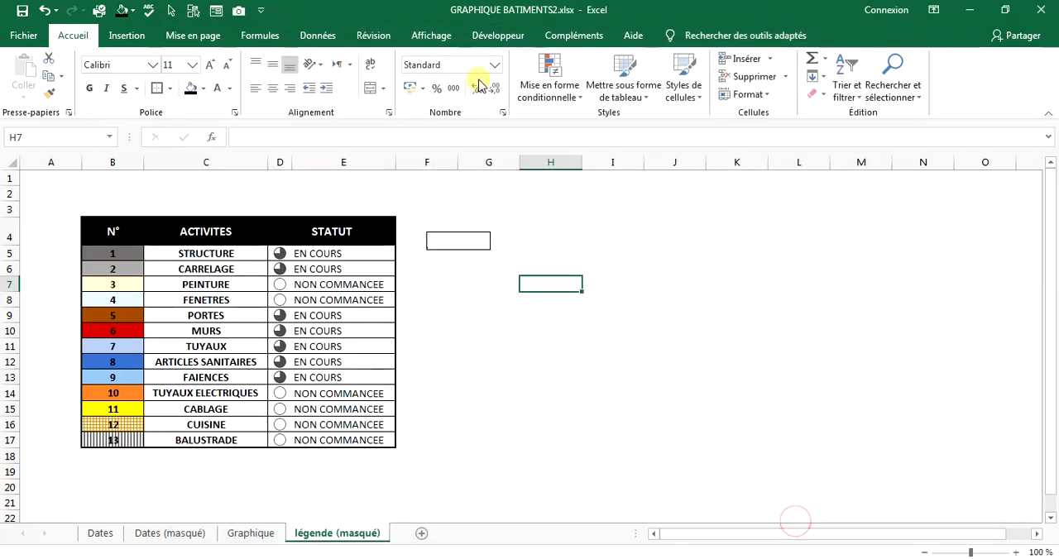
Insert a text box about 18.2 cm wide and 2.4 cm high above the building on the Graphique sheet, containing "projet".
left_click(234, 534)
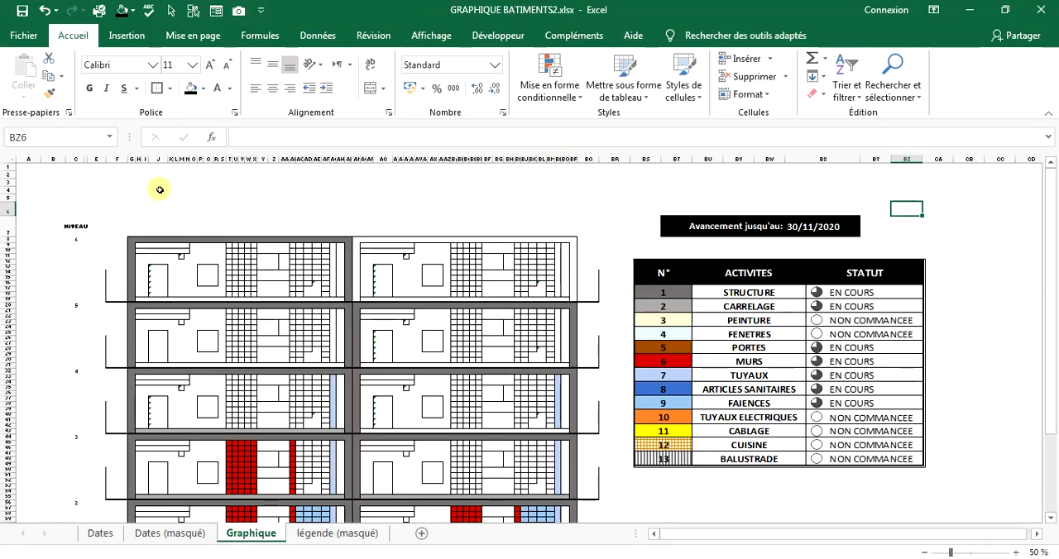
left_click_drag(160, 189, 202, 212)
left_click(131, 36)
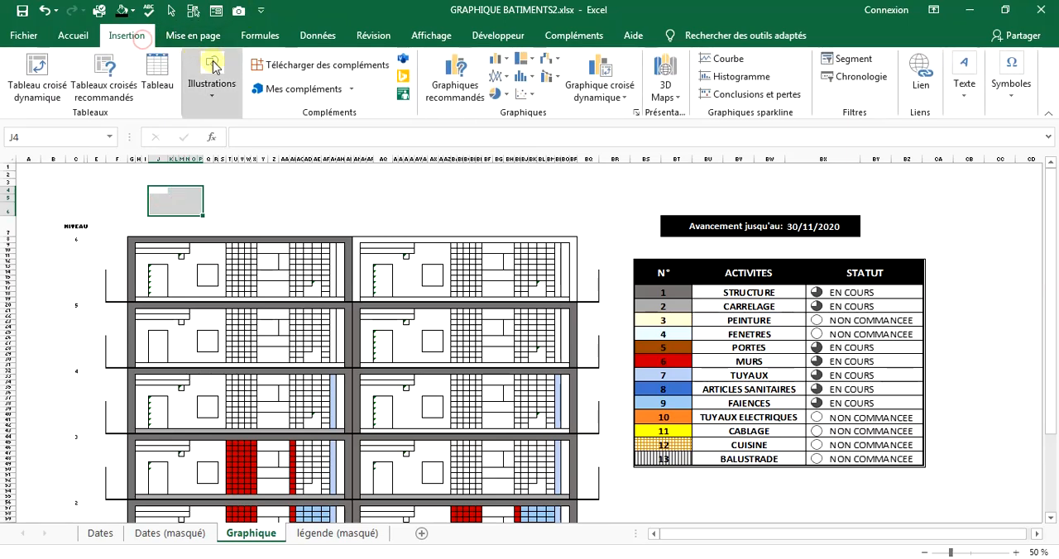
left_click(211, 87)
left_click(277, 153)
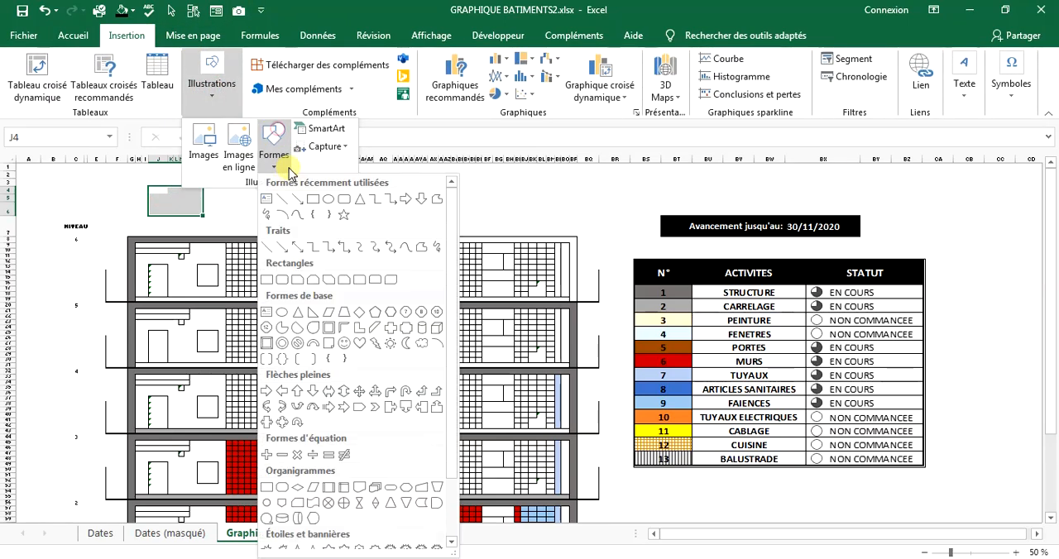
left_click(266, 199)
left_click_drag(215, 189, 482, 225)
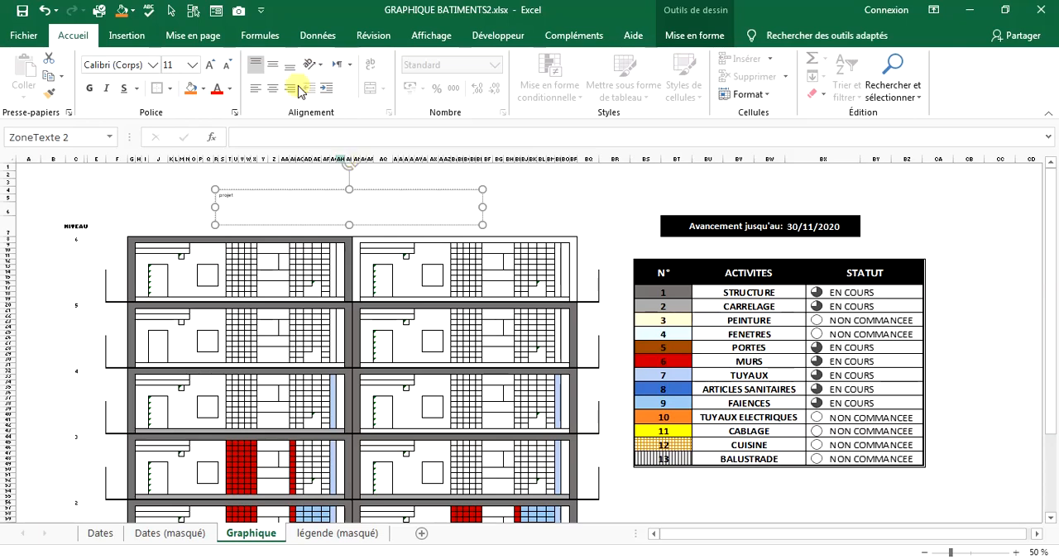
Format the title text at size 44, bold and centred both ways, and capitalise it as "Projet".
left_click(216, 66)
left_click(216, 66)
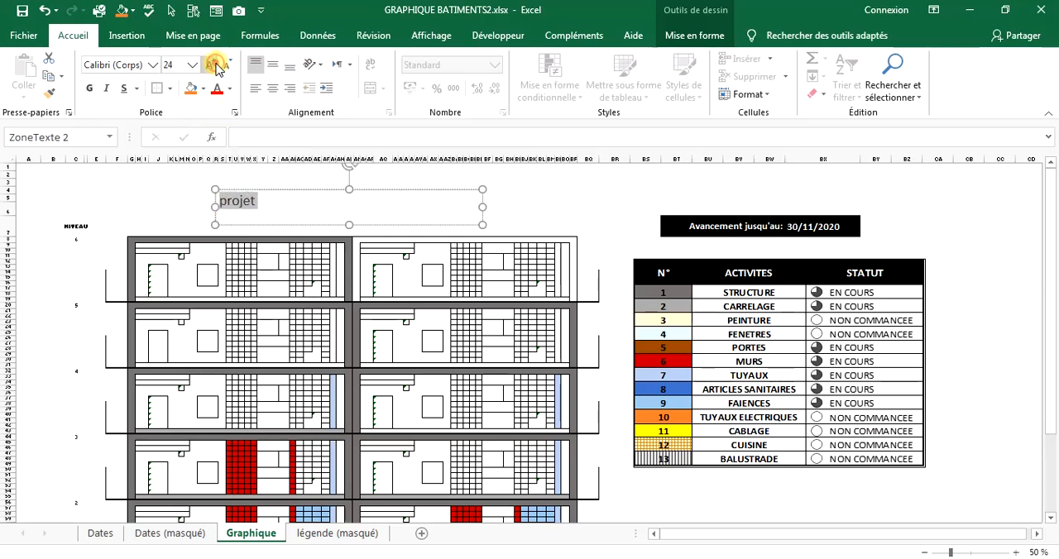
left_click(216, 66)
left_click(216, 66)
left_click(216, 66)
left_click(273, 64)
left_click(273, 88)
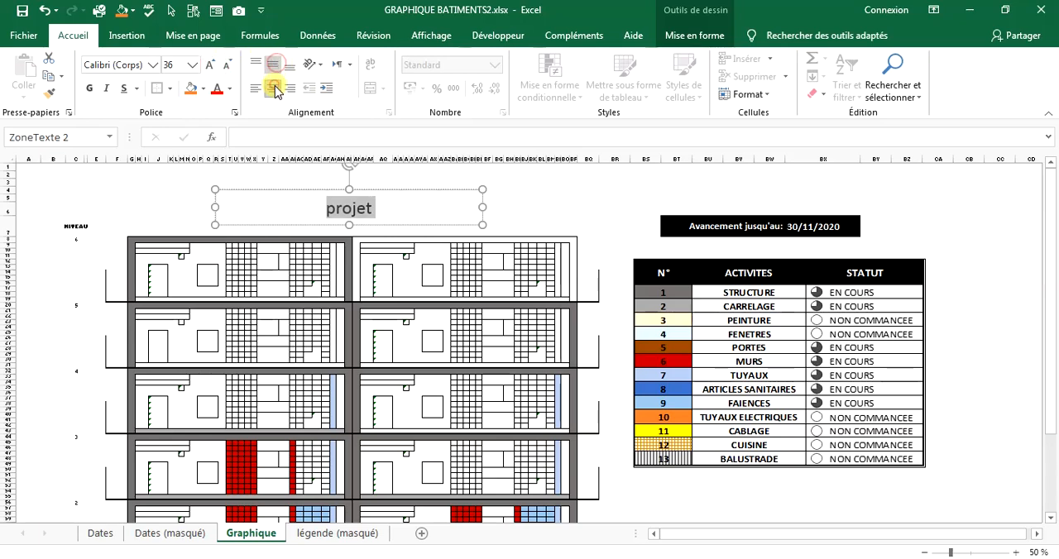
left_click(211, 64)
left_click(210, 64)
left_click(90, 88)
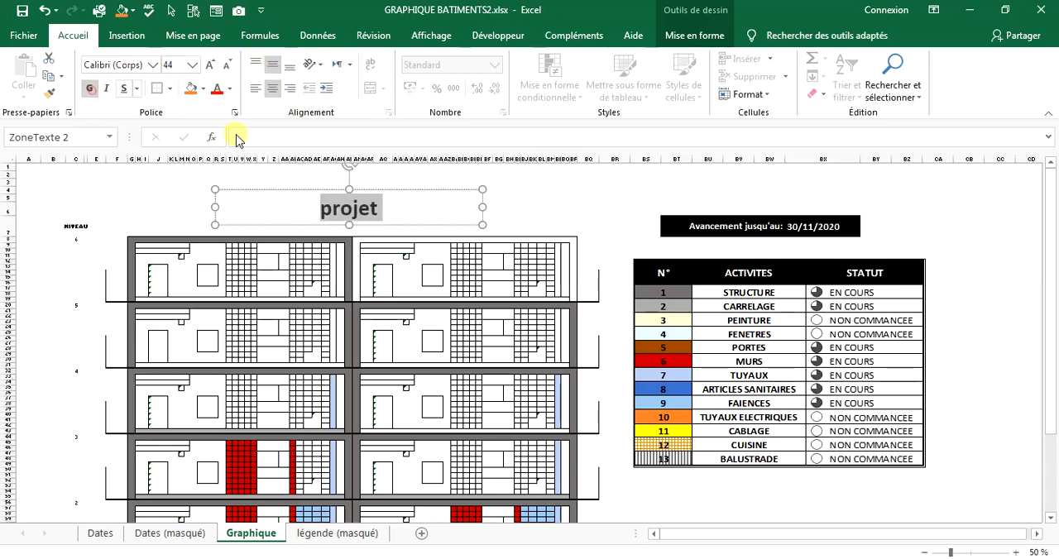
left_click(321, 207)
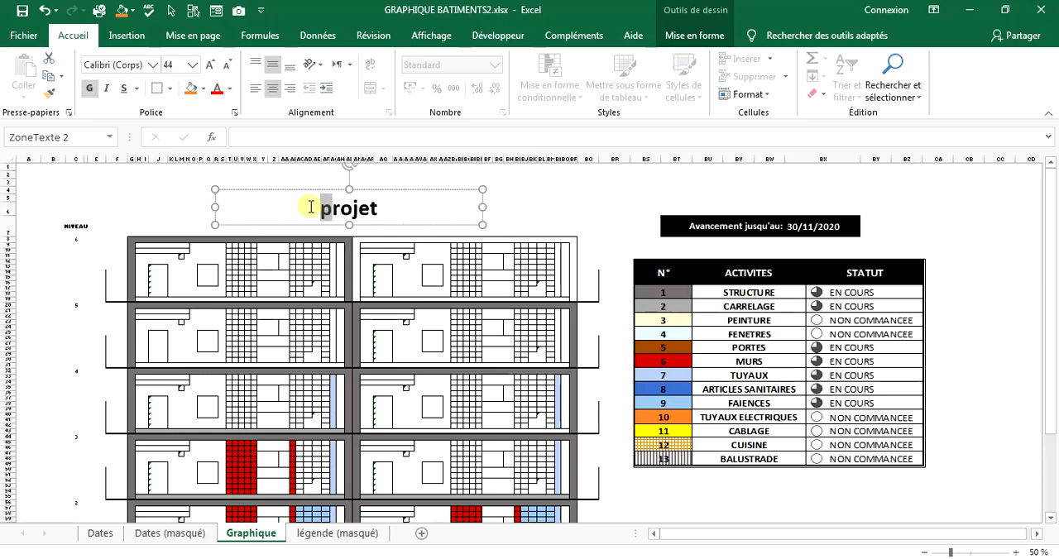
Remove the outline from the "Projet" title text box above the building.
left_click(700, 35)
left_click(423, 77)
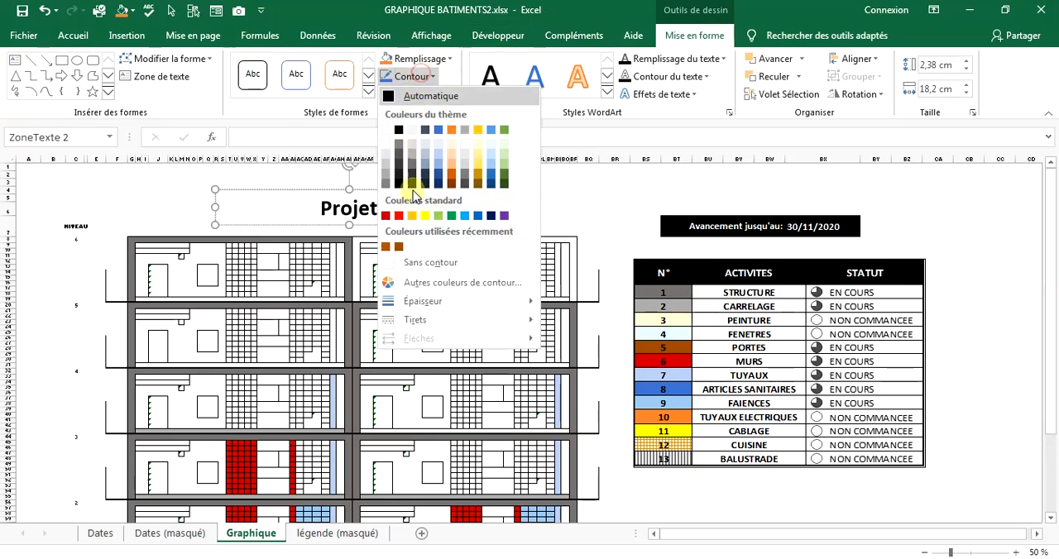
left_click(406, 267)
left_click(559, 202)
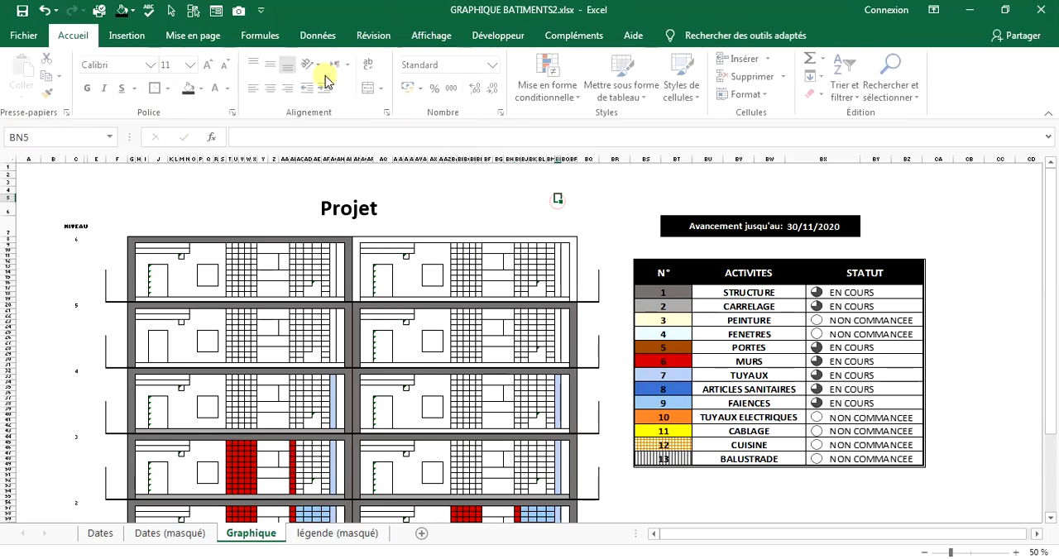
Hide the formula bar and the row and column headings on the Graphique sheet.
left_click(1014, 553)
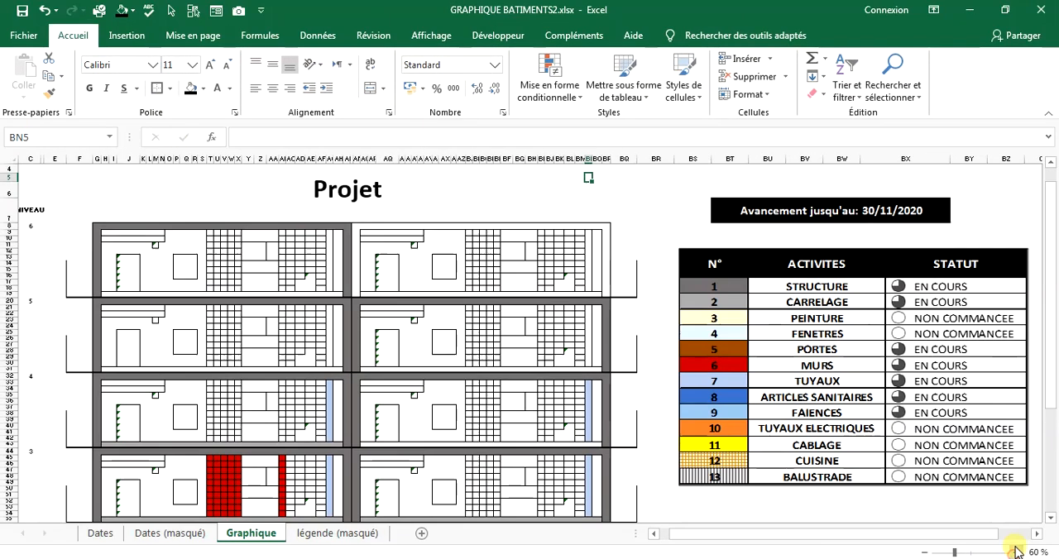
left_click(426, 34)
left_click(268, 65)
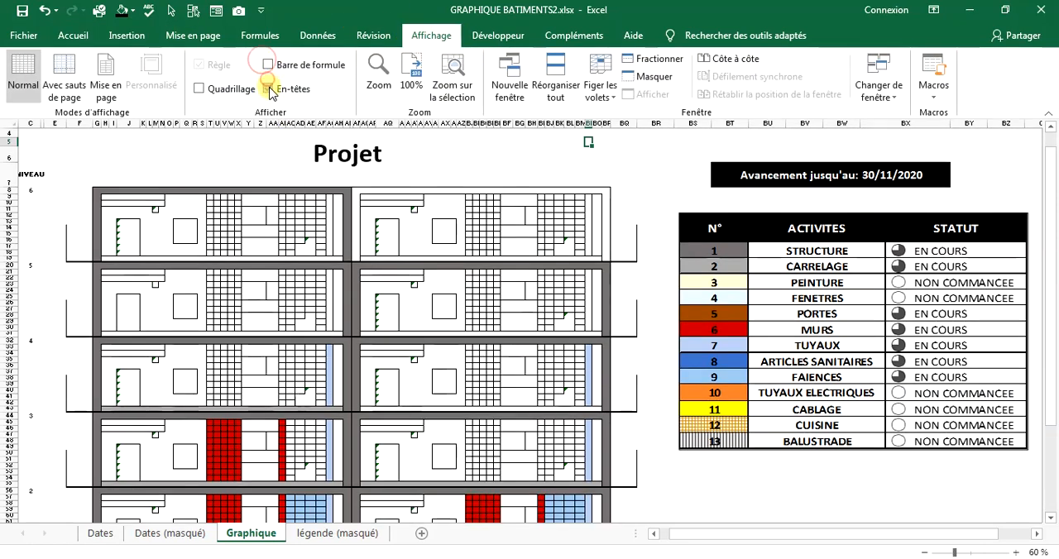
left_click(268, 89)
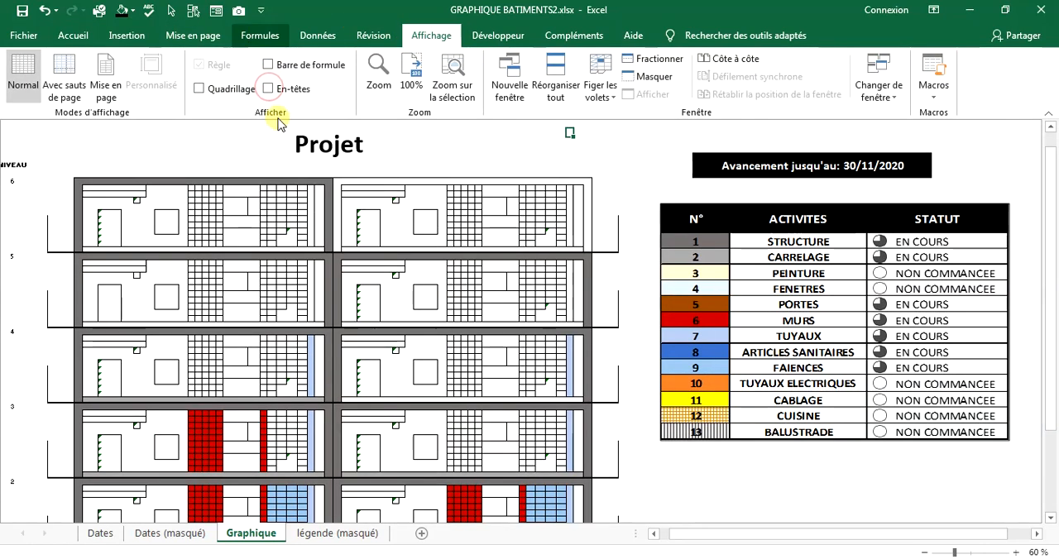
Set the ribbon to hide automatically so the Graphique sheet fills the screen.
left_click(934, 10)
left_click(936, 52)
left_click(887, 494)
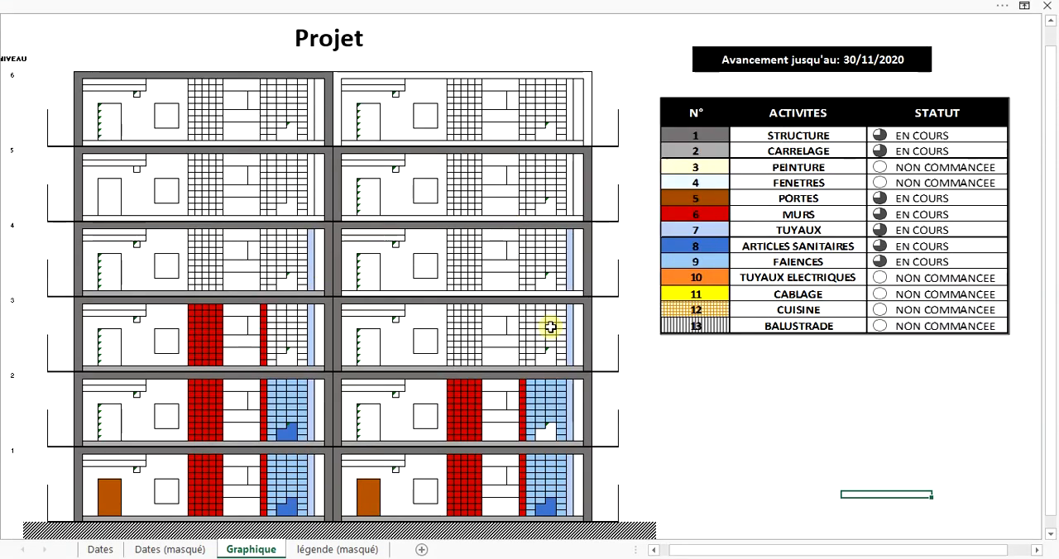
left_click_drag(699, 549, 692, 551)
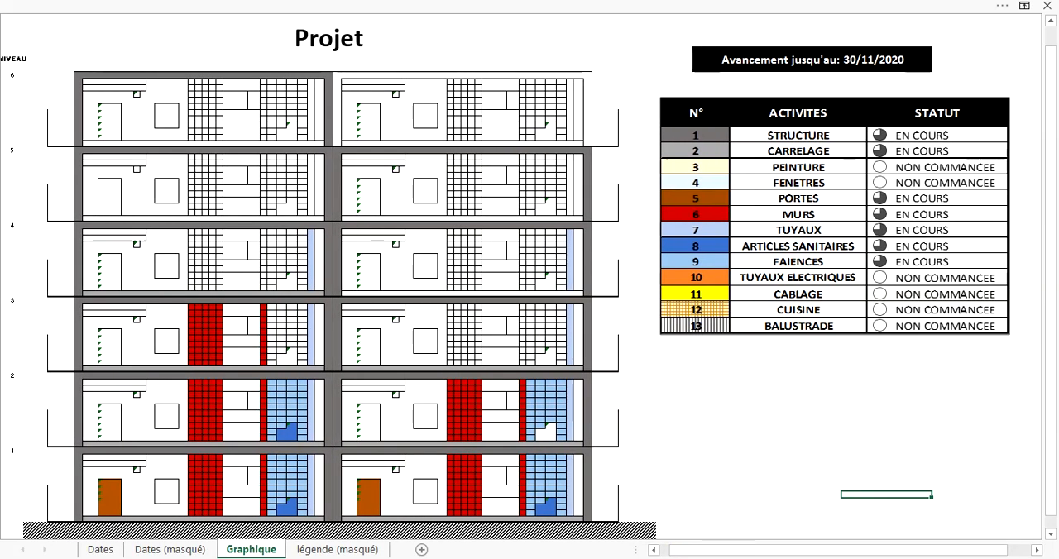
Set the progress date beside "Avancement jusqu'au:" to 30/12/2020.
double_click(864, 62)
left_click_drag(863, 60, 874, 60)
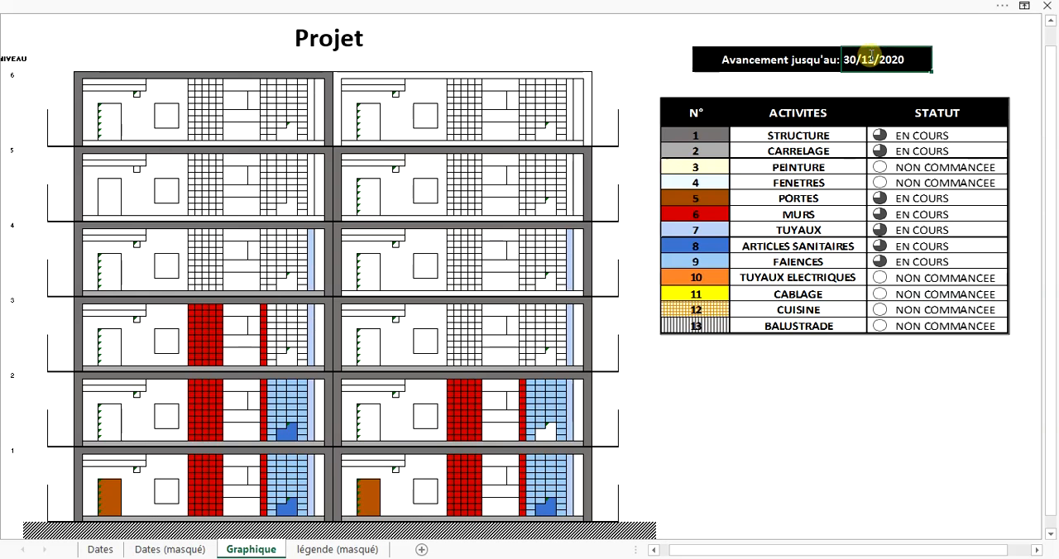
key("Return")
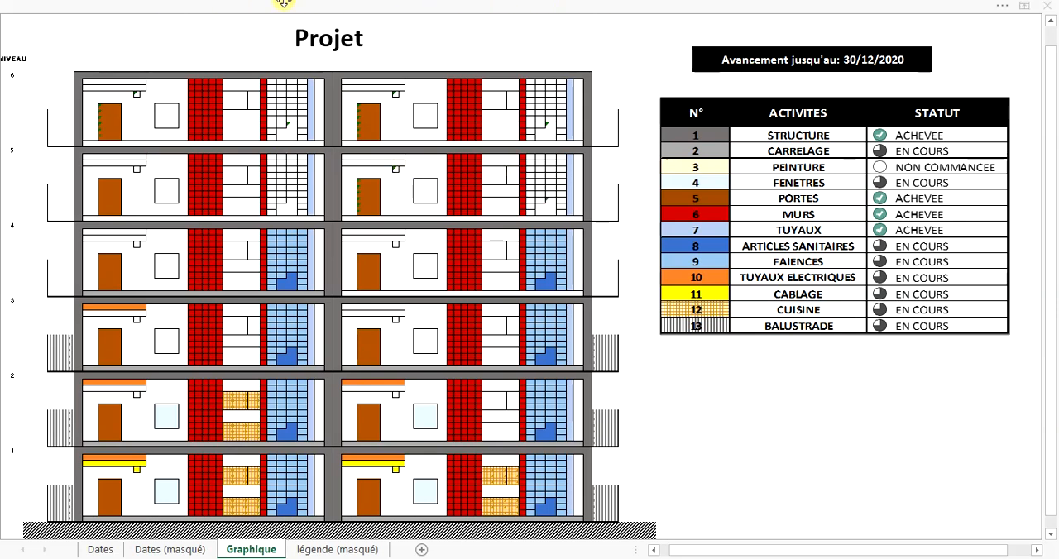
left_click(732, 500)
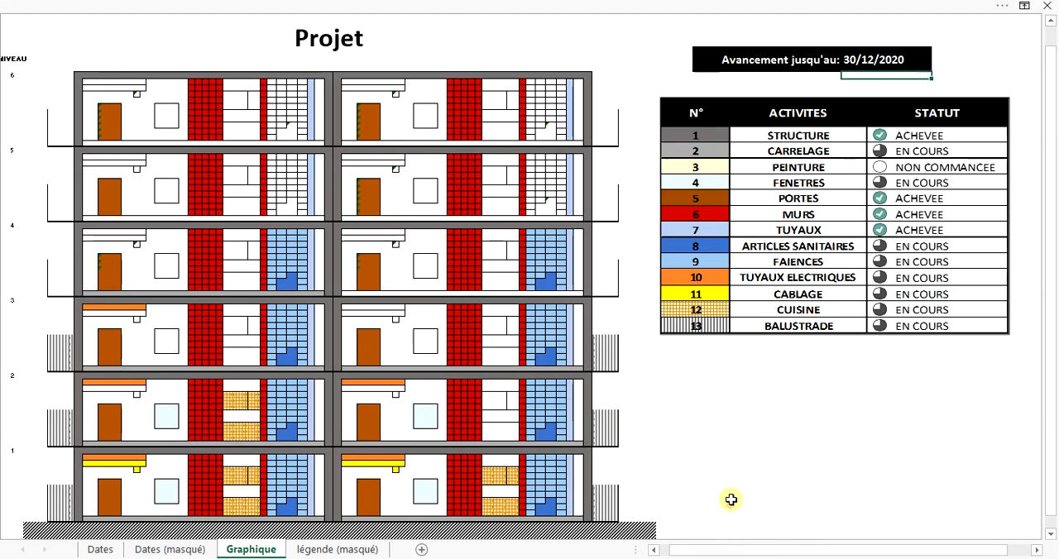